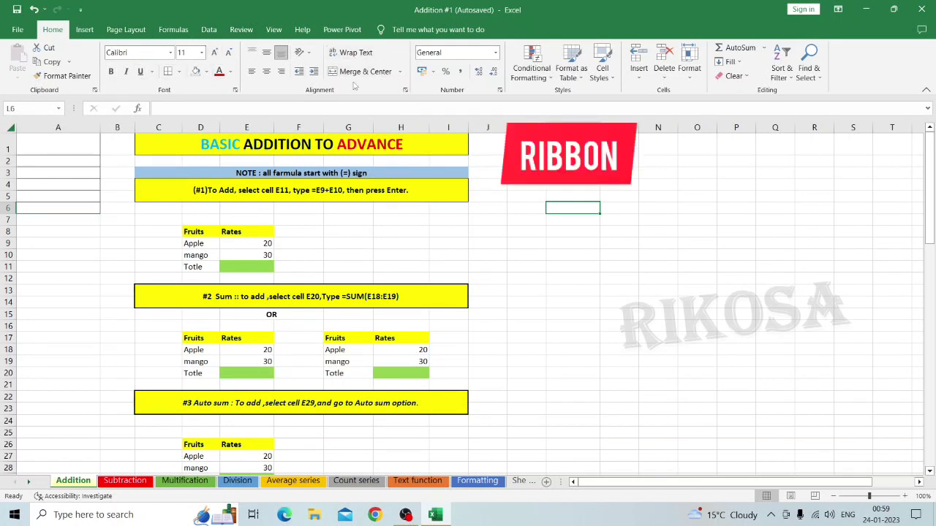
# - Examine the formula bar and Name Box while selecting blank cells in columns K and L and the Apple rate in E9
pyautogui.click(368, 109)
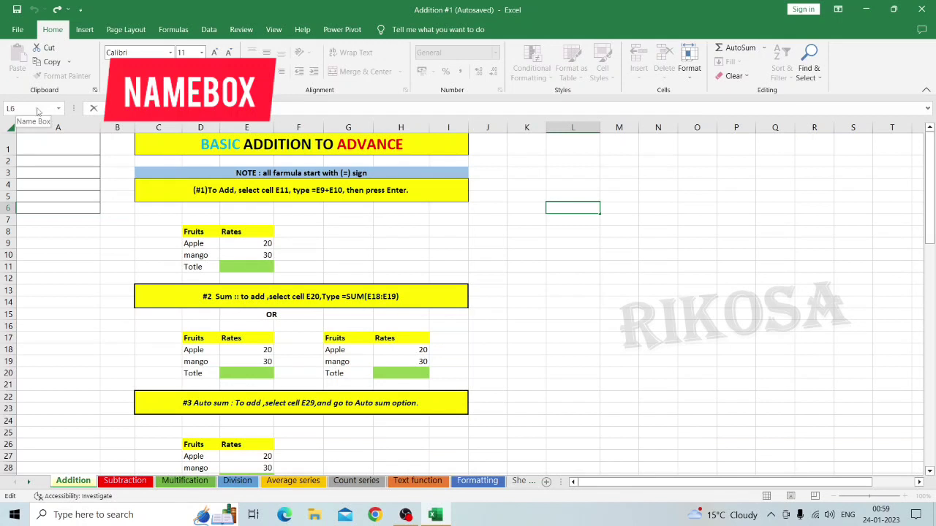
pyautogui.click(559, 193)
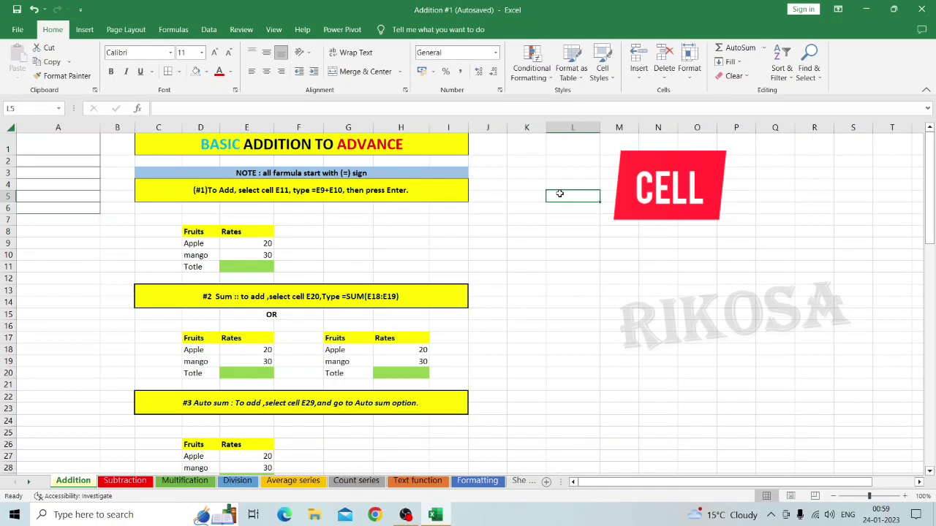
pyautogui.click(533, 241)
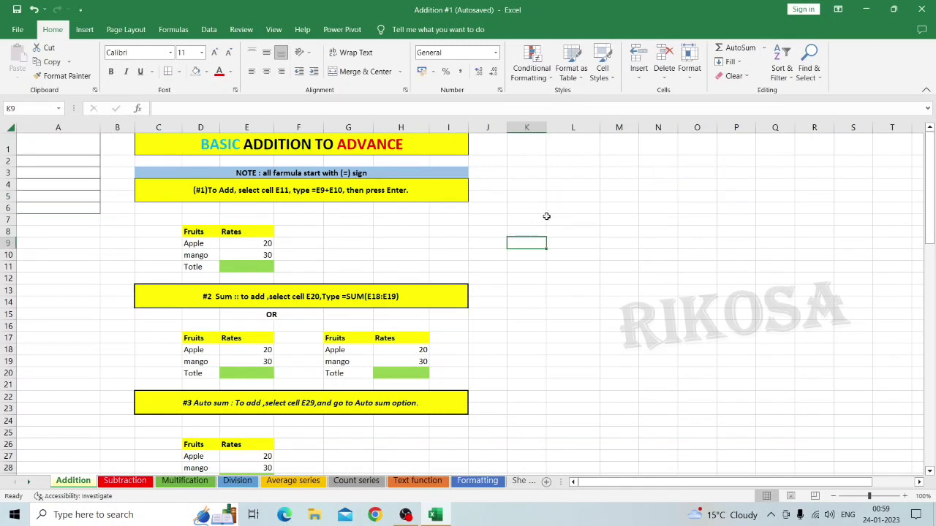
pyautogui.click(583, 230)
pyautogui.click(532, 199)
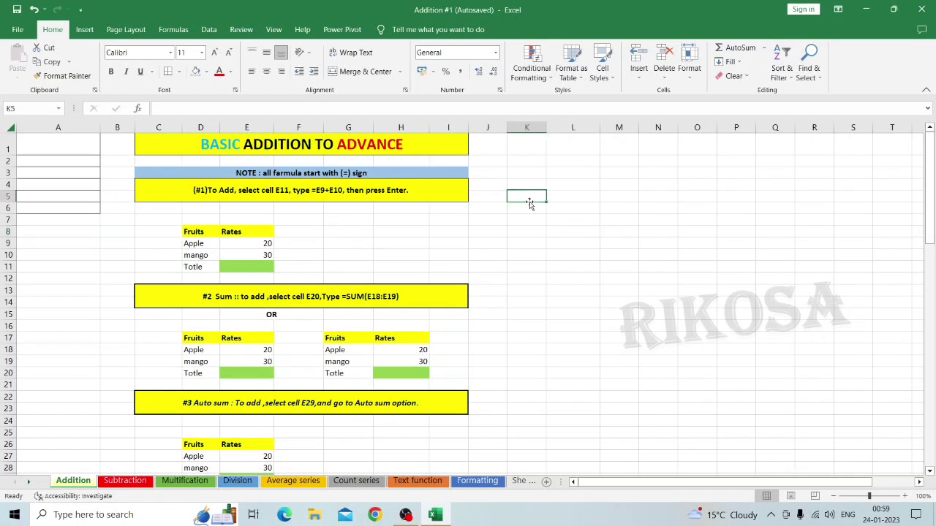
pyautogui.click(514, 246)
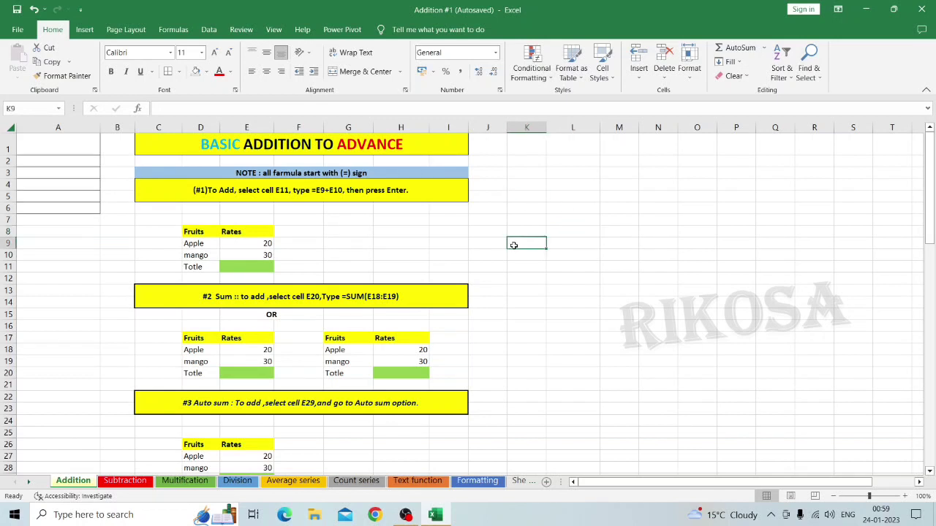
pyautogui.click(33, 110)
pyautogui.click(257, 242)
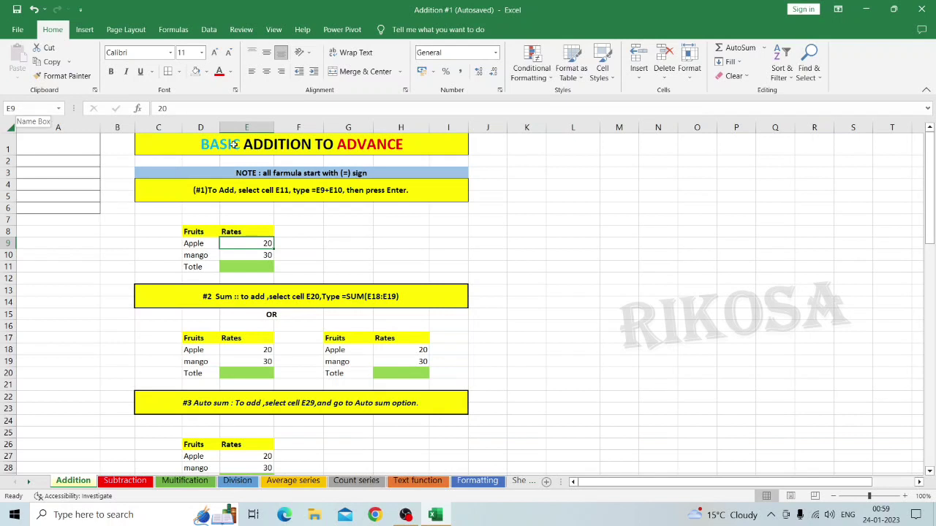
# - Examine the column and row headings by selecting all of column K, all of row 7, and cells E9 and E10
pyautogui.click(514, 128)
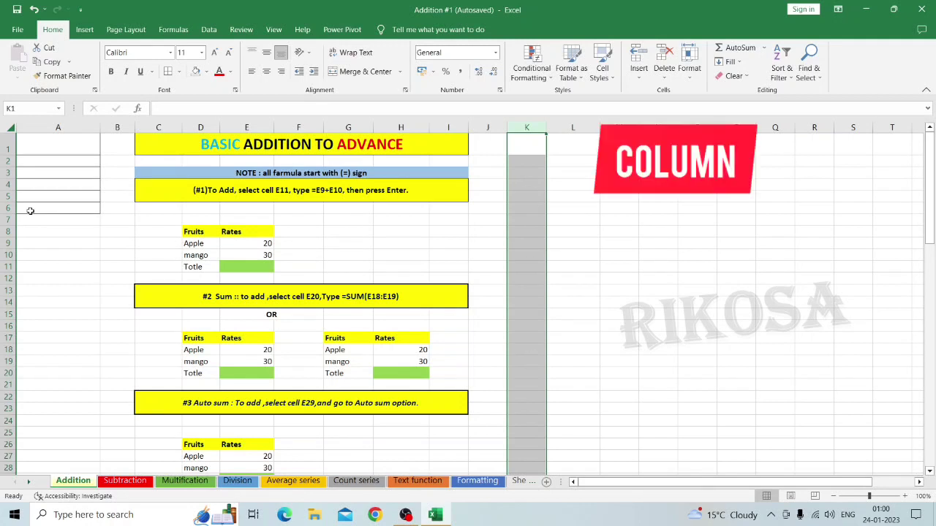
pyautogui.click(6, 219)
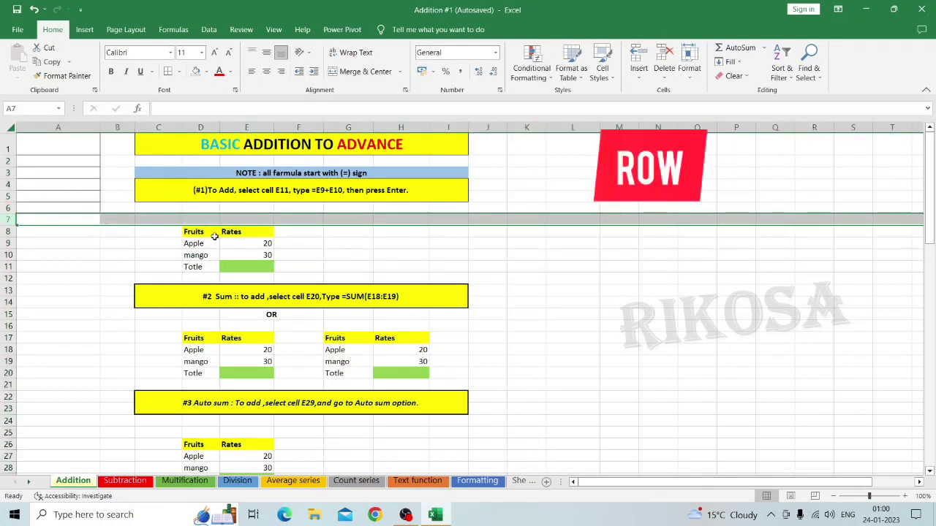
pyautogui.click(237, 246)
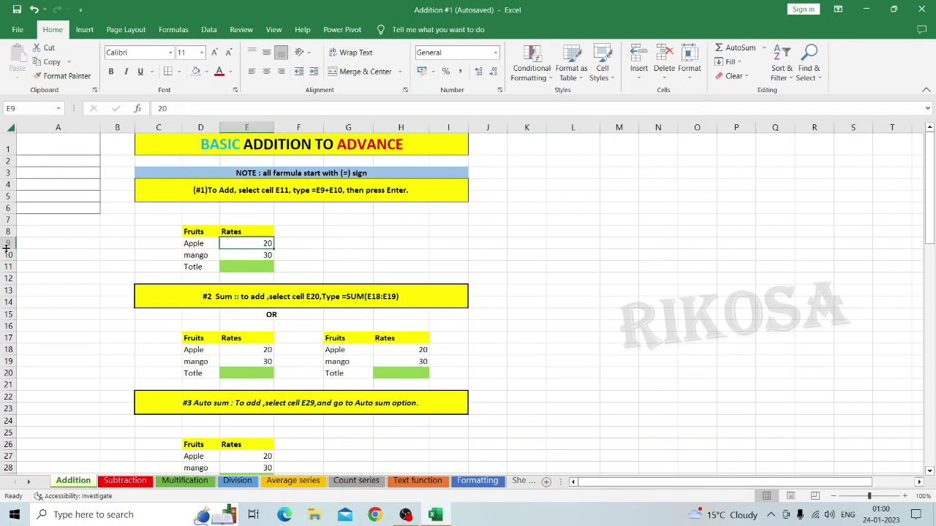
pyautogui.moveTo(5, 249); pyautogui.dragTo(6, 249)
pyautogui.click(253, 257)
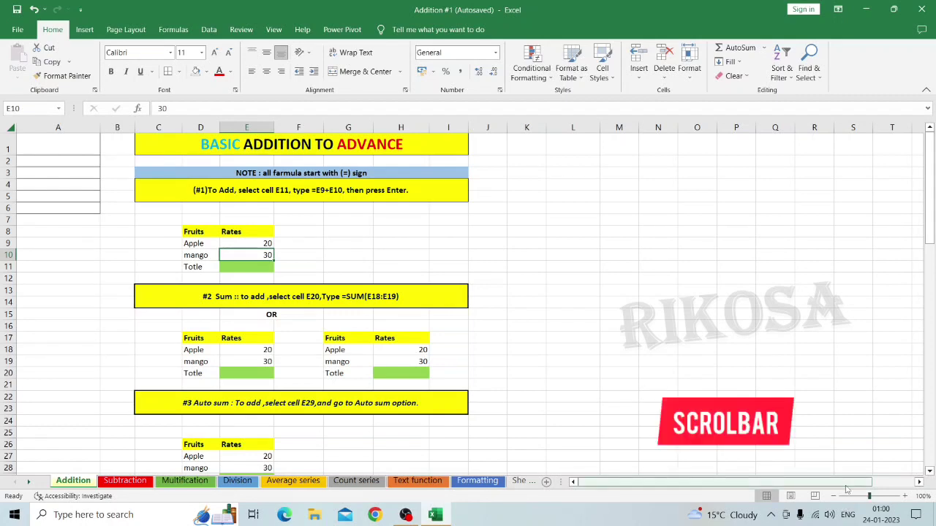
# - Try out sheet scrolling and magnification, zooming in to 130% and back out to 100%
pyautogui.moveTo(845, 485); pyautogui.dragTo(714, 471)
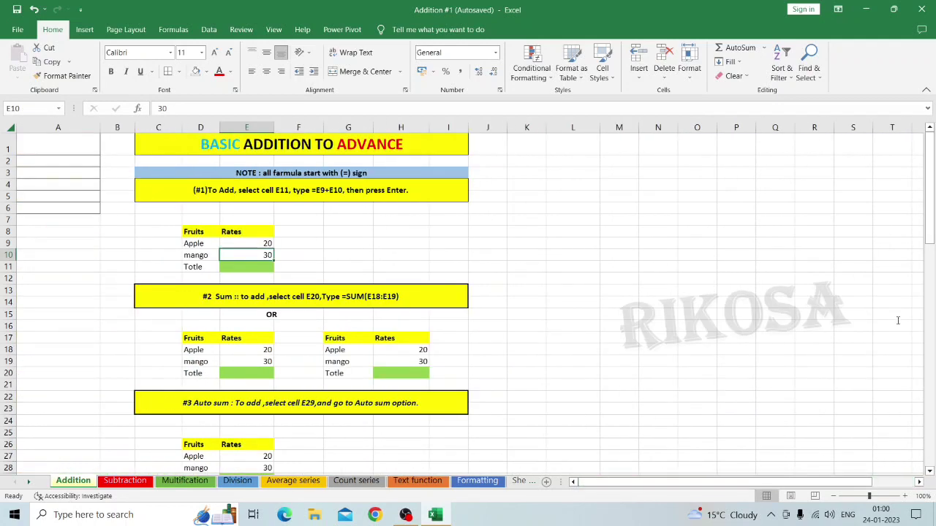
pyautogui.moveTo(929, 222); pyautogui.dragTo(921, 187)
pyautogui.click(905, 496)
pyautogui.click(906, 496)
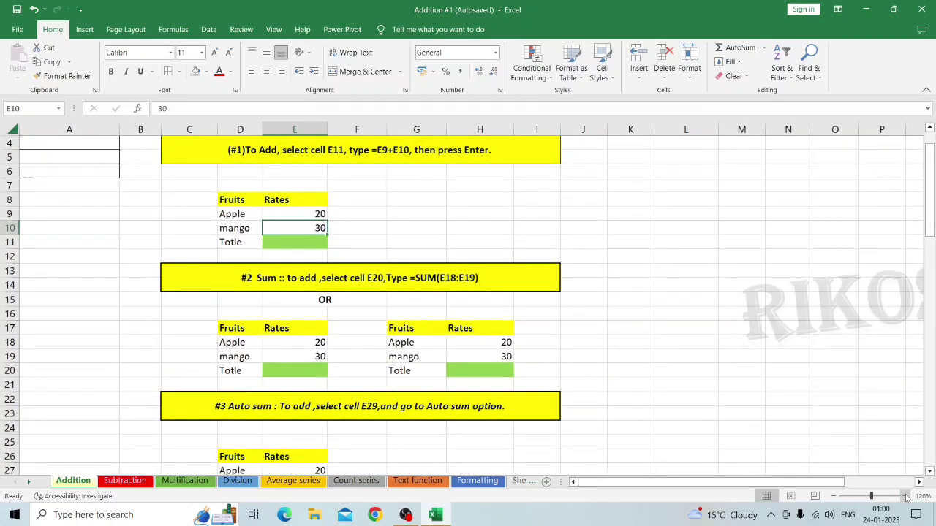
pyautogui.click(906, 497)
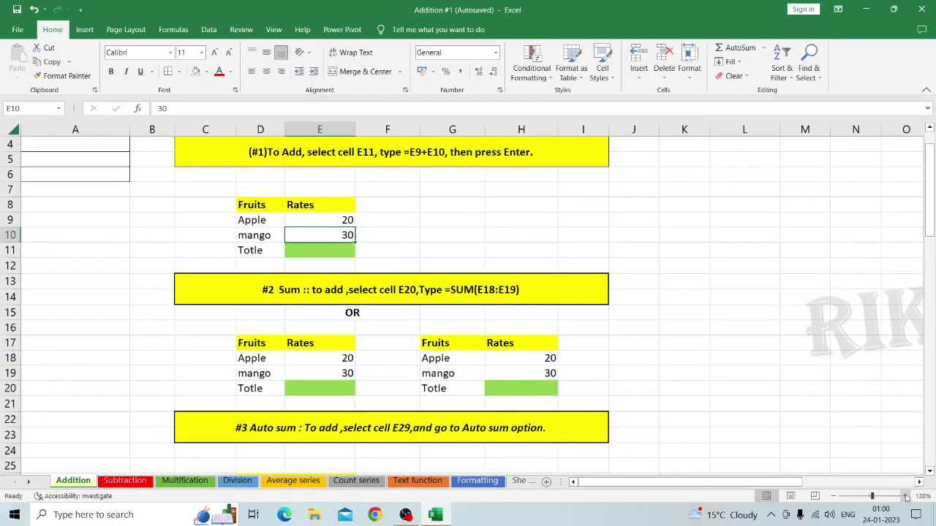
pyautogui.click(834, 497)
pyautogui.click(835, 497)
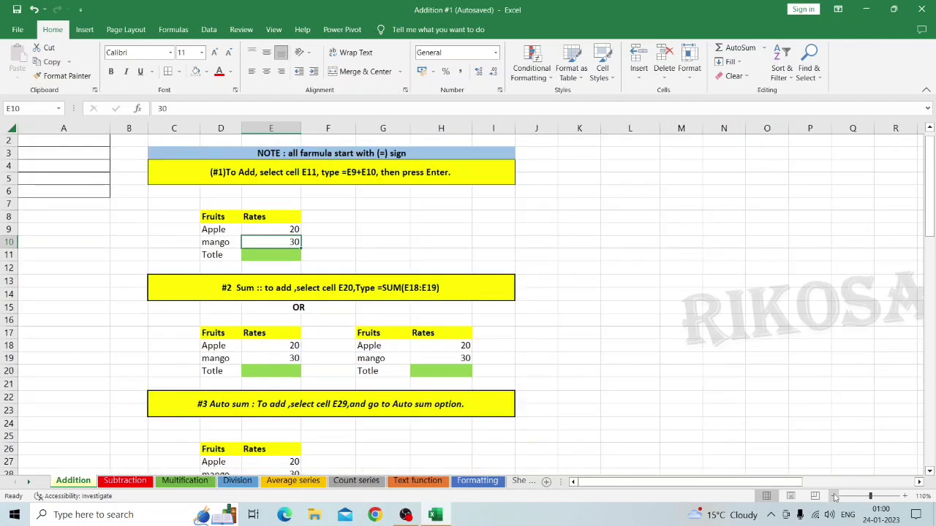
pyautogui.click(835, 496)
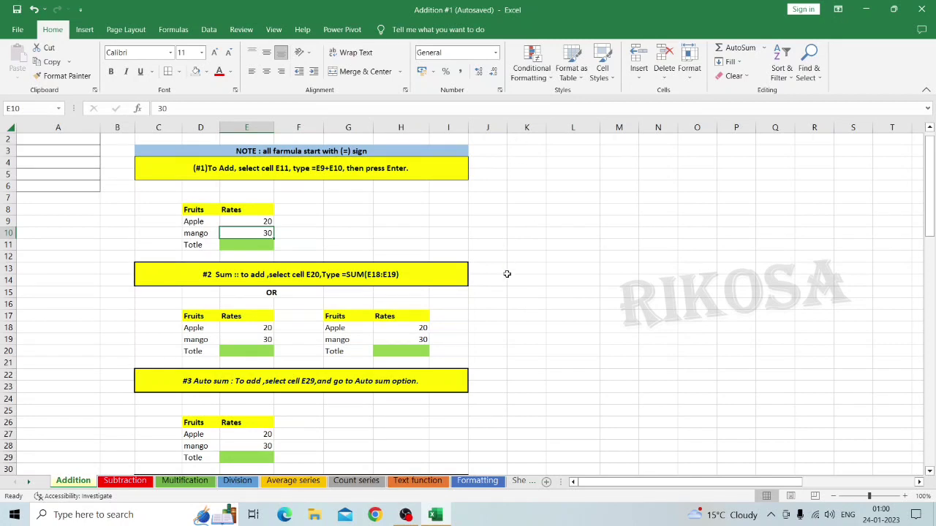
pyautogui.scroll(1, 506, 273)
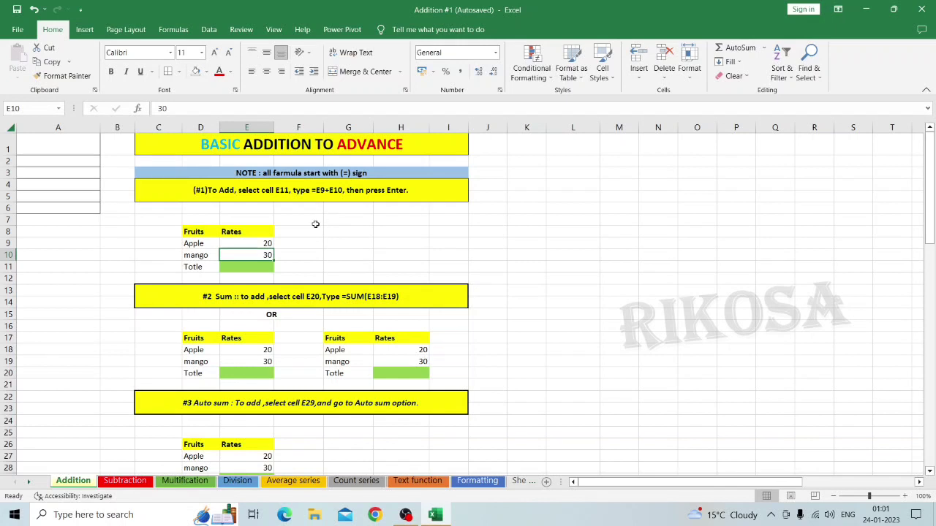
pyautogui.click(233, 264)
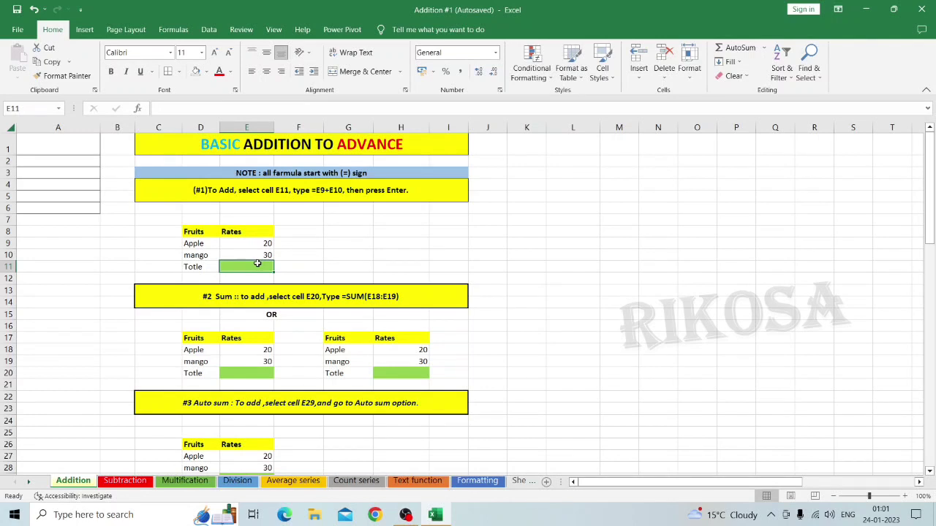
pyautogui.write('=')
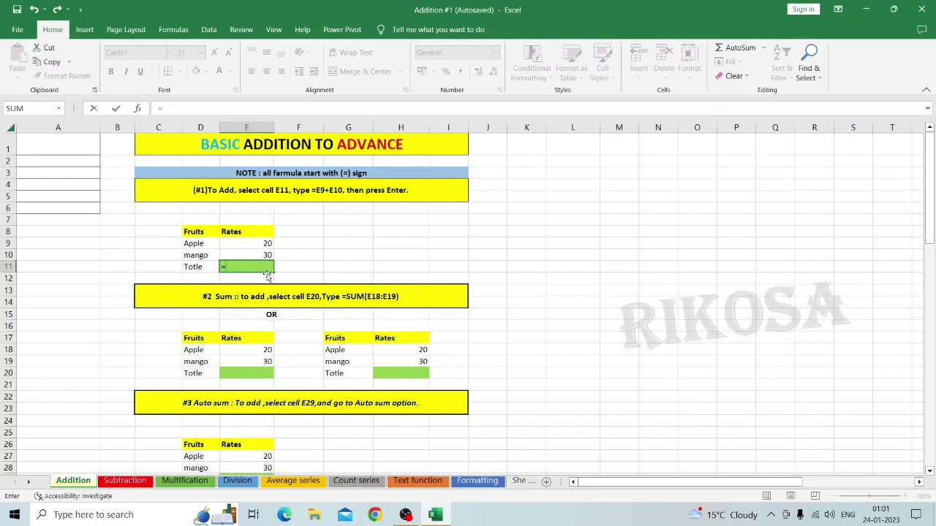
pyautogui.press('Escape')
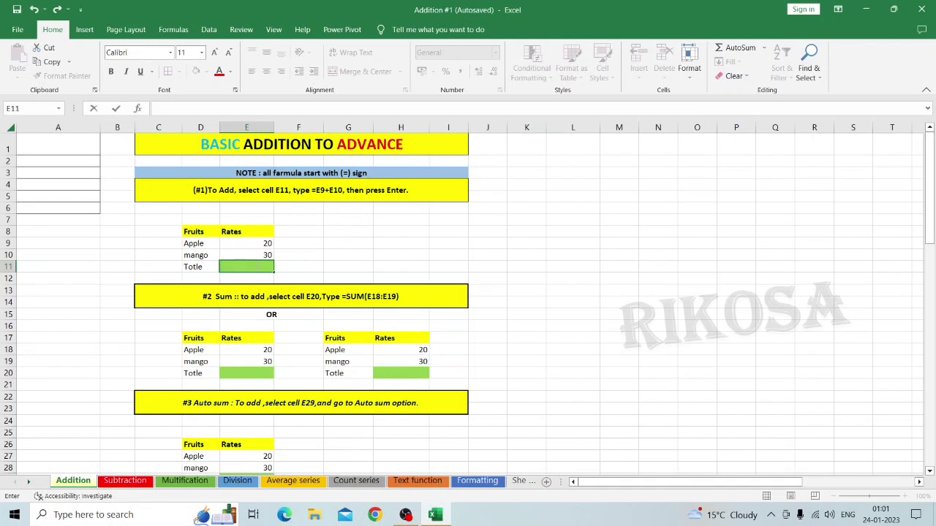
pyautogui.press('Return')
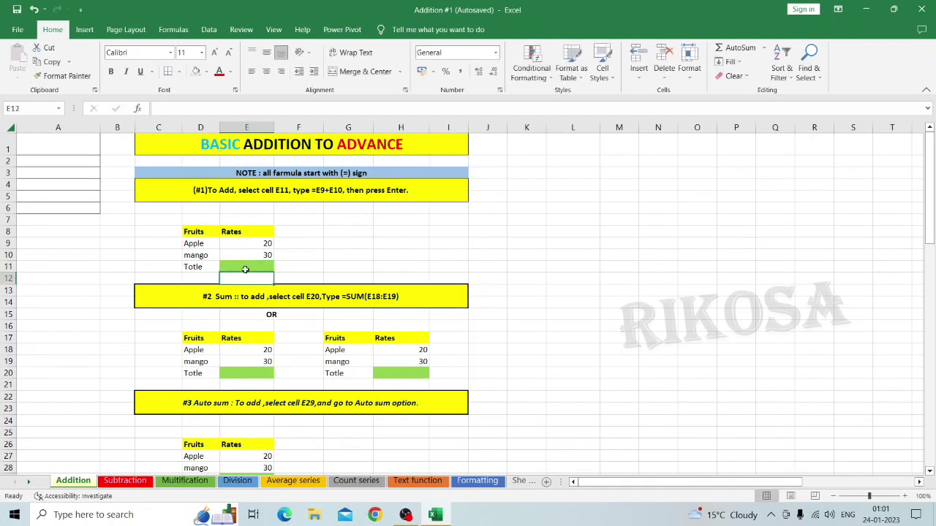
# - Total the Apple and mango rates in cell E11 with the formula =E9+E10
pyautogui.click(245, 264)
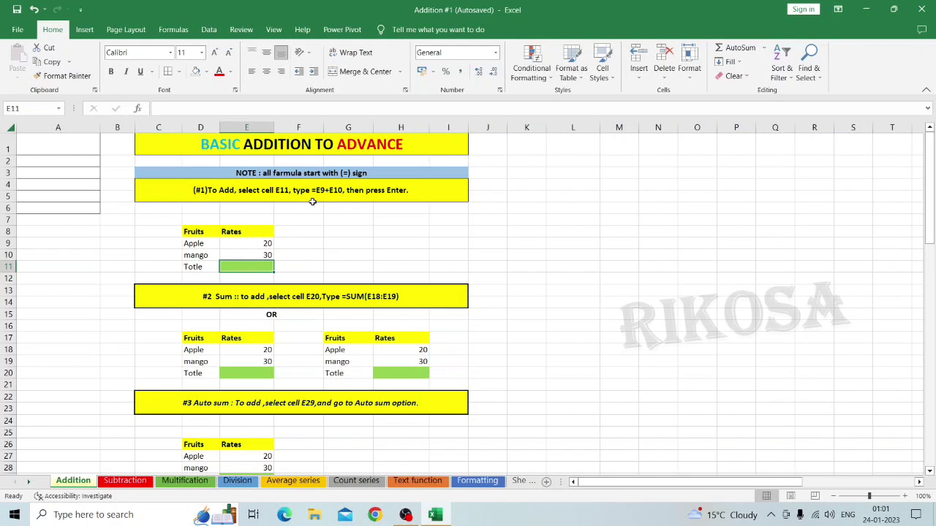
pyautogui.write('=')
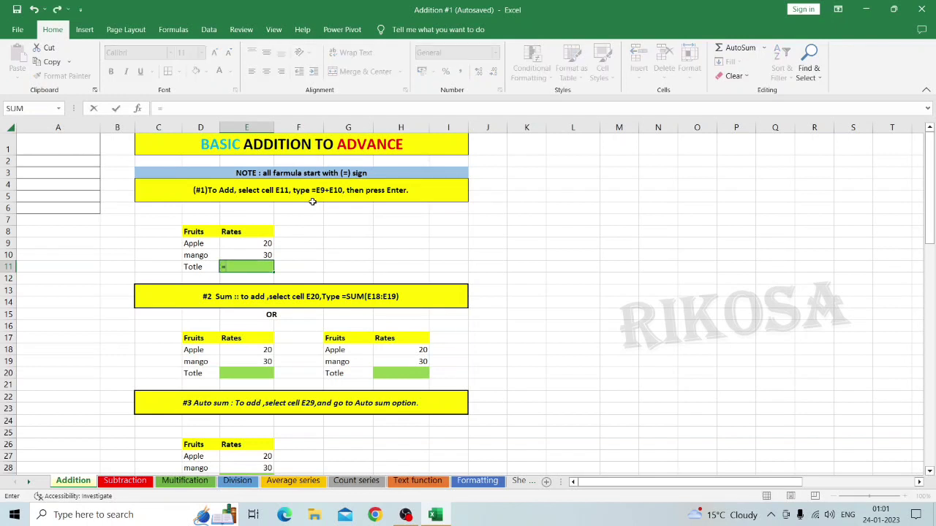
pyautogui.write('e')
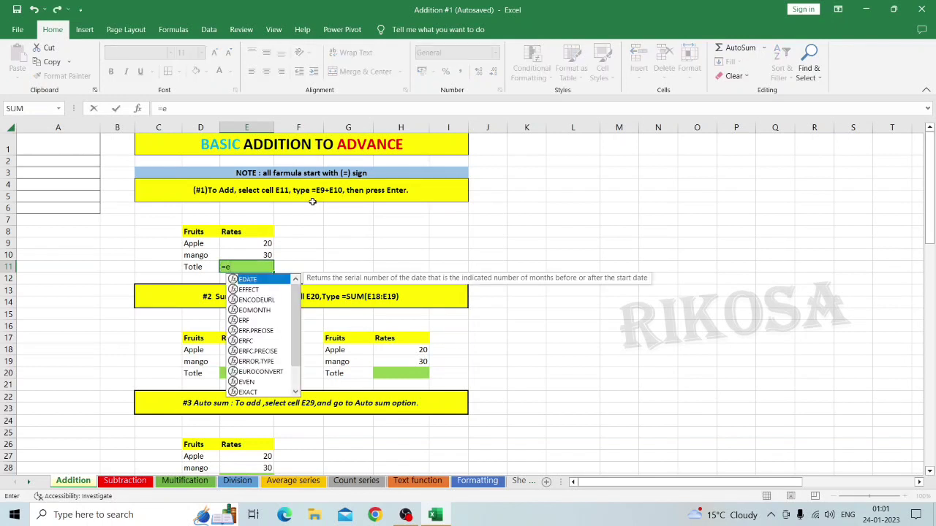
pyautogui.press('BackSpace')
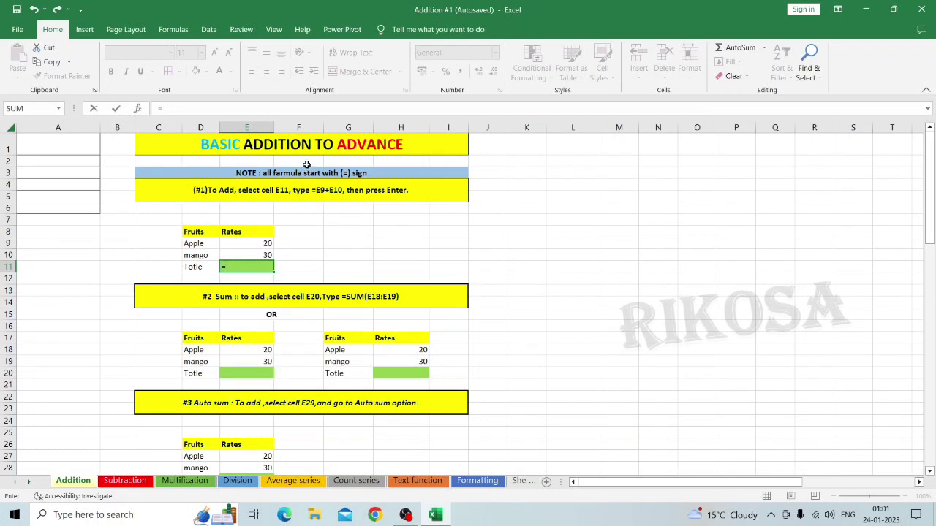
pyautogui.click(237, 243)
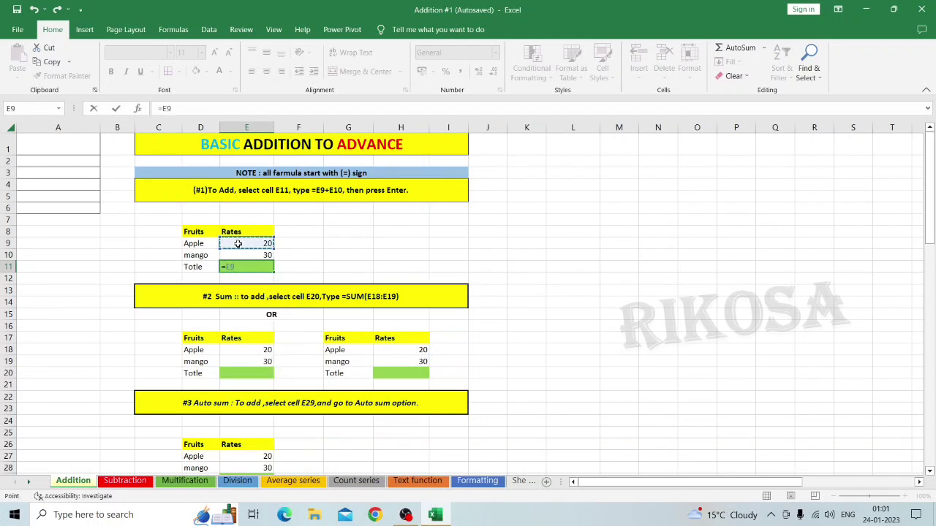
pyautogui.write('+')
pyautogui.click(245, 255)
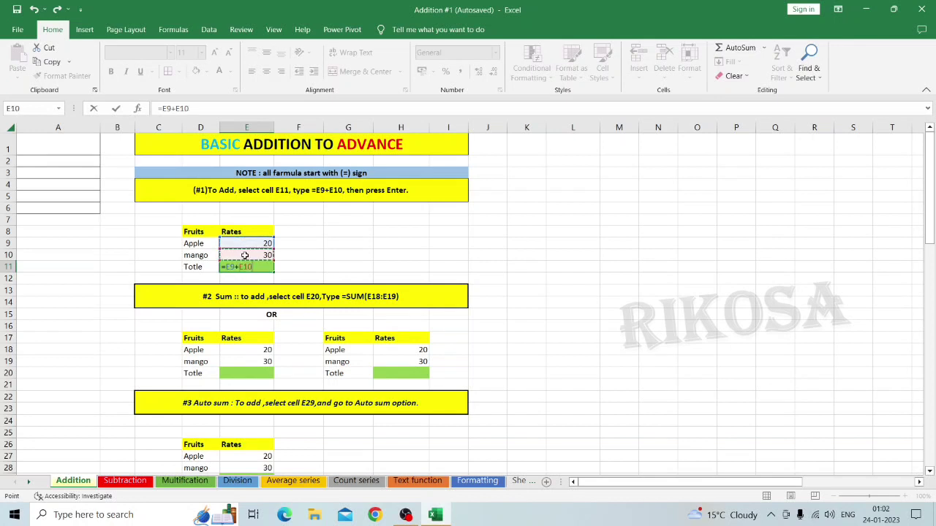
pyautogui.write(')')
pyautogui.press('BackSpace')
pyautogui.press('Return')
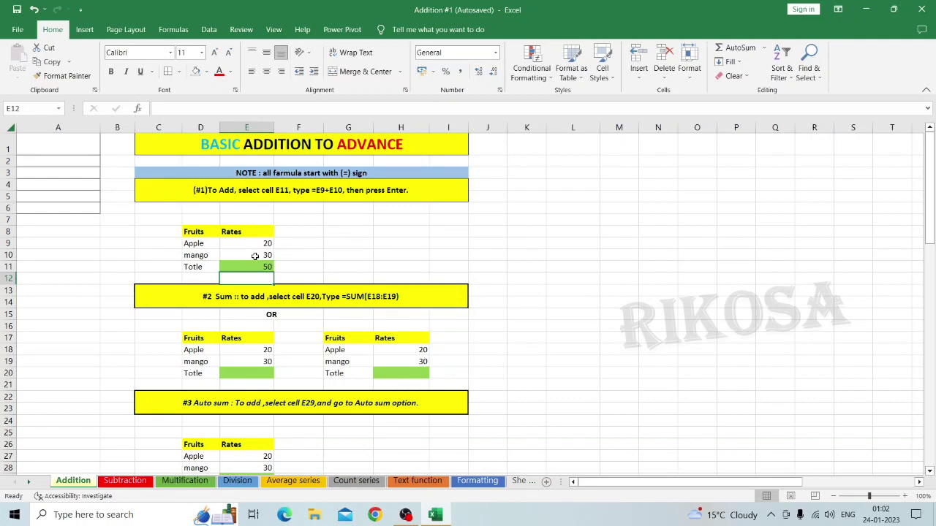
# - Total the Apple and mango rates of exercise #2's first table in cell E20 with the formula =SUM(E18:E19)
pyautogui.scroll(-3, 254, 255)
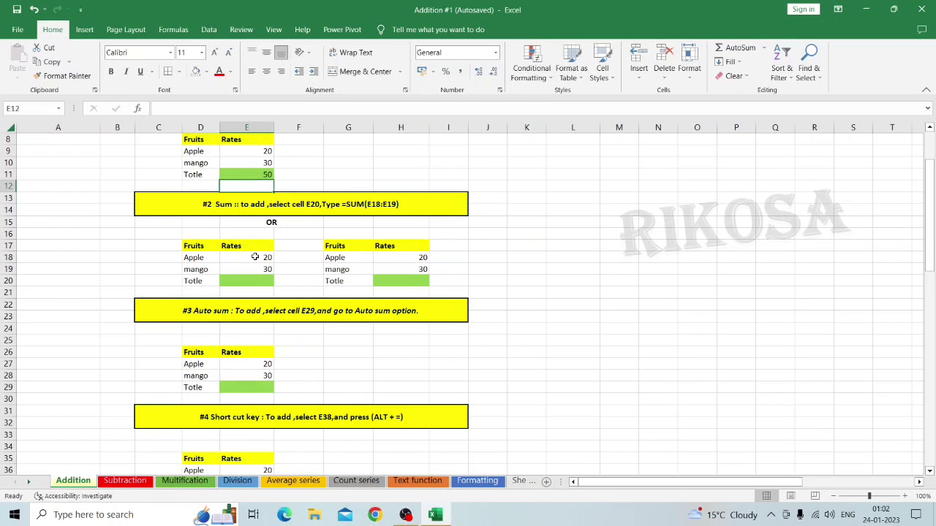
pyautogui.click(249, 280)
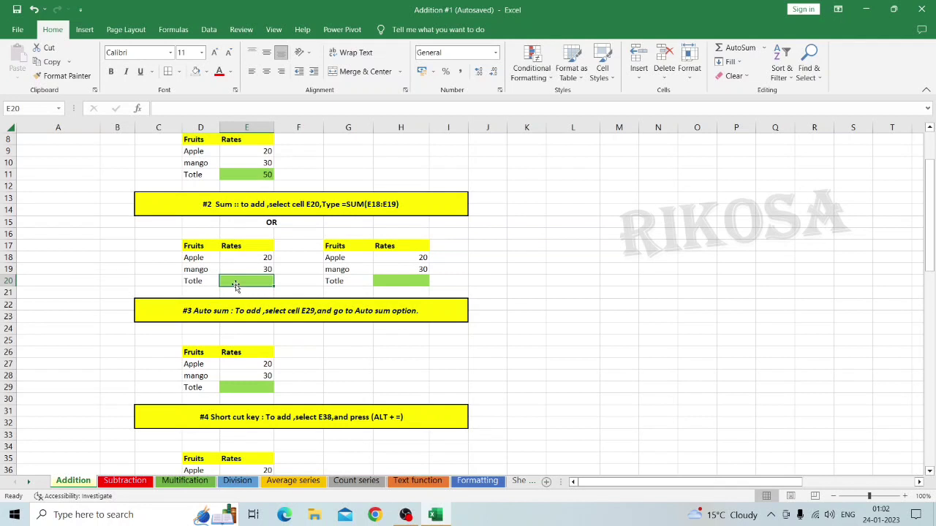
pyautogui.write('=')
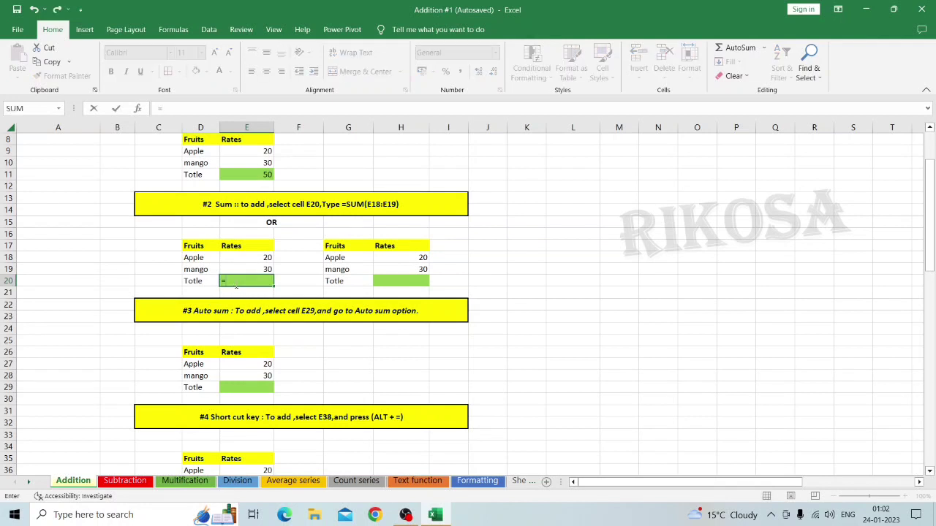
pyautogui.write('su')
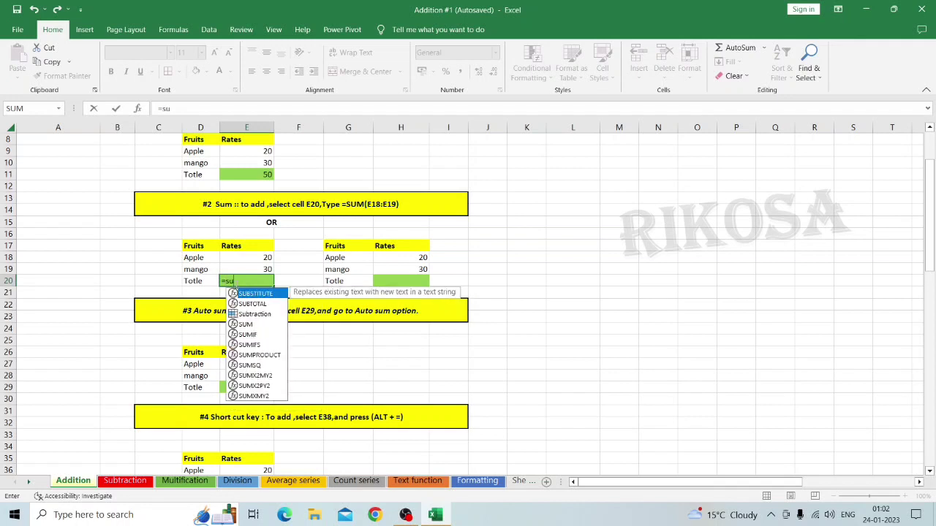
pyautogui.write('m')
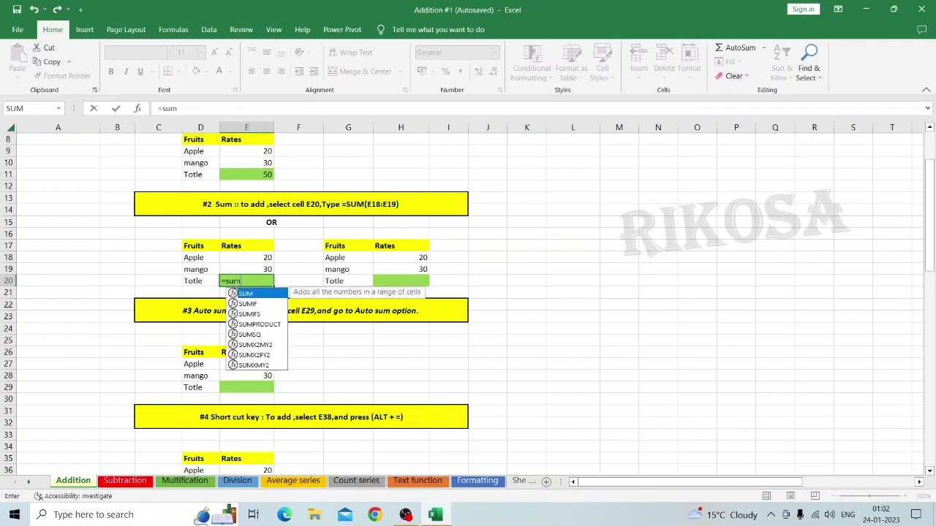
pyautogui.doubleClick(248, 294)
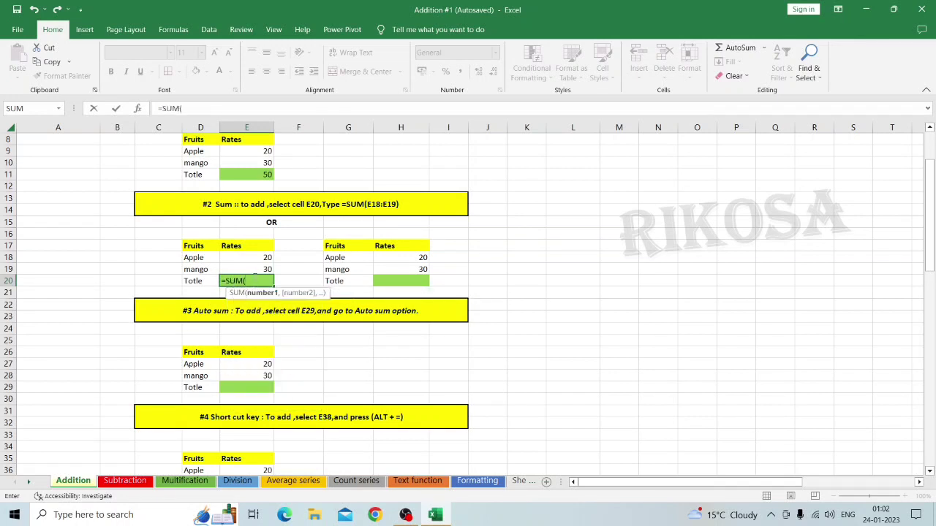
pyautogui.click(253, 259)
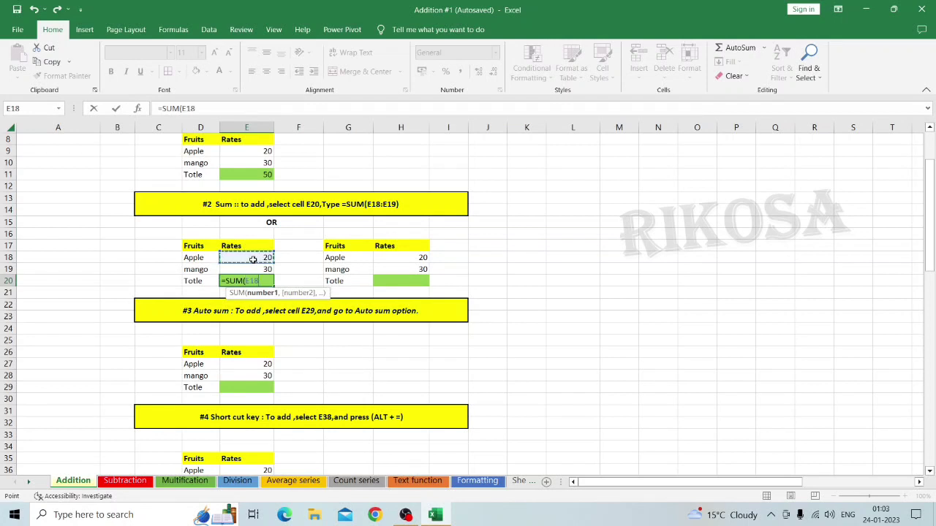
pyautogui.hotkey('shift', 'Down')
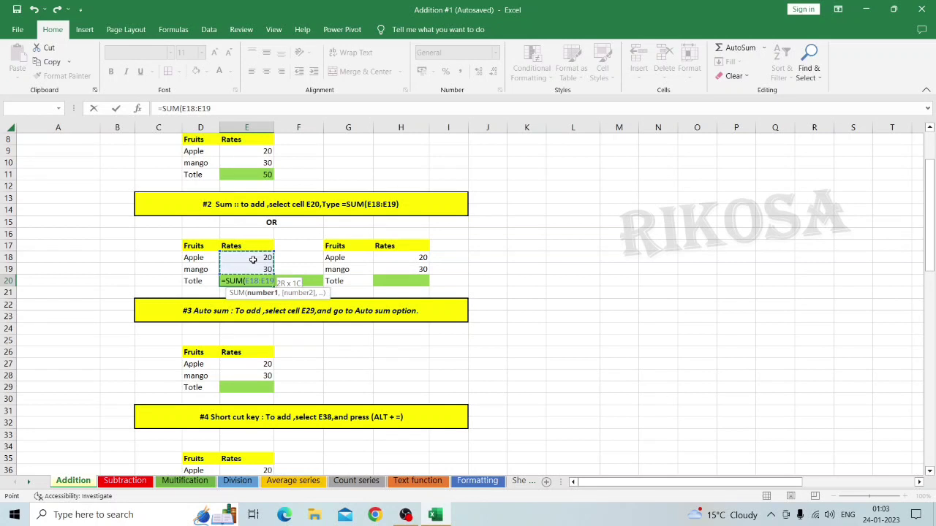
pyautogui.press('Return')
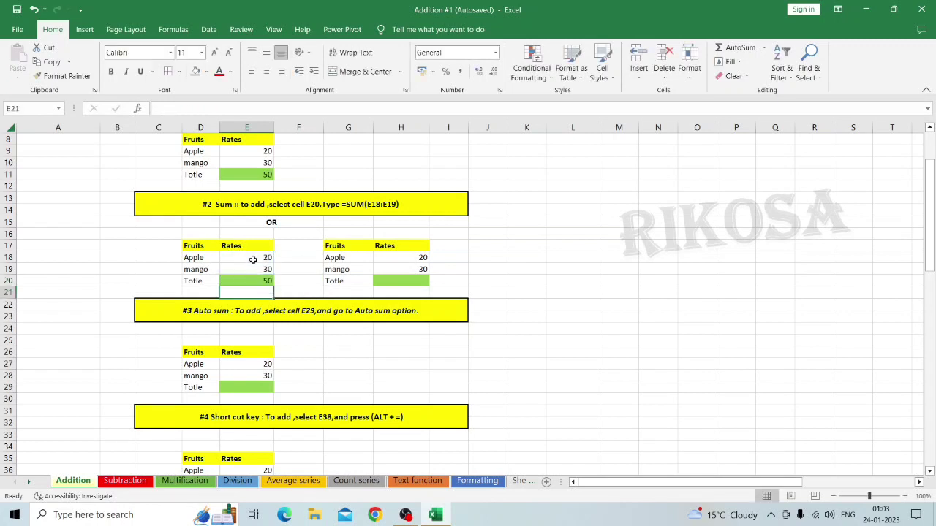
# - Total the second fruit table's rates in cell H20 with the SUM function over H18:H19
pyautogui.click(396, 281)
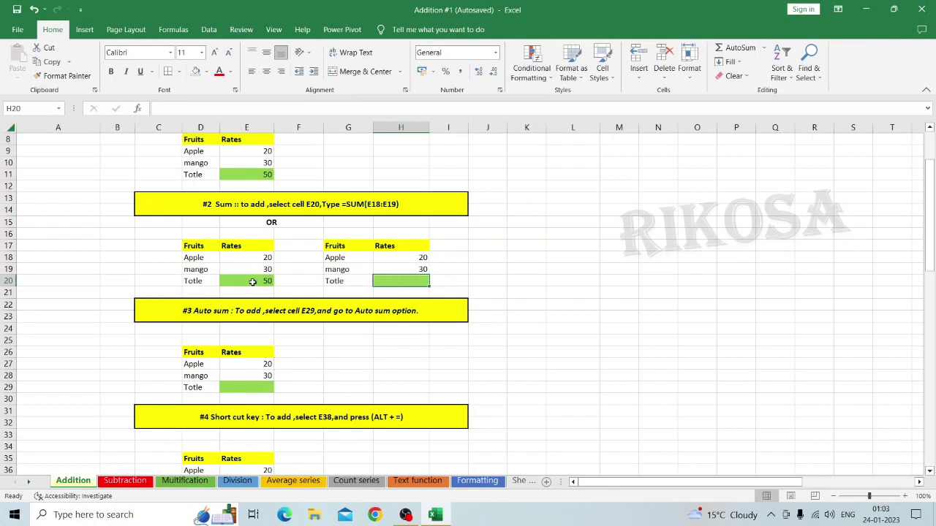
pyautogui.click(252, 282)
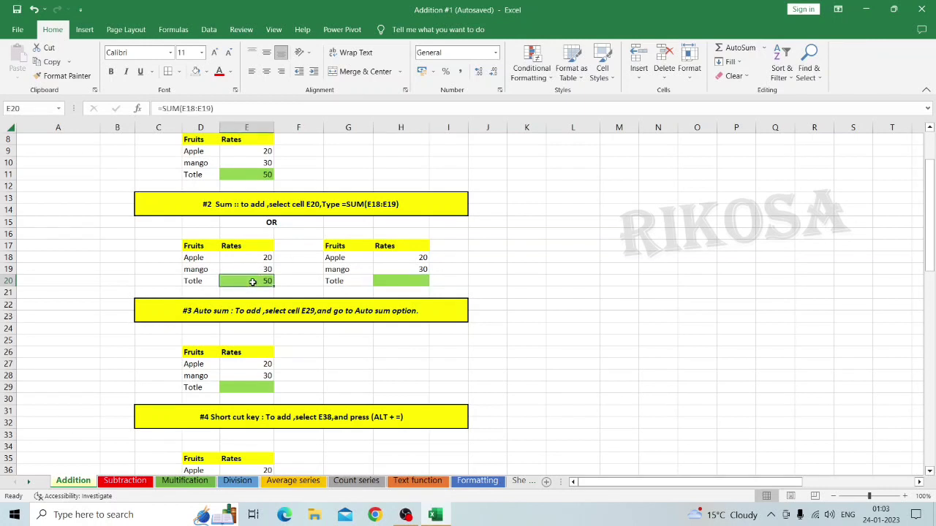
pyautogui.click(403, 281)
pyautogui.write('=')
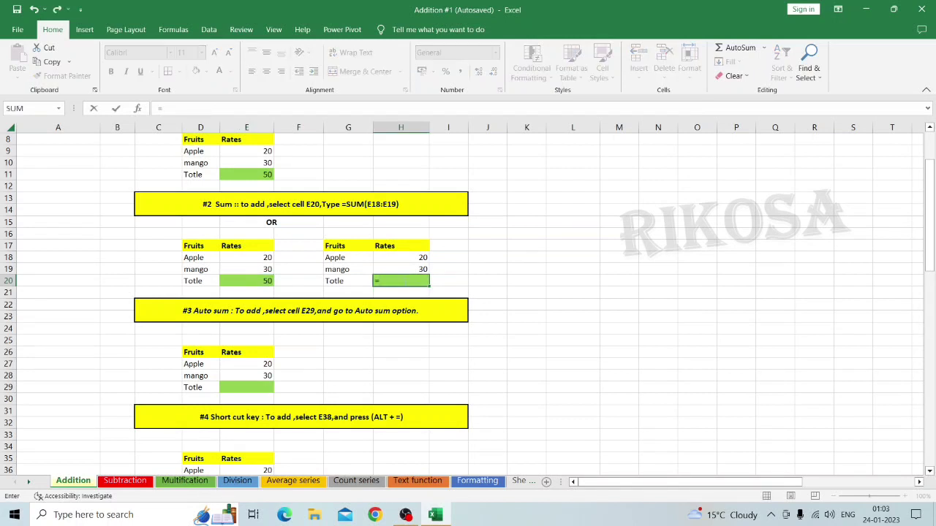
pyautogui.write('sum')
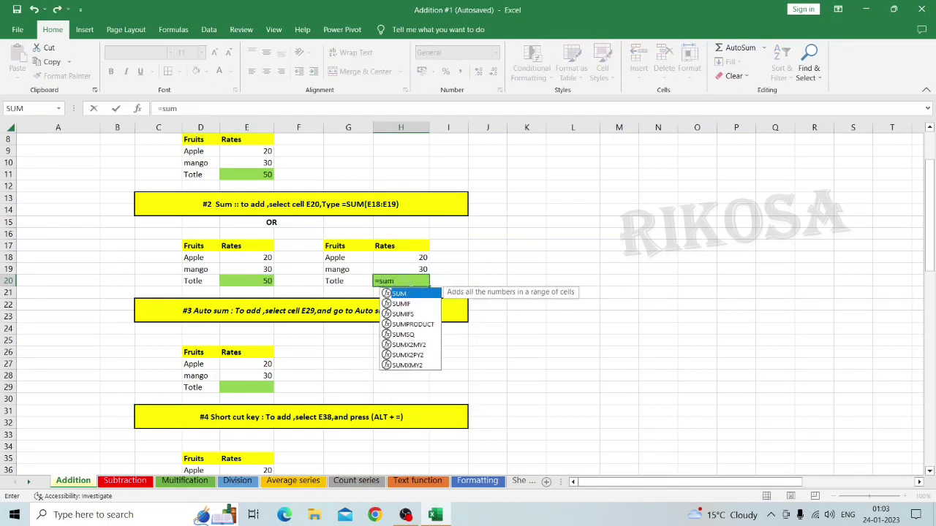
pyautogui.doubleClick(400, 293)
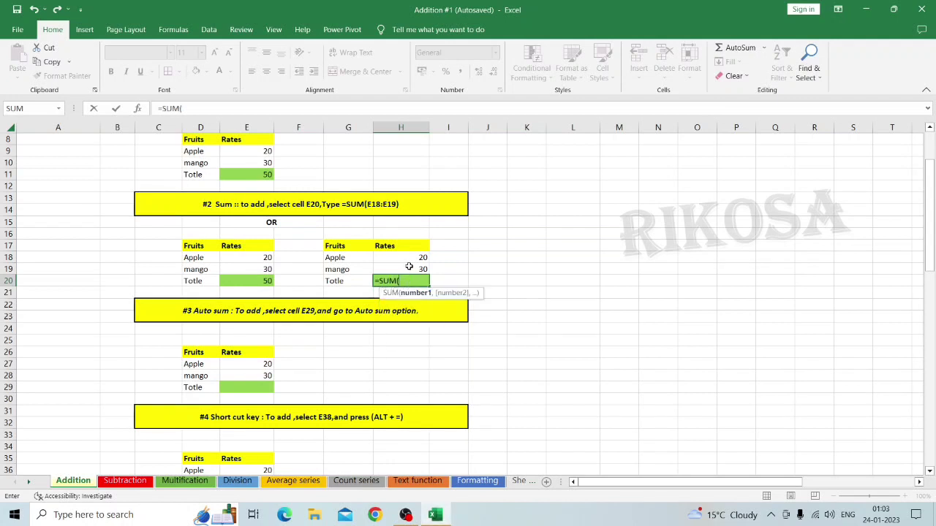
pyautogui.click(408, 259)
pyautogui.hotkey('shift', 'Down')
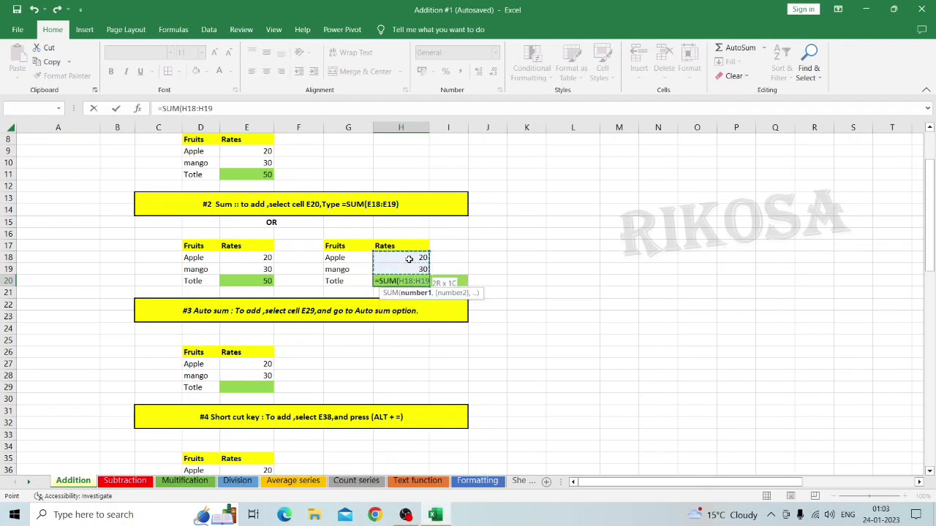
pyautogui.press('Return')
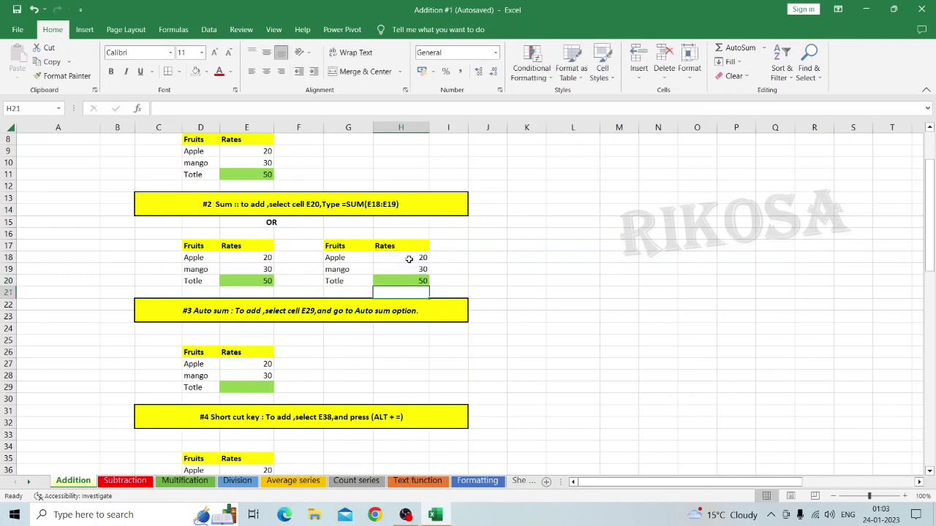
# - Total the exercise #3 rates in cell E29 with AutoSum over E27:E28
pyautogui.scroll(-4, 419, 299)
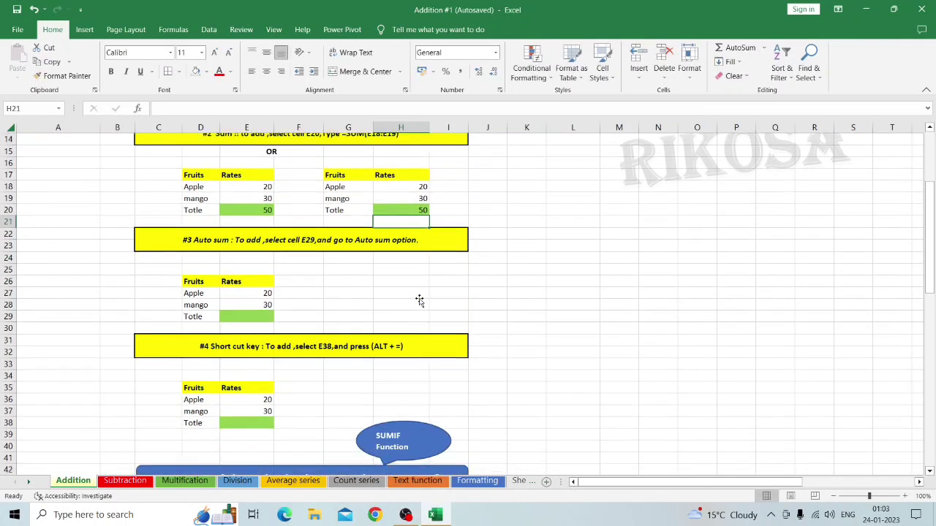
pyautogui.scroll(-2, 420, 300)
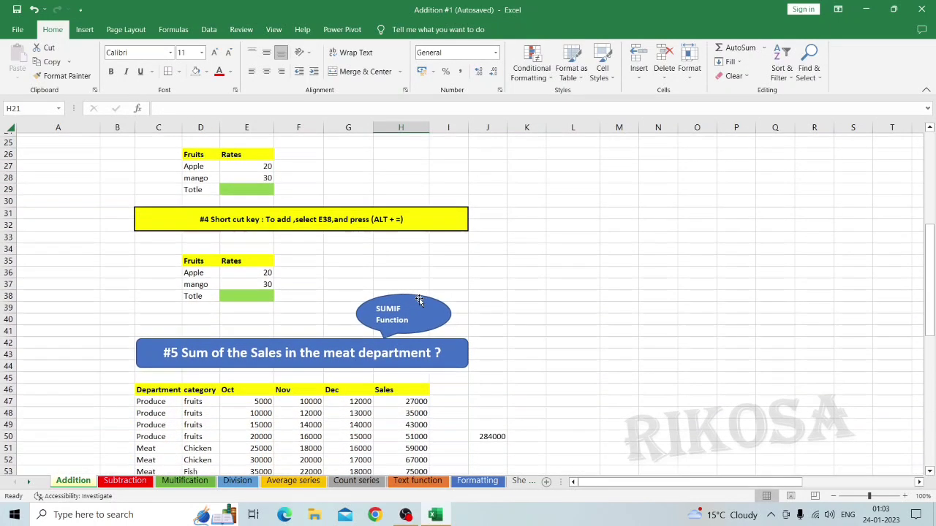
pyautogui.scroll(2, 420, 300)
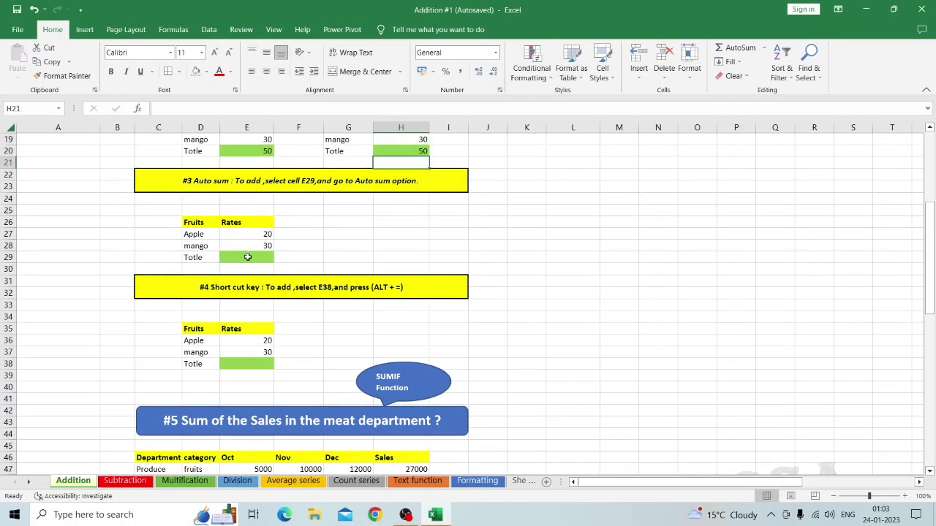
pyautogui.click(248, 257)
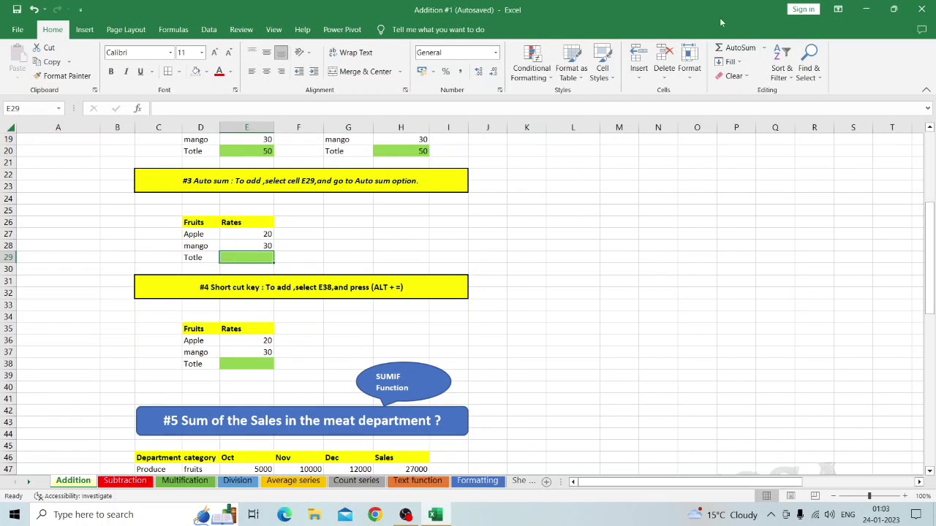
pyautogui.click(735, 47)
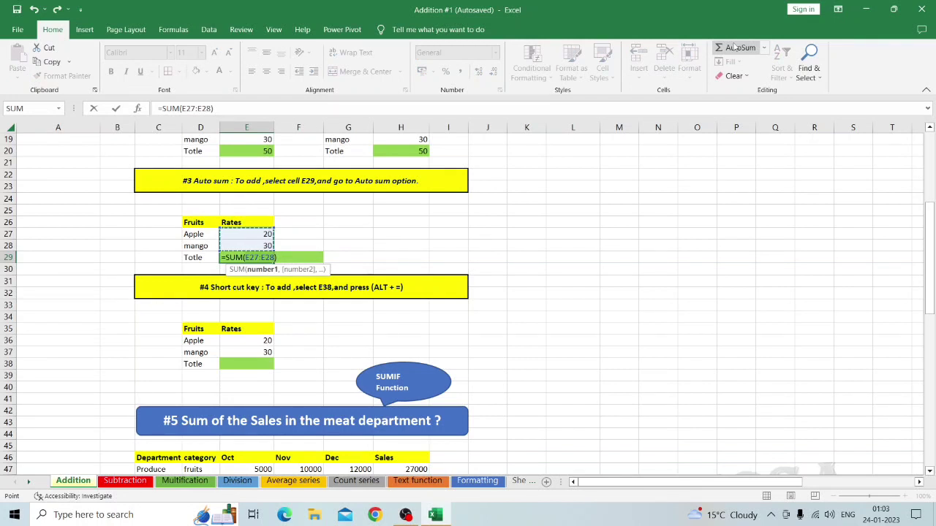
pyautogui.press('Return')
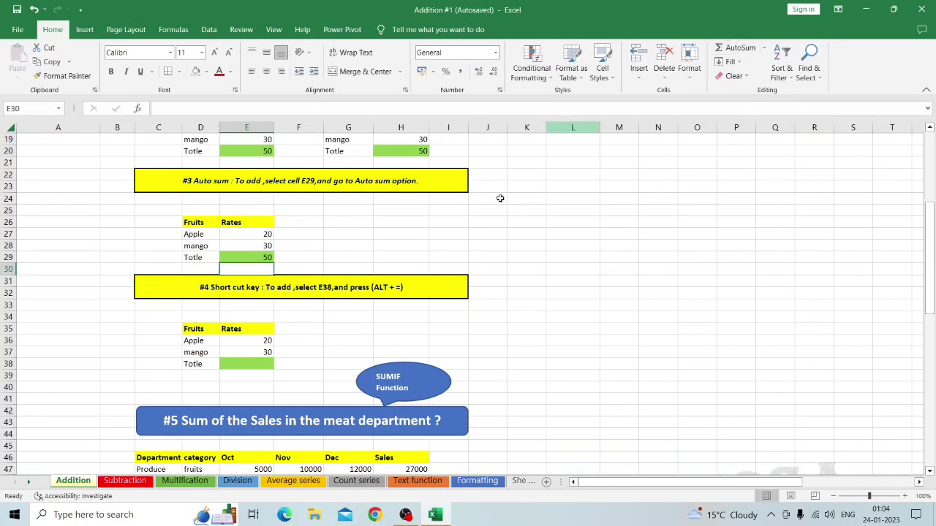
# - Insert an automatic sum of E36:E37 in the exercise #4 total cell E38
pyautogui.click(235, 364)
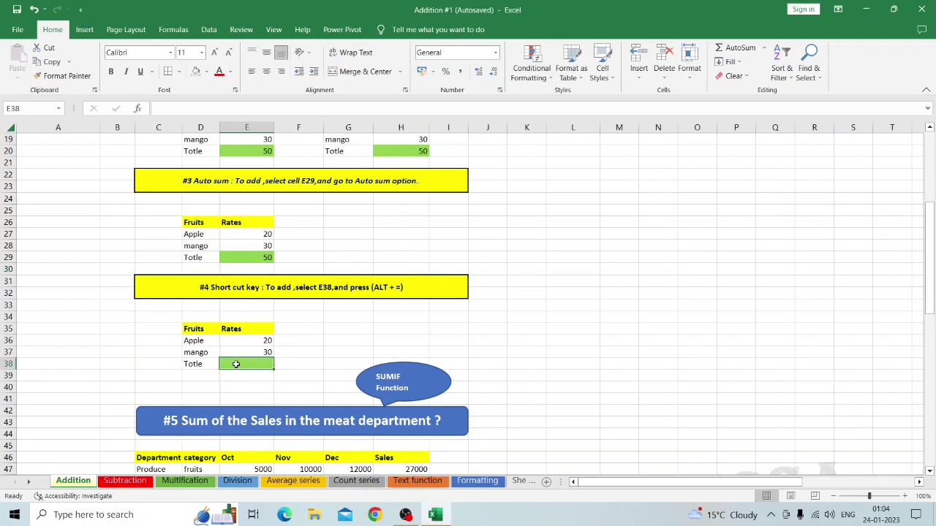
pyautogui.hotkey('alt', '=')
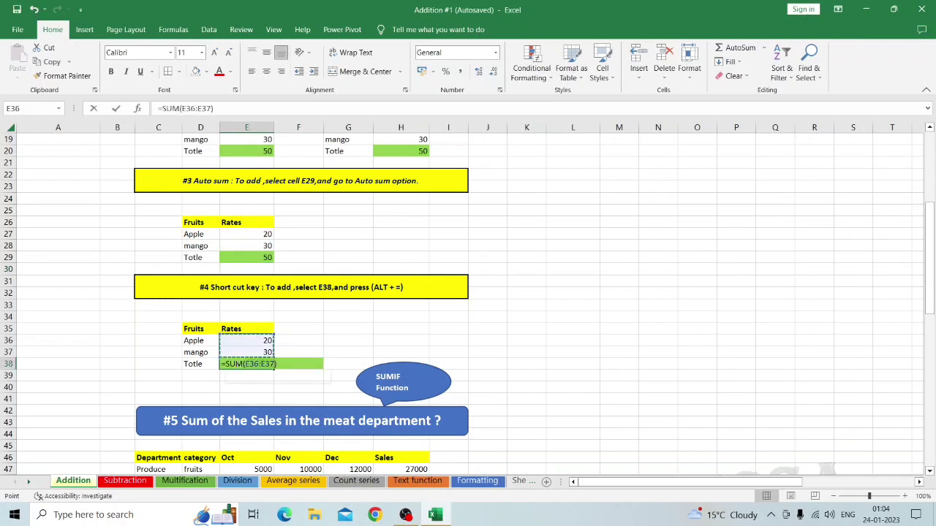
pyautogui.press('Return')
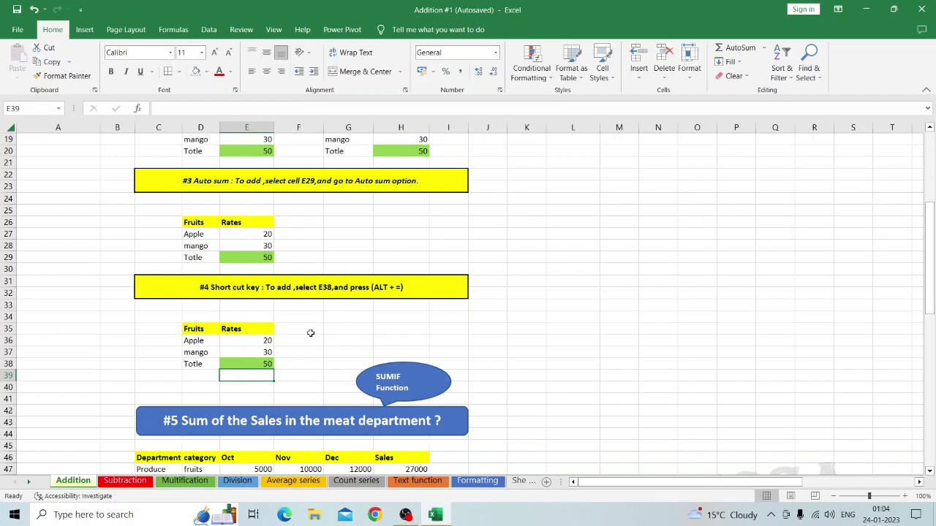
# - Start a SUMIF formula in cell H60 for the Meat sales, with the whole table C46:H58 as its range
pyautogui.scroll(-4, 311, 333)
pyautogui.scroll(-2, 310, 332)
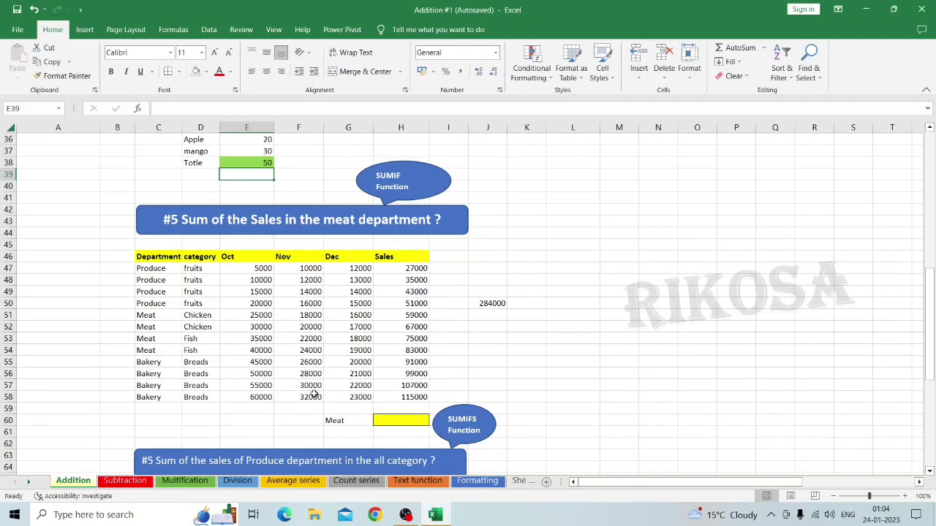
pyautogui.click(393, 422)
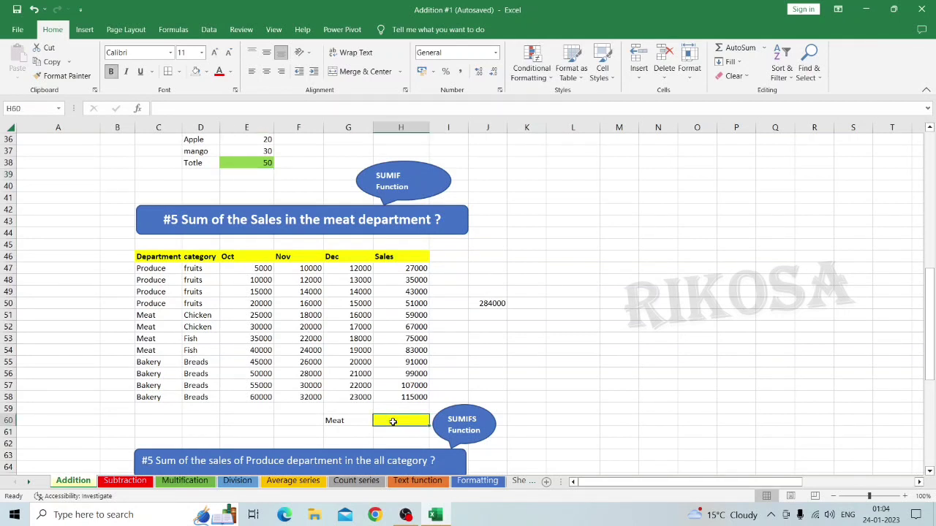
pyautogui.write('=sumi')
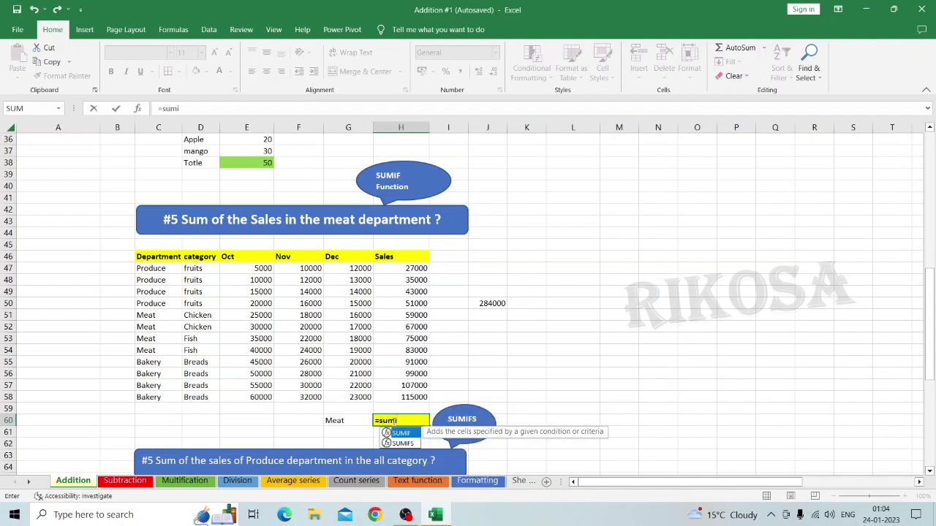
pyautogui.write('f')
pyautogui.doubleClick(401, 434)
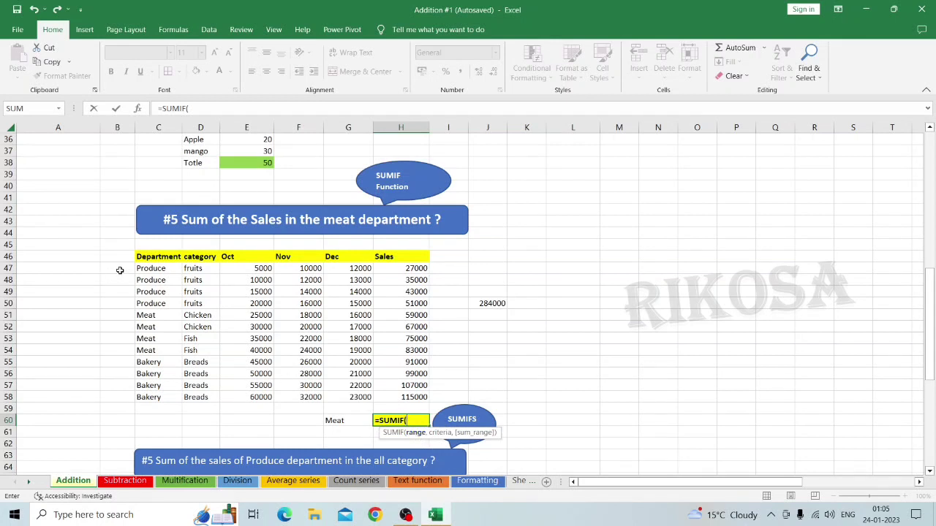
pyautogui.click(143, 255)
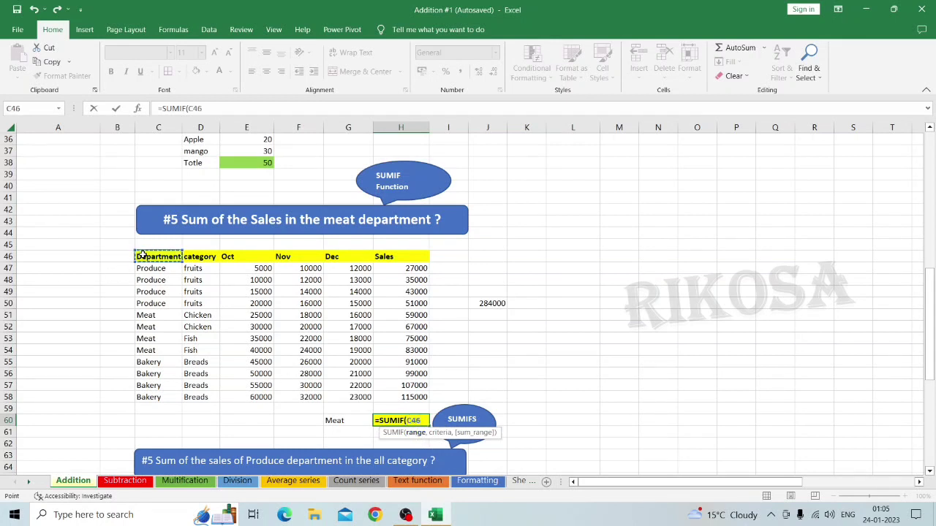
pyautogui.moveTo(142, 255); pyautogui.dragTo(427, 399)
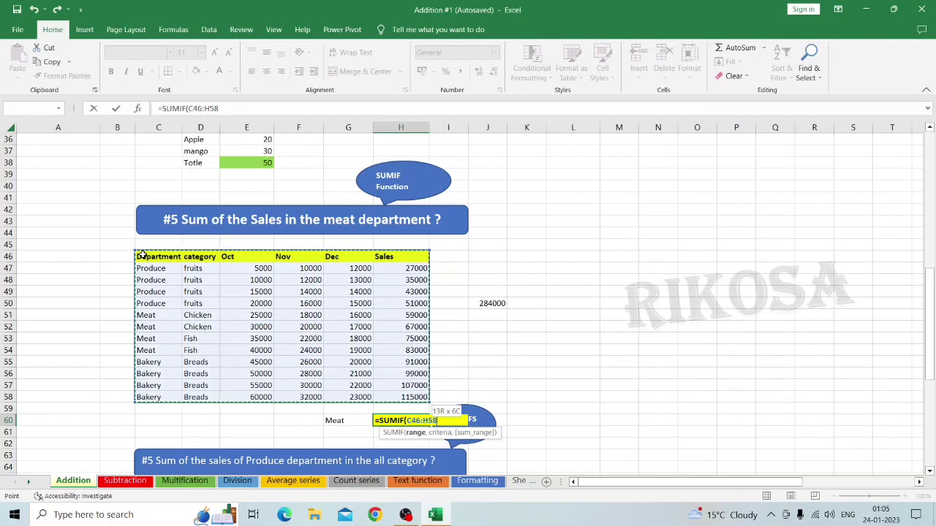
# - Complete the SUMIF formula in H60 with G60 as the criteria and H46:H58 as the sum range
pyautogui.write(',')
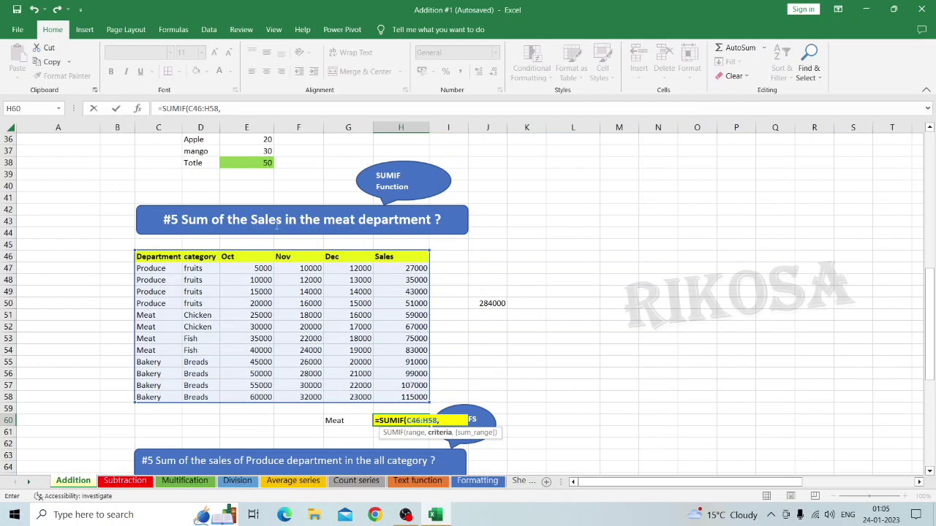
pyautogui.click(341, 257)
pyautogui.click(339, 424)
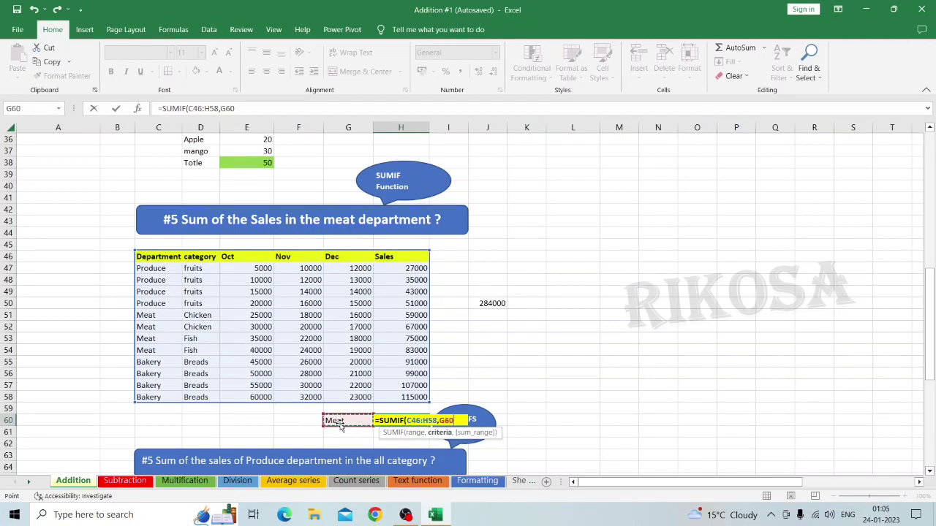
pyautogui.write(',')
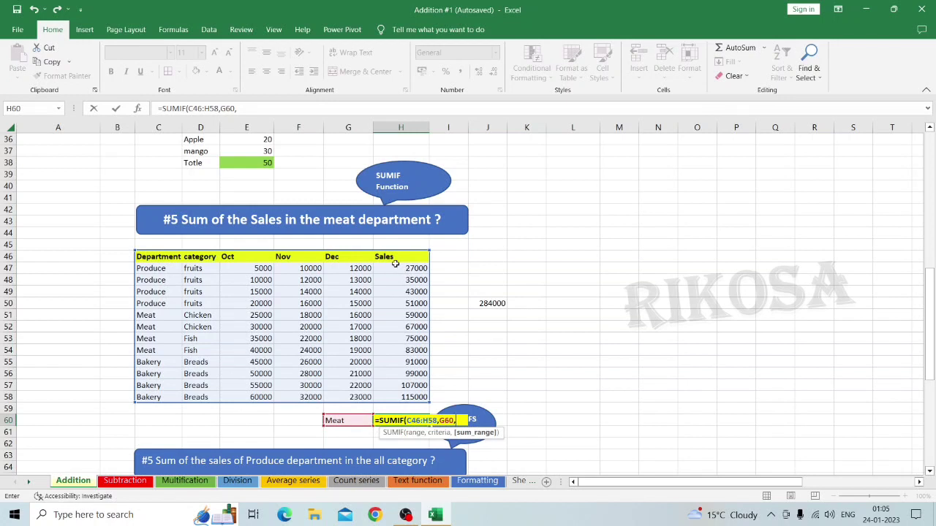
pyautogui.click(395, 255)
pyautogui.hotkey('ctrl', 'shift', 'Down')
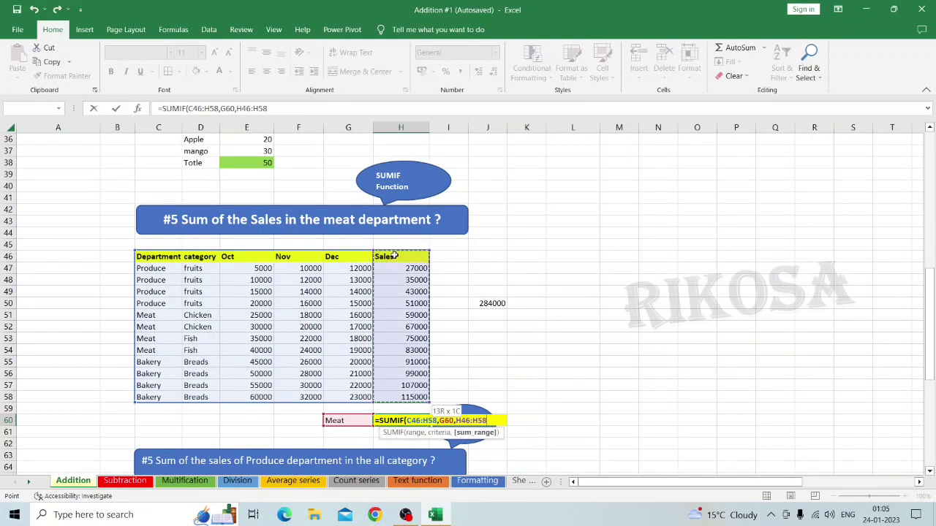
pyautogui.write(')')
pyautogui.hotkey('ctrl', 'Return')
pyautogui.press('Return')
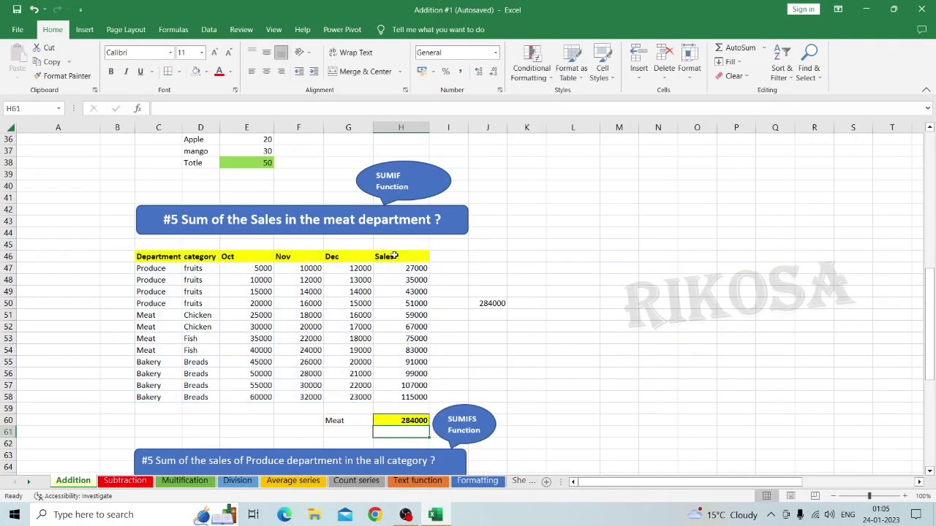
# - Check the Meat total's formula in H60 against the sum of the Meat sales cells H51:H54
pyautogui.click(401, 420)
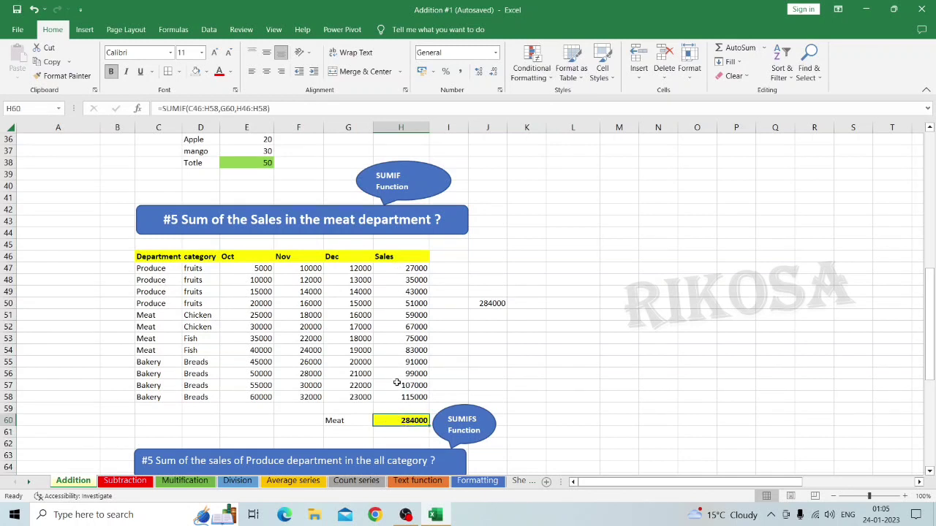
pyautogui.click(409, 315)
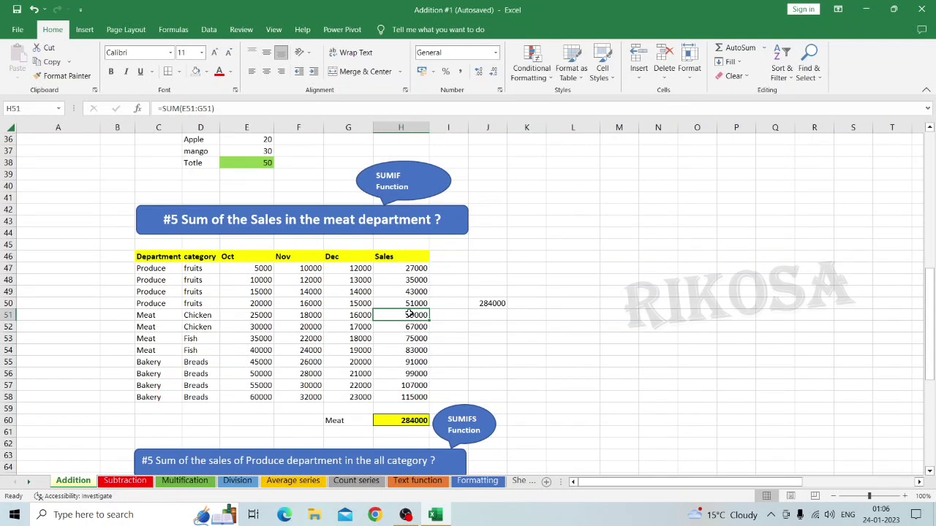
pyautogui.hotkey('shift', 'Down')
pyautogui.hotkey('shift', 'Down')
pyautogui.hotkey('shift', 'Down')
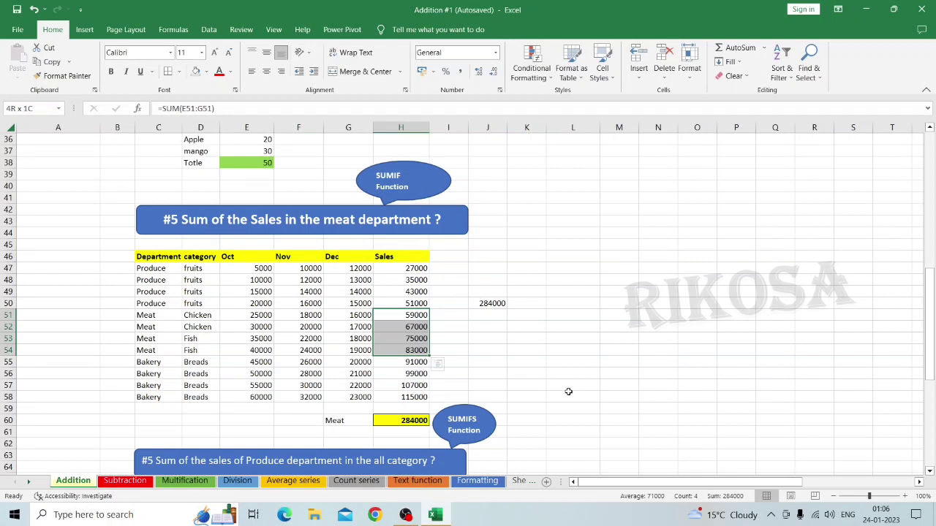
pyautogui.click(527, 375)
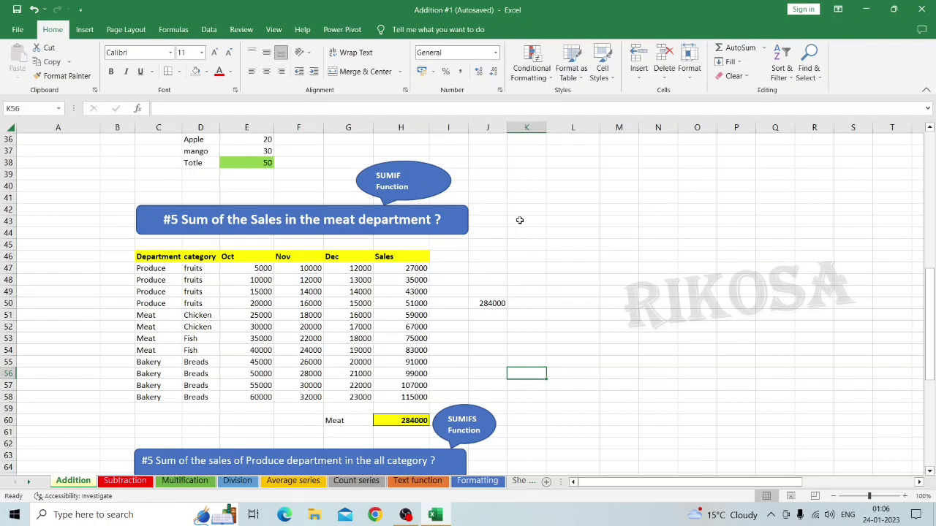
# - Review the total formulas of exercises #1 and #2 in cells E11 and E20
pyautogui.scroll(12, 504, 179)
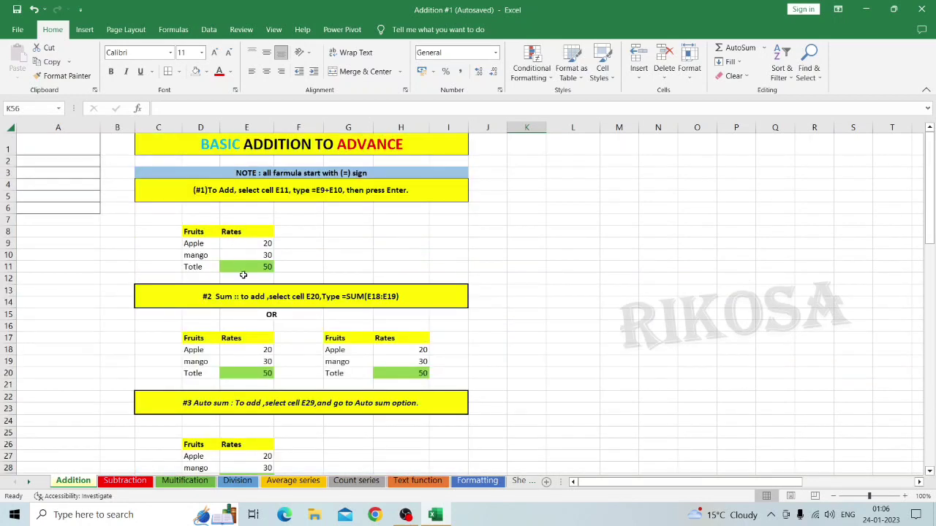
pyautogui.click(242, 269)
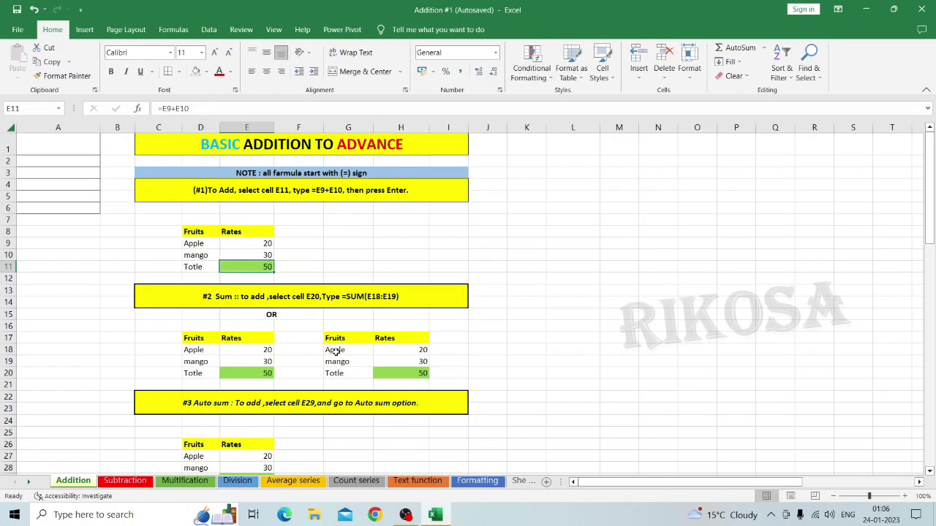
pyautogui.scroll(-6, 334, 351)
pyautogui.scroll(2, 334, 351)
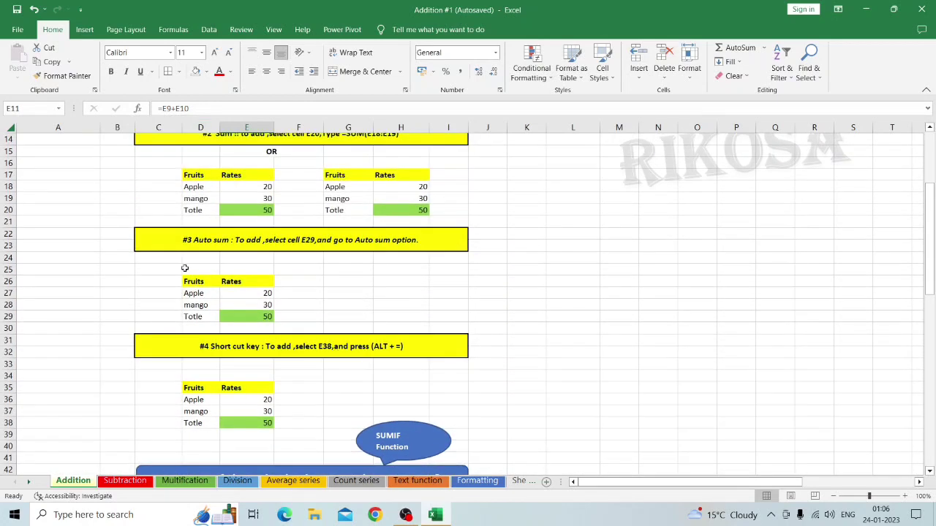
pyautogui.scroll(3, 334, 241)
pyautogui.scroll(-3, 336, 241)
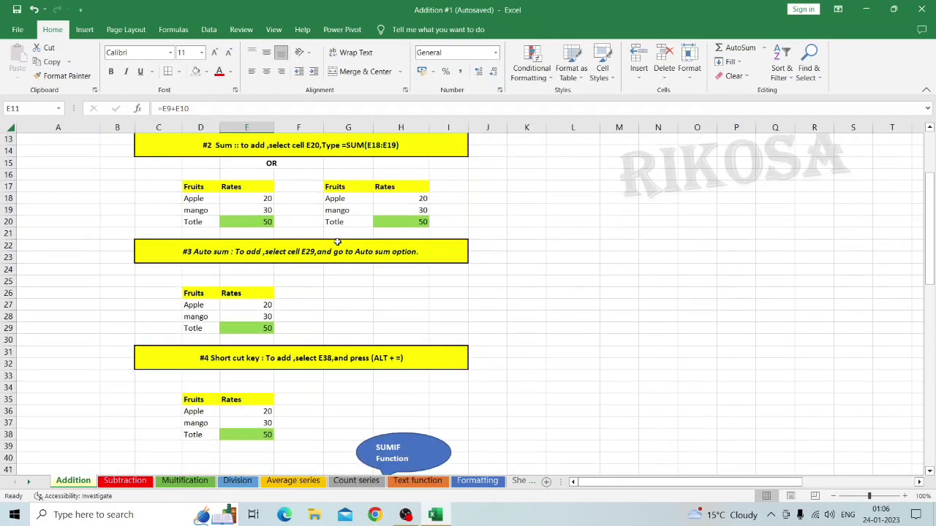
pyautogui.scroll(2, 338, 242)
pyautogui.click(250, 268)
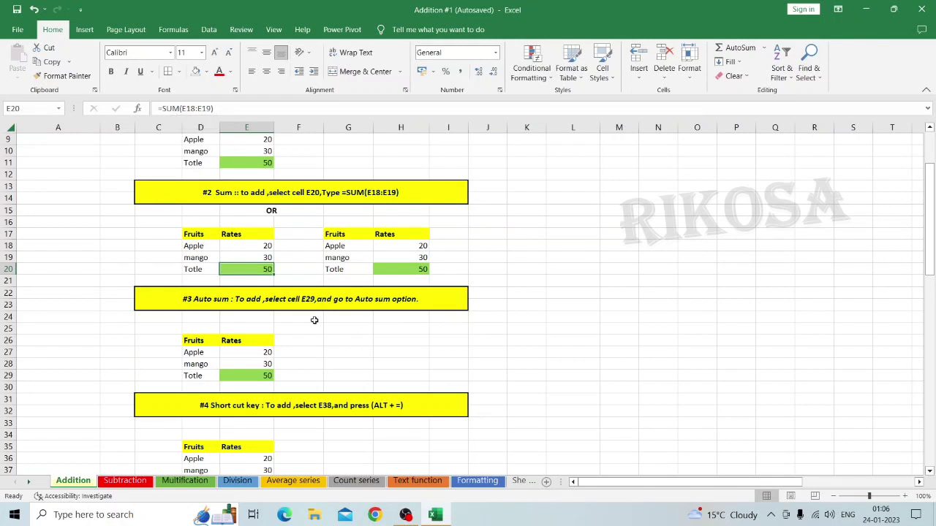
# - Look over the remaining exercises, comparing the Meat sales SUMIF section with the Produce sales SUMIFS section and their headings
pyautogui.scroll(-5, 378, 386)
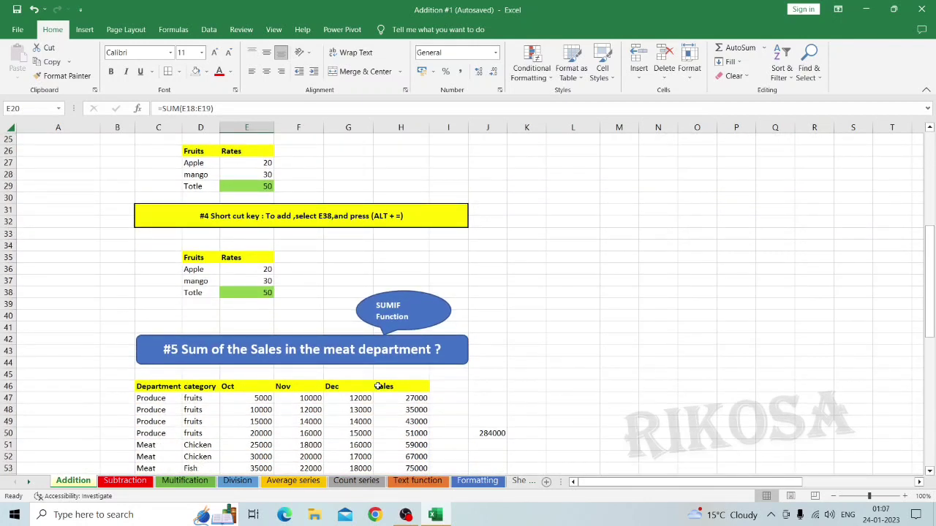
pyautogui.scroll(-5, 378, 386)
pyautogui.scroll(-7, 377, 386)
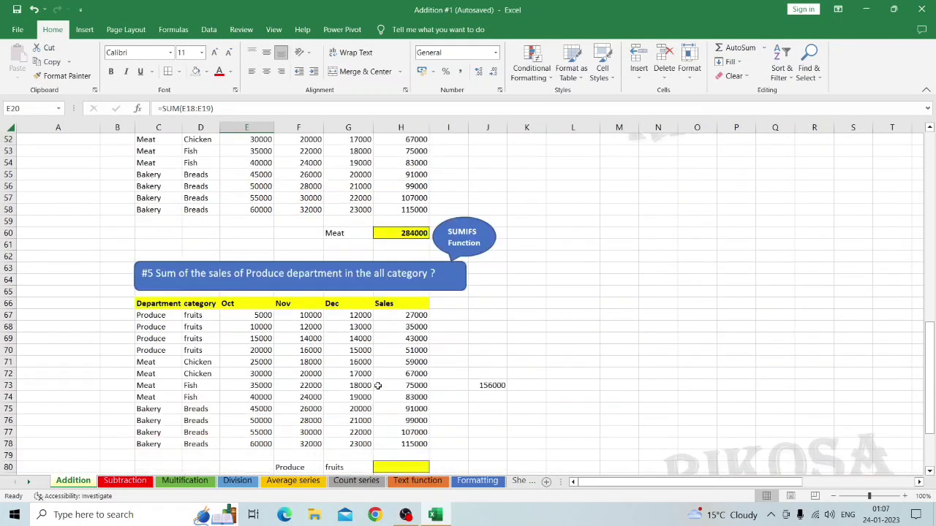
pyautogui.scroll(1, 378, 385)
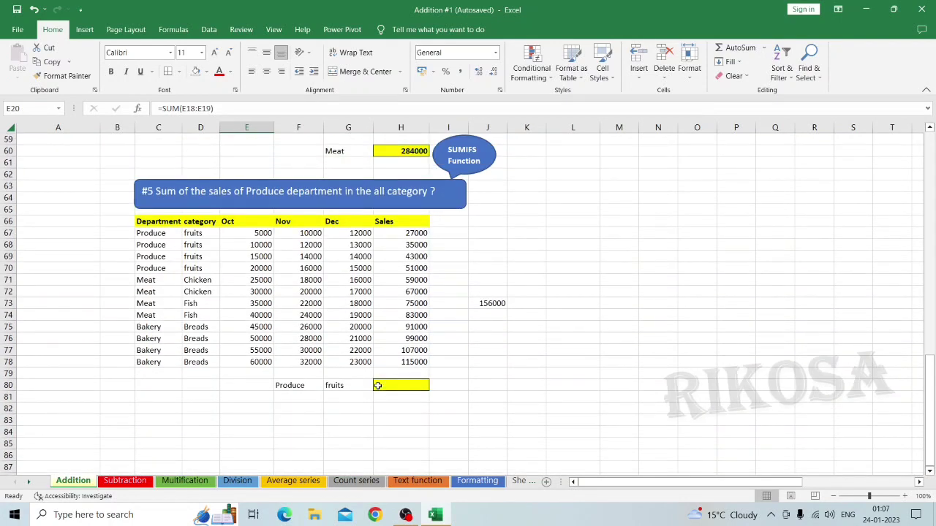
pyautogui.scroll(1, 378, 385)
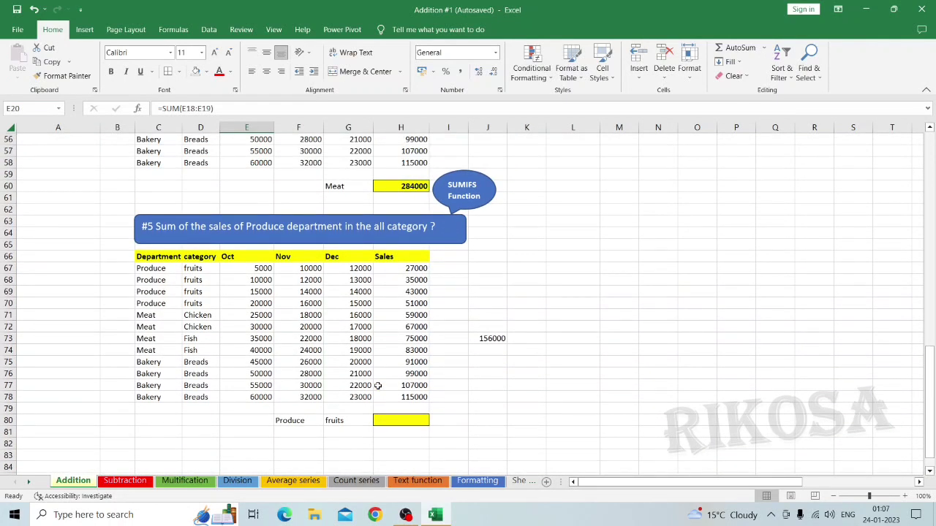
pyautogui.scroll(4, 378, 386)
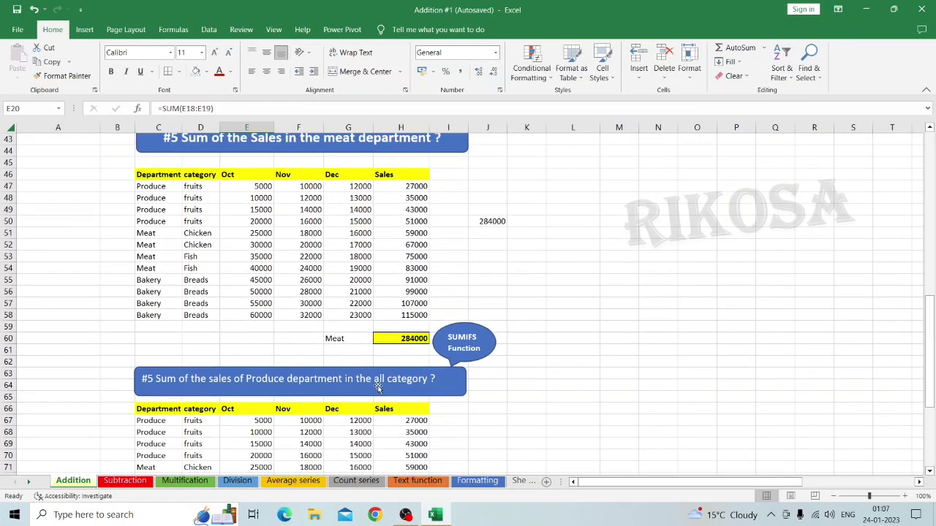
pyautogui.scroll(3, 364, 231)
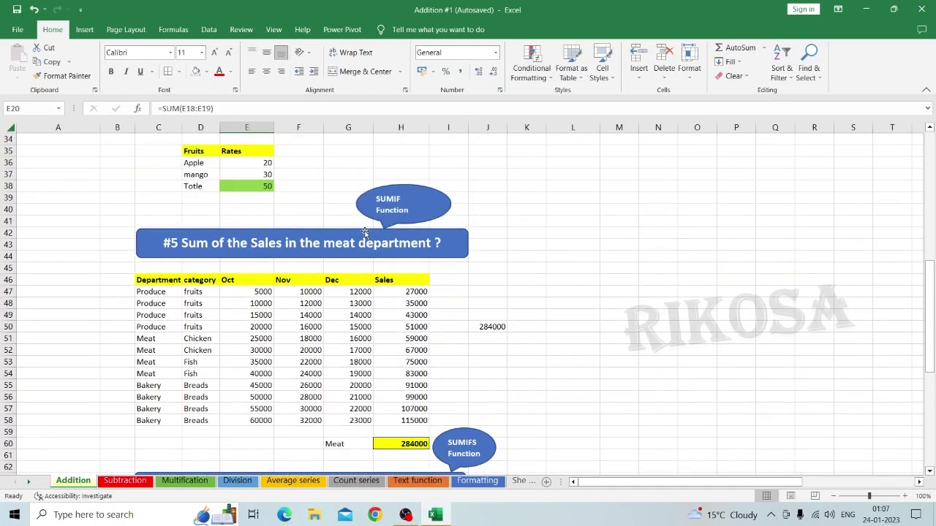
pyautogui.scroll(-5, 364, 231)
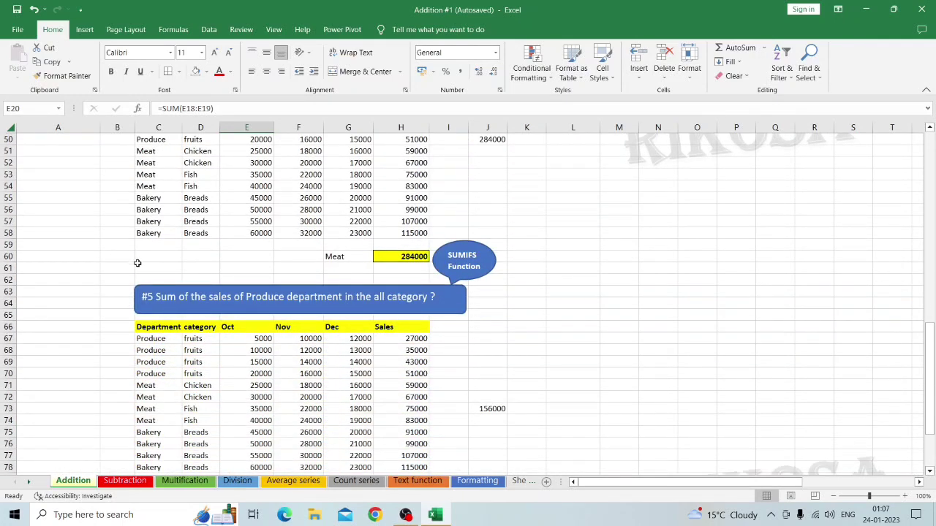
pyautogui.scroll(1, 155, 298)
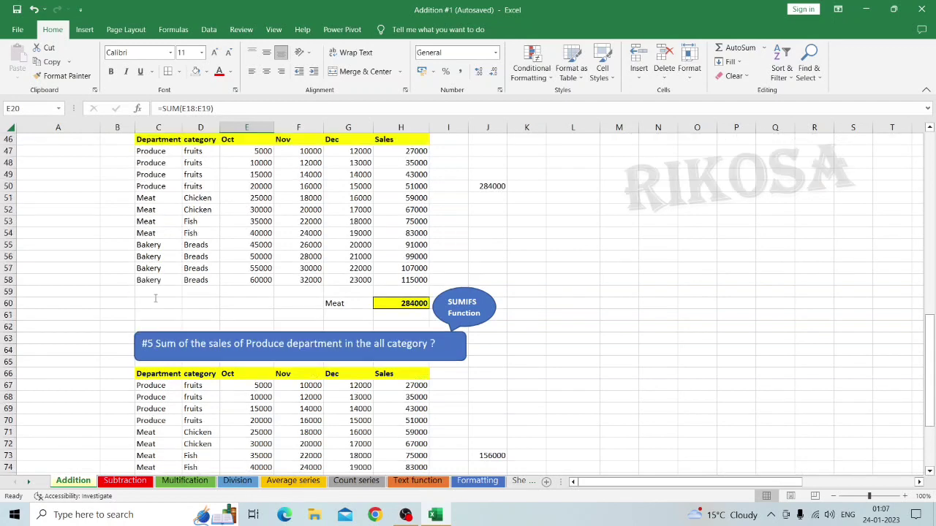
pyautogui.scroll(4, 155, 298)
pyautogui.scroll(-1, 171, 241)
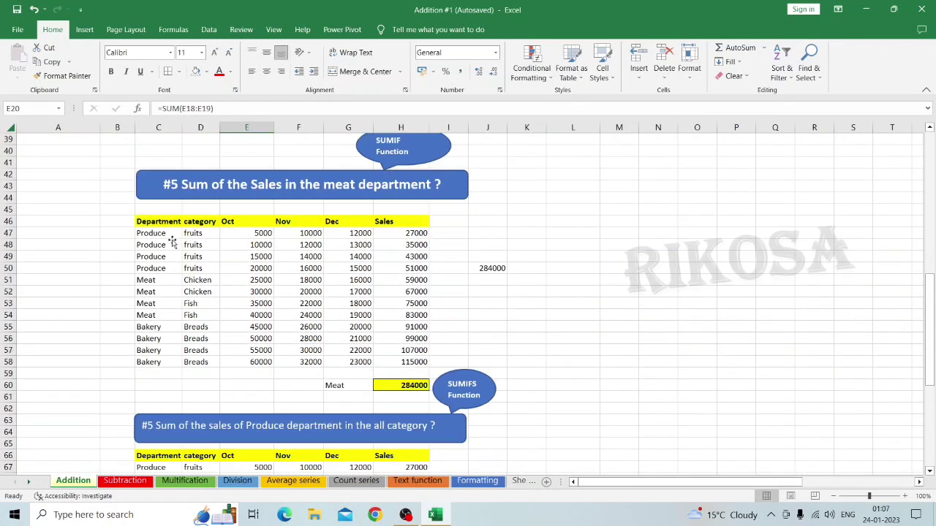
# - Renumber the heading of the Produce department sales exercise as #6
pyautogui.scroll(-3, 172, 241)
pyautogui.click(154, 332)
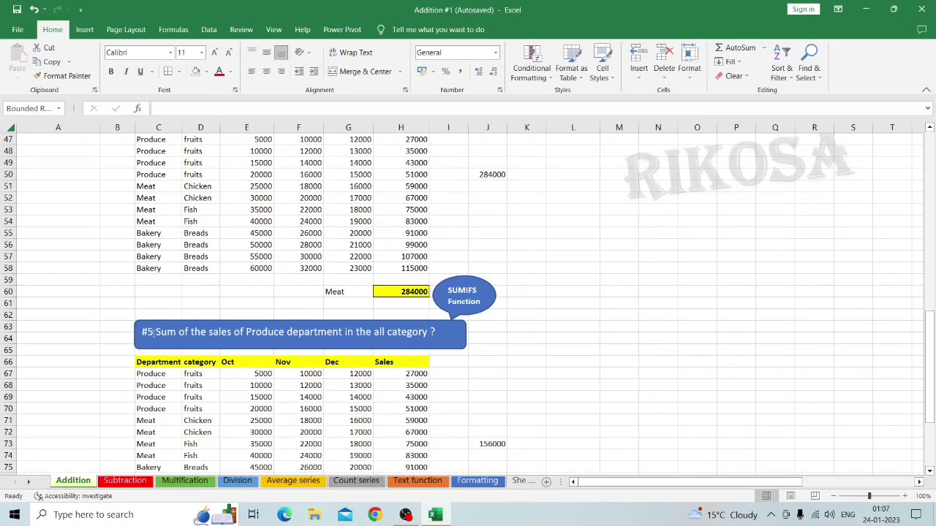
pyautogui.press('BackSpace')
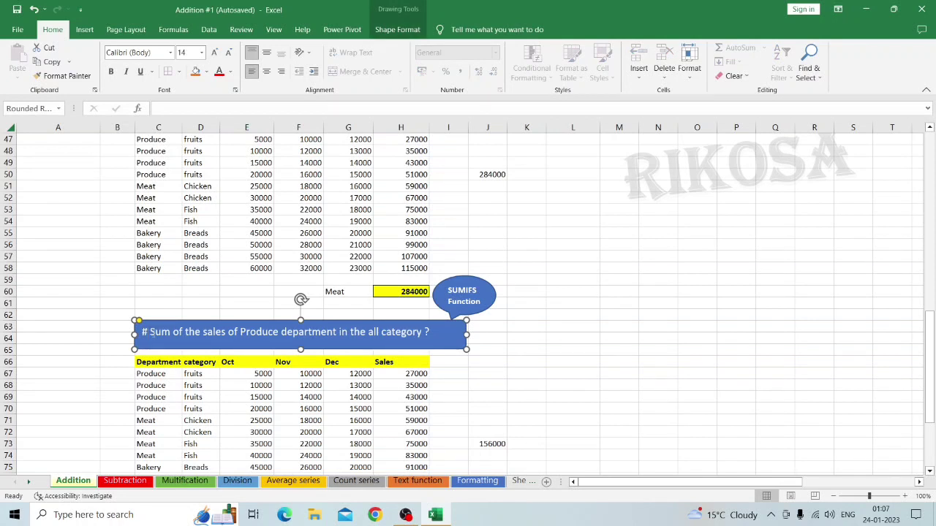
pyautogui.write('6')
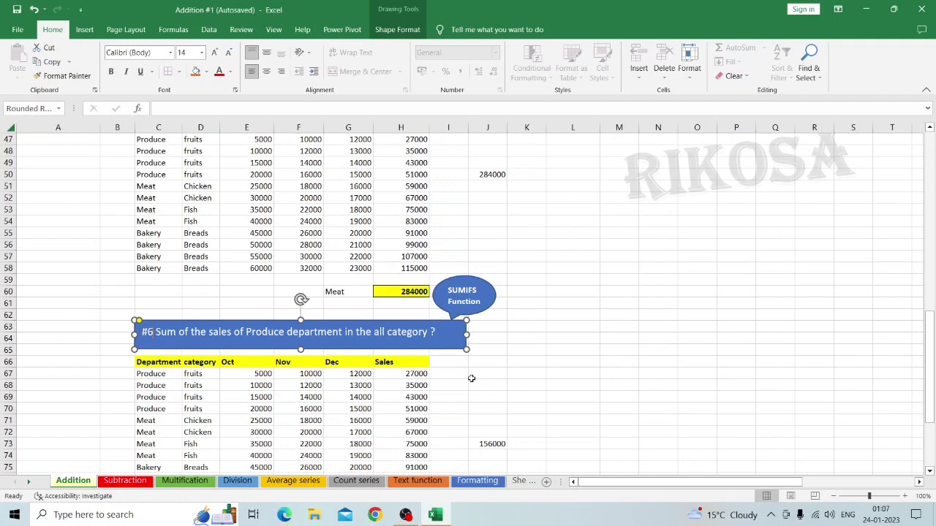
pyautogui.scroll(-3, 471, 377)
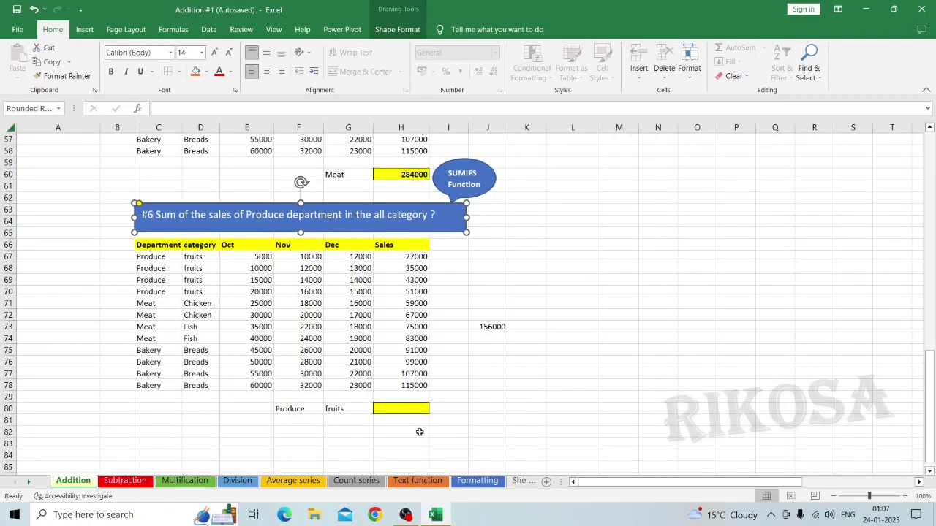
pyautogui.click(81, 220)
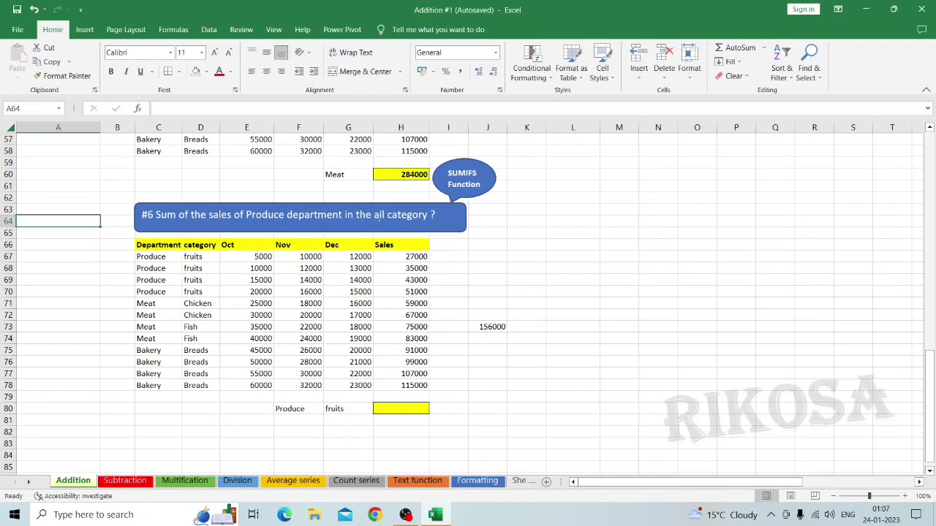
# - Begin a SUMIFS formula in H80 with the Sales cells H67:H78 as the sum range
pyautogui.click(145, 258)
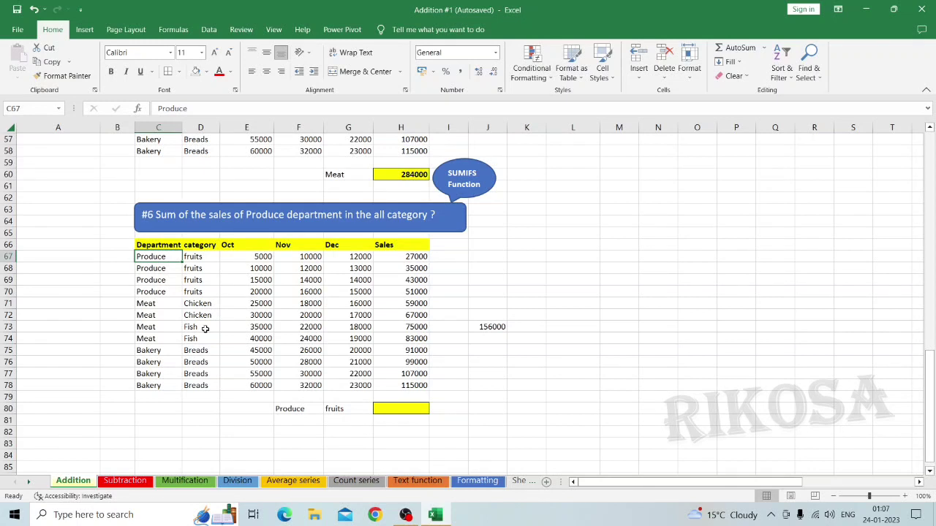
pyautogui.click(407, 409)
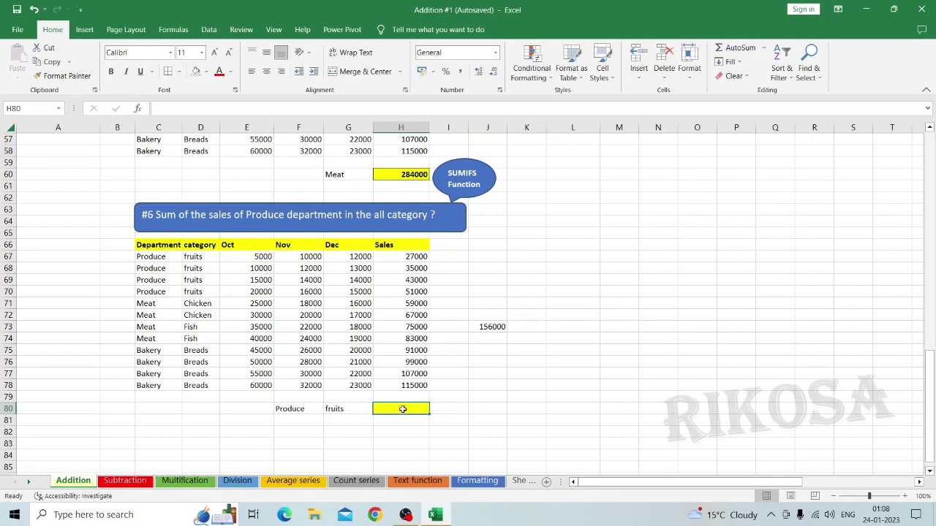
pyautogui.write('=SUMIFS(')
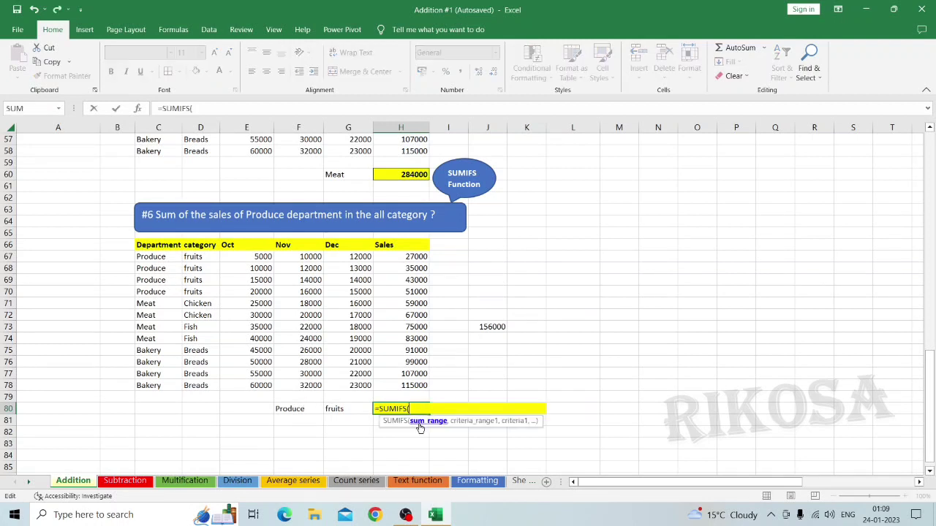
pyautogui.click(394, 256)
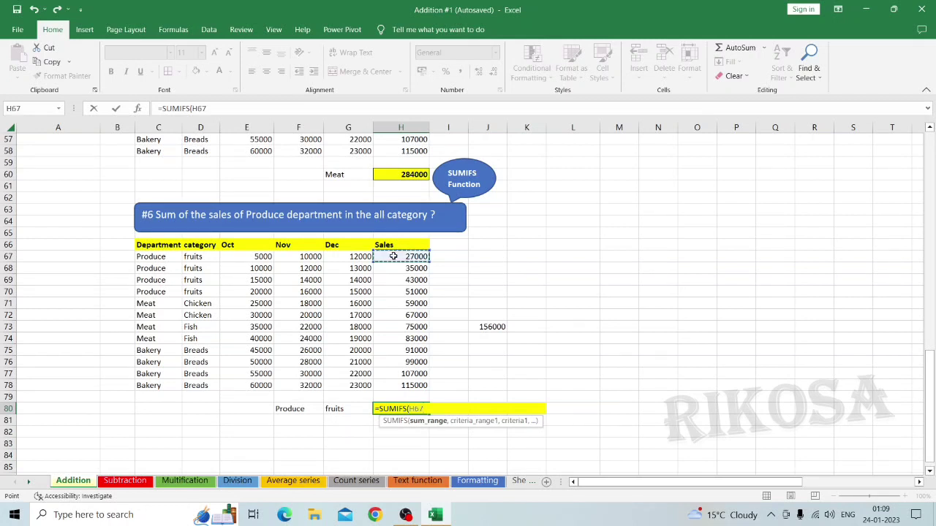
pyautogui.hotkey('ctrl', 'shift', 'Down')
pyautogui.write(',')
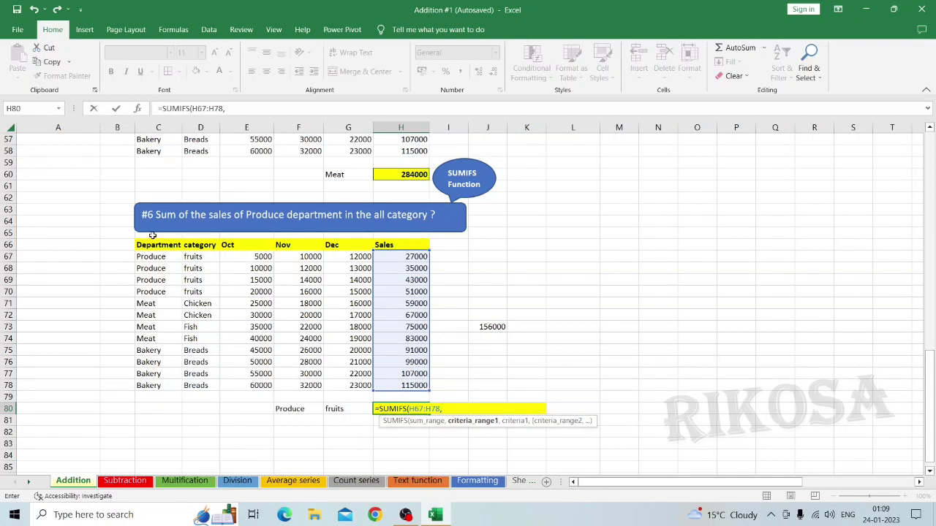
# - Add the Department cells C67:C78 as the SUMIFS formula's first criteria range, with the Produce cell F80 as its criterion
pyautogui.click(146, 258)
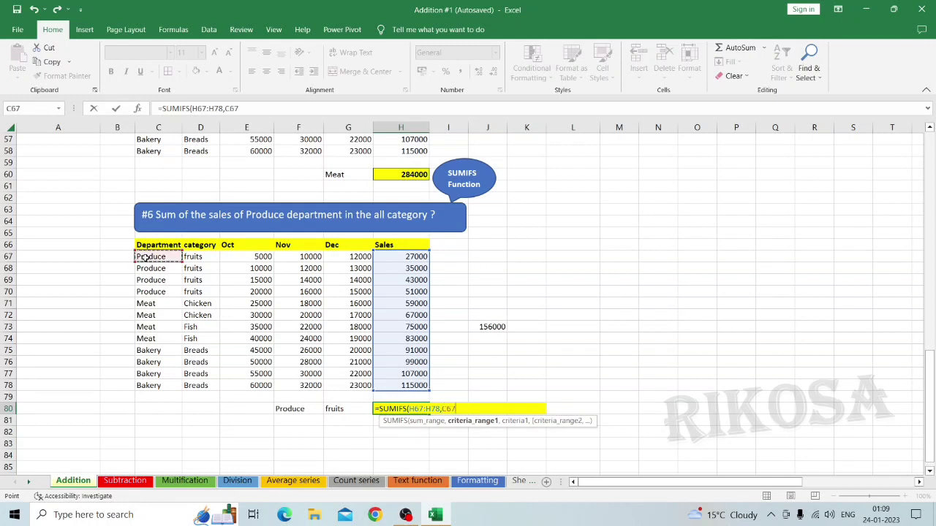
pyautogui.hotkey('ctrl', 'shift', 'Down')
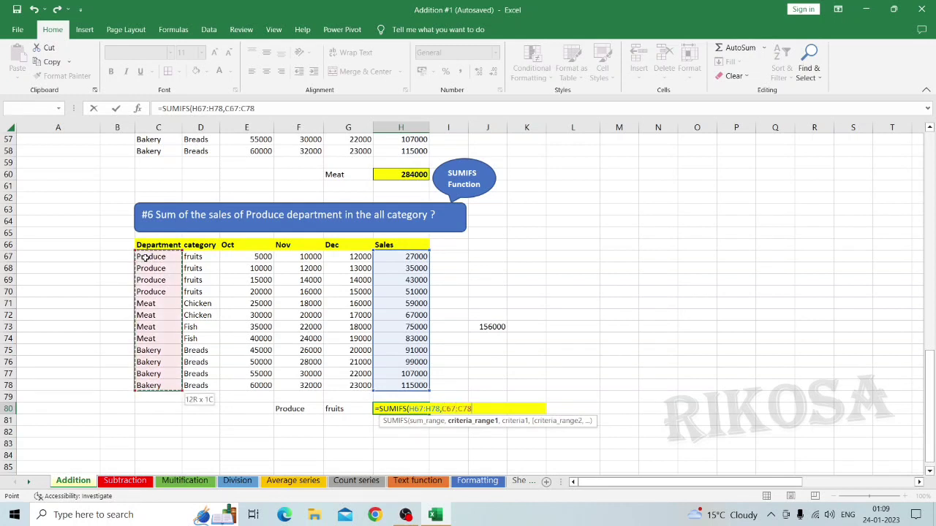
pyautogui.write(',')
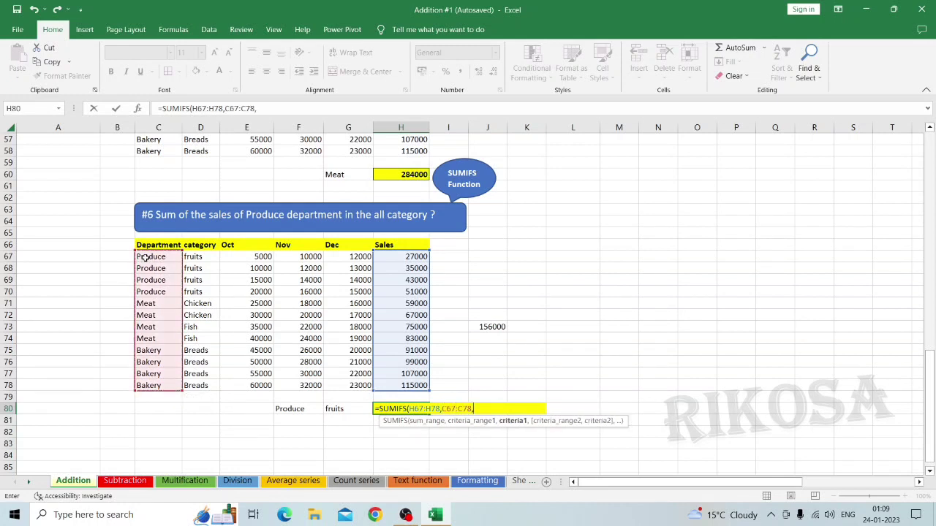
pyautogui.click(290, 409)
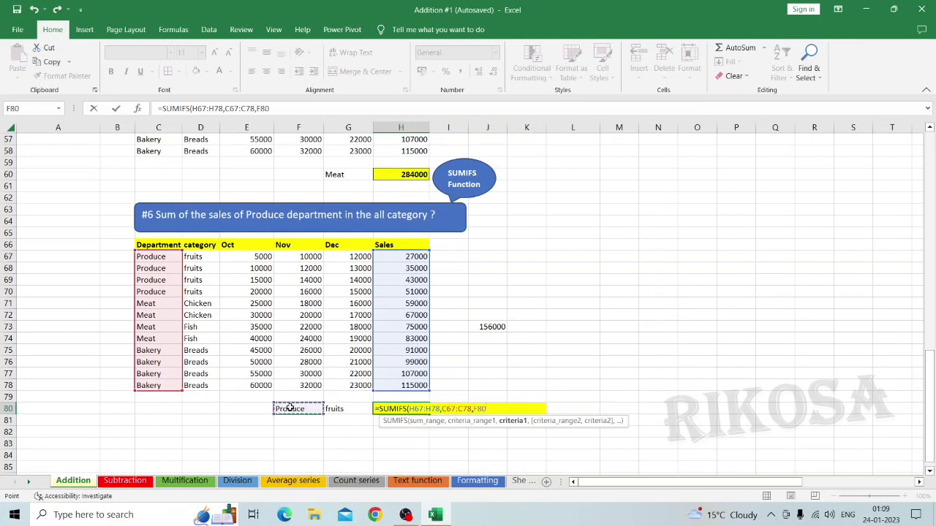
pyautogui.write(',')
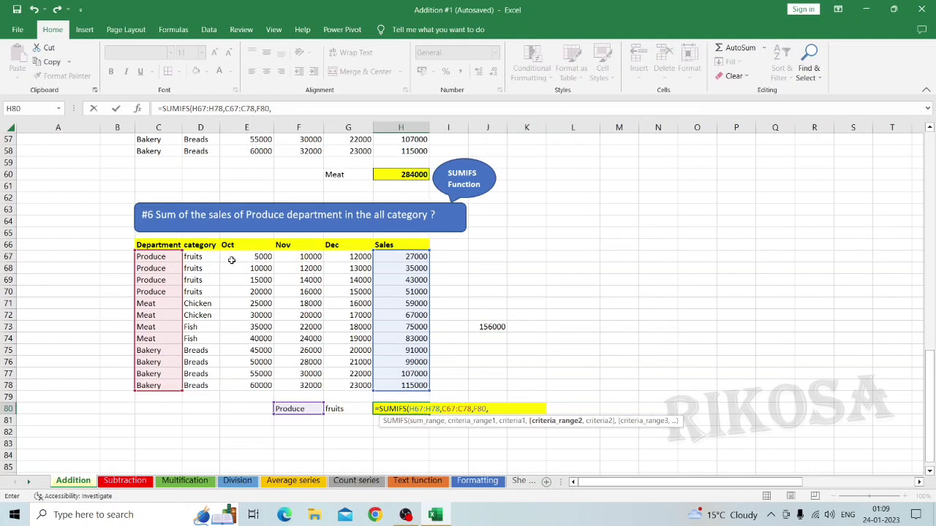
# - Complete the SUMIFS formula with the category cells D67:D78 as second criteria range and the fruits cell G80 as criterion
pyautogui.click(193, 257)
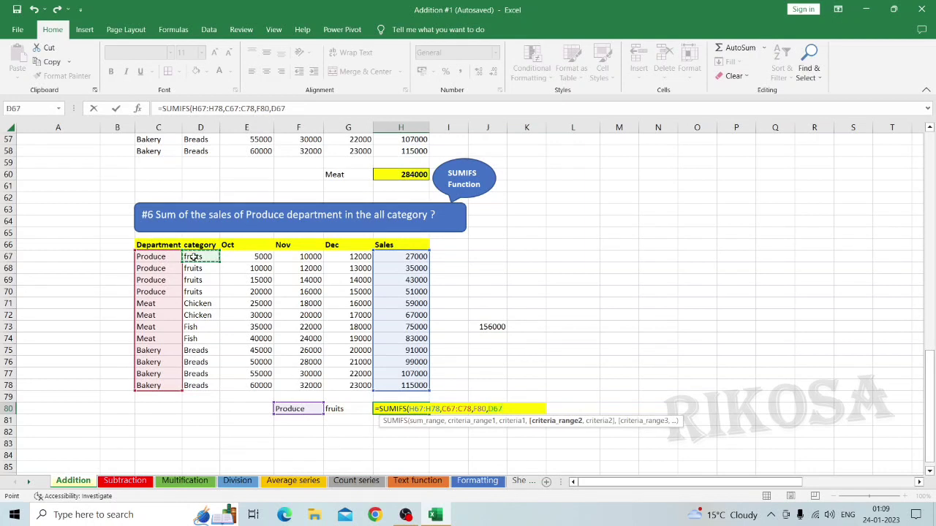
pyautogui.hotkey('ctrl', 'shift', 'Down')
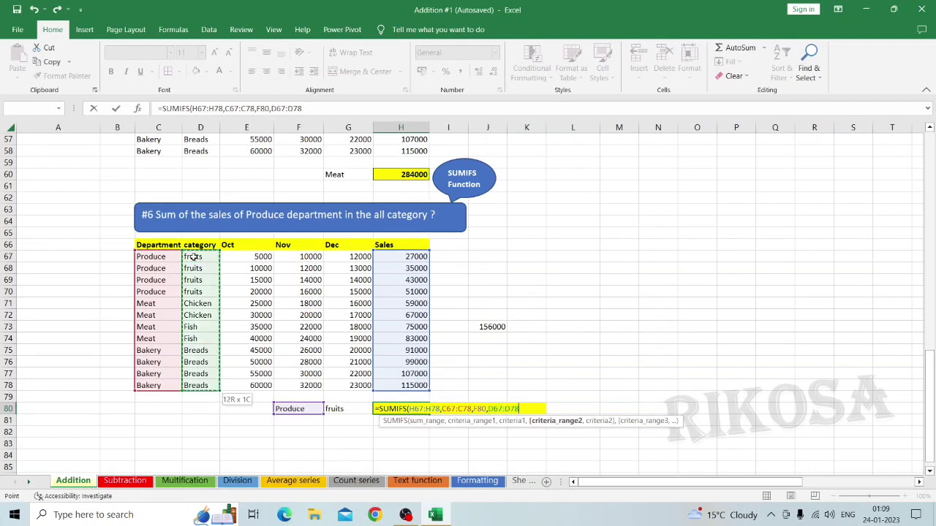
pyautogui.write(',')
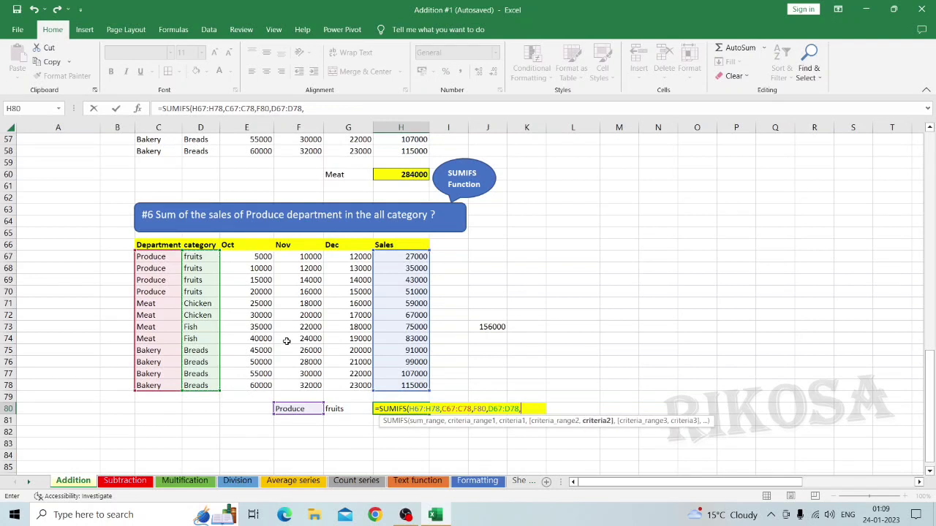
pyautogui.click(337, 411)
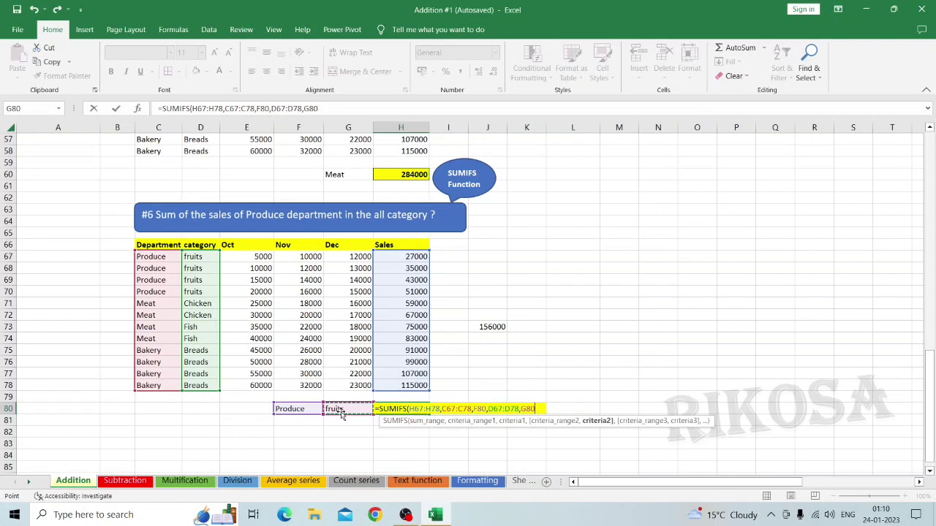
pyautogui.write(')')
pyautogui.press('Return')
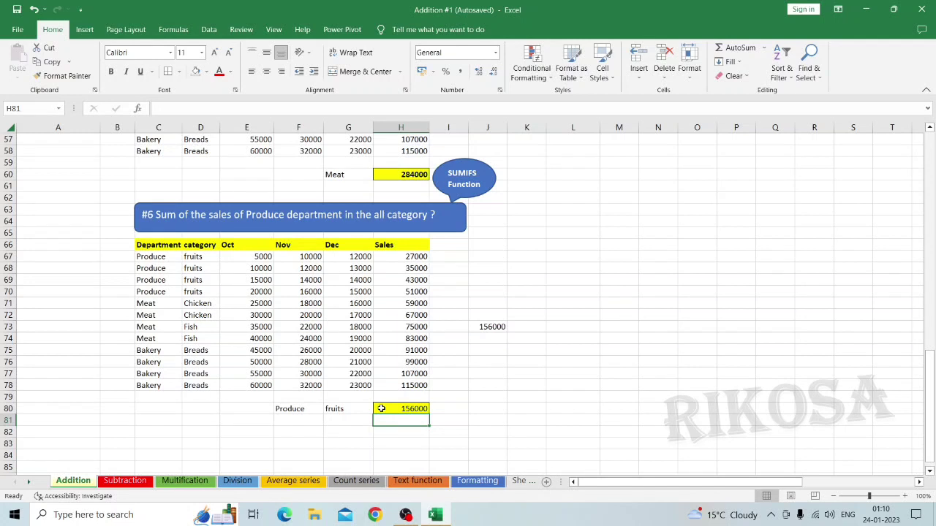
# - Check the Produce fruits total against the sum of the sales cells H67:H70
pyautogui.click(401, 258)
pyautogui.hotkey('shift', 'Down')
pyautogui.hotkey('shift', 'Down')
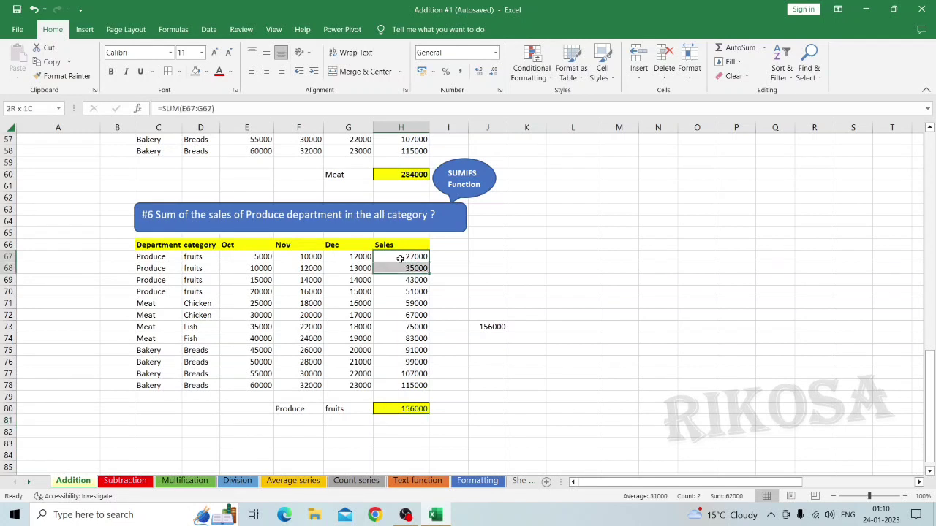
pyautogui.hotkey('shift', 'Down')
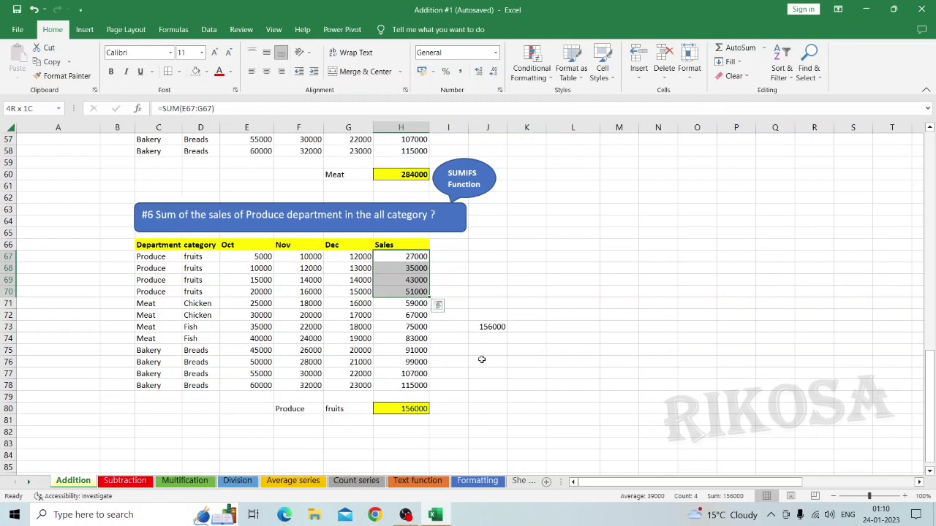
# - On the Subtraction sheet, enter the formula =40-30 in exercise #1's Totle cell E11
pyautogui.click(175, 483)
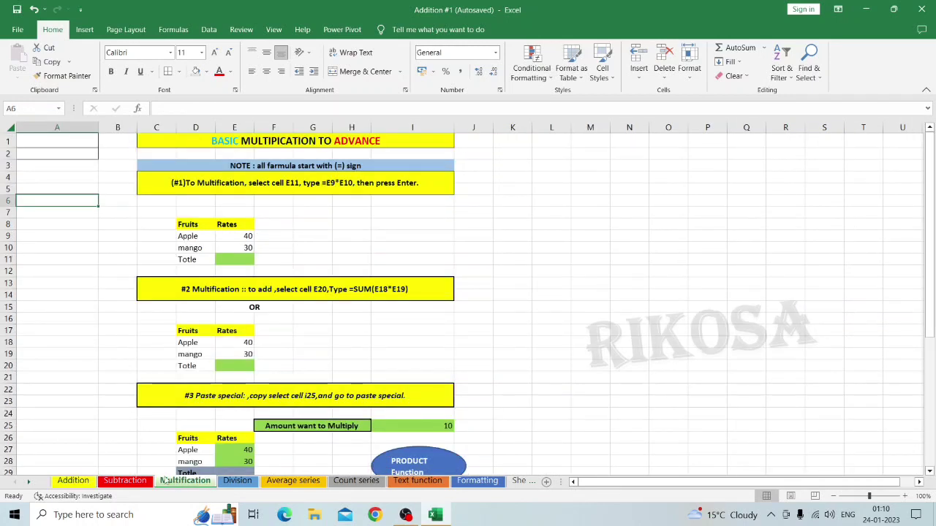
pyautogui.click(130, 484)
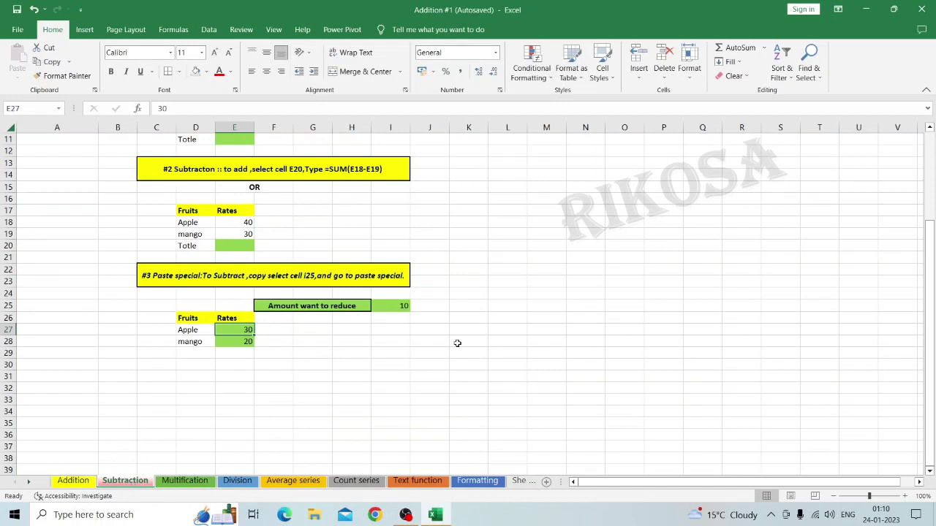
pyautogui.scroll(4, 457, 342)
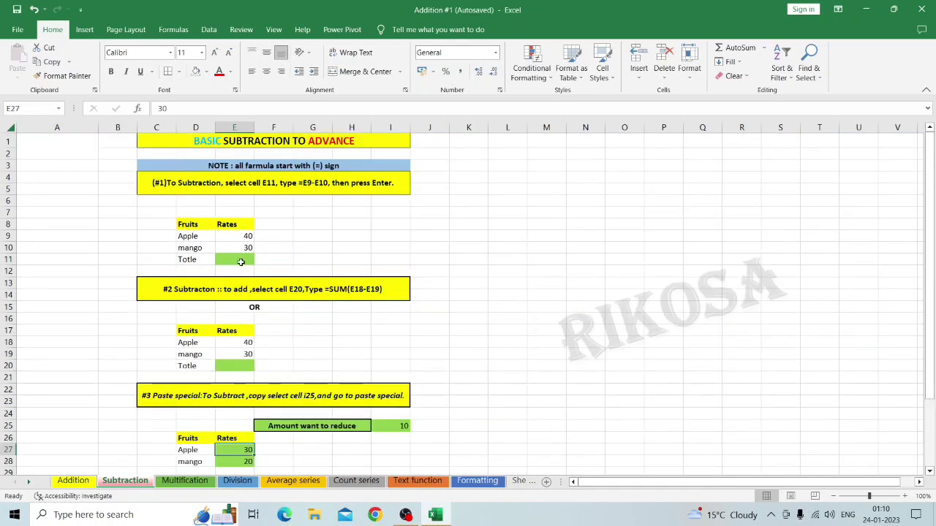
pyautogui.click(238, 260)
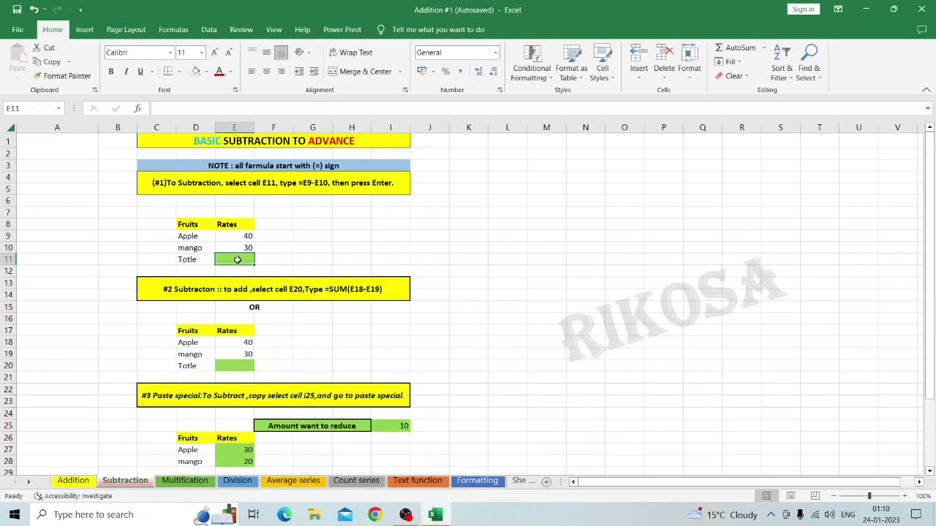
pyautogui.write('=')
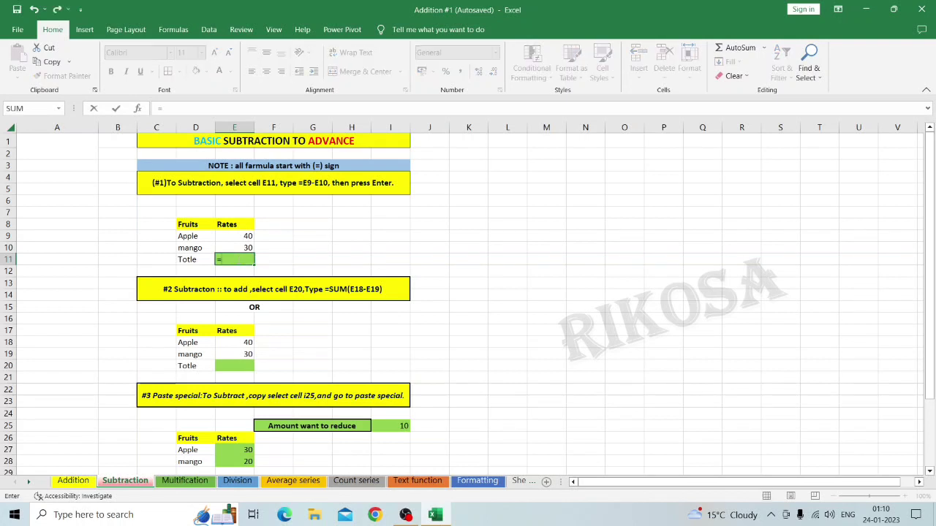
pyautogui.write('40-30')
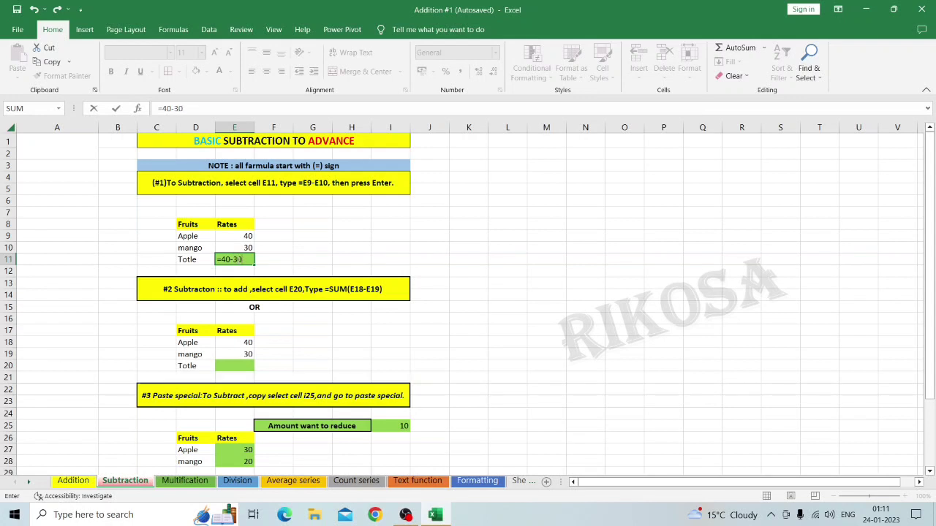
pyautogui.write('=')
pyautogui.press('BackSpace')
pyautogui.press('Return')
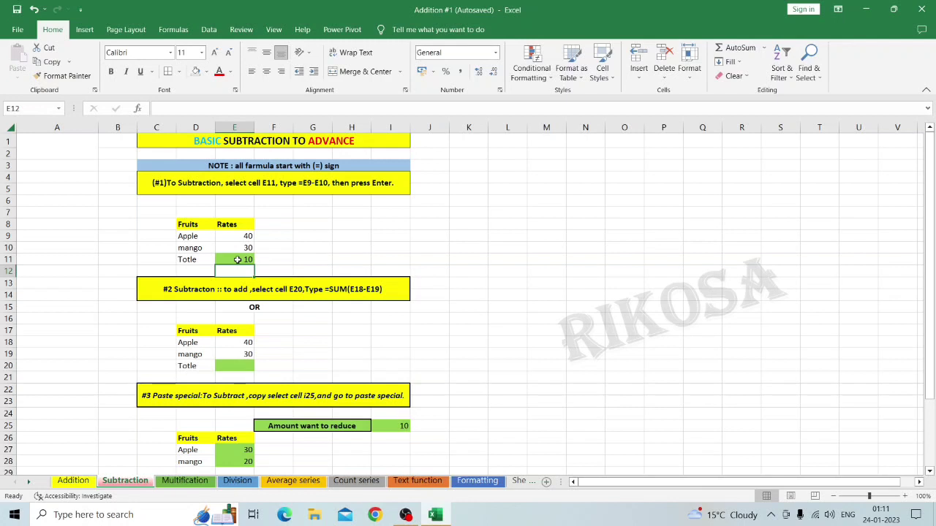
# - Enter the cell-reference subtraction =E9-E10 in F11, beside exercise #1's Totle cell
pyautogui.click(272, 263)
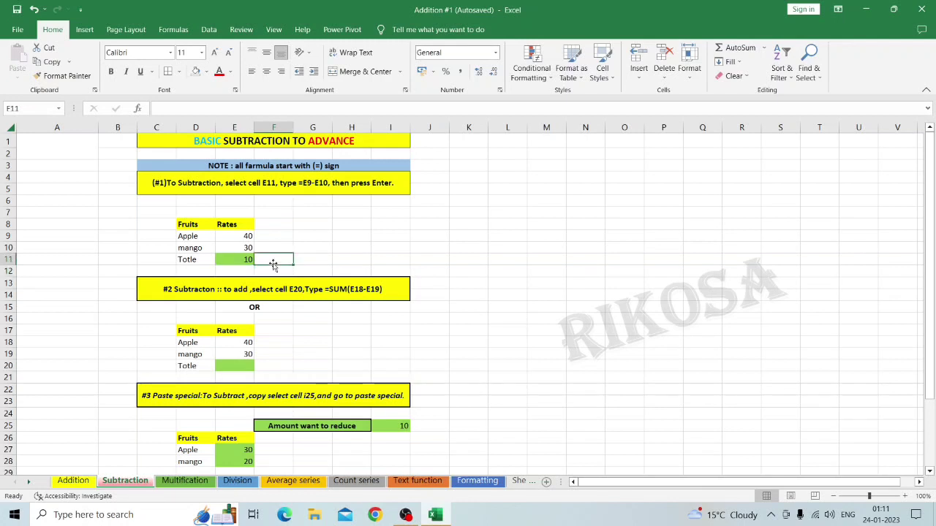
pyautogui.write('=')
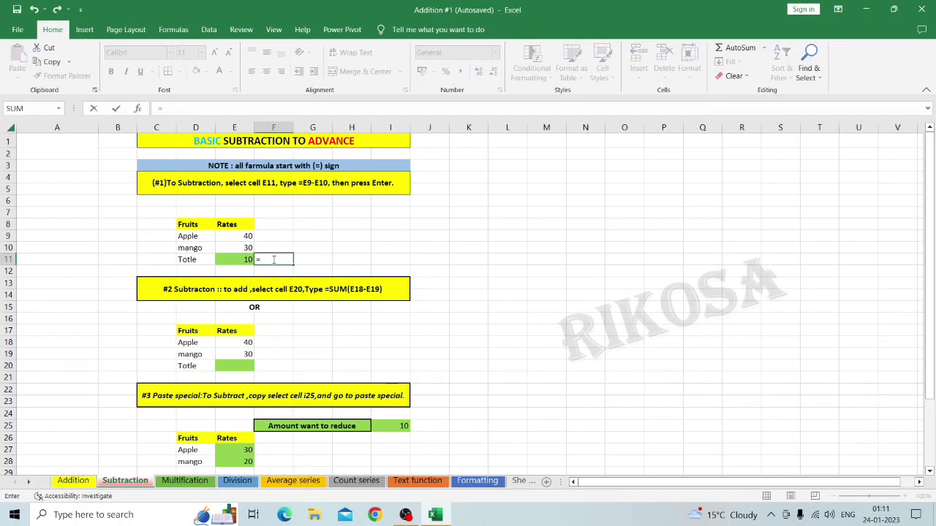
pyautogui.click(239, 238)
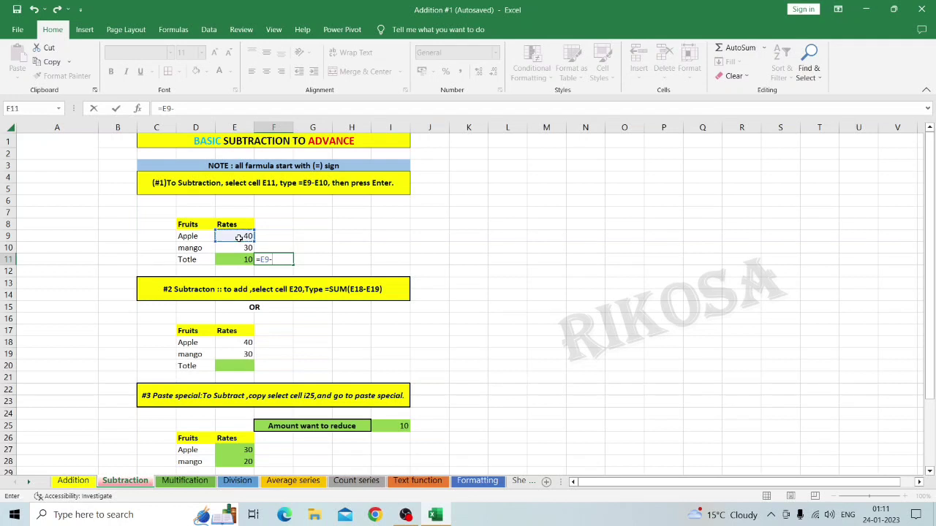
pyautogui.write('-')
pyautogui.click(240, 248)
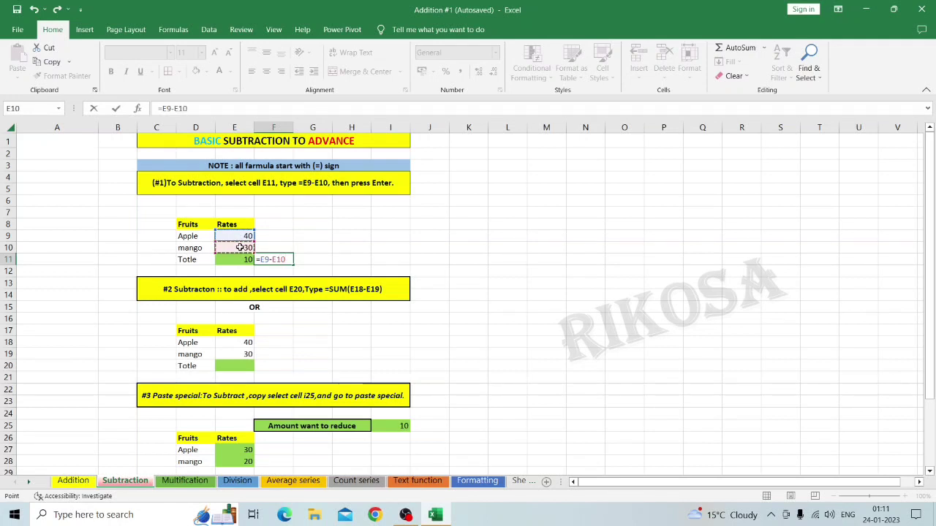
pyautogui.press('Return')
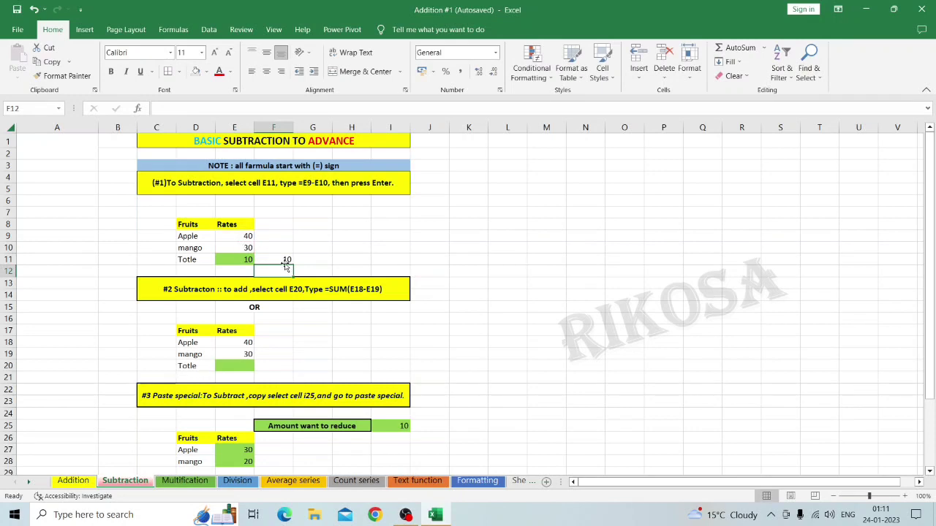
# - Enter the formula =SUM(E18-E19) in exercise #2's Totle cell E20
pyautogui.scroll(-2, 286, 267)
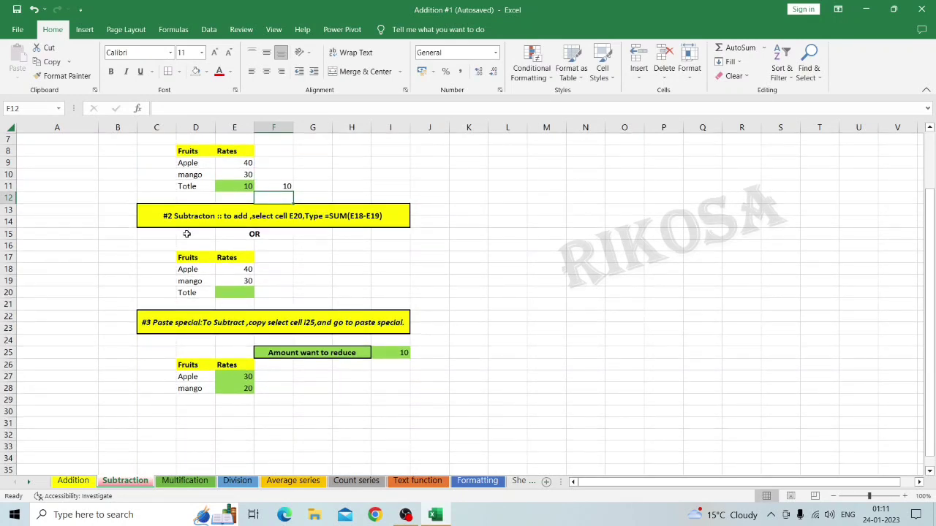
pyautogui.scroll(1, 187, 234)
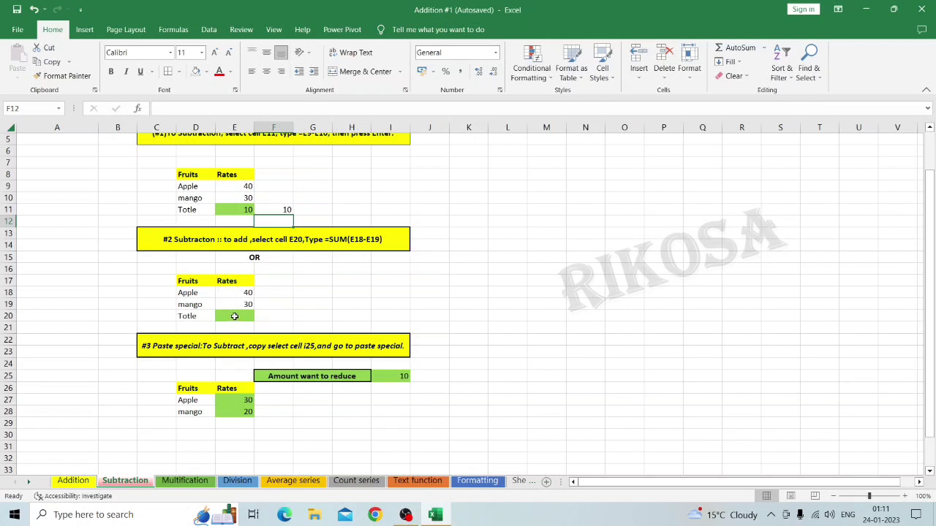
pyautogui.click(234, 317)
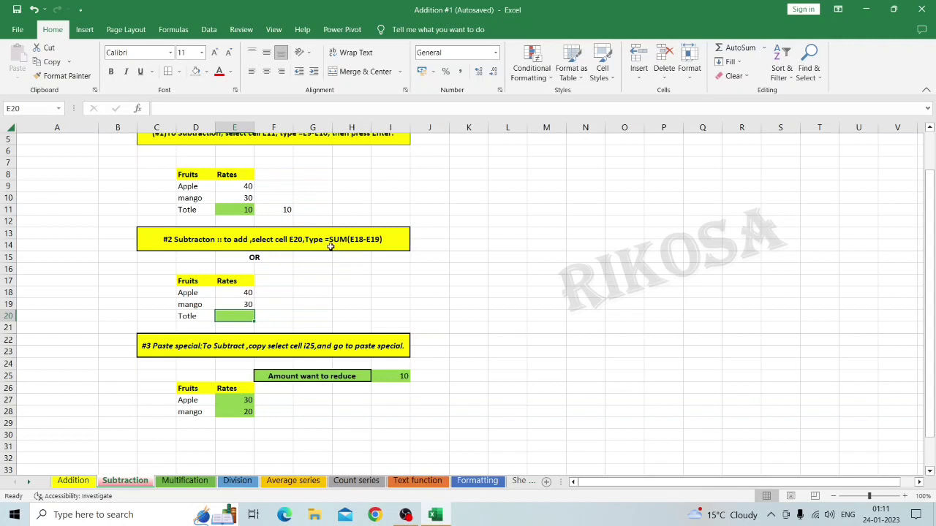
pyautogui.write('=')
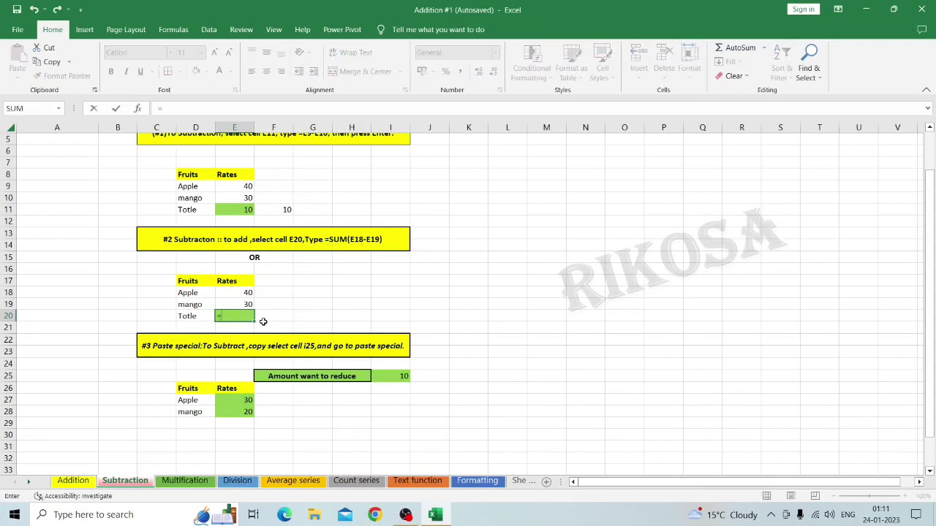
pyautogui.write('sum')
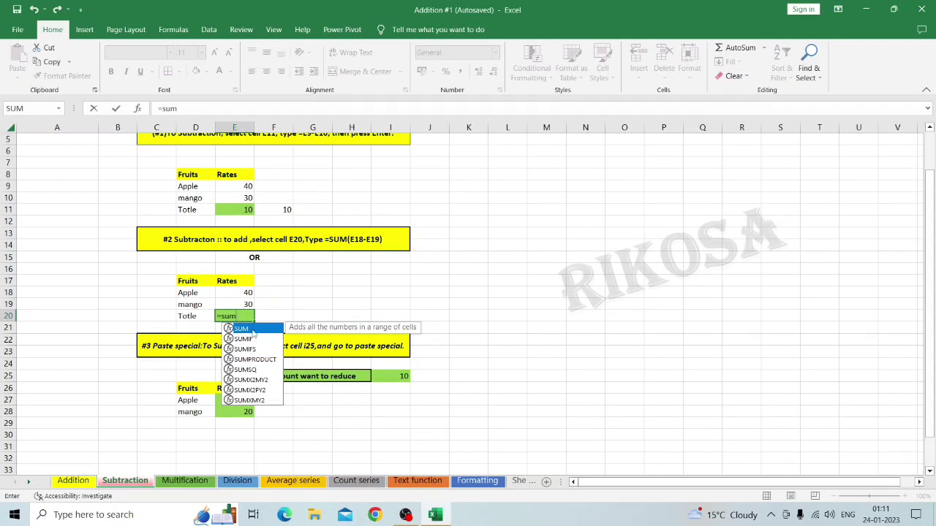
pyautogui.doubleClick(253, 331)
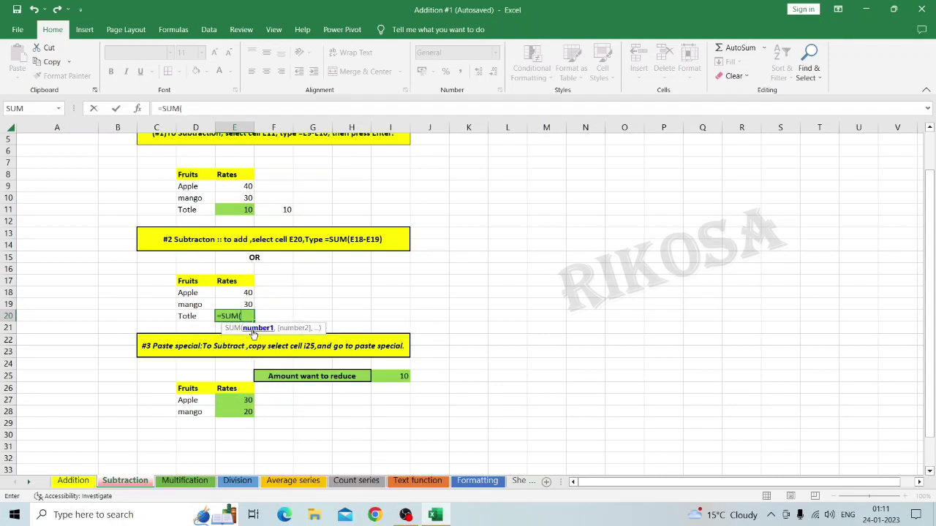
pyautogui.click(236, 292)
pyautogui.write('-')
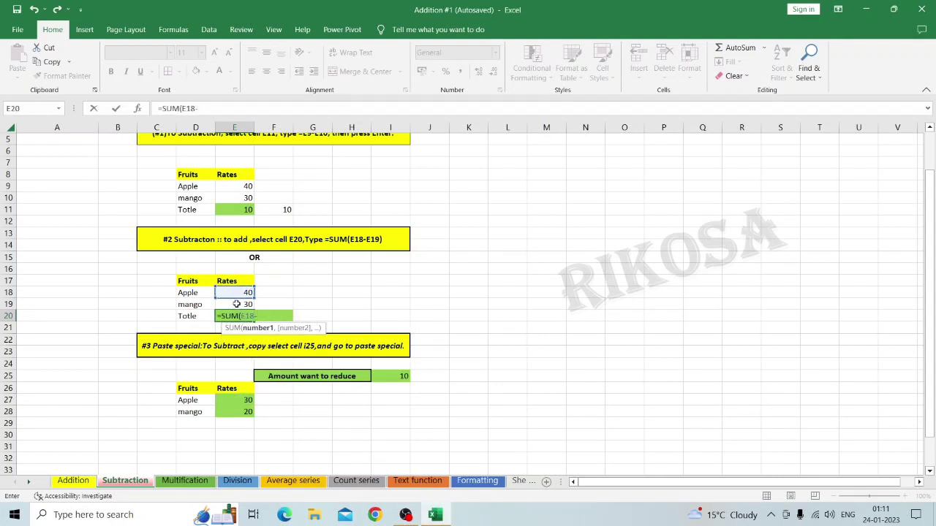
pyautogui.click(236, 304)
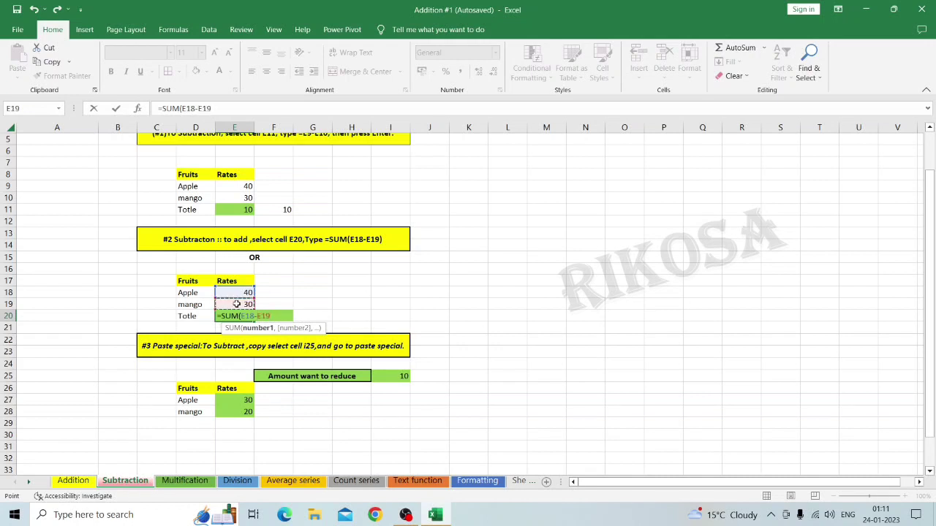
pyautogui.write(')')
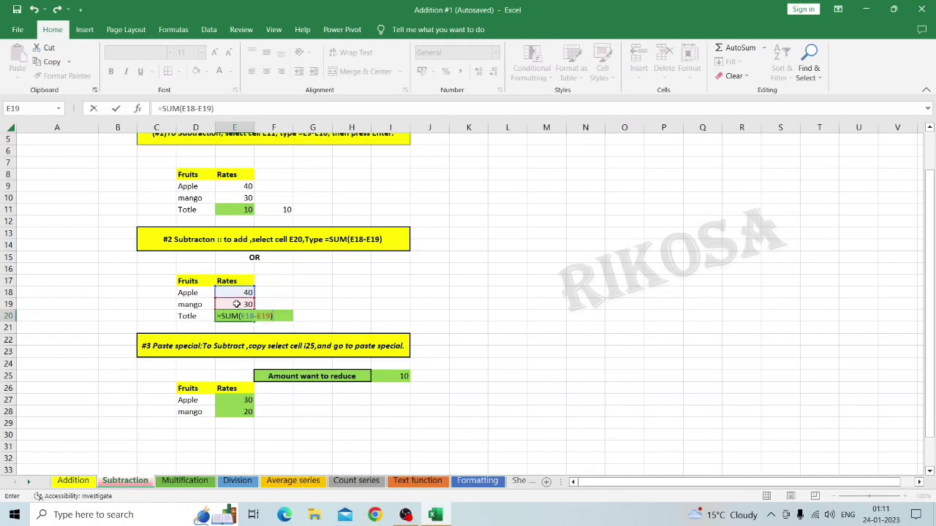
pyautogui.press('Return')
# - Subtract the reduction amount in I25 from the Apple and mango rates E27:E28 using Paste Special with the Subtract operation
pyautogui.scroll(-2, 286, 315)
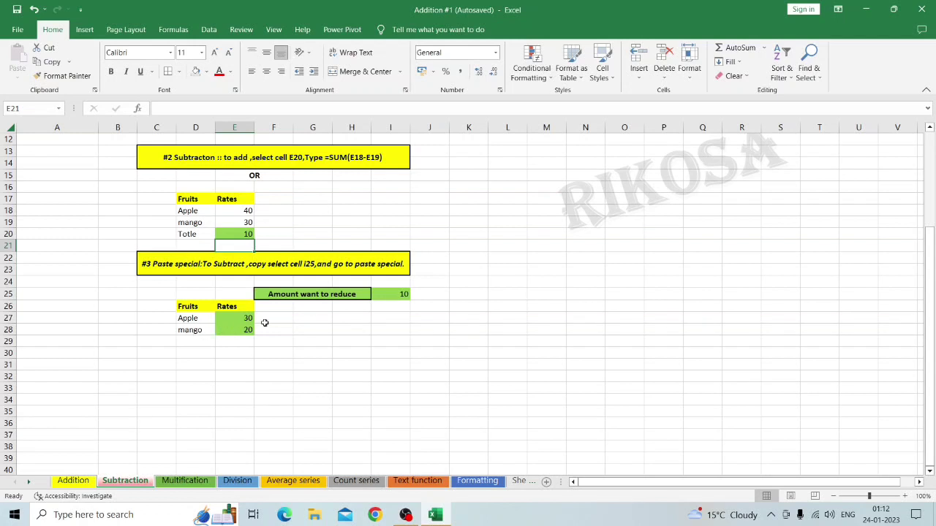
pyautogui.click(391, 292)
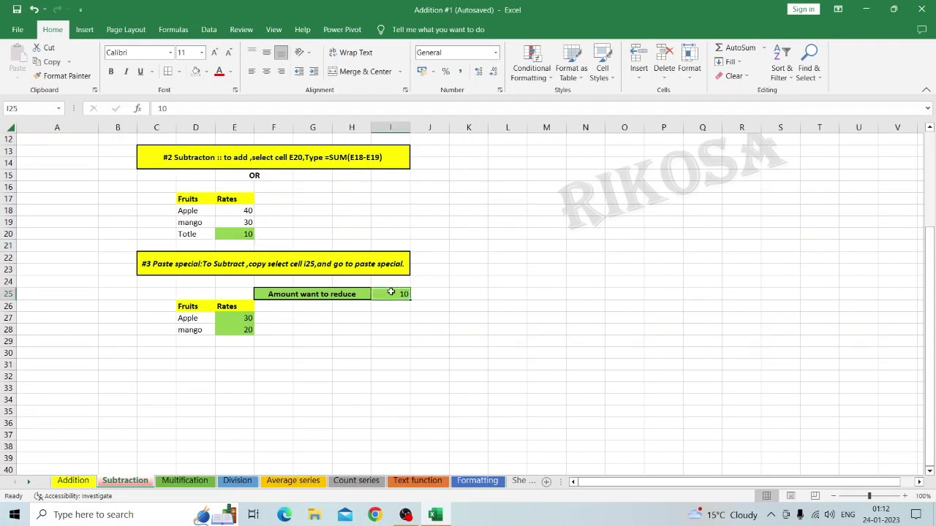
pyautogui.hotkey('ctrl', 'c')
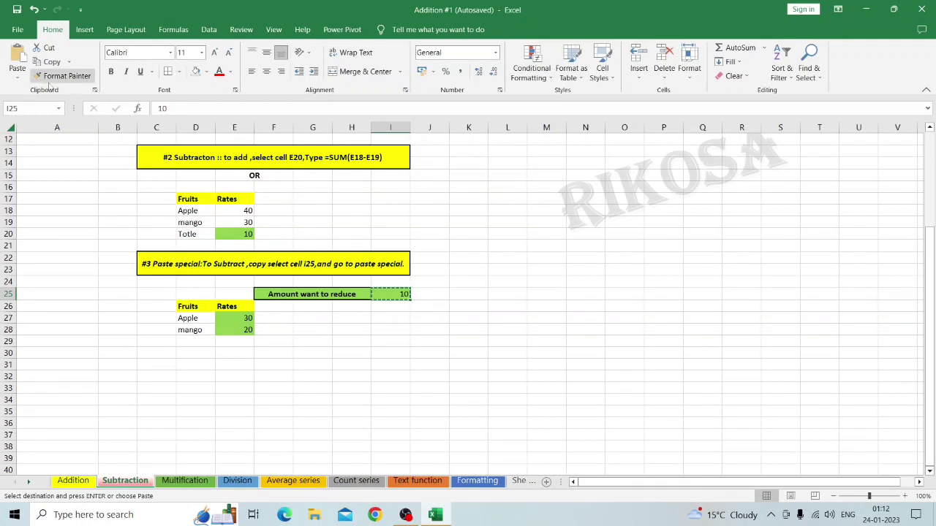
pyautogui.click(18, 78)
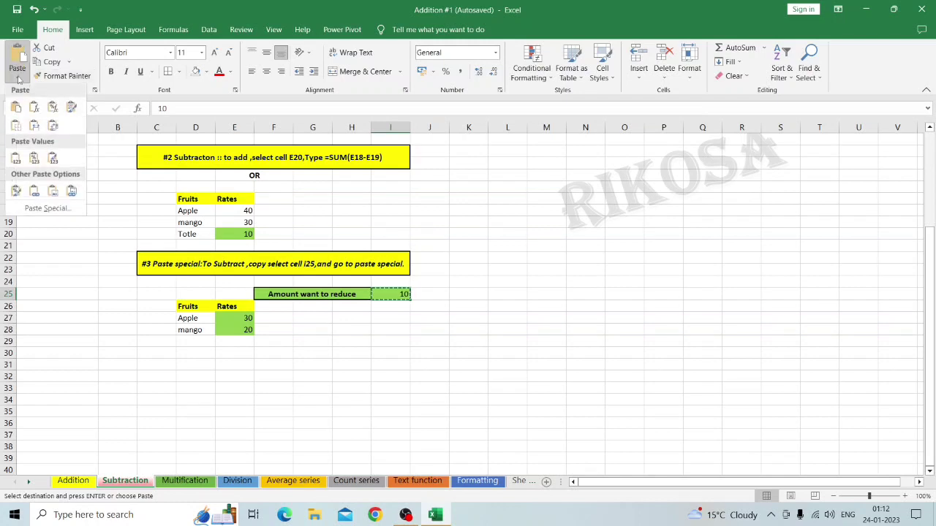
pyautogui.click(40, 210)
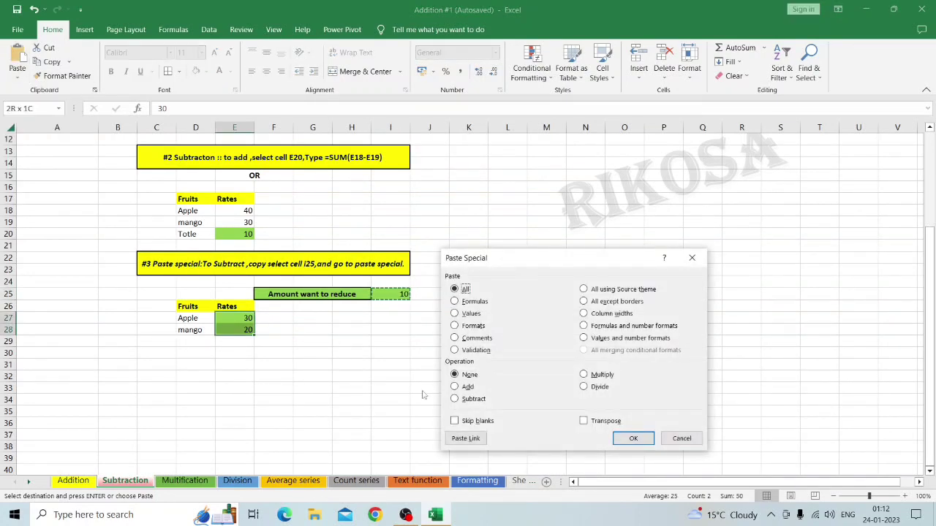
pyautogui.click(463, 399)
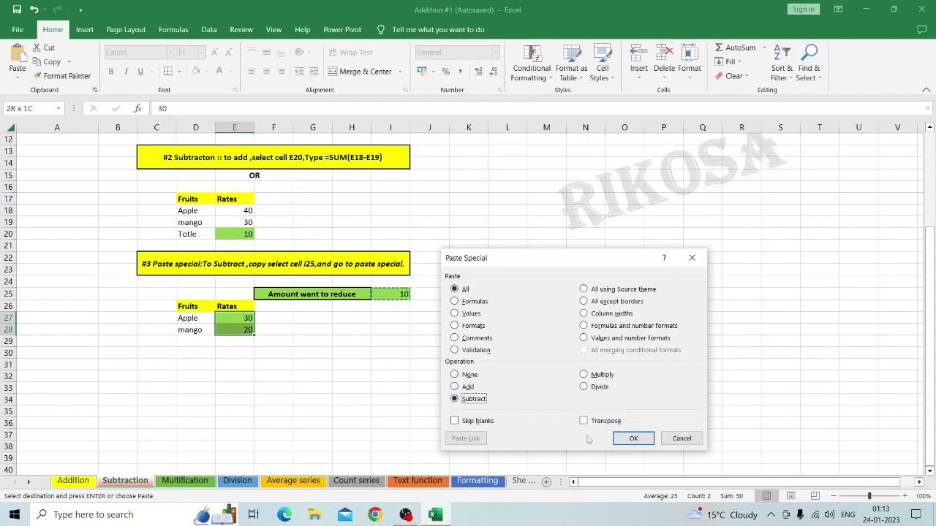
pyautogui.click(633, 439)
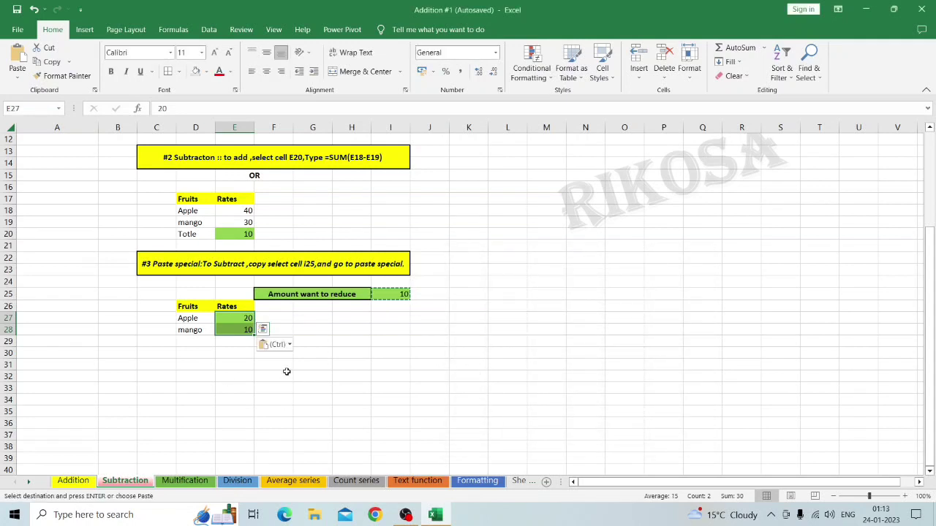
pyautogui.click(393, 298)
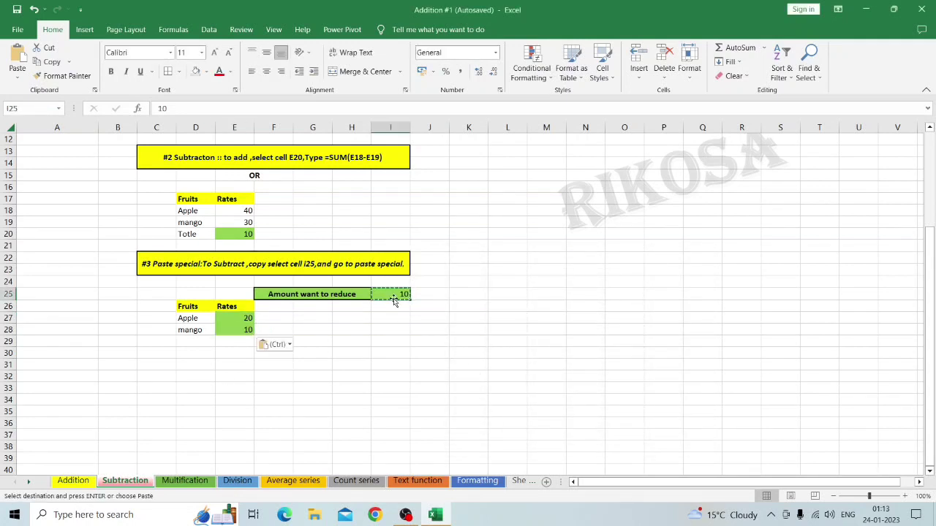
pyautogui.press('Escape')
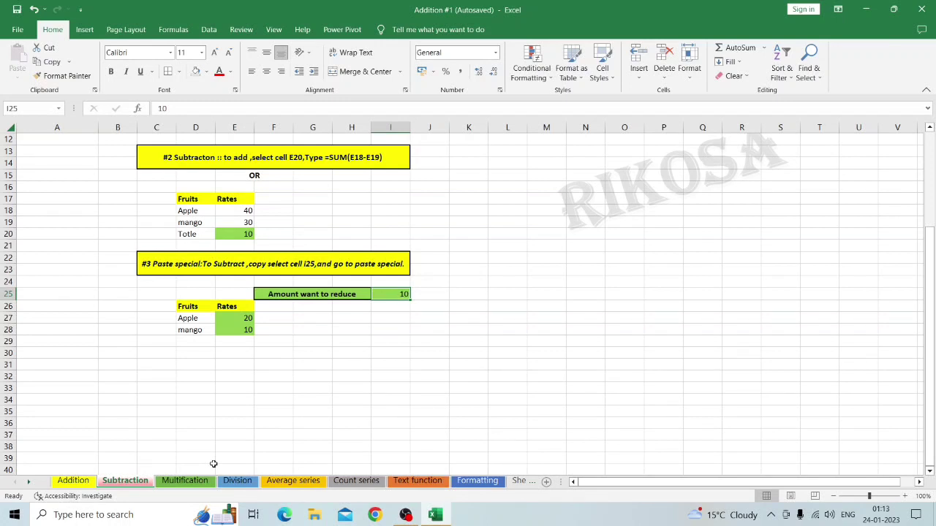
# - On the Multification sheet, enter the formula =E9*E10 in exercise #1's Totle cell E11
pyautogui.click(180, 484)
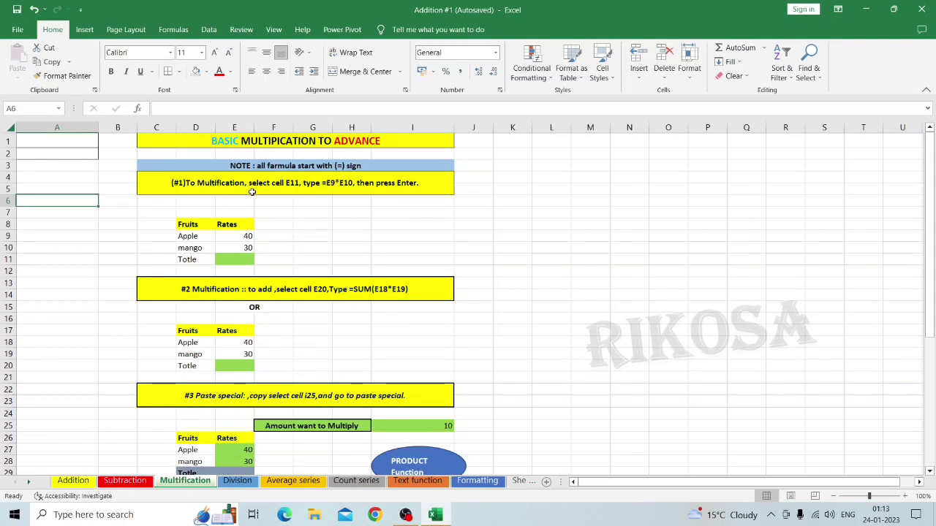
pyautogui.click(235, 259)
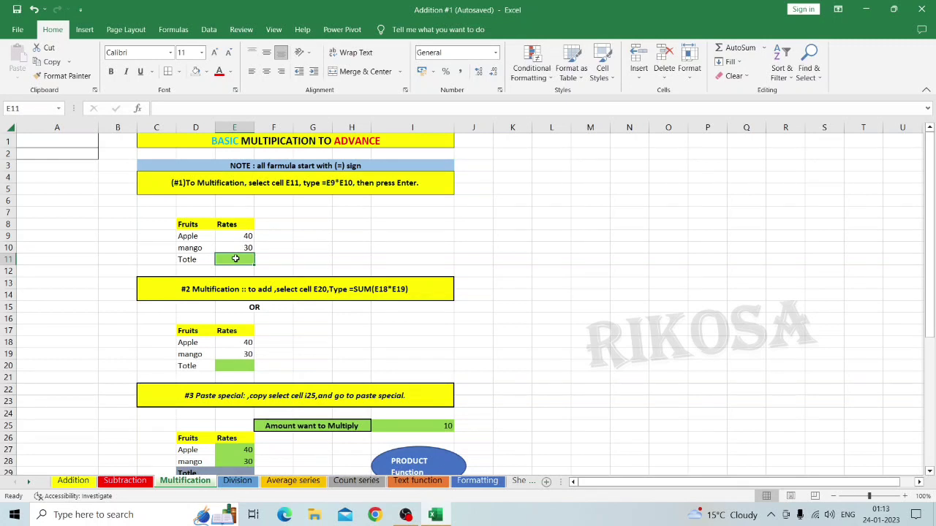
pyautogui.write('=')
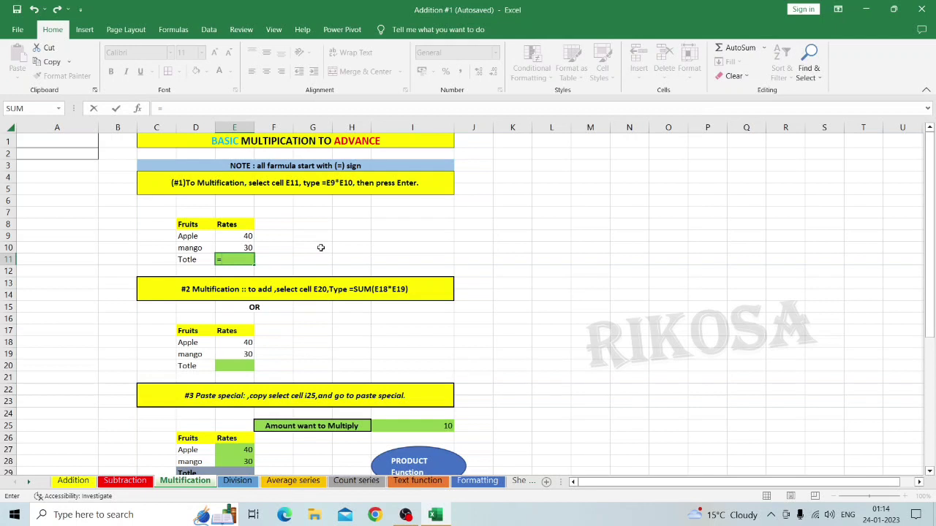
pyautogui.write('E9')
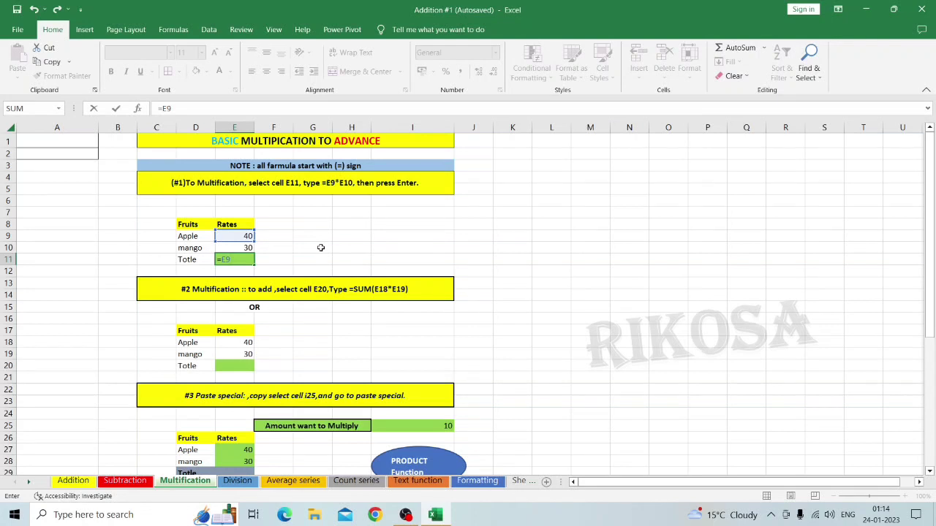
pyautogui.write('&')
pyautogui.press('BackSpace')
pyautogui.write('*')
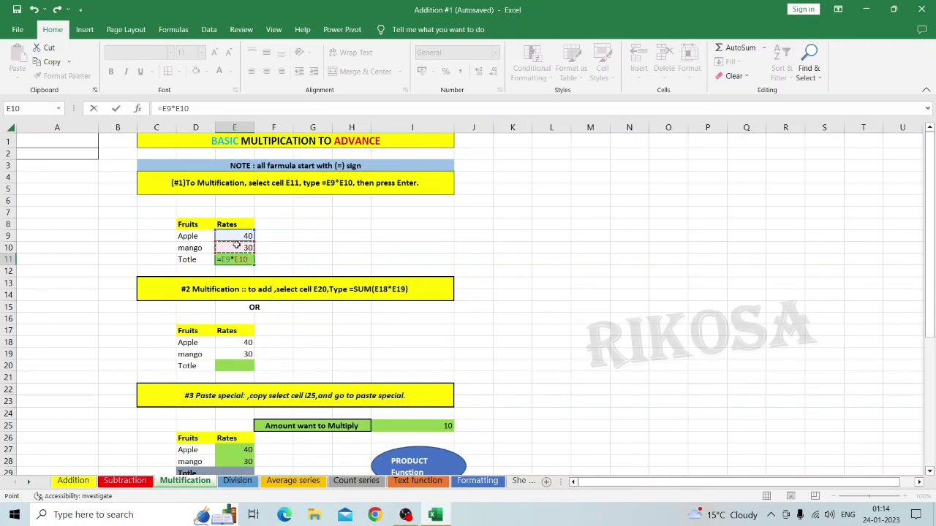
pyautogui.press('Return')
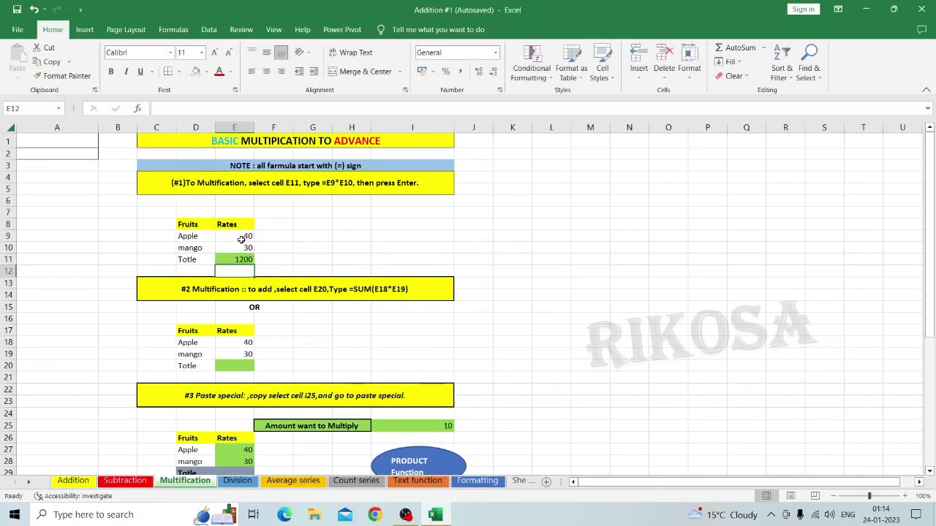
# - Fill the empty cell G11 with the orange theme color
pyautogui.click(305, 258)
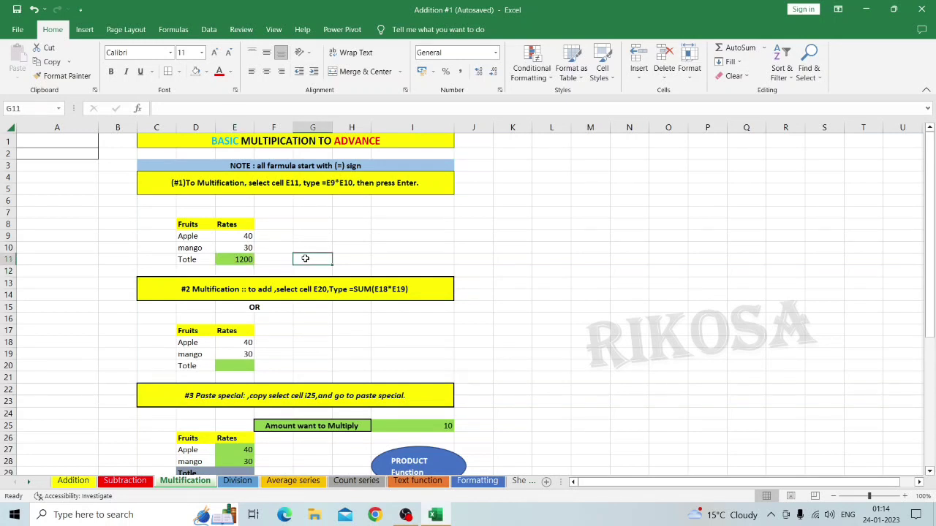
pyautogui.click(207, 73)
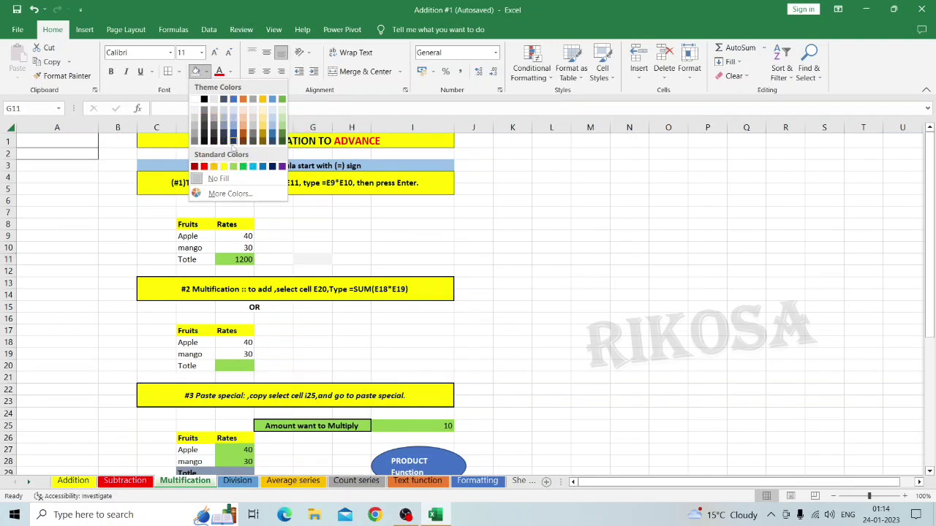
pyautogui.click(243, 100)
pyautogui.click(393, 231)
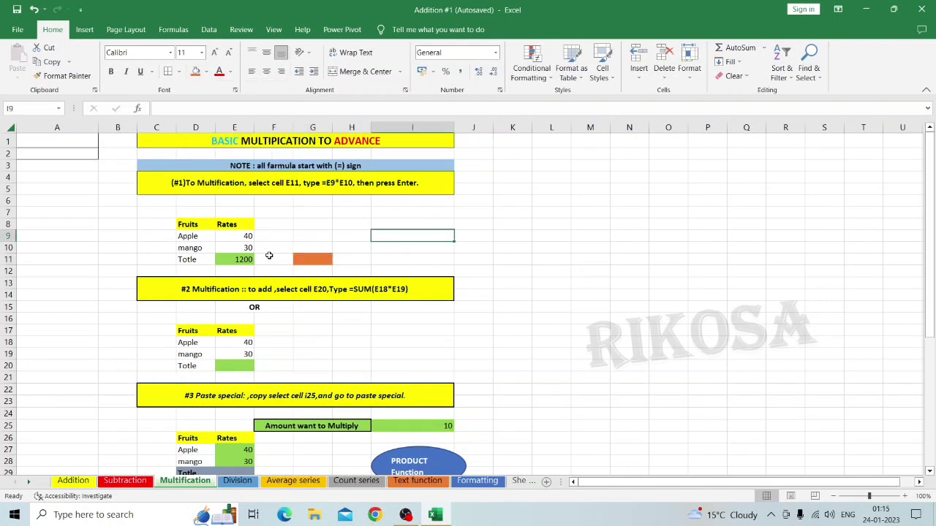
# - Remove the orange fill from cell G11
pyautogui.click(308, 260)
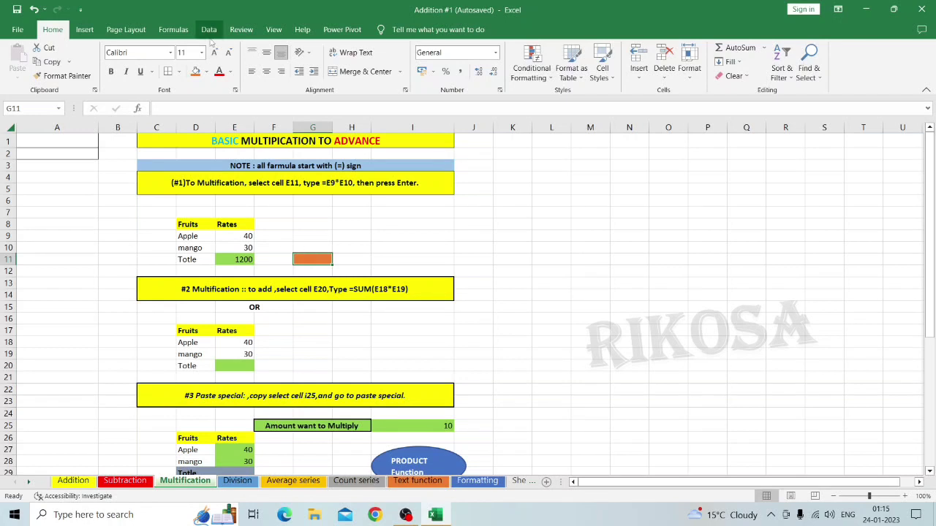
pyautogui.click(207, 72)
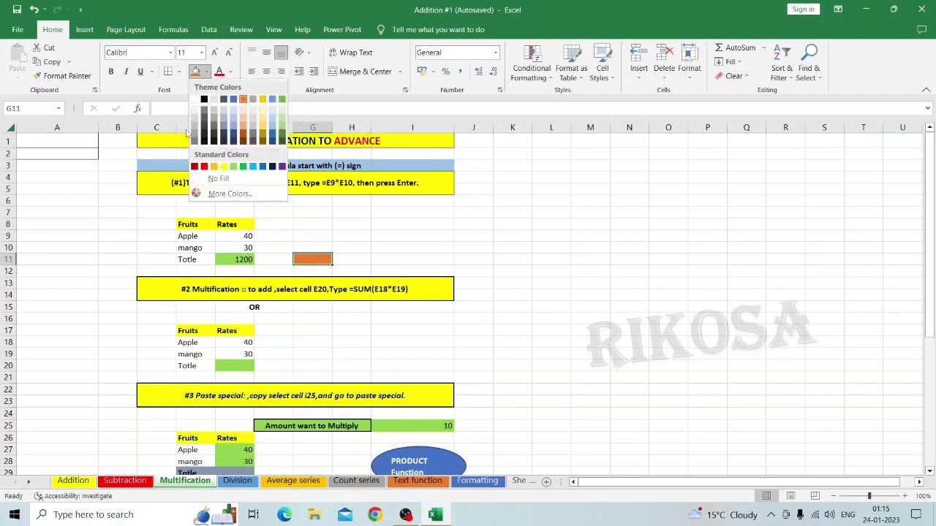
pyautogui.click(218, 180)
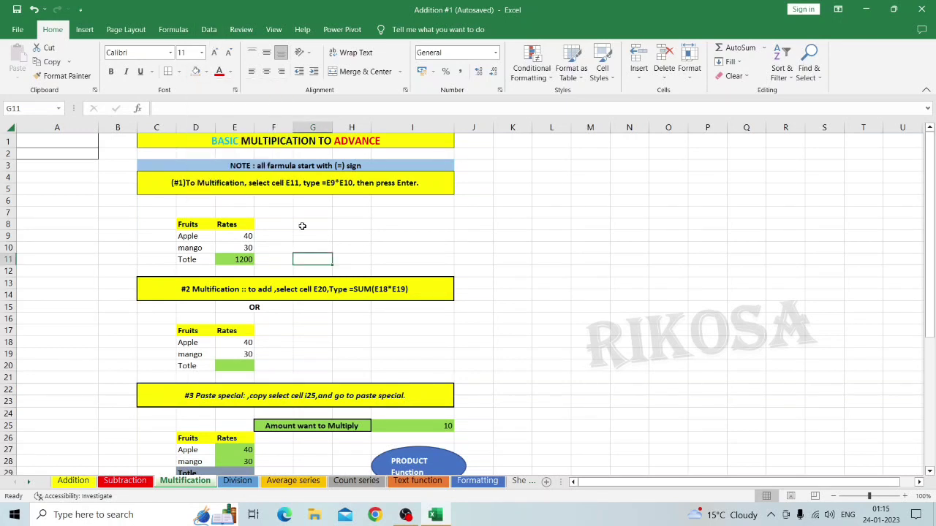
pyautogui.click(397, 254)
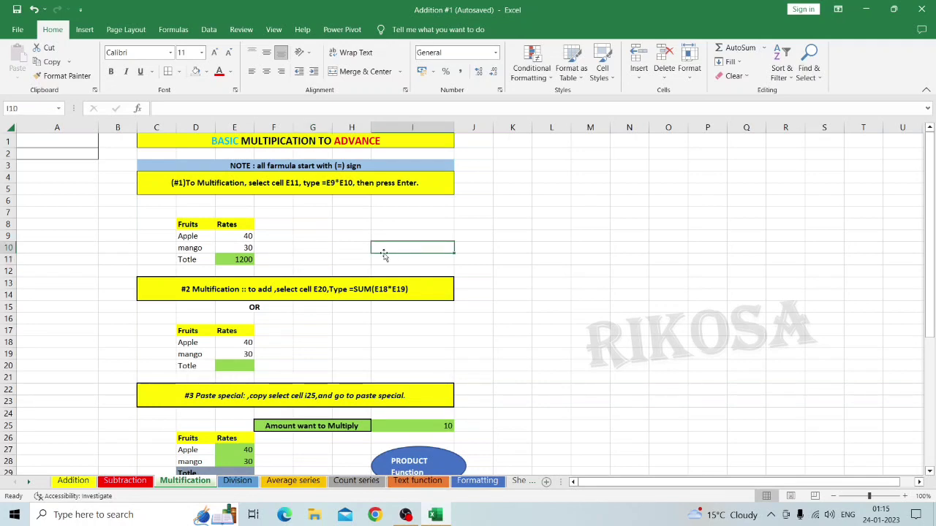
# - Enter the formula =SUM(E18*E19) in exercise #2's Totle cell E20
pyautogui.scroll(-1, 433, 334)
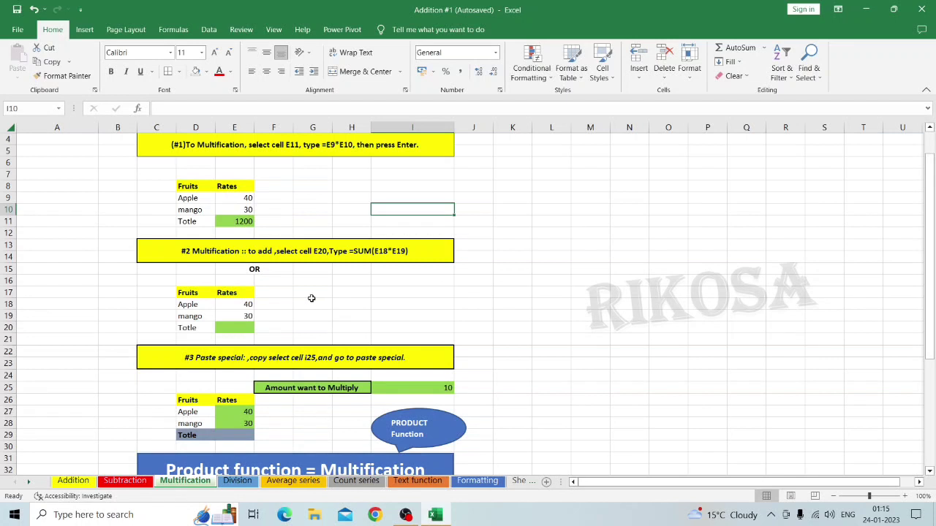
pyautogui.click(237, 327)
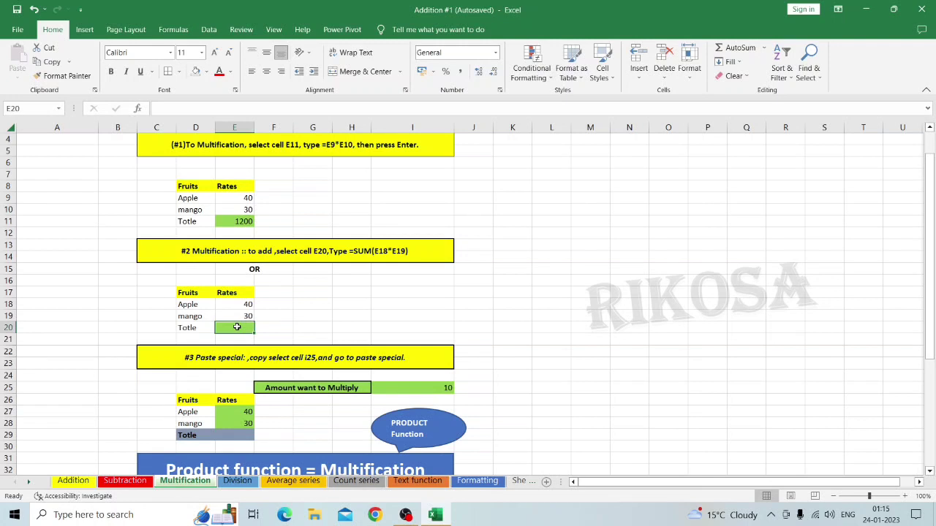
pyautogui.write('=')
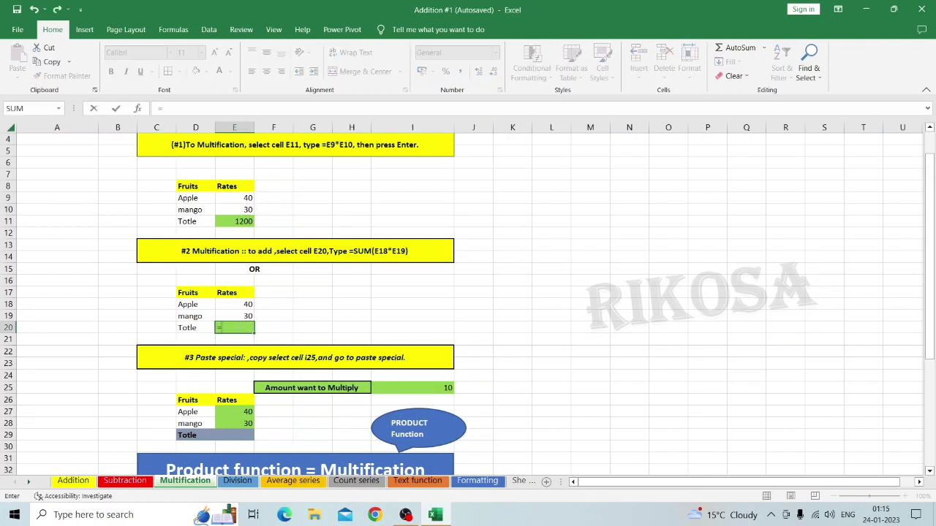
pyautogui.write('SUM')
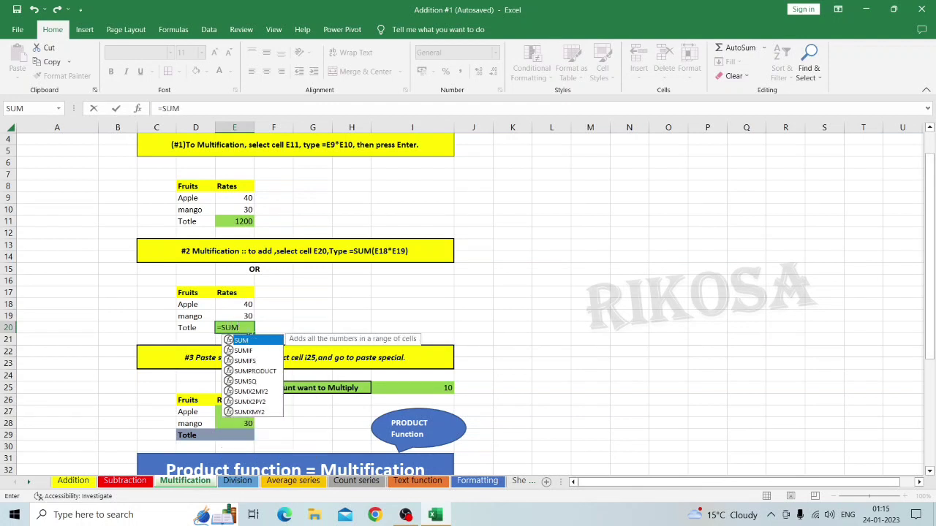
pyautogui.doubleClick(242, 341)
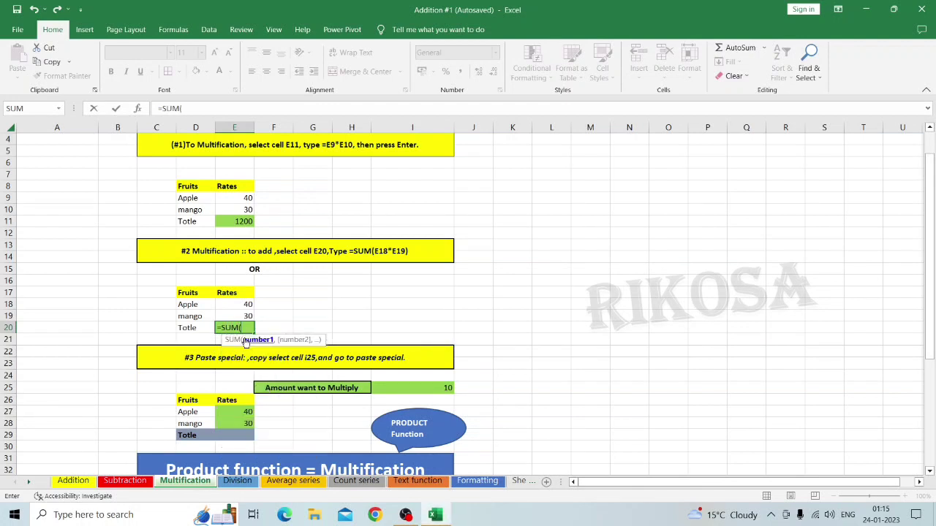
pyautogui.click(237, 306)
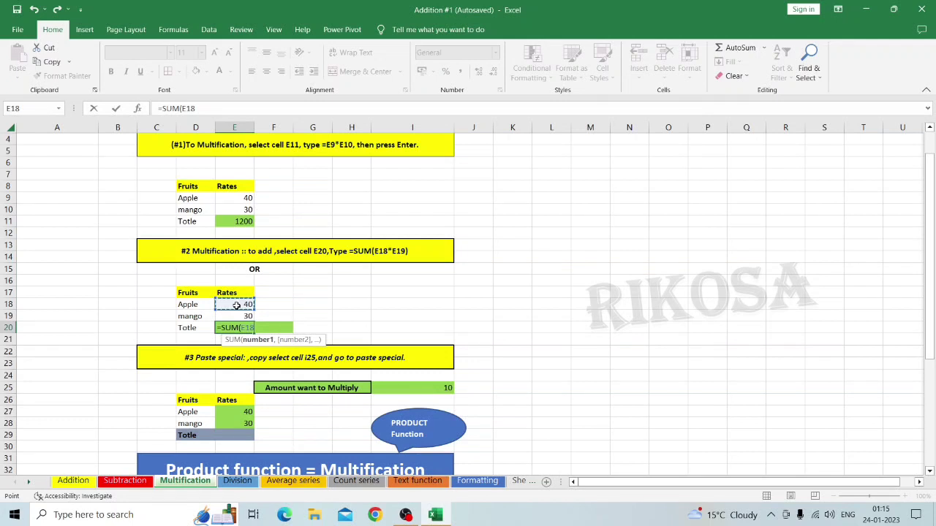
pyautogui.write('*')
pyautogui.click(239, 315)
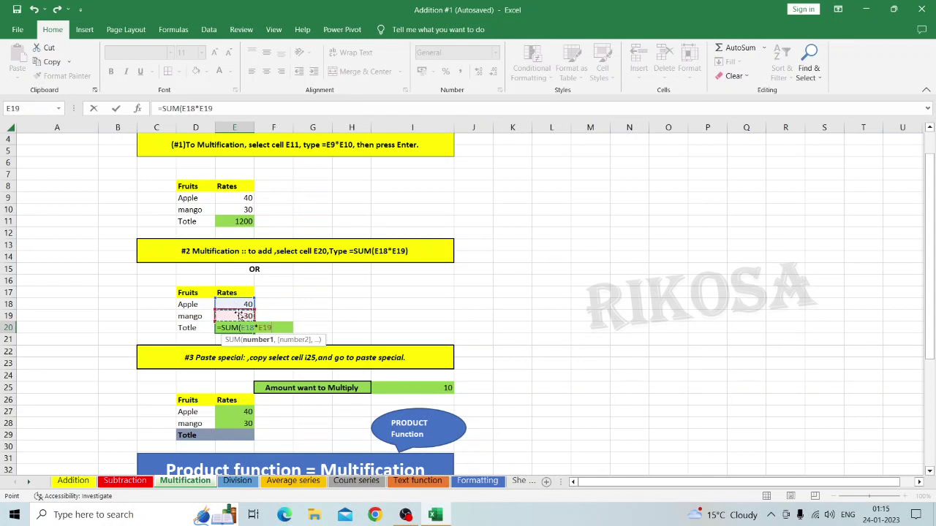
pyautogui.write(')')
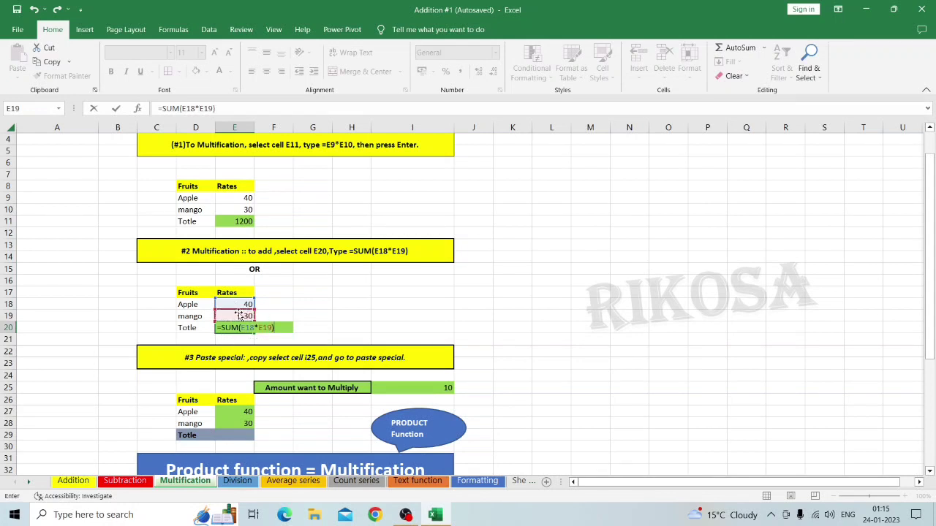
pyautogui.press('Return')
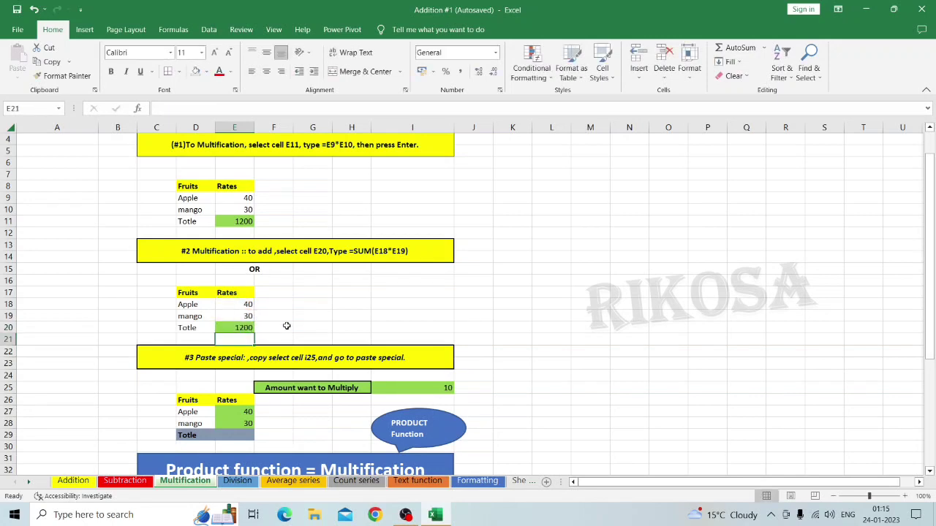
# - Multiply the Apple and mango rates E27:E28 by the amount in I25 using Paste Special with the Multiply operation
pyautogui.scroll(-5, 286, 325)
pyautogui.scroll(1, 286, 325)
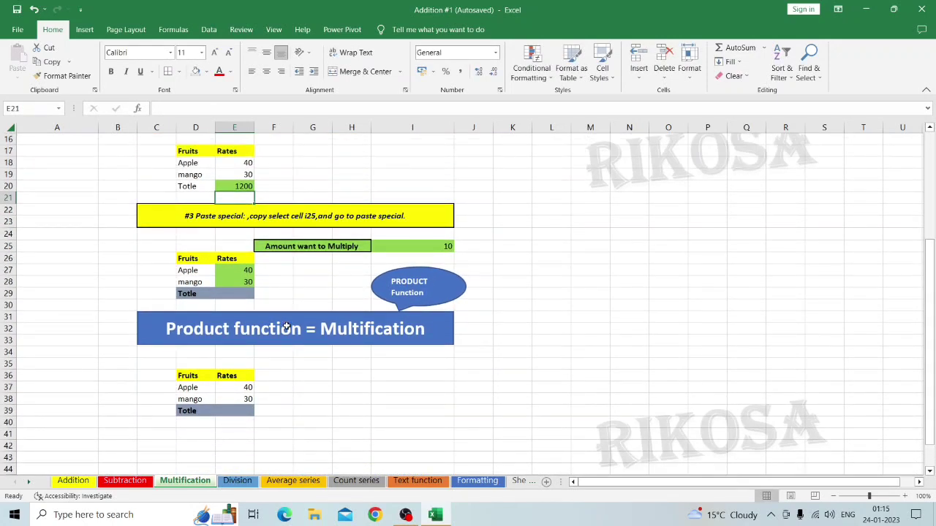
pyautogui.click(421, 244)
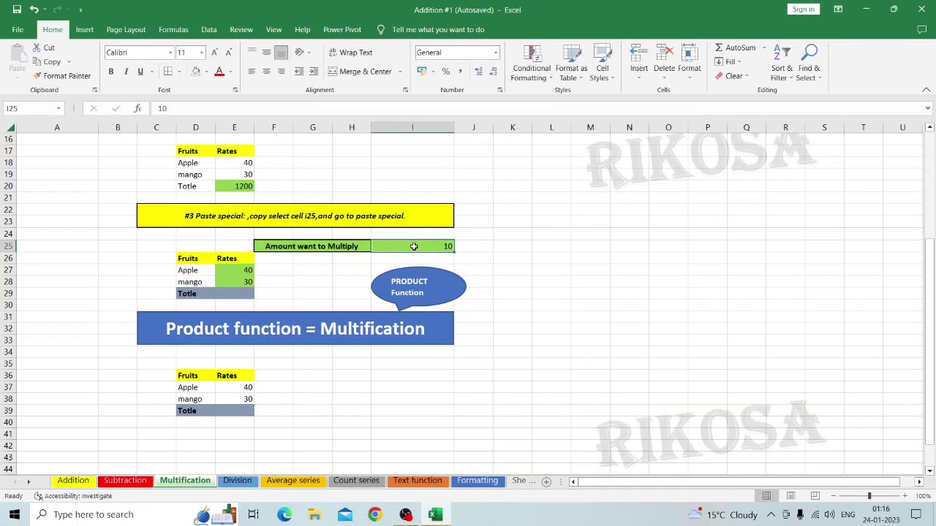
pyautogui.hotkey('ctrl', 'c')
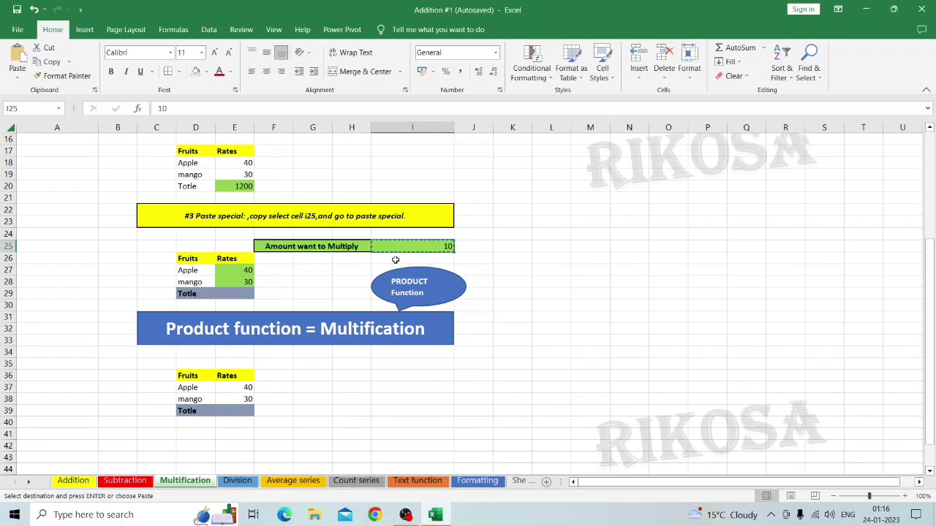
pyautogui.click(228, 291)
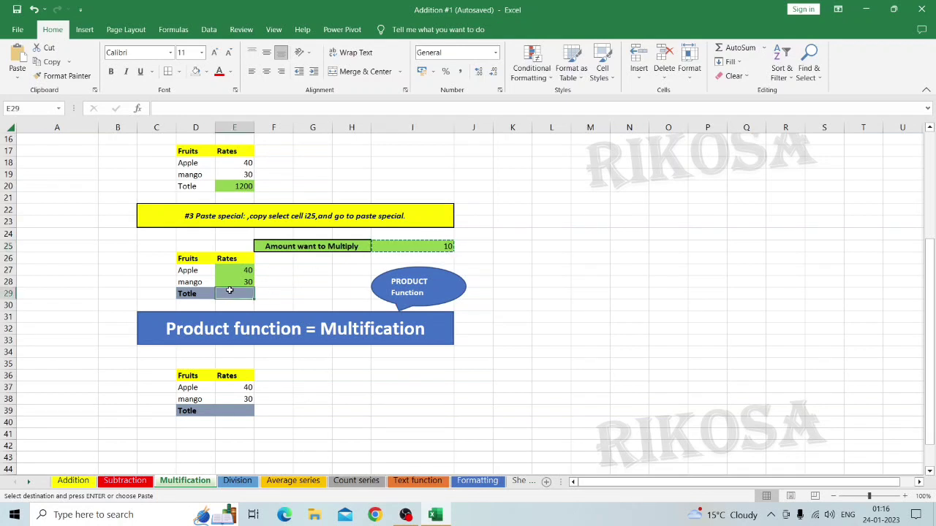
pyautogui.click(229, 269)
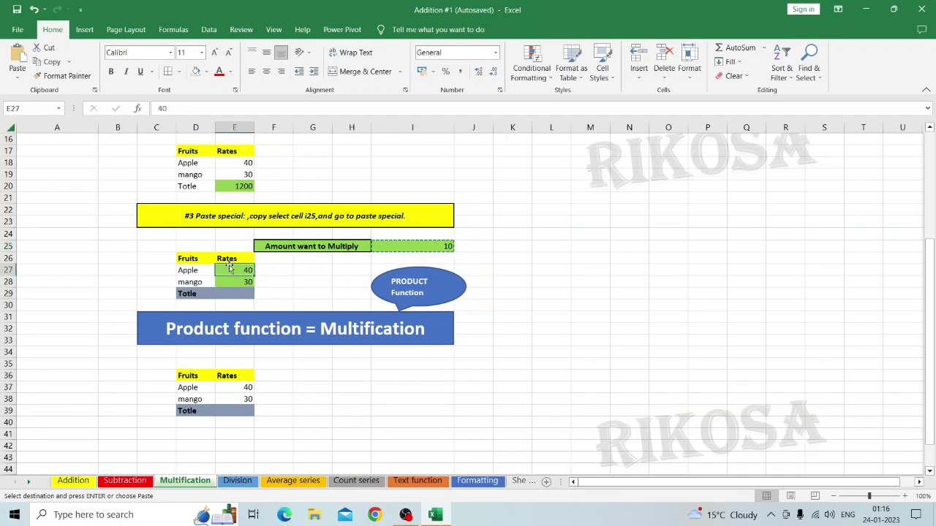
pyautogui.moveTo(229, 269); pyautogui.dragTo(234, 282)
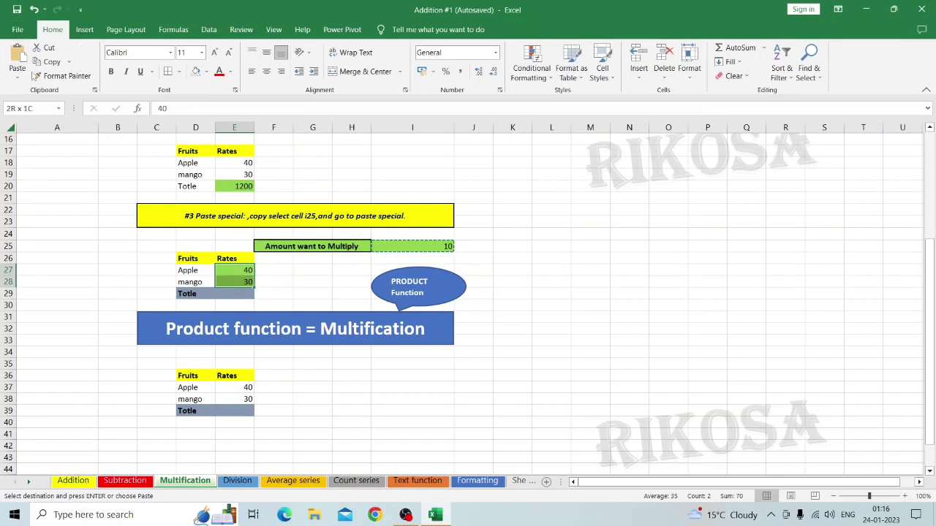
pyautogui.click(14, 80)
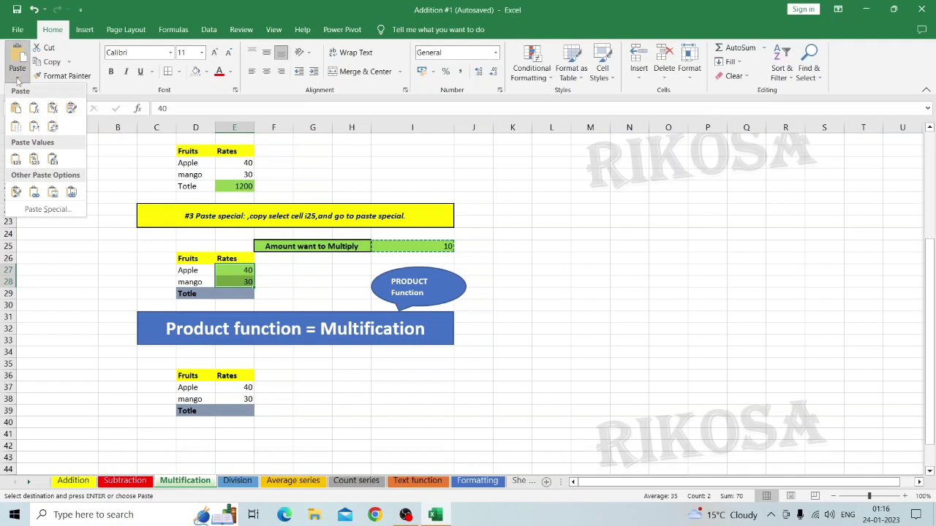
pyautogui.click(26, 208)
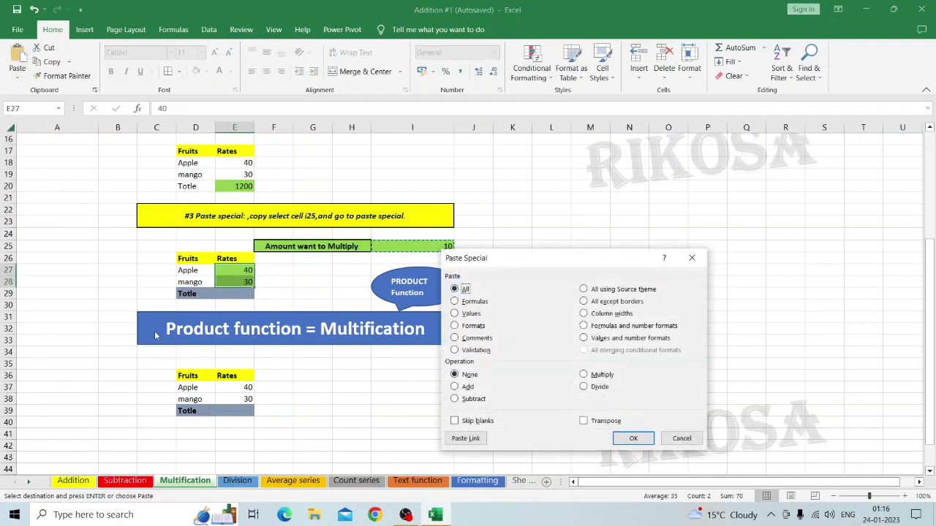
pyautogui.click(585, 376)
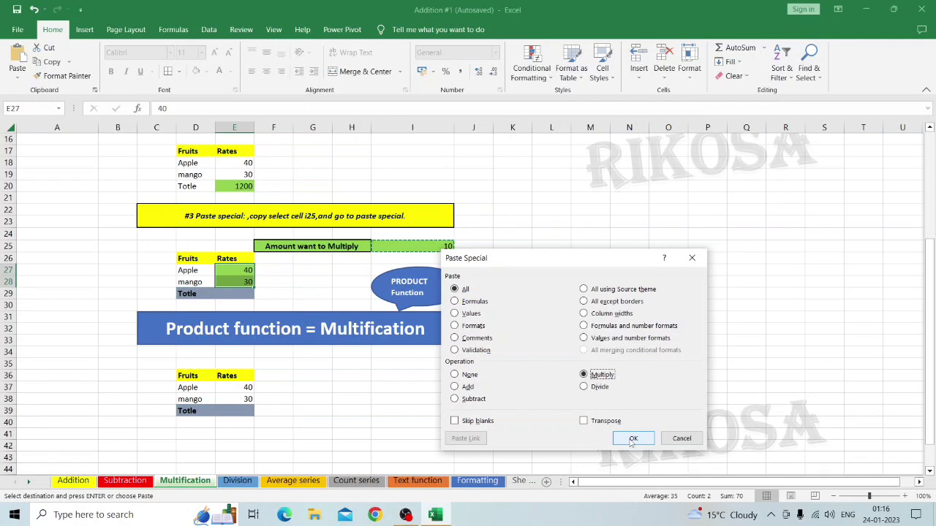
pyautogui.click(632, 440)
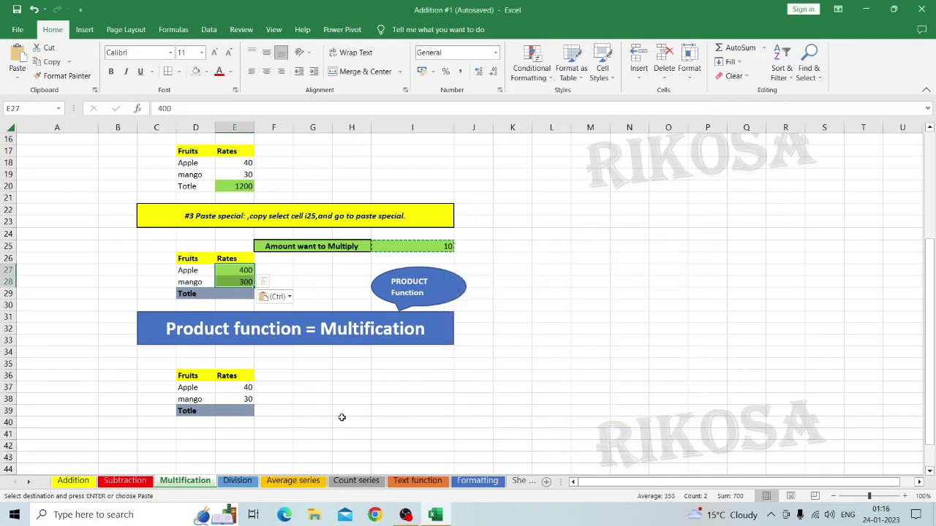
pyautogui.scroll(1, 320, 380)
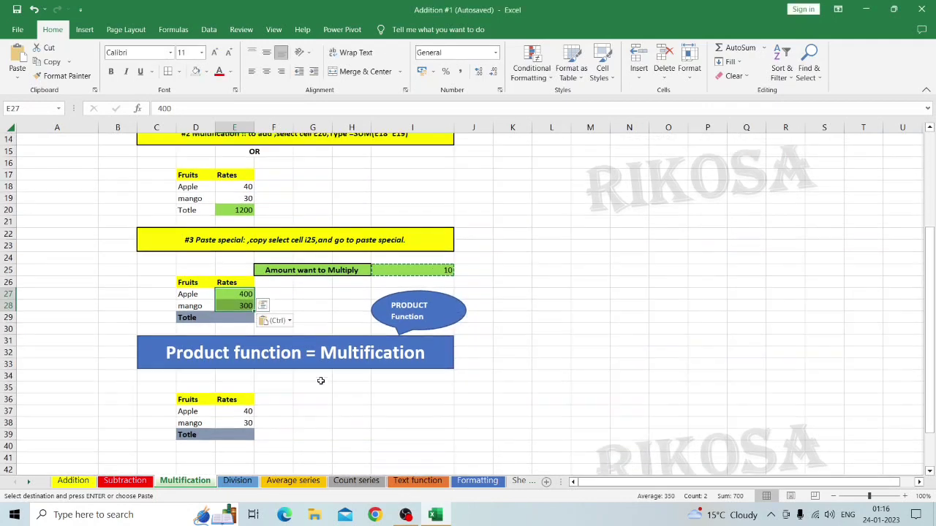
pyautogui.scroll(-1, 320, 380)
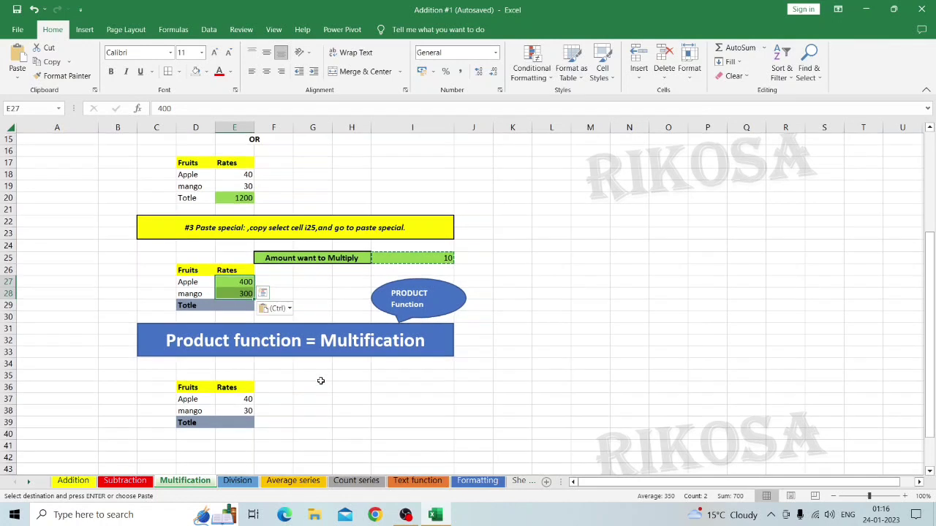
pyautogui.click(393, 259)
pyautogui.press('Escape')
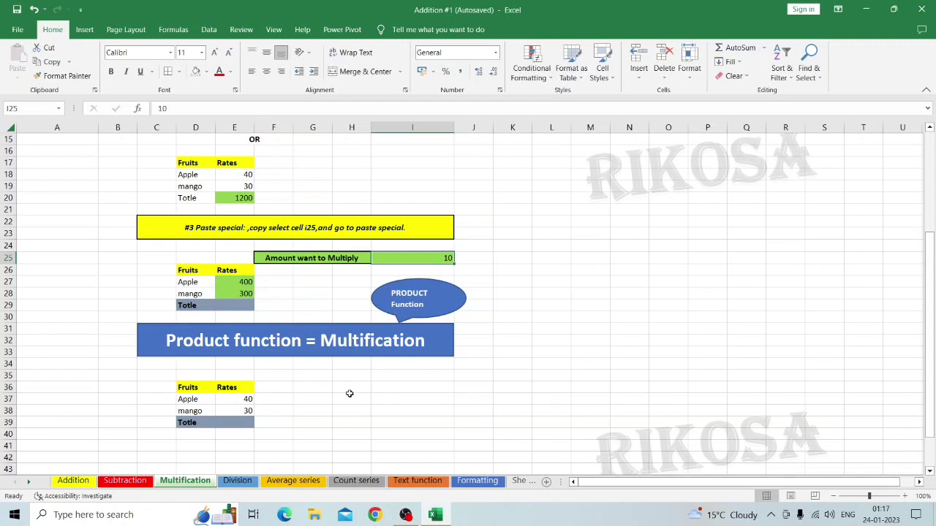
pyautogui.scroll(-3, 350, 393)
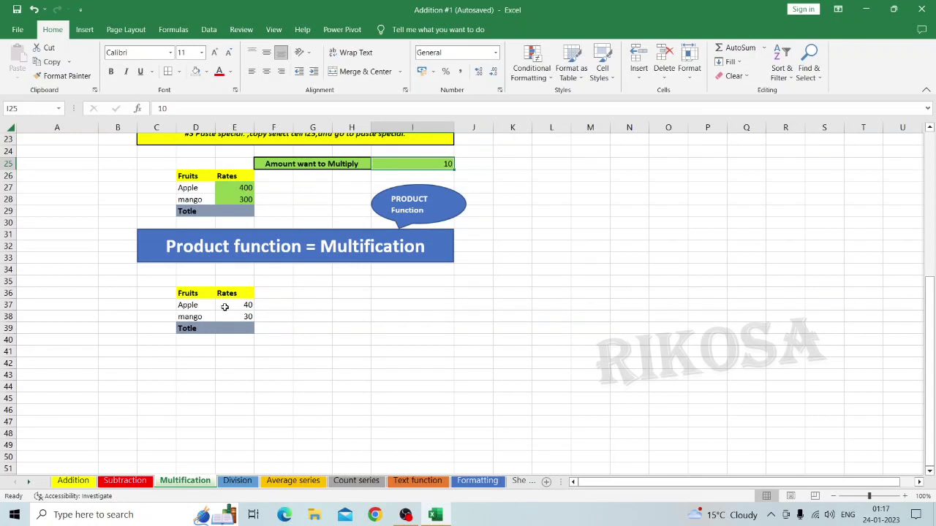
pyautogui.click(325, 292)
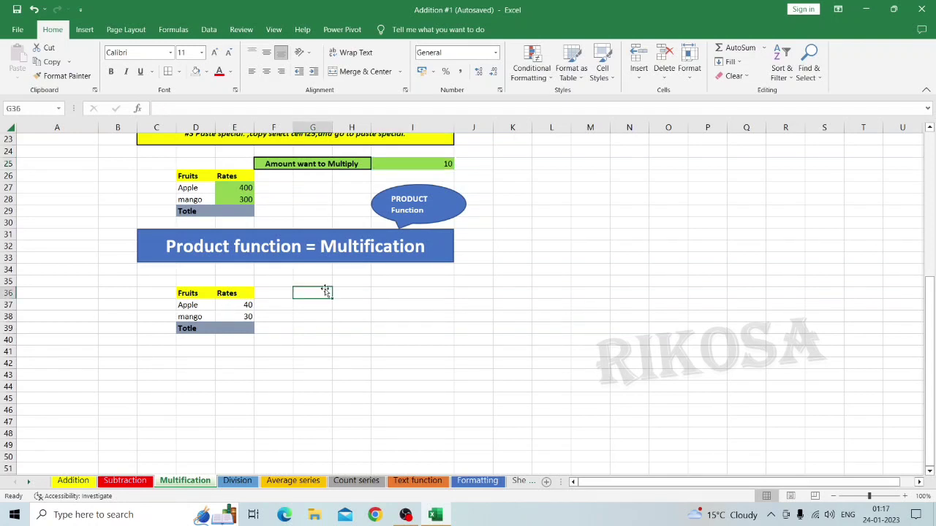
pyautogui.write('VGB')
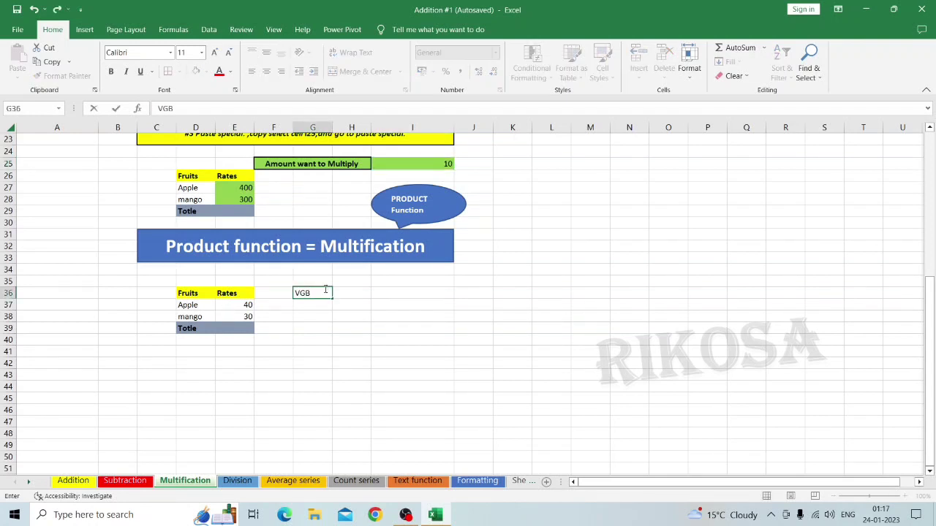
pyautogui.write('FKMFD')
pyautogui.press('Return')
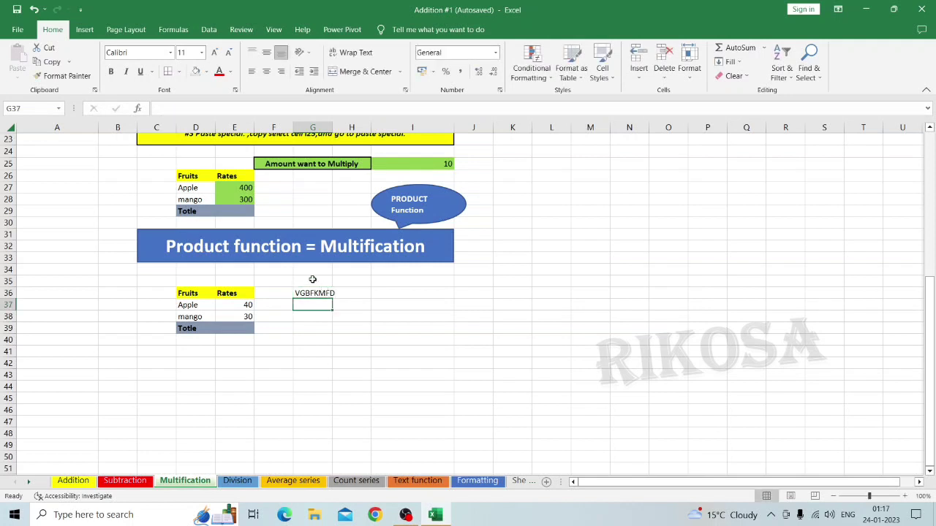
pyautogui.click(307, 293)
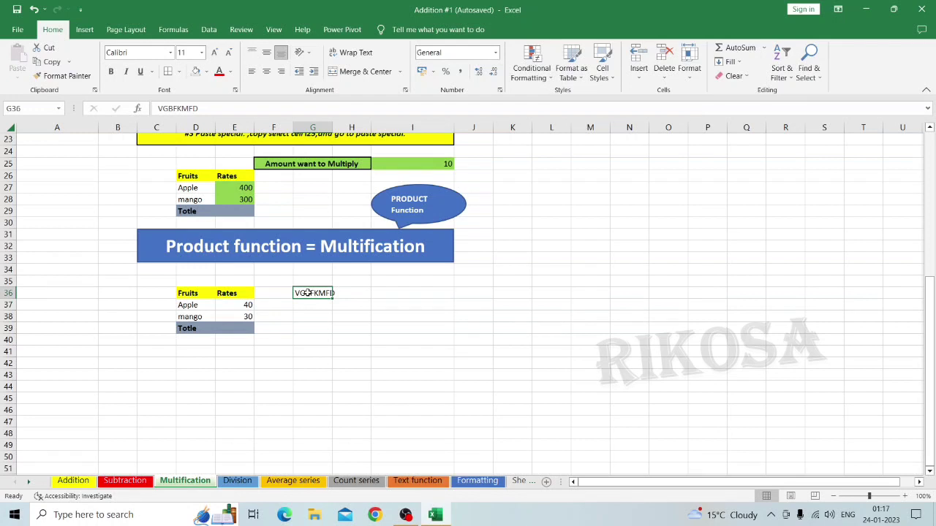
pyautogui.press('Delete')
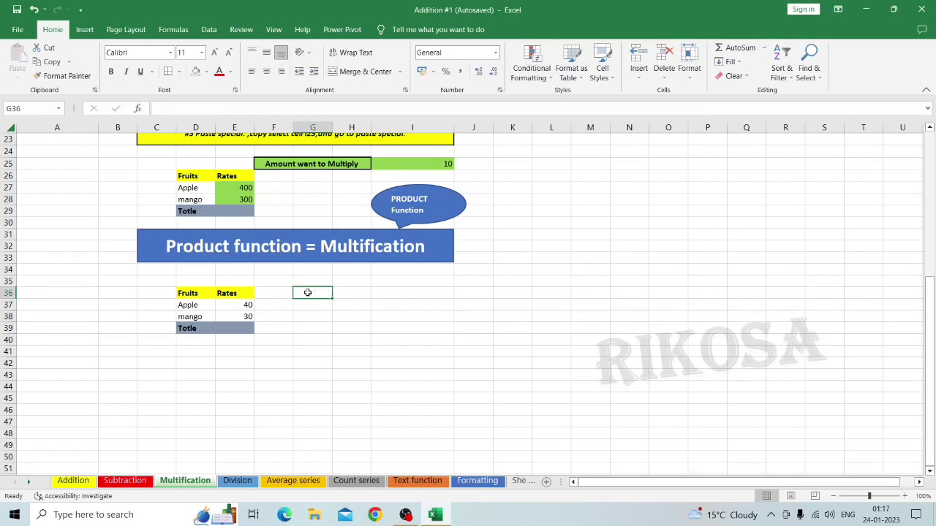
# - Enter the formula =PRODUCT(E37:E38) in Totle cell E39 under the Product function heading
pyautogui.click(228, 327)
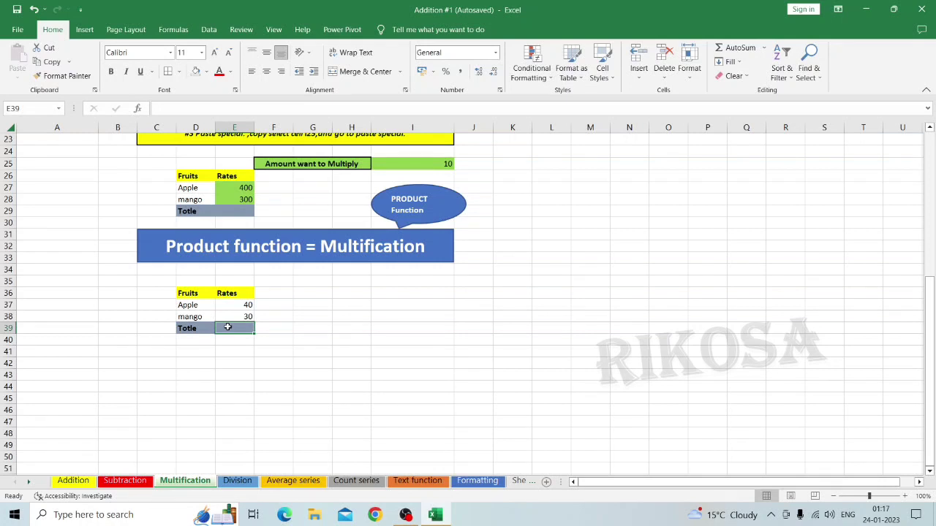
pyautogui.write('=')
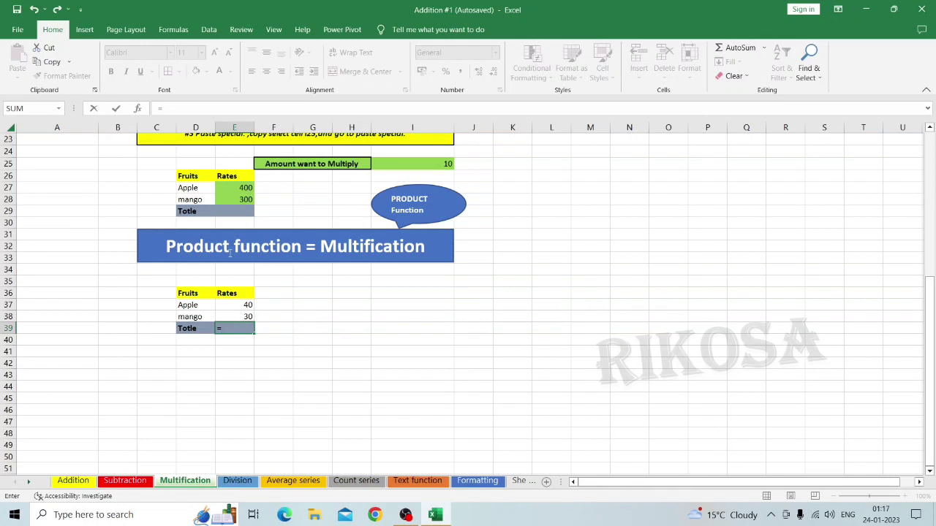
pyautogui.write('PR')
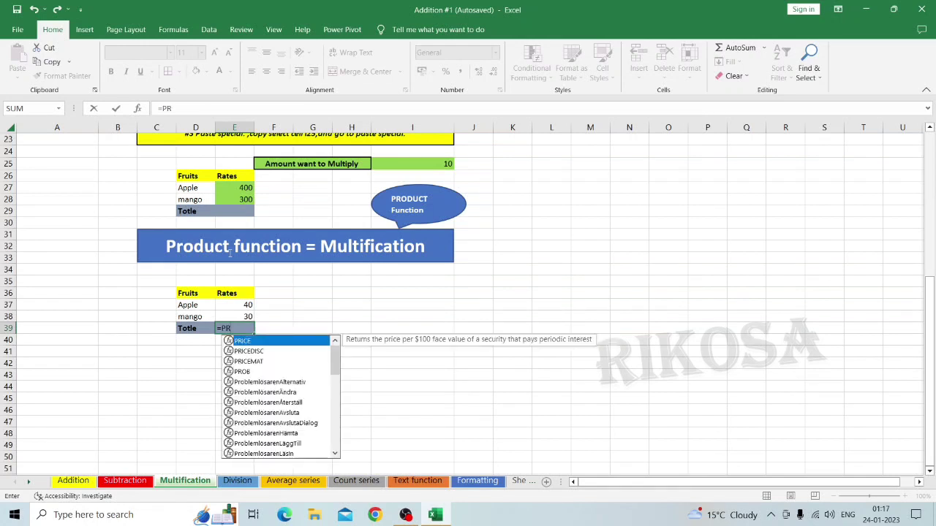
pyautogui.write('ODU')
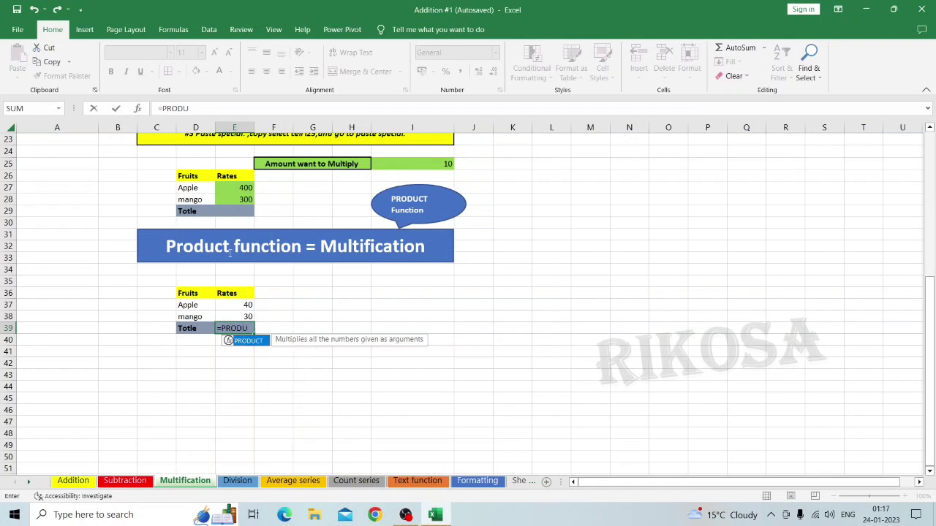
pyautogui.doubleClick(250, 342)
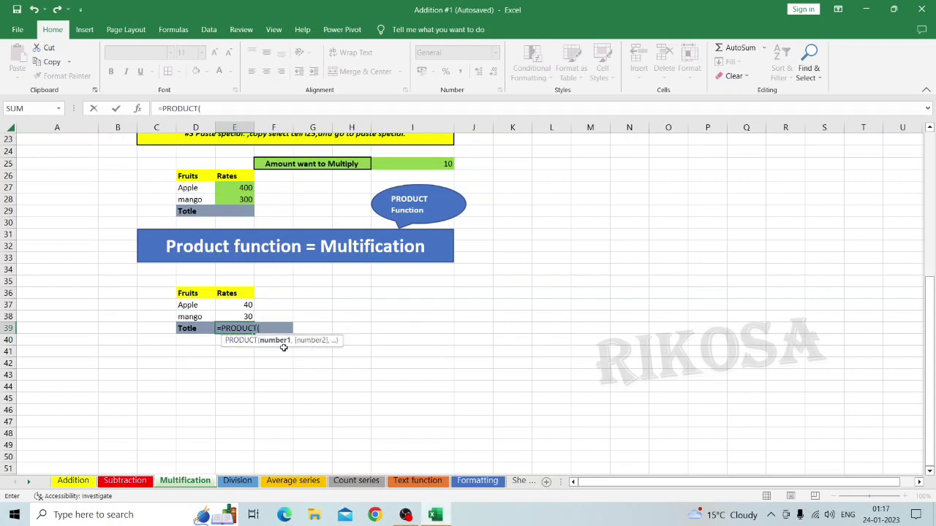
pyautogui.click(231, 304)
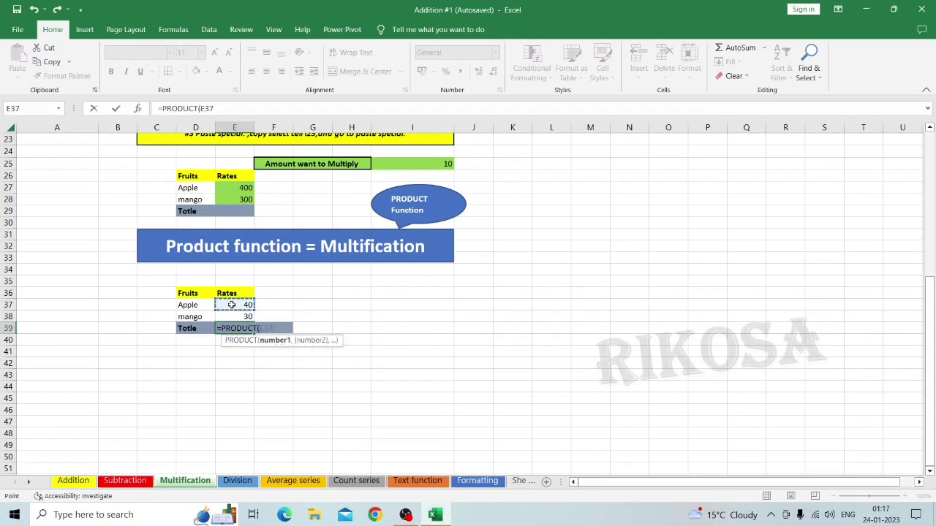
pyautogui.hotkey('shift', 'Down')
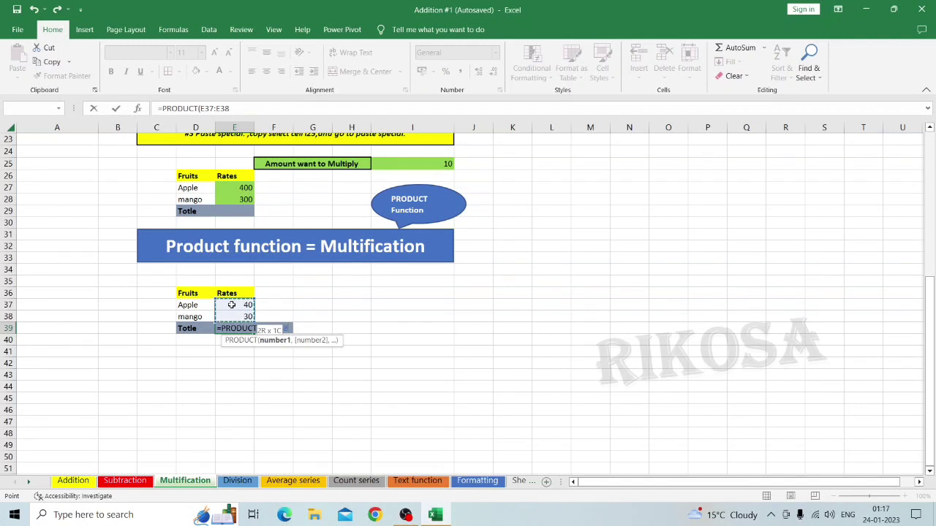
pyautogui.write(')')
pyautogui.press('Return')
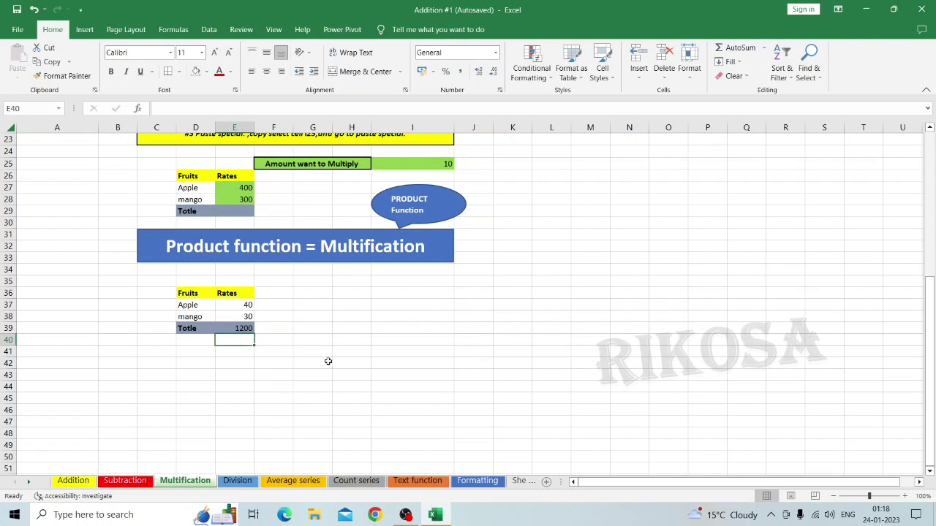
pyautogui.scroll(7, 328, 361)
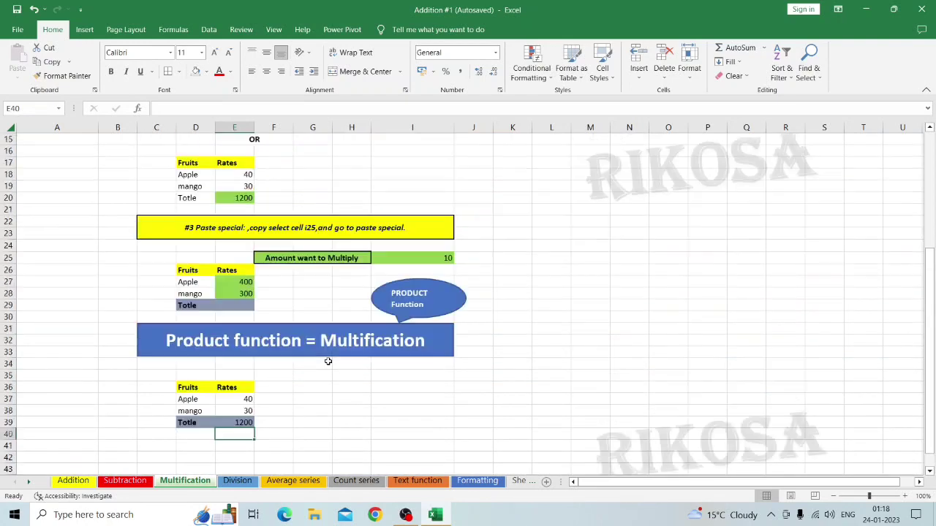
pyautogui.scroll(-6, 329, 361)
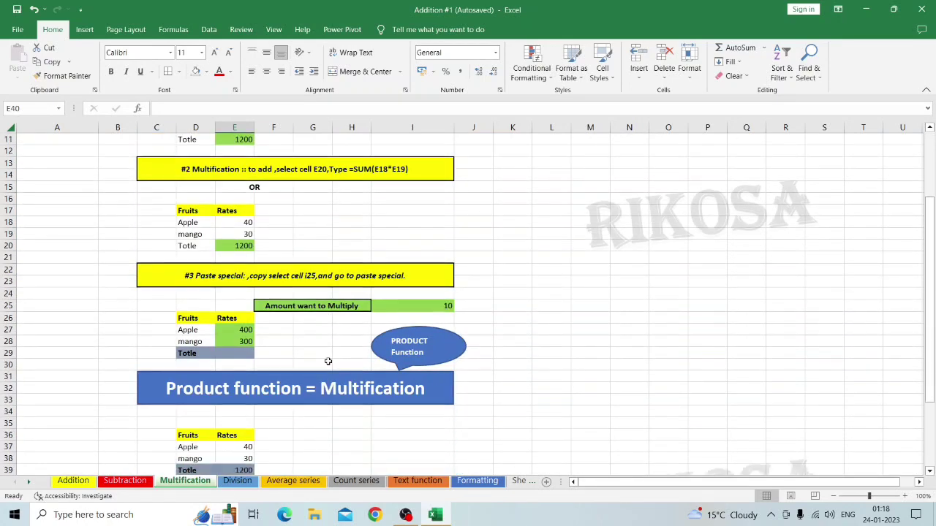
pyautogui.scroll(-2, 330, 384)
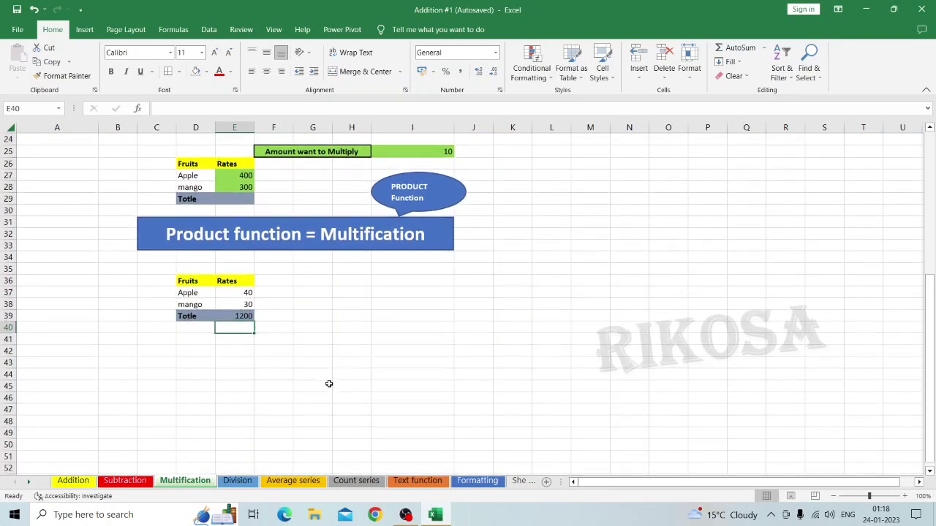
pyautogui.scroll(1, 329, 383)
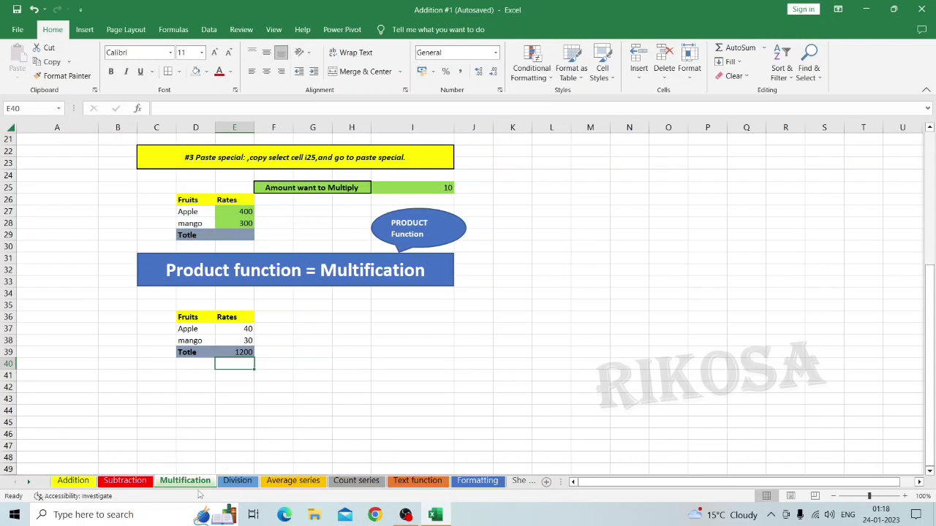
# - On the Division sheet, enter the formula =E9/E10 in exercise #1's Totle cell E11
pyautogui.click(236, 481)
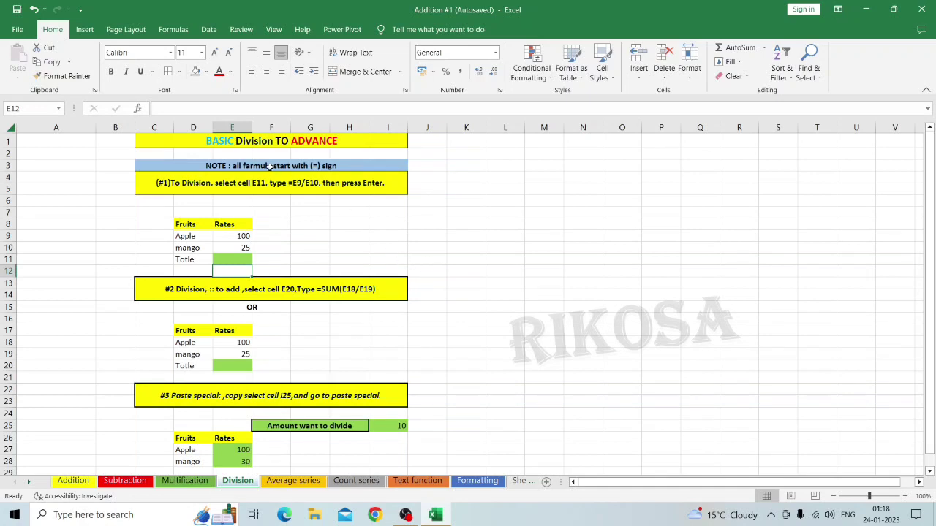
pyautogui.scroll(-1, 338, 270)
pyautogui.scroll(1, 339, 270)
pyautogui.click(232, 259)
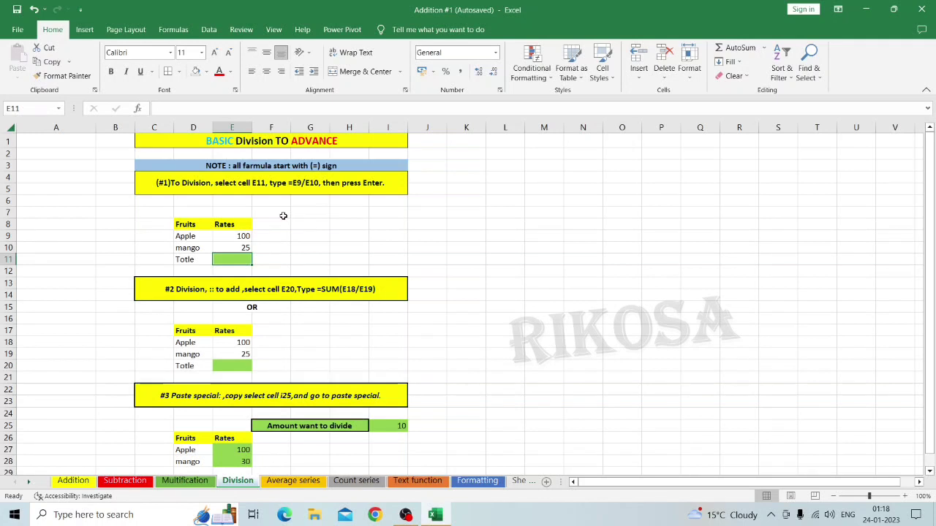
pyautogui.write('=')
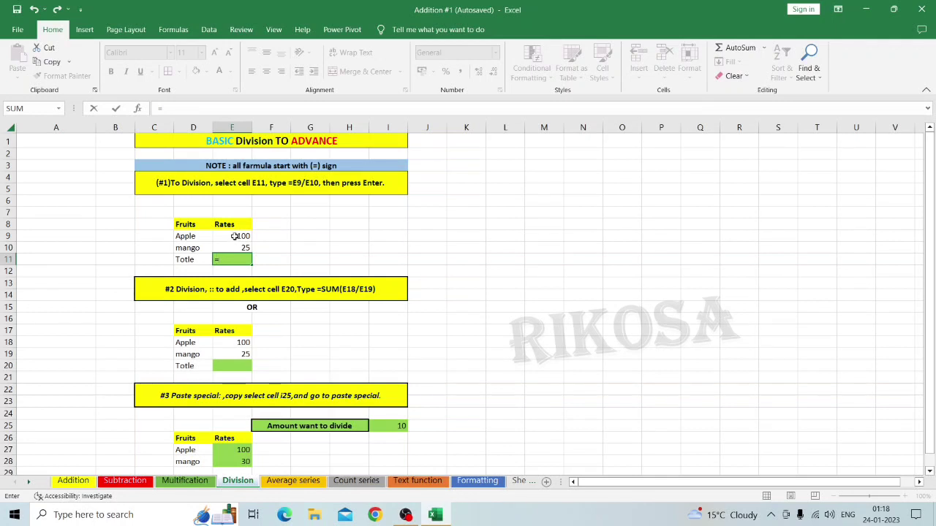
pyautogui.click(234, 236)
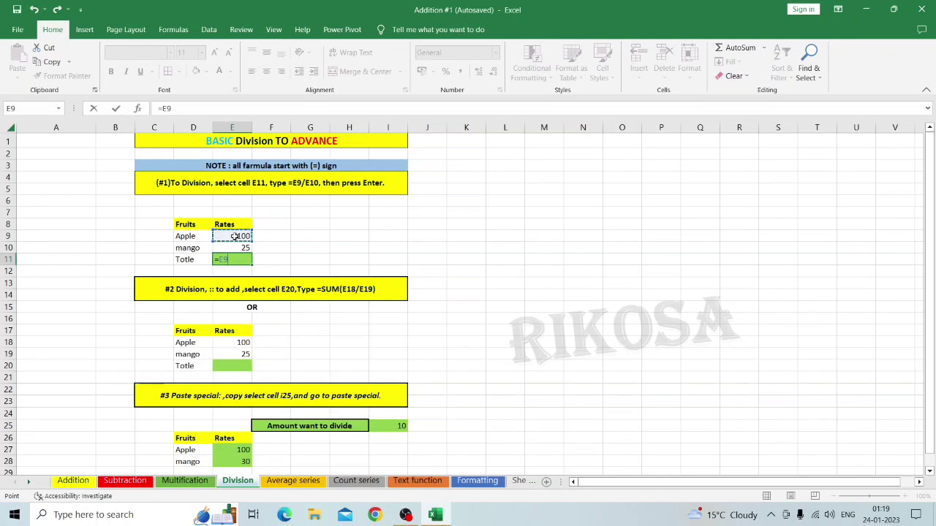
pyautogui.write('/')
pyautogui.click(234, 249)
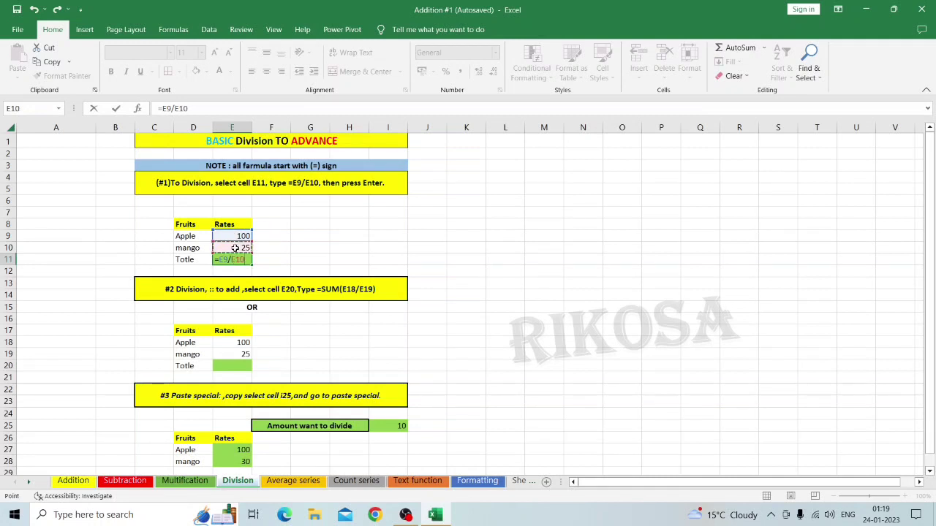
pyautogui.press('Return')
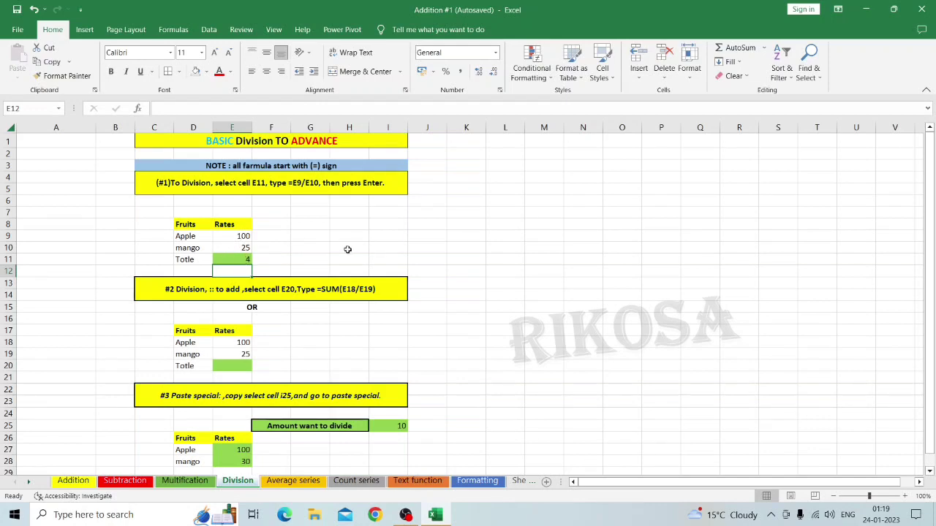
# - Enter the formula =SUM(E18/E19) in exercise #2's Totle cell E20
pyautogui.scroll(-3, 347, 249)
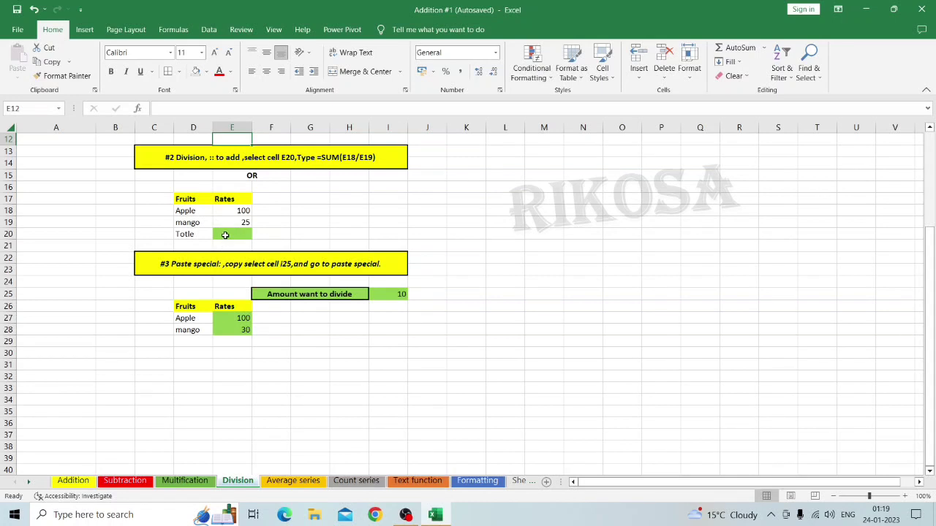
pyautogui.click(225, 235)
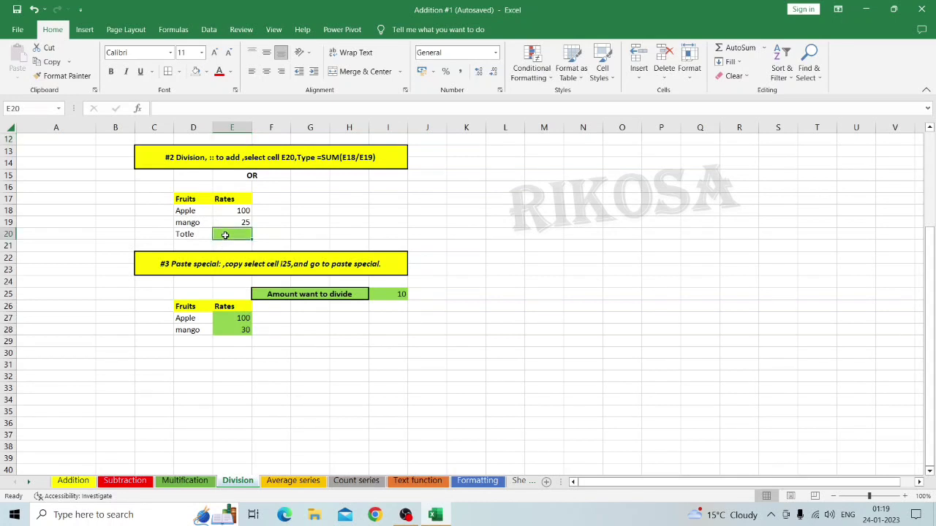
pyautogui.write('=')
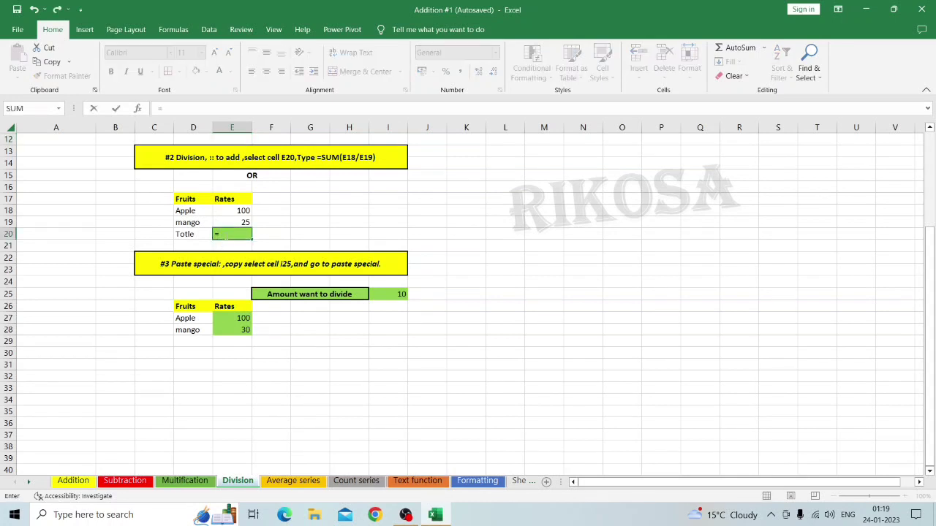
pyautogui.write('SUM(')
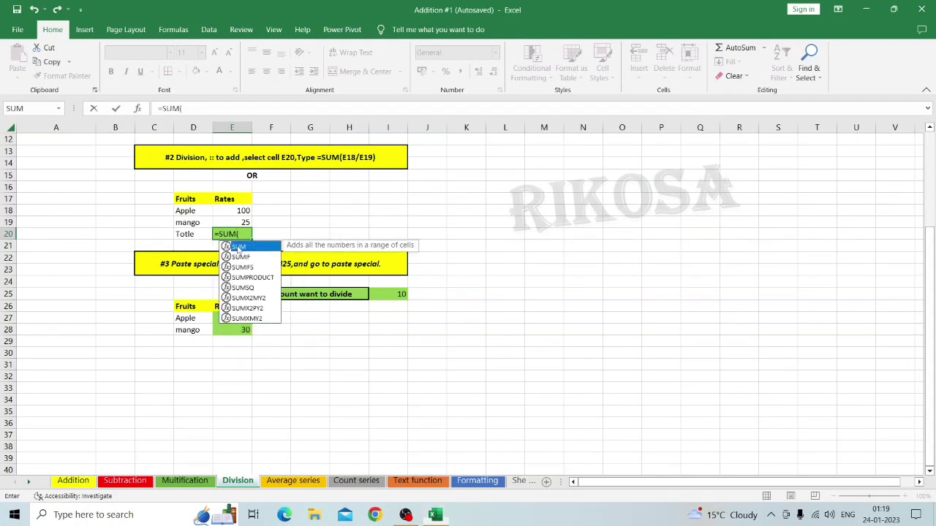
pyautogui.doubleClick(236, 247)
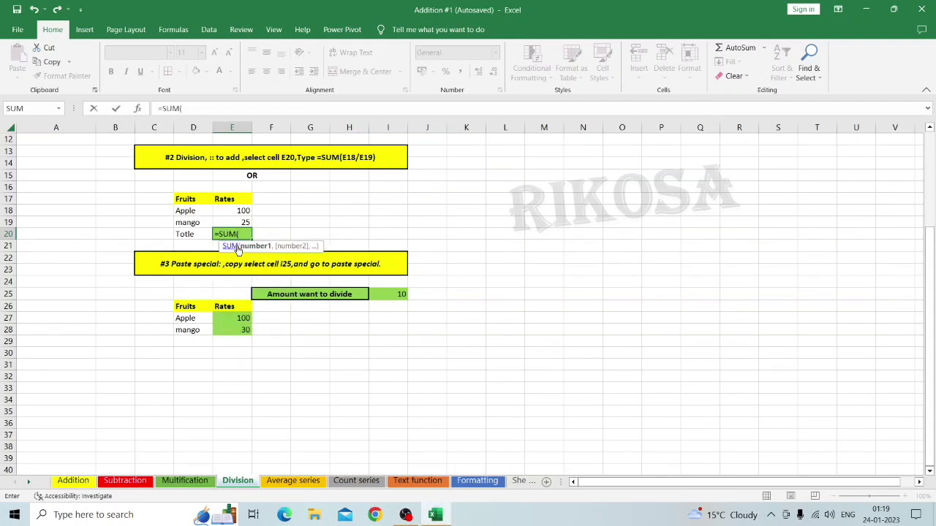
pyautogui.click(235, 212)
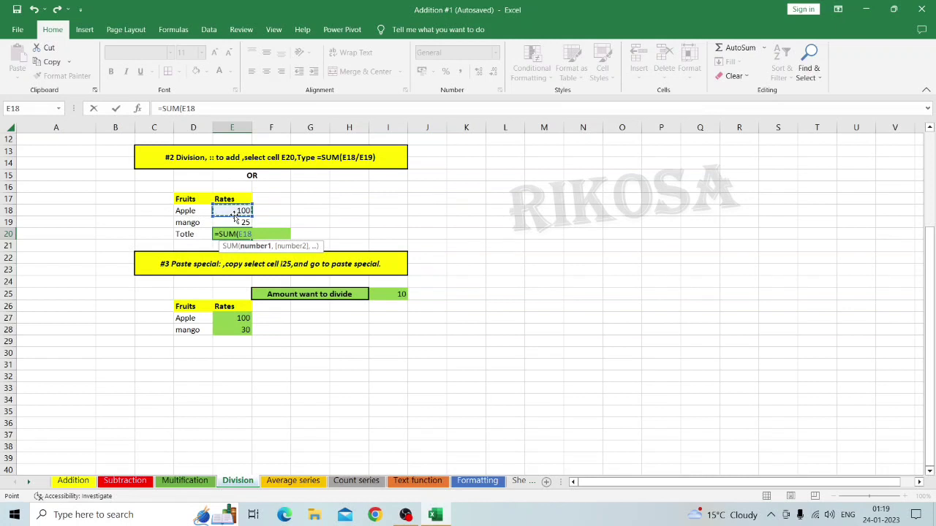
pyautogui.write('/')
pyautogui.click(241, 223)
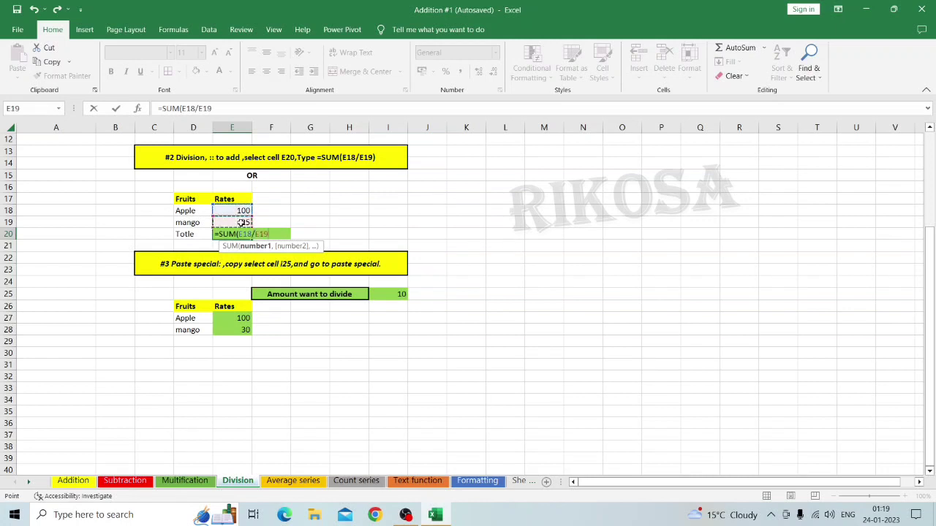
pyautogui.write(')')
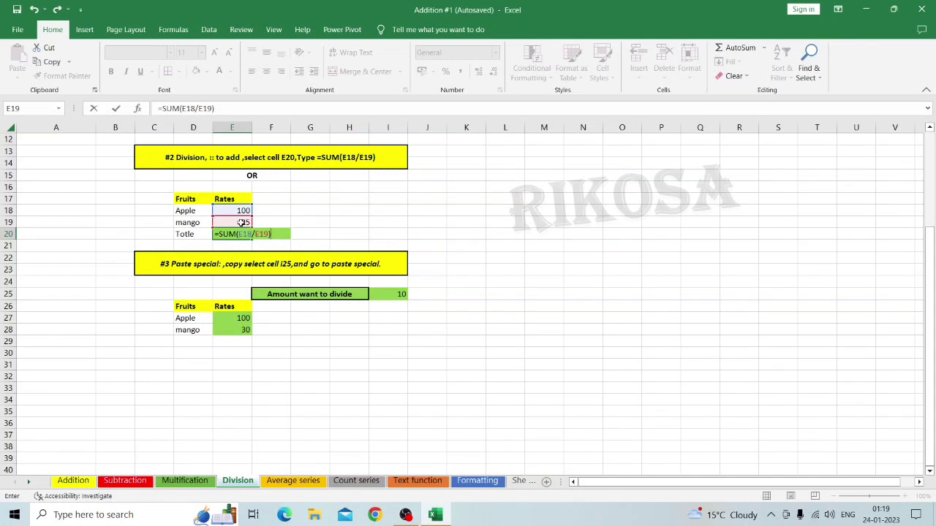
pyautogui.press('Return')
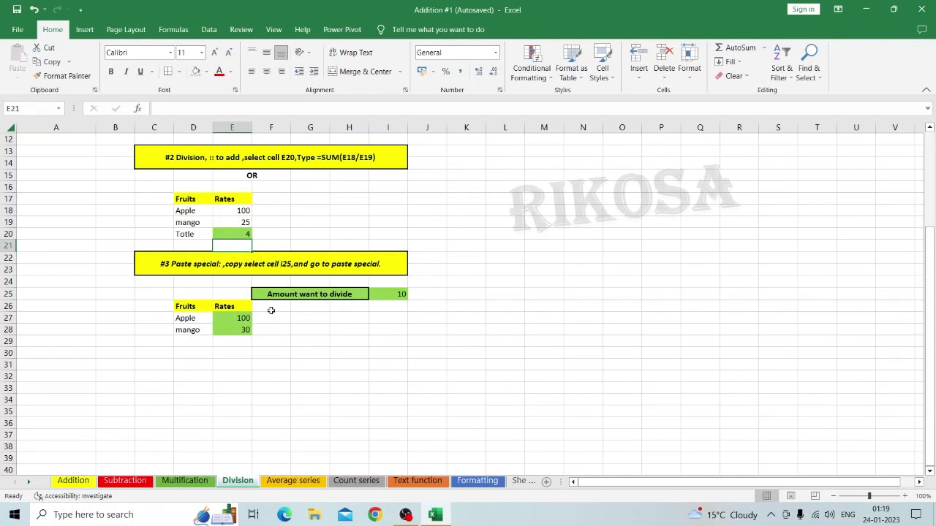
# - Copy the amount to divide by from cell I25
pyautogui.click(382, 294)
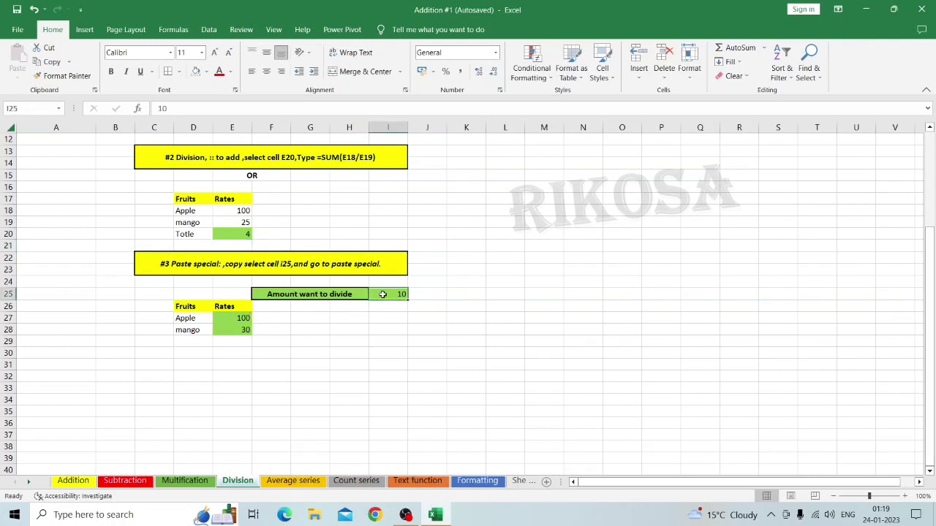
pyautogui.hotkey('ctrl', 'c')
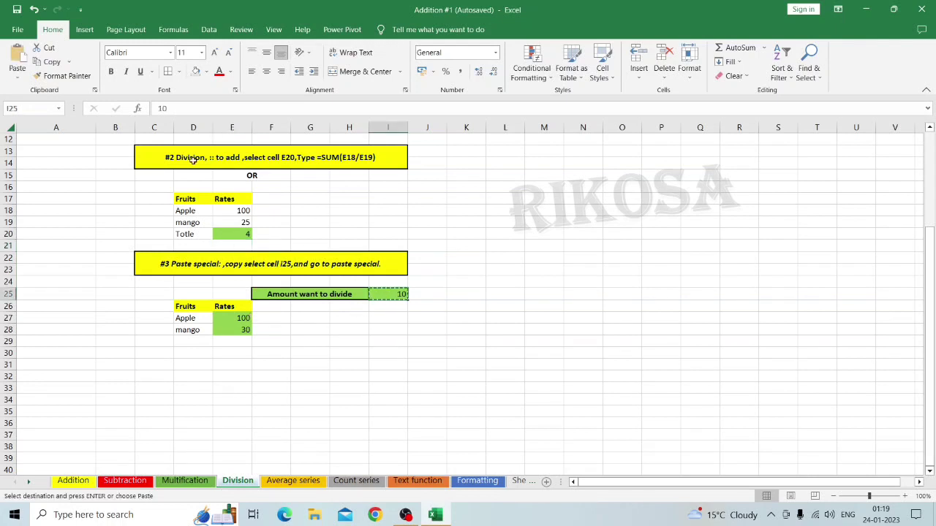
pyautogui.click(18, 76)
pyautogui.click(45, 209)
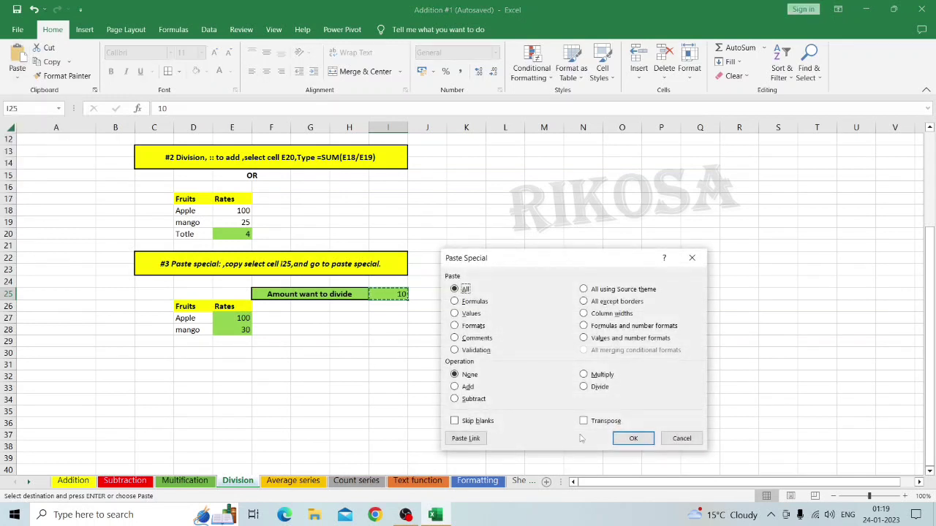
pyautogui.click(678, 437)
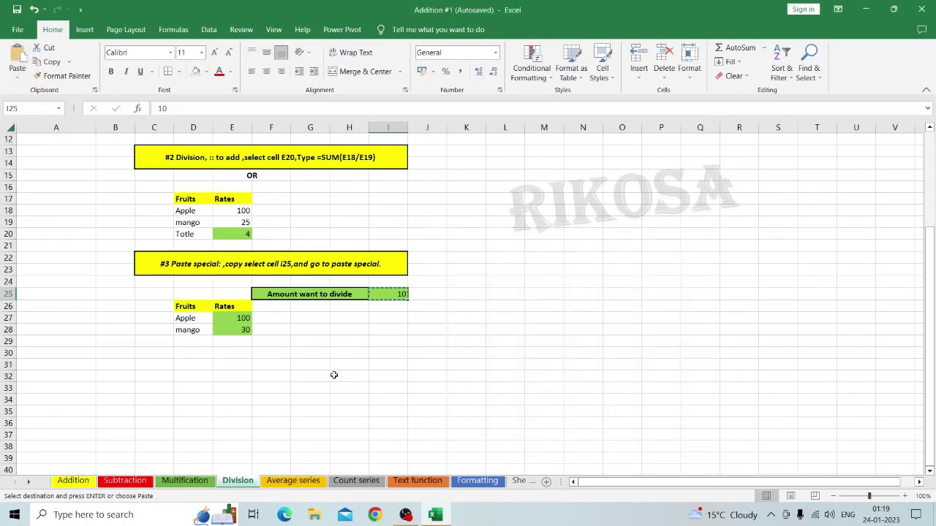
# - Divide the Apple and mango rates in E27:E28 by the copied amount using Paste Special's Divide operation
pyautogui.click(236, 315)
pyautogui.moveTo(236, 316); pyautogui.dragTo(240, 329)
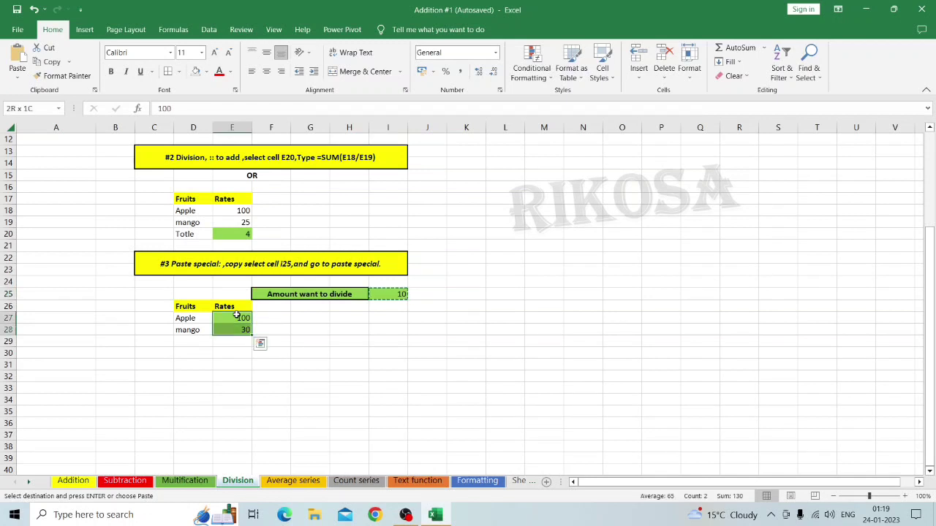
pyautogui.click(17, 73)
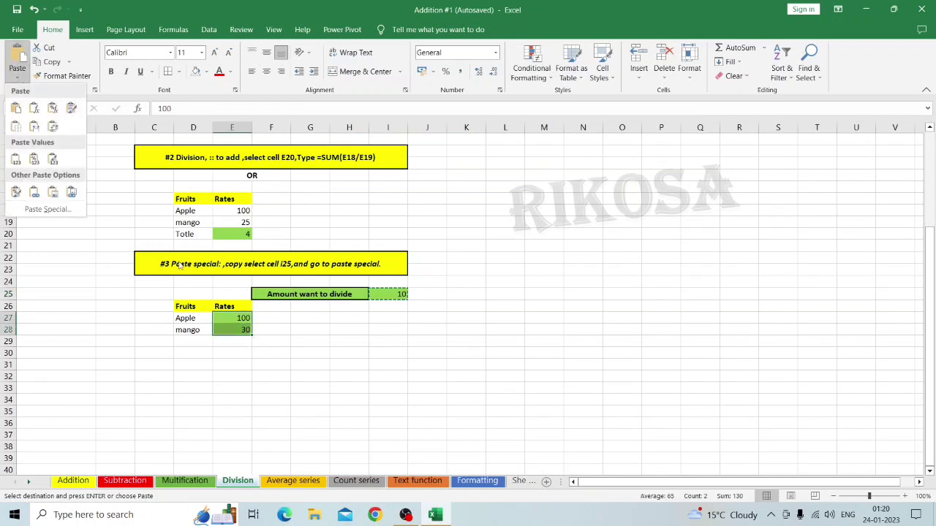
pyautogui.click(49, 210)
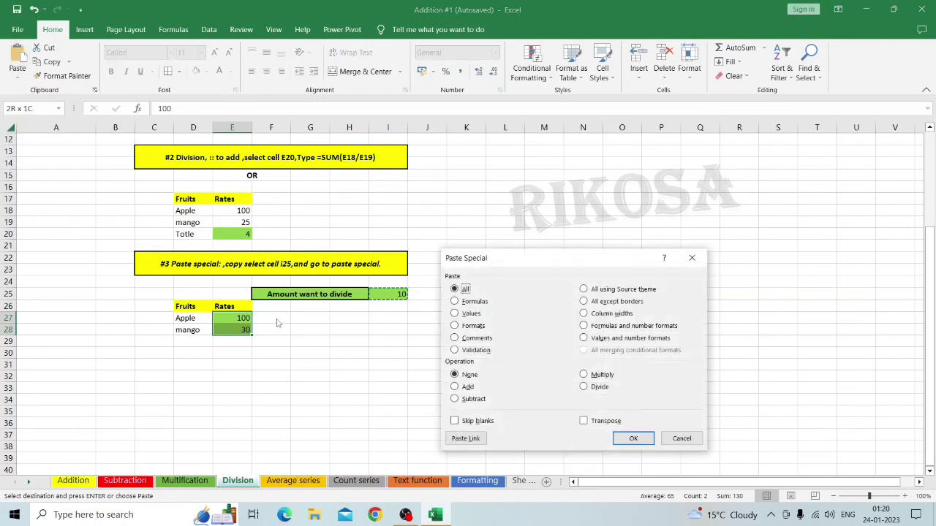
pyautogui.click(591, 388)
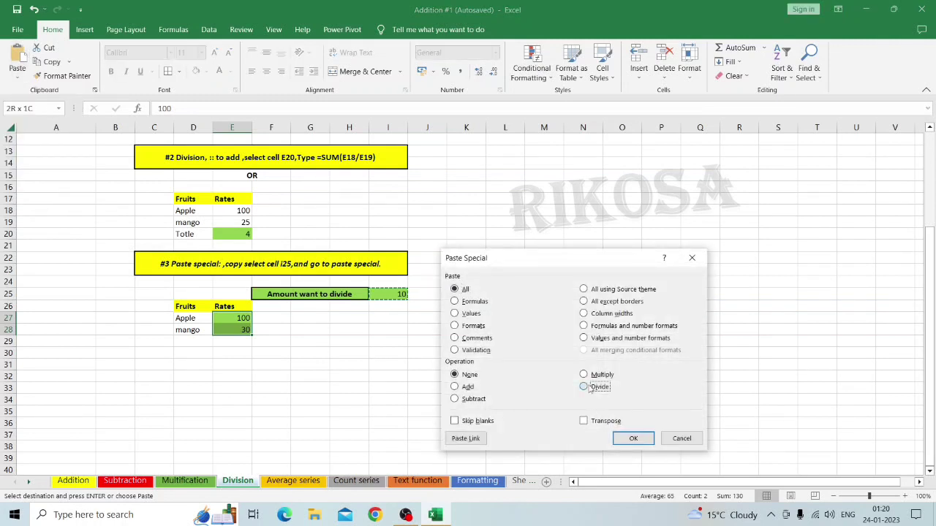
pyautogui.click(633, 439)
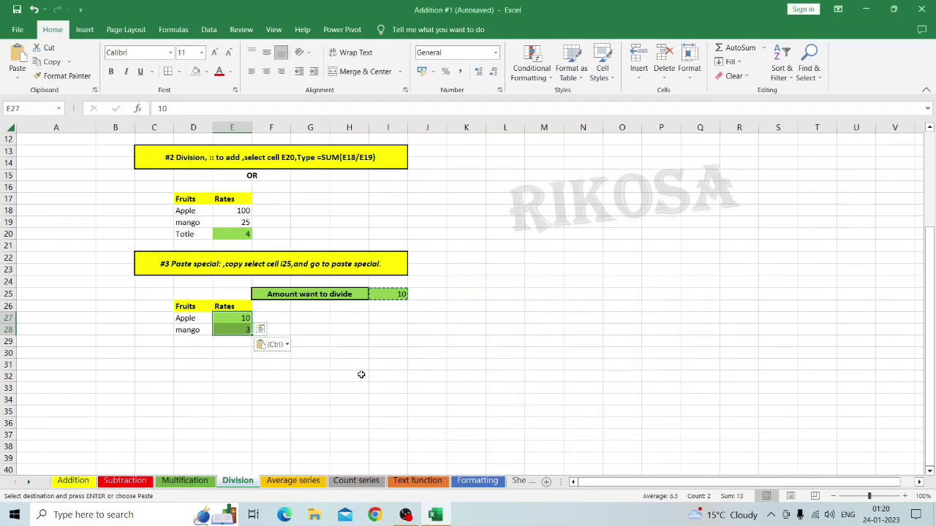
pyautogui.click(385, 299)
pyautogui.press('Escape')
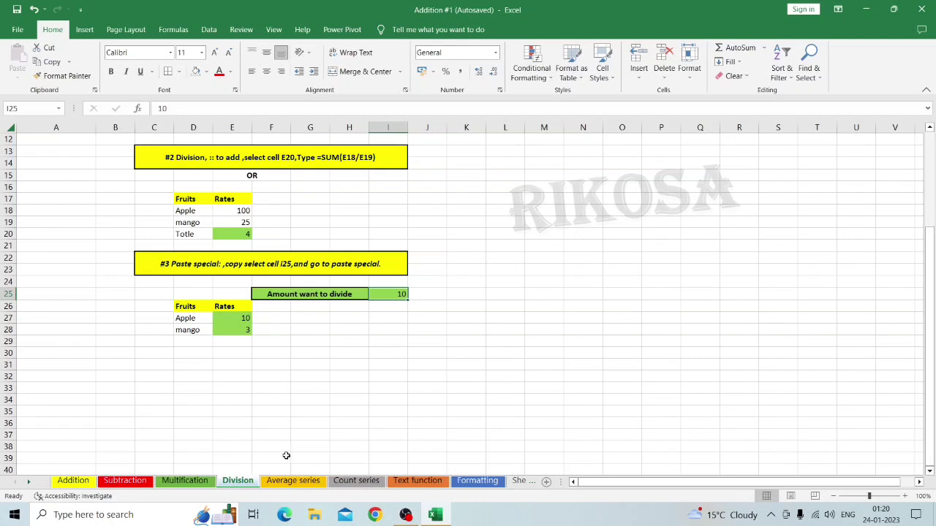
# - On the Average series sheet, enter the formula =AVERAGE(E9:E12) in the fruit sales table's Average cell E13
pyautogui.click(291, 481)
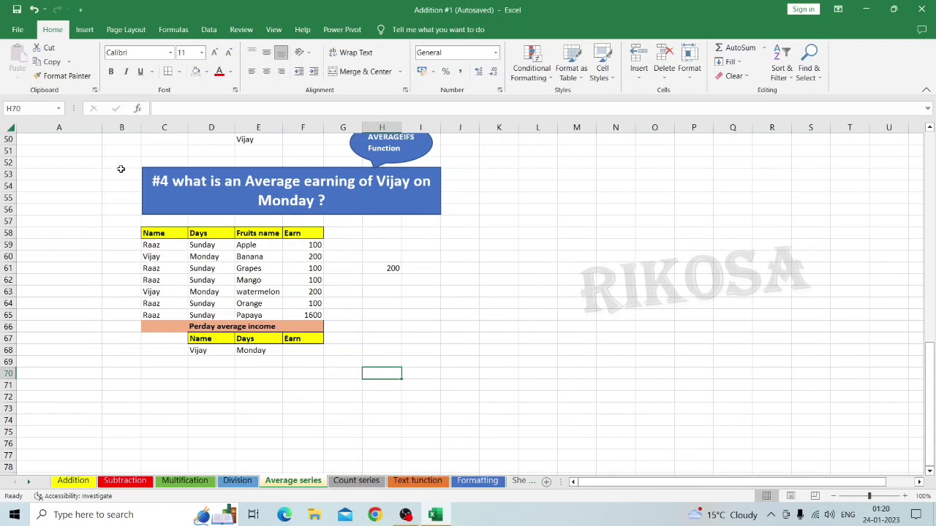
pyautogui.scroll(16, 120, 168)
pyautogui.scroll(-7, 121, 169)
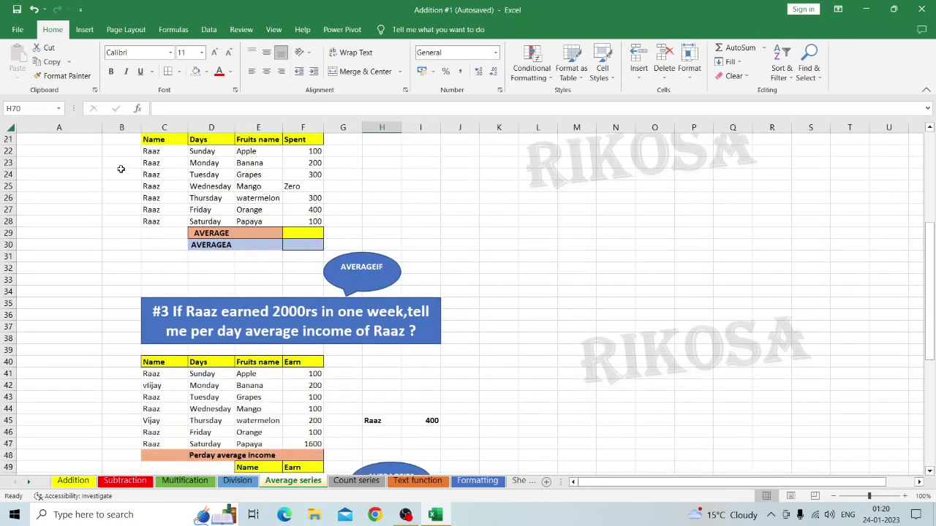
pyautogui.scroll(7, 120, 169)
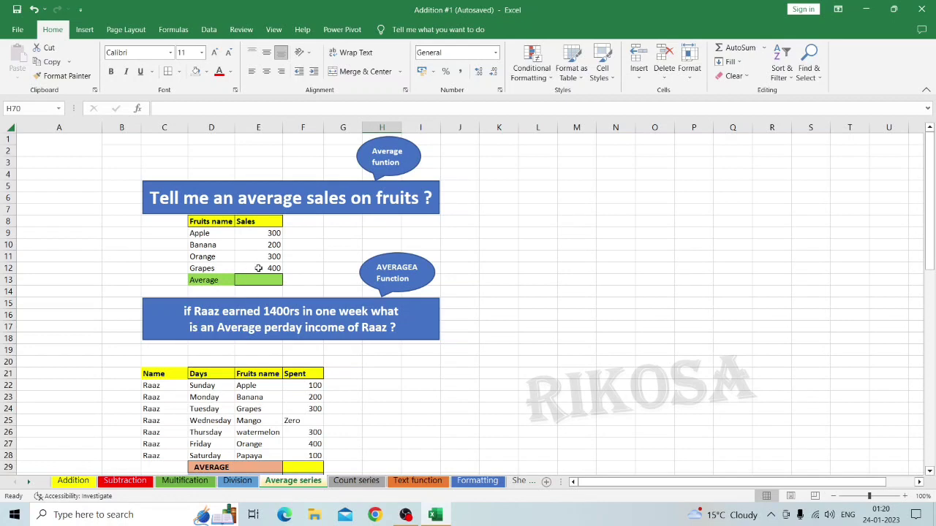
pyautogui.write('=')
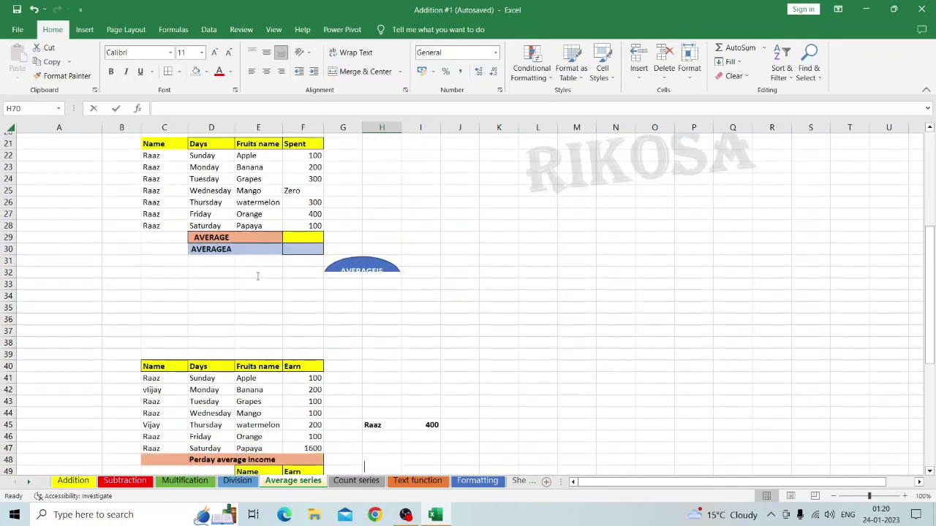
pyautogui.scroll(14, 249, 362)
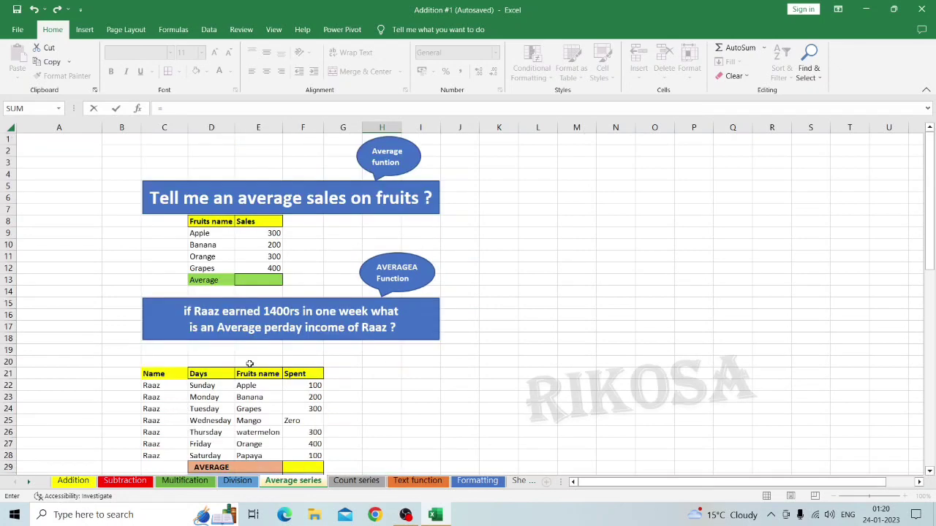
pyautogui.click(249, 280)
pyautogui.write('=')
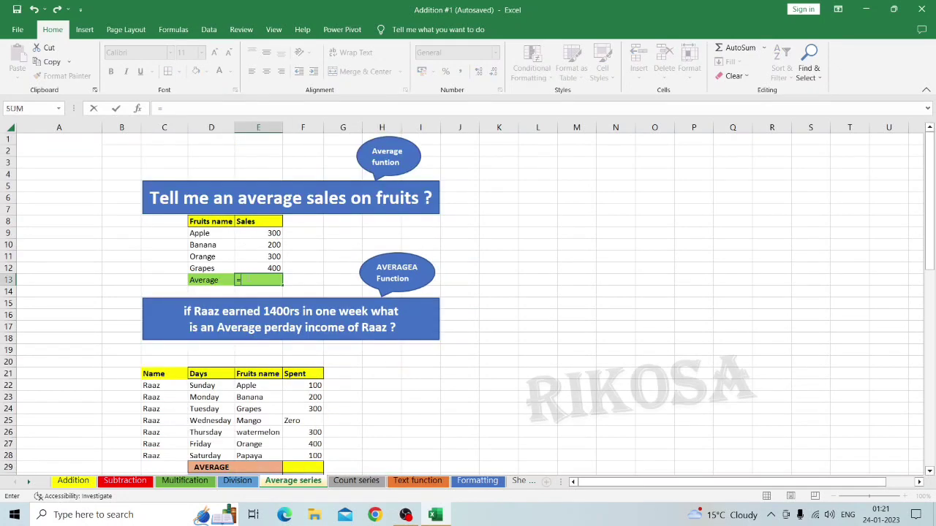
pyautogui.write('AVER')
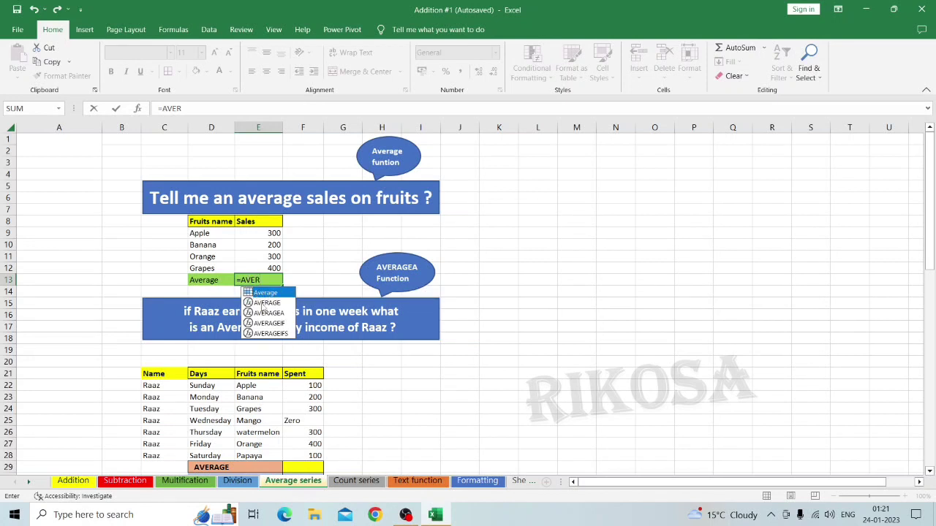
pyautogui.doubleClick(261, 304)
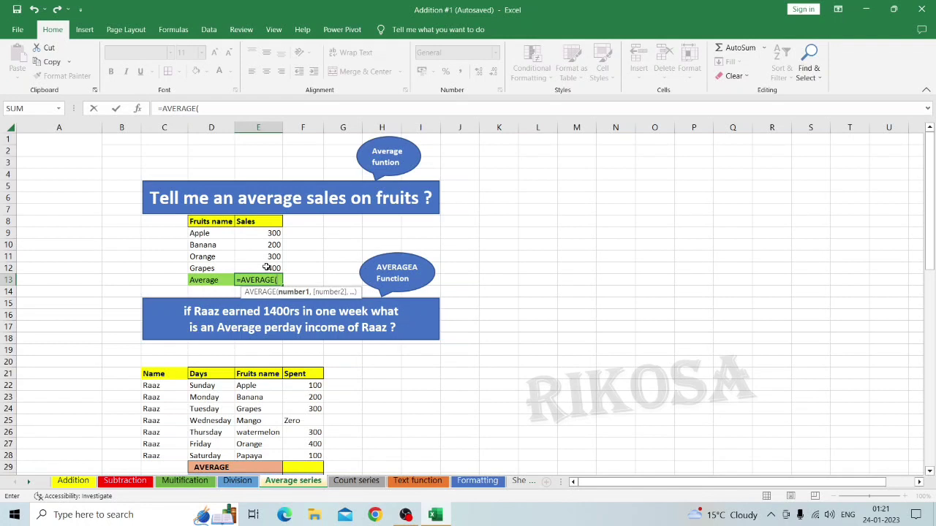
pyautogui.click(265, 234)
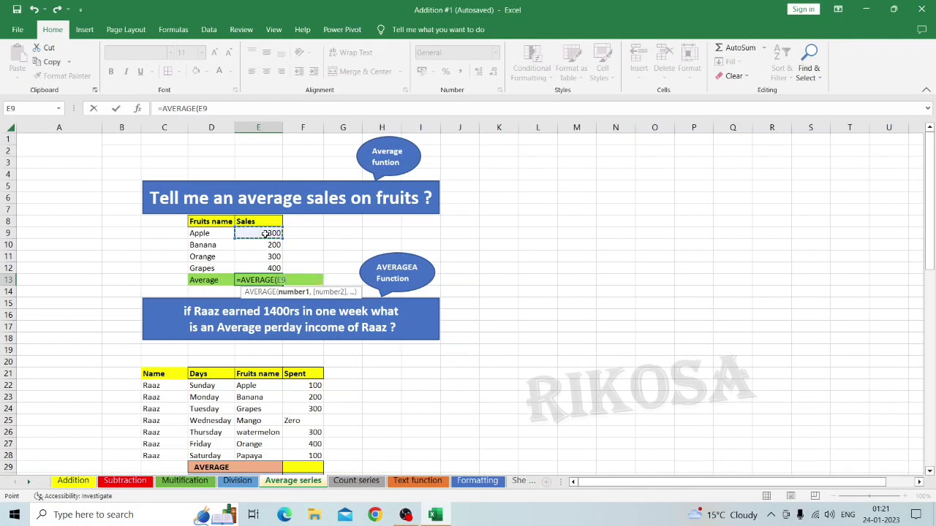
pyautogui.hotkey('shift', 'Down')
pyautogui.hotkey('shift', 'Down')
pyautogui.hotkey('shift', 'Down')
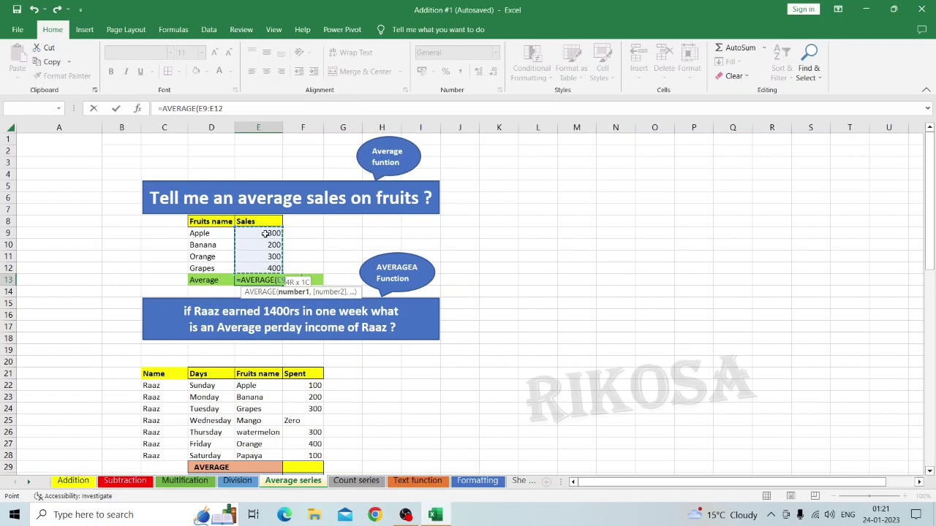
pyautogui.write(')')
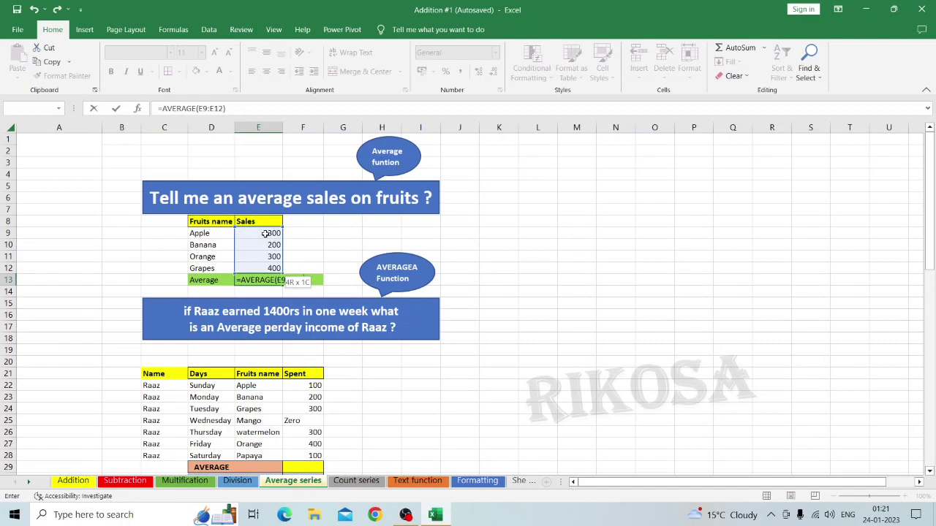
pyautogui.press('Return')
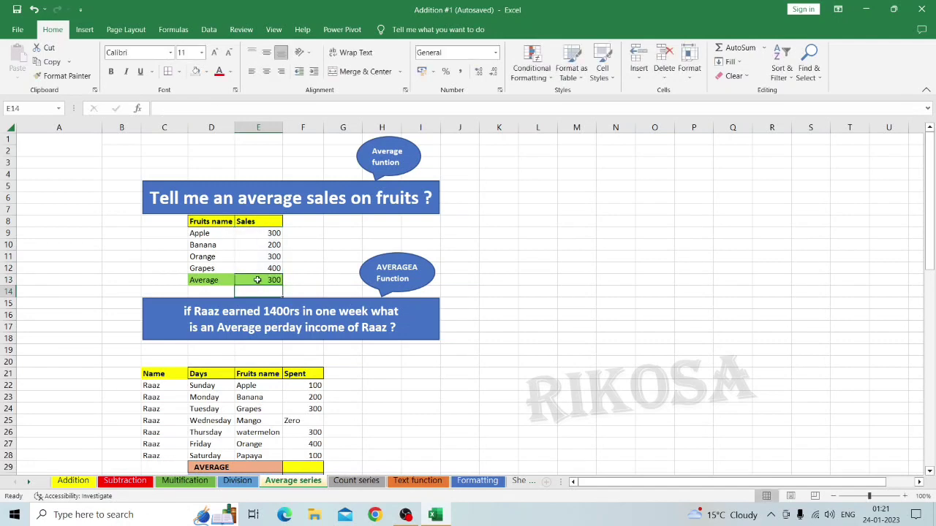
# - Change the Spent heading in cell F21 of the AVERAGEA exercise table to Earned
pyautogui.scroll(-2, 257, 280)
pyautogui.scroll(2, 257, 280)
pyautogui.click(92, 294)
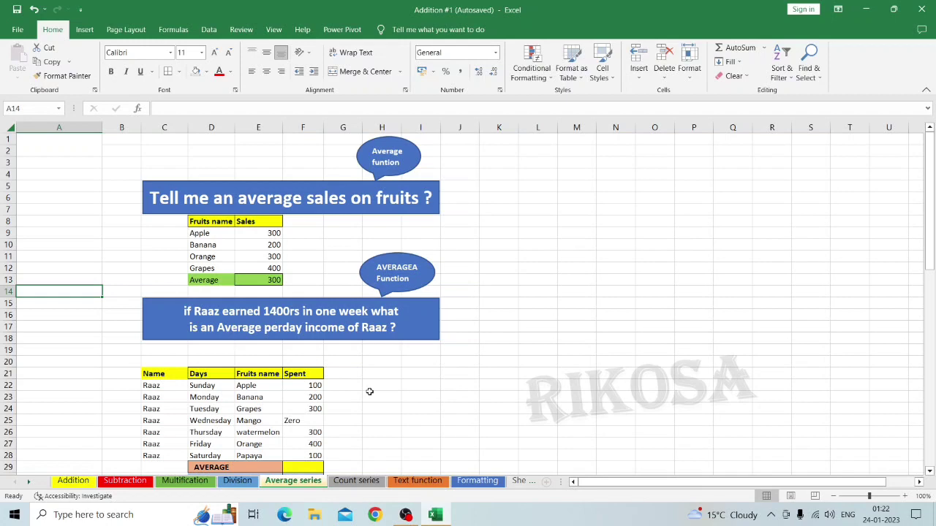
pyautogui.scroll(-3, 369, 392)
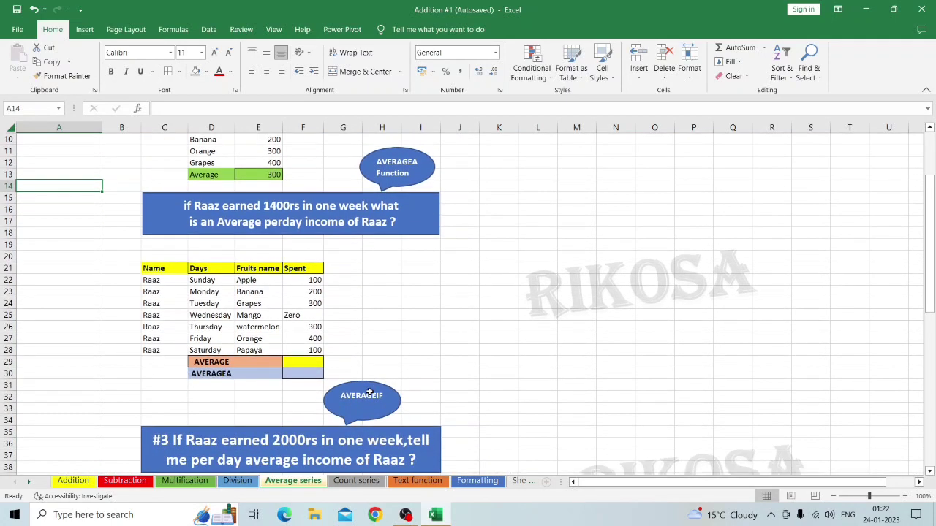
pyautogui.click(298, 362)
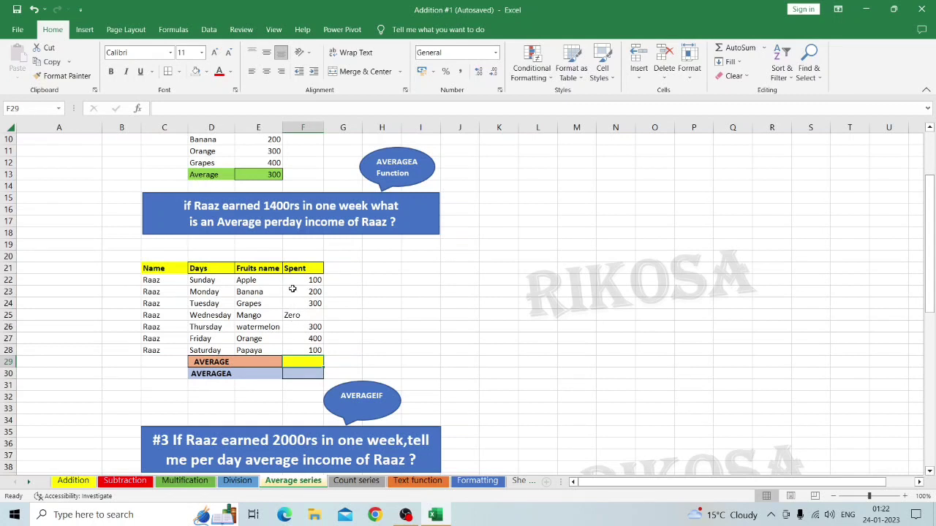
pyautogui.doubleClick(310, 268)
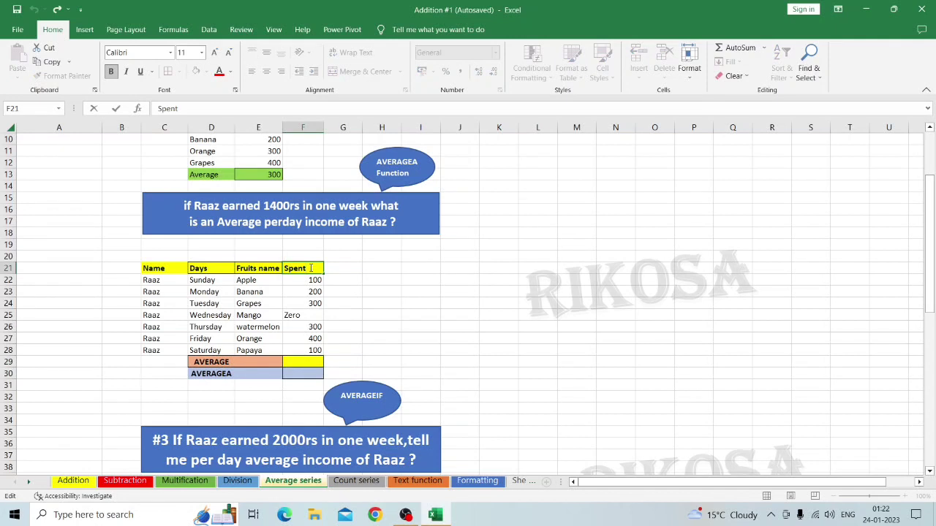
pyautogui.press('BackSpace')
pyautogui.press('BackSpace')
pyautogui.press('BackSpace')
pyautogui.press('BackSpace')
pyautogui.press('BackSpace')
pyautogui.write('Earned')
pyautogui.click(349, 269)
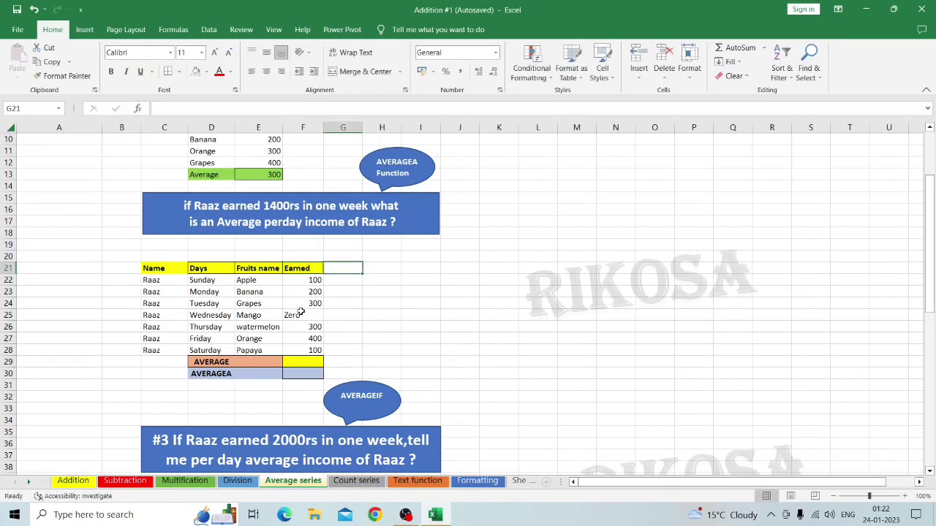
# - Enter the formula =AVERAGE(F22:F28) in the AVERAGE cell F29 below the Earned column
pyautogui.click(298, 360)
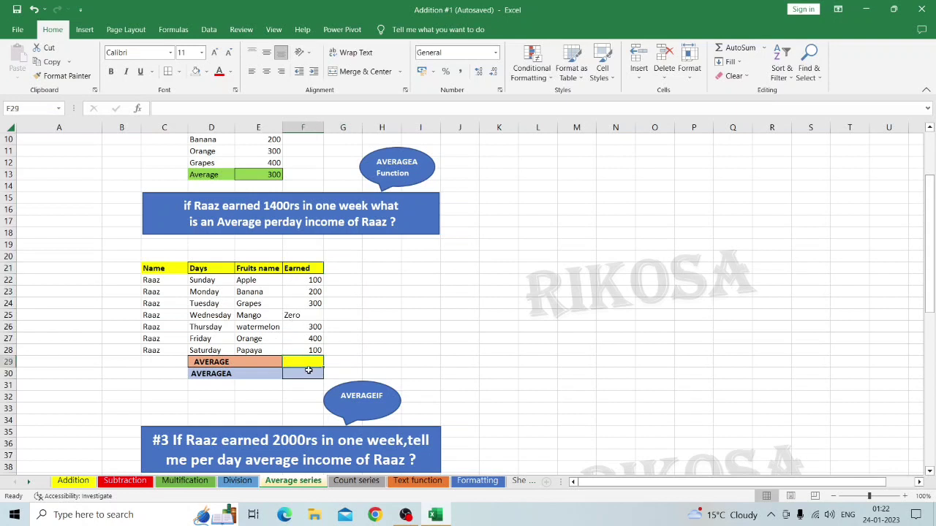
pyautogui.write('=')
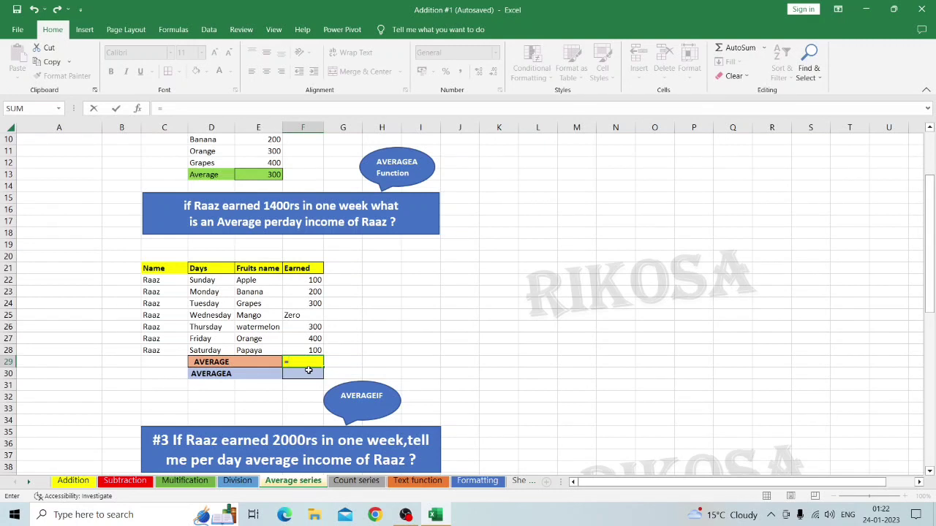
pyautogui.write('aver')
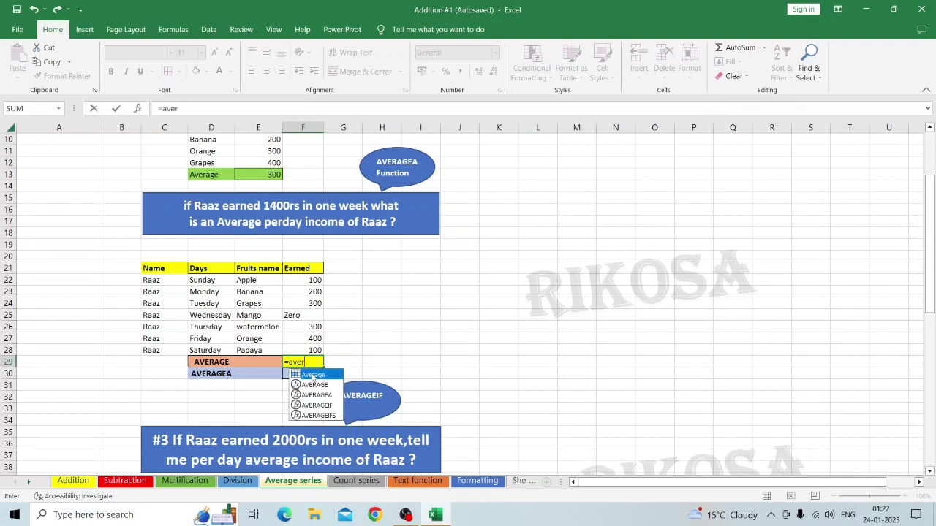
pyautogui.click(314, 385)
pyautogui.doubleClick(314, 385)
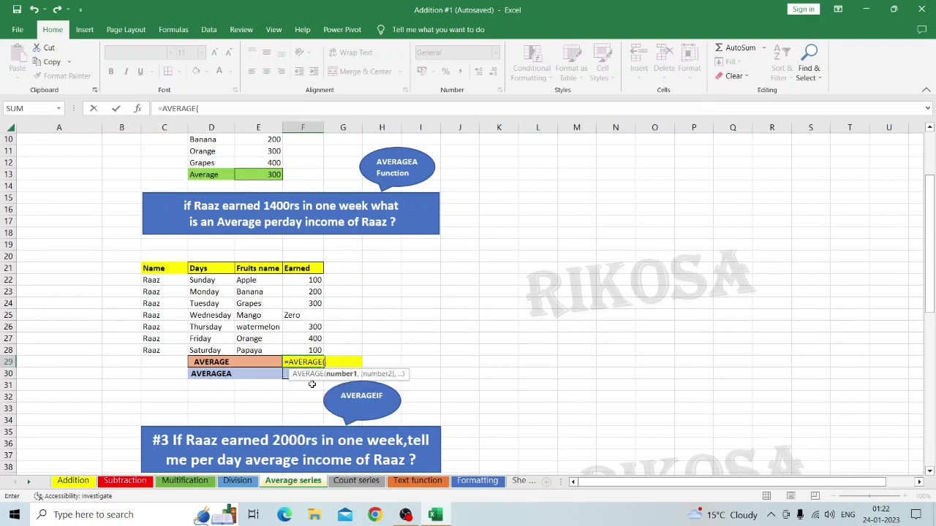
pyautogui.click(303, 280)
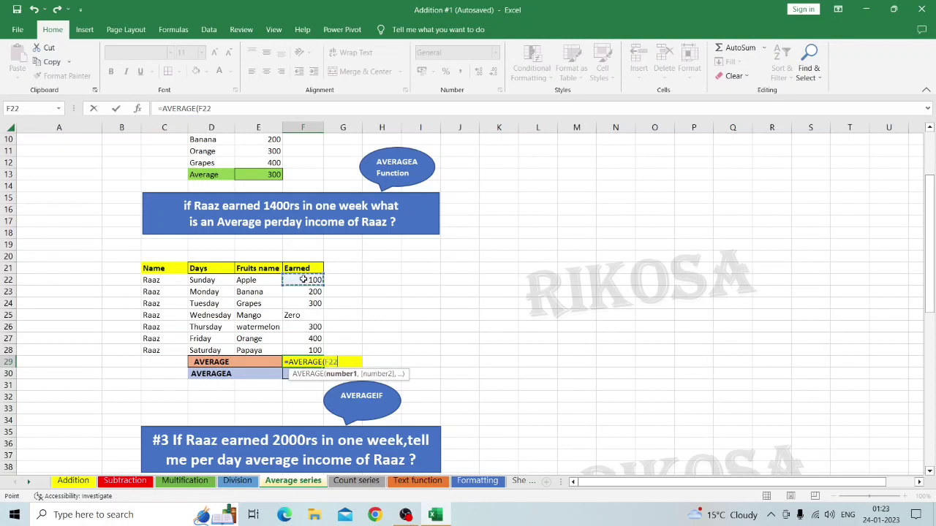
pyautogui.hotkey('shift', 'Down')
pyautogui.hotkey('shift', 'Down')
pyautogui.hotkey('shift', 'Down')
pyautogui.hotkey('shift', 'Down')
pyautogui.hotkey('shift', 'Down')
pyautogui.hotkey('shift', 'Down')
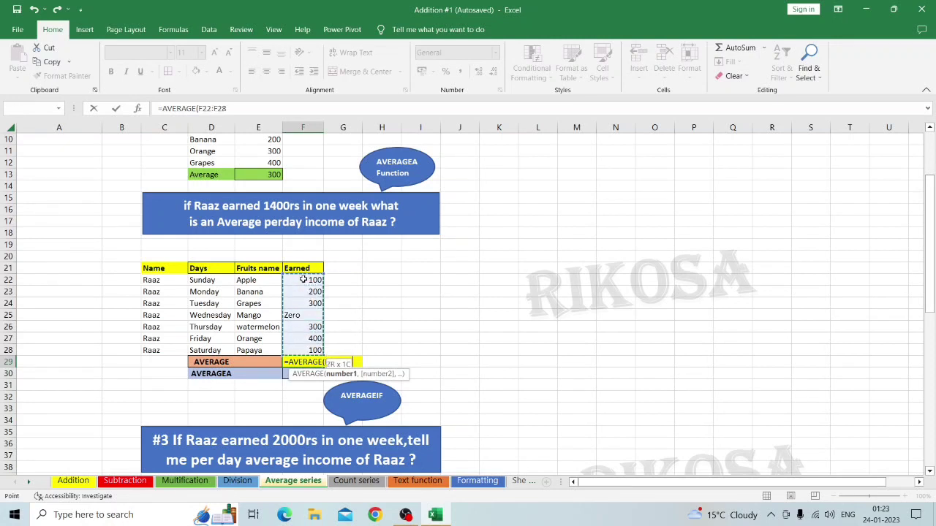
pyautogui.write(')')
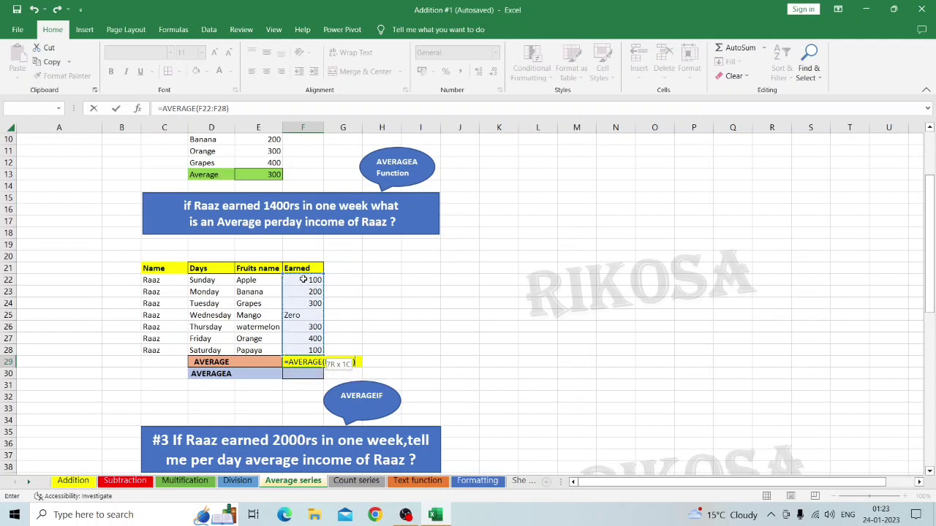
pyautogui.press('Return')
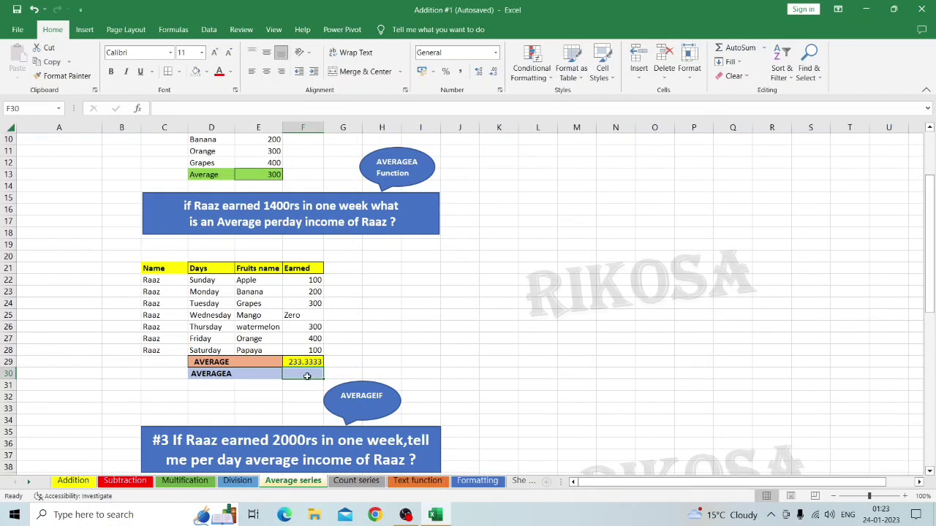
# - Enter the formula =AVERAGEA(F22:F28) in the AVERAGEA cell F30 below the Earned column
pyautogui.write('=')
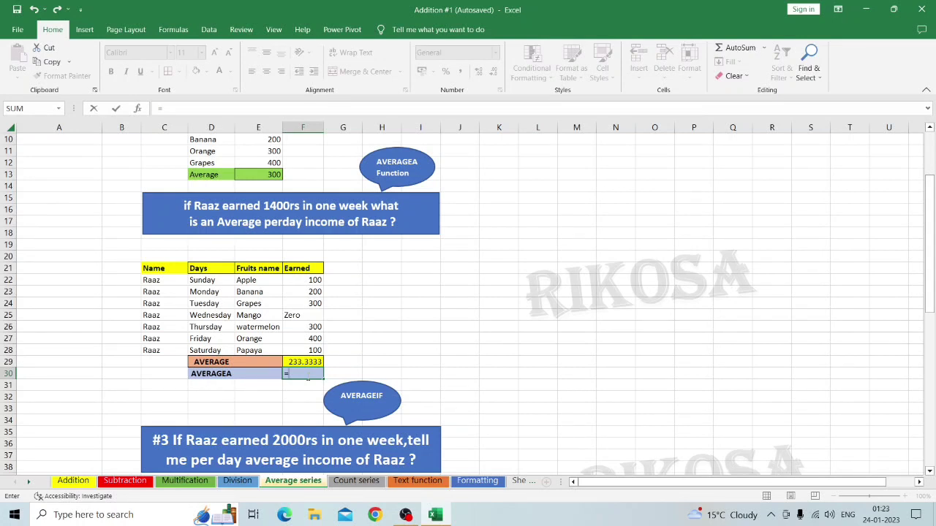
pyautogui.write('aver')
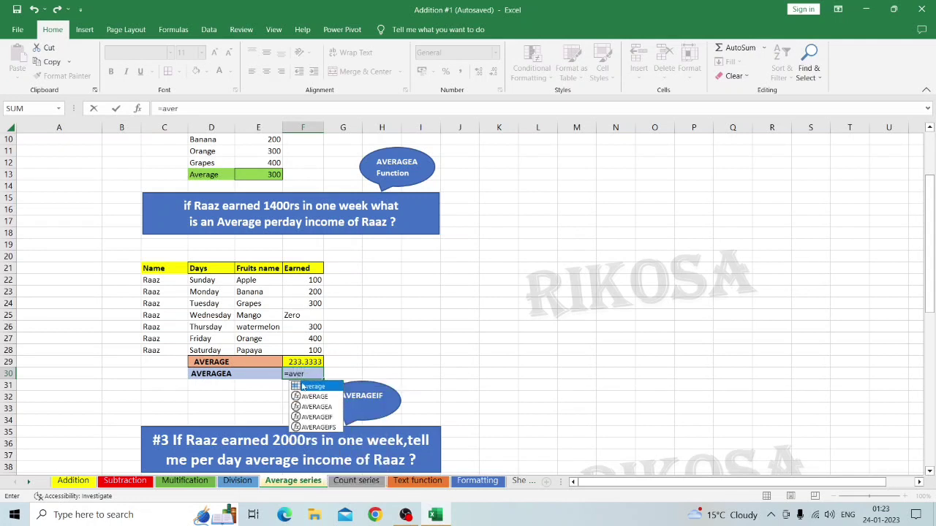
pyautogui.doubleClick(316, 407)
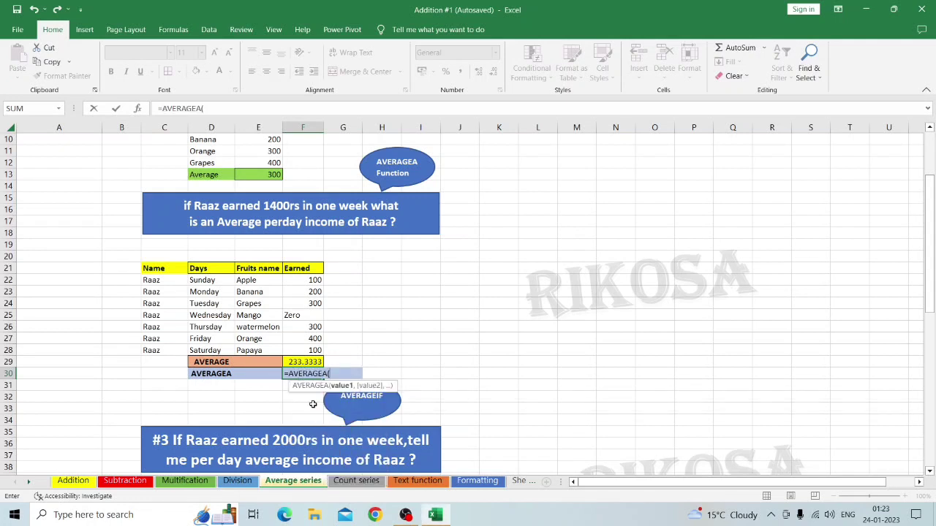
pyautogui.click(292, 280)
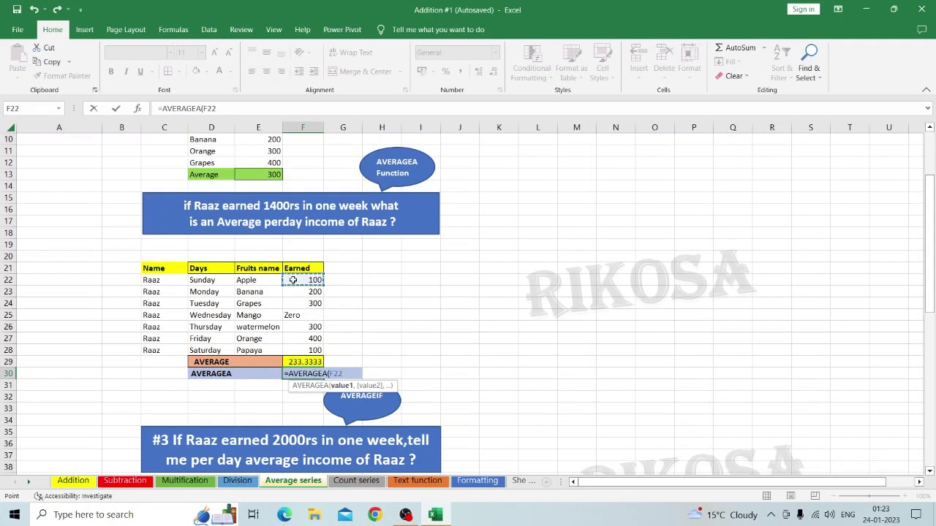
pyautogui.hotkey('ctrl', 'shift', 'Down')
pyautogui.hotkey('shift', 'Up')
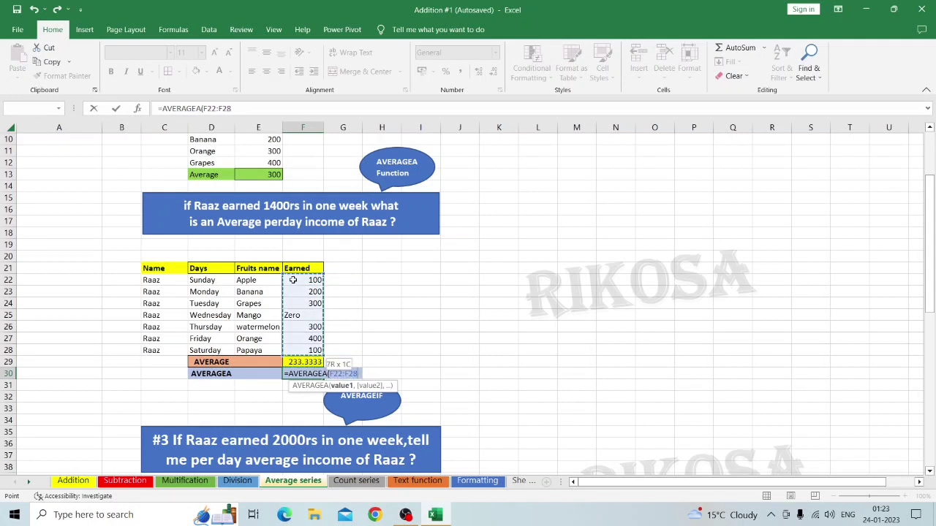
pyautogui.write(')')
pyautogui.press('Return')
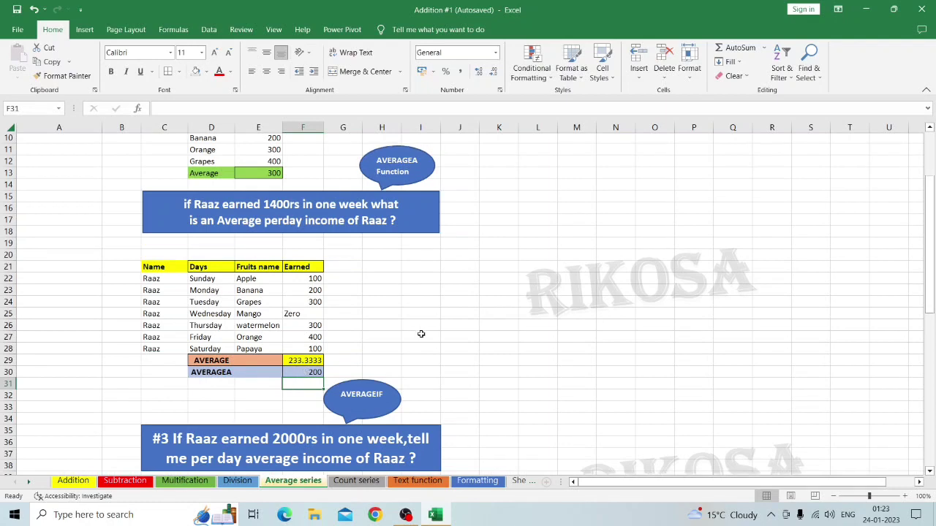
# - In the AVERAGEIF exercise, copy the first person's name from C41 into the Name criteria cell E50
pyautogui.scroll(-4, 421, 334)
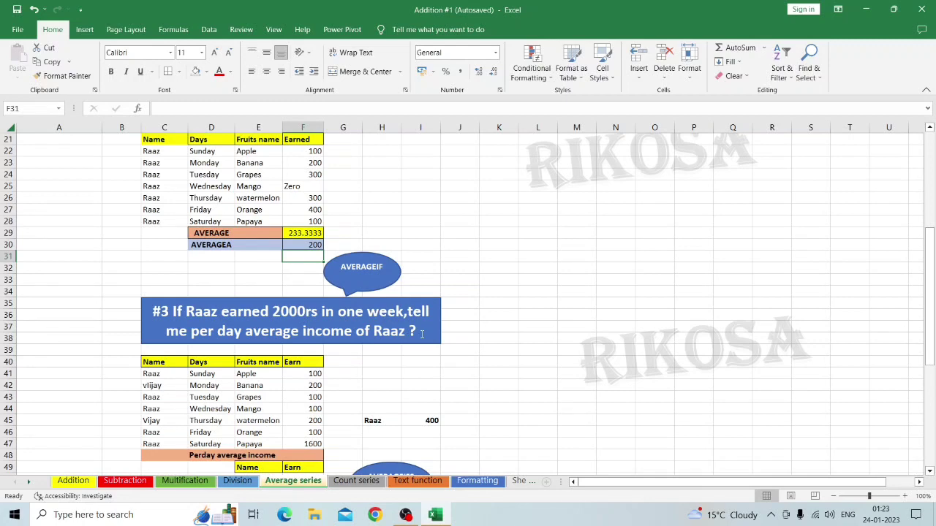
pyautogui.scroll(-2, 421, 334)
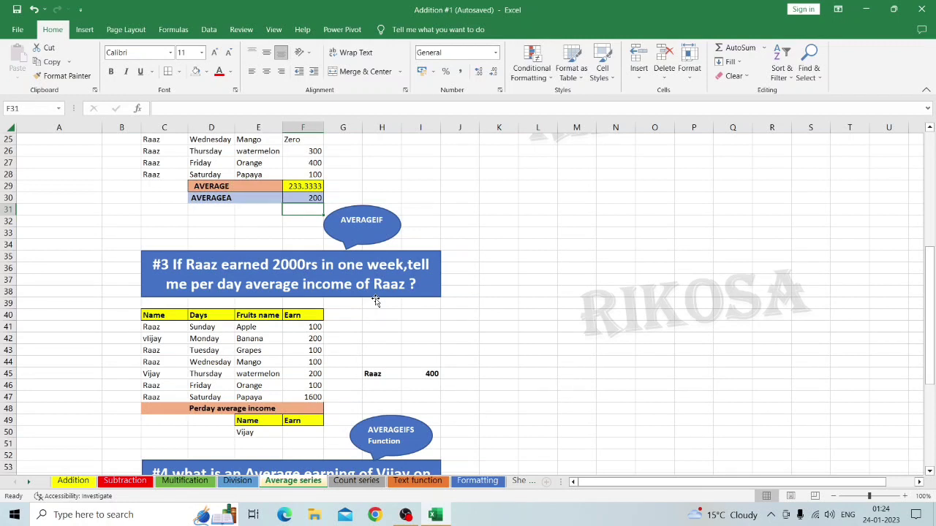
pyautogui.scroll(-1, 375, 300)
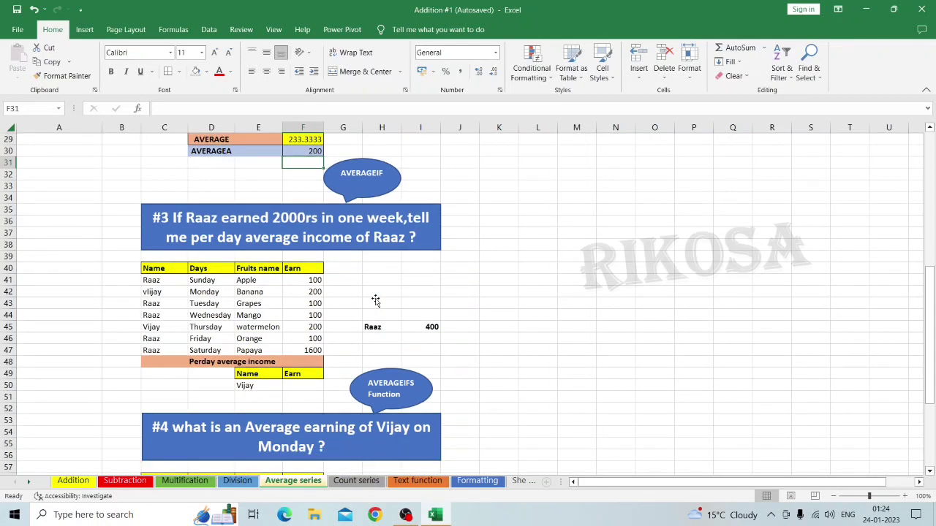
pyautogui.scroll(5, 375, 301)
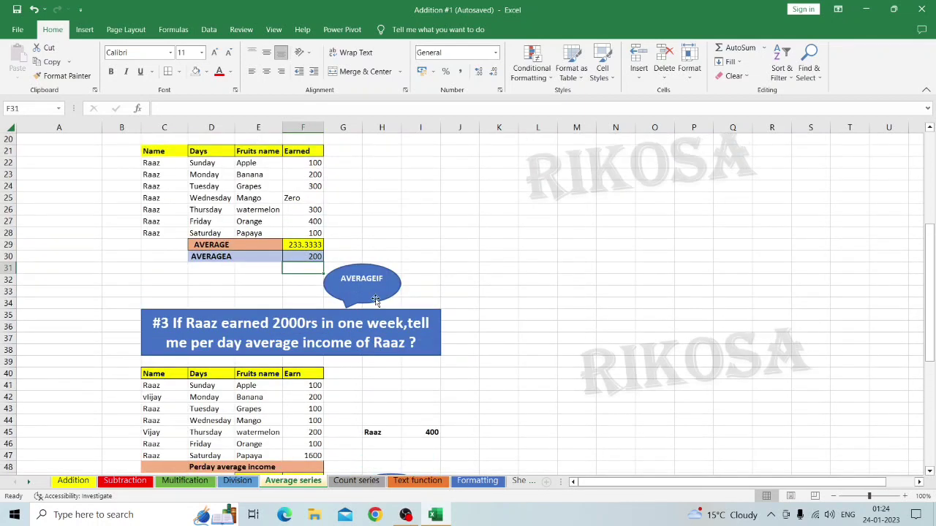
pyautogui.scroll(-4, 376, 299)
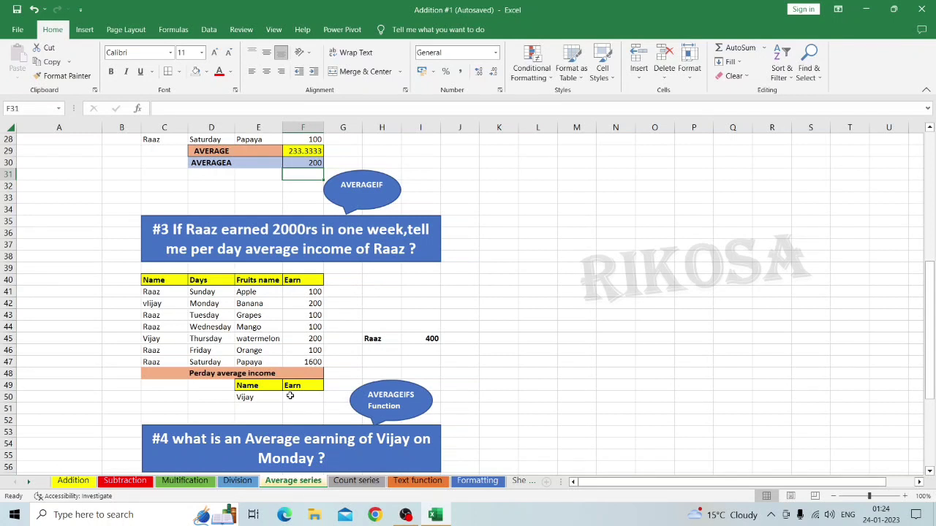
pyautogui.click(252, 397)
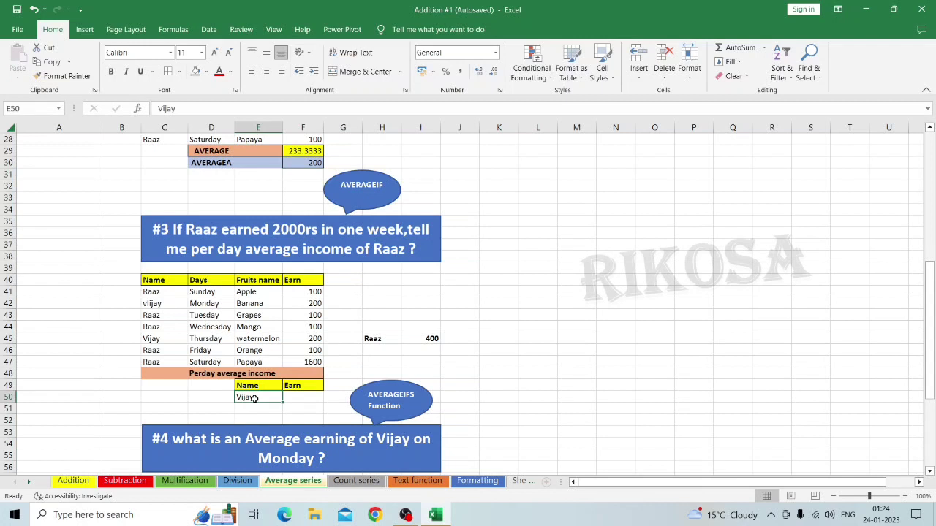
pyautogui.click(150, 293)
pyautogui.hotkey('ctrl', 'c')
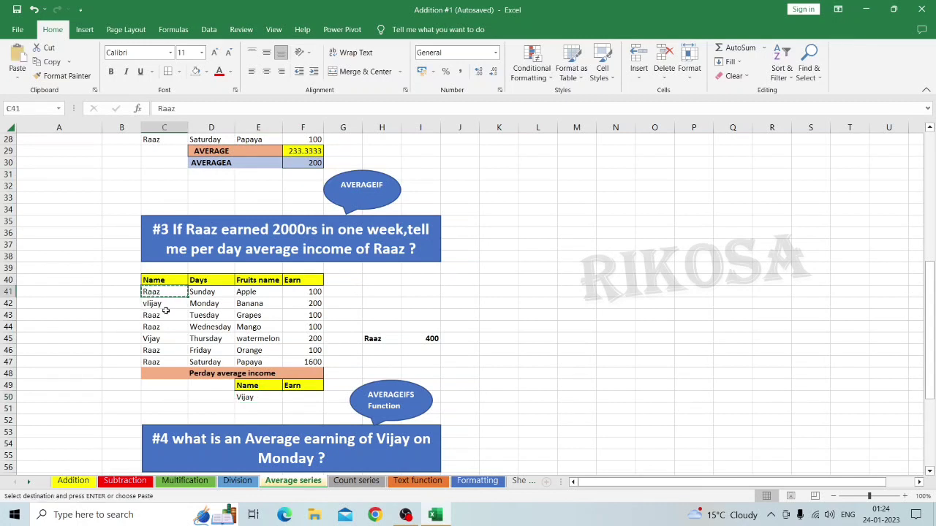
pyautogui.click(253, 396)
pyautogui.hotkey('ctrl', 'v')
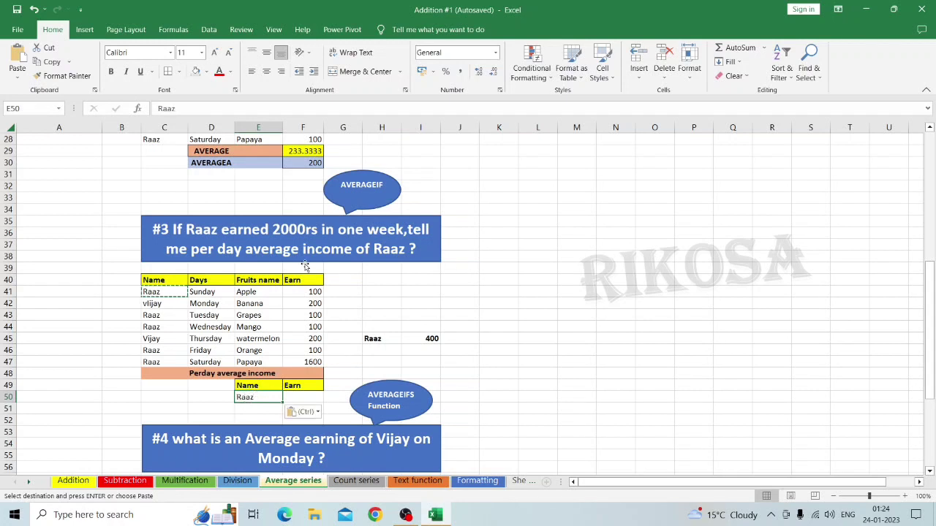
pyautogui.click(297, 398)
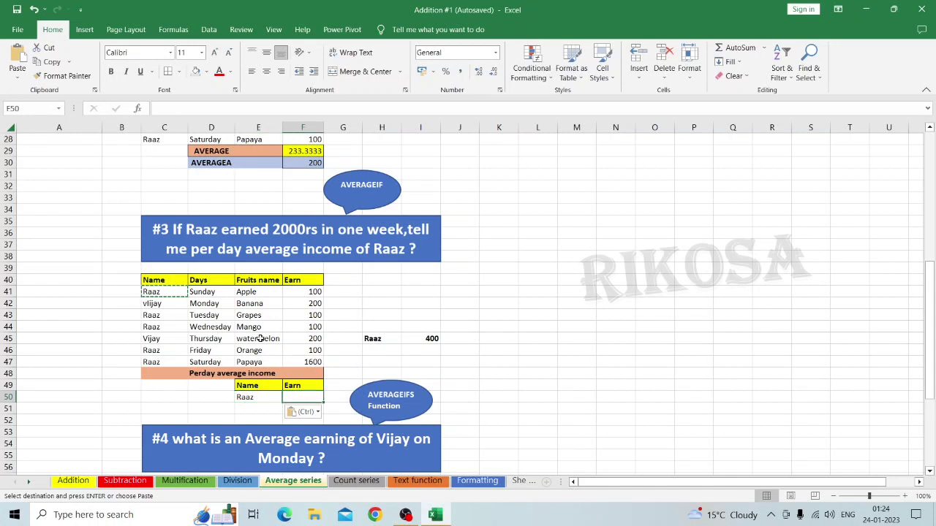
pyautogui.click(245, 398)
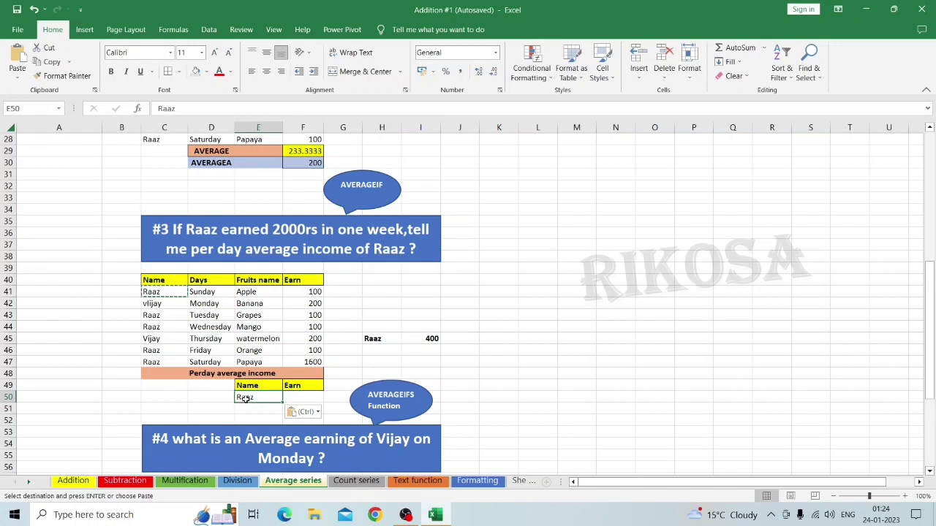
pyautogui.press('Escape')
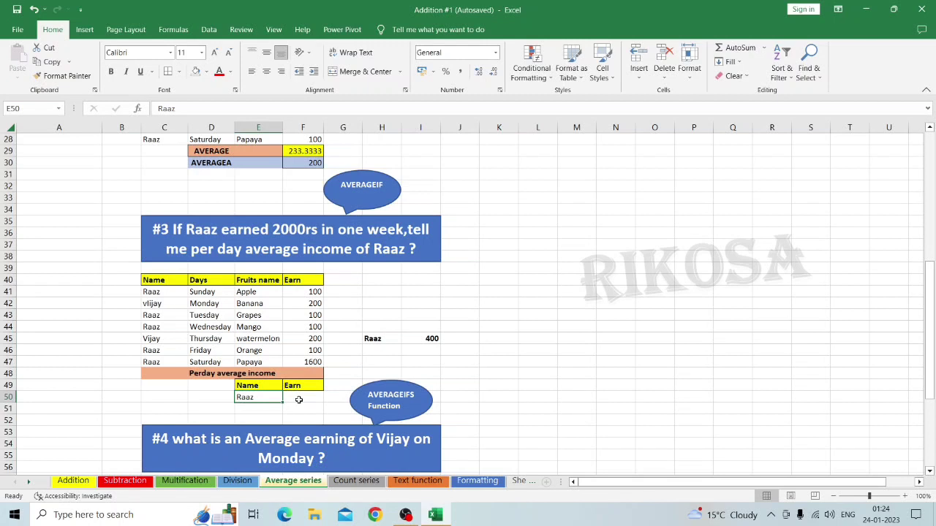
# - Enter the formula =AVERAGEIF(C40:F47,E50,F40:F47) in the Earn cell F50 of the per-day average income table
pyautogui.doubleClick(299, 399)
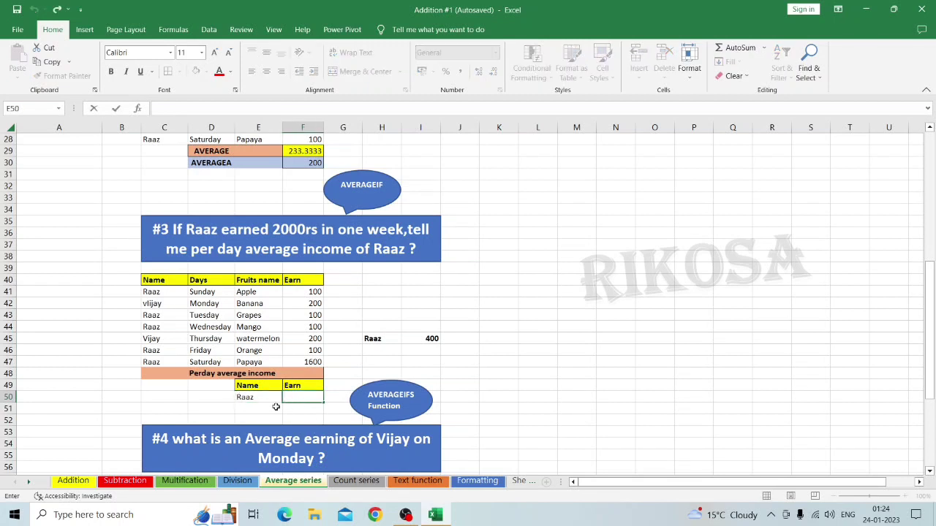
pyautogui.write('=')
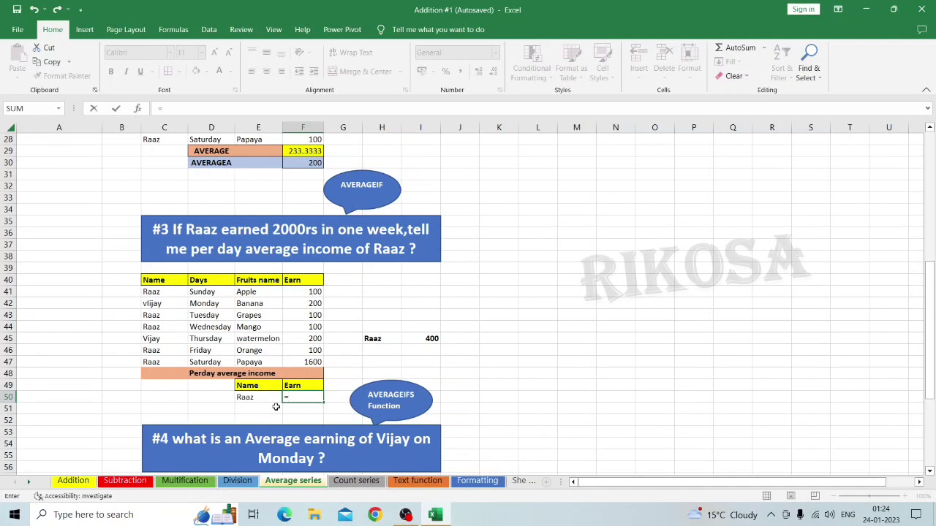
pyautogui.write('aver')
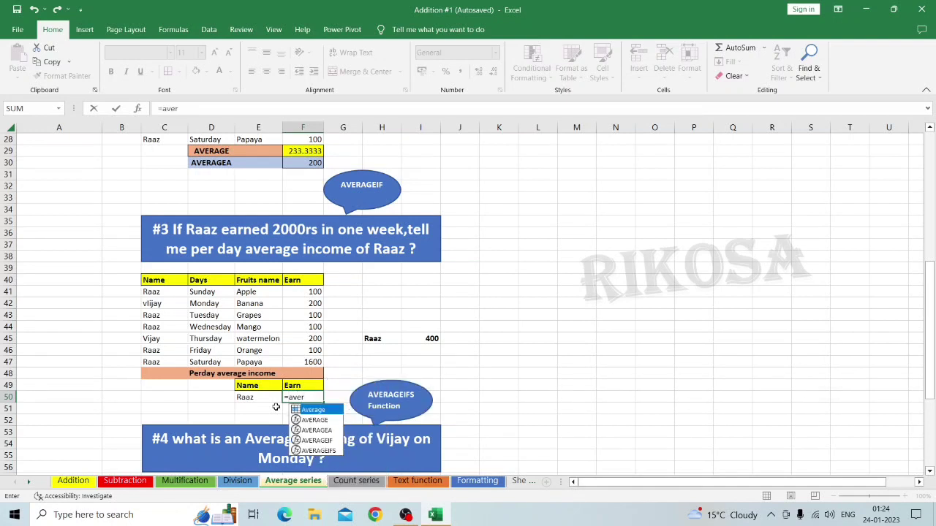
pyautogui.doubleClick(311, 441)
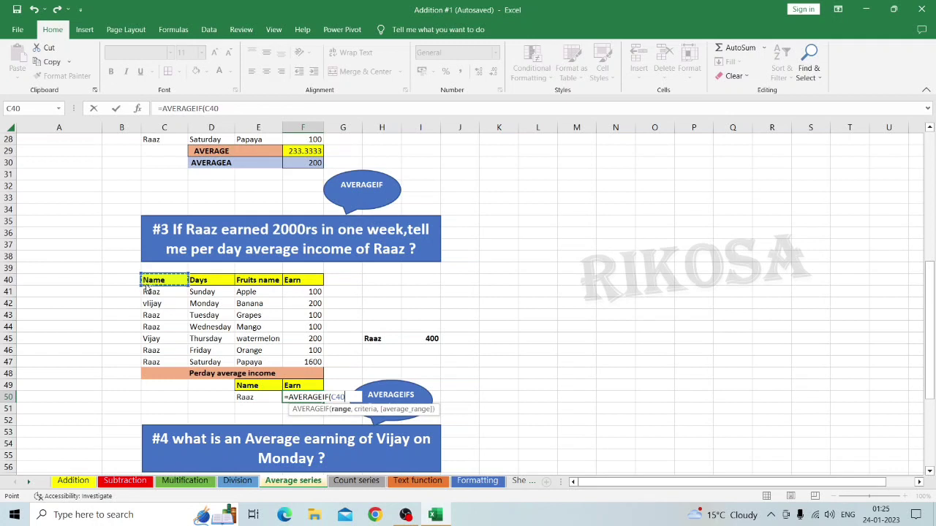
pyautogui.moveTo(145, 284); pyautogui.dragTo(302, 372)
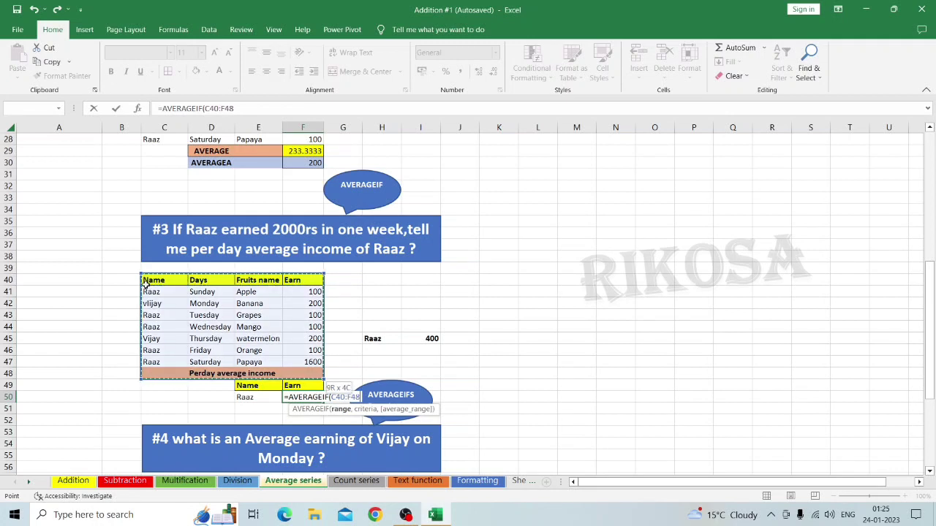
pyautogui.hotkey('shift', 'Up')
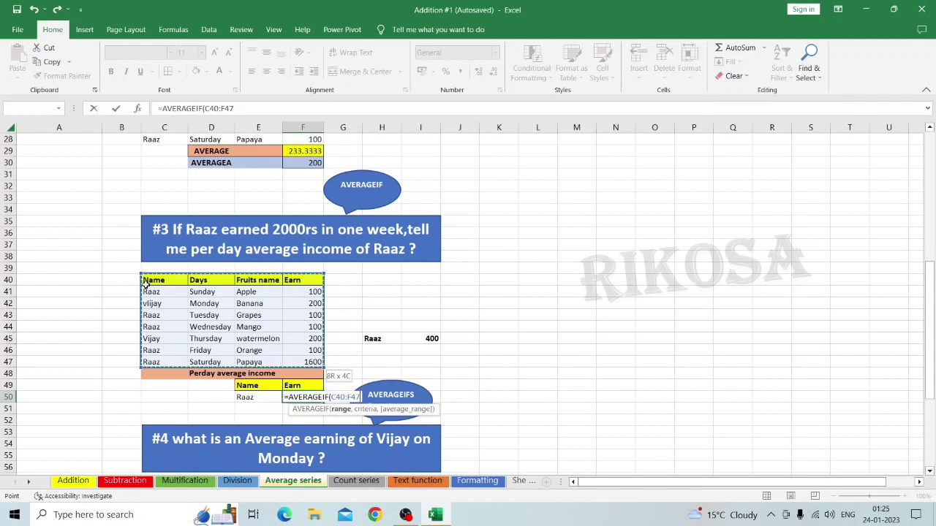
pyautogui.write(',')
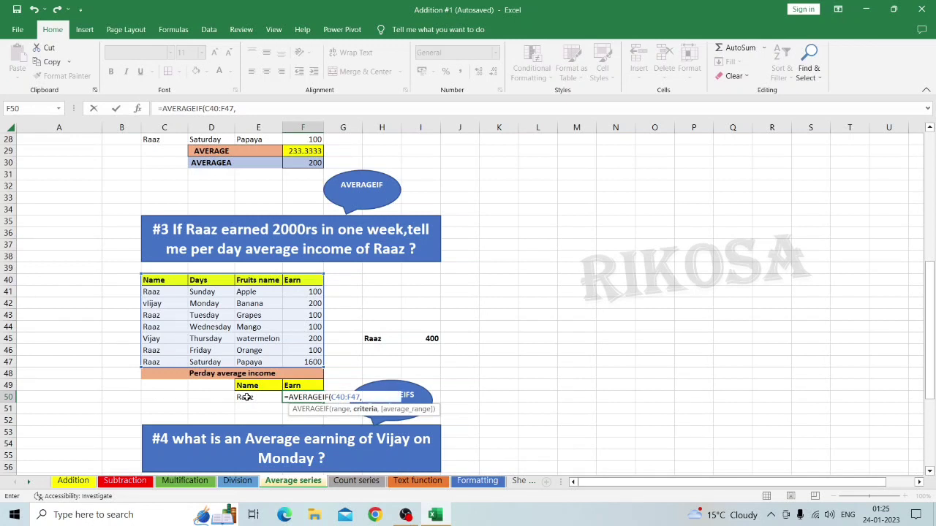
pyautogui.click(246, 397)
pyautogui.write(',')
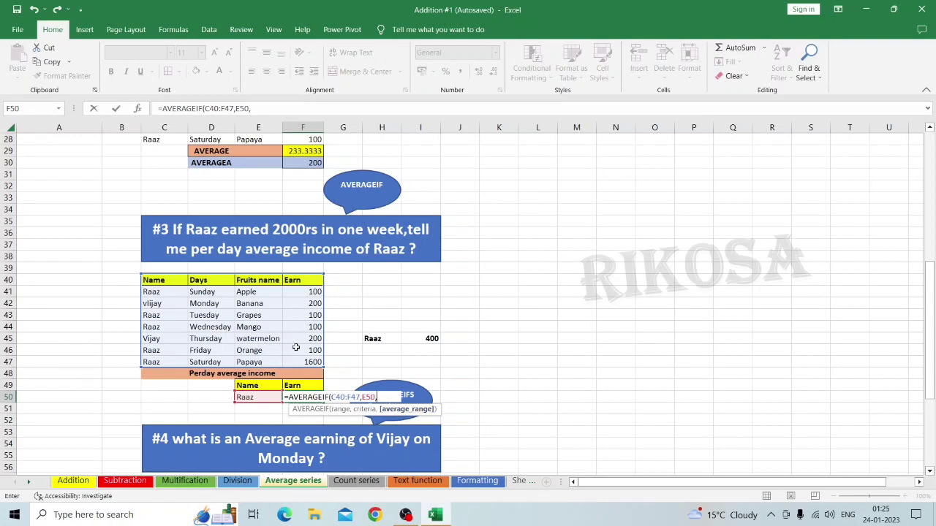
pyautogui.click(297, 281)
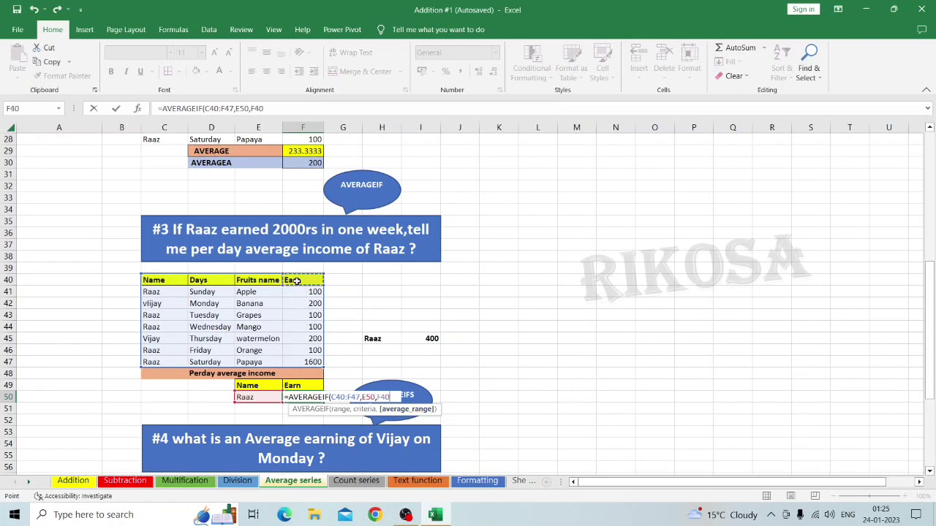
pyautogui.hotkey('ctrl', 'shift', 'Down')
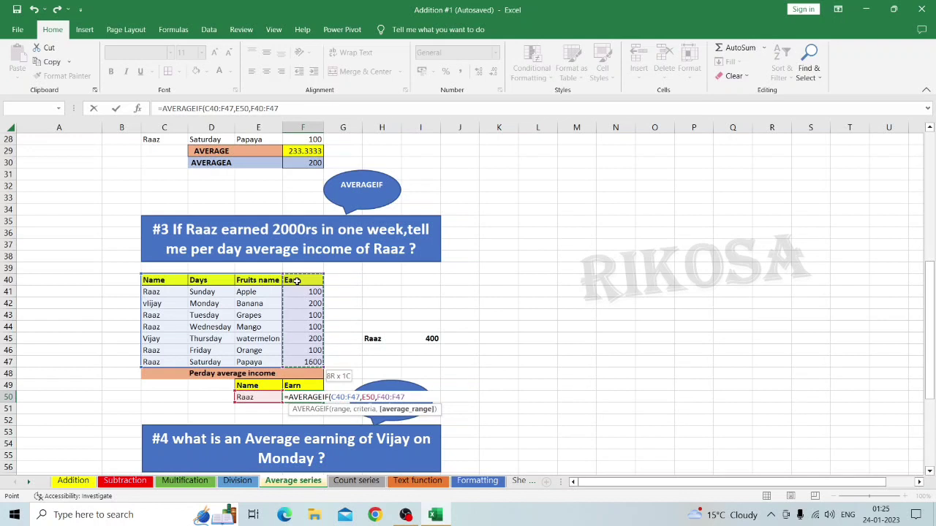
pyautogui.write(')')
pyautogui.press('Return')
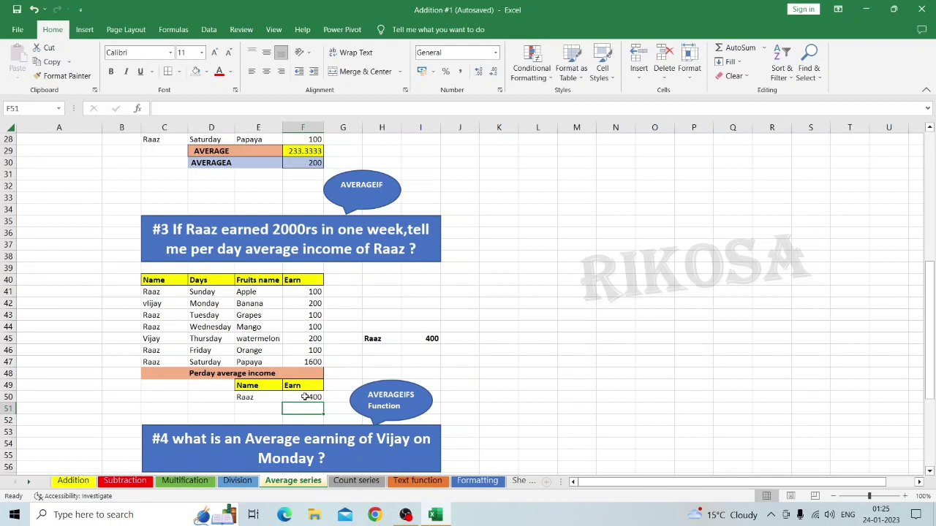
# - Replace the criteria name in E50 with the Thursday row's name copied from C45
pyautogui.click(262, 404)
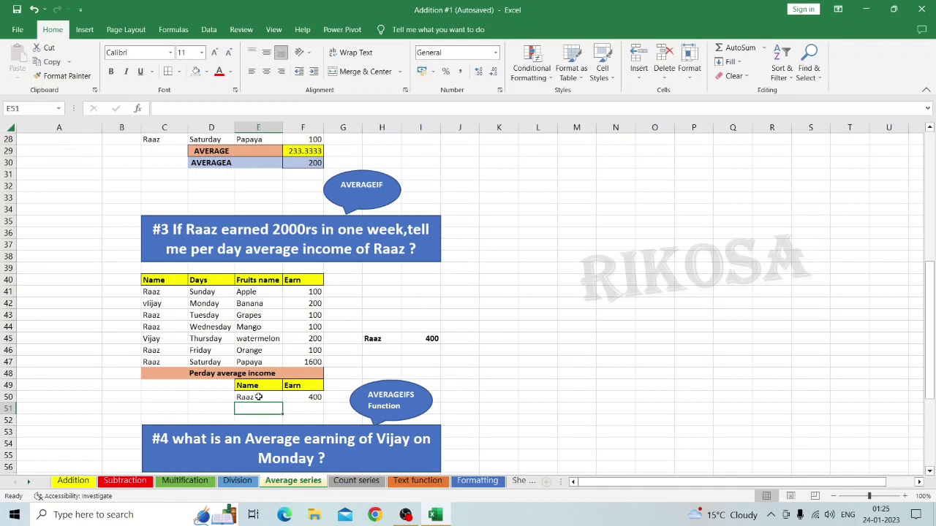
pyautogui.click(258, 397)
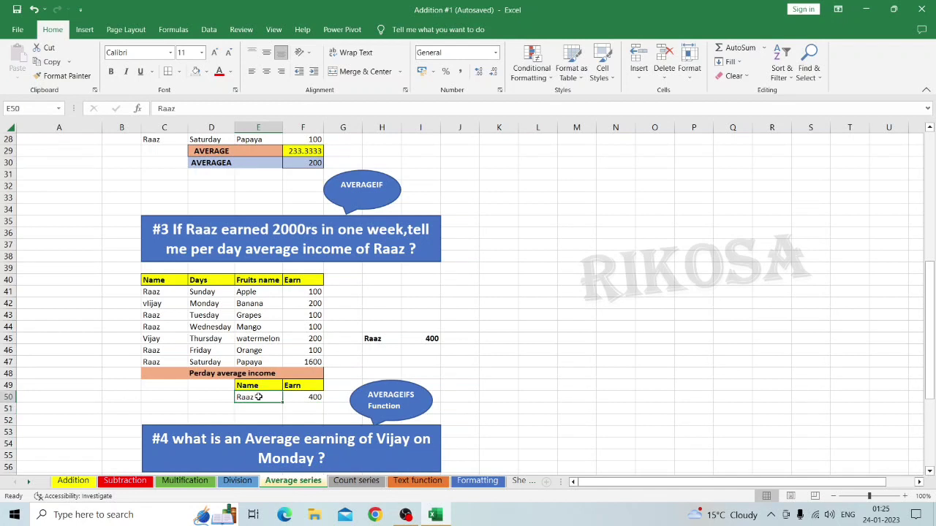
pyautogui.click(156, 339)
pyautogui.hotkey('ctrl', 'c')
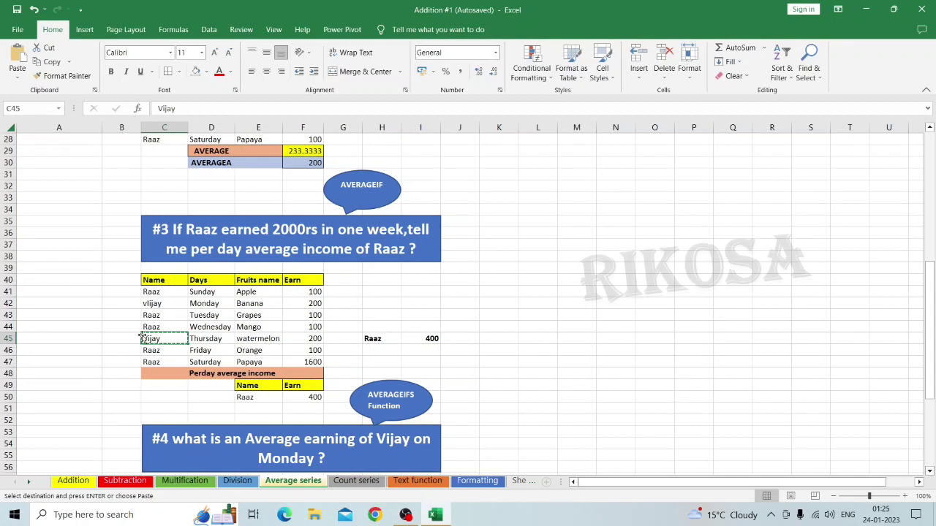
pyautogui.click(248, 396)
pyautogui.hotkey('ctrl', 'v')
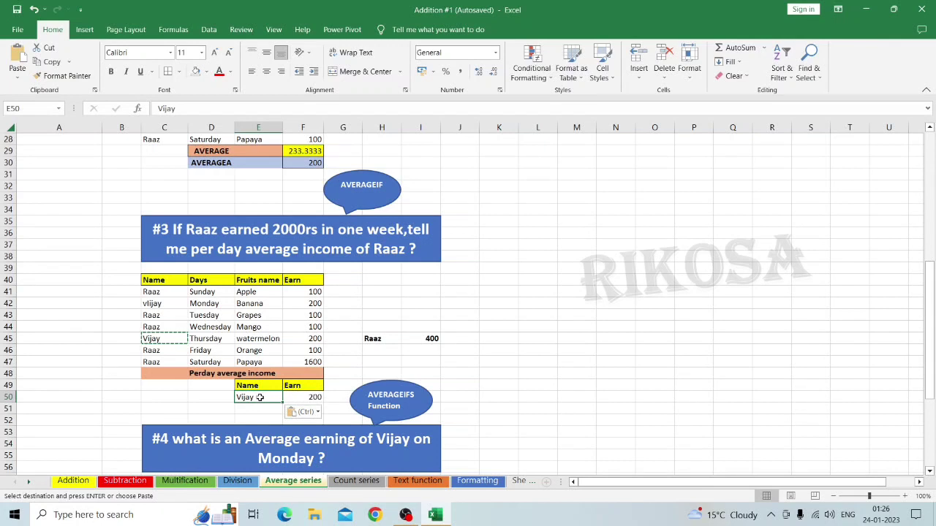
pyautogui.click(157, 336)
pyautogui.press('Escape')
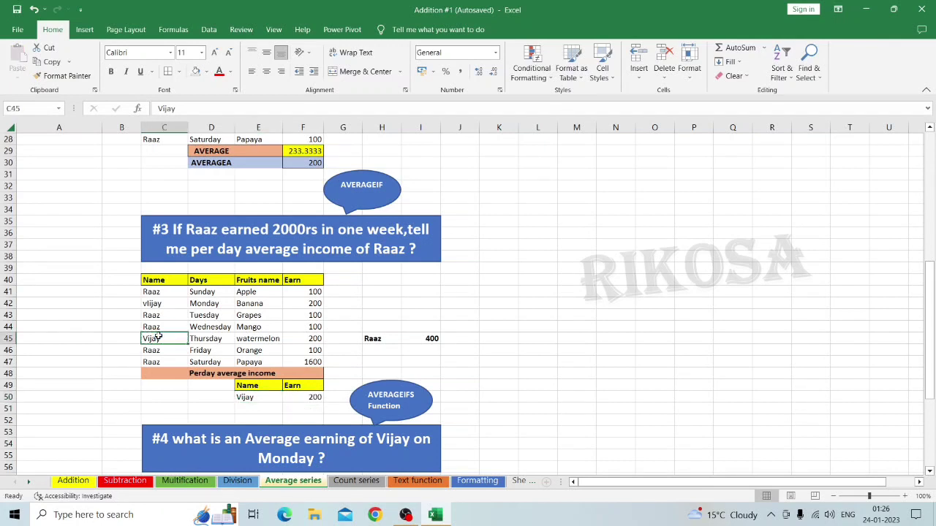
pyautogui.scroll(-5, 330, 388)
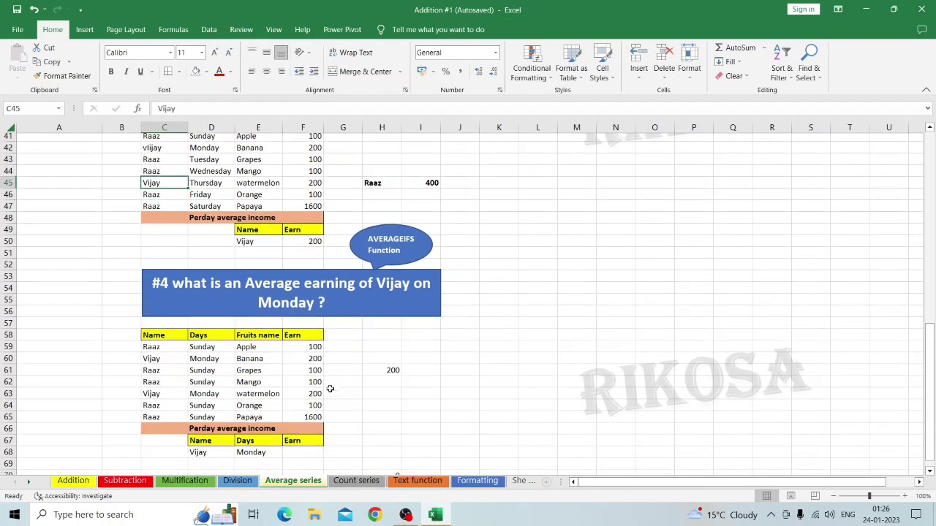
pyautogui.scroll(-1, 329, 388)
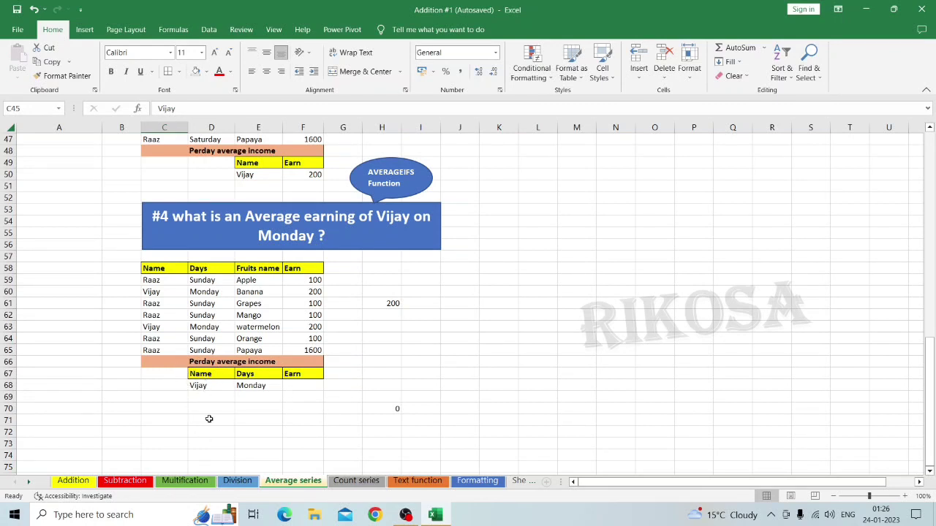
# - Start an AVERAGEIFS formula in F68 with the Earn column F58:F65 as the average range
pyautogui.click(304, 386)
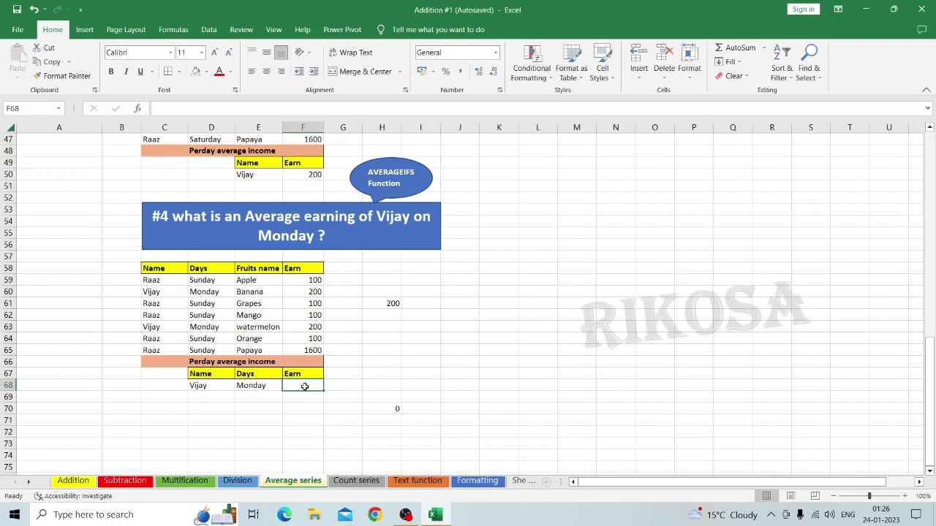
pyautogui.write('=')
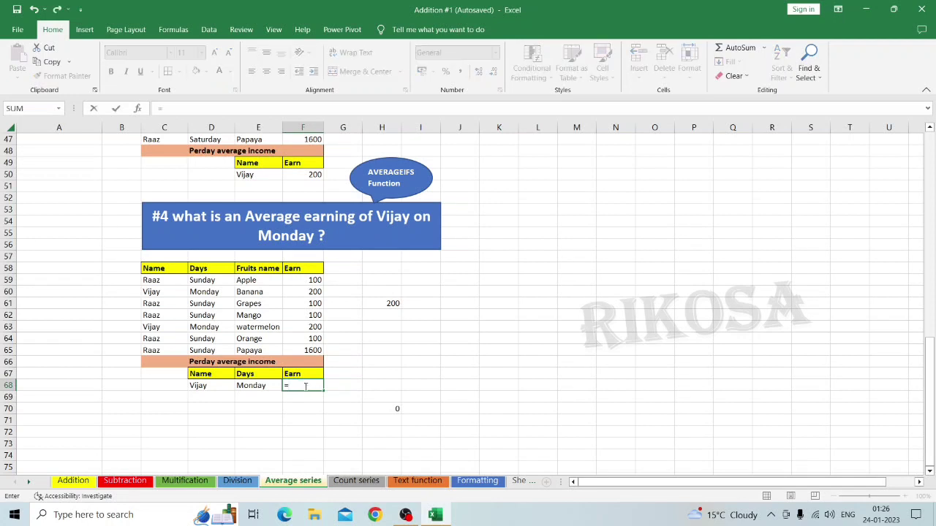
pyautogui.write('aver')
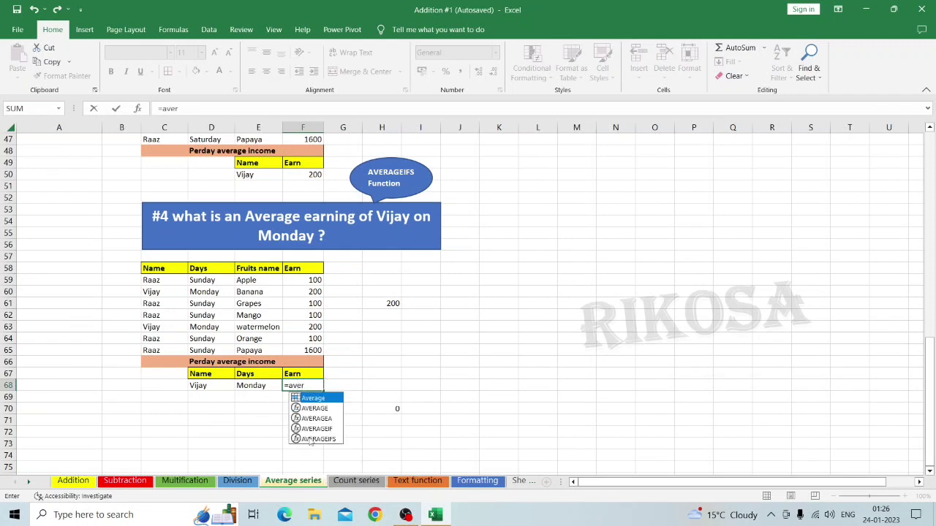
pyautogui.doubleClick(311, 439)
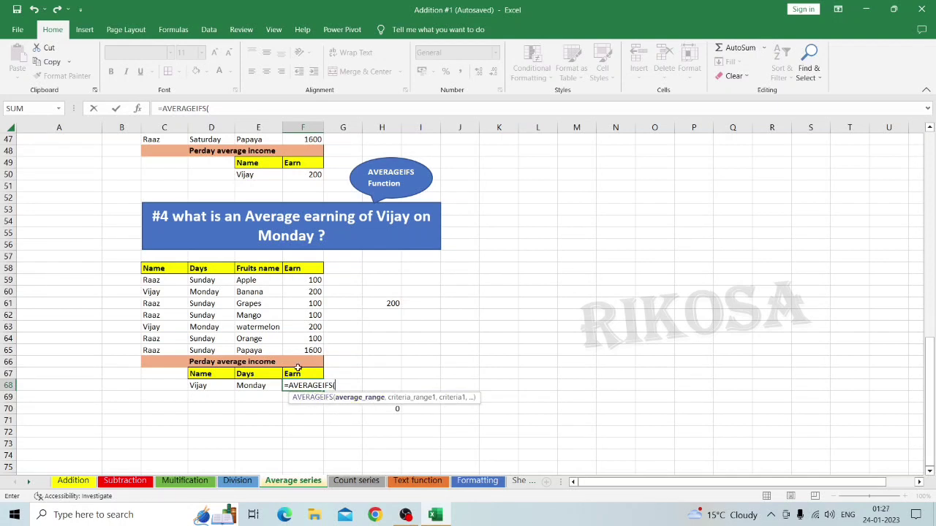
pyautogui.click(296, 269)
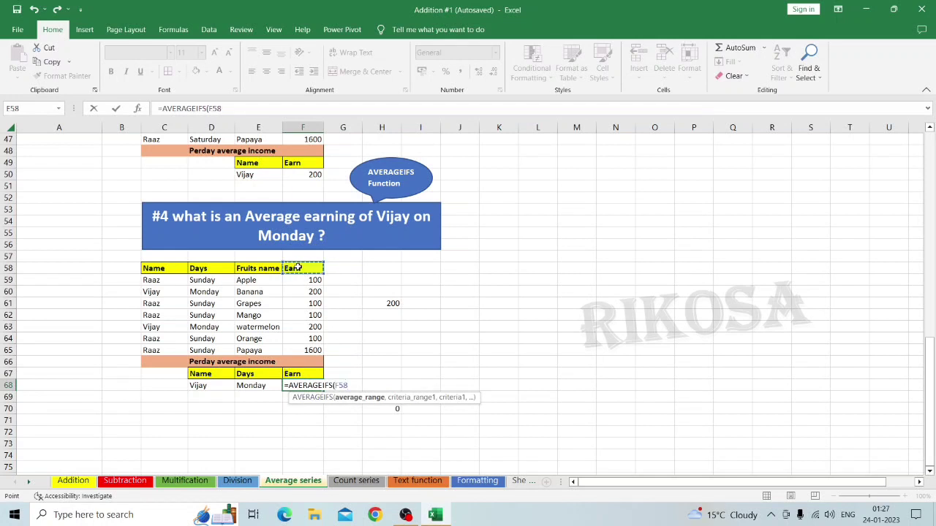
pyautogui.hotkey('ctrl', 'shift', 'Down')
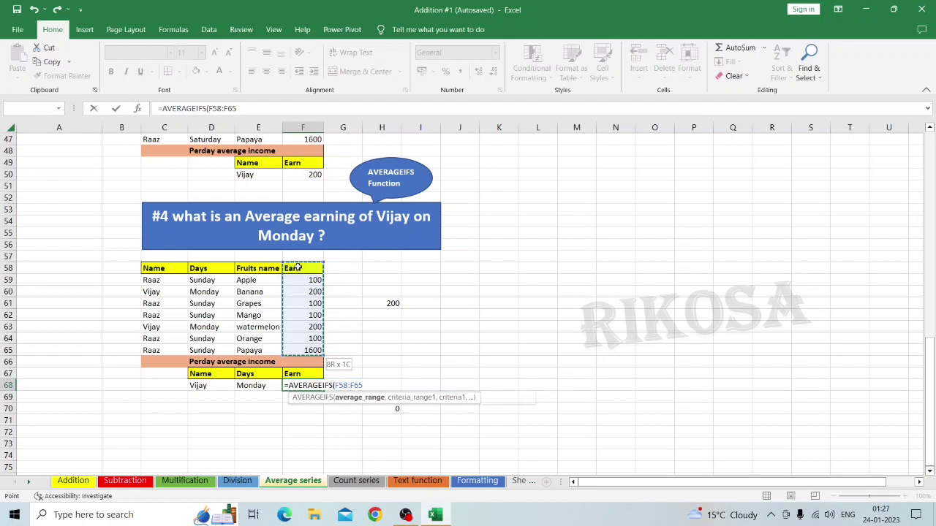
pyautogui.write(',')
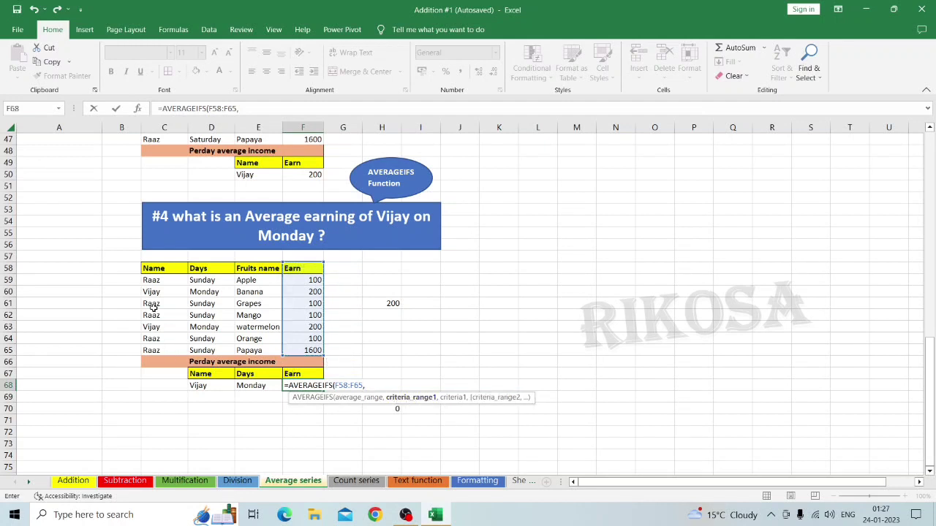
# - Add the Name column C58:C65 as the first criteria range, with D68 as its criterion
pyautogui.click(148, 269)
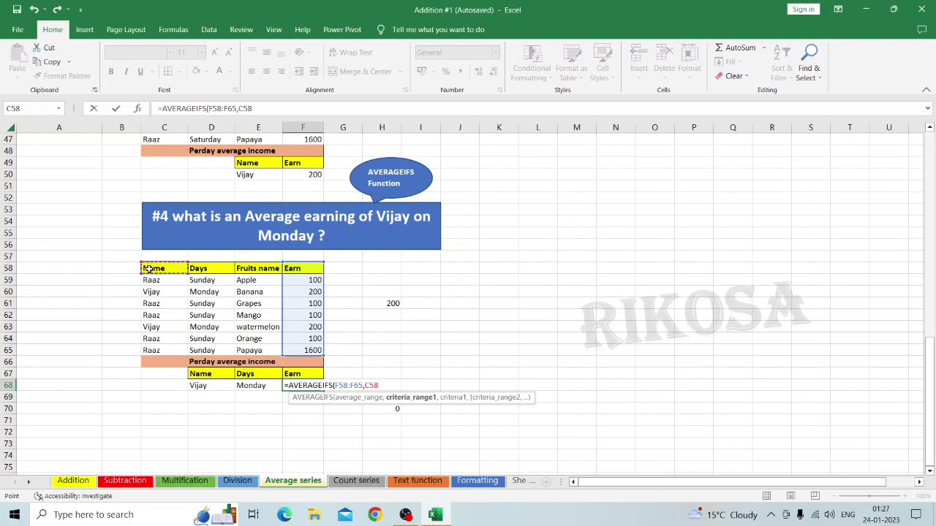
pyautogui.moveTo(148, 269)
pyautogui.mouseDown()
pyautogui.moveTo(149, 362)
pyautogui.moveTo(136, 361)
pyautogui.mouseUp()
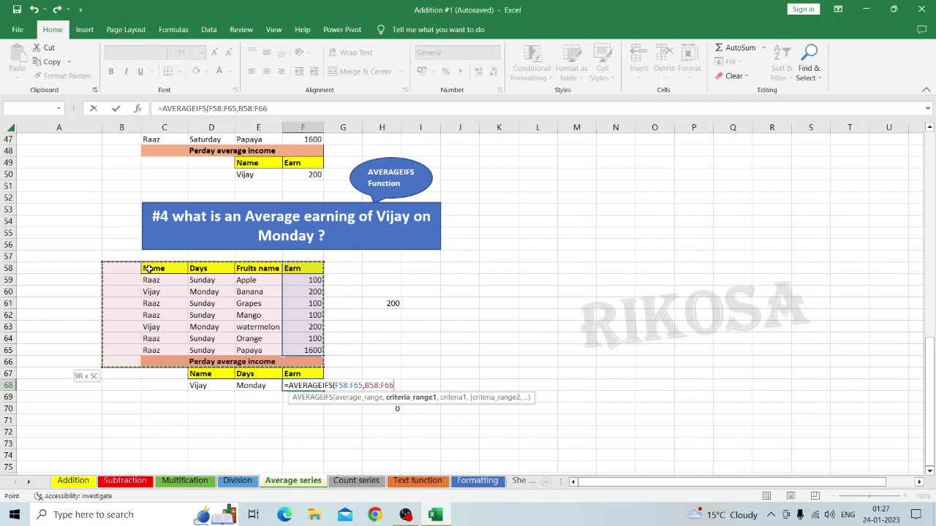
pyautogui.moveTo(153, 269)
pyautogui.mouseDown()
pyautogui.moveTo(153, 362)
pyautogui.moveTo(153, 350)
pyautogui.mouseUp()
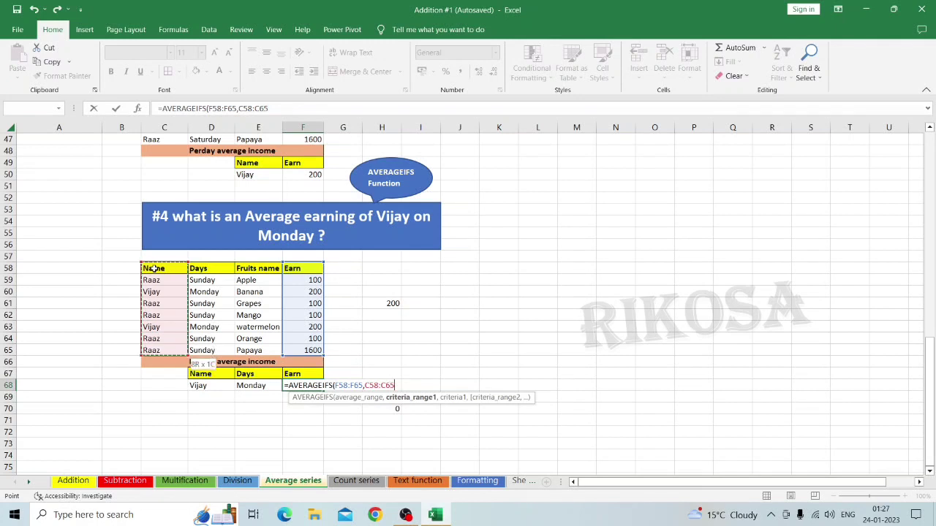
pyautogui.write(',')
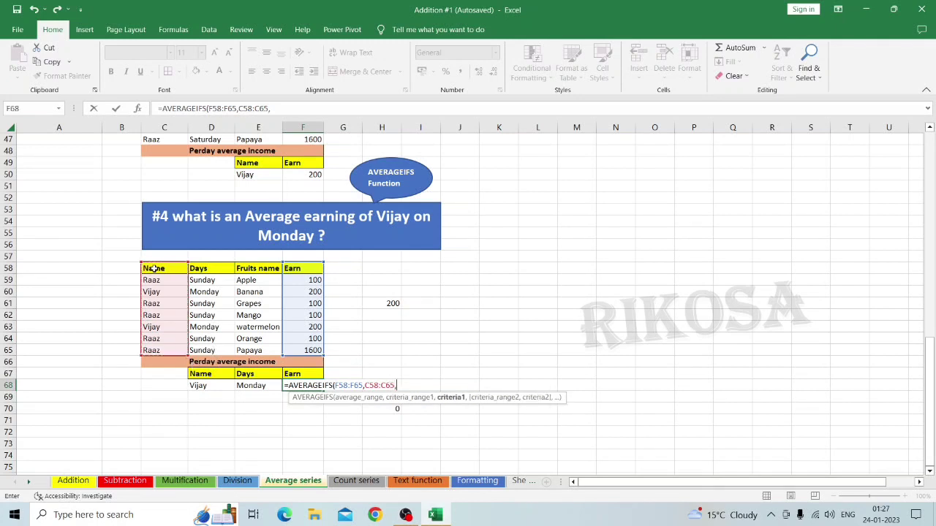
pyautogui.click(213, 385)
pyautogui.write(',')
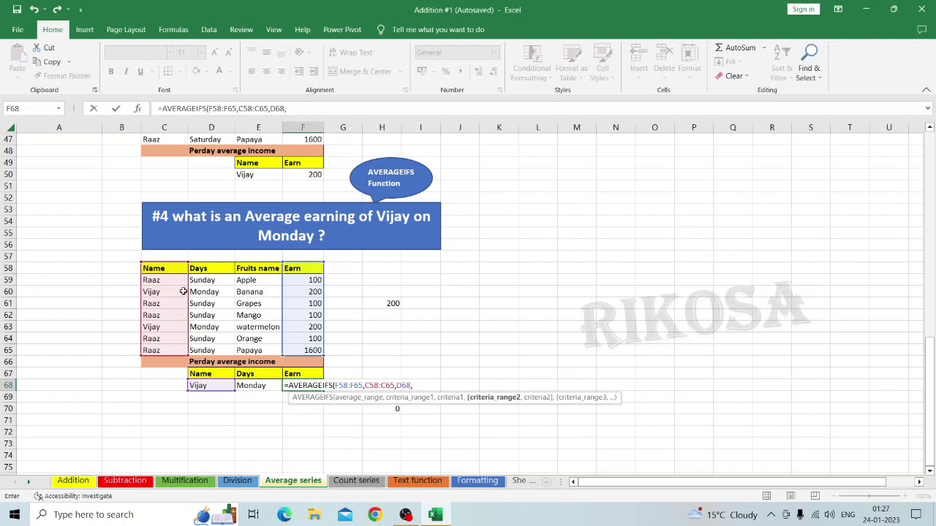
# - Add the Days column D58:D65 as the second criteria range with E68 as its criterion, and complete the formula
pyautogui.click(197, 268)
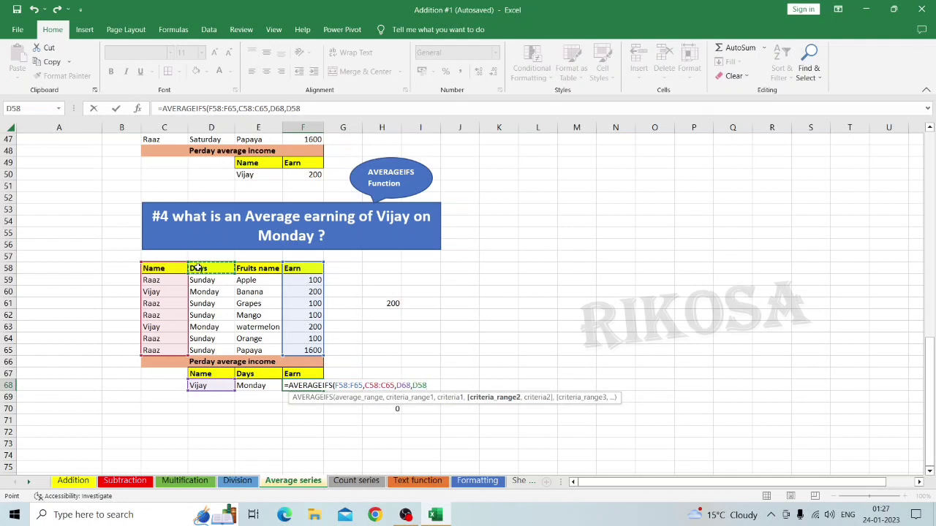
pyautogui.moveTo(197, 268); pyautogui.dragTo(197, 350)
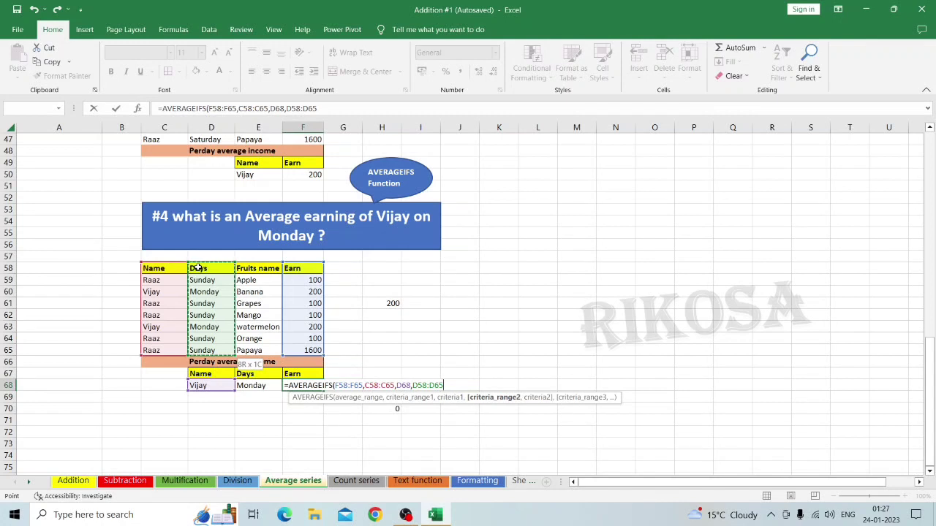
pyautogui.write(',')
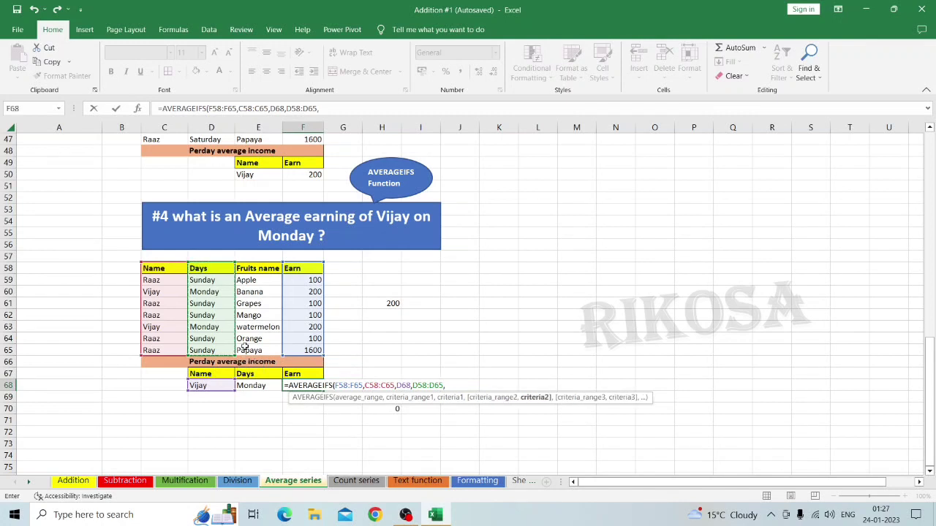
pyautogui.click(251, 386)
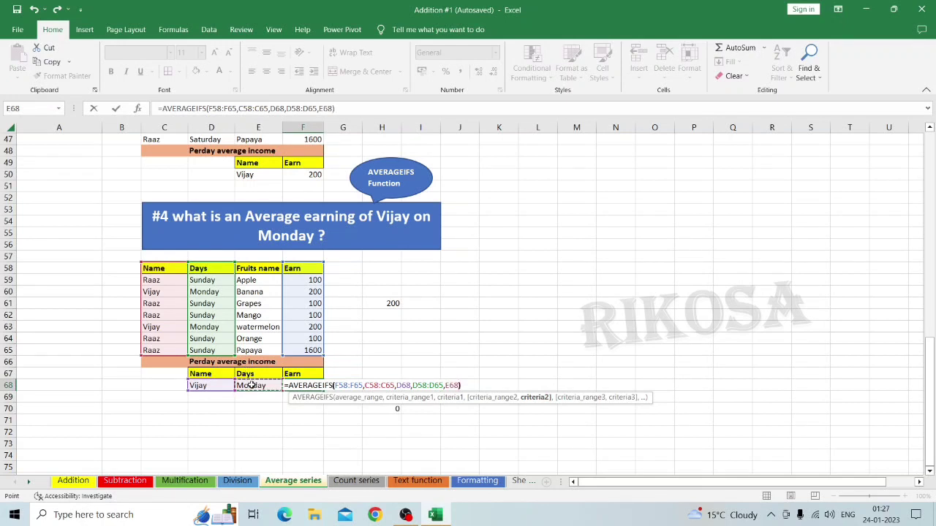
pyautogui.write(')')
pyautogui.press('Return')
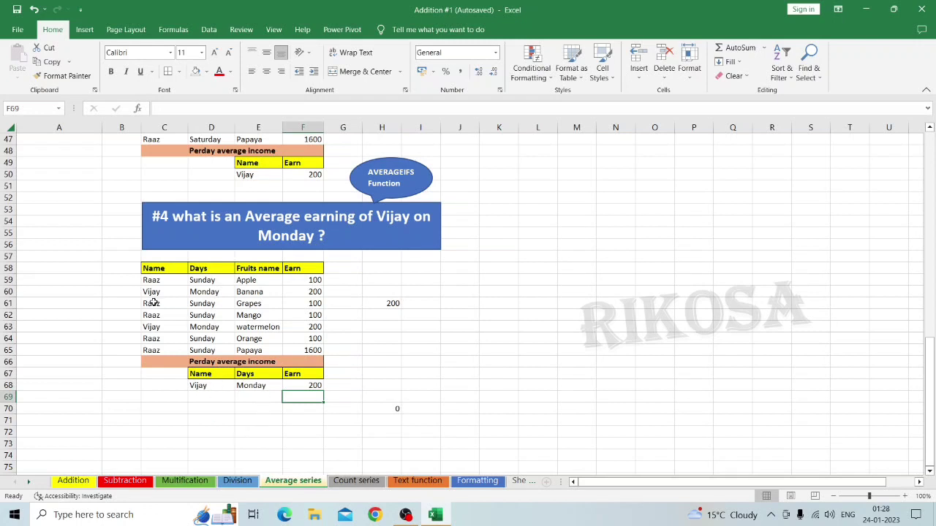
# - Check the Monday earnings in F63 and F60 against the result in F68, and review that cell's AVERAGEIFS arguments
pyautogui.click(301, 327)
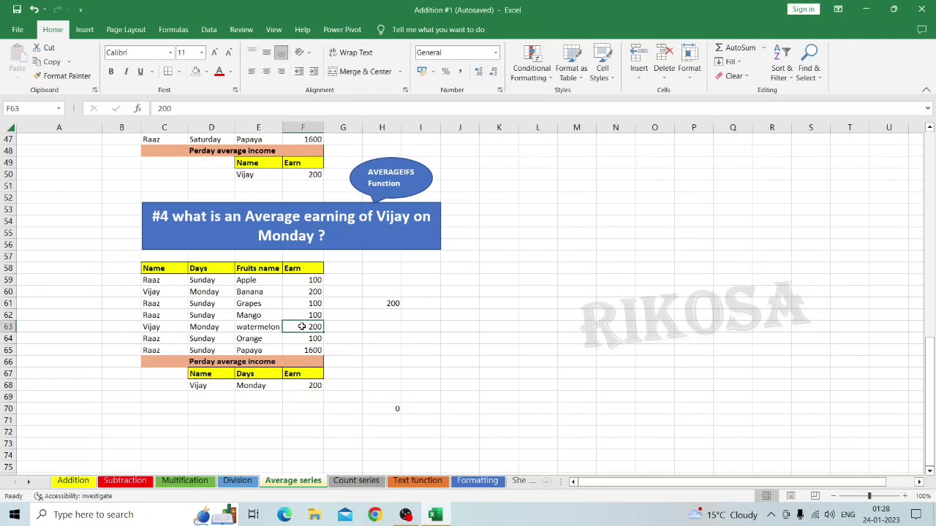
pyautogui.click(299, 289)
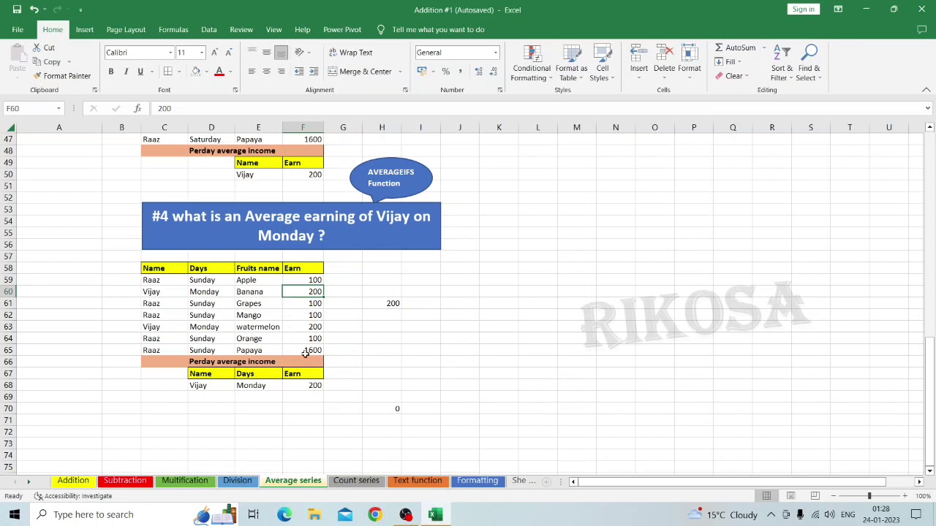
pyautogui.click(304, 388)
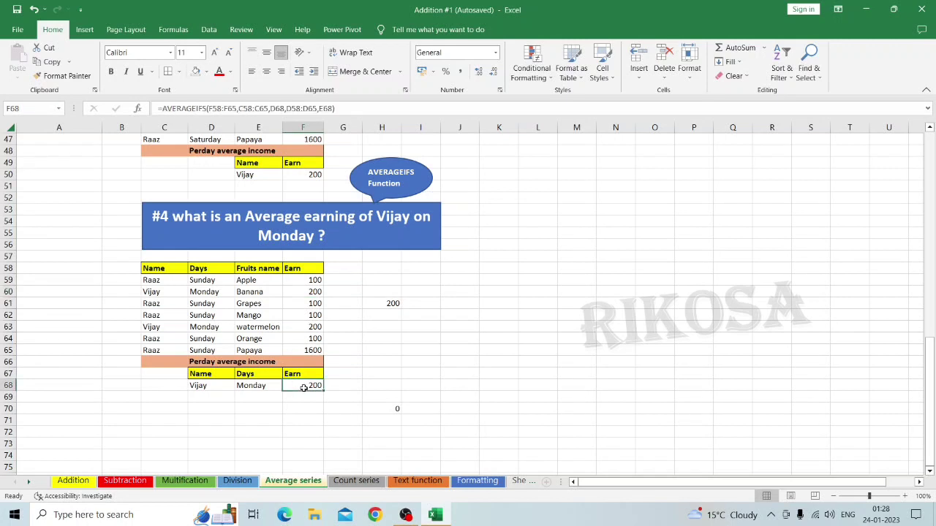
pyautogui.doubleClick(304, 387)
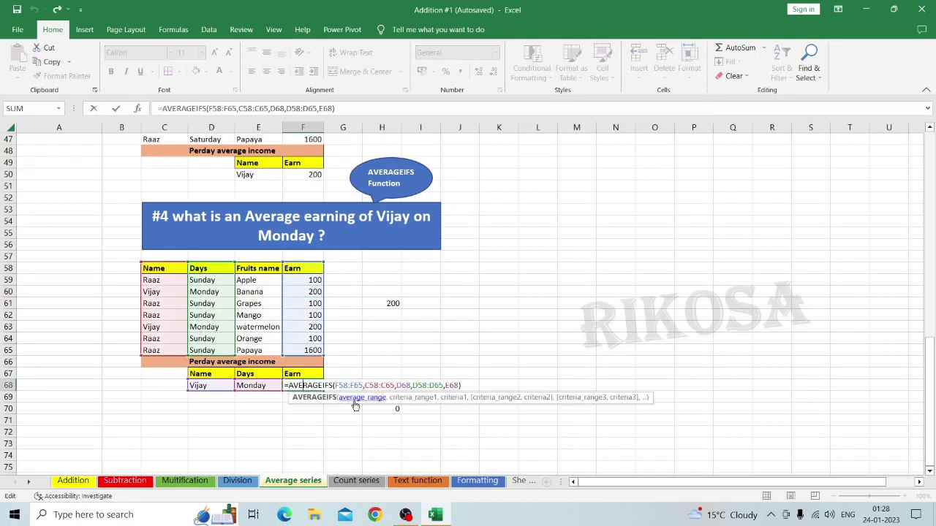
pyautogui.press('Return')
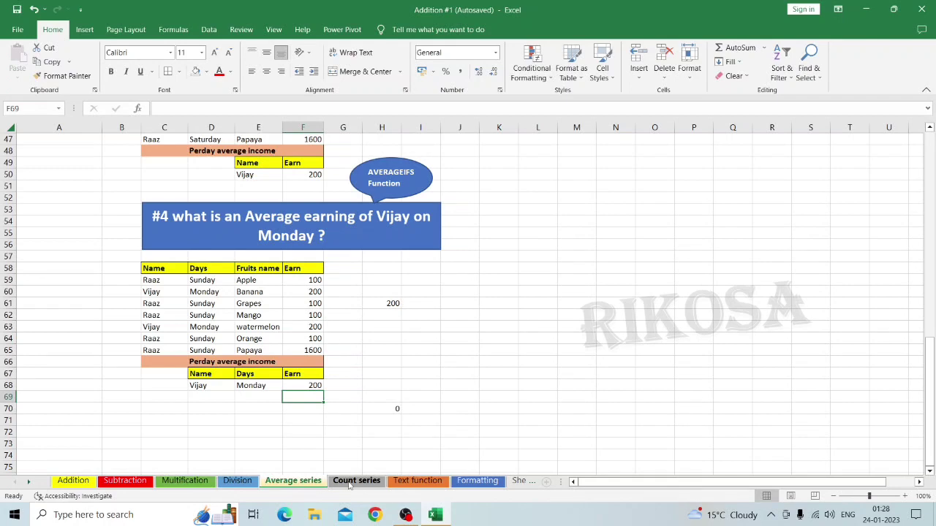
# - Go to the Count series sheet and clear the existing COUNT formula from F18 below the first table
pyautogui.click(356, 481)
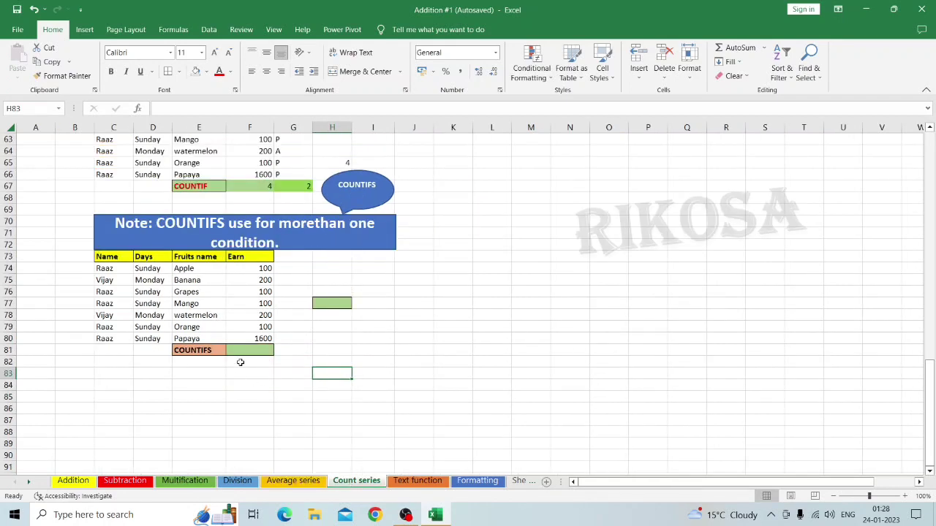
pyautogui.scroll(20, 241, 363)
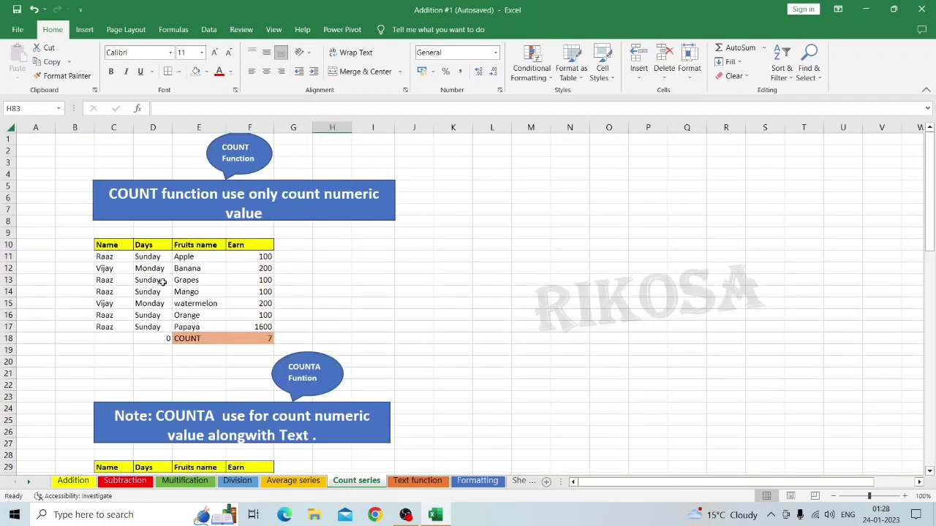
pyautogui.click(247, 344)
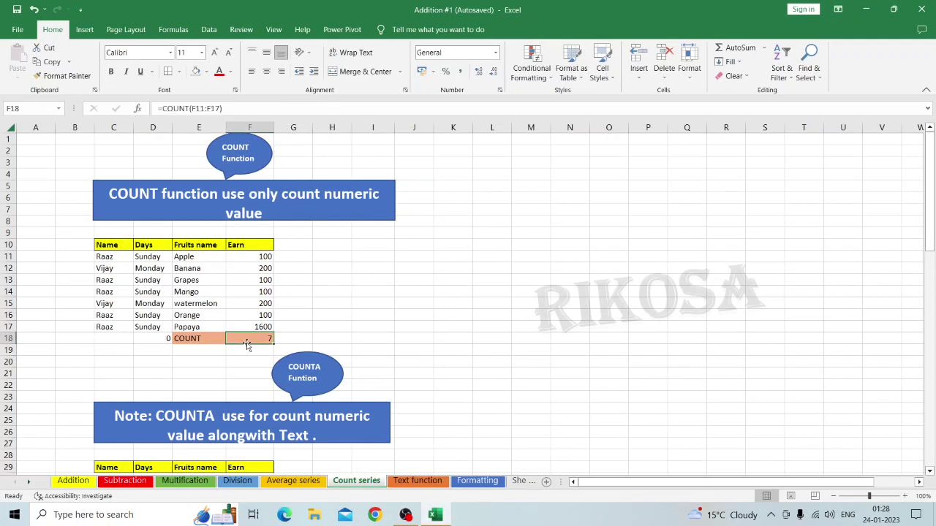
pyautogui.doubleClick(247, 344)
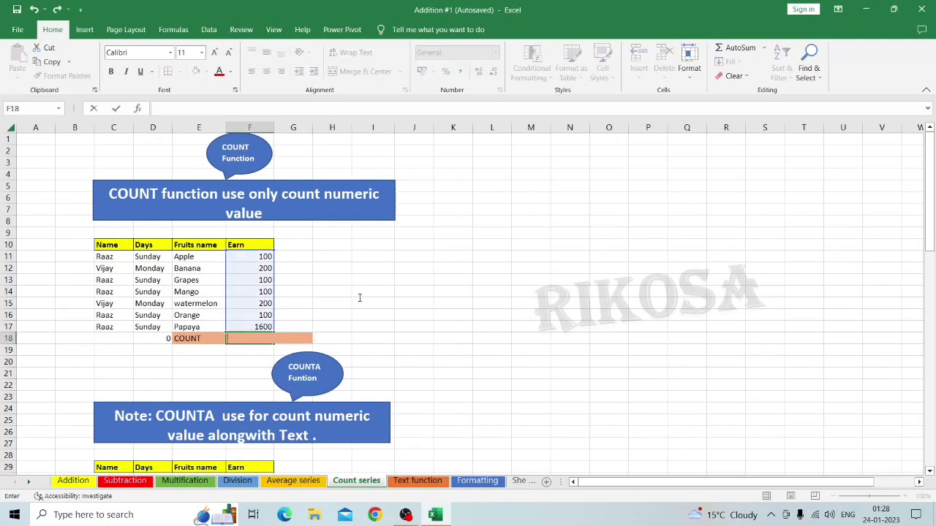
pyautogui.press('Return')
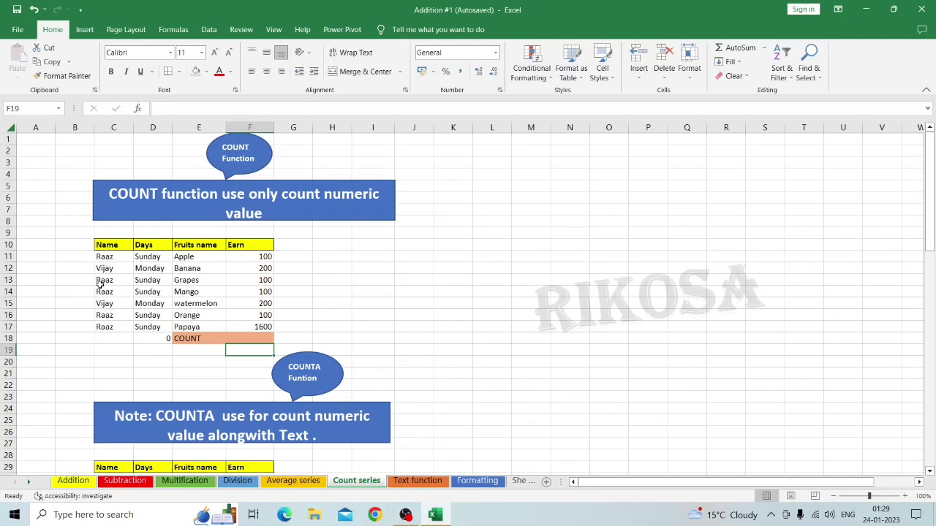
# - Enter a COUNT formula in F18 that counts the Earn values in F11:F17
pyautogui.click(239, 259)
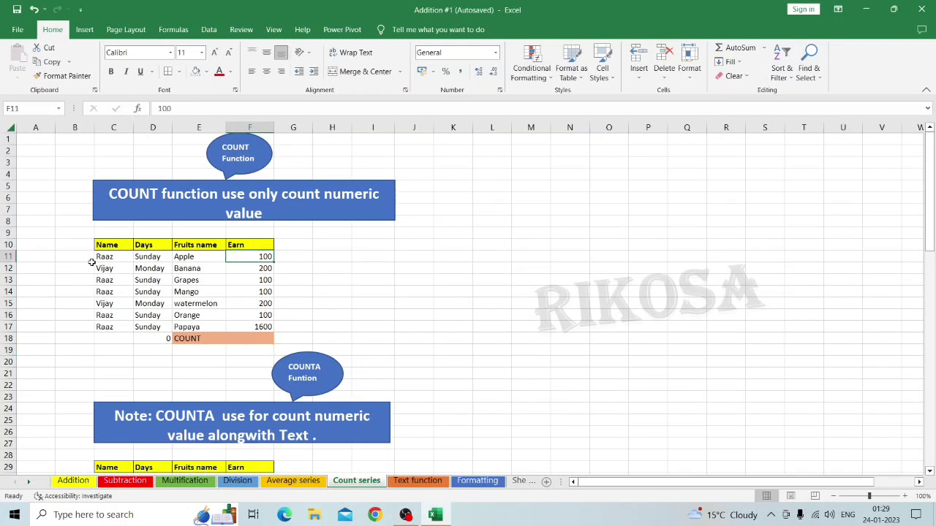
pyautogui.click(256, 335)
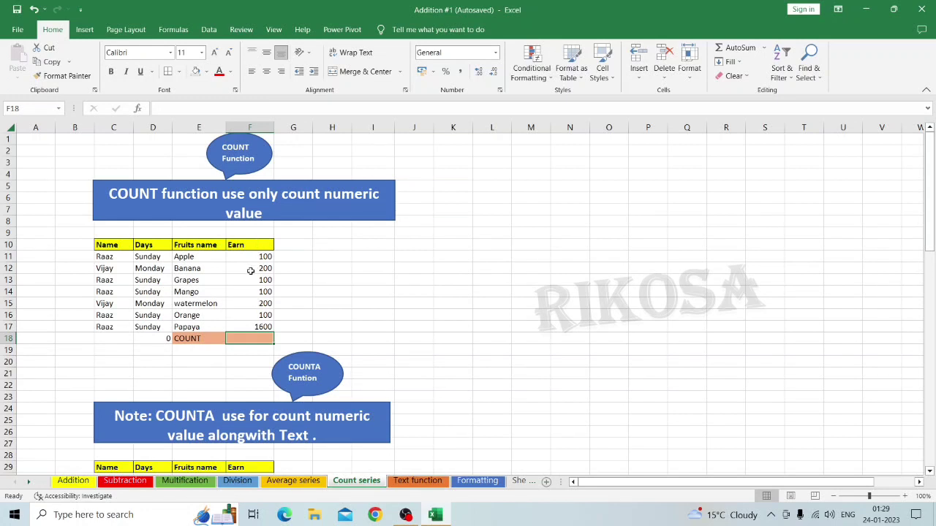
pyautogui.write('=')
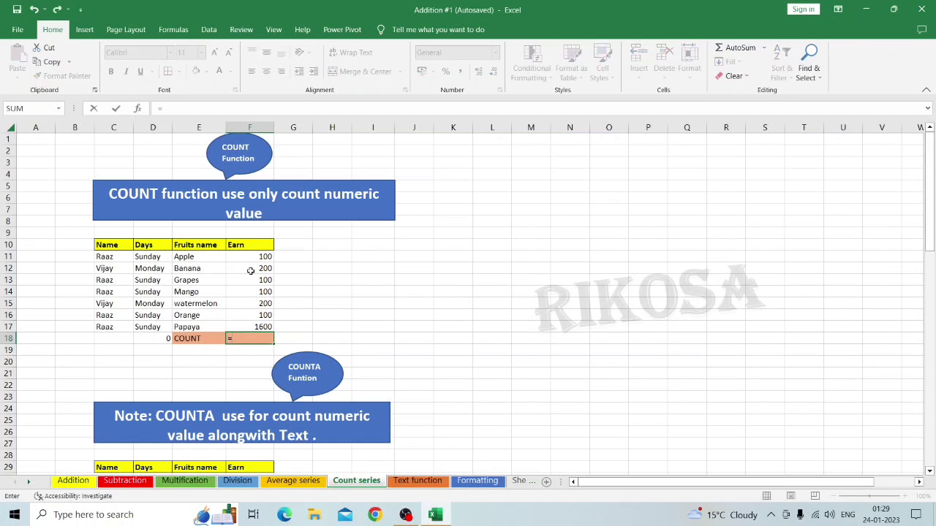
pyautogui.write('coun')
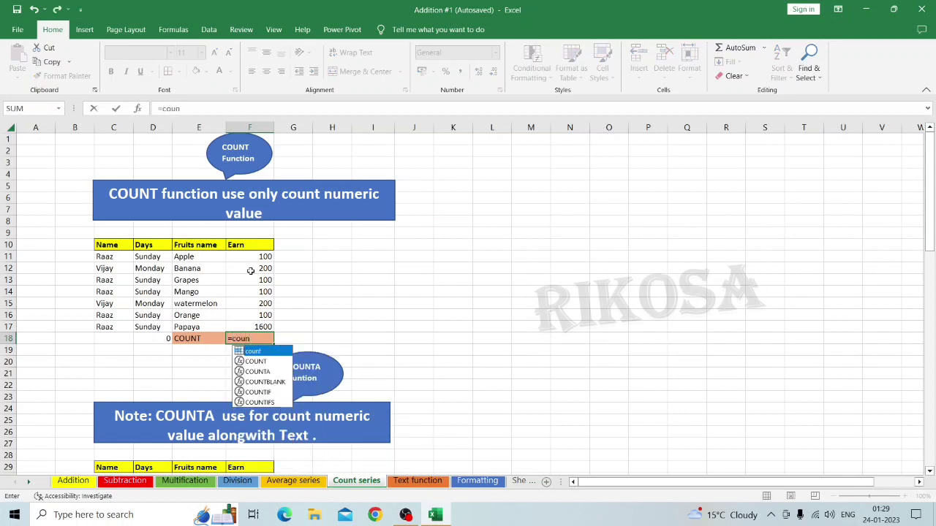
pyautogui.write('t(')
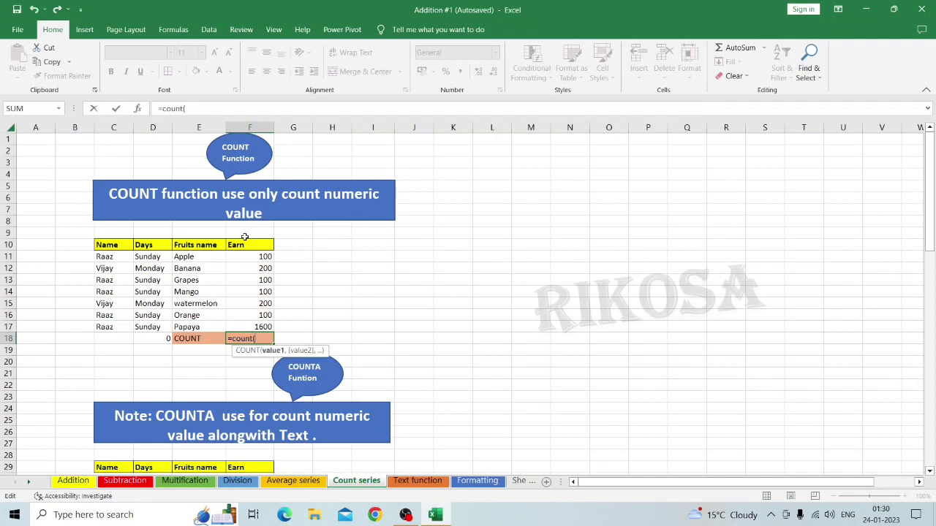
pyautogui.click(264, 257)
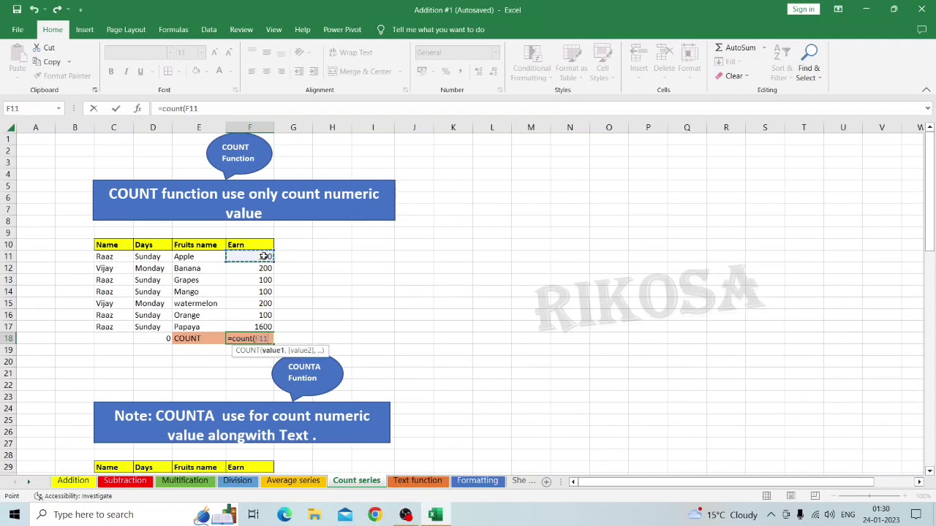
pyautogui.hotkey('shift', 'Down')
pyautogui.hotkey('shift', 'Down')
pyautogui.hotkey('shift', 'Down')
pyautogui.hotkey('shift', 'Down')
pyautogui.hotkey('shift', 'Down')
pyautogui.hotkey('shift', 'Down')
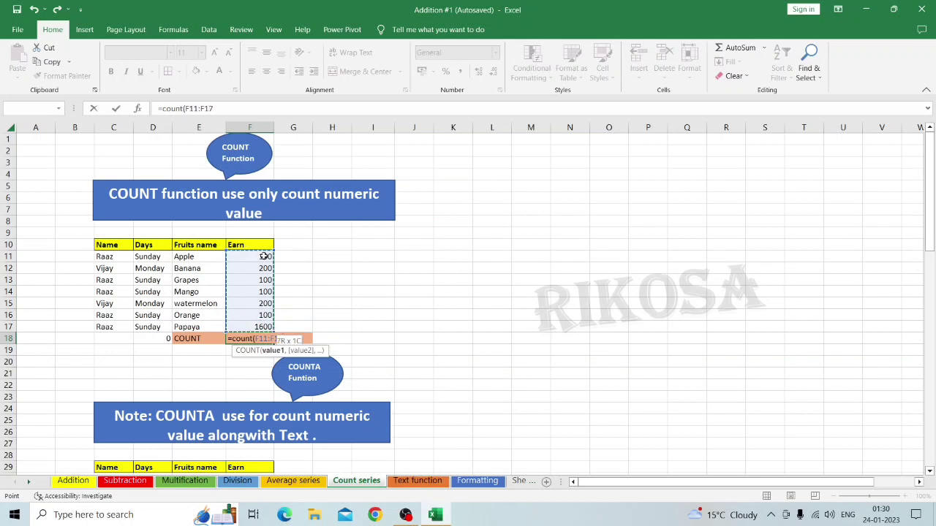
pyautogui.write(')')
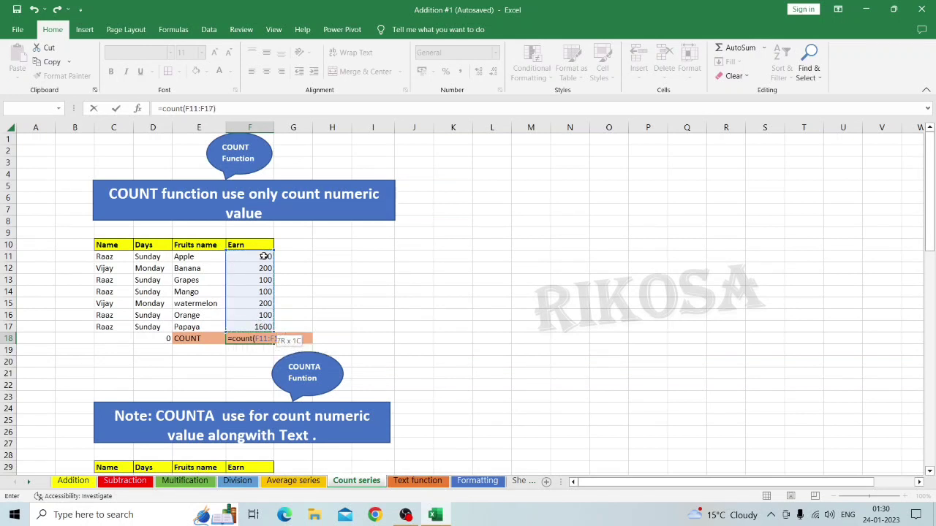
pyautogui.press('Return')
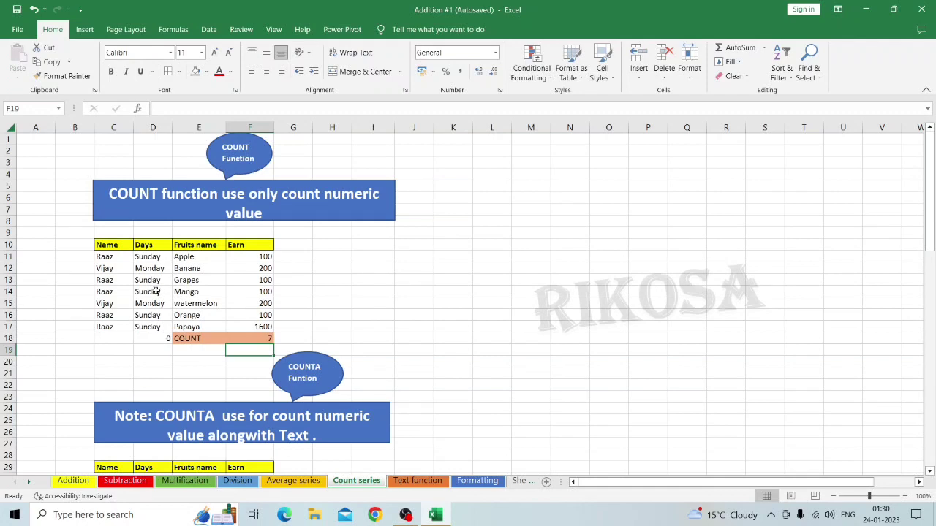
# - Clear the existing COUNTA formula from F37 below the second table
pyautogui.scroll(-3, 242, 316)
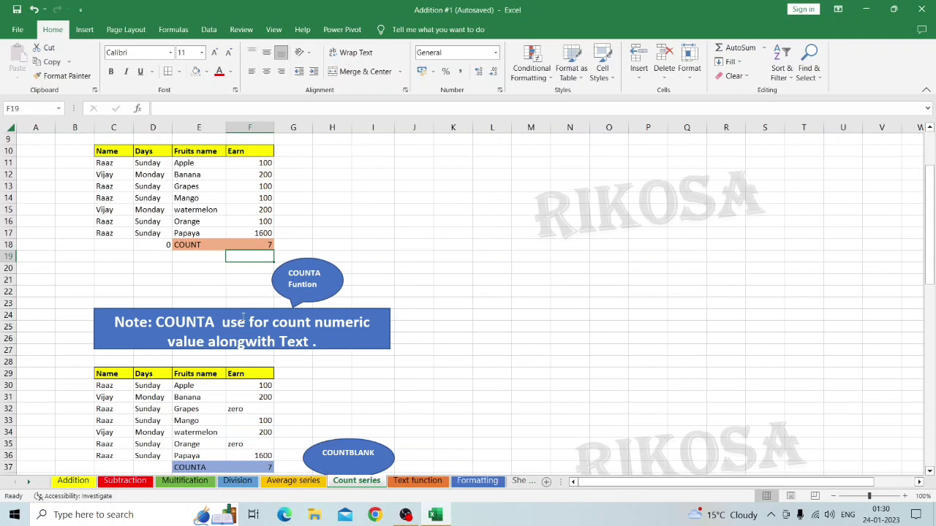
pyautogui.scroll(-4, 243, 316)
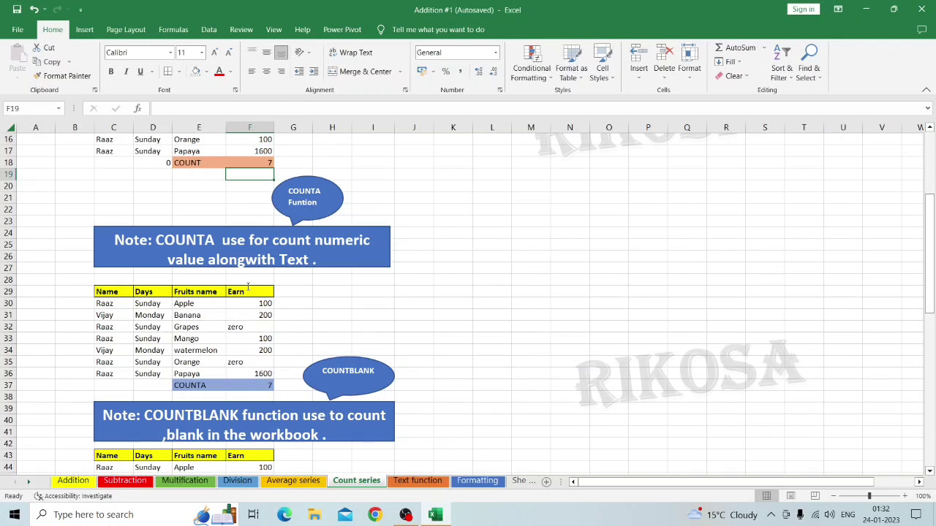
pyautogui.click(239, 387)
pyautogui.press('BackSpace')
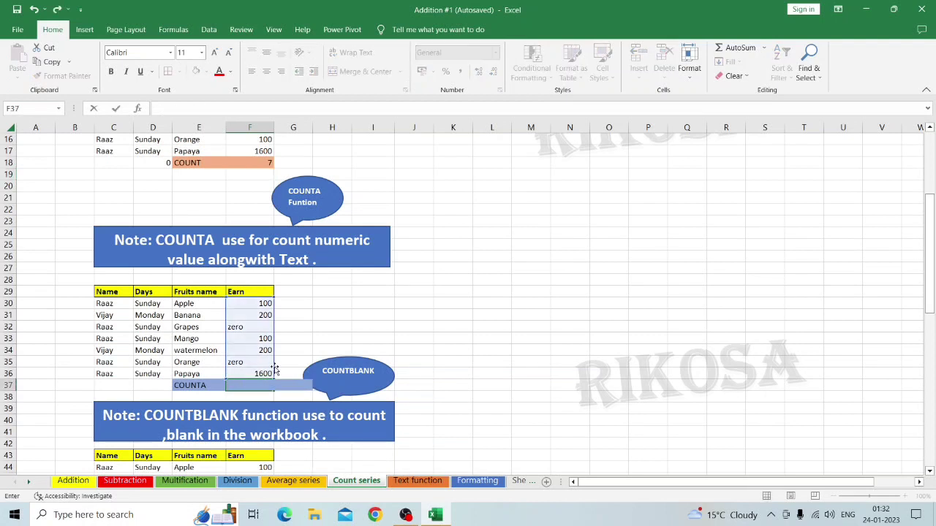
pyautogui.click(334, 307)
pyautogui.click(241, 386)
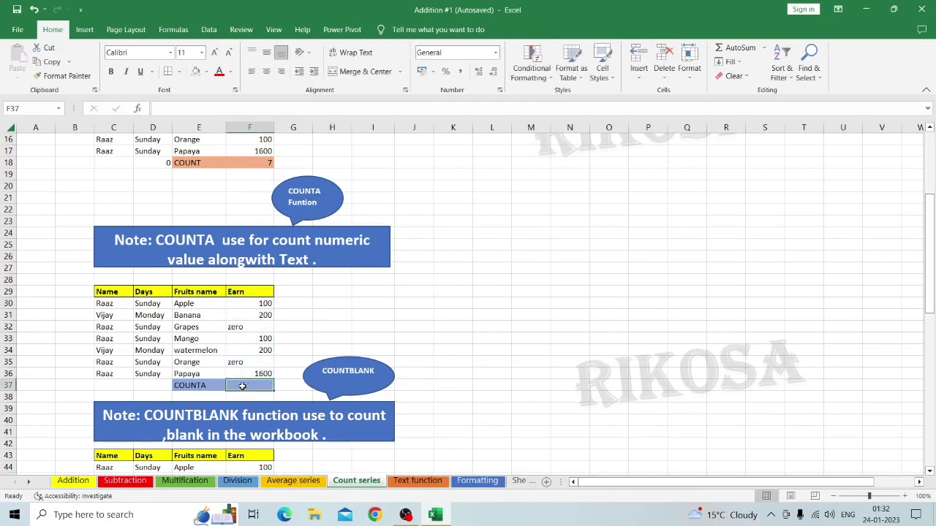
# - Enter a COUNTA formula in F37 that counts the numeric and text entries in the Earn range F30:F36
pyautogui.write('=')
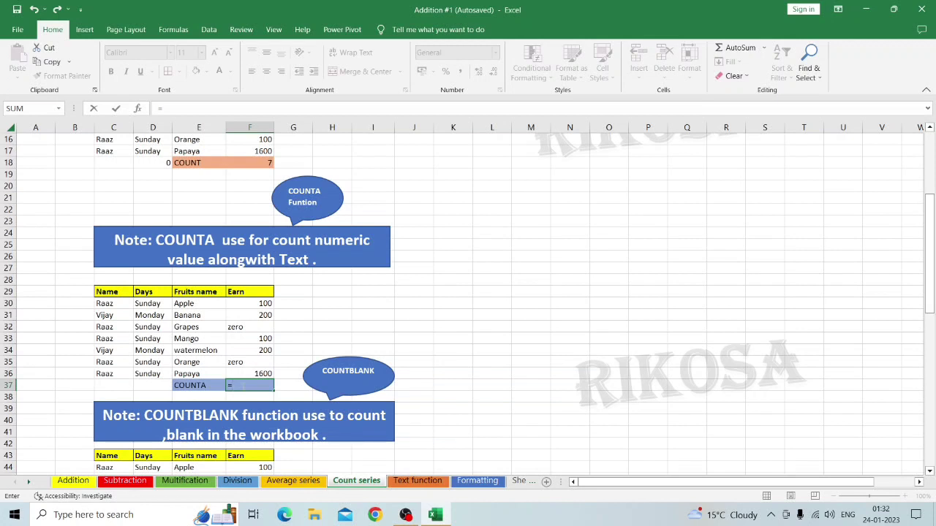
pyautogui.write('count')
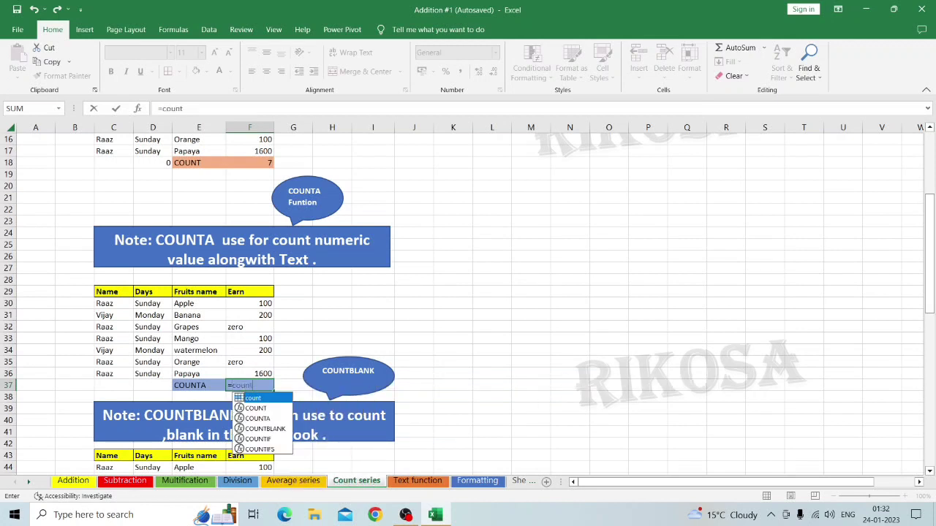
pyautogui.doubleClick(261, 418)
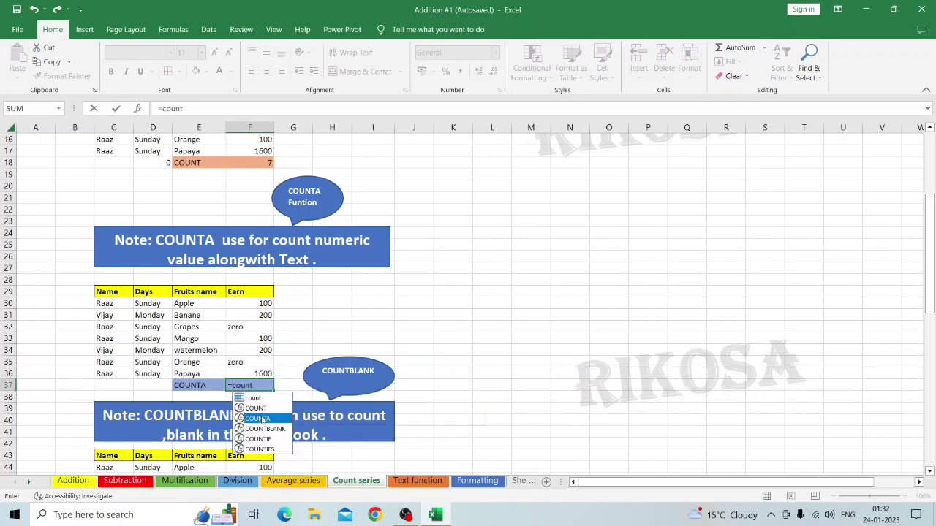
pyautogui.click(242, 302)
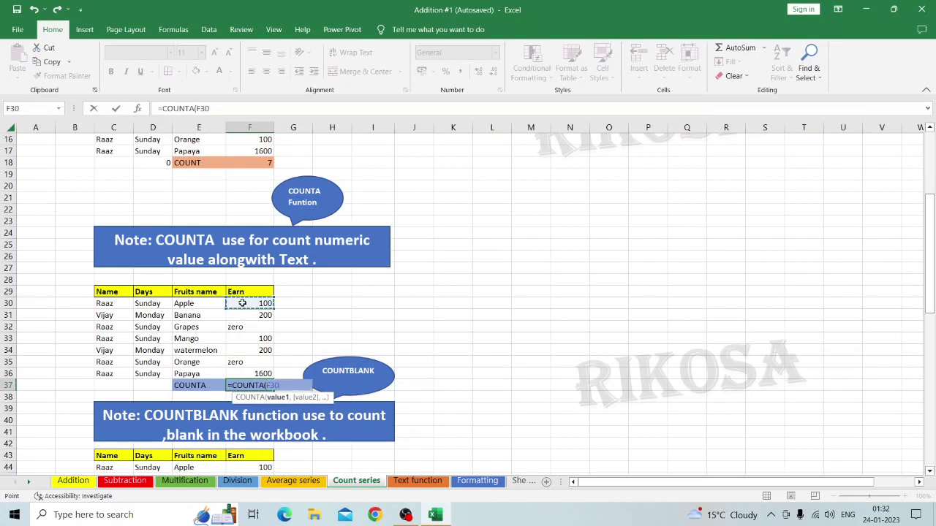
pyautogui.hotkey('ctrl', 'shift', 'Down')
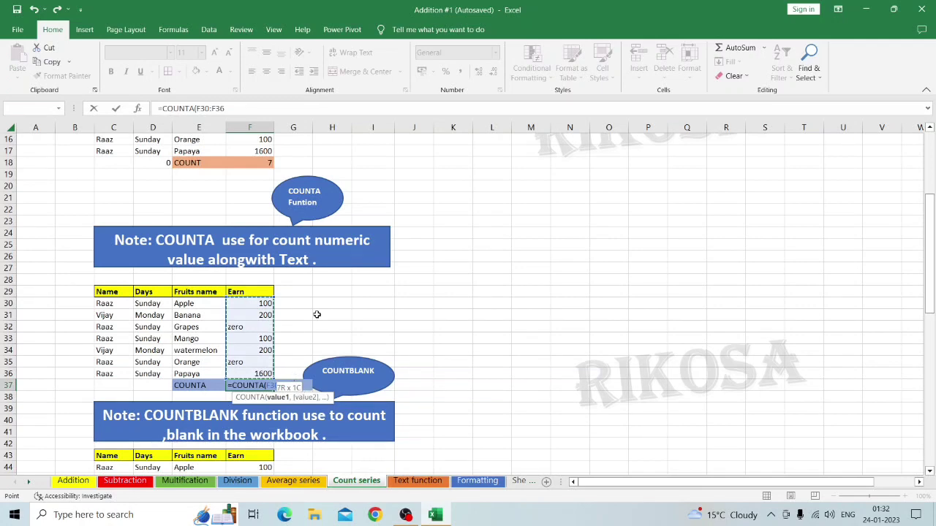
pyautogui.scroll(-2, 316, 315)
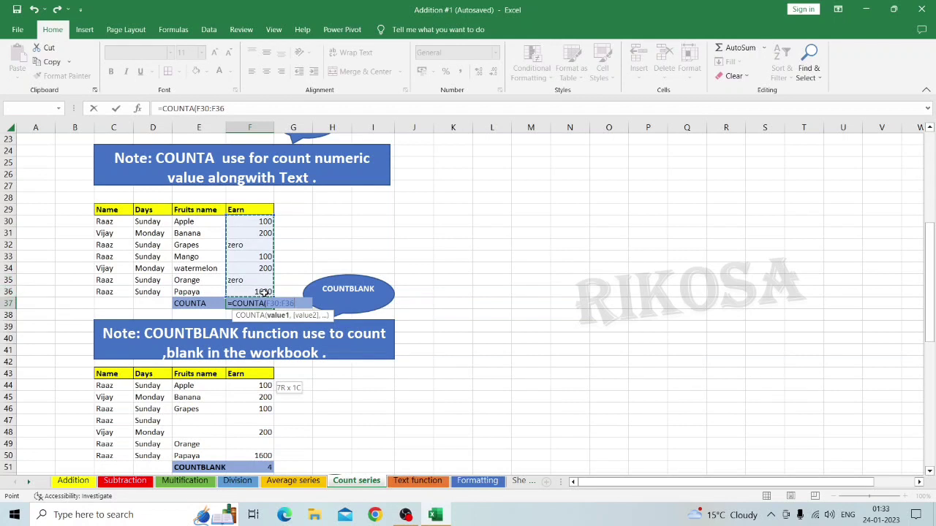
pyautogui.write(')')
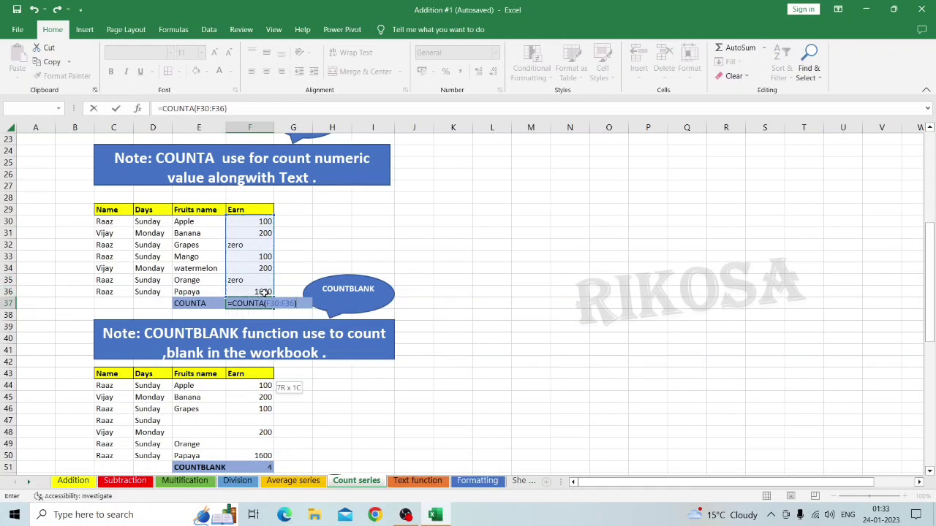
pyautogui.press('Return')
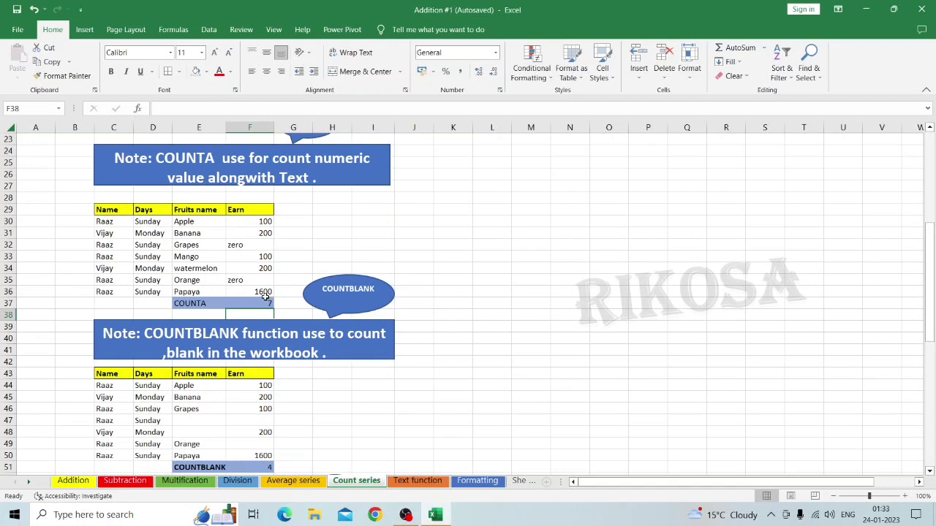
# - Clear the existing COUNTBLANK formula from F51 below the third table
pyautogui.scroll(-2, 265, 296)
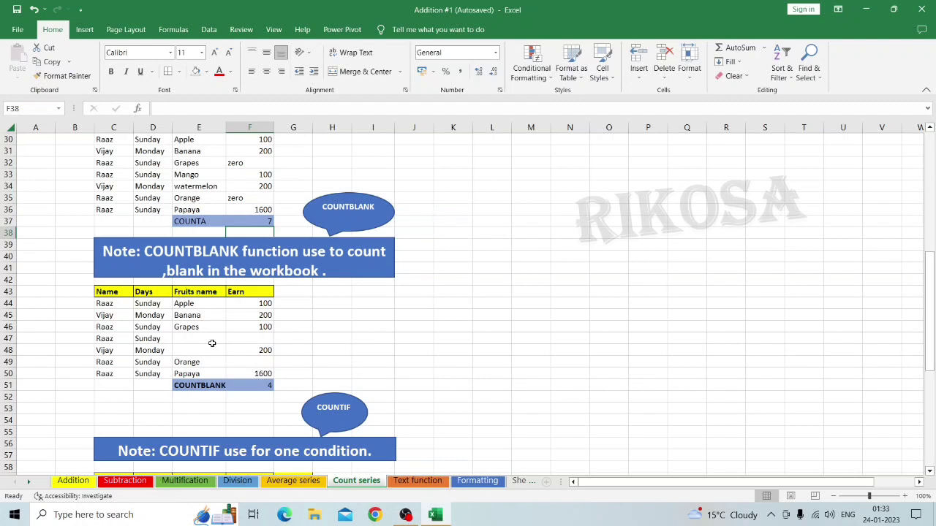
pyautogui.click(250, 385)
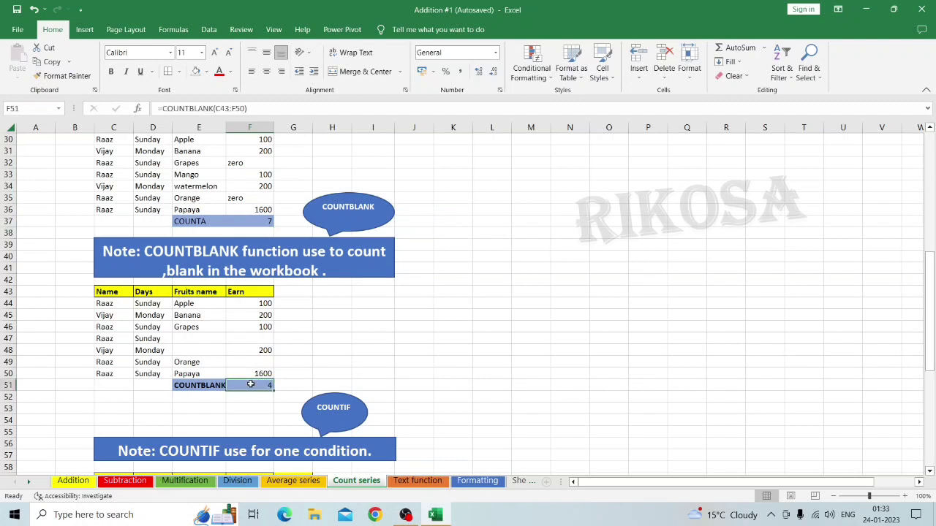
pyautogui.doubleClick(251, 385)
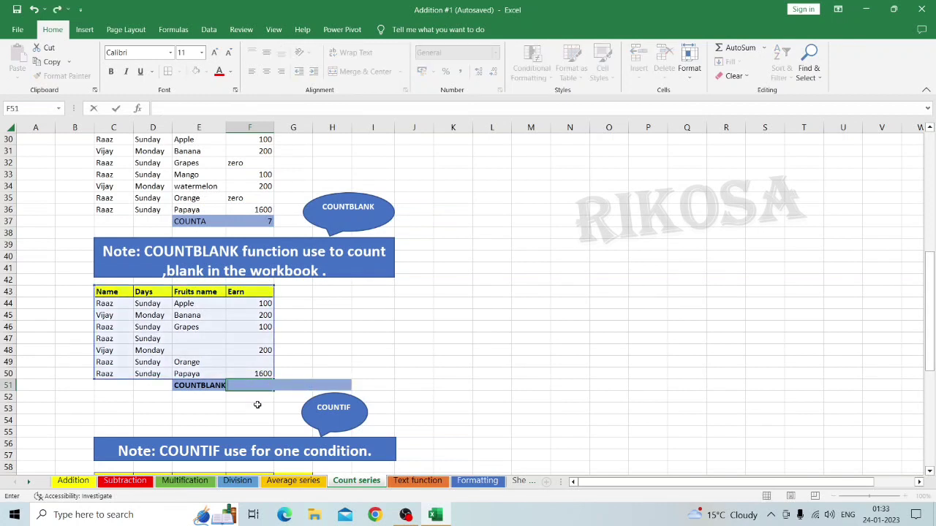
pyautogui.press('Return')
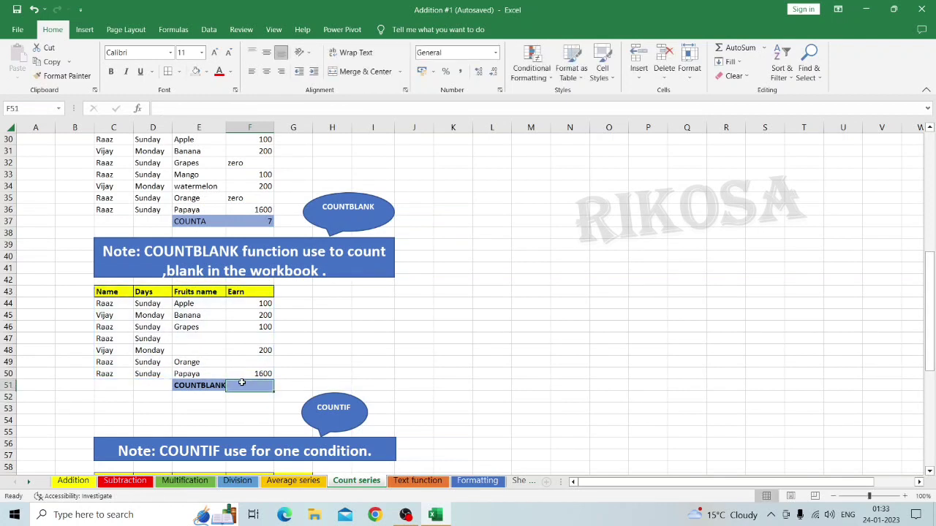
# - Enter a COUNTBLANK formula in F51 that covers the whole third table, C43:F50
pyautogui.click(242, 382)
pyautogui.write('=count')
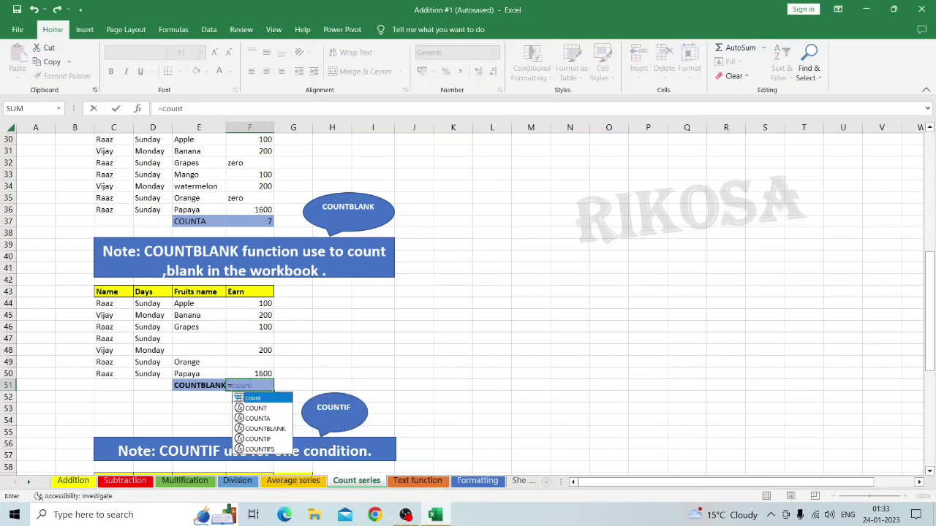
pyautogui.doubleClick(254, 430)
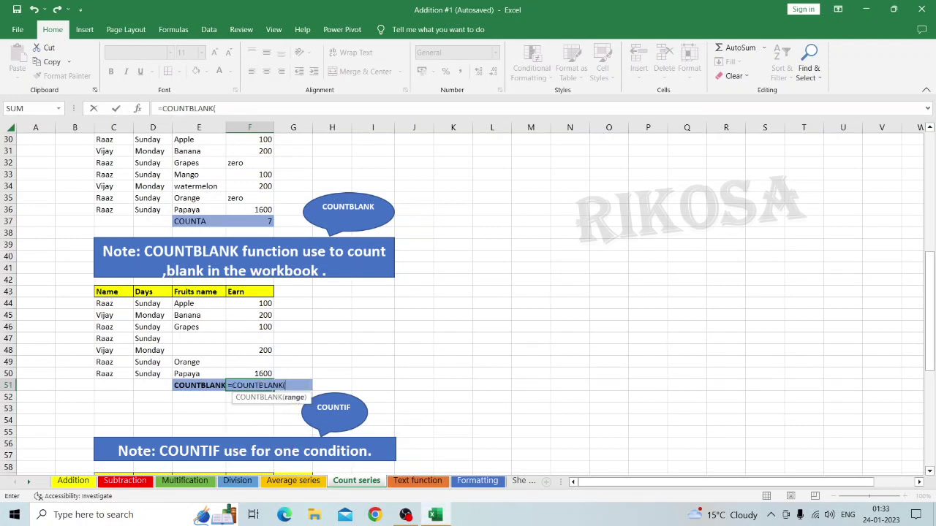
pyautogui.click(109, 292)
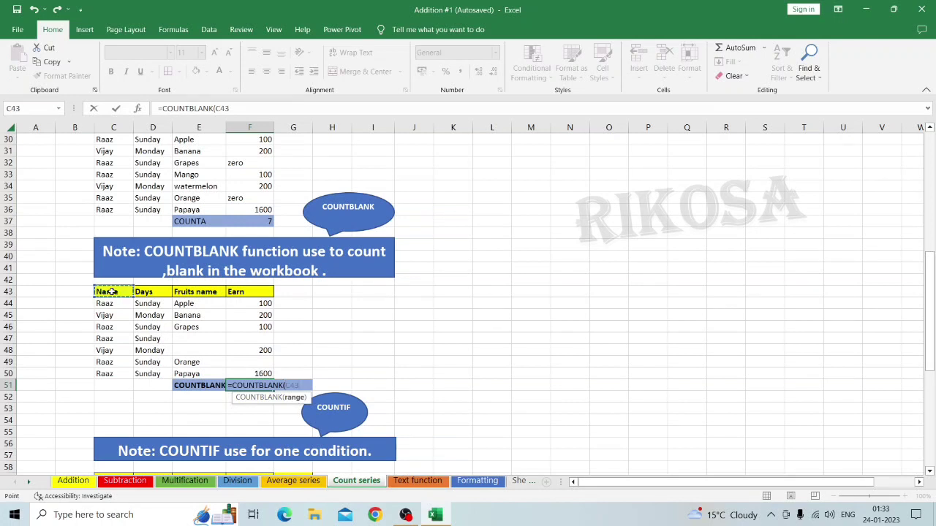
pyautogui.hotkey('ctrl', 'shift', 'Right')
pyautogui.hotkey('ctrl', 'shift', 'Down')
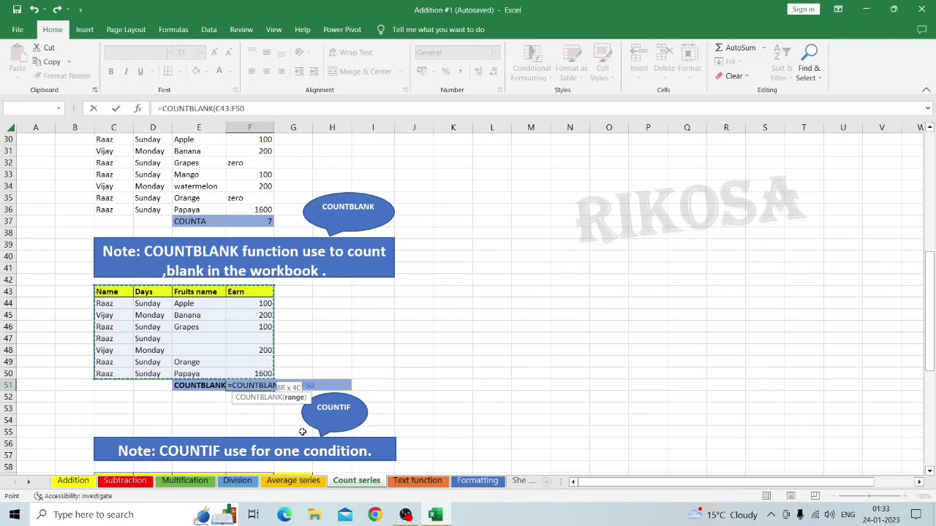
pyautogui.write(')')
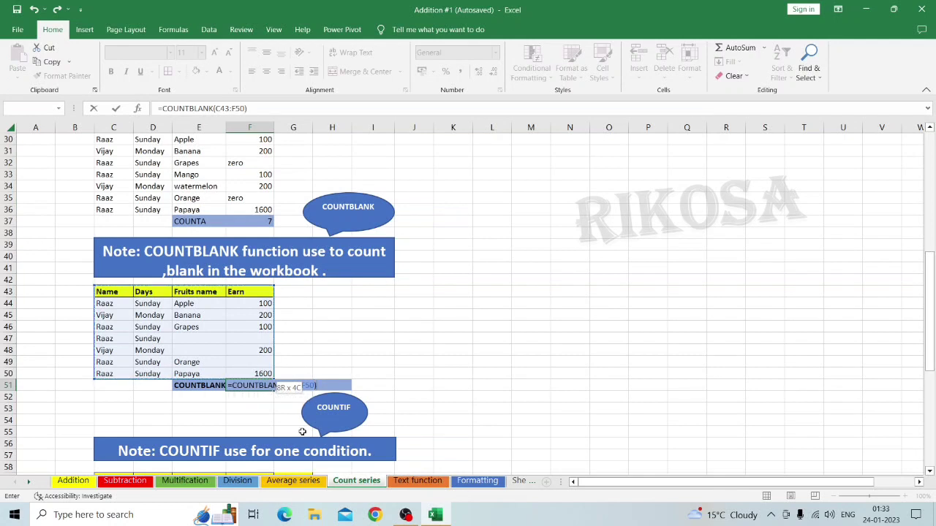
pyautogui.press('Return')
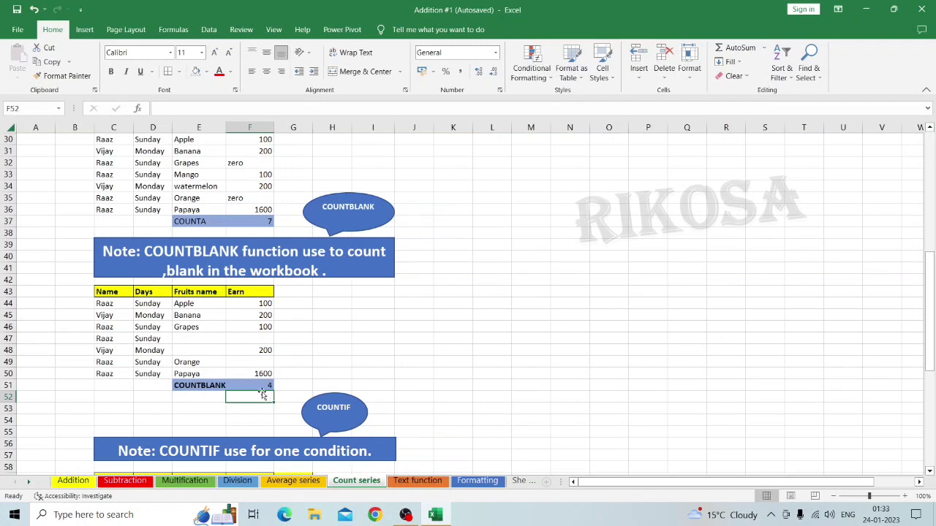
# - Check the empty cells F47, E47, E48 and F49 in the third table against the COUNTBLANK result
pyautogui.scroll(-1, 269, 393)
pyautogui.scroll(-3, 270, 393)
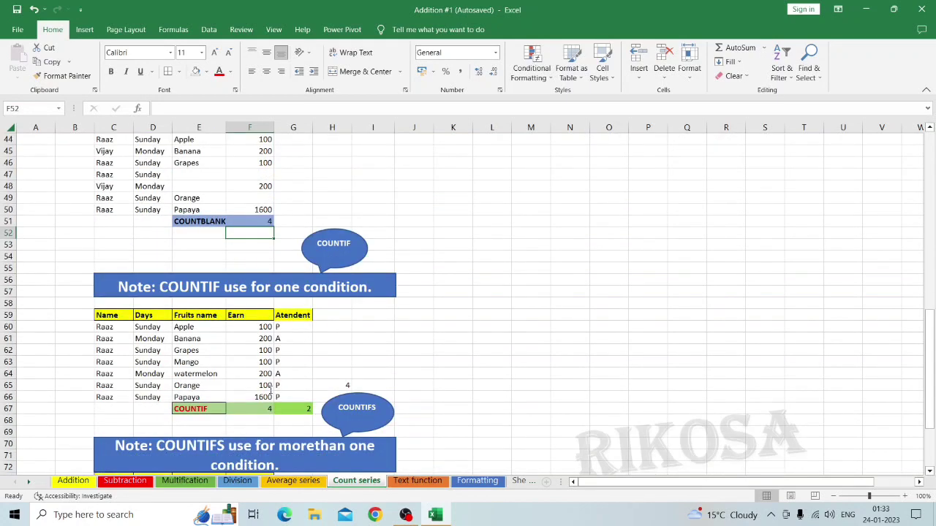
pyautogui.scroll(2, 257, 286)
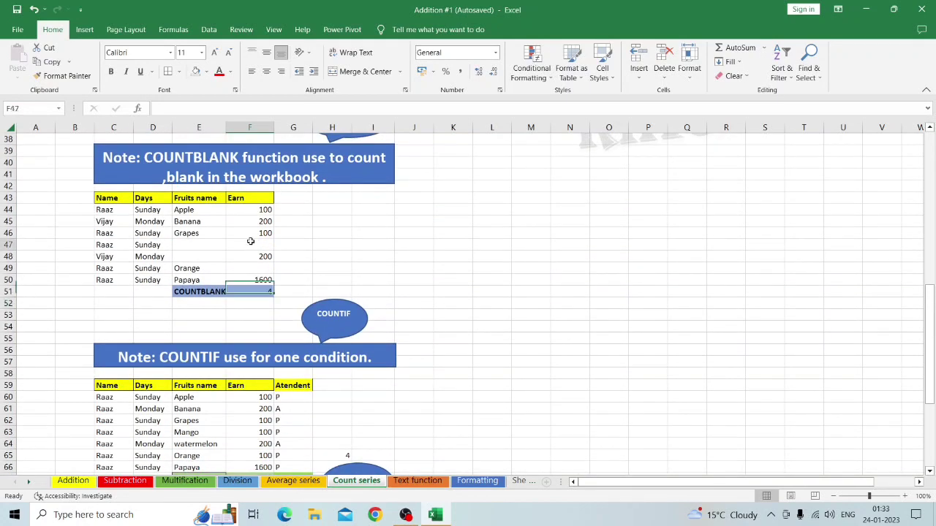
pyautogui.click(252, 244)
pyautogui.click(189, 245)
pyautogui.click(188, 256)
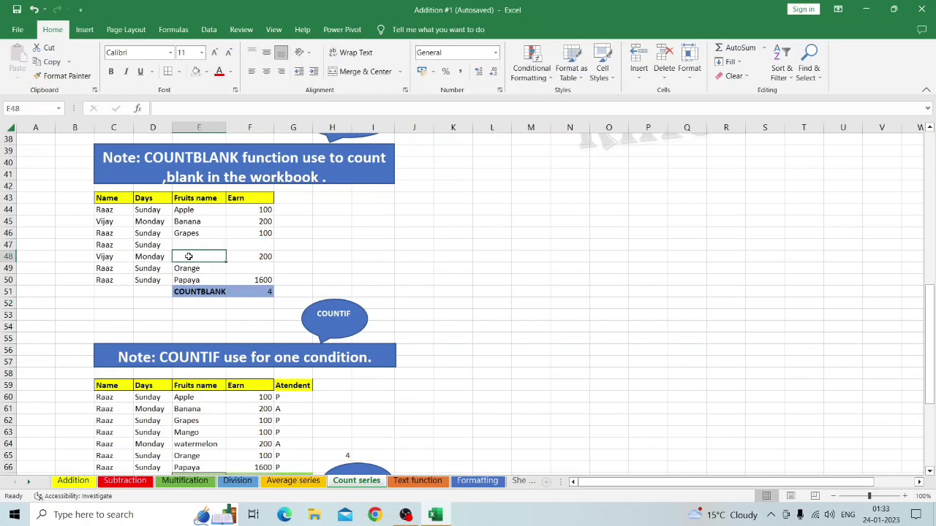
pyautogui.click(245, 268)
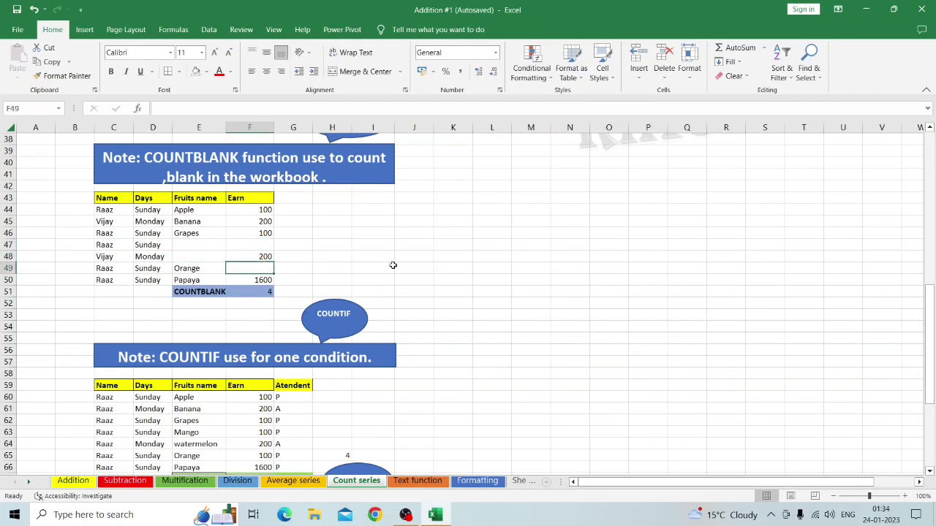
# - Fill the blank Fruits name cells E47:E48 in the COUNTBLANK table with dark orange
pyautogui.scroll(-1, 393, 265)
pyautogui.scroll(-1, 392, 266)
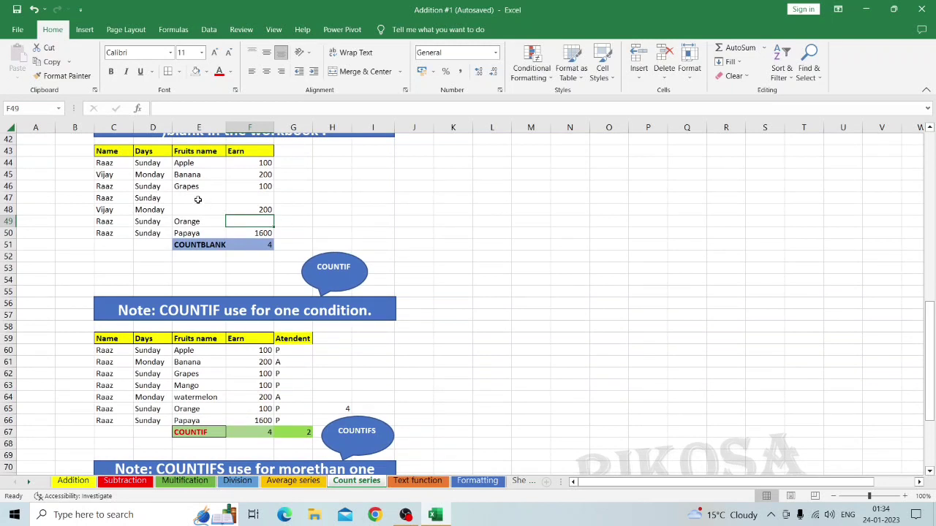
pyautogui.moveTo(197, 199); pyautogui.dragTo(195, 210)
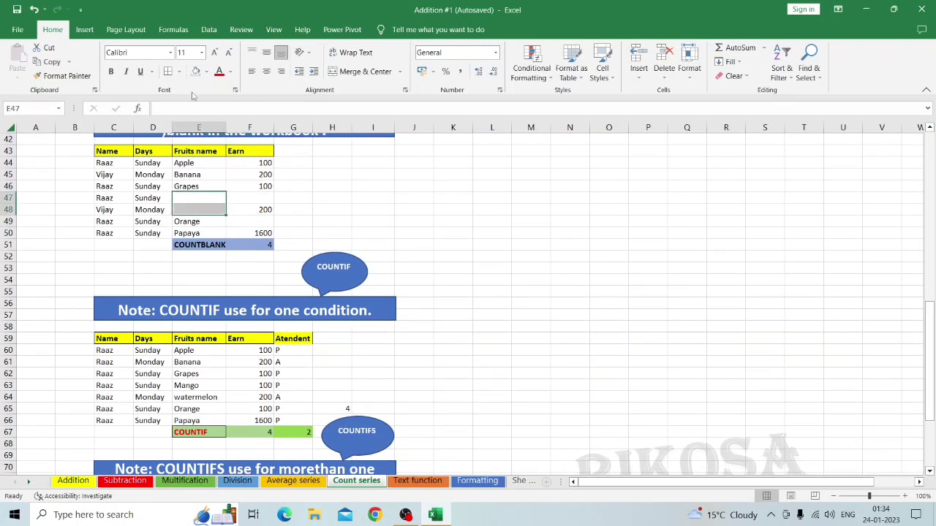
pyautogui.click(206, 71)
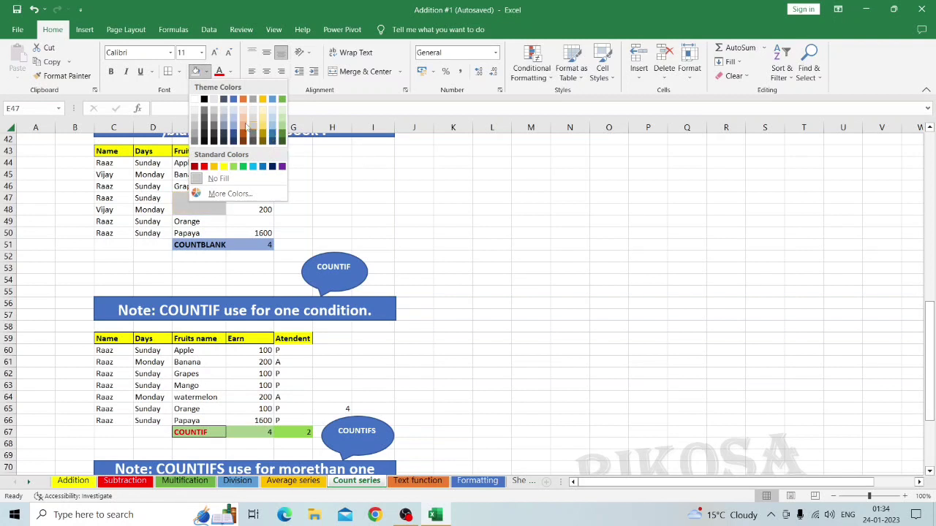
pyautogui.click(242, 133)
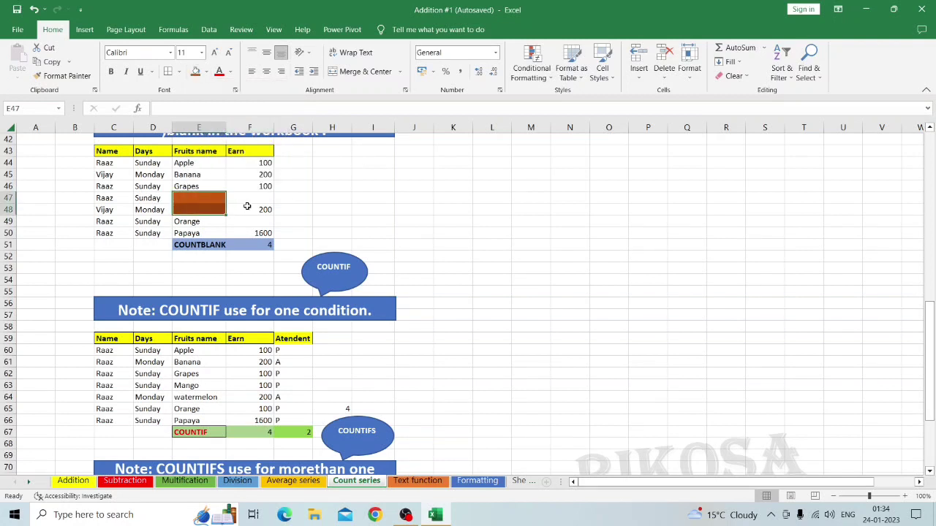
# - Fill the blank Earn cells F47 and F49 in the COUNTBLANK table with light gold
pyautogui.click(247, 200)
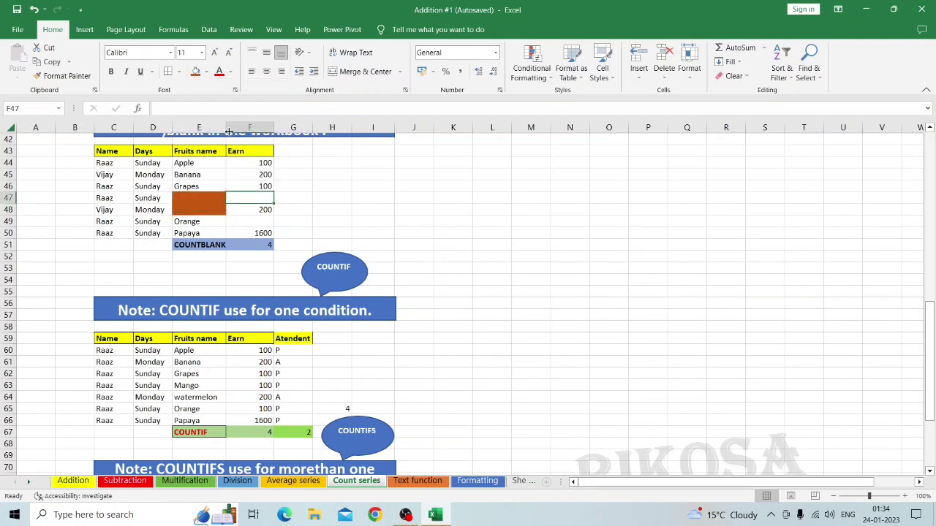
pyautogui.click(207, 71)
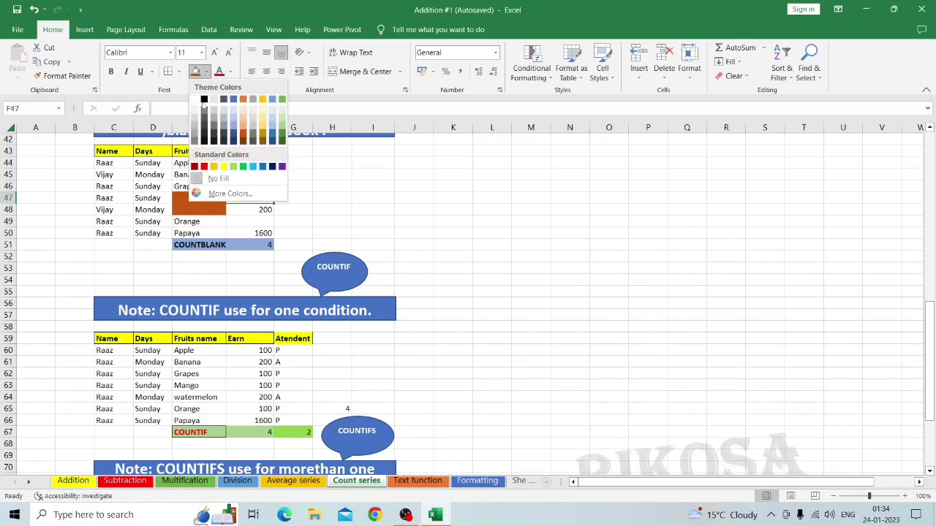
pyautogui.click(262, 132)
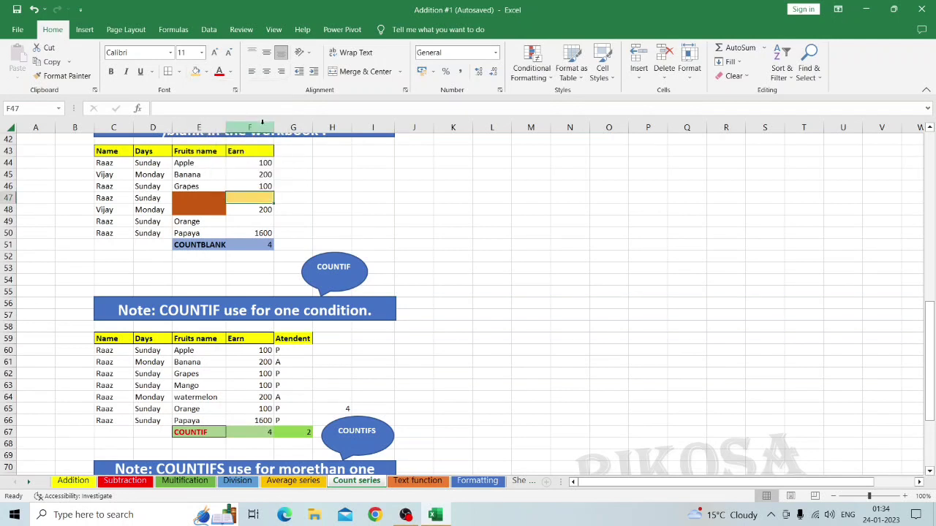
pyautogui.doubleClick(240, 219)
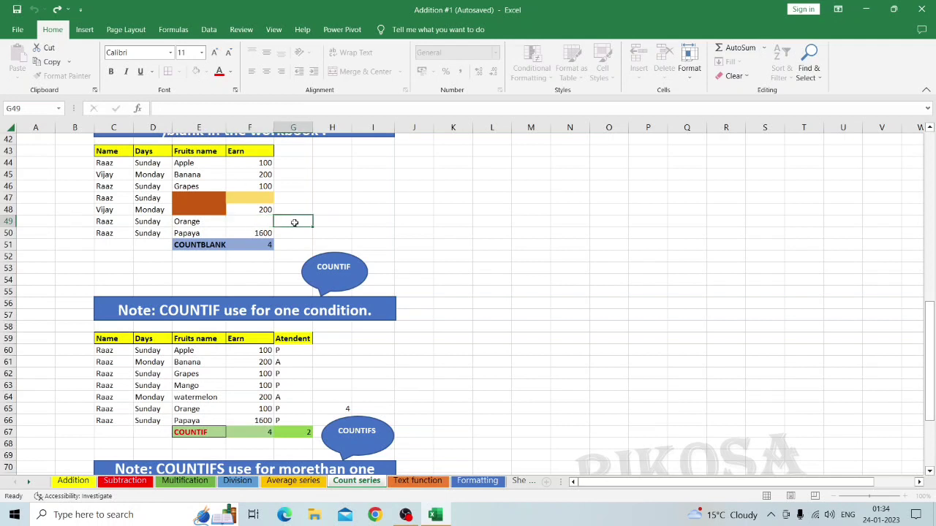
pyautogui.press('Escape')
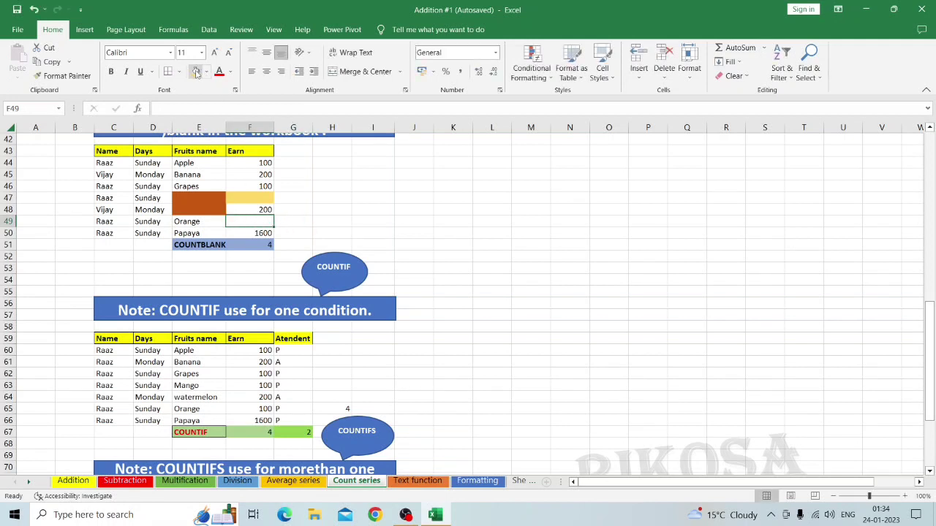
pyautogui.click(196, 72)
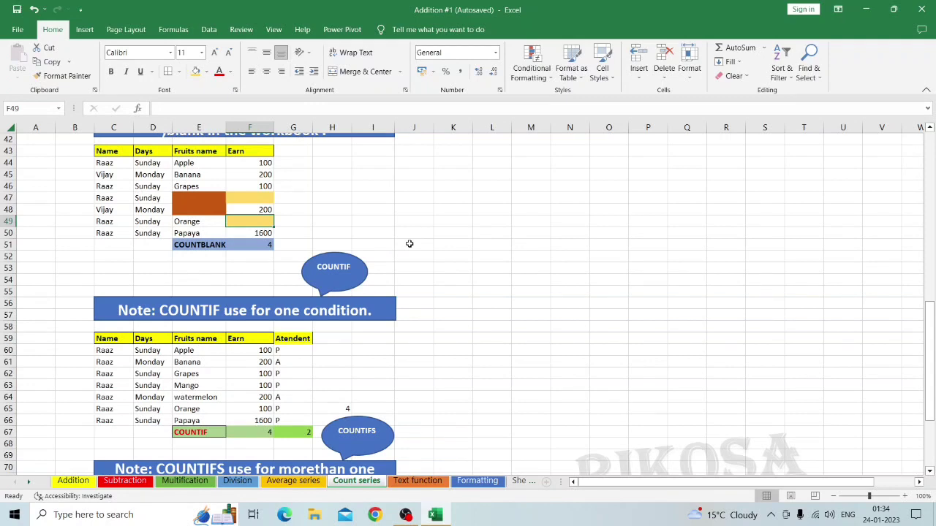
# - Enlarge the COUNTIF speech bubble slightly so its full text "COUNTIF Function" fits inside
pyautogui.scroll(-4, 409, 243)
pyautogui.scroll(1, 409, 244)
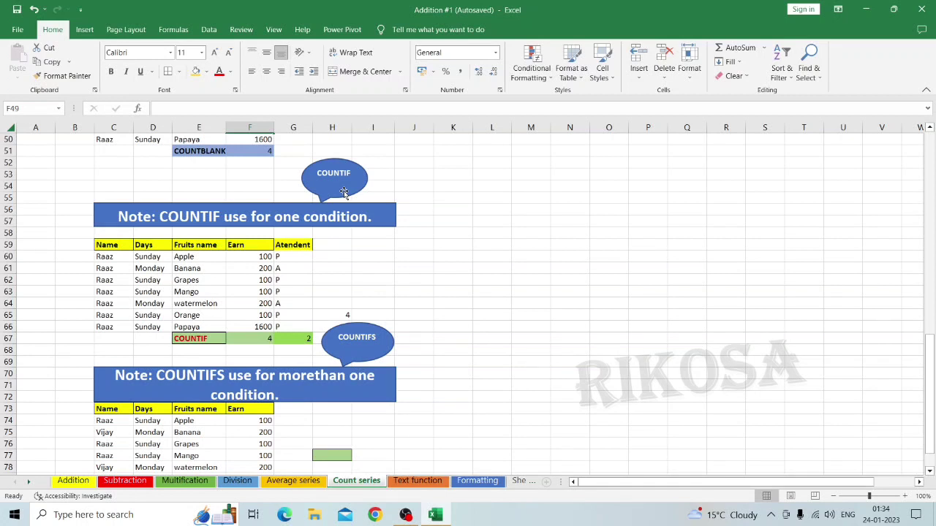
pyautogui.click(354, 192)
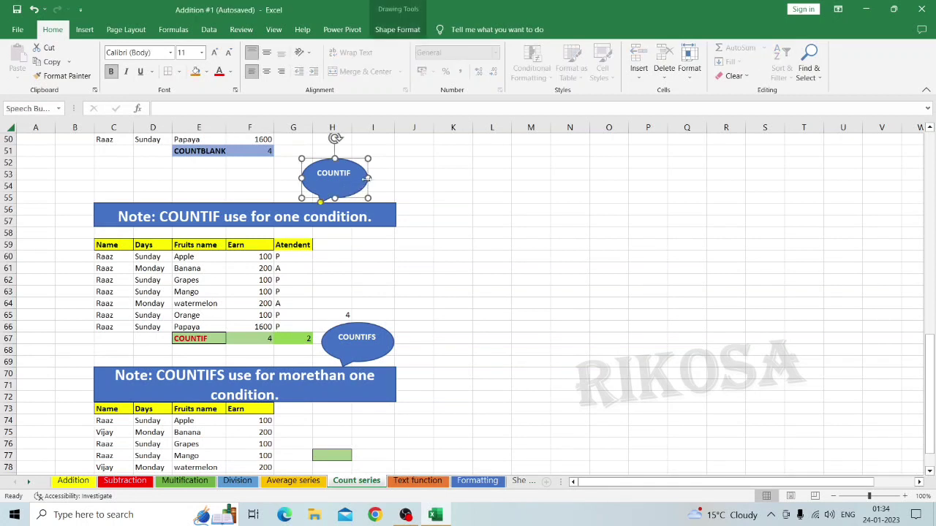
pyautogui.moveTo(367, 179); pyautogui.dragTo(373, 177)
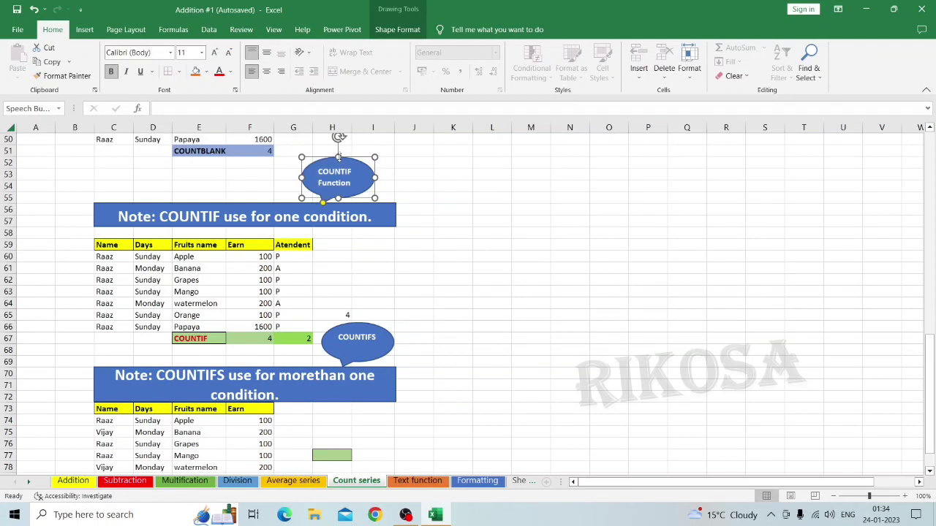
pyautogui.click(383, 184)
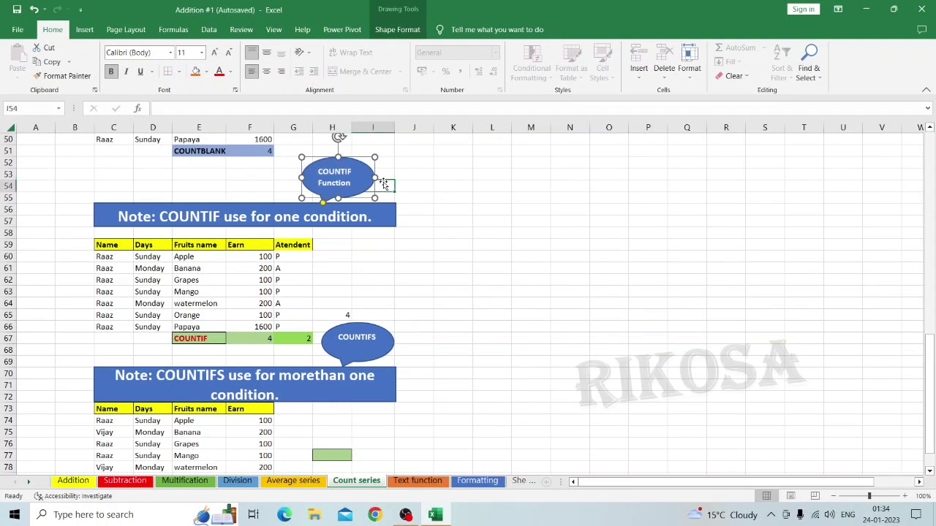
# - Clear the stray COUNTIF formula from H65 beside the fourth table
pyautogui.click(349, 331)
pyautogui.click(348, 316)
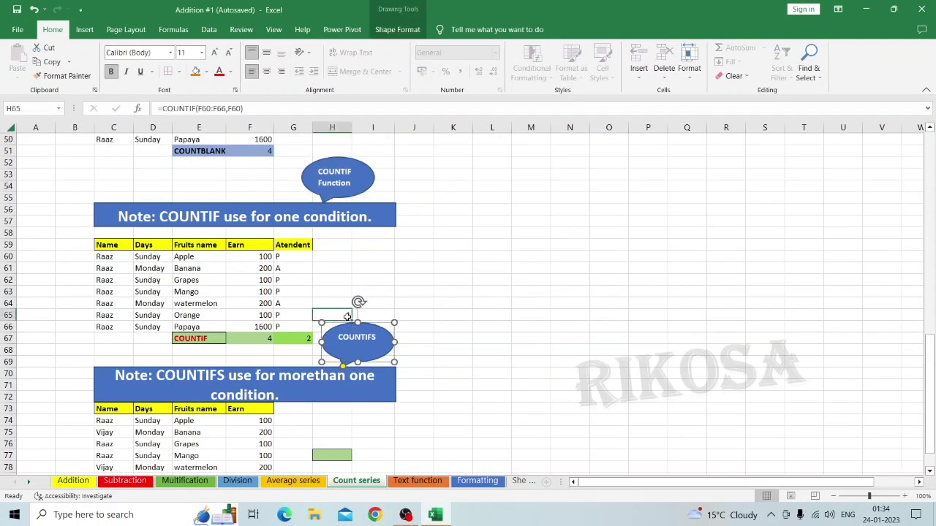
pyautogui.press('BackSpace')
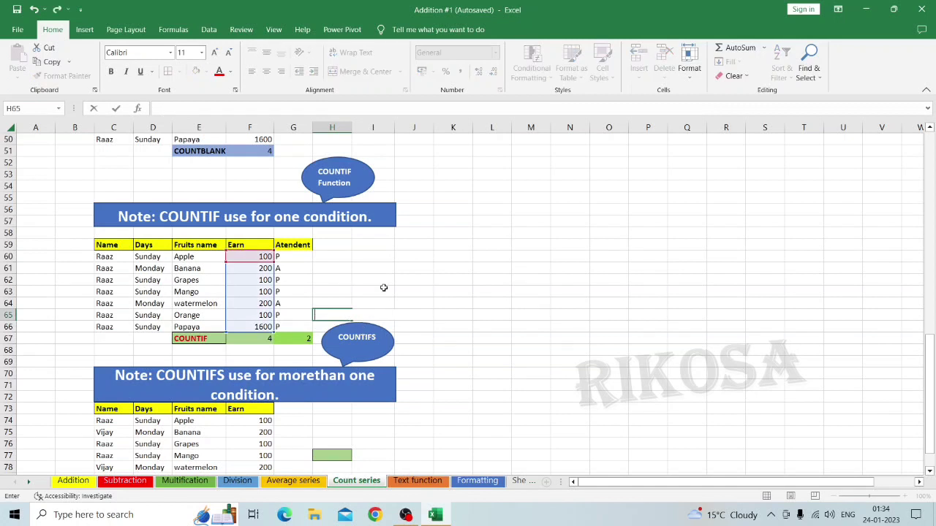
pyautogui.click(383, 287)
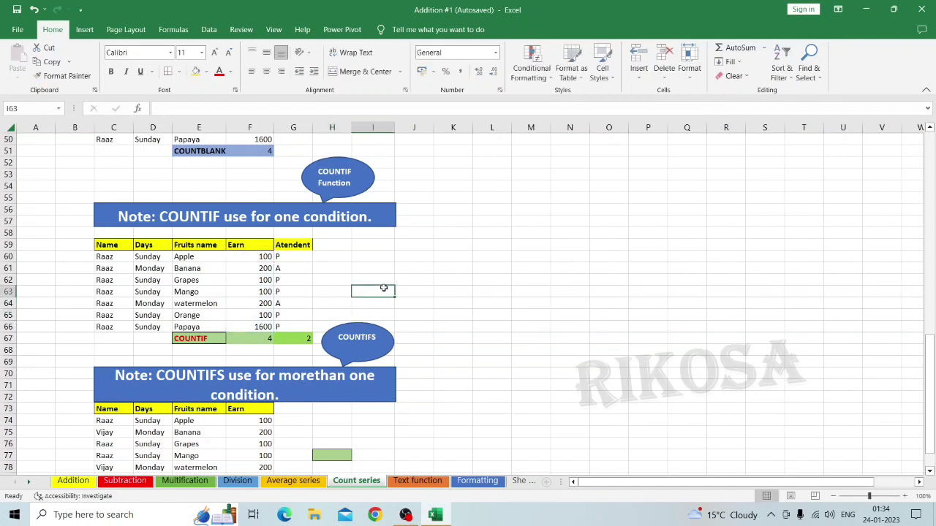
# - Enlarge the COUNTIFS speech bubble slightly so its full text "COUNTIFS Function" fits inside
pyautogui.click(364, 324)
pyautogui.moveTo(363, 324); pyautogui.dragTo(360, 317)
pyautogui.click(448, 339)
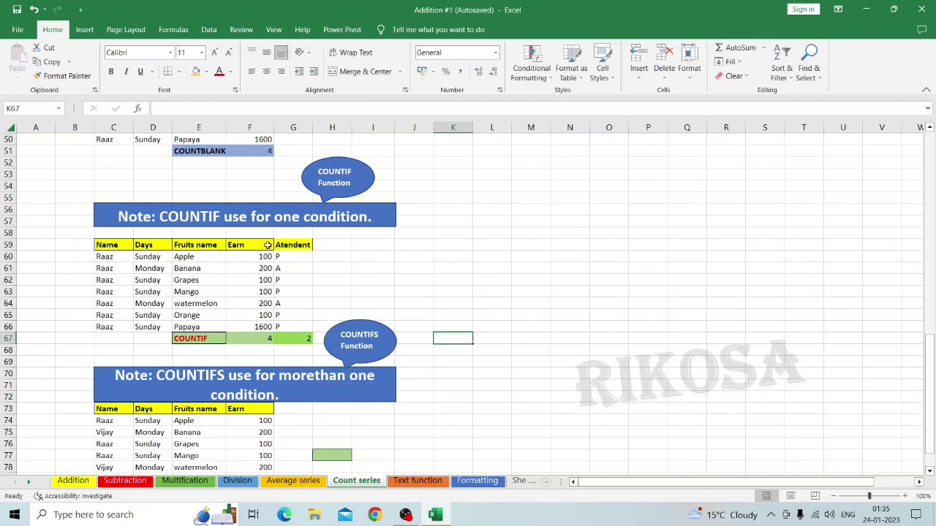
# - Clear the existing COUNTIF formula from F67 below the Earn column
pyautogui.click(251, 338)
pyautogui.doubleClick(252, 338)
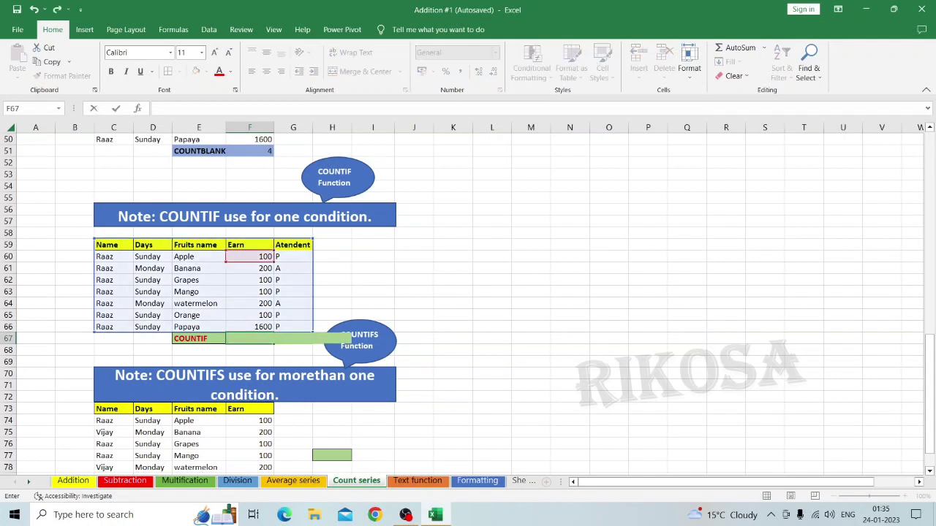
pyautogui.press('Return')
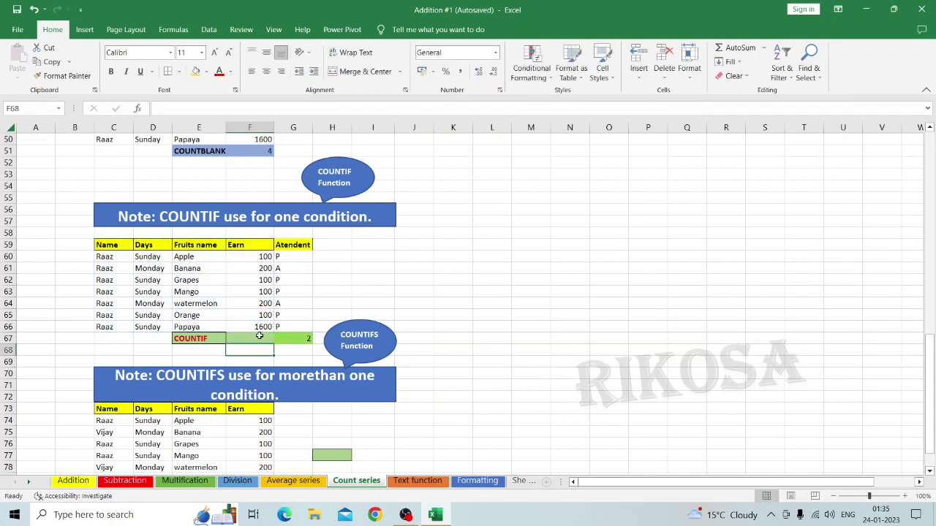
# - Enter =COUNTIF(F60:F66,F60) in F67 to count the Earn values that match F60
pyautogui.click(259, 335)
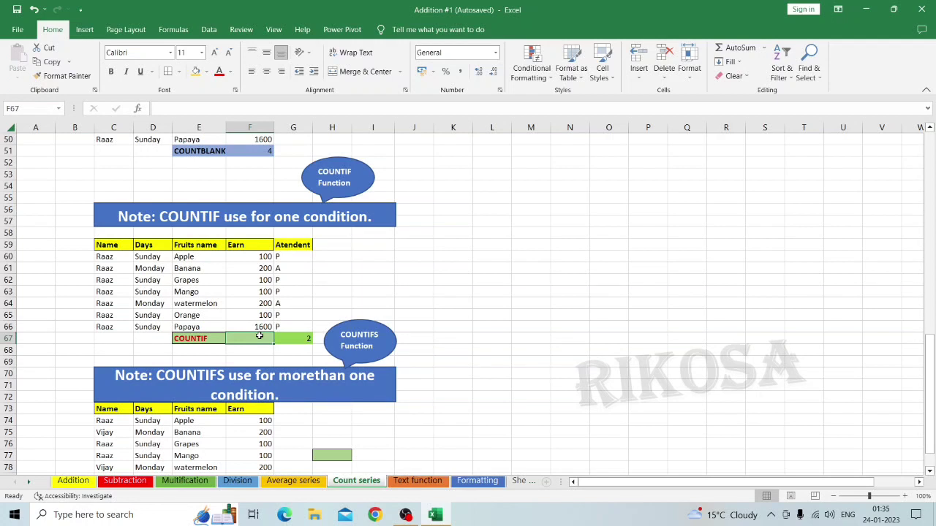
pyautogui.write('=')
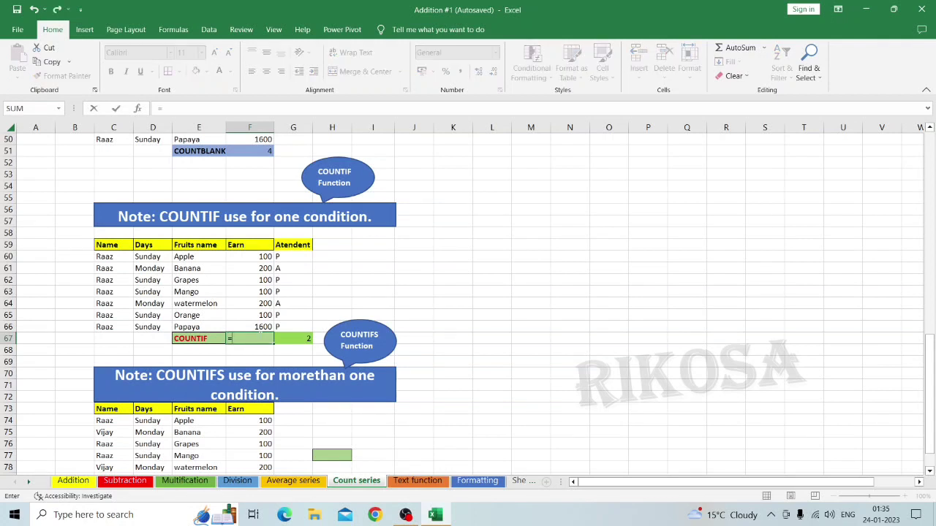
pyautogui.write('count')
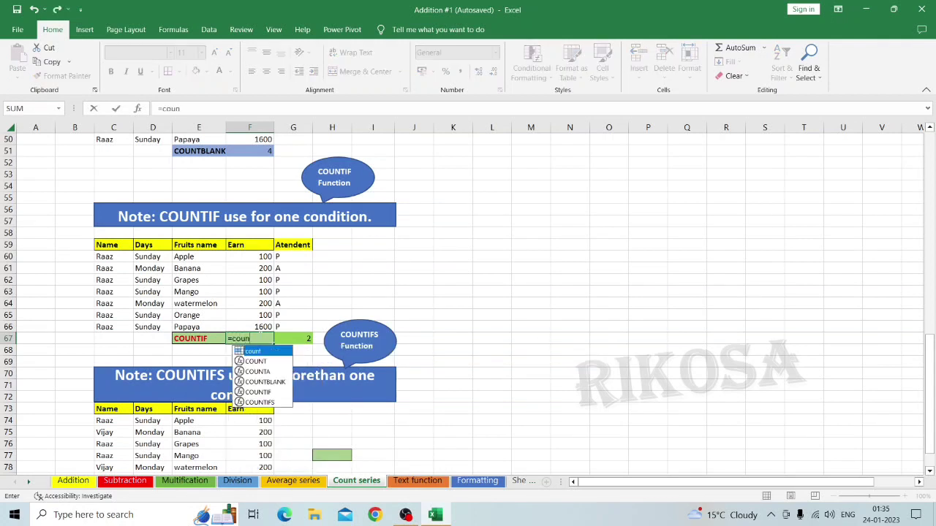
pyautogui.doubleClick(257, 393)
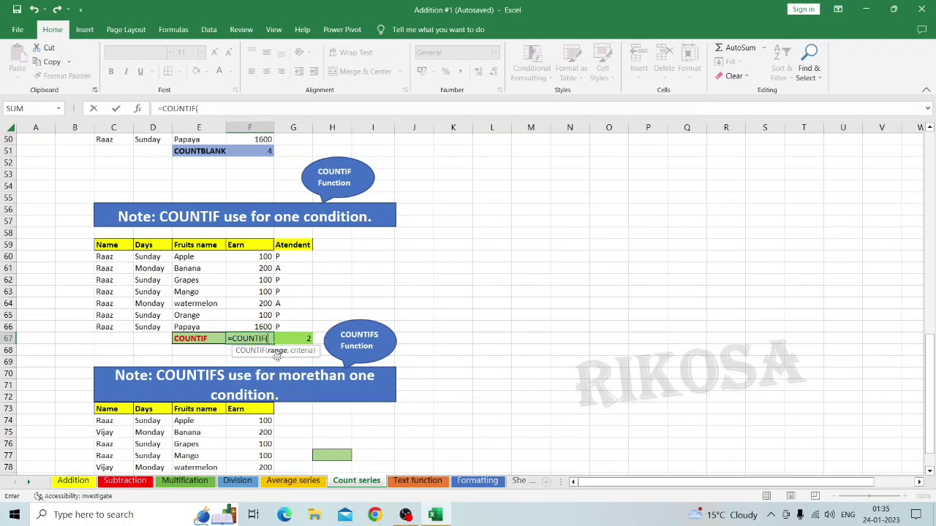
pyautogui.click(242, 257)
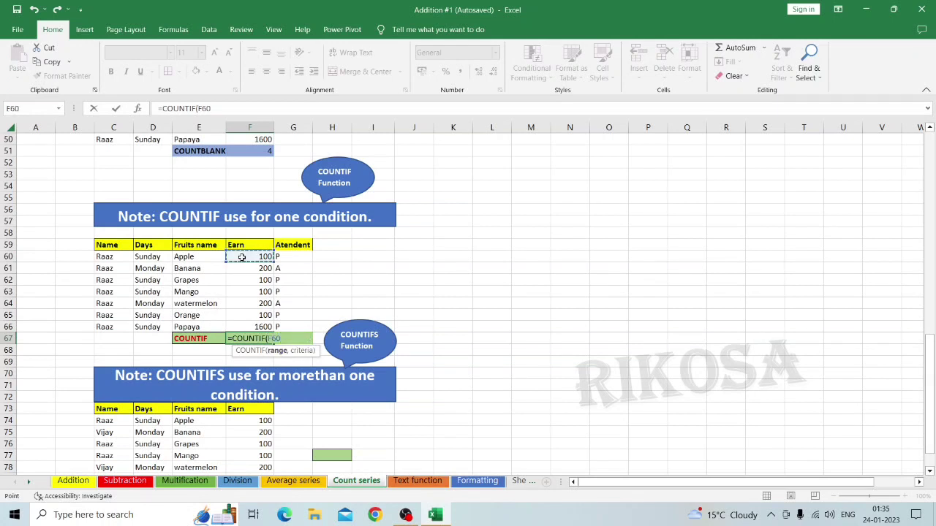
pyautogui.hotkey('ctrl', 'shift', 'Down')
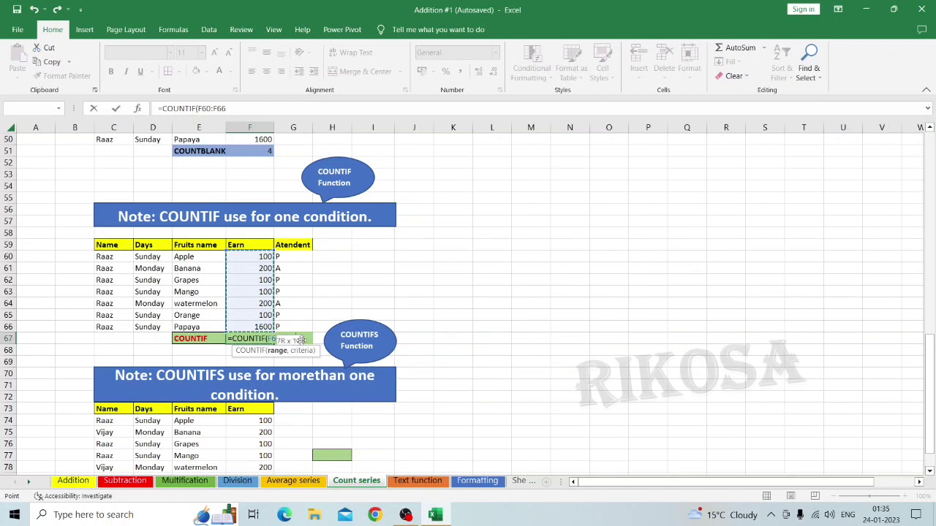
pyautogui.write(',')
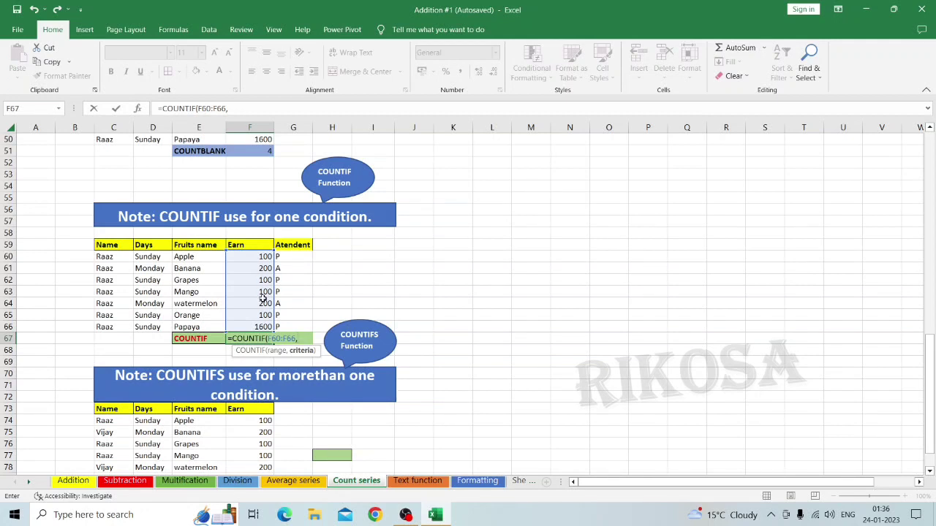
pyautogui.click(250, 256)
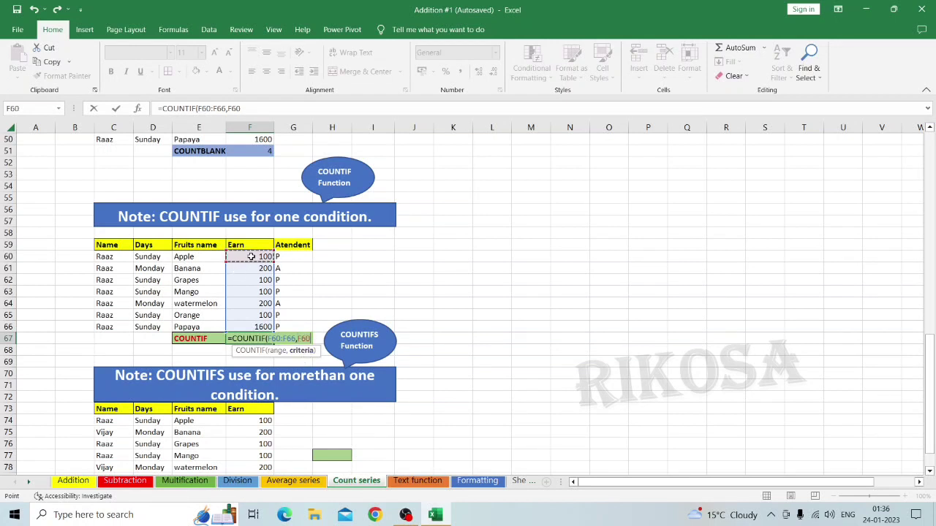
pyautogui.write(')')
pyautogui.press('Return')
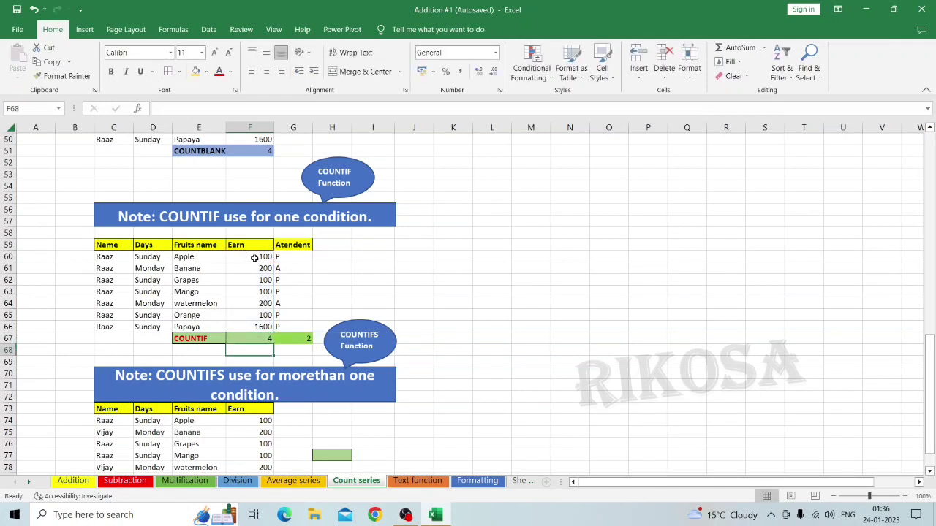
# - Check the matching Earn cells F60, F62, F63 and F65 against the COUNTIF result in F67
pyautogui.click(253, 258)
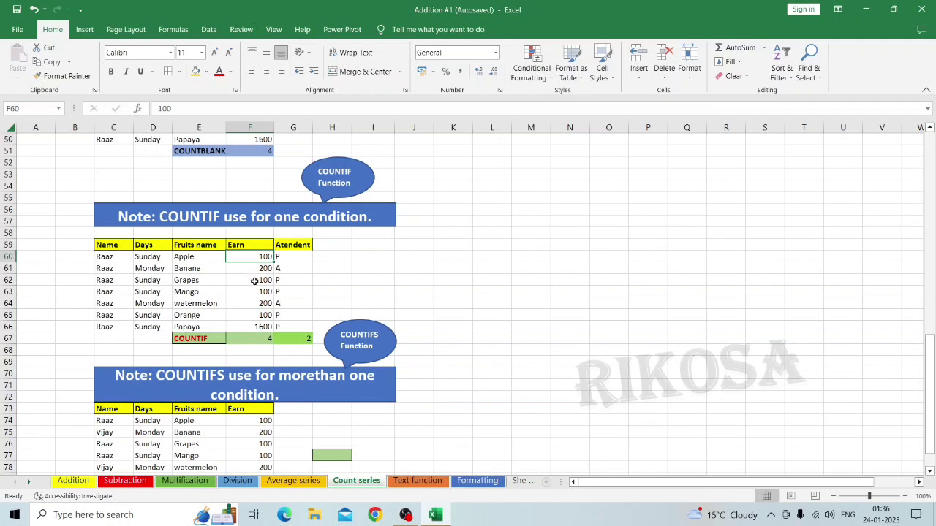
pyautogui.click(254, 281)
pyautogui.click(254, 291)
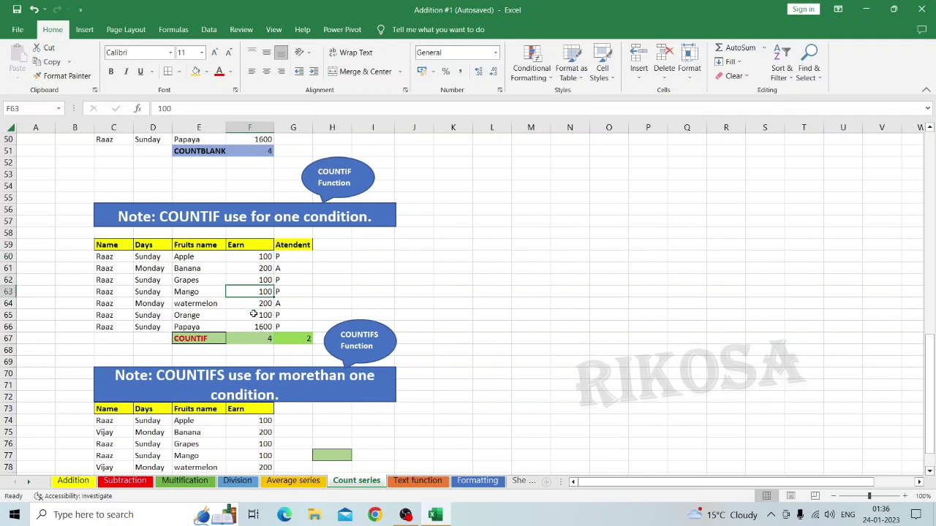
pyautogui.click(254, 314)
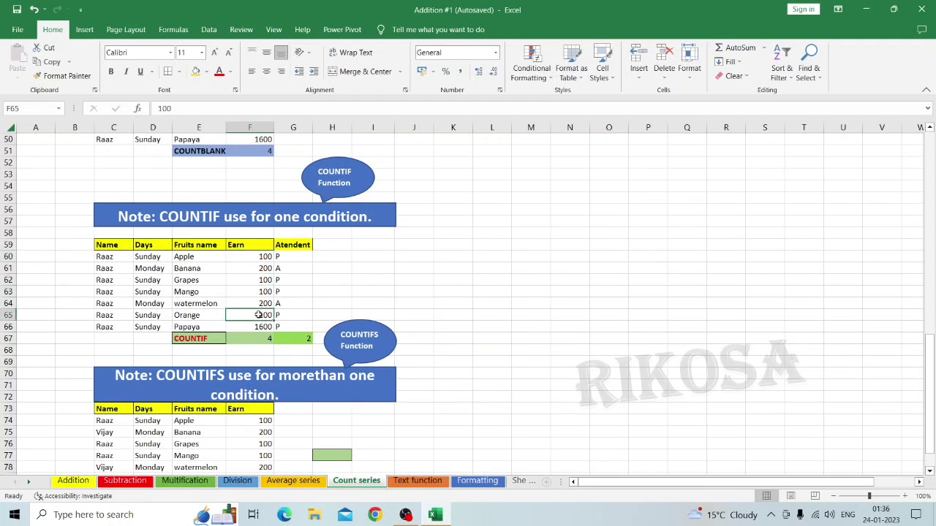
pyautogui.click(258, 335)
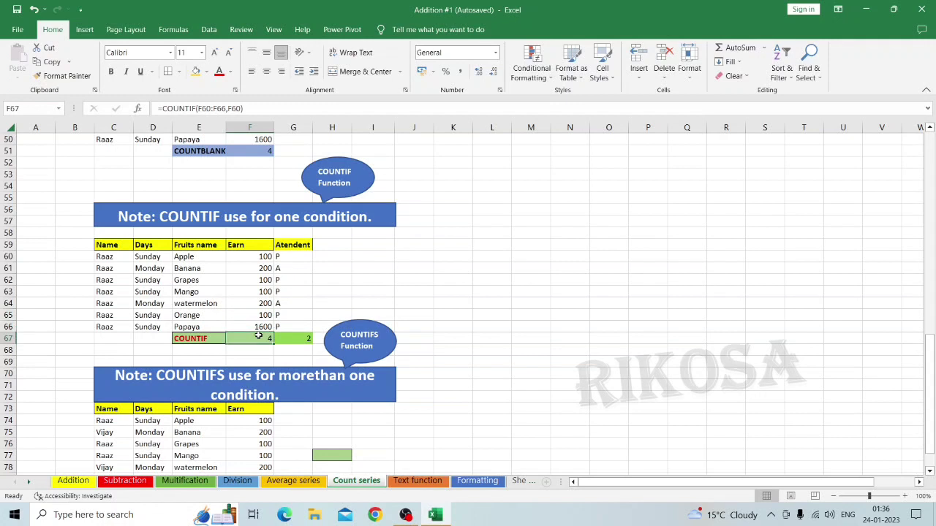
# - Change the COUNTIF criterion in F67 to F61 so the formula reads =COUNTIF(F60:F66,F61)
pyautogui.click(242, 108)
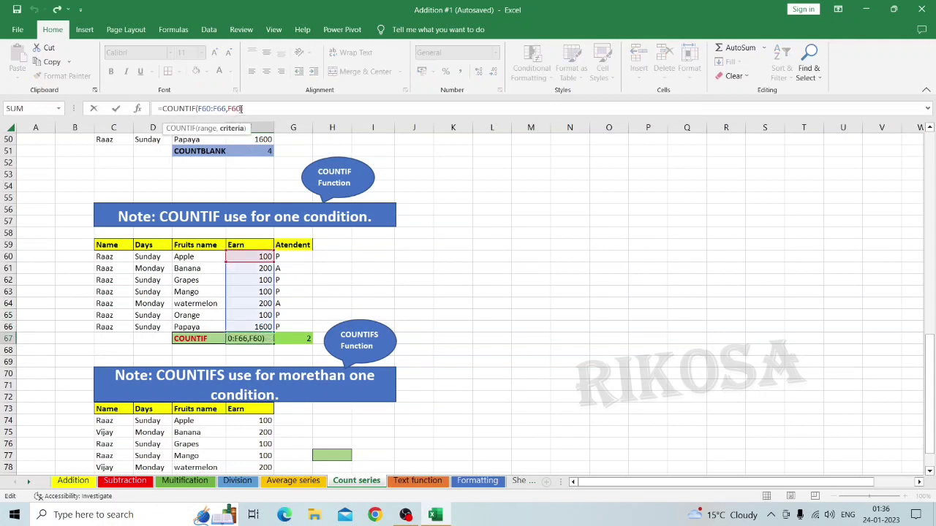
pyautogui.press('BackSpace')
pyautogui.press('BackSpace')
pyautogui.press('BackSpace')
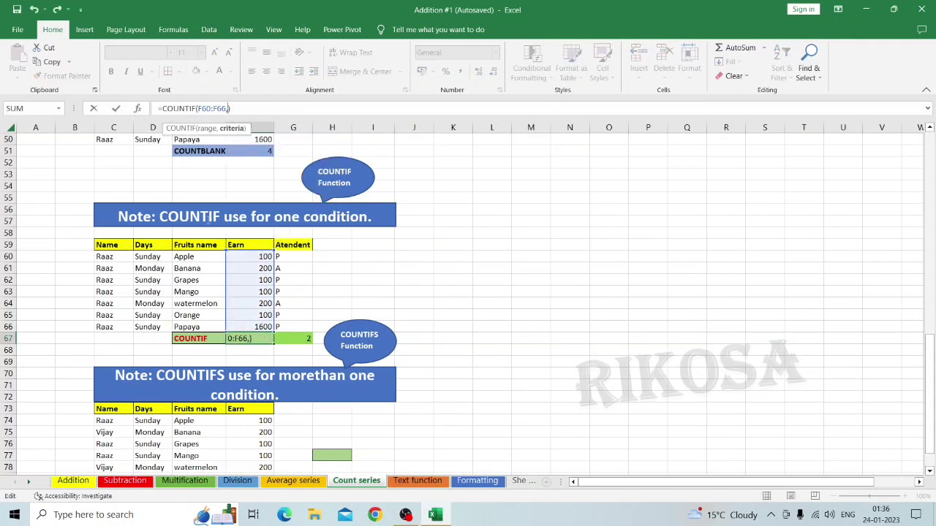
pyautogui.click(264, 269)
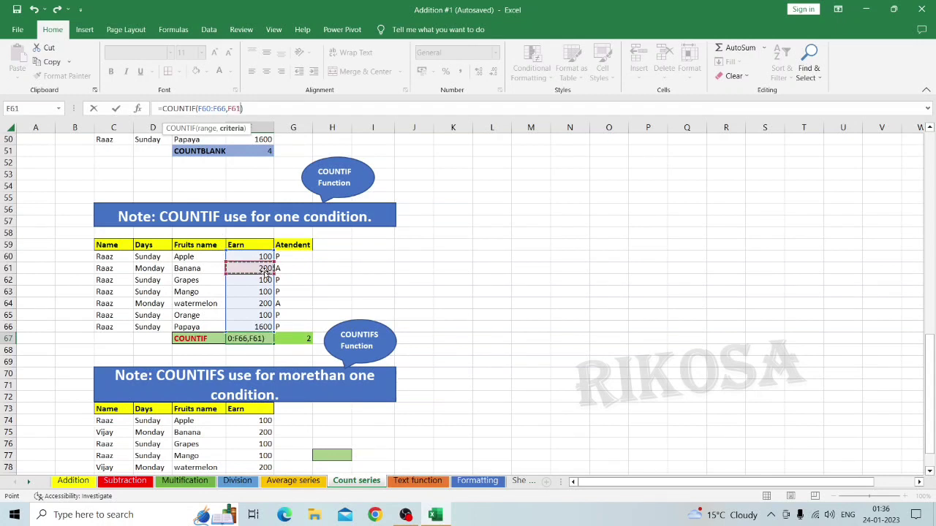
pyautogui.press('Return')
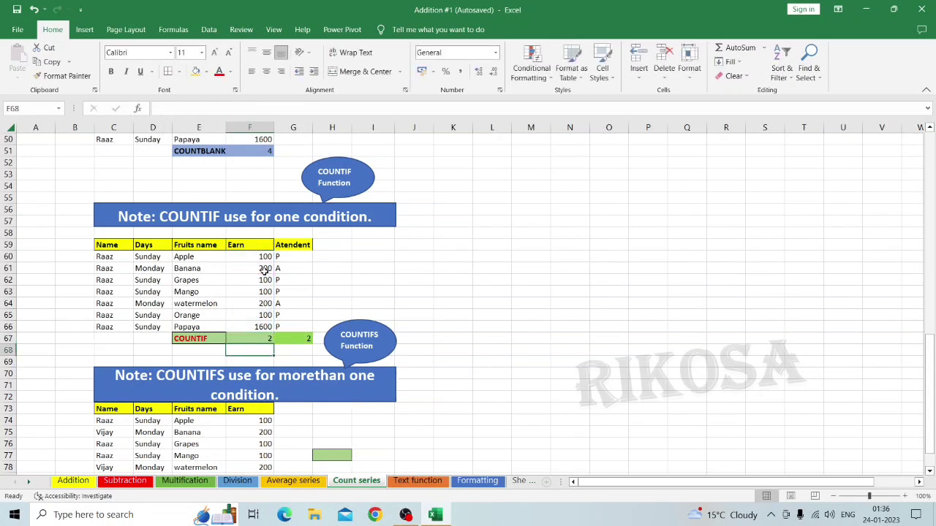
# - Check the Earn cells F61, F64 and F66 against the COUNTIF result and review the formula in F67
pyautogui.click(258, 267)
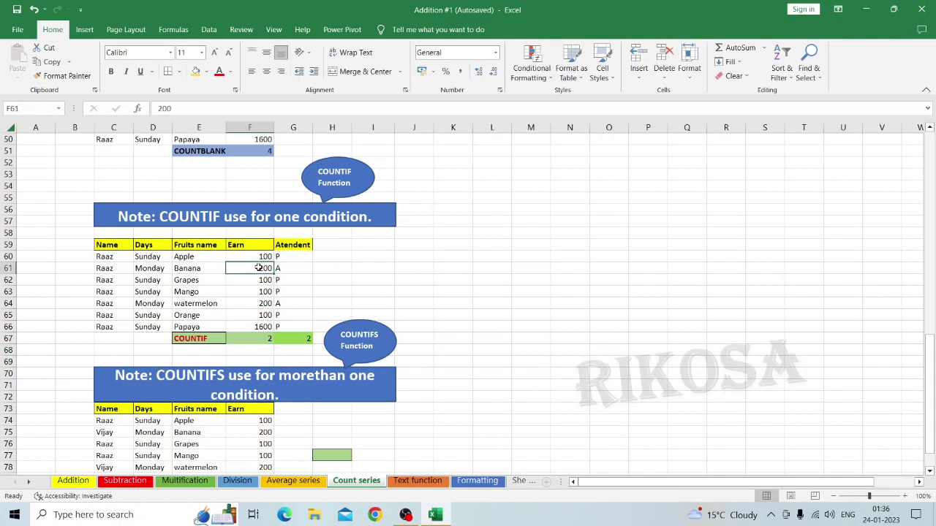
pyautogui.click(257, 304)
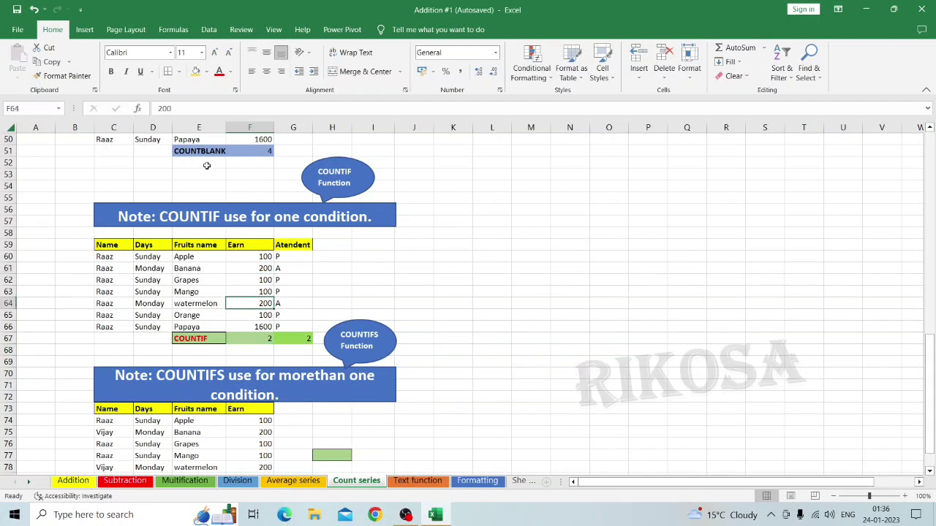
pyautogui.click(257, 327)
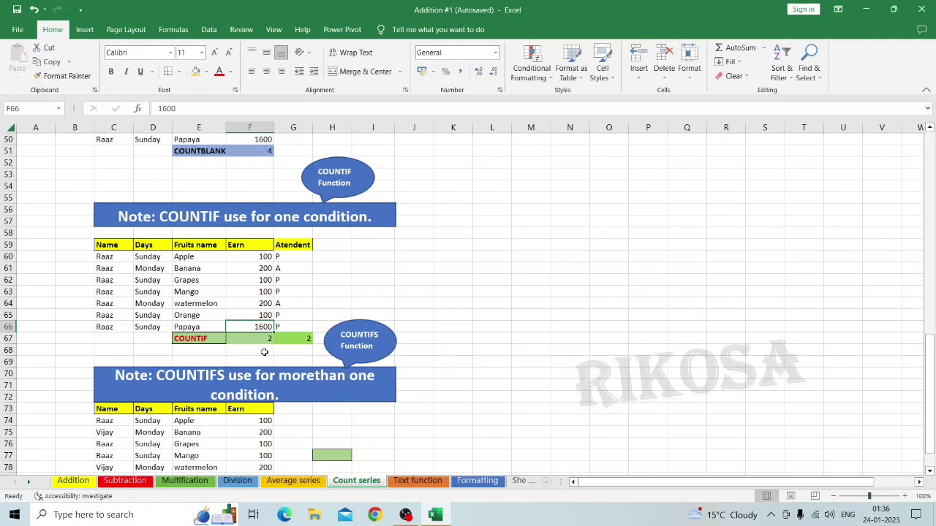
pyautogui.click(259, 339)
pyautogui.doubleClick(258, 338)
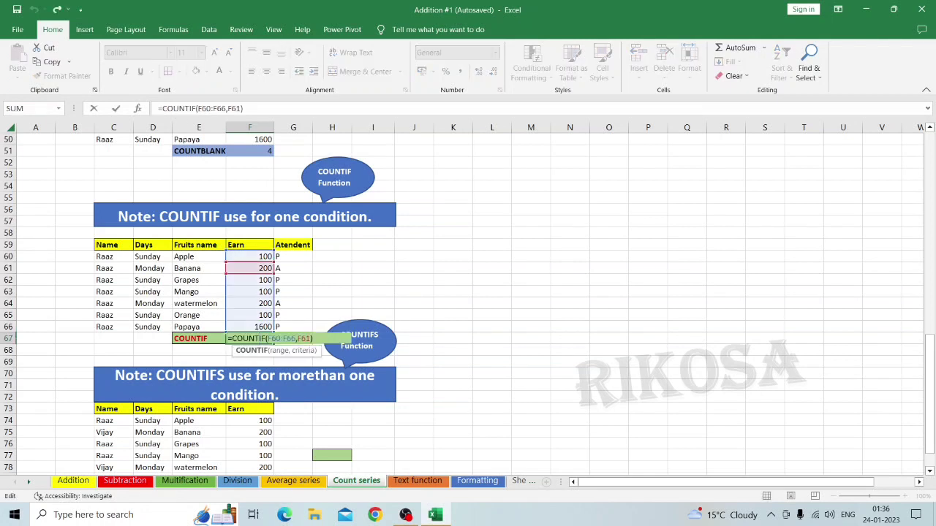
pyautogui.press('Return')
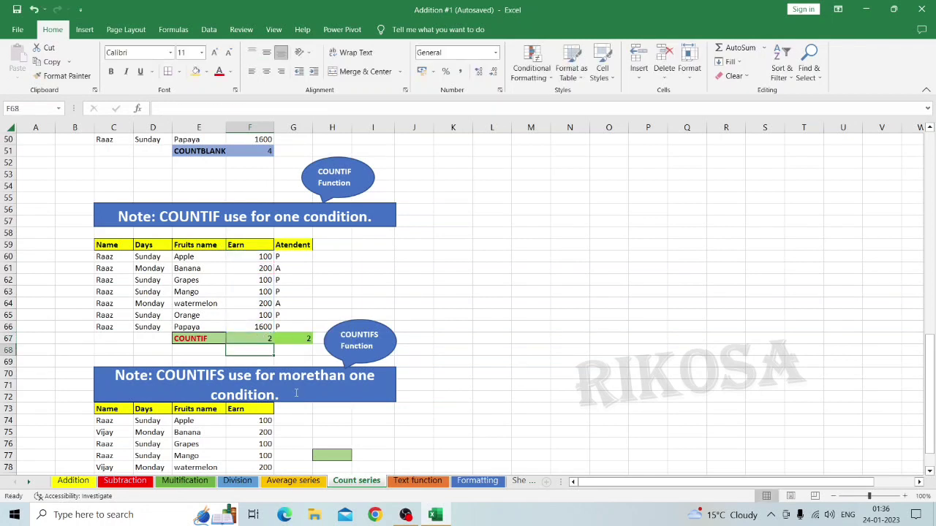
# - Start a COUNTIFS formula in F81 with the Name range C74:C80 and C74 as its first criterion
pyautogui.scroll(-3, 296, 392)
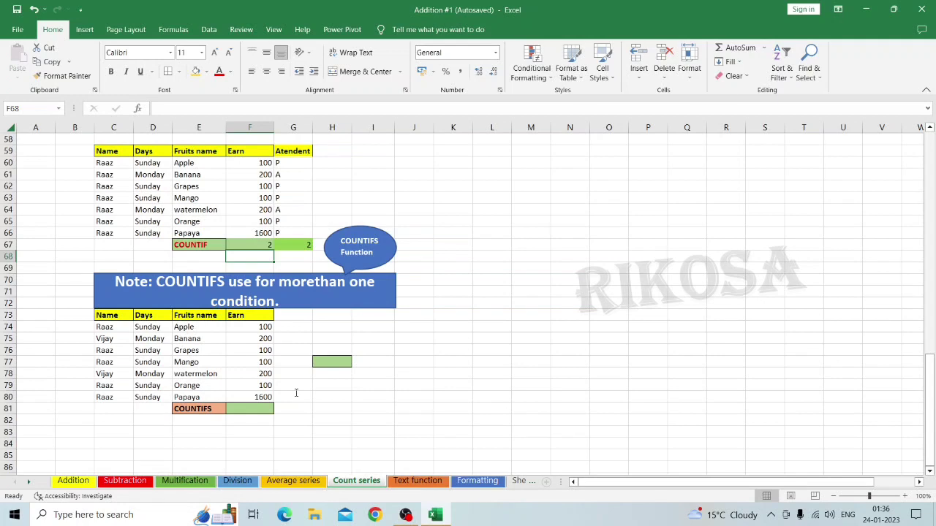
pyautogui.scroll(-1, 297, 393)
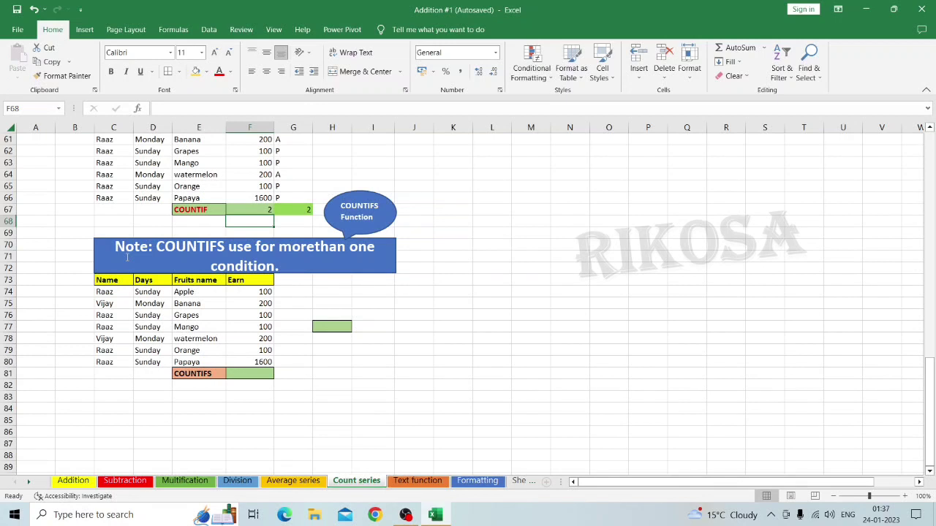
pyautogui.click(249, 373)
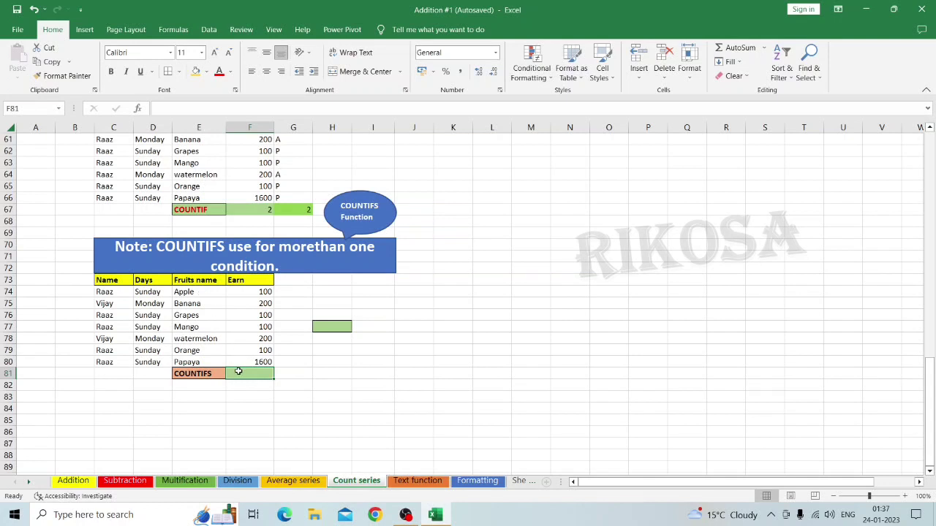
pyautogui.write('=')
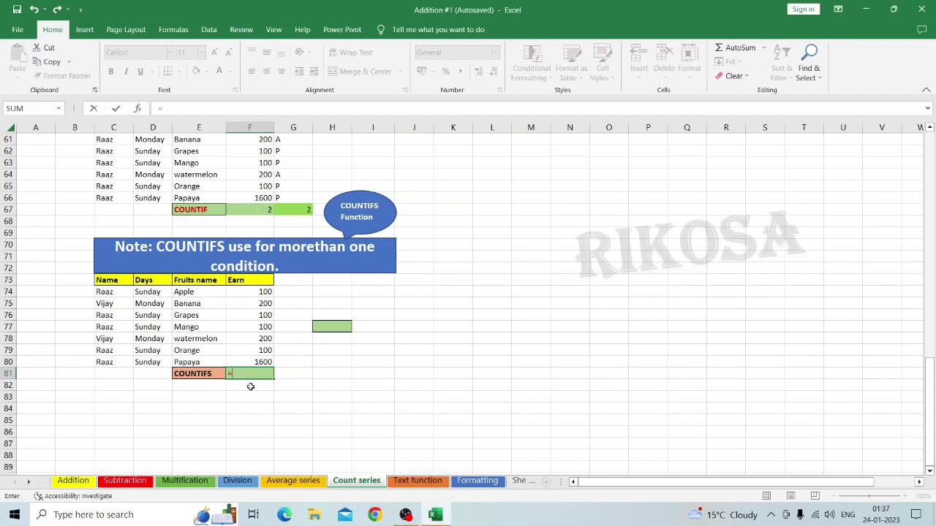
pyautogui.write('count')
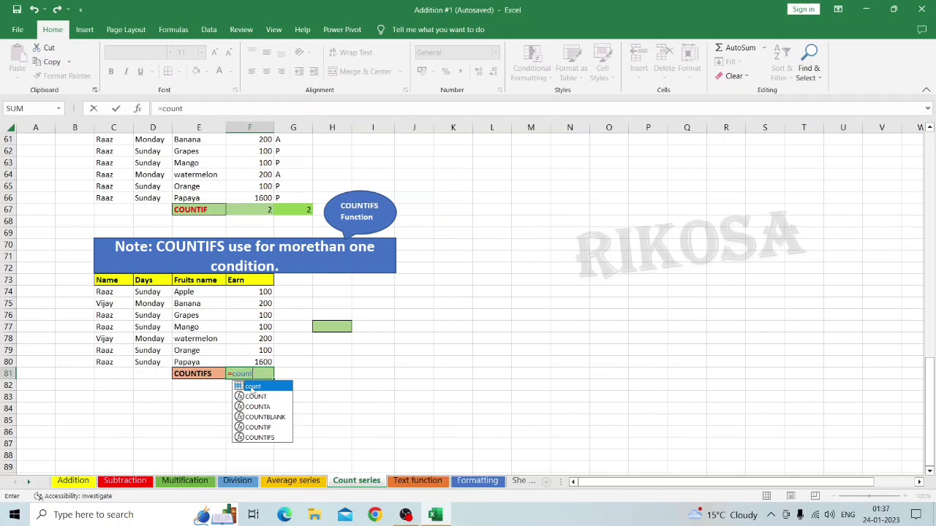
pyautogui.click(261, 438)
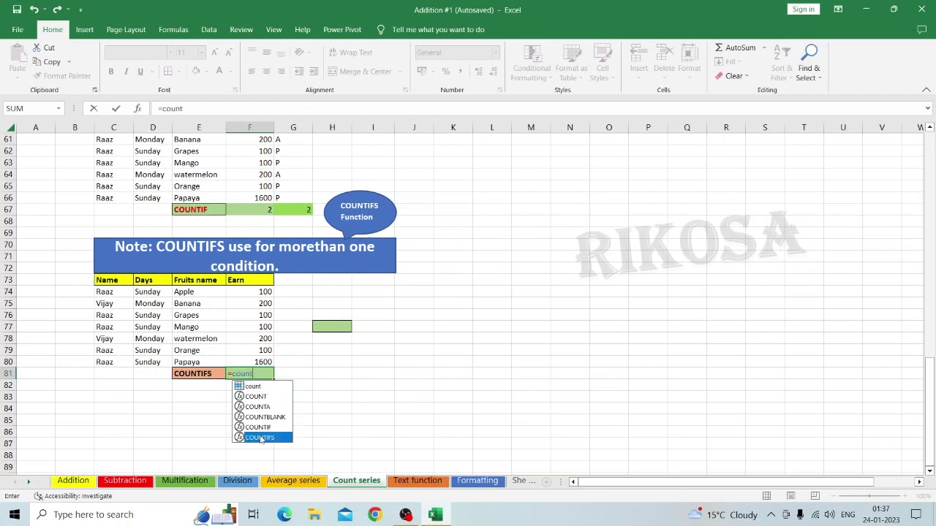
pyautogui.doubleClick(261, 437)
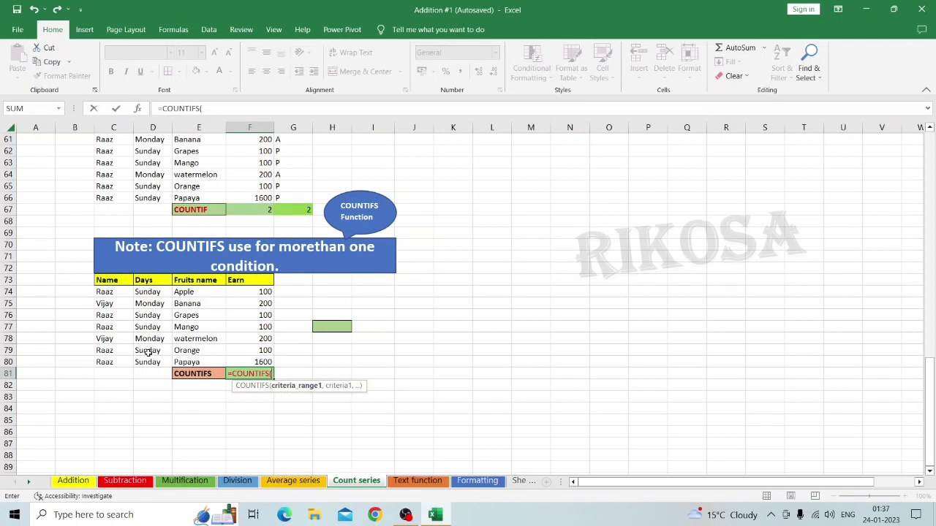
pyautogui.click(100, 291)
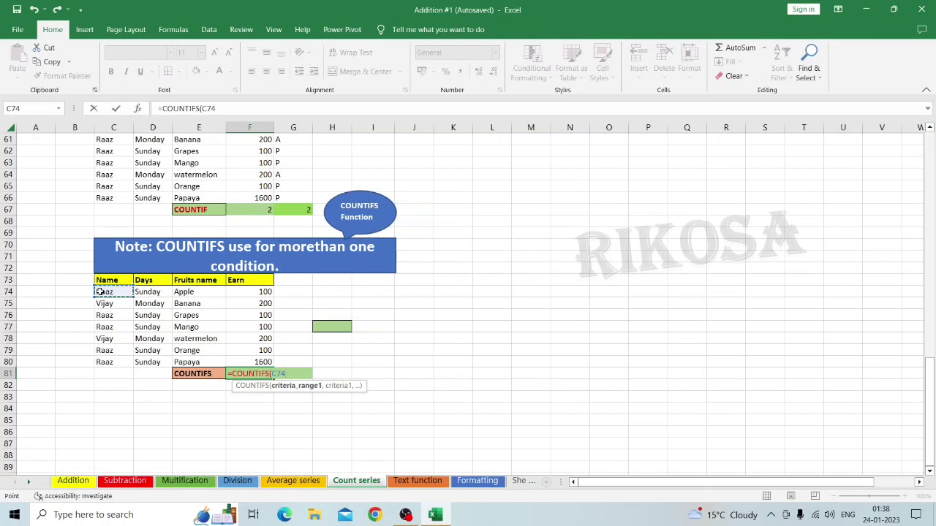
pyautogui.hotkey('ctrl', 'shift', 'Down')
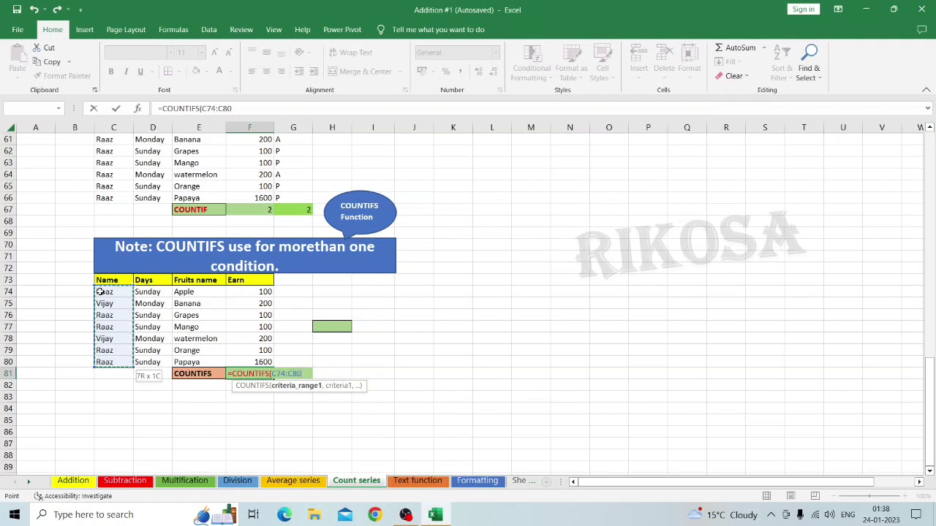
pyautogui.write(',')
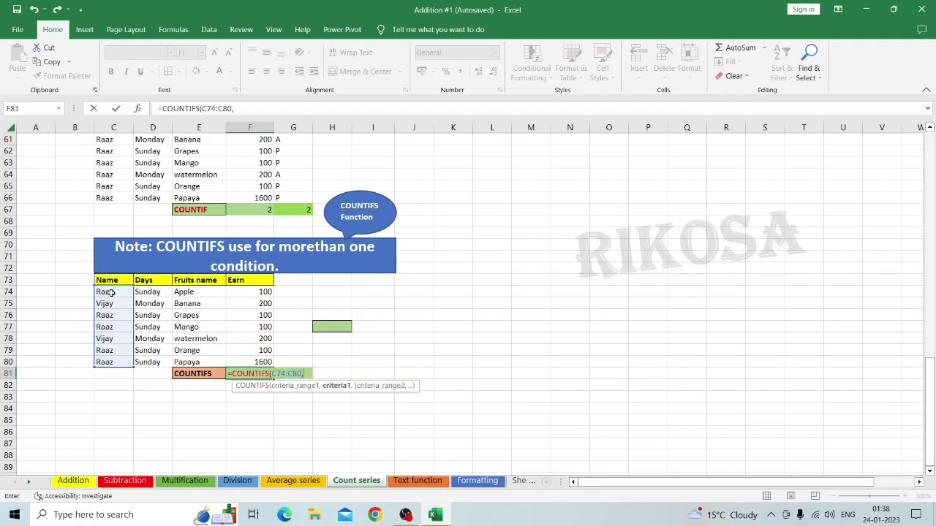
pyautogui.click(110, 293)
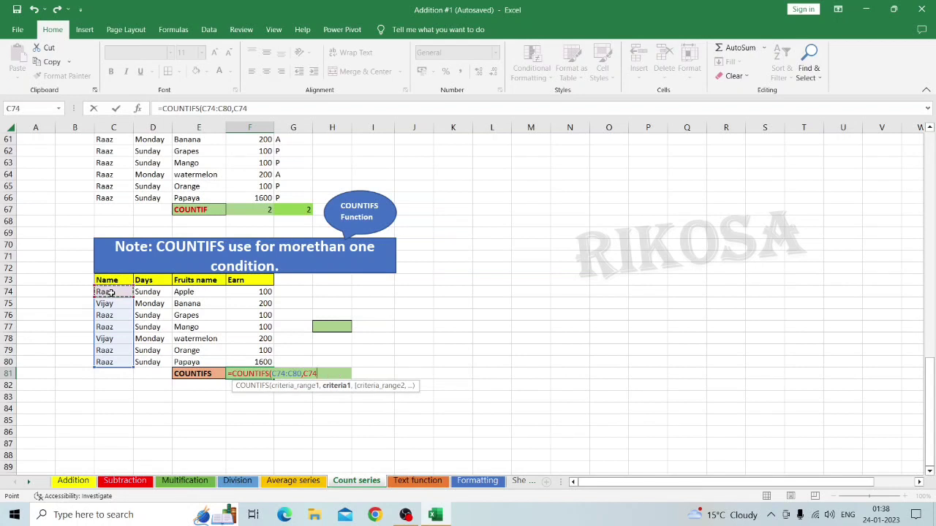
pyautogui.write(',')
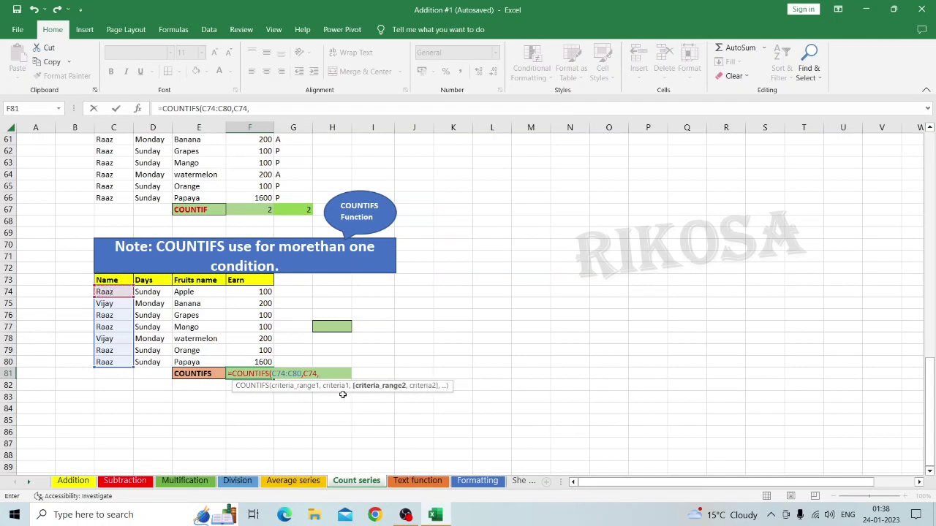
# - Complete the COUNTIFS formula with the Fruits name range E74:E80 and E74 as the second criterion
pyautogui.click(184, 291)
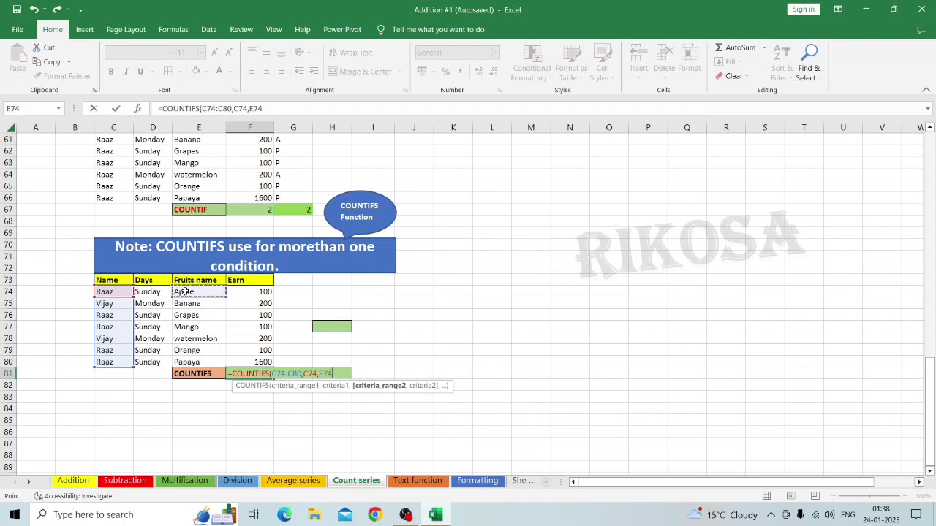
pyautogui.hotkey('ctrl', 'shift', 'Down')
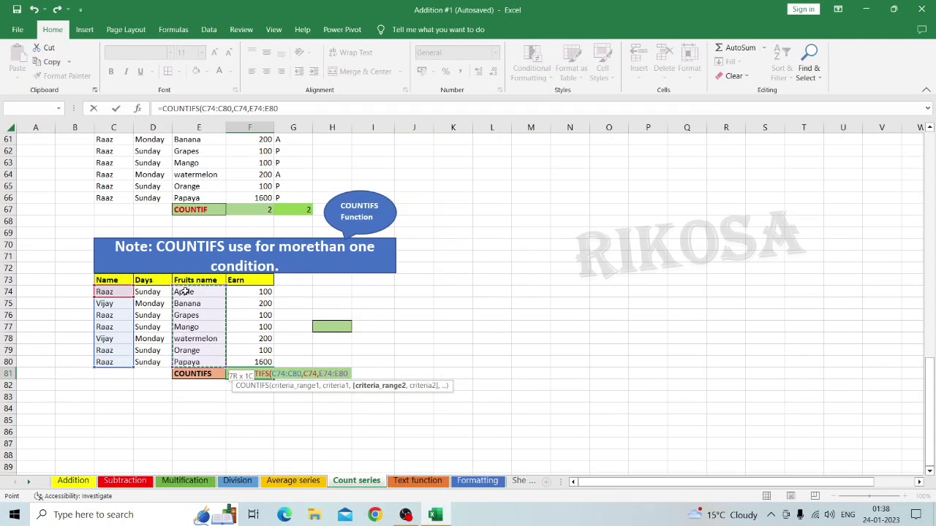
pyautogui.write(',')
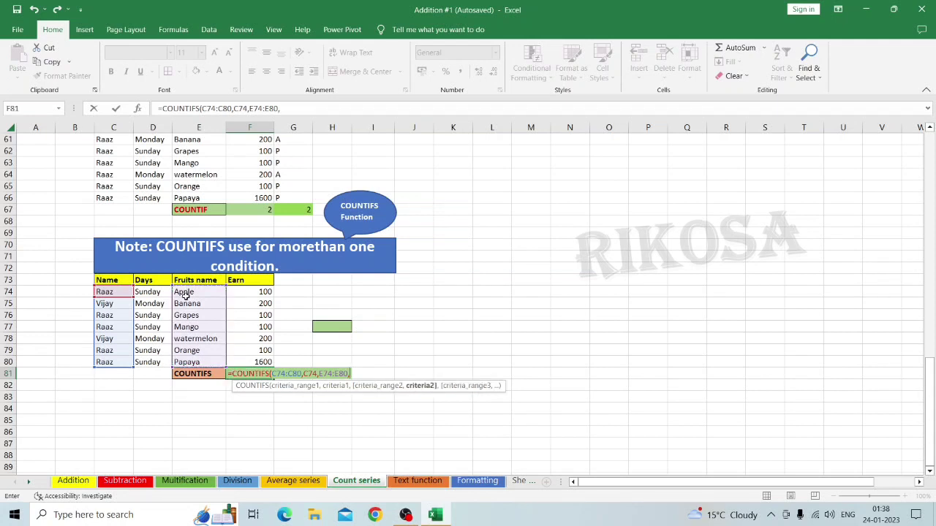
pyautogui.click(187, 292)
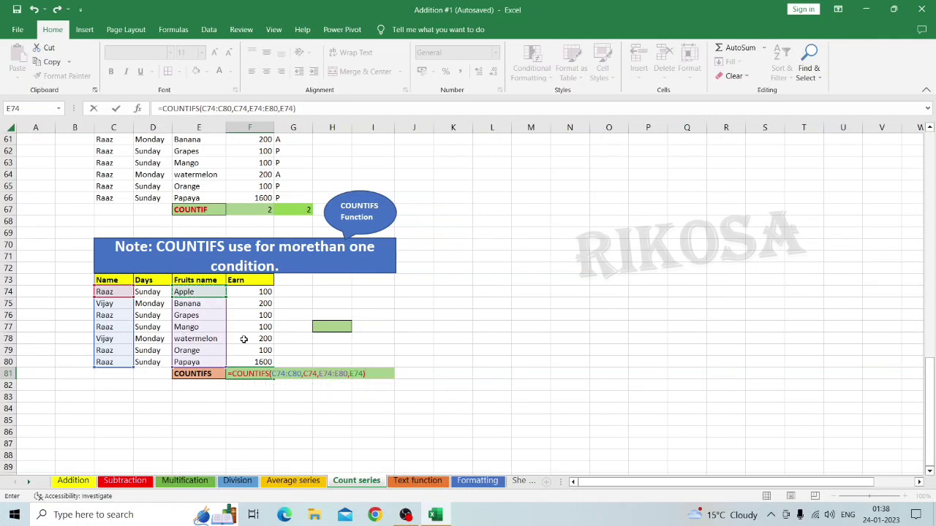
pyautogui.press('Return')
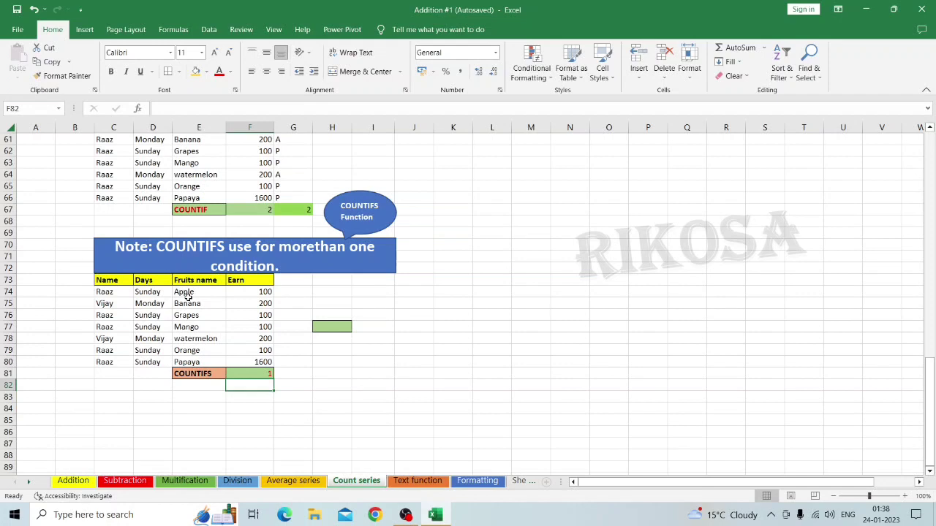
# - Switch to the Text function sheet and look at the Trim column's formula in D7 and the empty cell D8
pyautogui.scroll(-1, 188, 296)
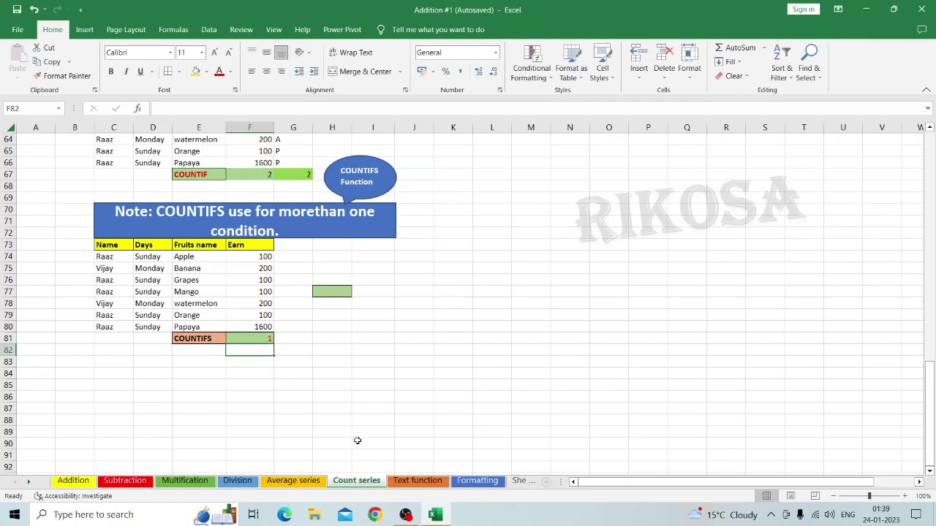
pyautogui.click(418, 480)
pyautogui.click(234, 227)
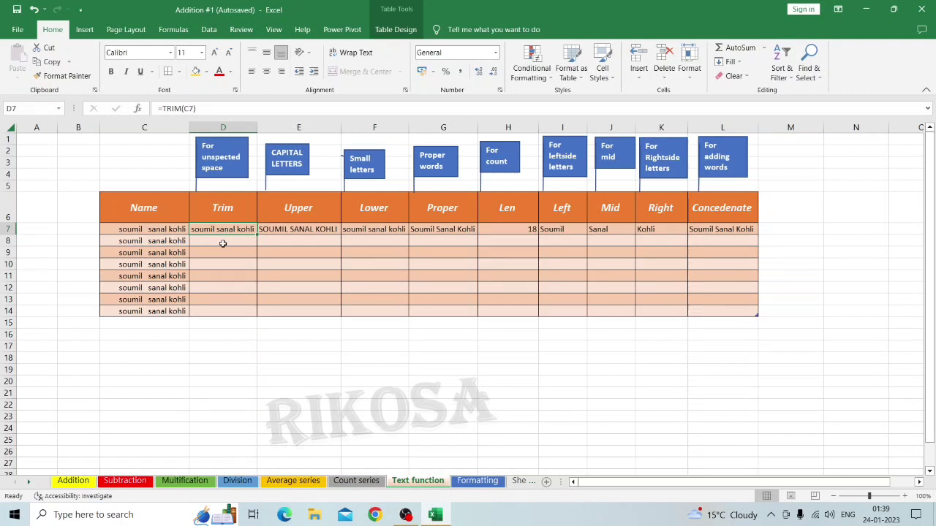
pyautogui.click(224, 242)
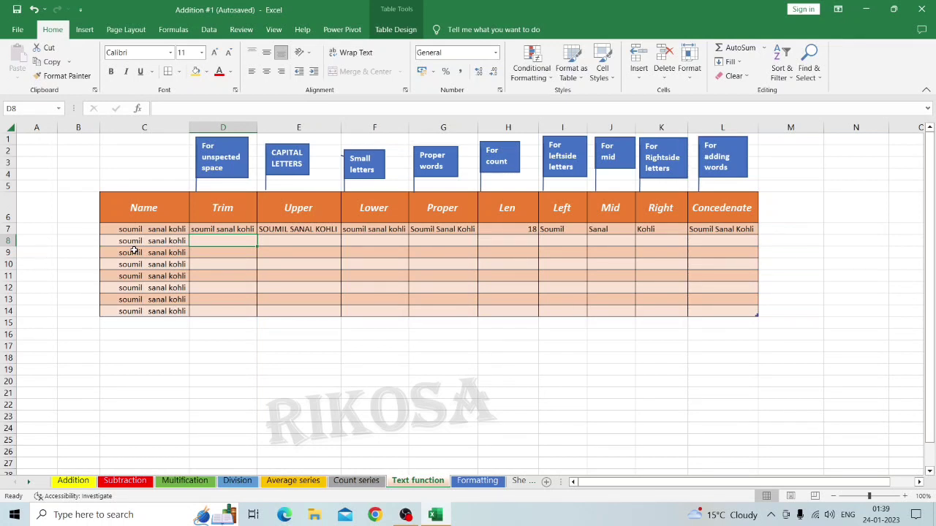
# - Clear the TRIM formula from D7 and undo the deletion
pyautogui.click(218, 228)
pyautogui.press('BackSpace')
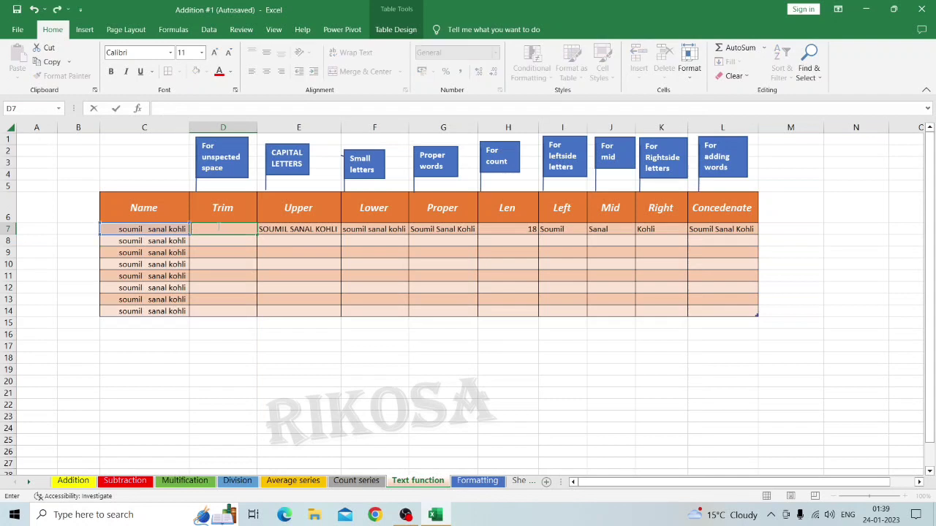
pyautogui.press('Return')
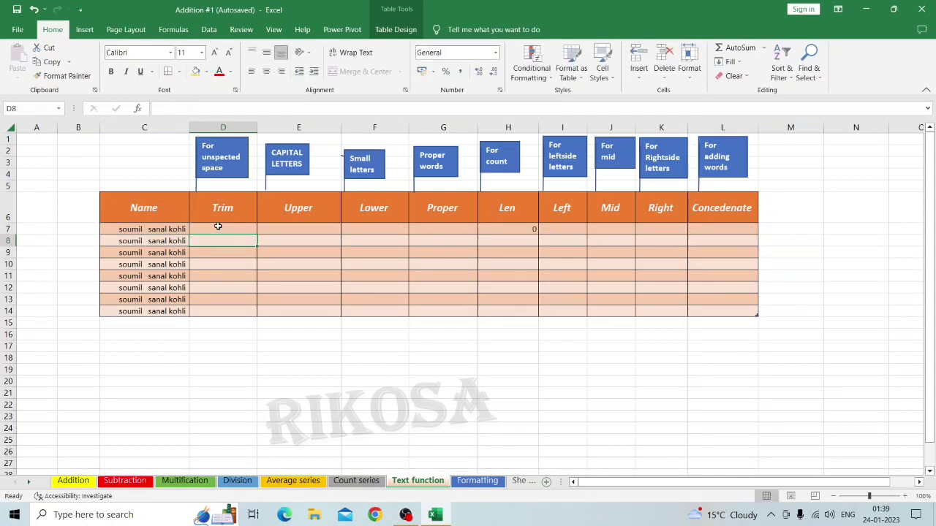
pyautogui.hotkey('ctrl', 'z')
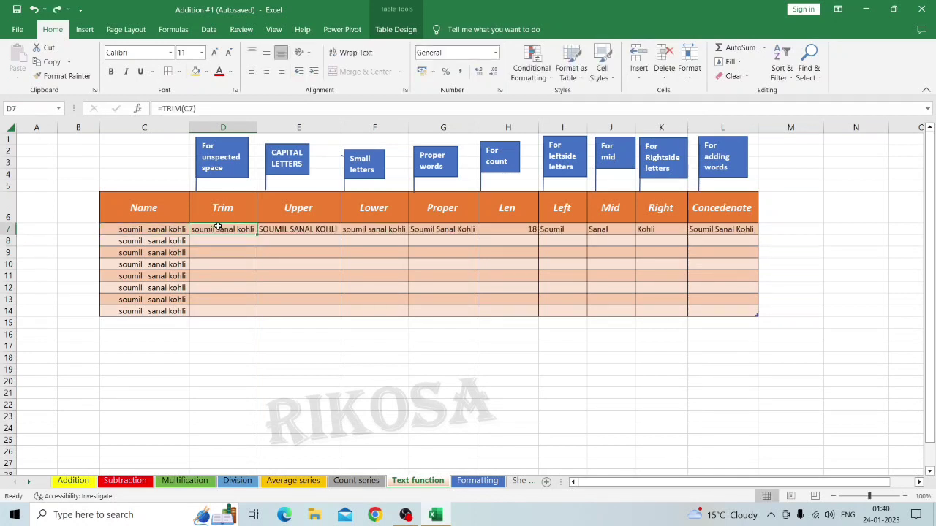
# - Enter the formula =TRIM(C7) in cell D8 of the Trim column
pyautogui.click(217, 239)
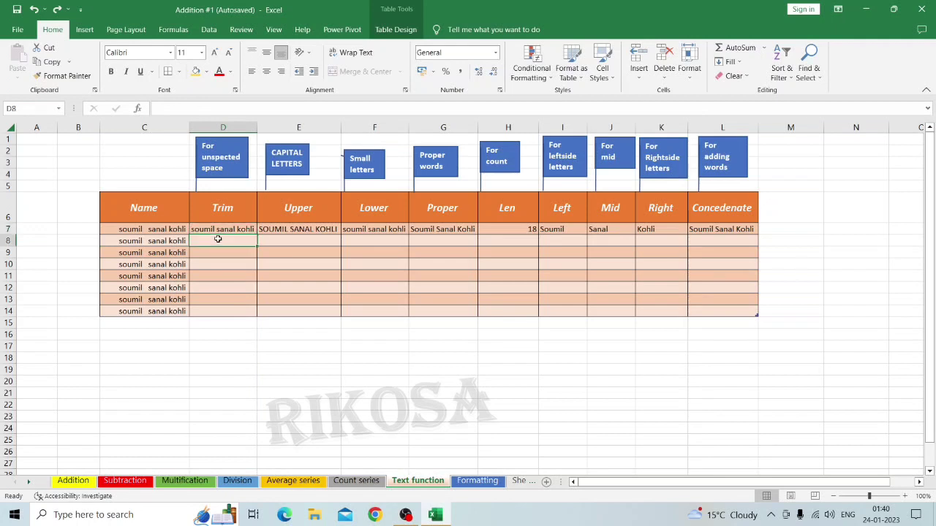
pyautogui.write('=')
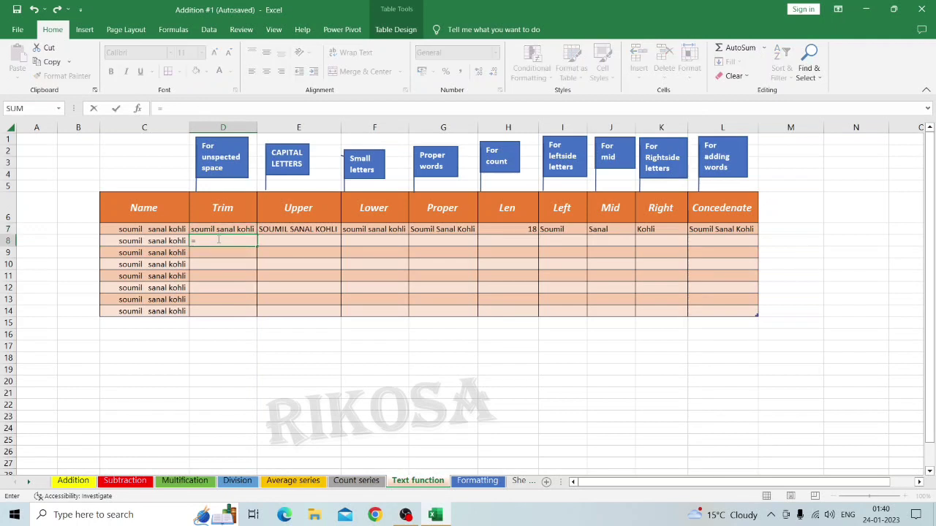
pyautogui.write('sou')
pyautogui.press('BackSpace')
pyautogui.press('BackSpace')
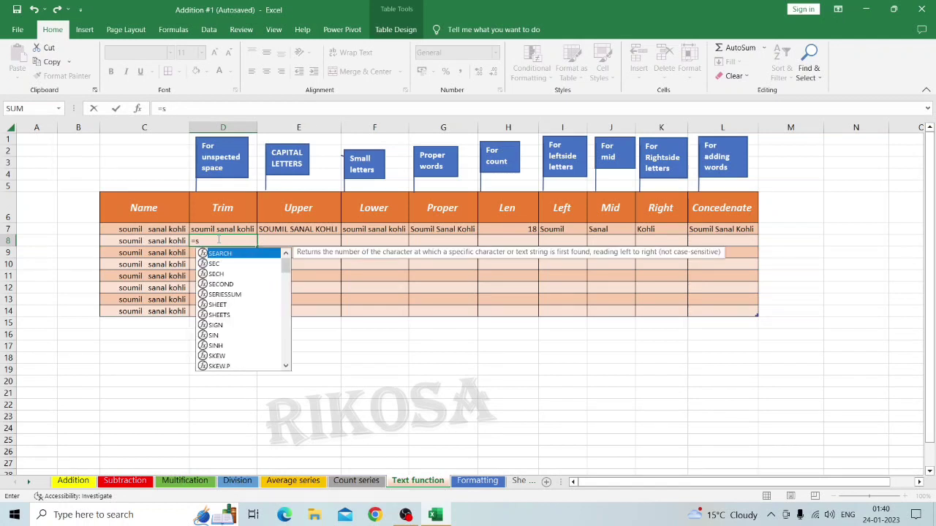
pyautogui.press('BackSpace')
pyautogui.write('trim')
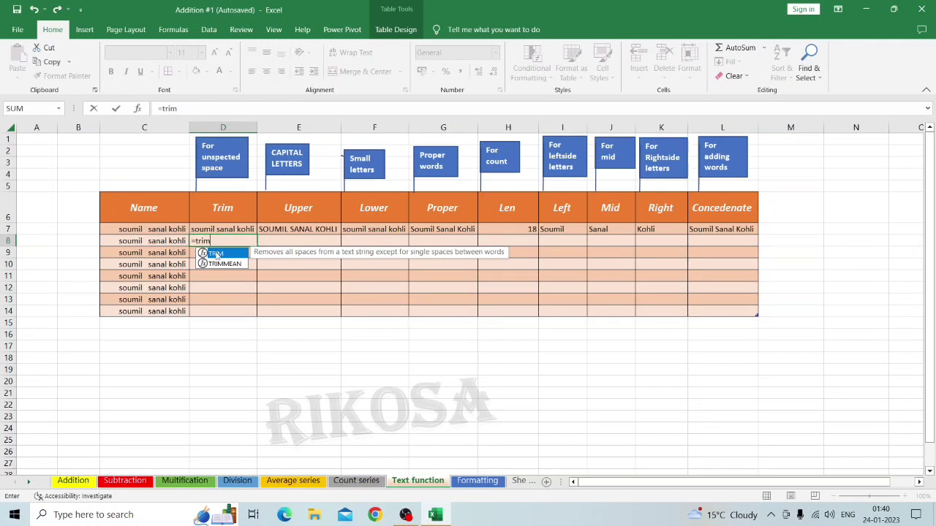
pyautogui.doubleClick(217, 253)
pyautogui.click(149, 228)
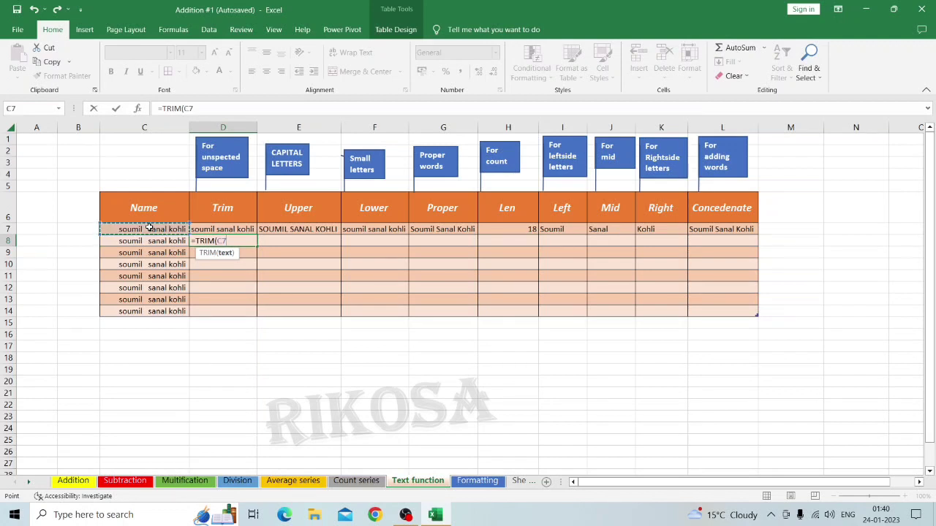
pyautogui.write(')')
pyautogui.press('Return')
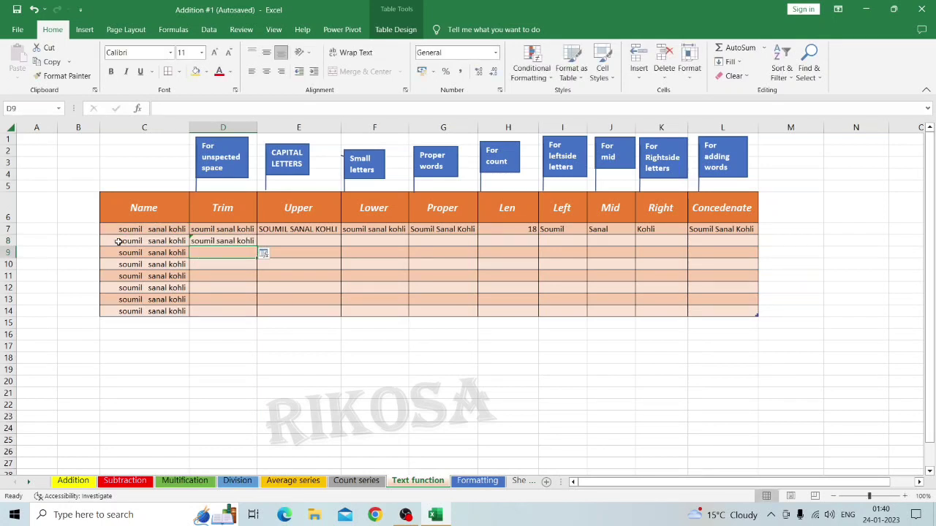
# - Fill the TRIM formula from D7 down the Trim column to D14
pyautogui.click(130, 241)
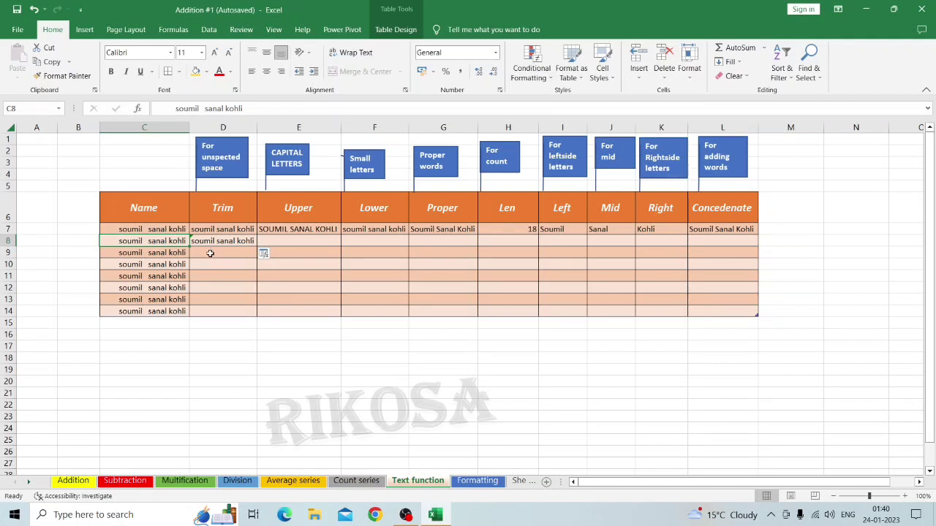
pyautogui.click(249, 231)
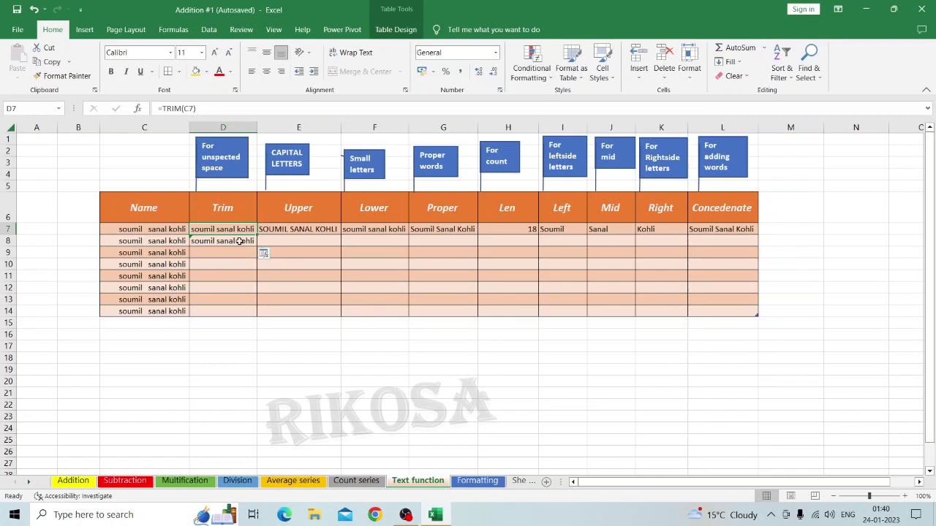
pyautogui.moveTo(257, 235); pyautogui.dragTo(259, 246)
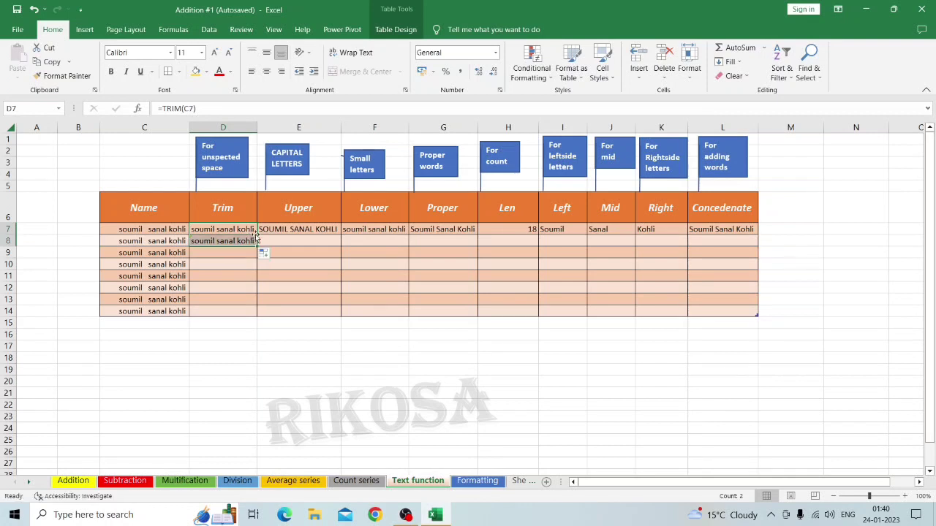
pyautogui.doubleClick(256, 246)
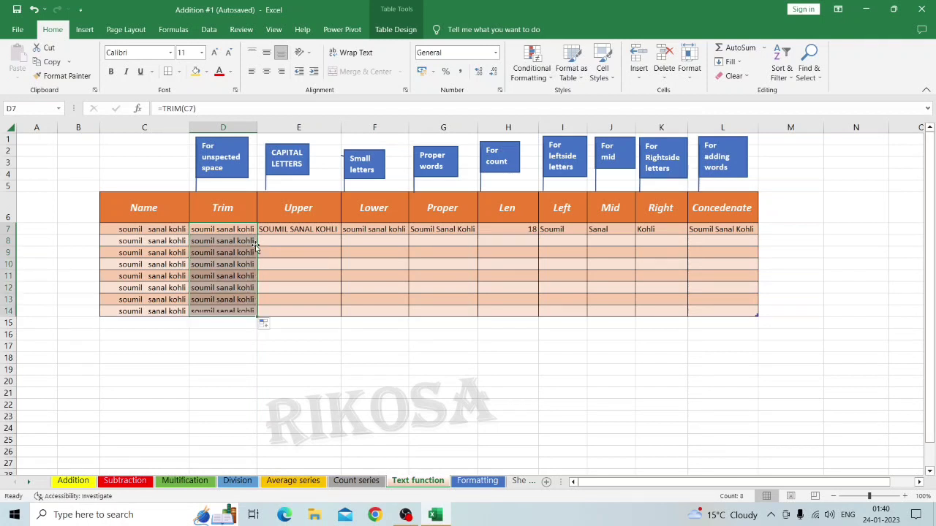
# - Undo the TRIM fill below D8 and fill the formula from D7:D8 down to D14 again
pyautogui.click(299, 241)
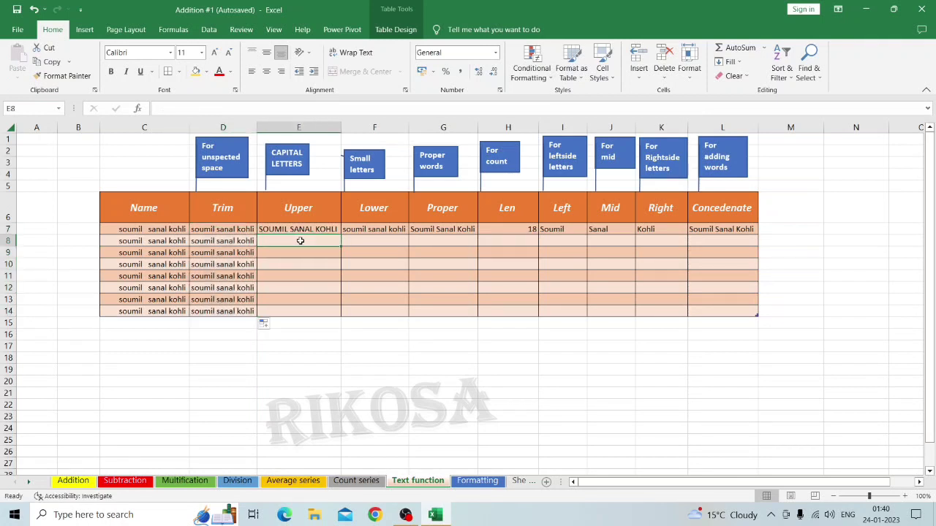
pyautogui.click(245, 241)
pyautogui.hotkey('ctrl', 'z')
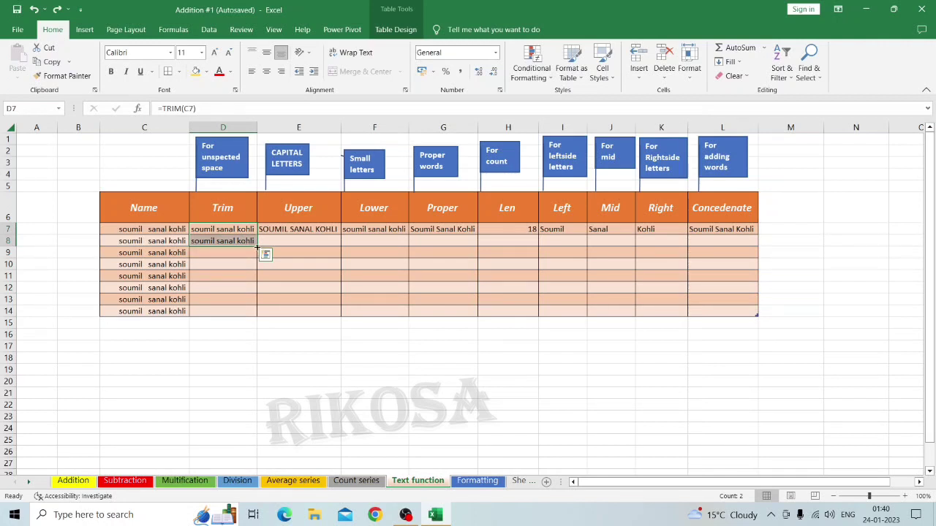
pyautogui.moveTo(257, 249); pyautogui.dragTo(250, 275)
pyautogui.hotkey('ctrl', 'z')
pyautogui.doubleClick(256, 247)
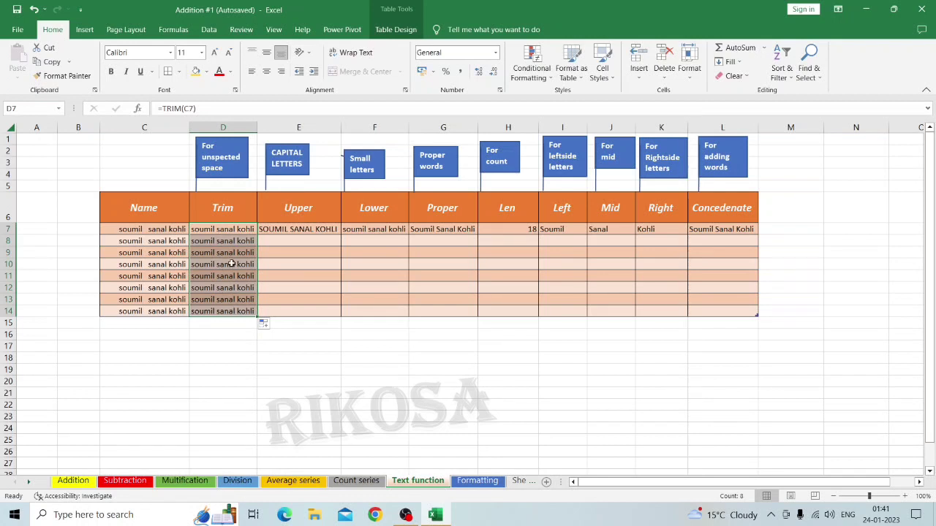
# - Enter the formula =UPPER(D7) in cell E8, using the trimmed name instead of C7
pyautogui.click(293, 243)
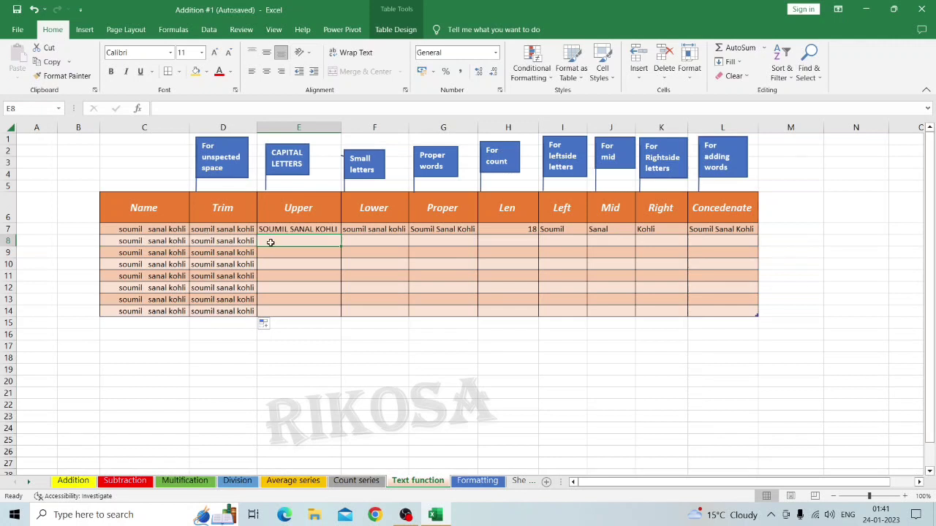
pyautogui.write('=')
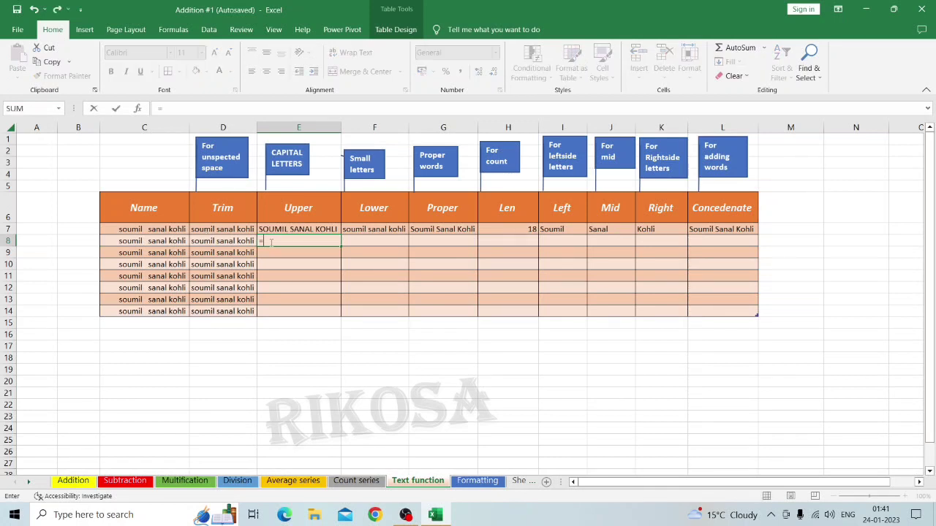
pyautogui.write('upp')
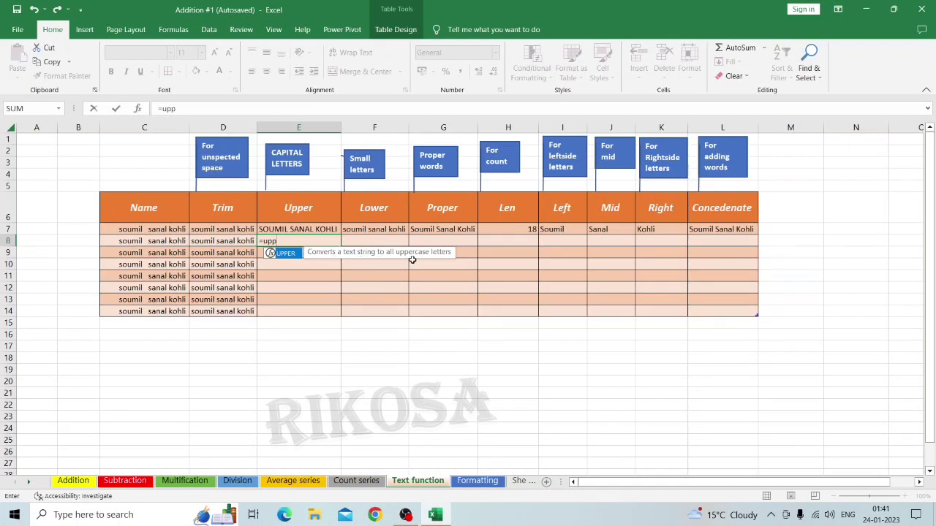
pyautogui.doubleClick(285, 253)
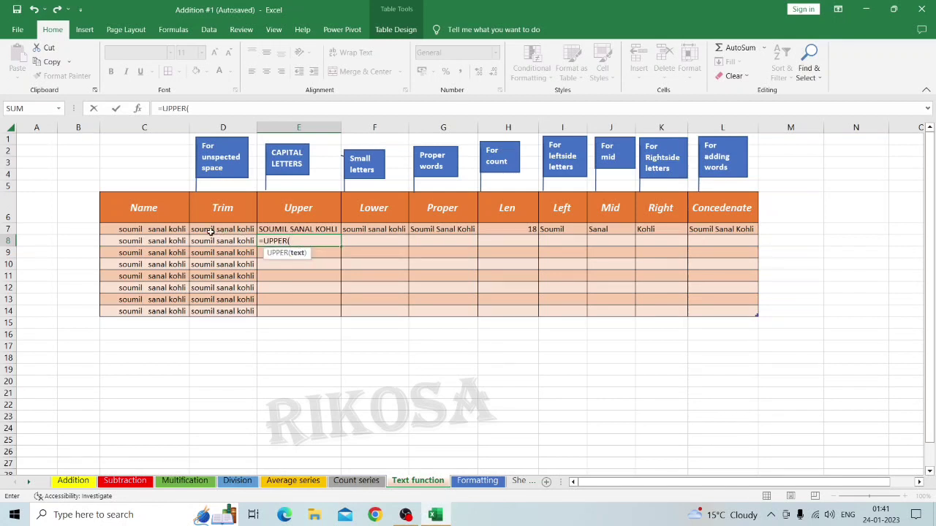
pyautogui.click(161, 231)
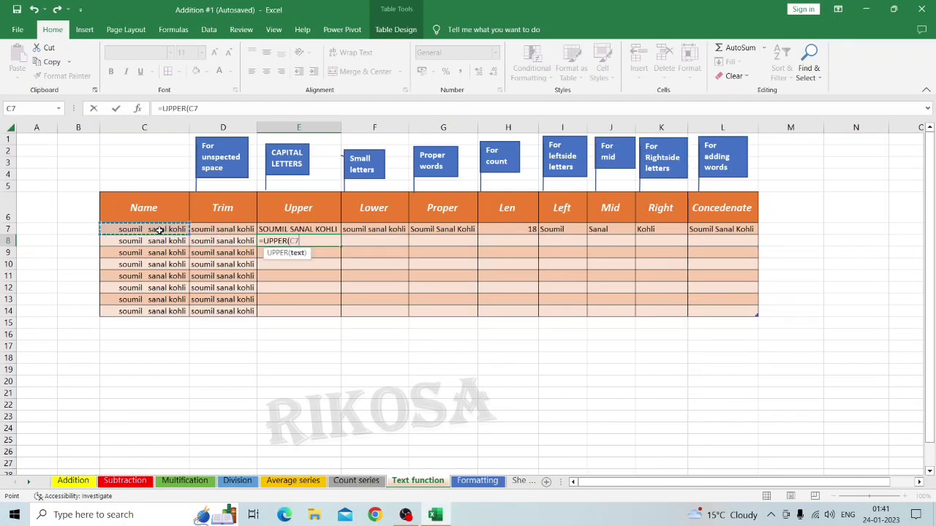
pyautogui.click(210, 230)
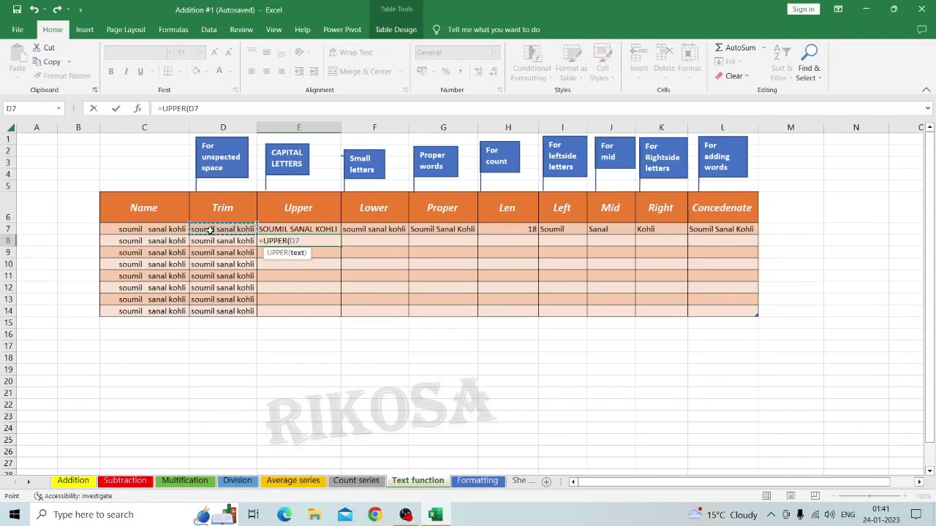
pyautogui.write(')')
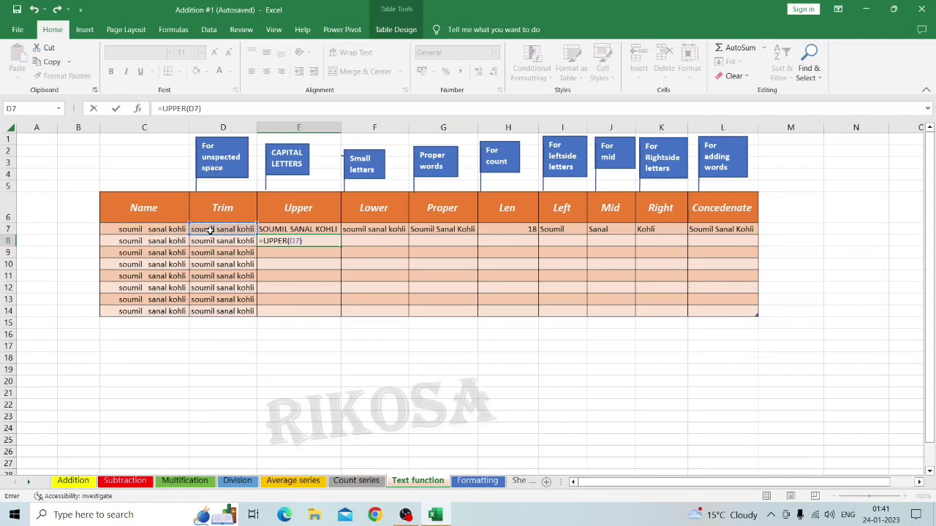
pyautogui.press('Return')
# - Fill the UPPER formulas from E7:E8 down the Upper column to E14 and select the filled range
pyautogui.click(286, 232)
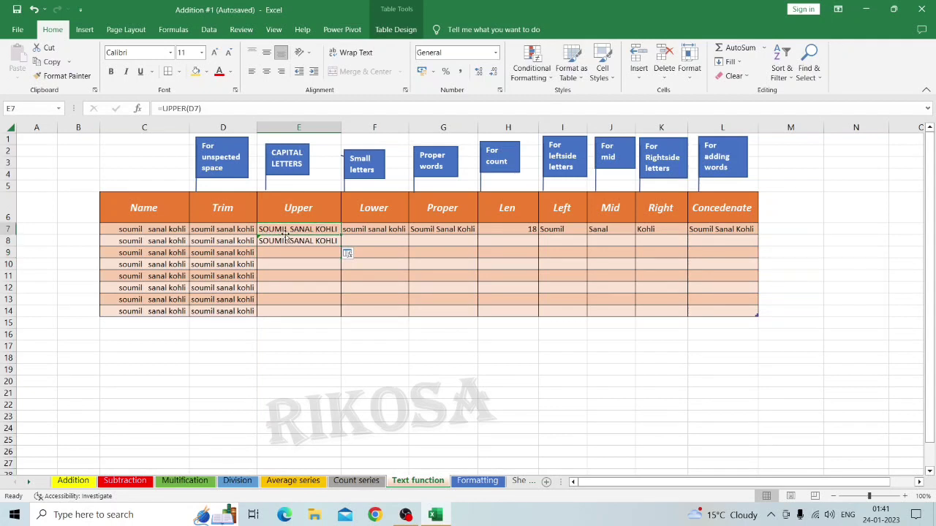
pyautogui.moveTo(287, 235); pyautogui.dragTo(287, 242)
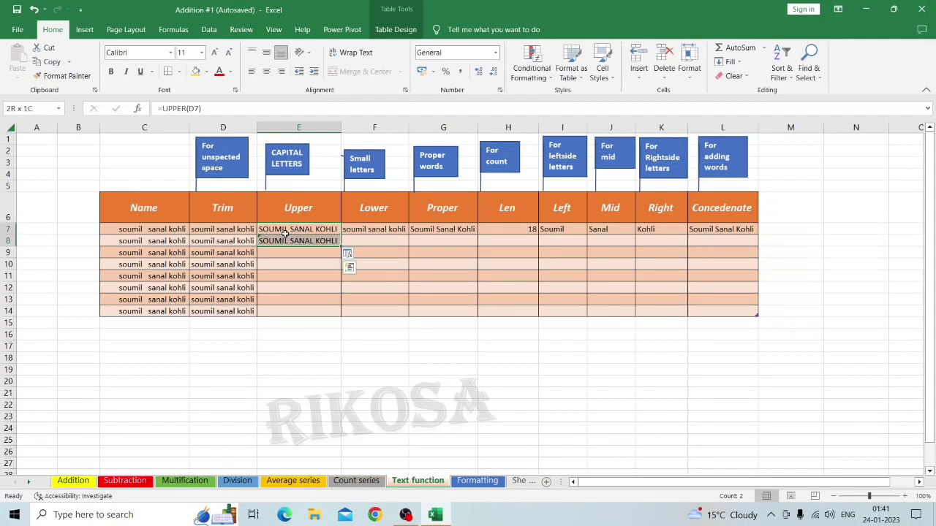
pyautogui.doubleClick(339, 246)
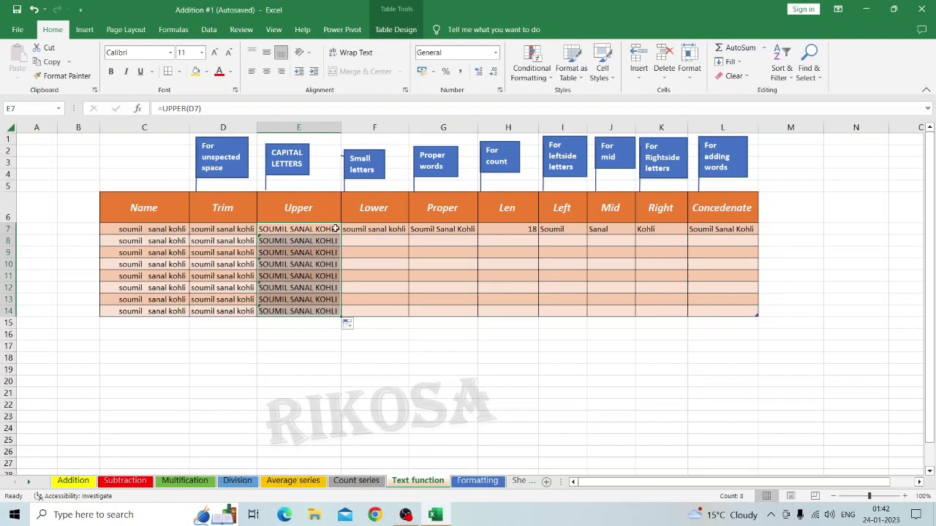
pyautogui.click(309, 230)
pyautogui.hotkey('ctrl', 'shift', 'Down')
# - Start a LOWER formula in F8 with the trimmed name in D7 as its text
pyautogui.click(356, 237)
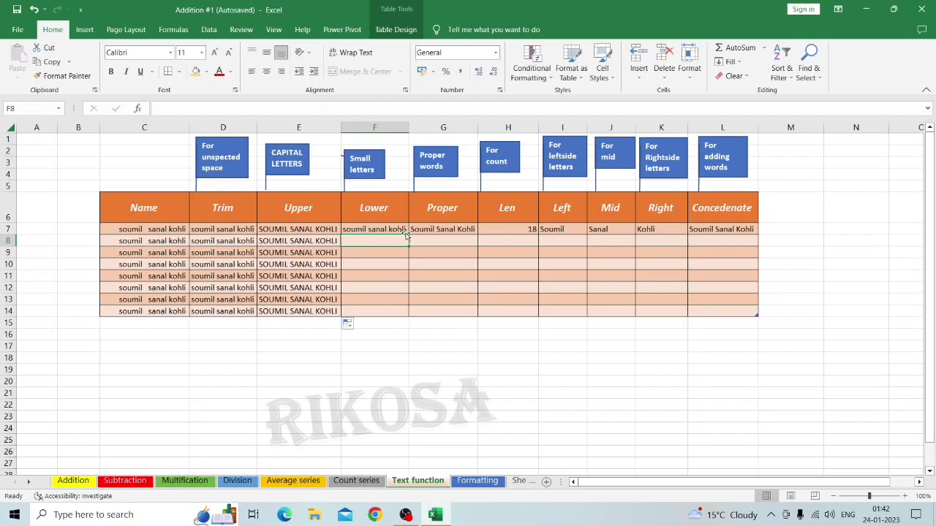
pyautogui.write('=')
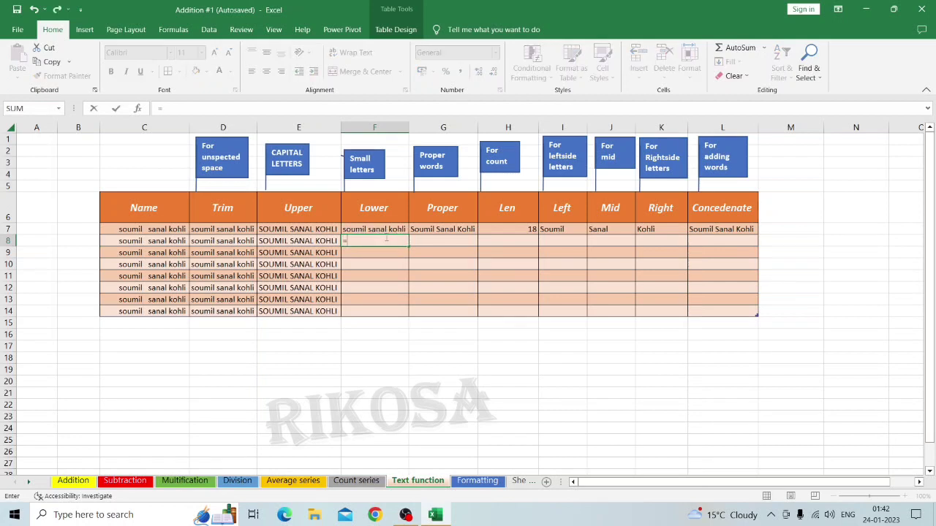
pyautogui.write('l')
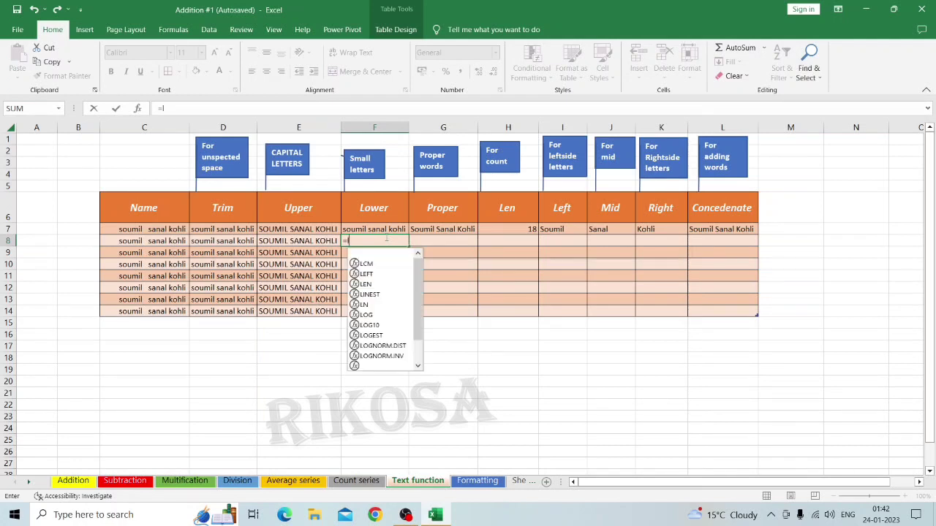
pyautogui.write('ower')
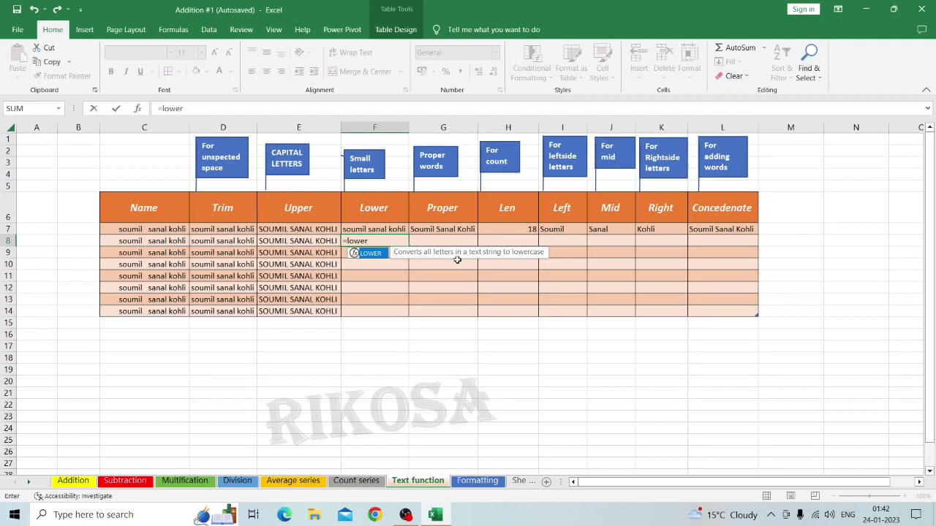
pyautogui.doubleClick(369, 254)
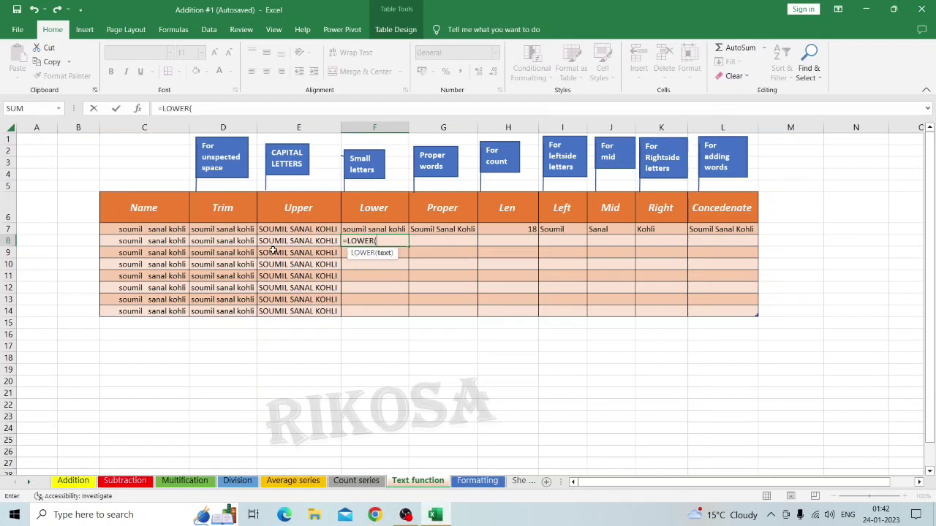
pyautogui.click(220, 229)
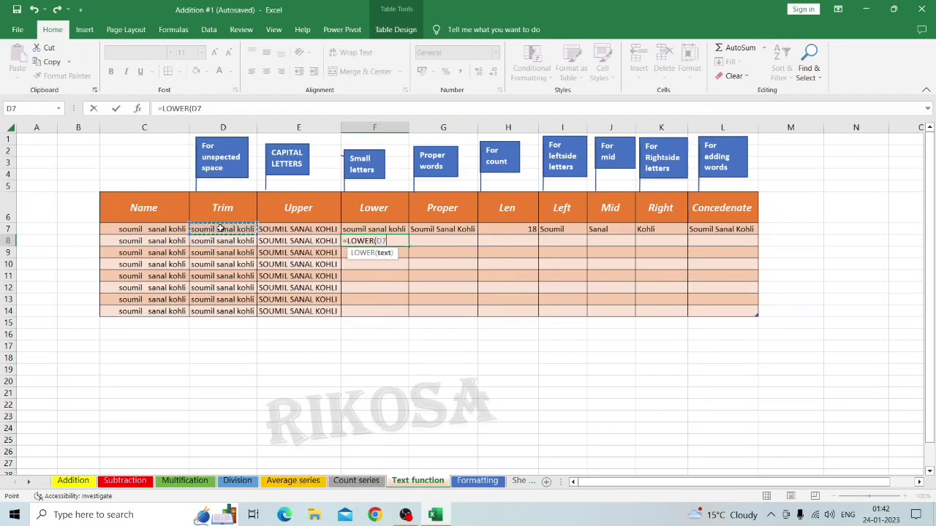
pyautogui.write(')')
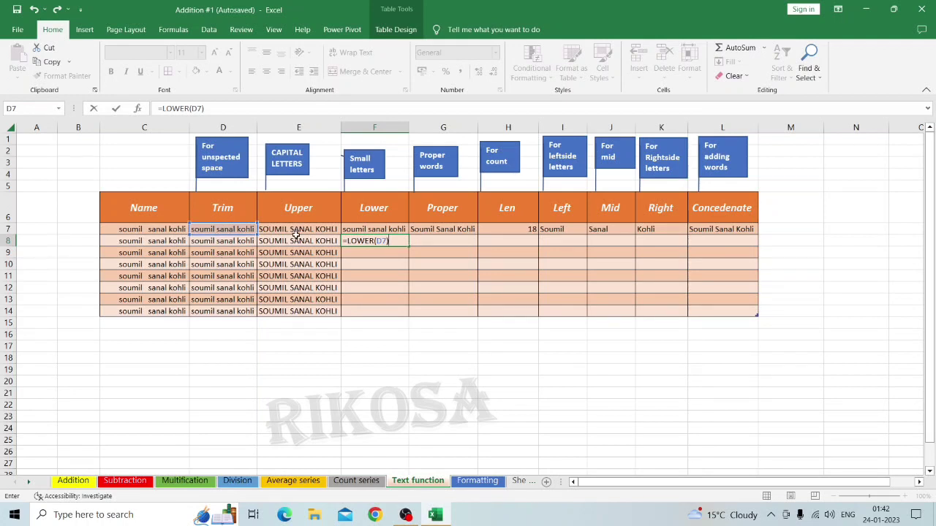
# - Replace the D7 reference with the uppercase name in E7 and complete =LOWER(E7) in F8
pyautogui.press('BackSpace')
pyautogui.press('BackSpace')
pyautogui.press('BackSpace')
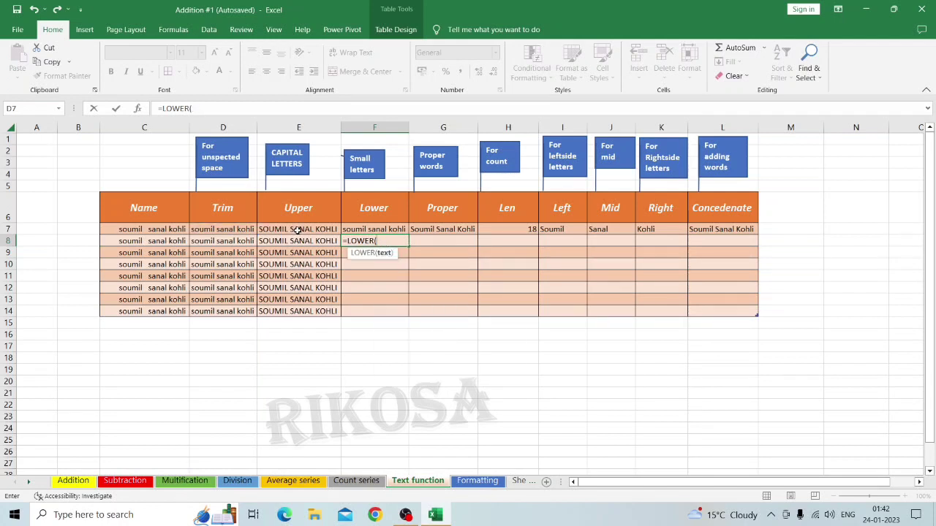
pyautogui.click(293, 228)
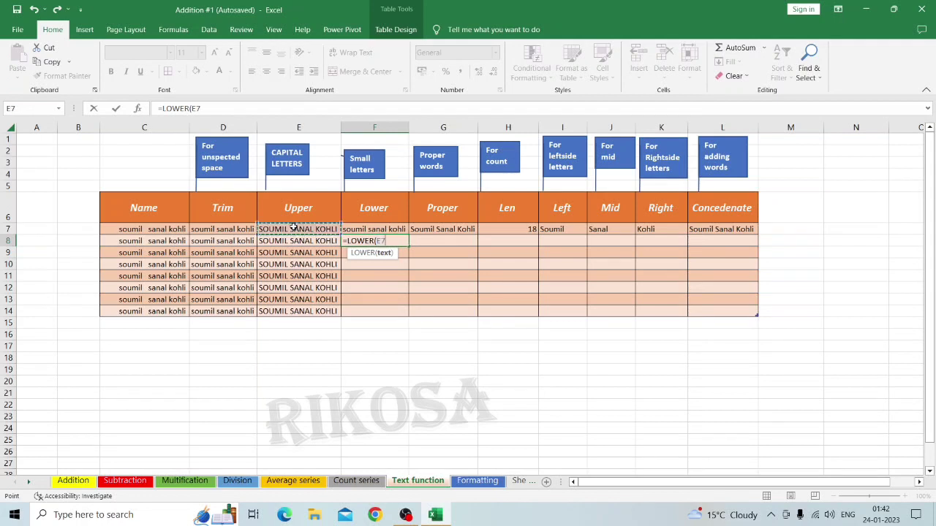
pyautogui.write(')')
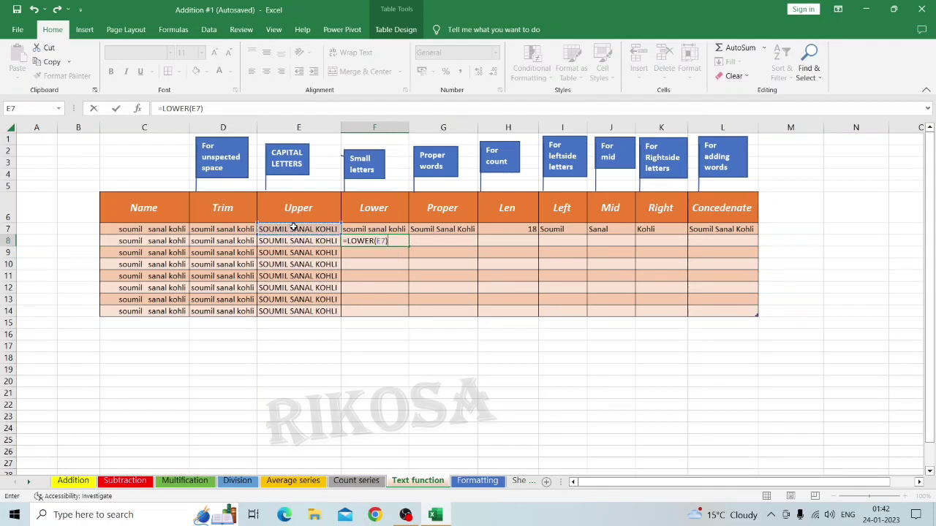
pyautogui.press('Return')
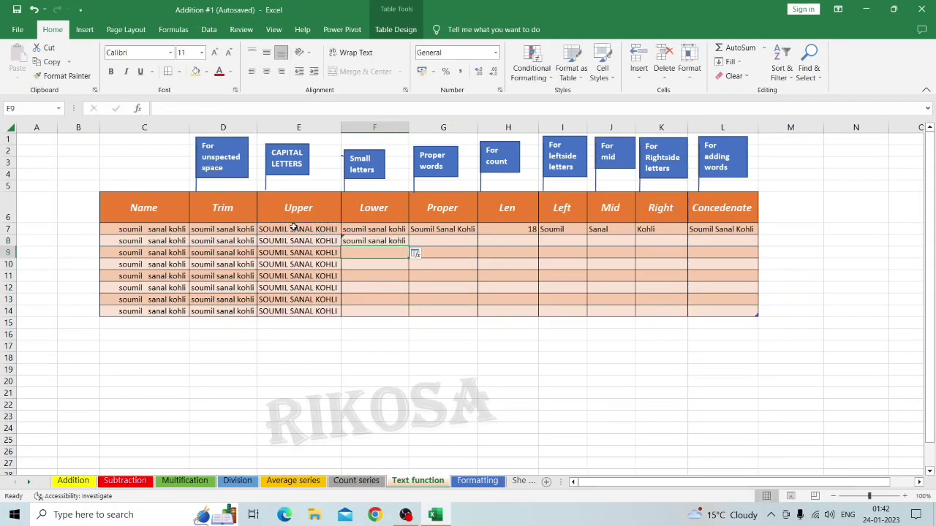
# - Fill the LOWER formulas from F7:F8 down the Lower column to F14
pyautogui.click(405, 230)
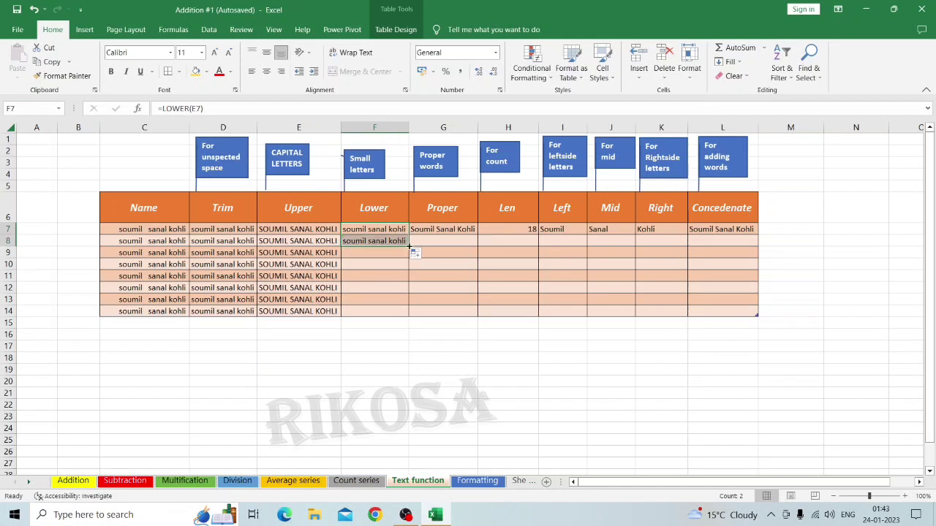
pyautogui.doubleClick(409, 247)
# - Enter the formula =PROPER(F7) in cell G8, using the lowercase name as its text
pyautogui.click(427, 237)
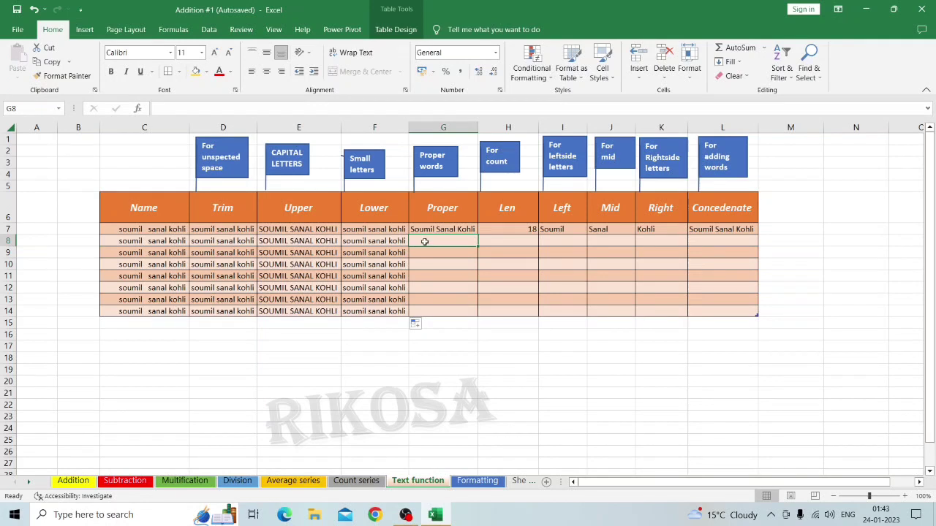
pyautogui.write('=')
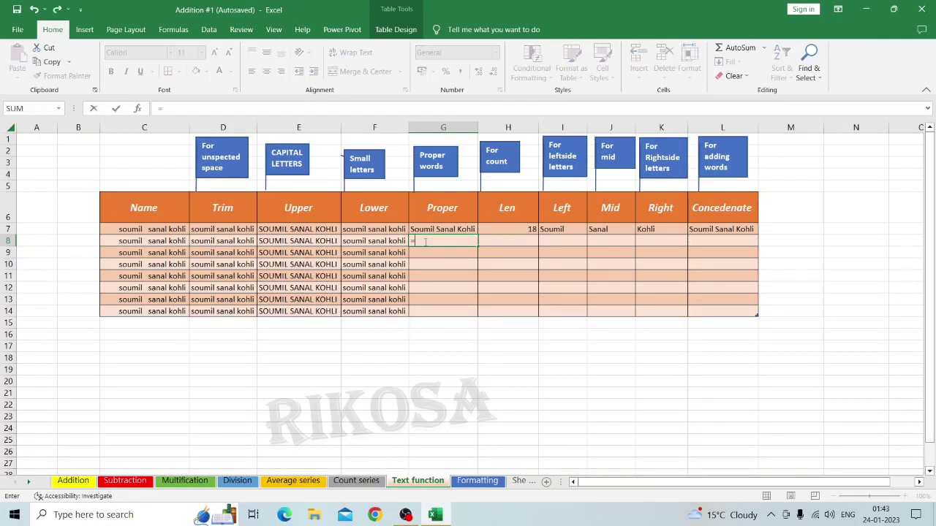
pyautogui.write('pro')
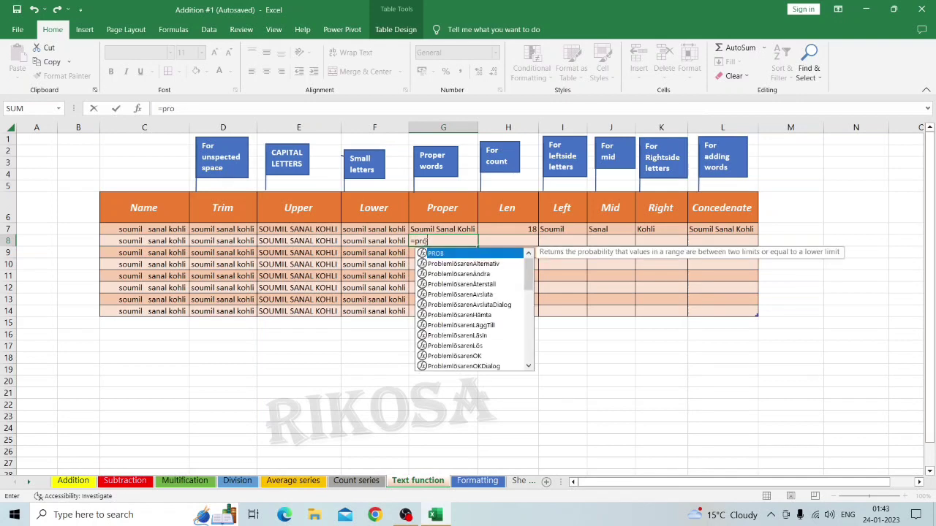
pyautogui.press('BackSpace')
pyautogui.press('BackSpace')
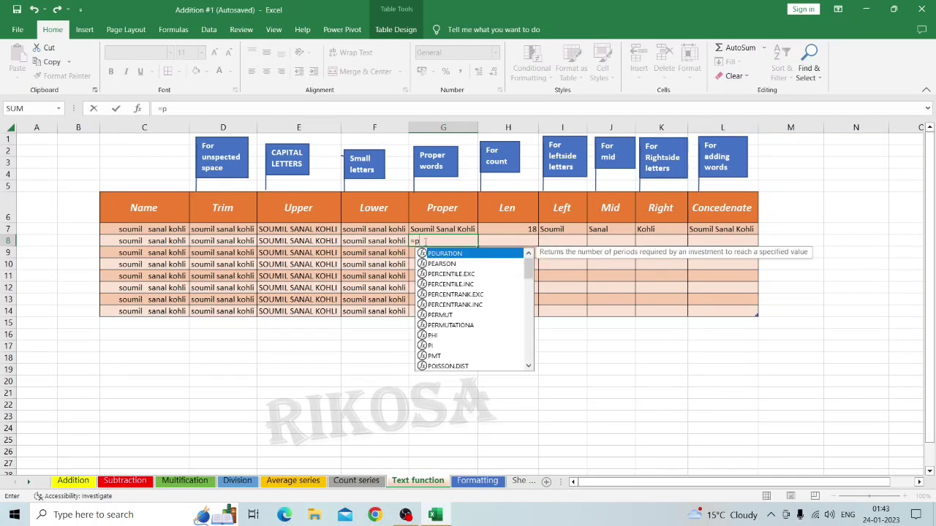
pyautogui.write('r')
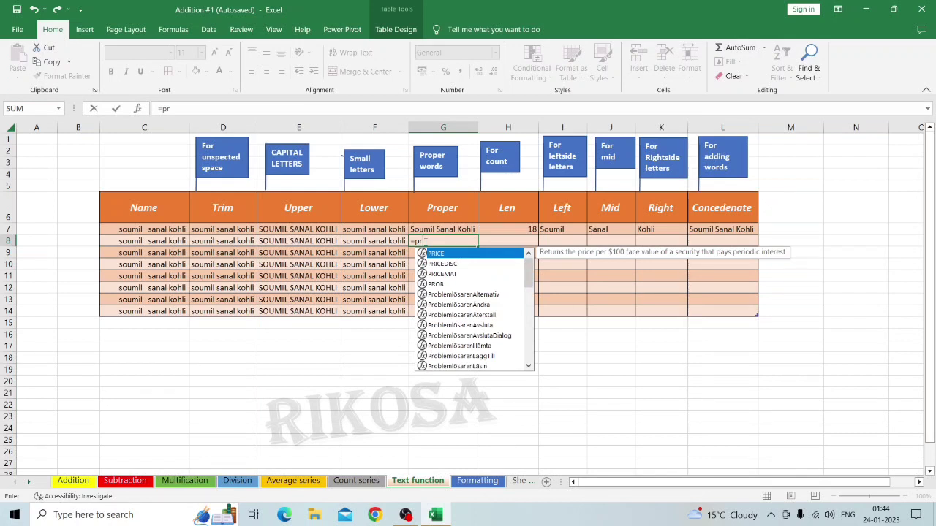
pyautogui.write('oper')
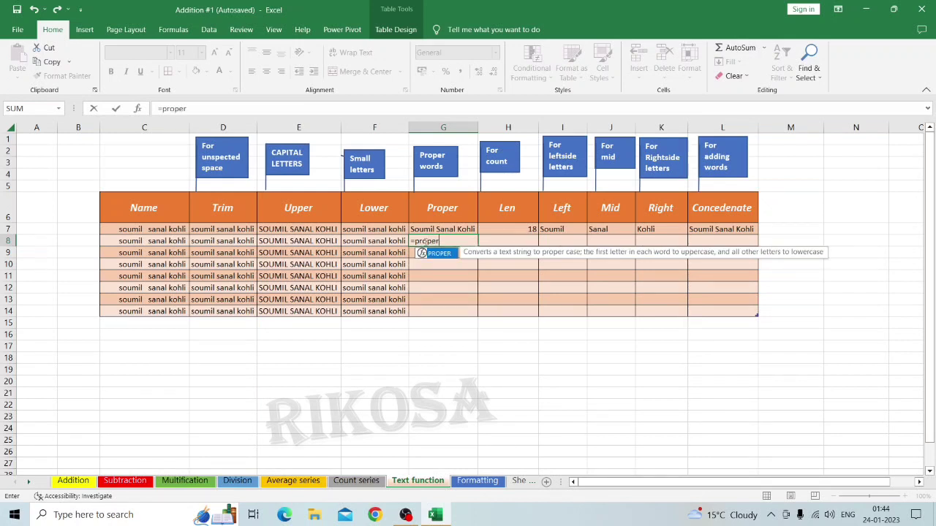
pyautogui.doubleClick(437, 259)
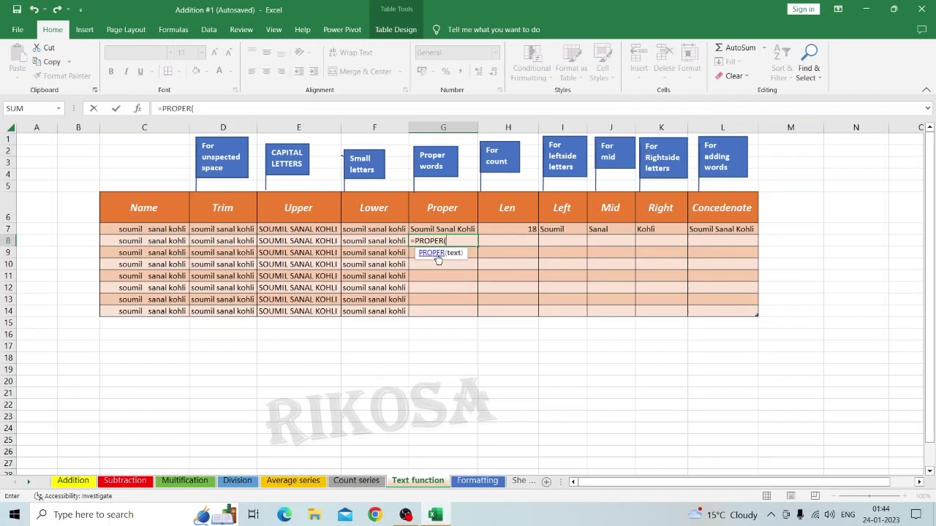
pyautogui.click(371, 231)
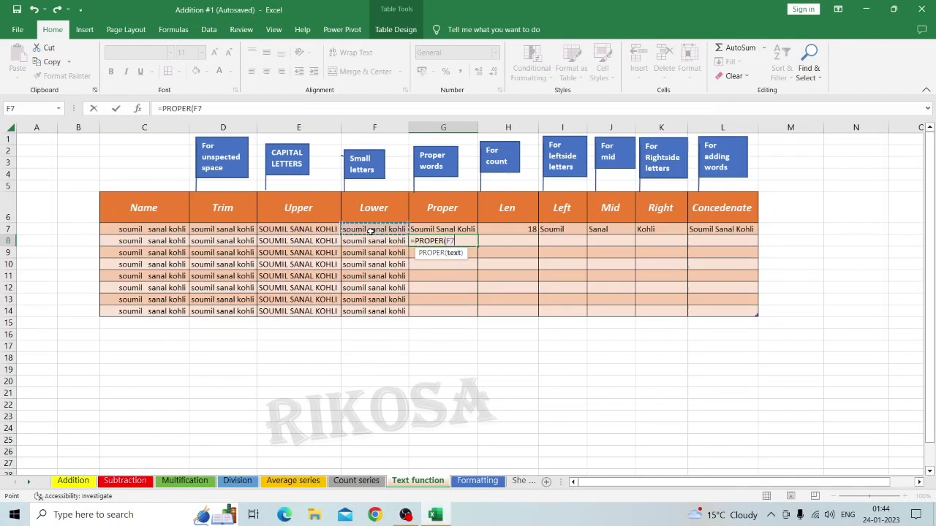
pyautogui.write(')')
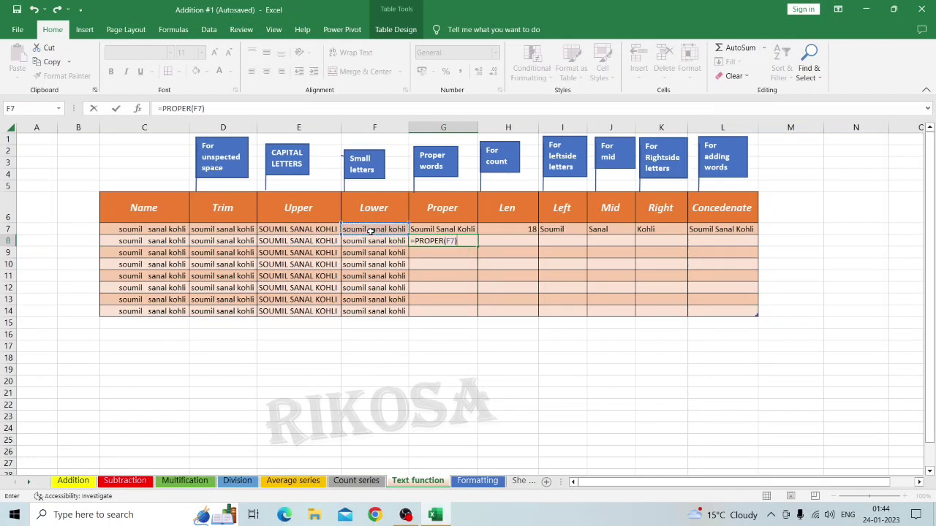
pyautogui.press('Return')
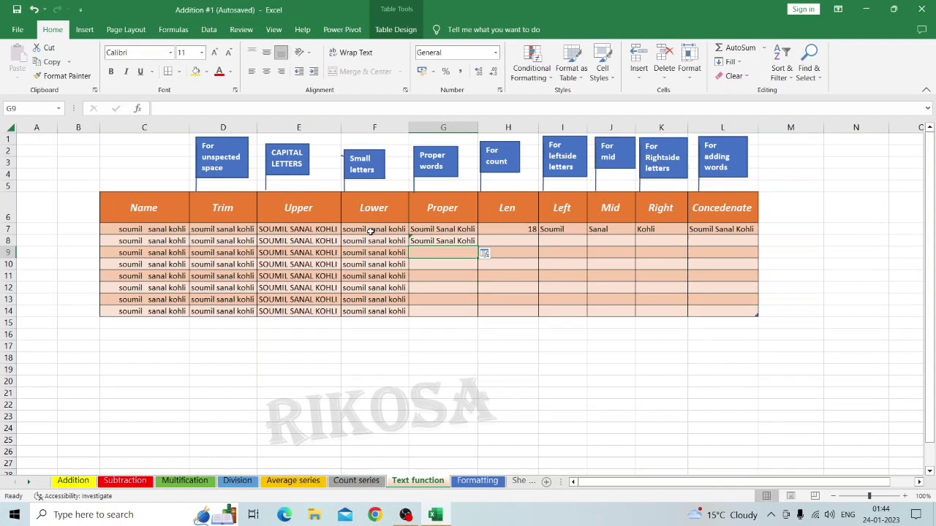
# - Fill the PROPER formula from G7 down the Proper column to G14
pyautogui.click(446, 231)
pyautogui.doubleClick(478, 235)
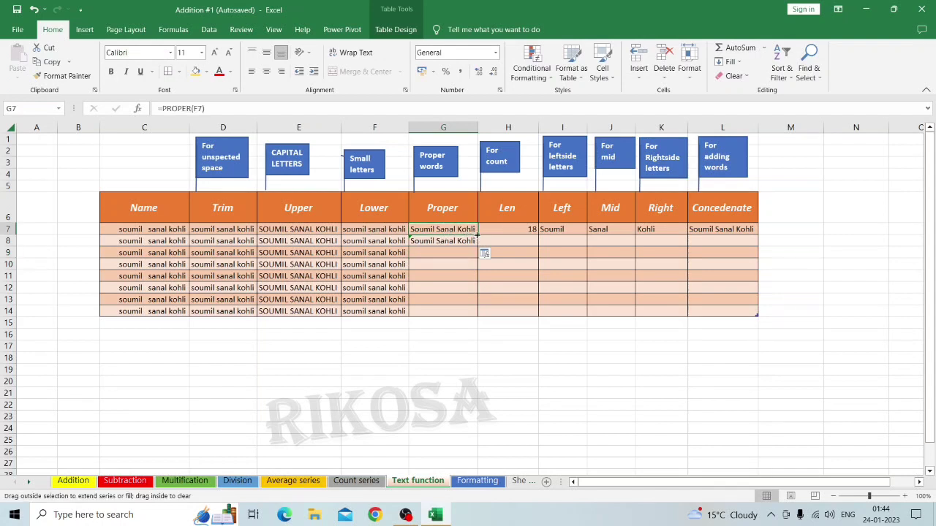
pyautogui.doubleClick(478, 246)
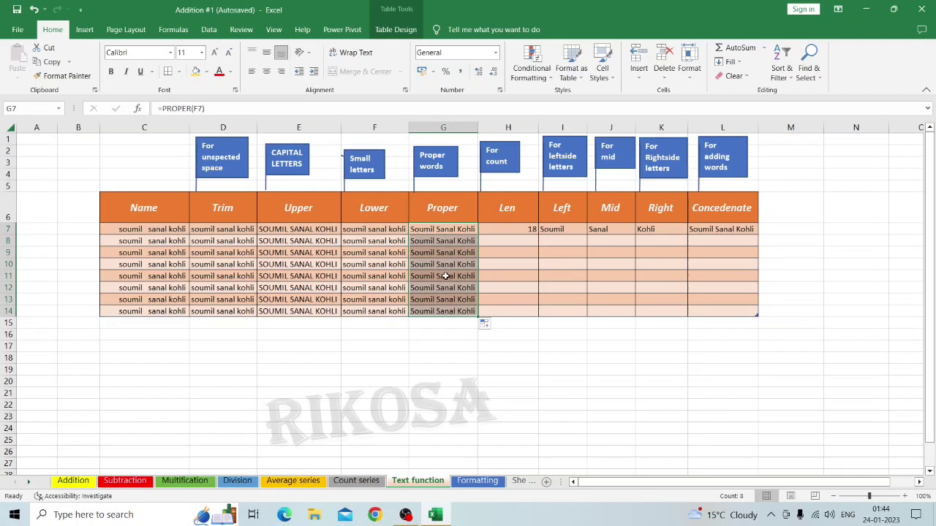
# - Enter the formula =LEN(G7) in cell H8 to count the characters of the proper-case name
pyautogui.click(508, 244)
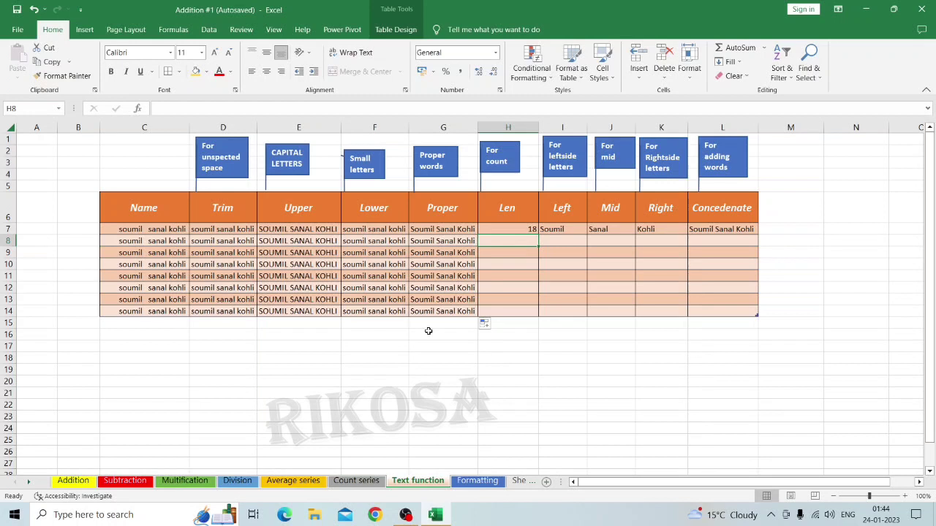
pyautogui.click(528, 229)
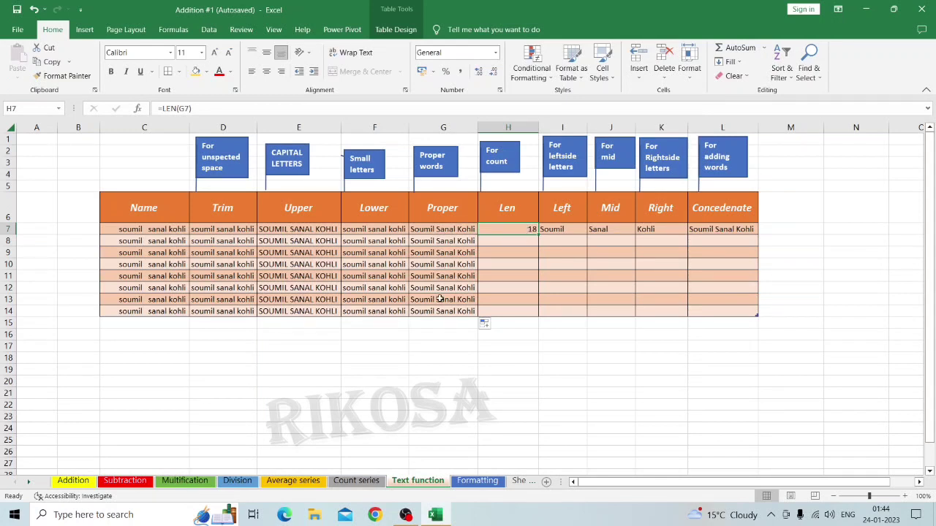
pyautogui.click(517, 244)
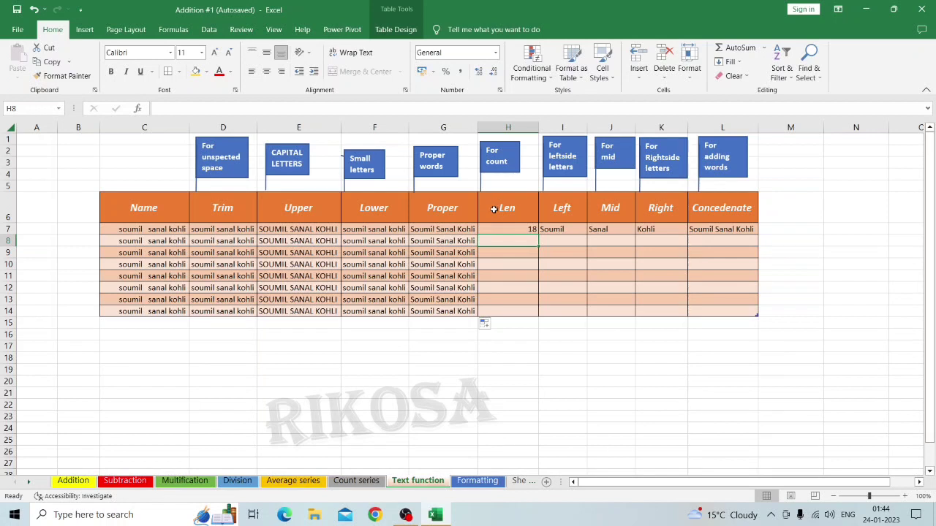
pyautogui.write('=')
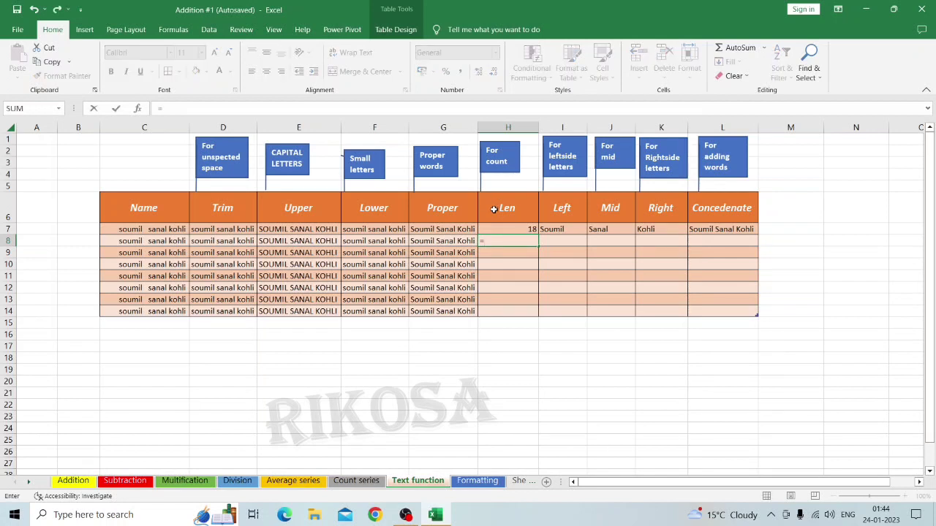
pyautogui.write('len')
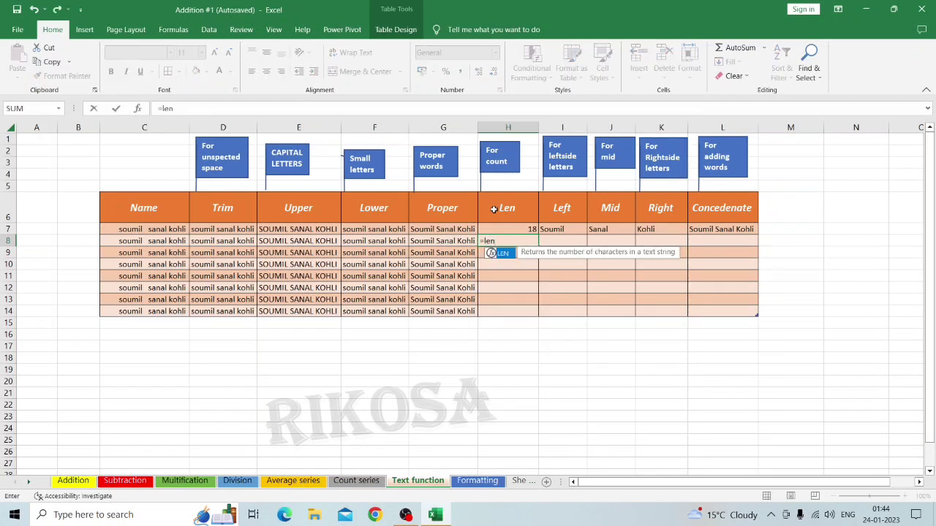
pyautogui.doubleClick(503, 255)
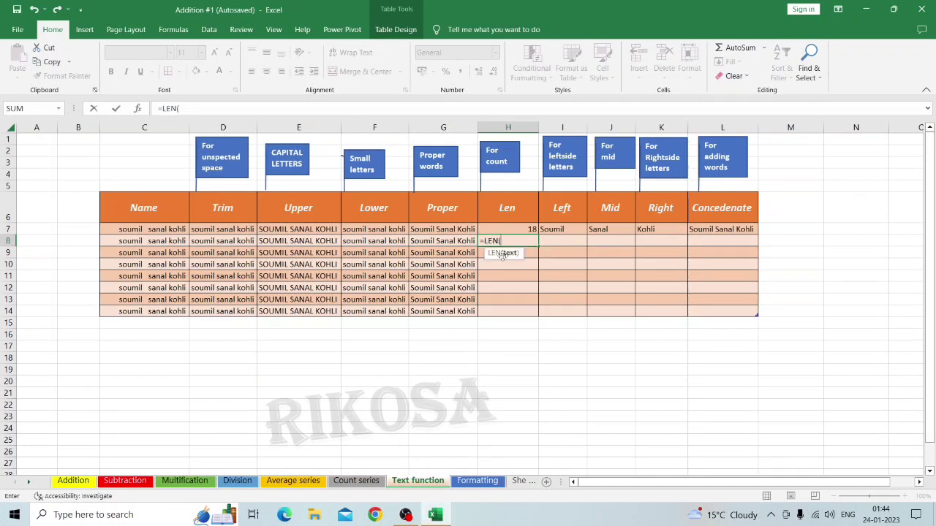
pyautogui.click(449, 228)
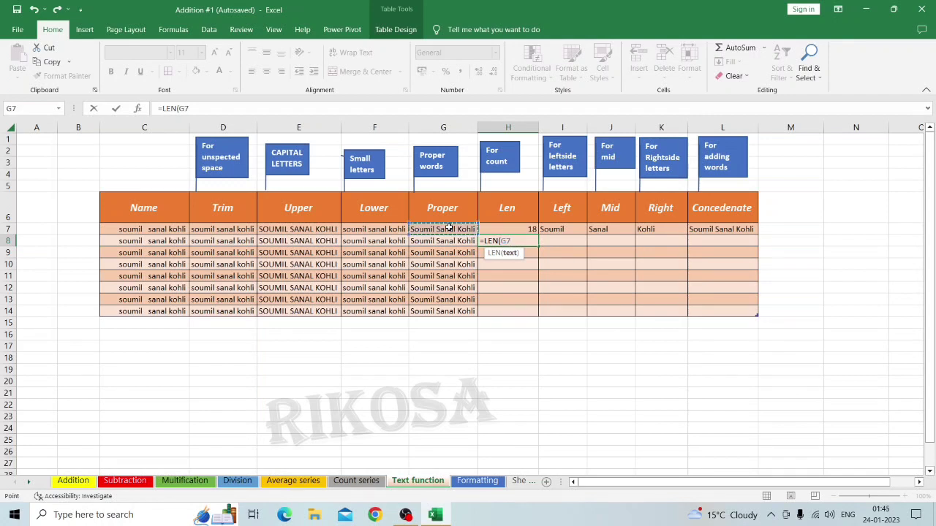
pyautogui.write(')')
pyautogui.press('Return')
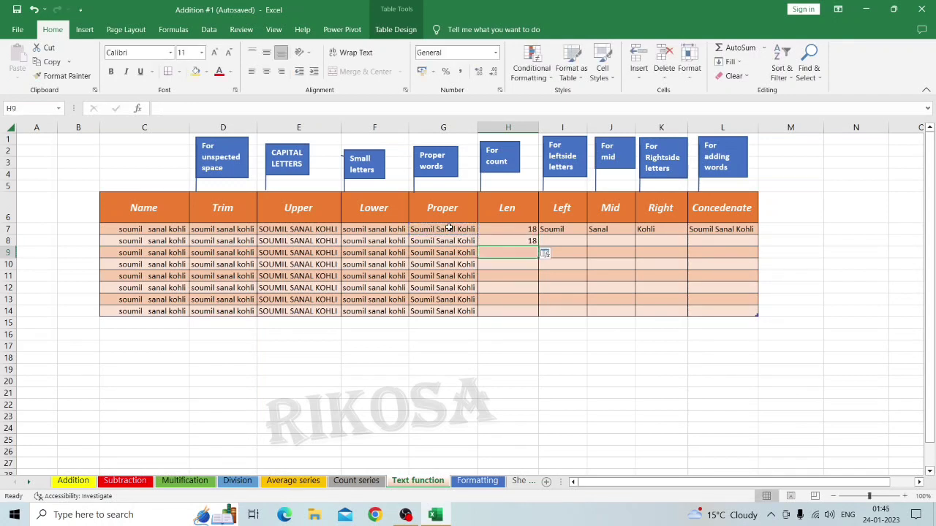
# - Fill the LEN formula from H7 down the Len column to H14
pyautogui.click(510, 242)
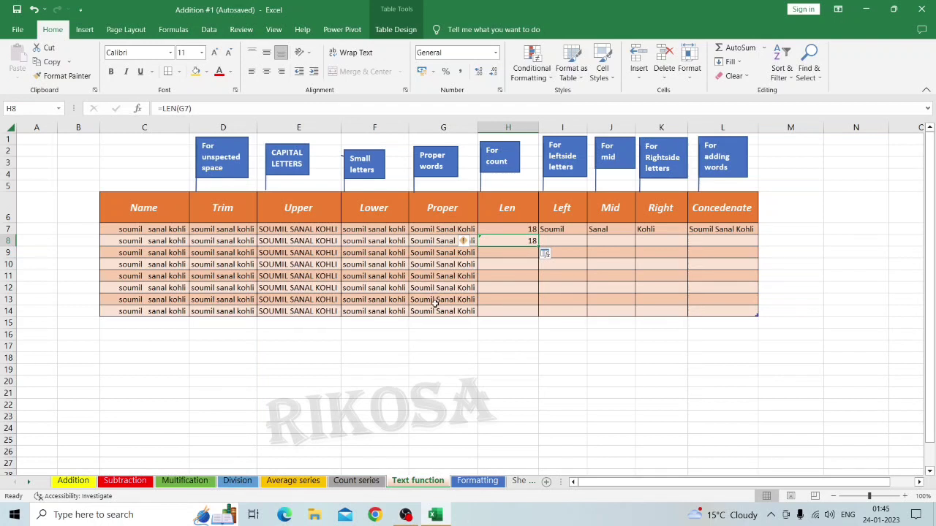
pyautogui.click(505, 229)
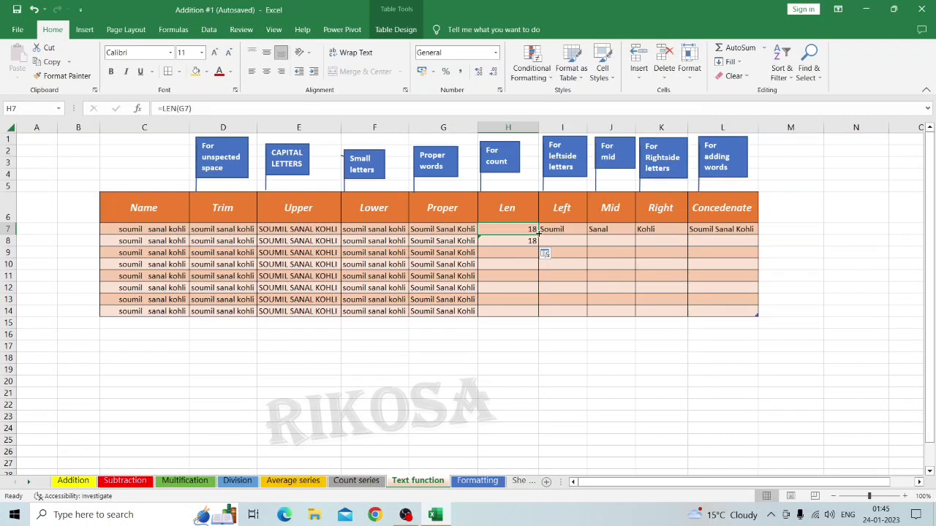
pyautogui.moveTo(535, 229); pyautogui.dragTo(535, 241)
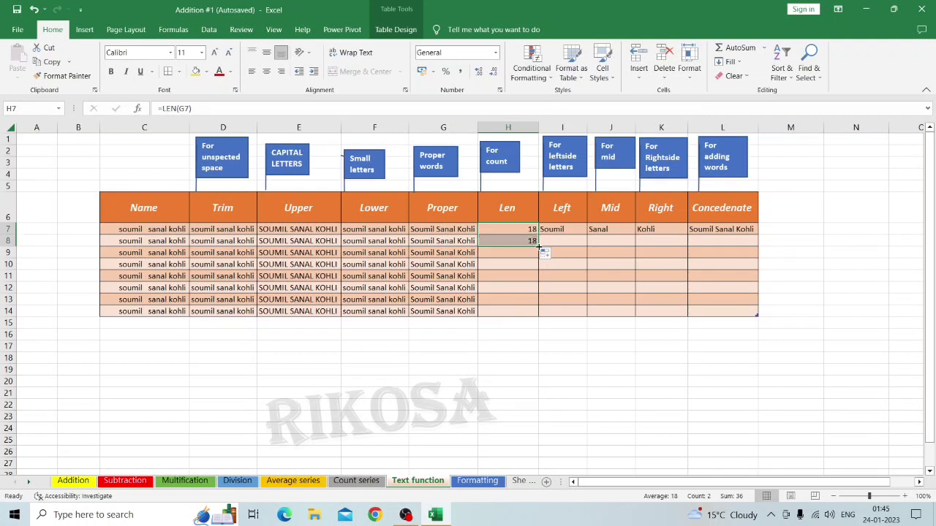
pyautogui.doubleClick(538, 248)
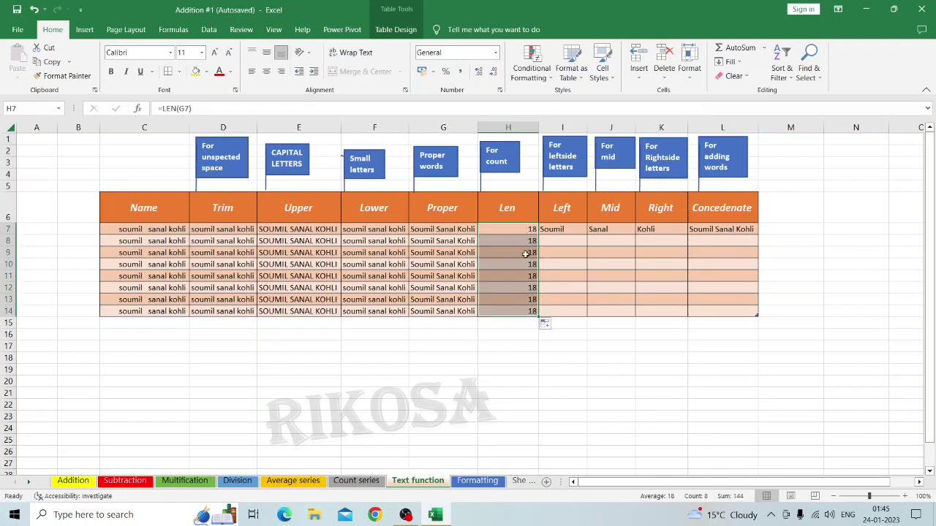
# - Enter the formula =LEFT(G7,6) in cell I8 to extract the first six characters of the proper-case name
pyautogui.click(566, 240)
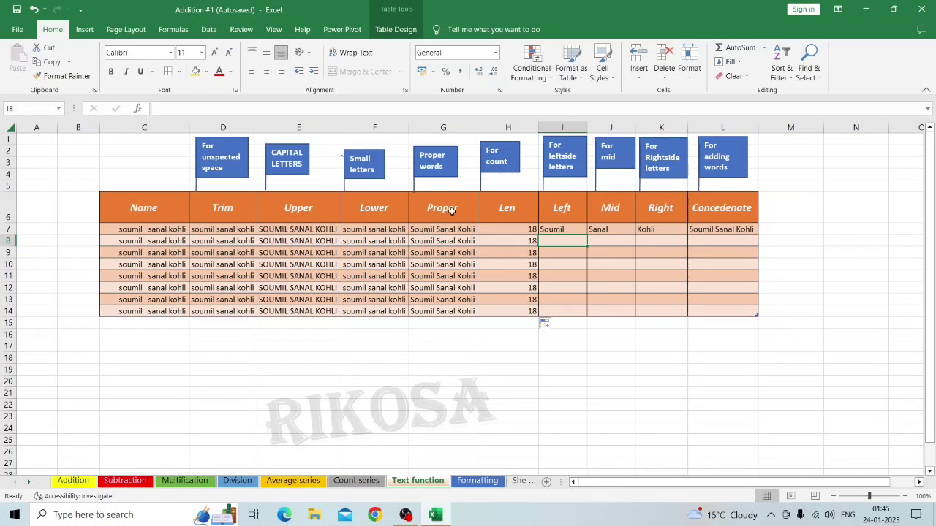
pyautogui.click(556, 230)
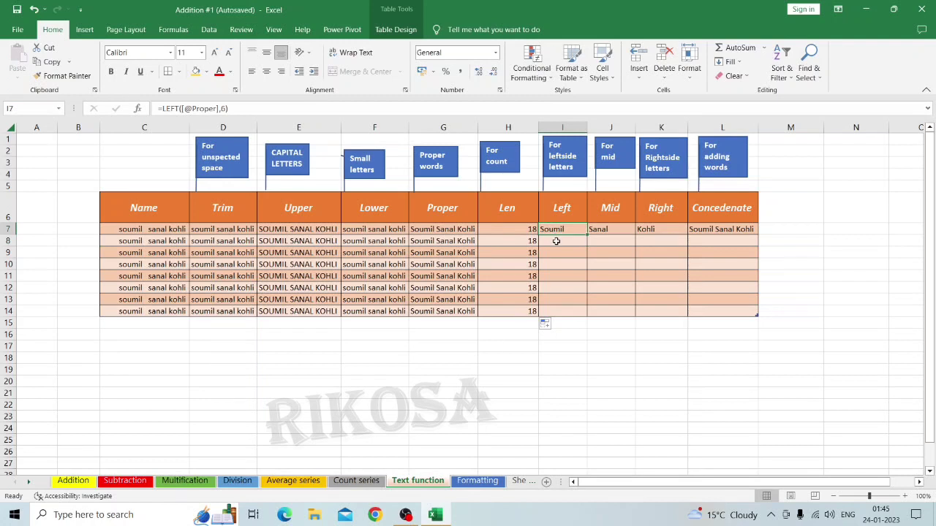
pyautogui.click(555, 241)
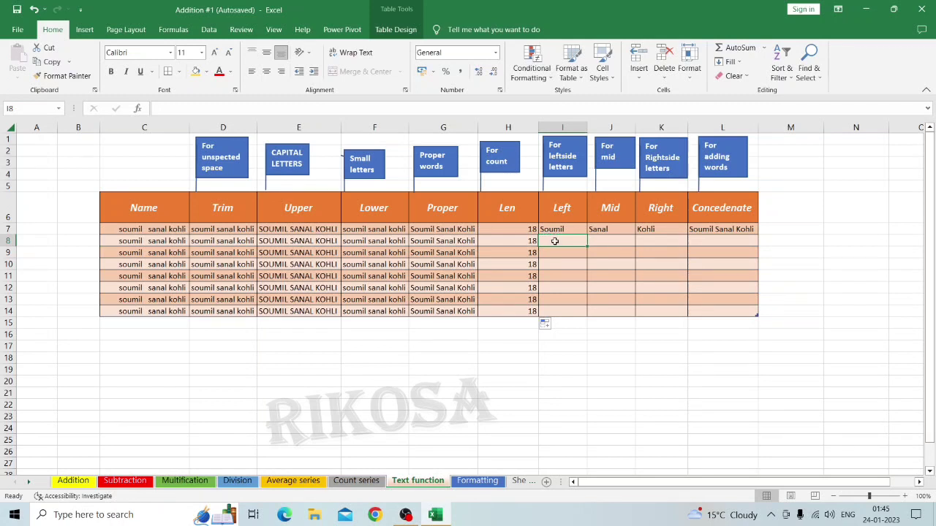
pyautogui.write('=')
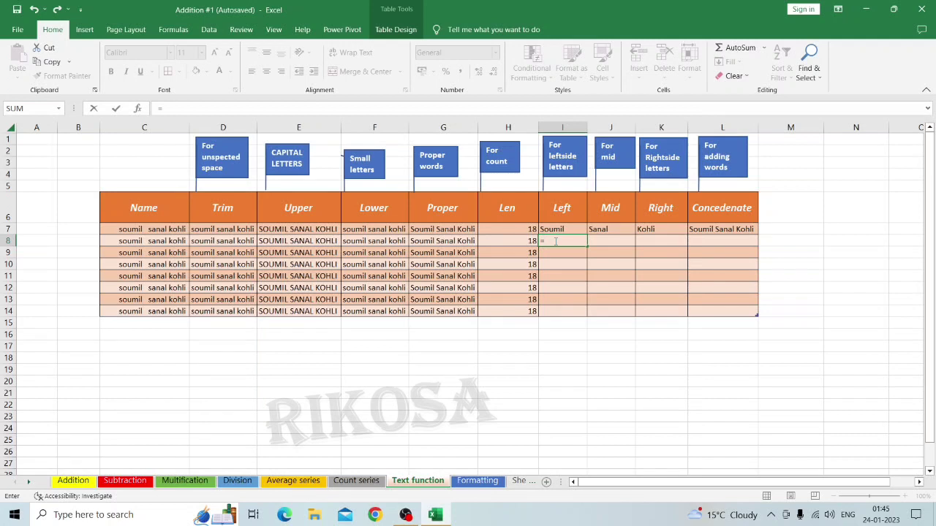
pyautogui.write('l')
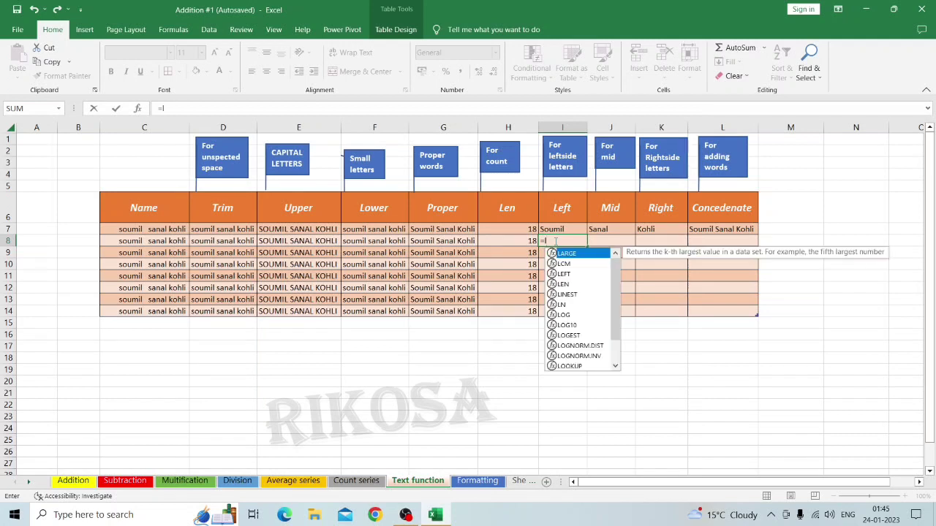
pyautogui.write('eft')
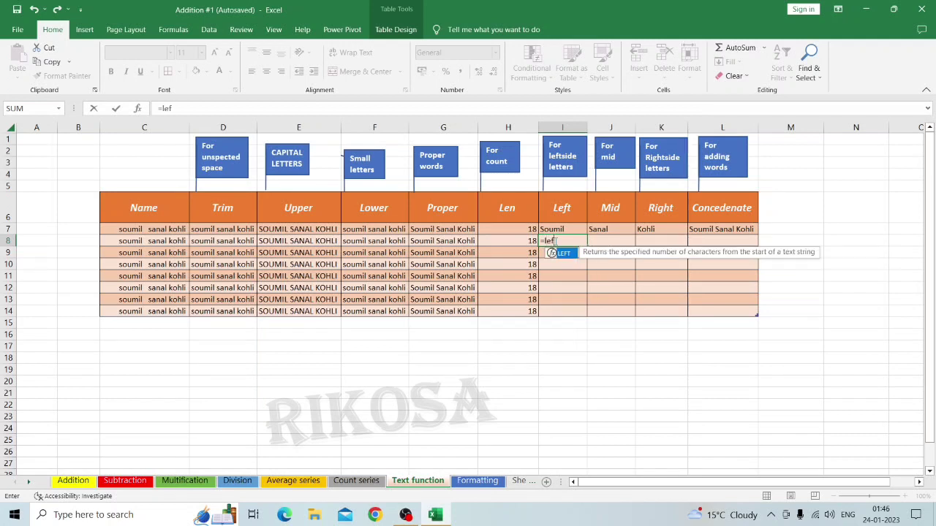
pyautogui.doubleClick(563, 253)
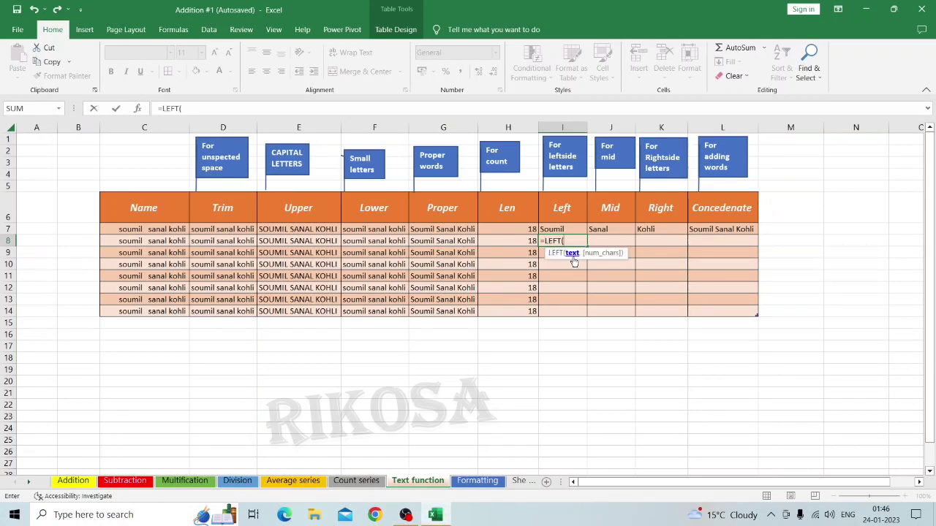
pyautogui.click(446, 228)
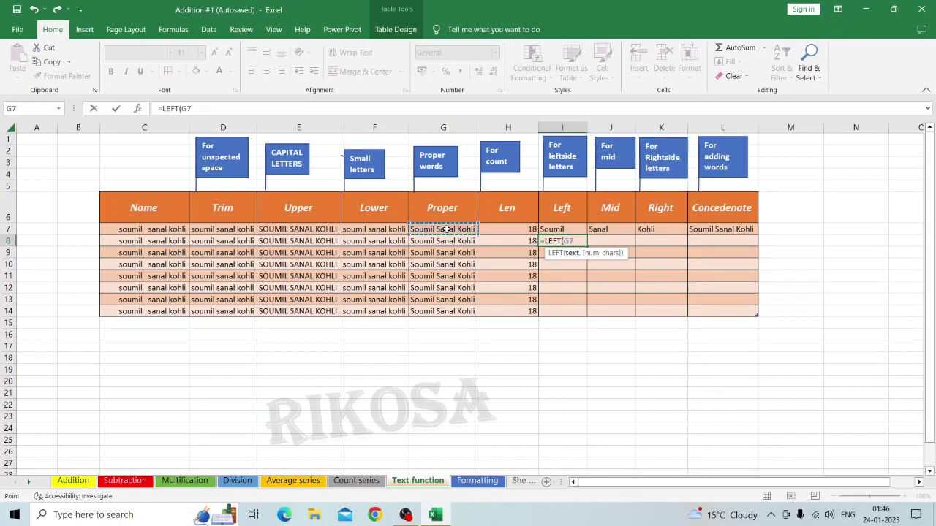
pyautogui.write(',')
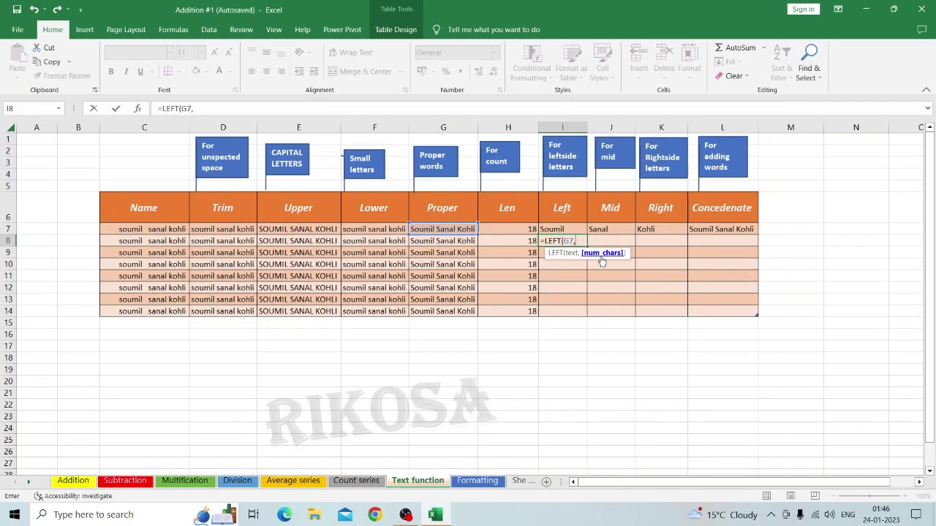
pyautogui.write('6)')
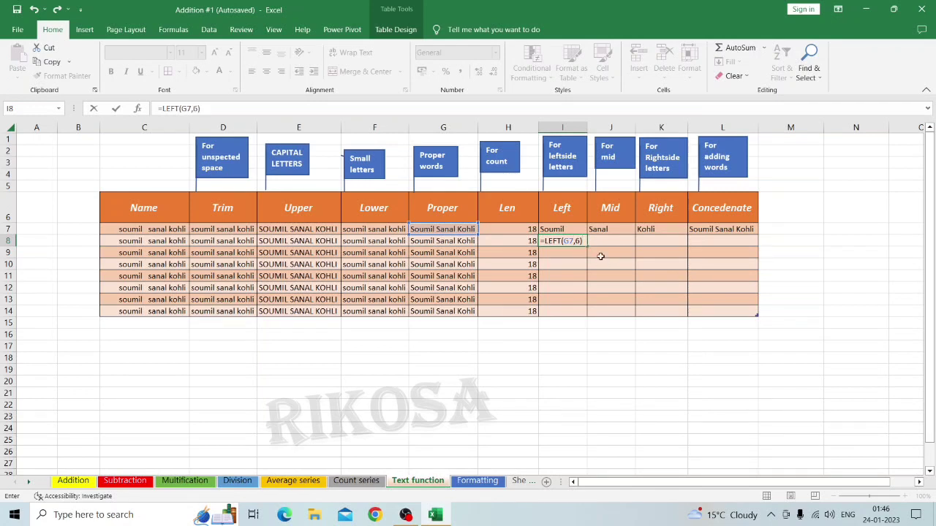
pyautogui.press('Return')
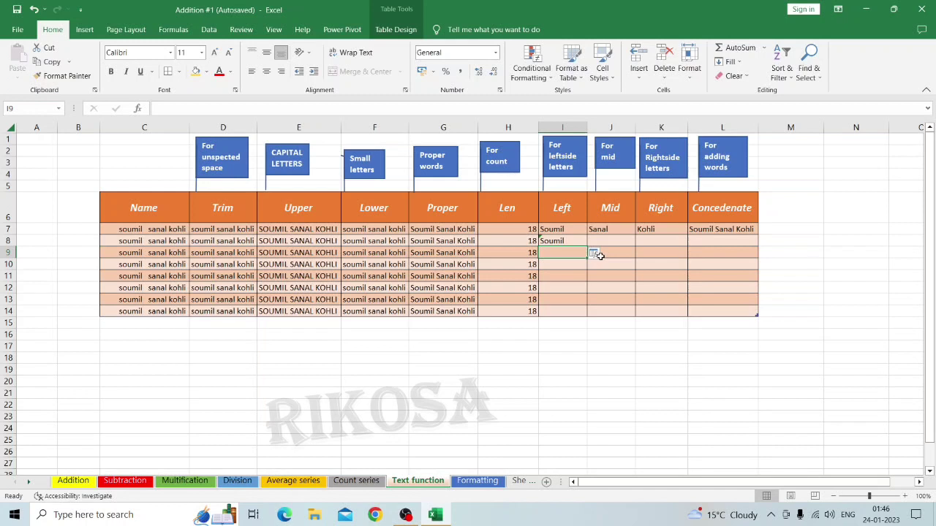
# - Fill the LEFT formula from I7 down the Left column to I14
pyautogui.click(569, 229)
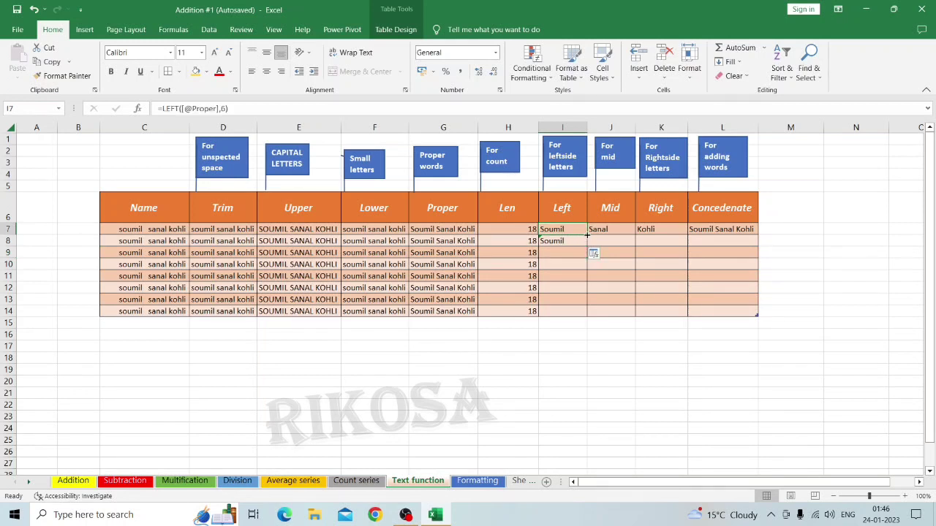
pyautogui.moveTo(587, 234); pyautogui.dragTo(587, 248)
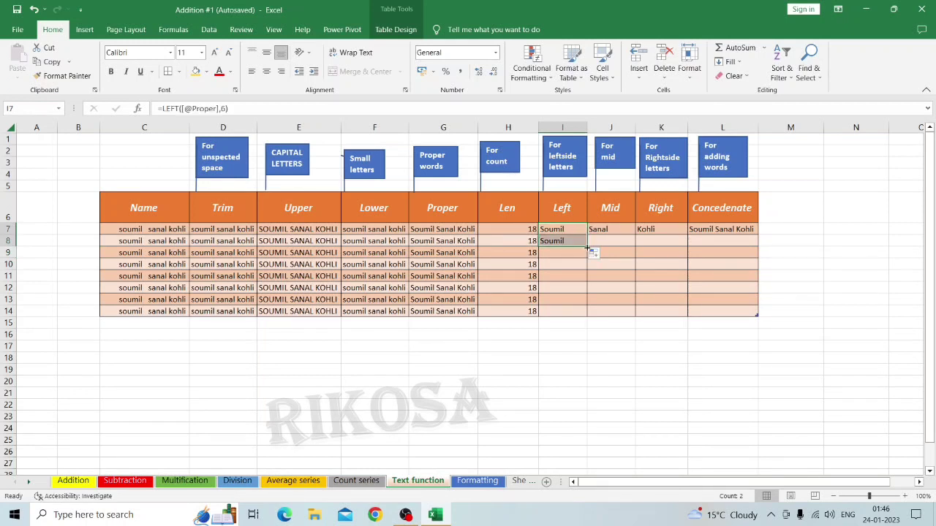
pyautogui.doubleClick(586, 247)
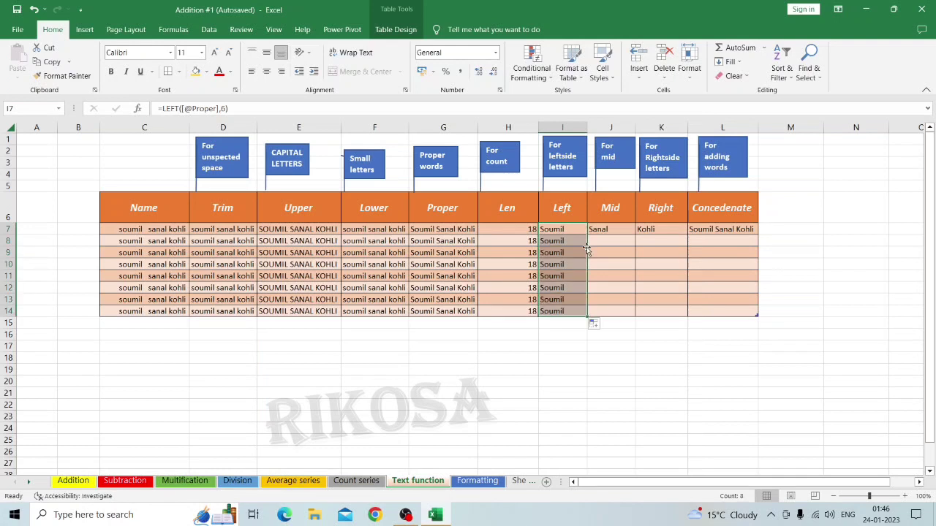
# - Enter the formula =MID(G7,8,5) in cell J8 to extract five characters of the proper-case name starting at the eighth
pyautogui.click(618, 239)
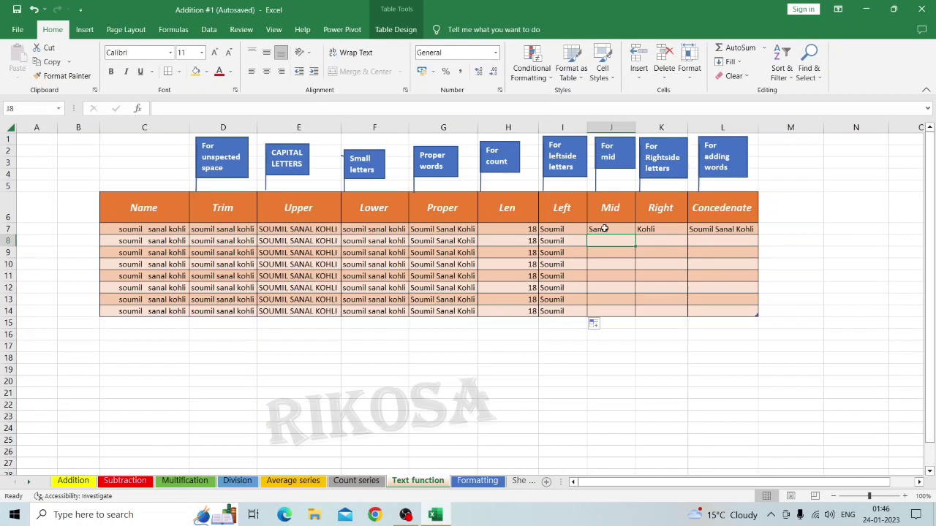
pyautogui.click(606, 228)
pyautogui.click(589, 242)
pyautogui.write('=')
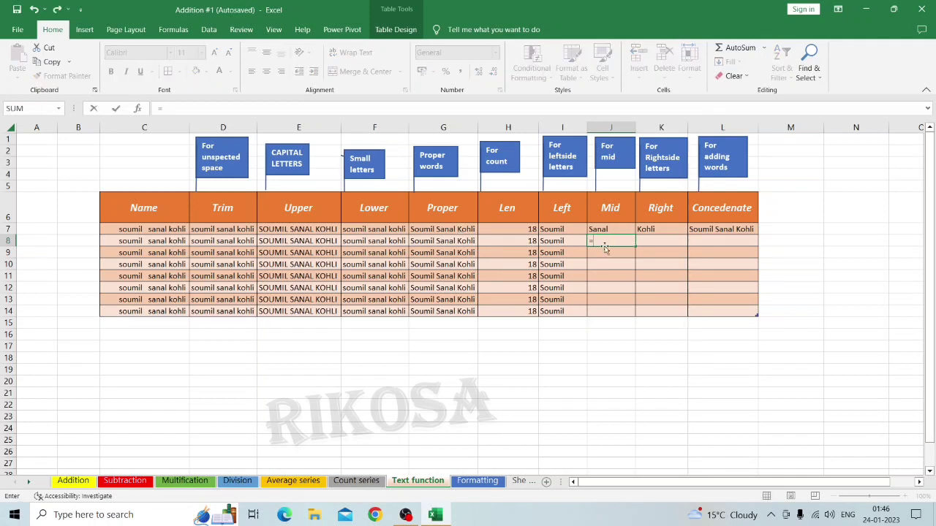
pyautogui.write('mi')
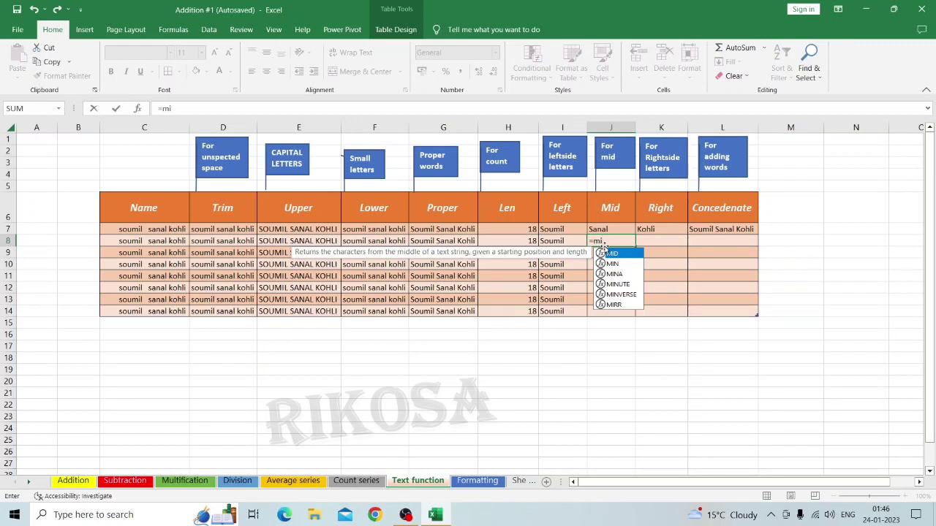
pyautogui.write('d')
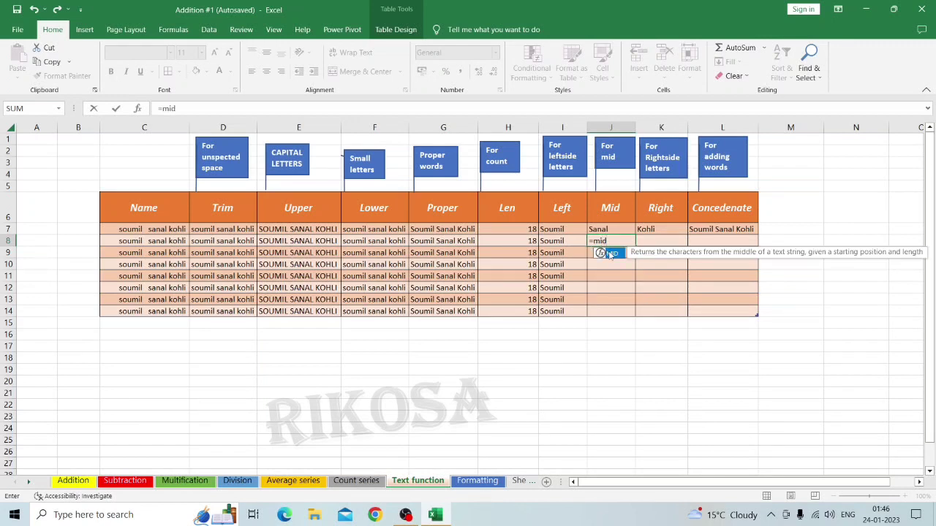
pyautogui.doubleClick(611, 253)
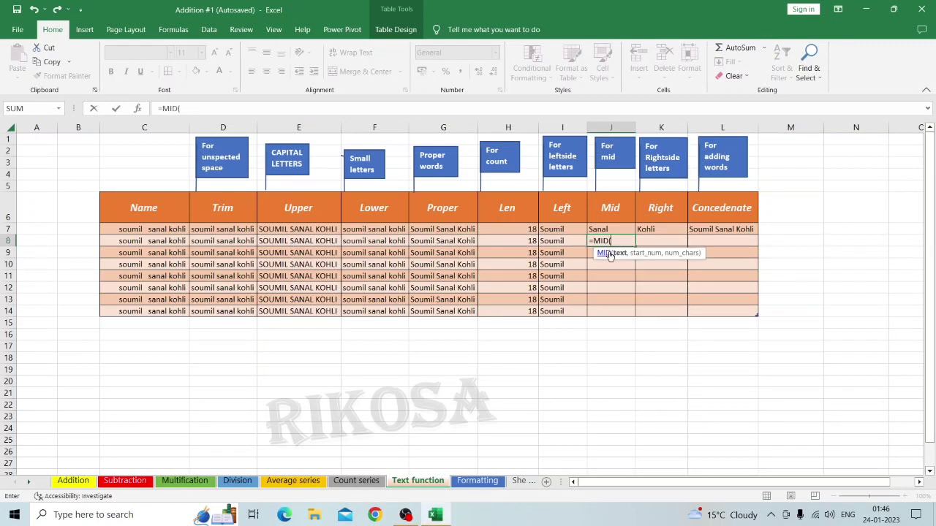
pyautogui.click(423, 230)
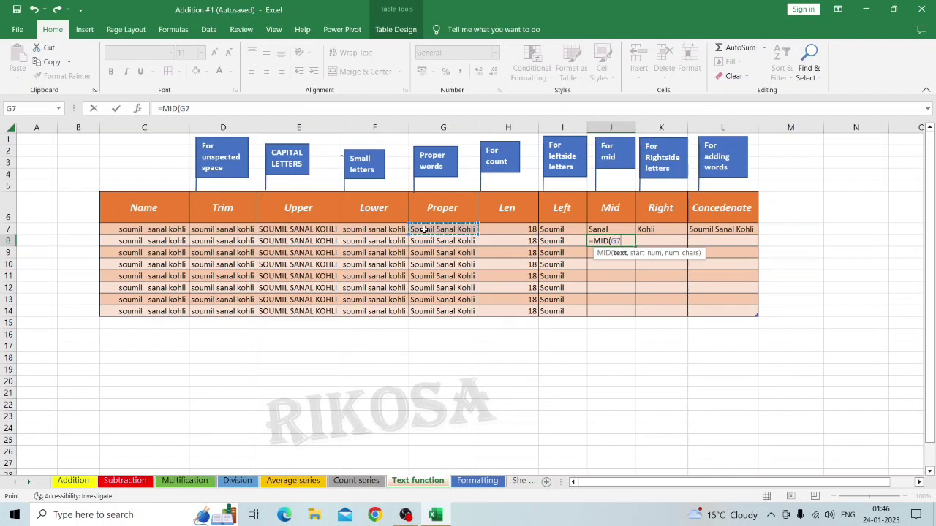
pyautogui.write(',8')
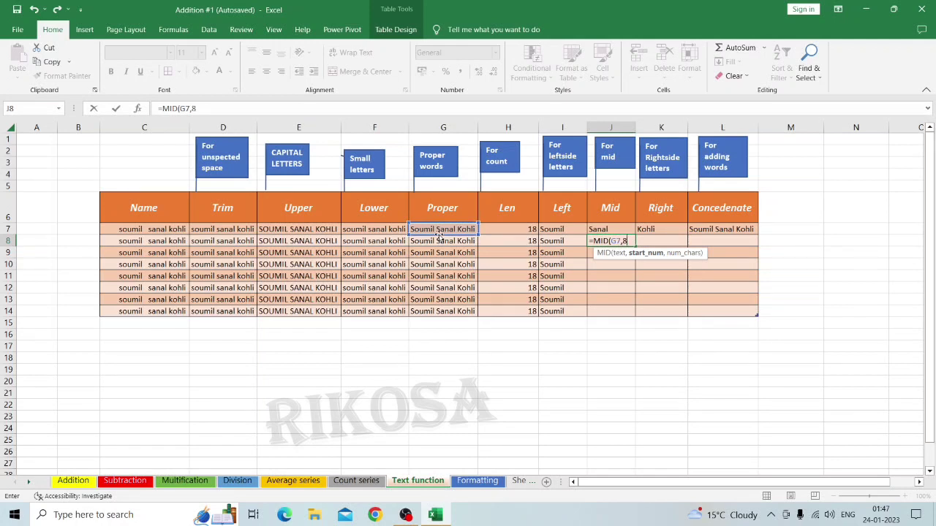
pyautogui.write(',')
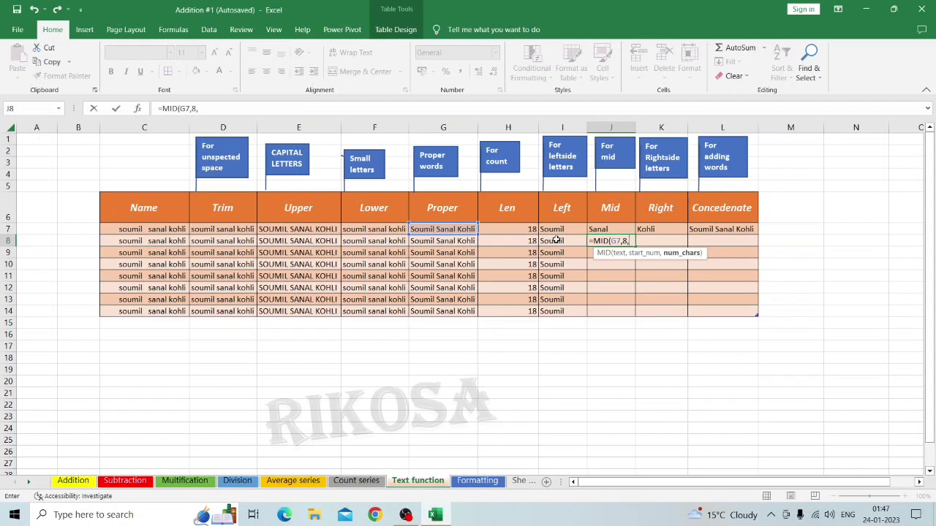
pyautogui.write('5)')
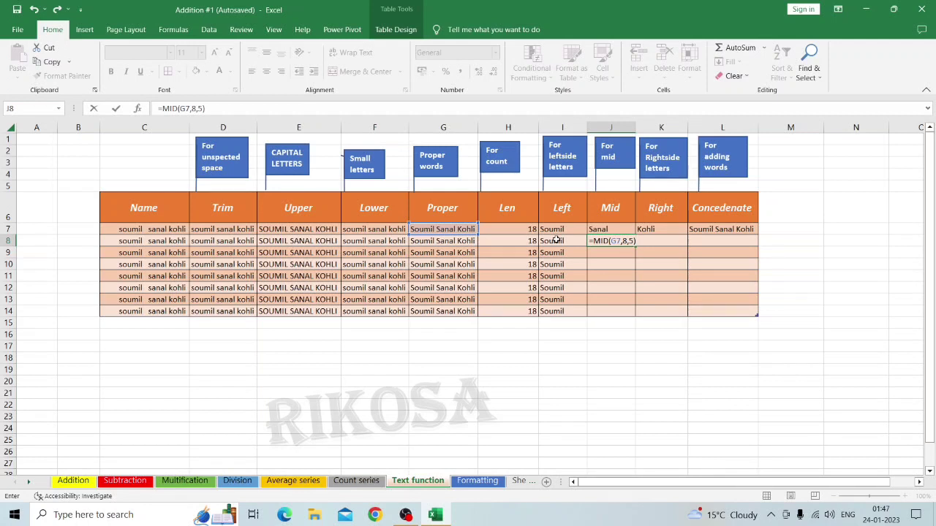
pyautogui.press('Return')
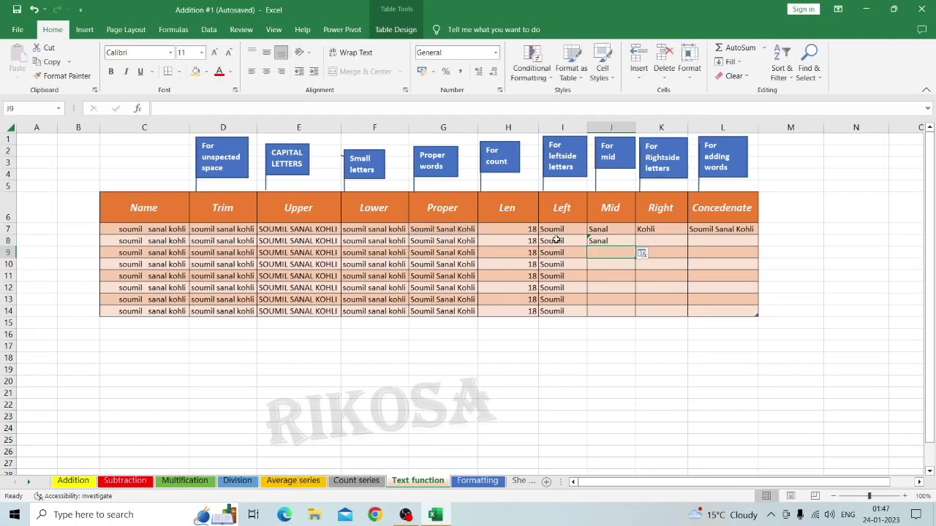
# - Fill the MID formula from J7 down the Mid column to J14
pyautogui.click(600, 231)
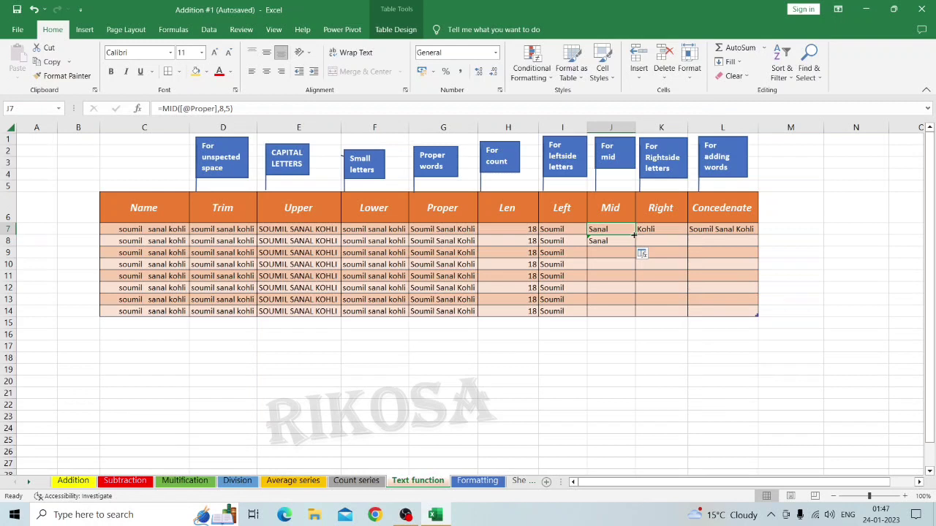
pyautogui.moveTo(631, 235); pyautogui.dragTo(635, 243)
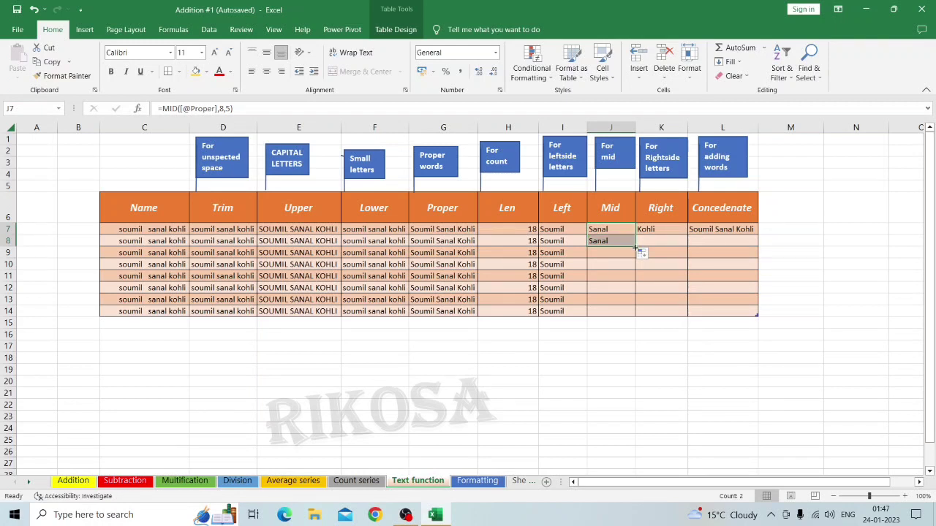
pyautogui.doubleClick(635, 242)
# - Enter the formula =RIGHT(G7,5) in cell K8 to extract the last five characters of the proper-case name
pyautogui.click(655, 242)
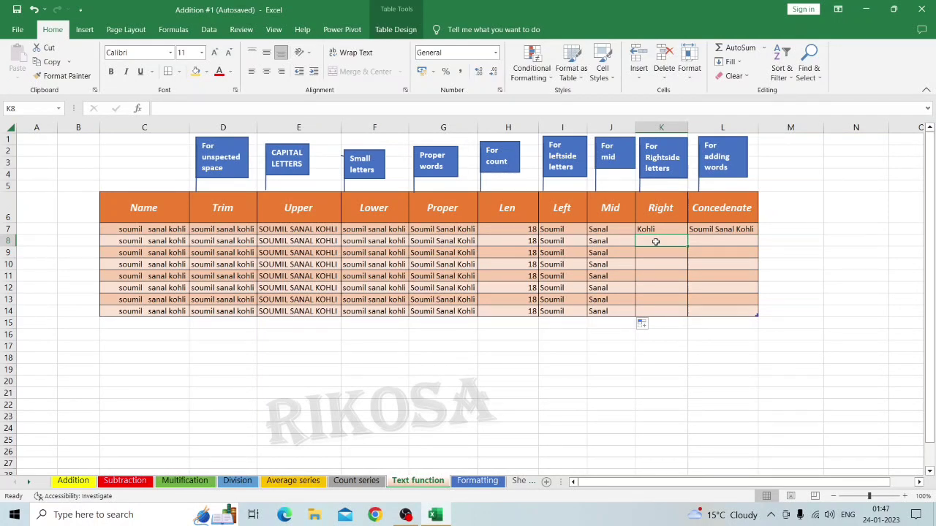
pyautogui.click(650, 228)
pyautogui.moveTo(686, 234); pyautogui.dragTo(680, 239)
pyautogui.write('=')
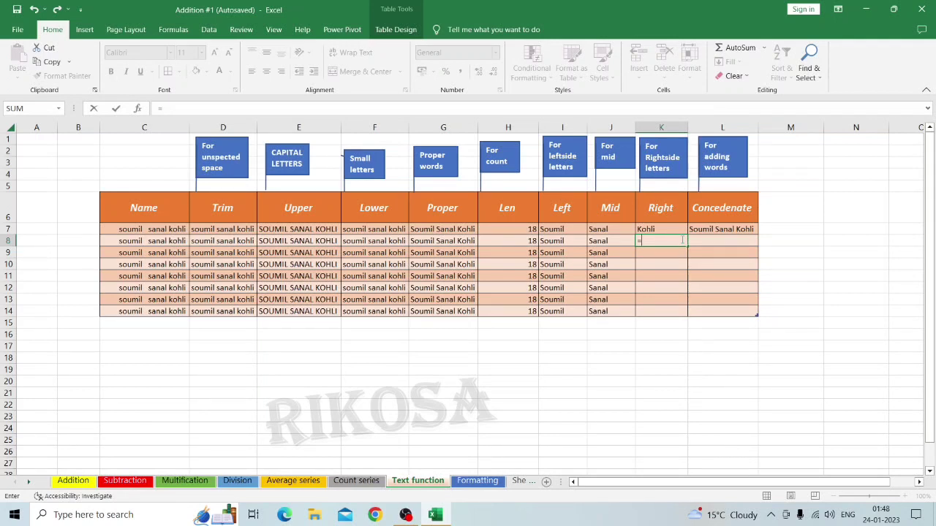
pyautogui.write('right')
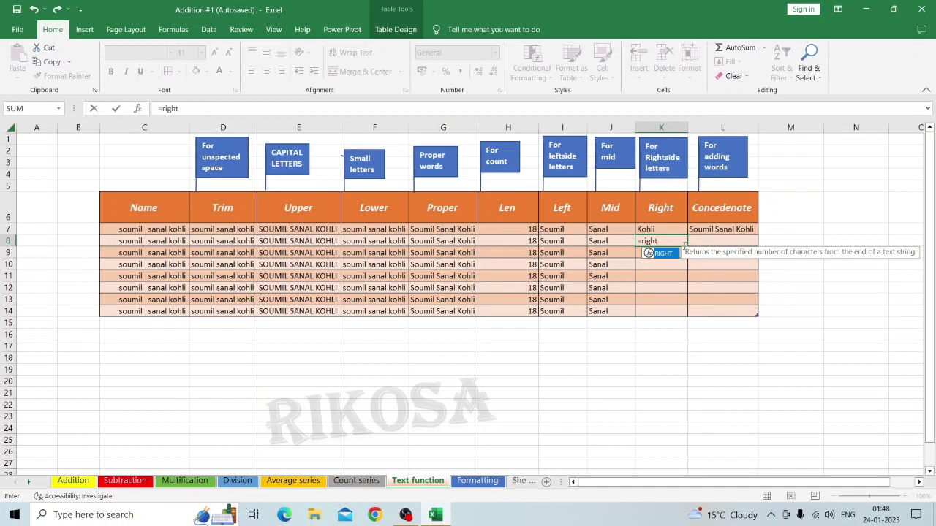
pyautogui.doubleClick(664, 254)
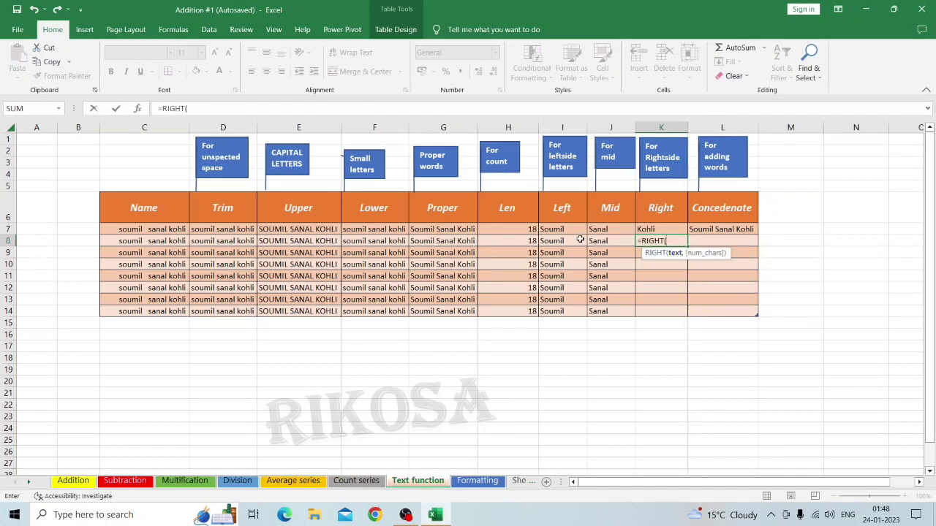
pyautogui.click(455, 229)
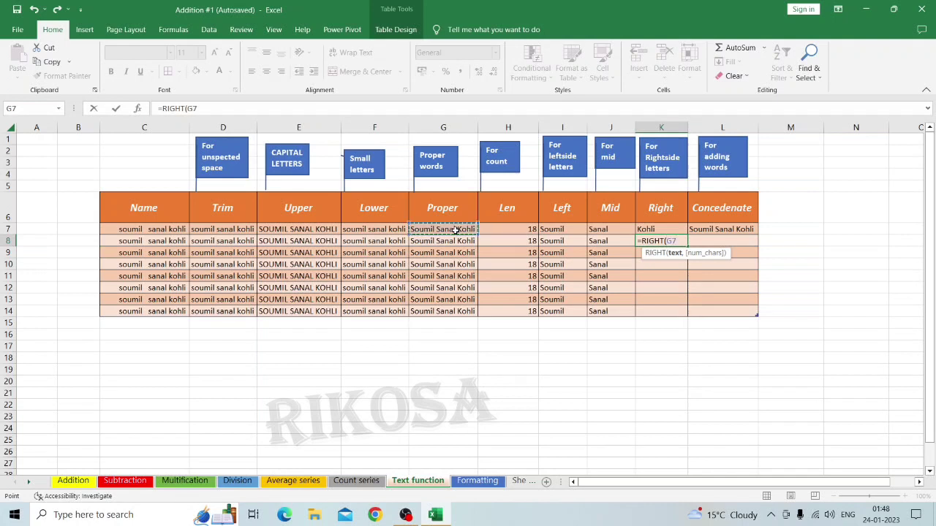
pyautogui.write(',')
pyautogui.write('5)')
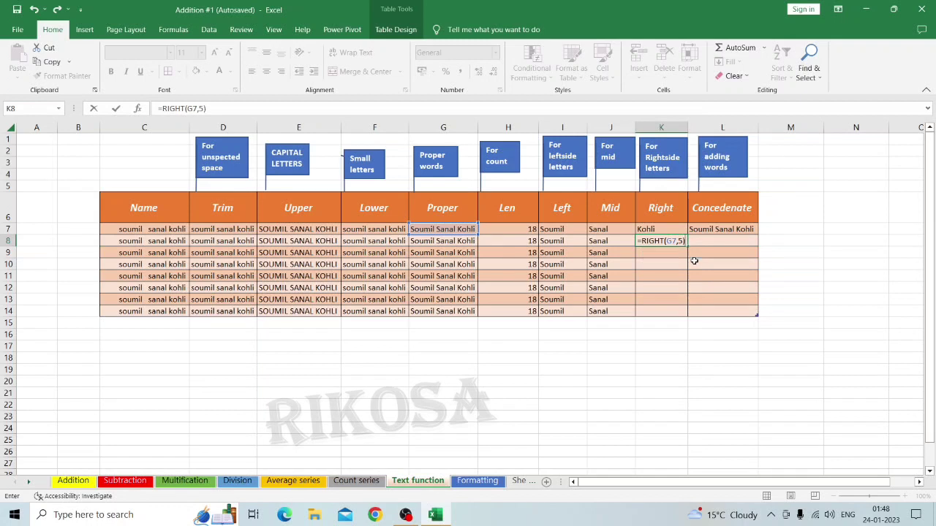
pyautogui.press('Return')
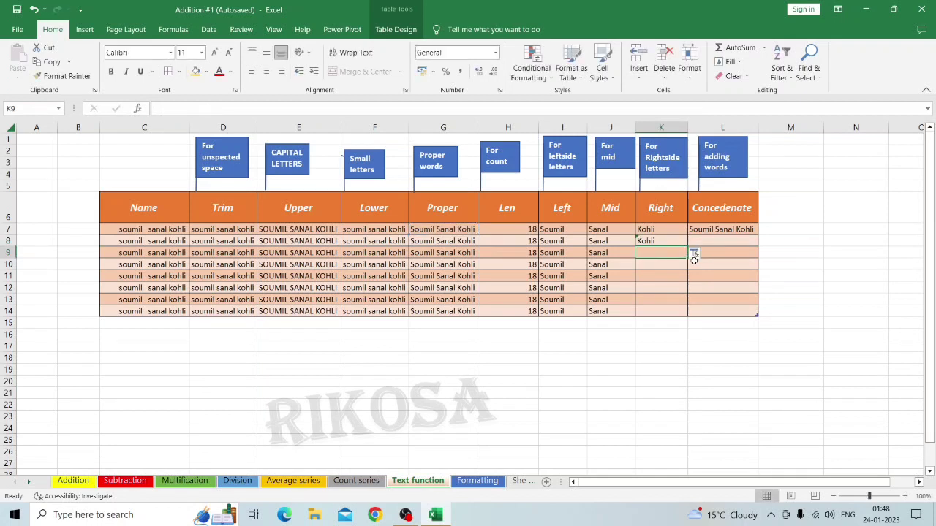
# - Fill the RIGHT formula from K7 down the Right column to K14
pyautogui.click(667, 231)
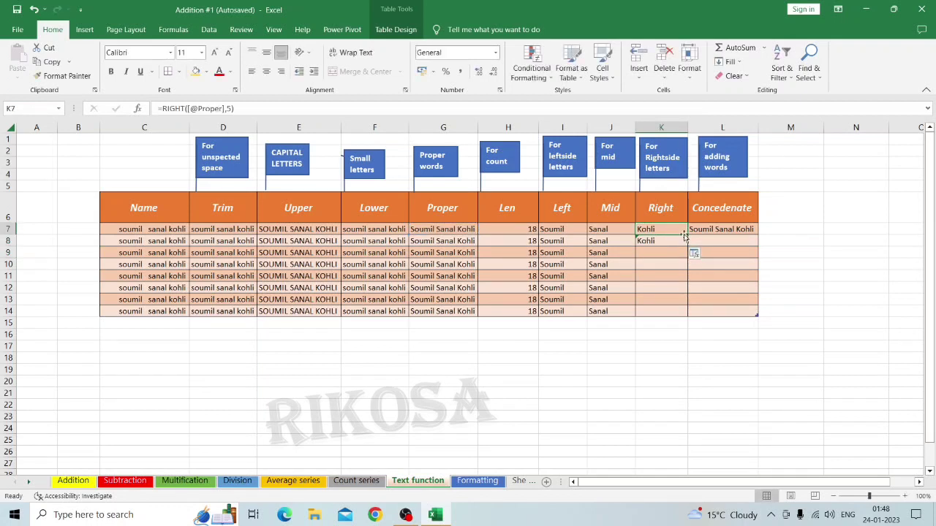
pyautogui.moveTo(682, 235); pyautogui.dragTo(662, 313)
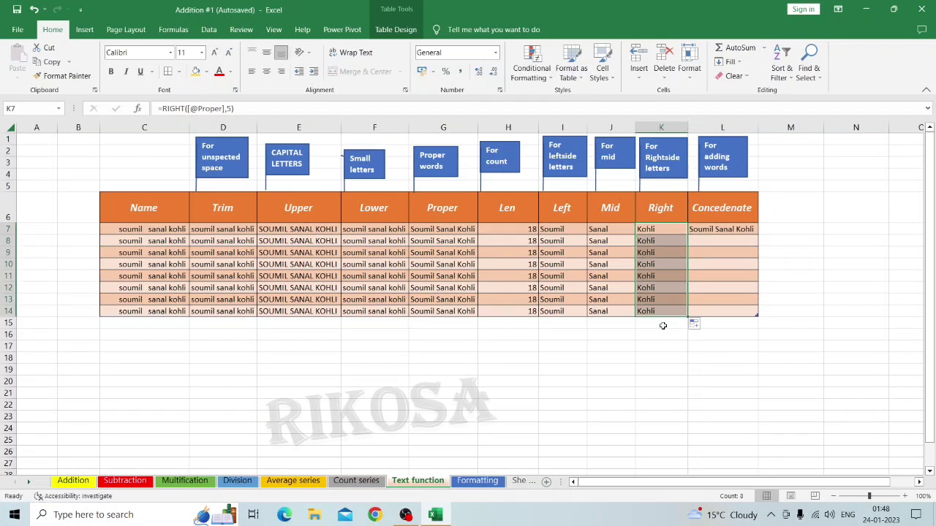
# - Enter the formula =CONCATENATE(I7," ",J7," ",K7) in cell L8 to join the left, mid and right name parts with spaces
pyautogui.click(712, 244)
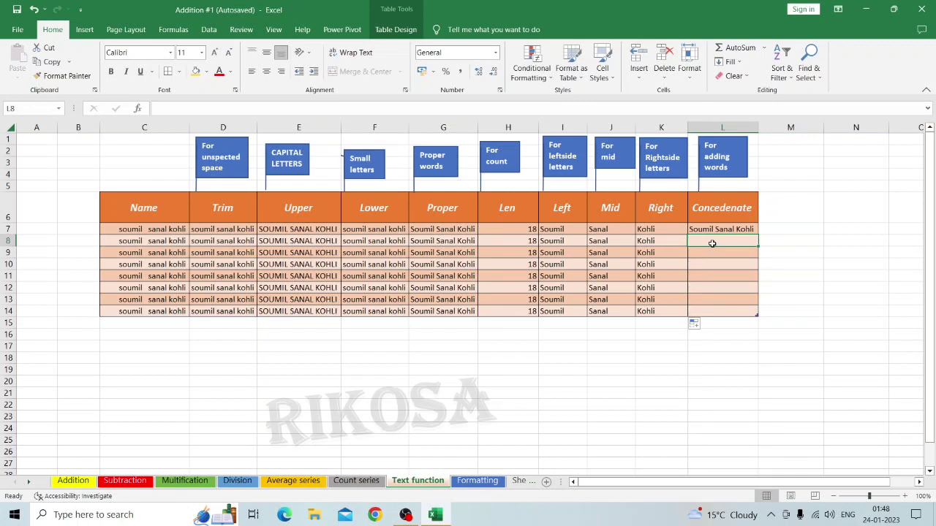
pyautogui.write('=')
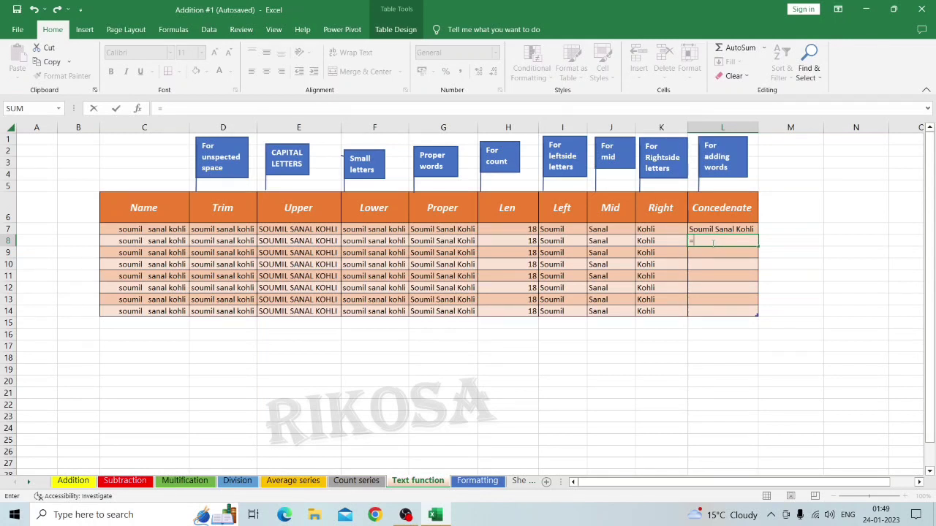
pyautogui.write('con')
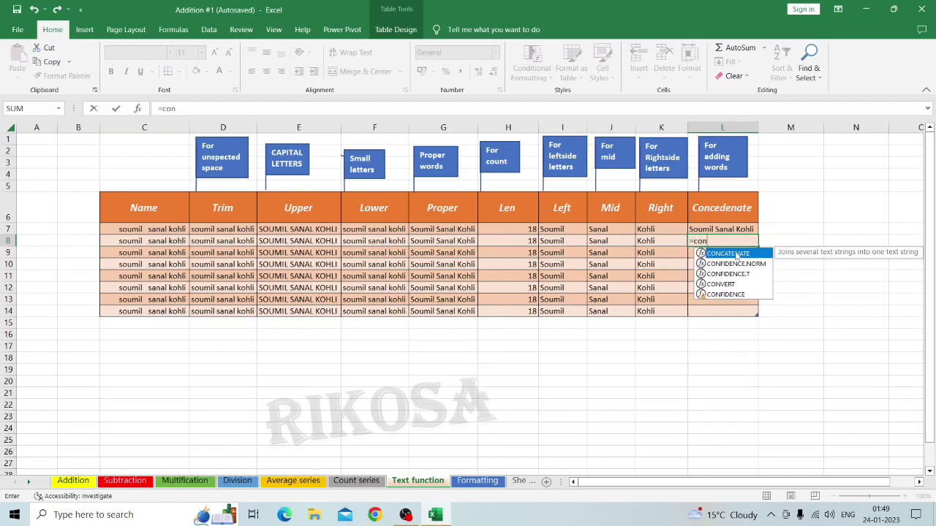
pyautogui.doubleClick(736, 254)
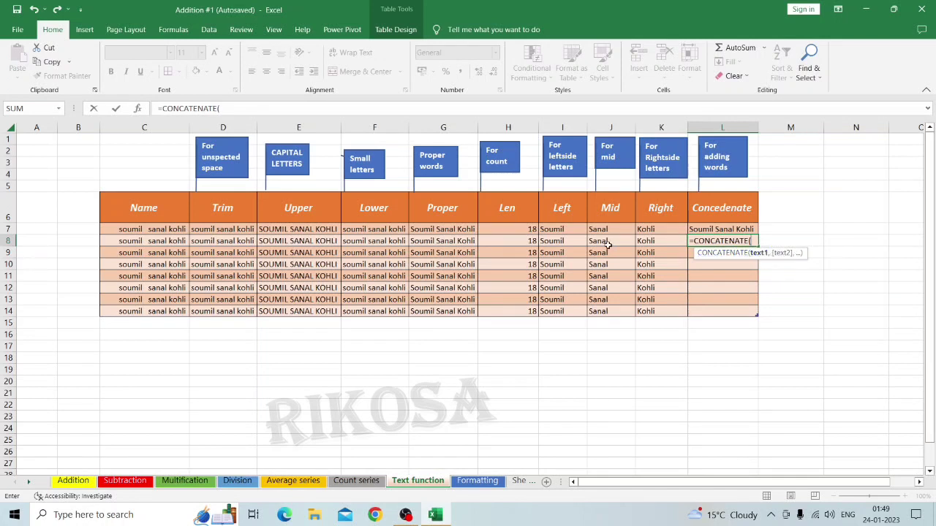
pyautogui.click(558, 230)
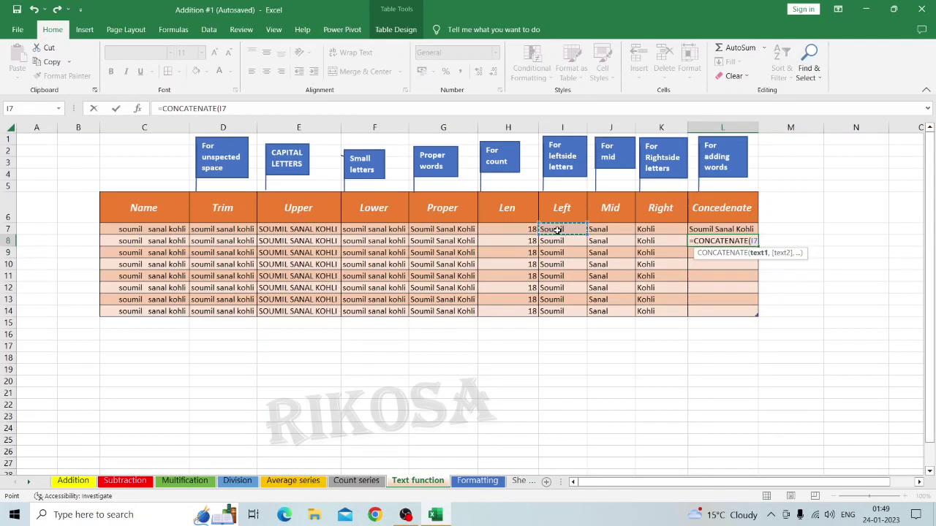
pyautogui.write(',')
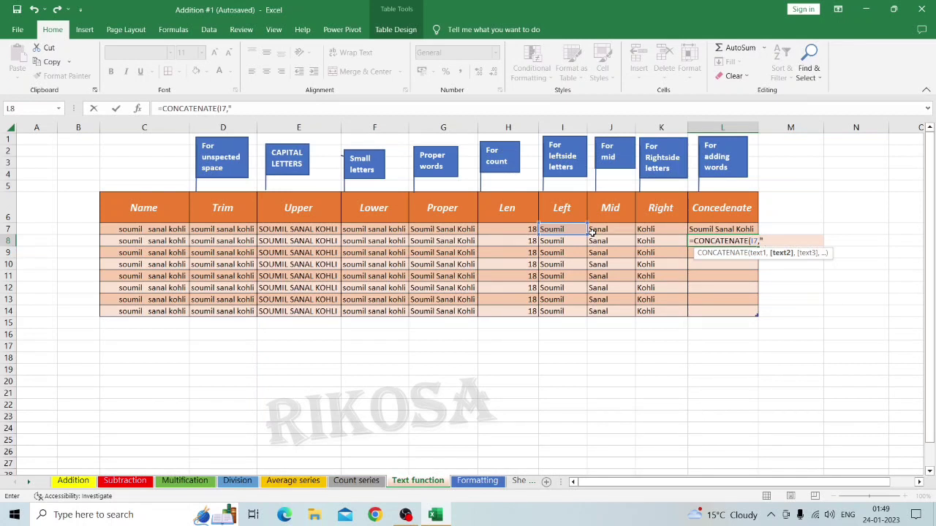
pyautogui.write('",')
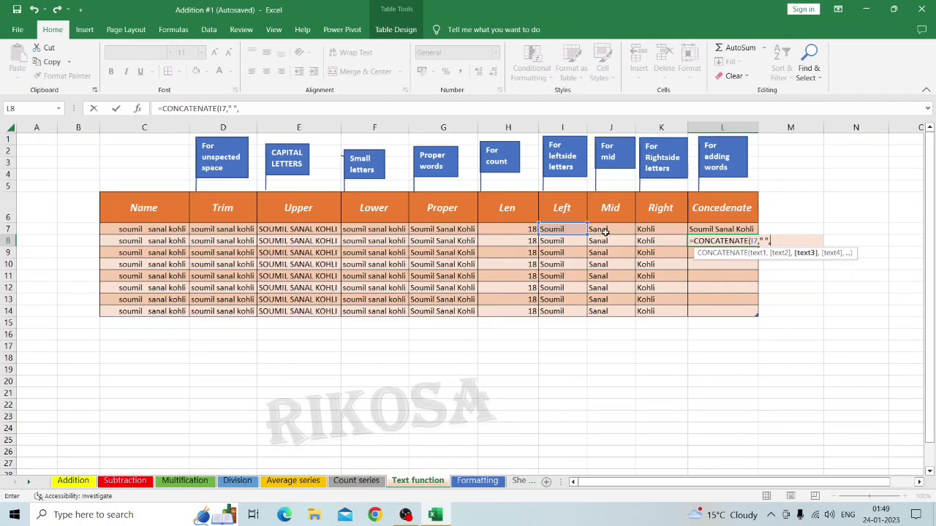
pyautogui.click(605, 233)
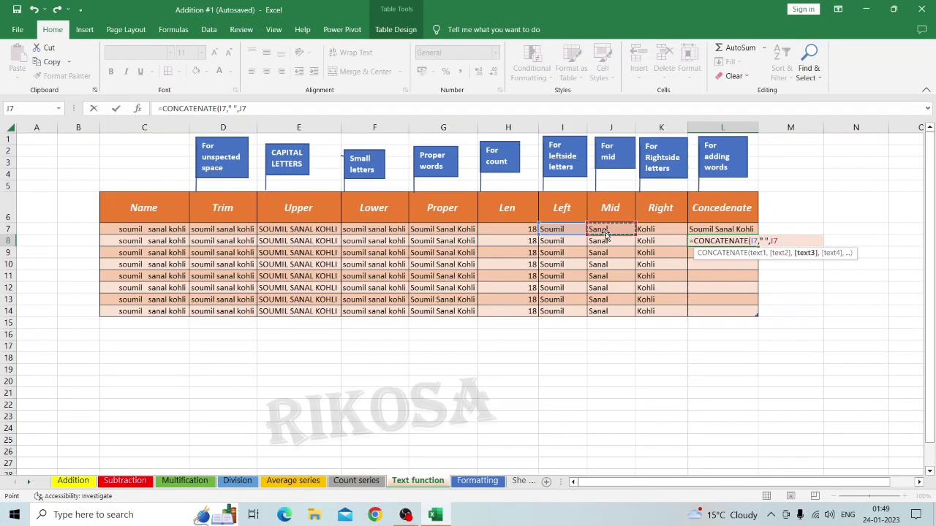
pyautogui.write(',')
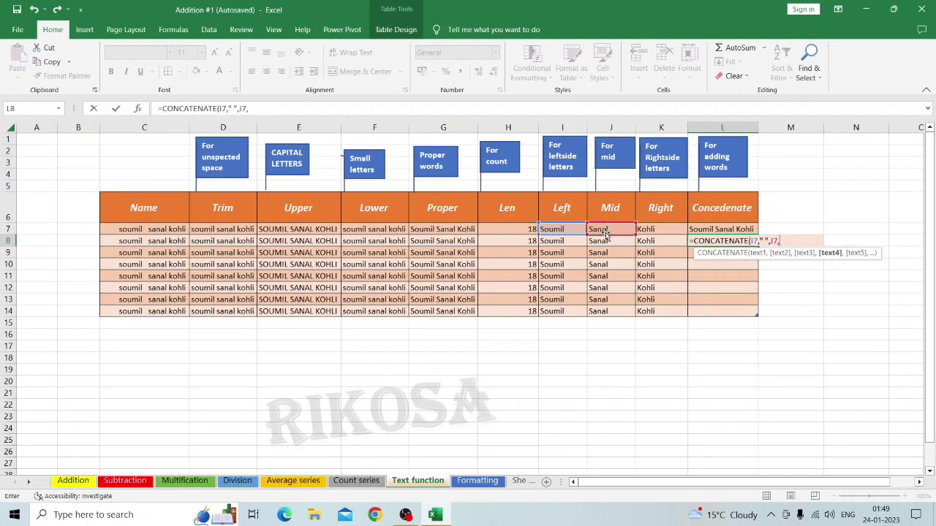
pyautogui.write('" ",')
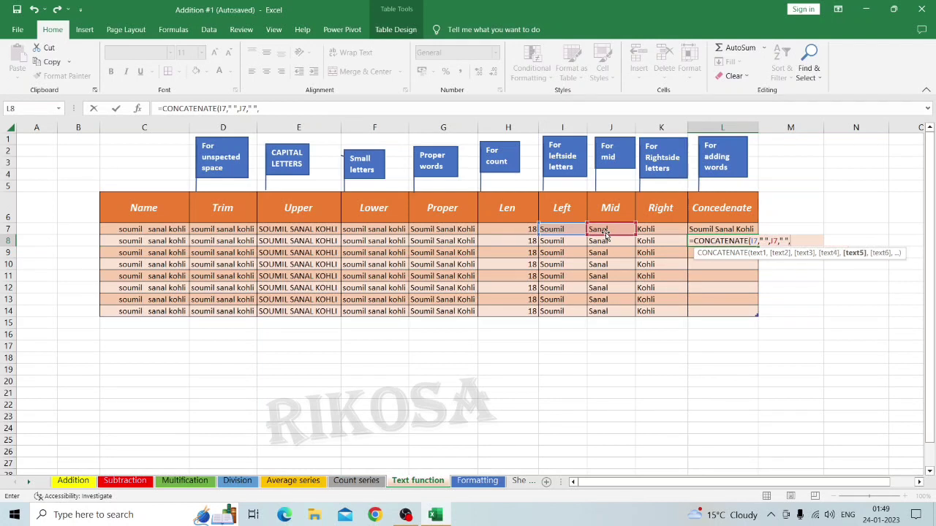
pyautogui.click(649, 229)
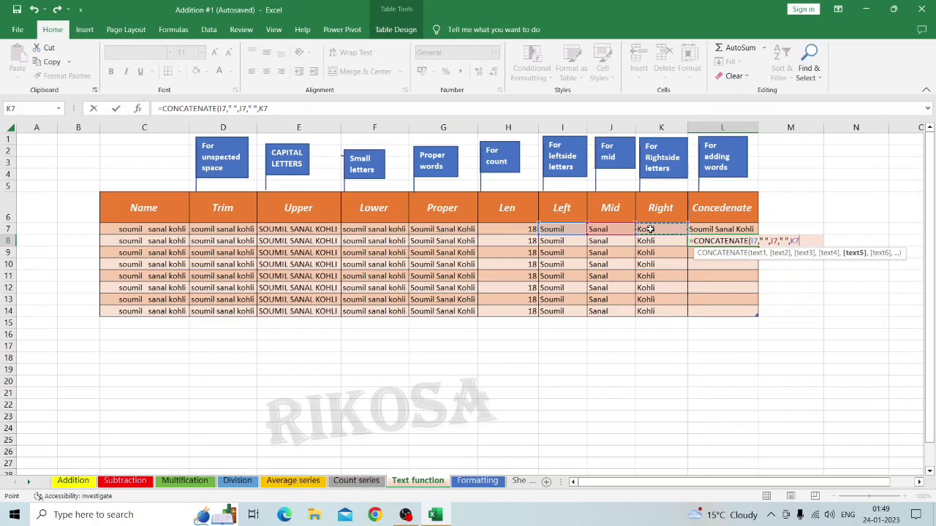
pyautogui.write(')')
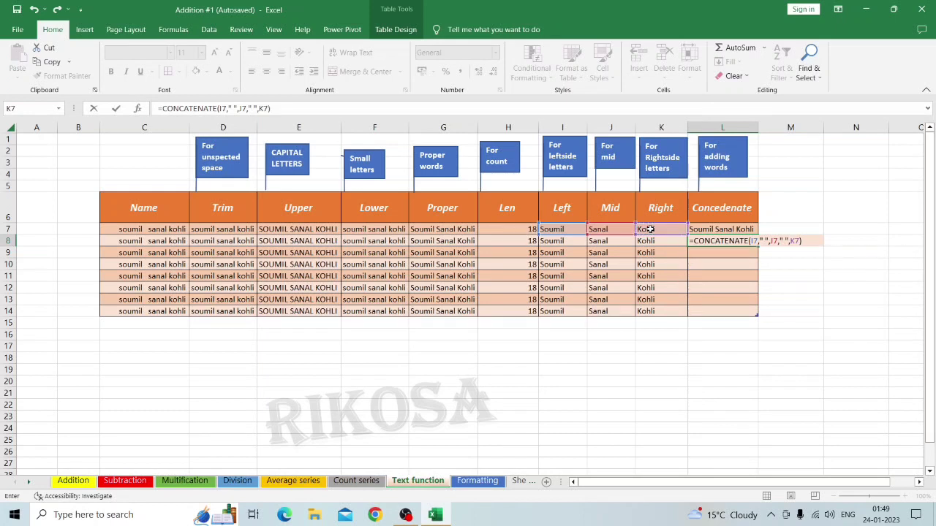
pyautogui.press('Return')
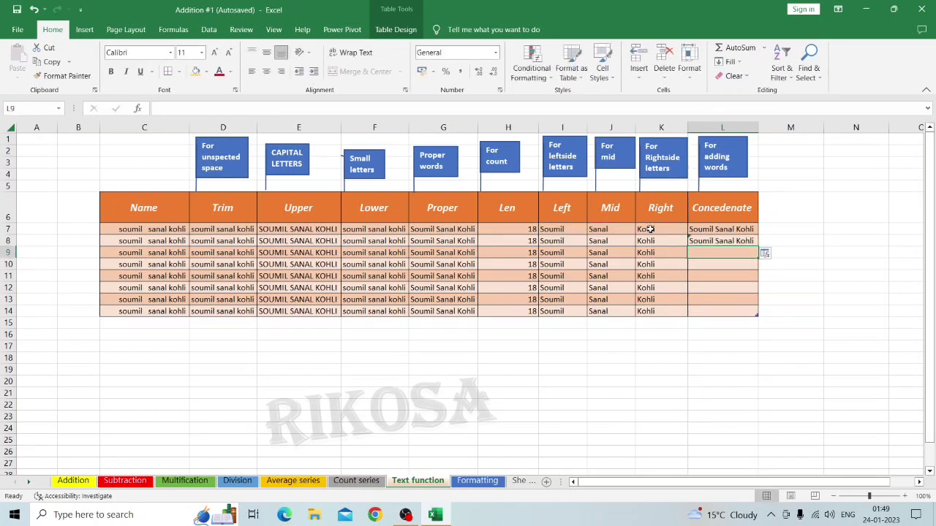
# - Fill the CONCATENATE formula from L7 down the Concedenate column to L14
pyautogui.click(703, 231)
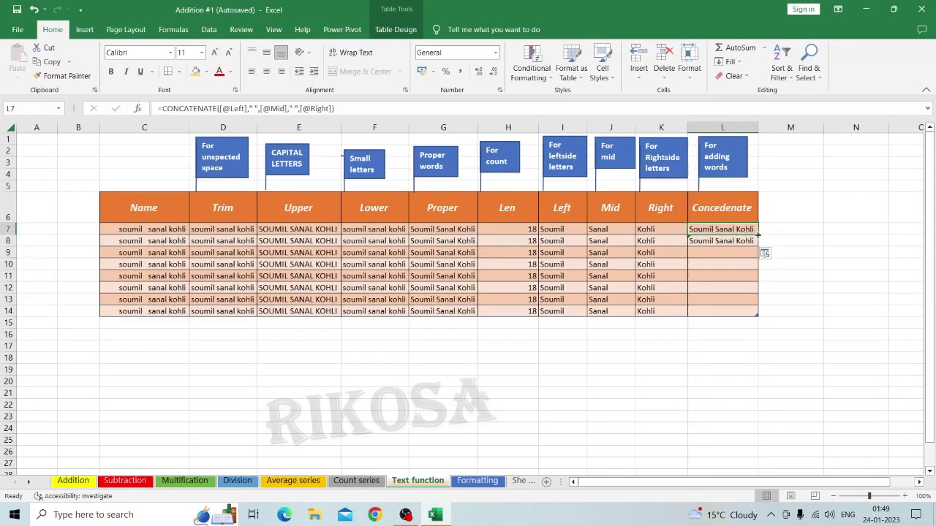
pyautogui.moveTo(758, 235); pyautogui.dragTo(759, 316)
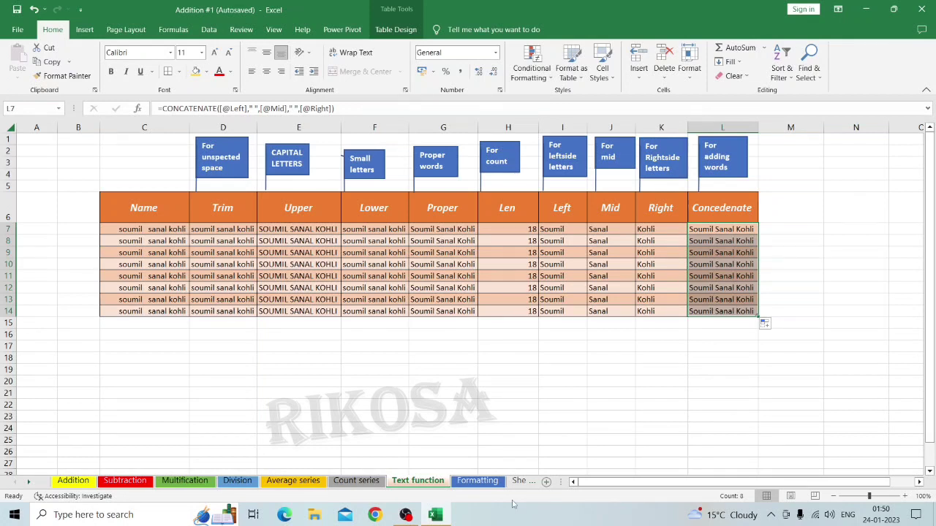
# - Switch to the Formatting sheet and examine the first Oct figure and the dollar-formatted sample cells J9 and J10
pyautogui.click(478, 481)
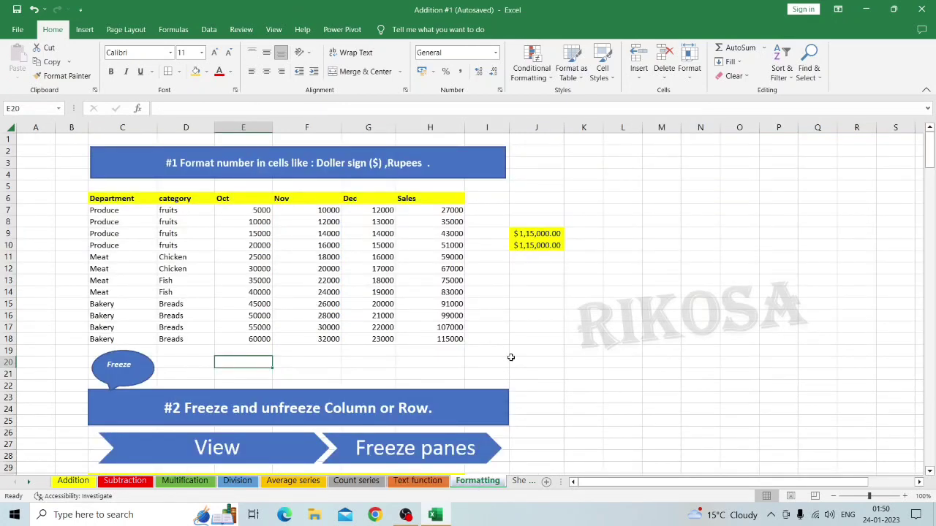
pyautogui.scroll(-1, 510, 356)
pyautogui.click(243, 212)
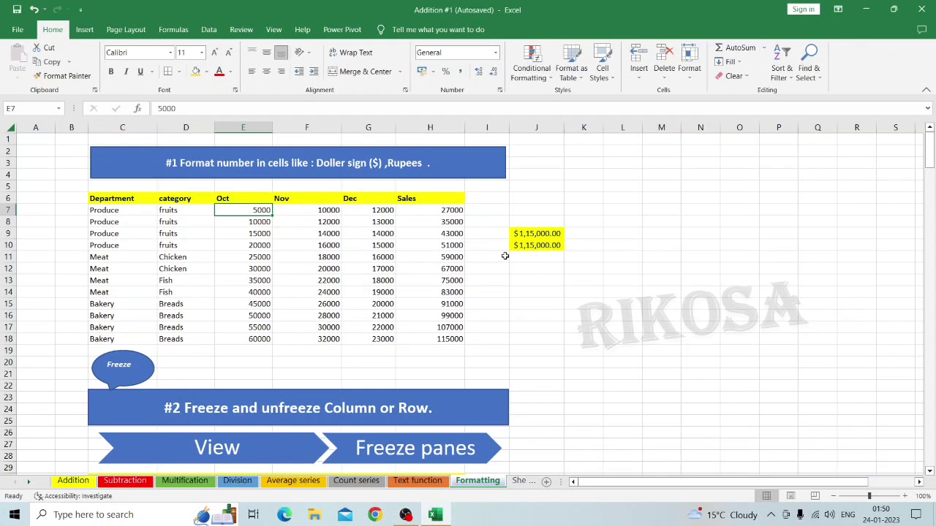
pyautogui.click(531, 233)
pyautogui.click(531, 245)
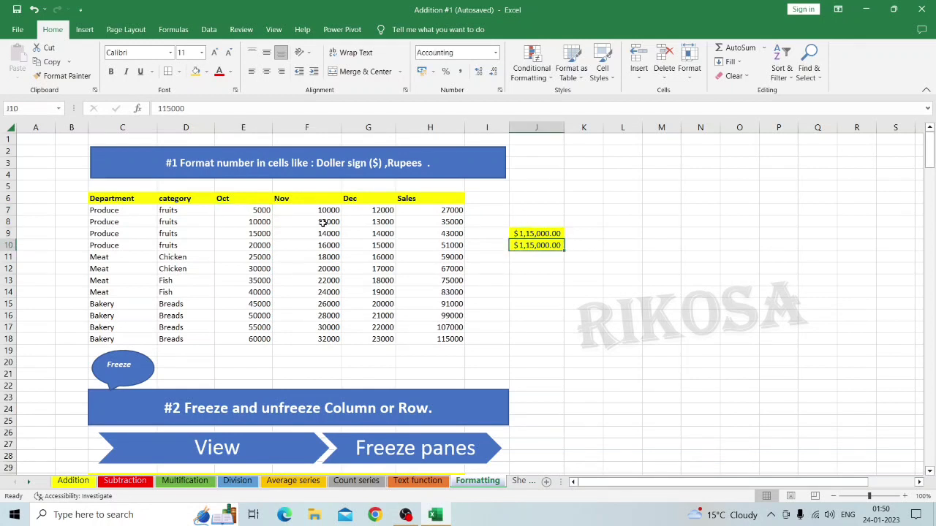
# - Apply the ₹ English (India) accounting format to the Oct, Nov, Dec and Sales figures in E7:H18
pyautogui.click(231, 211)
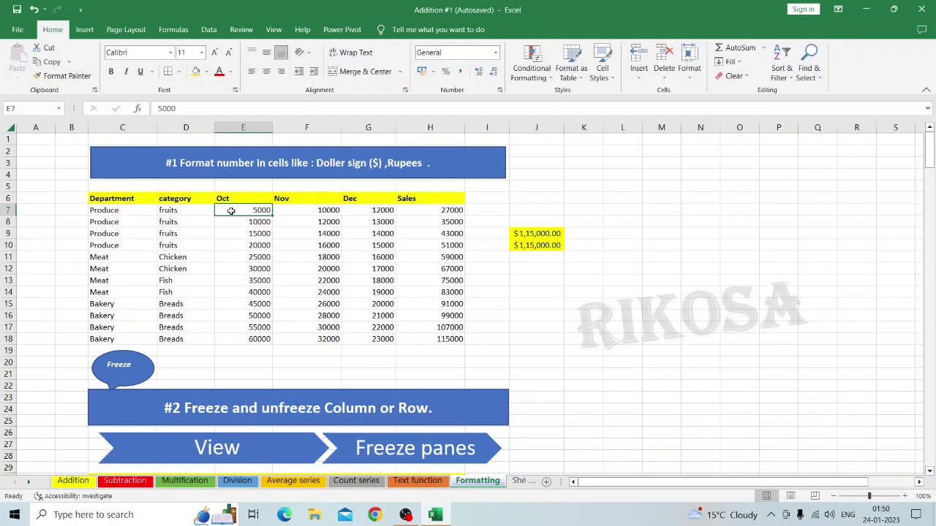
pyautogui.hotkey('ctrl', 'shift', 'Right')
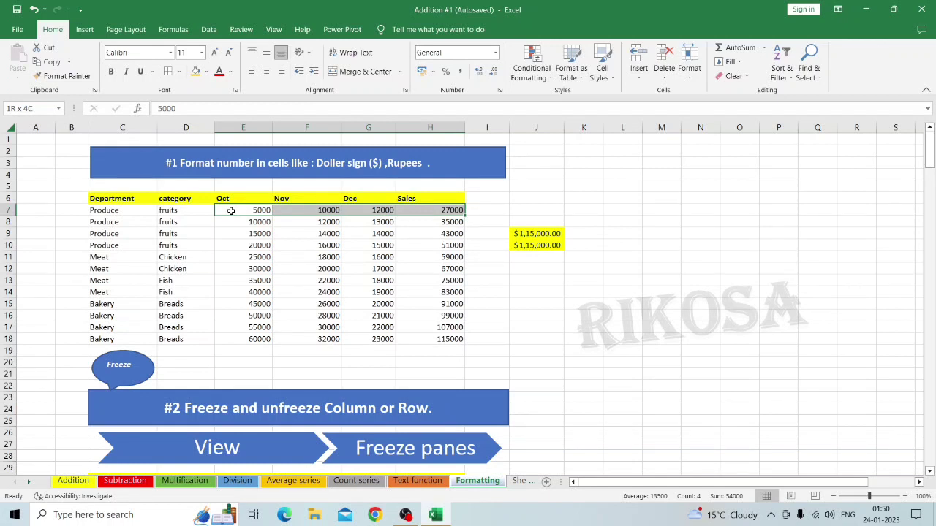
pyautogui.hotkey('ctrl', 'shift', 'Down')
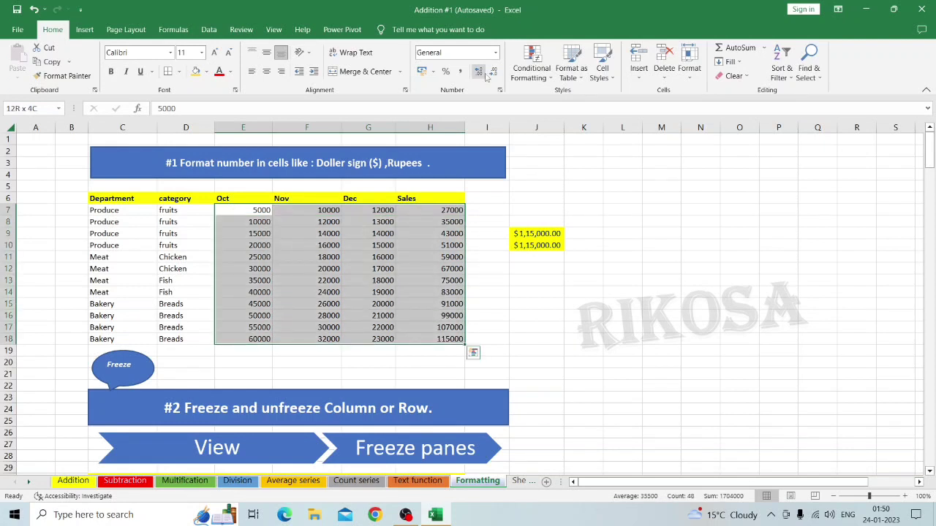
pyautogui.click(433, 74)
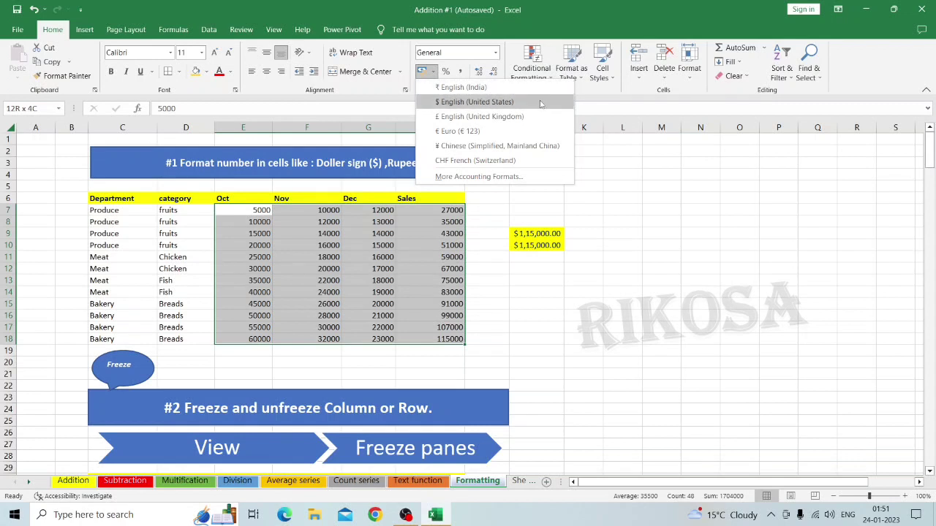
pyautogui.click(617, 108)
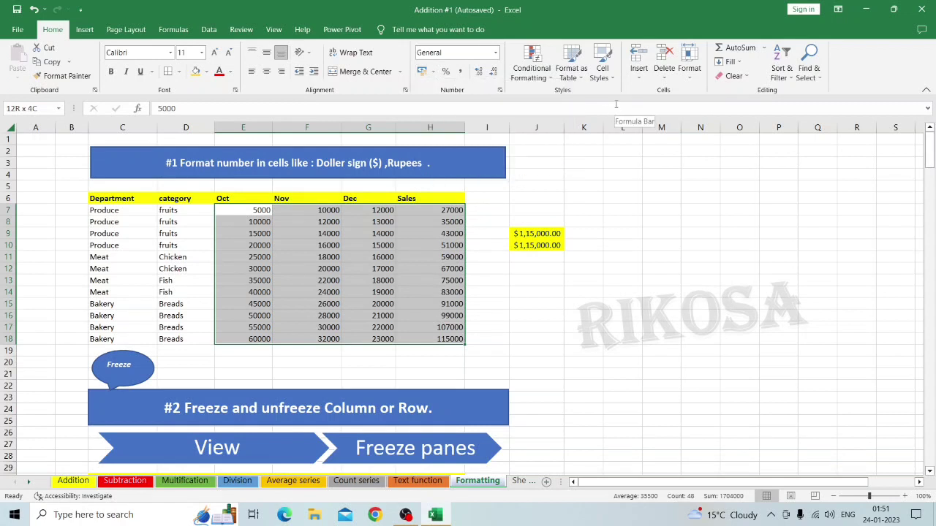
pyautogui.click(433, 72)
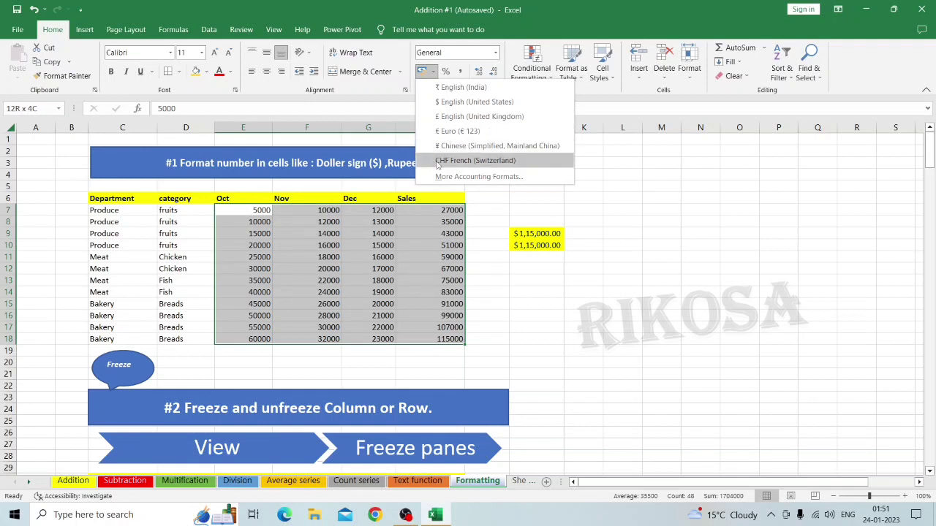
pyautogui.click(460, 87)
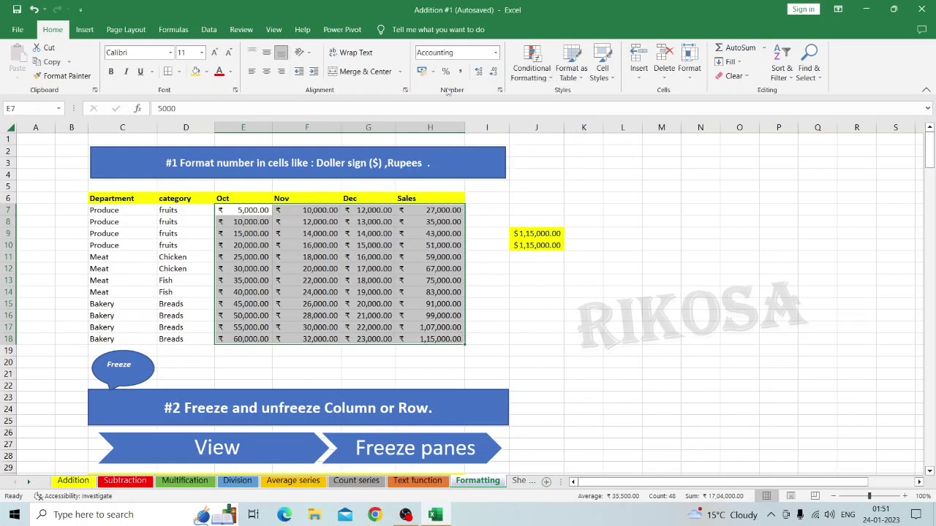
pyautogui.click(501, 313)
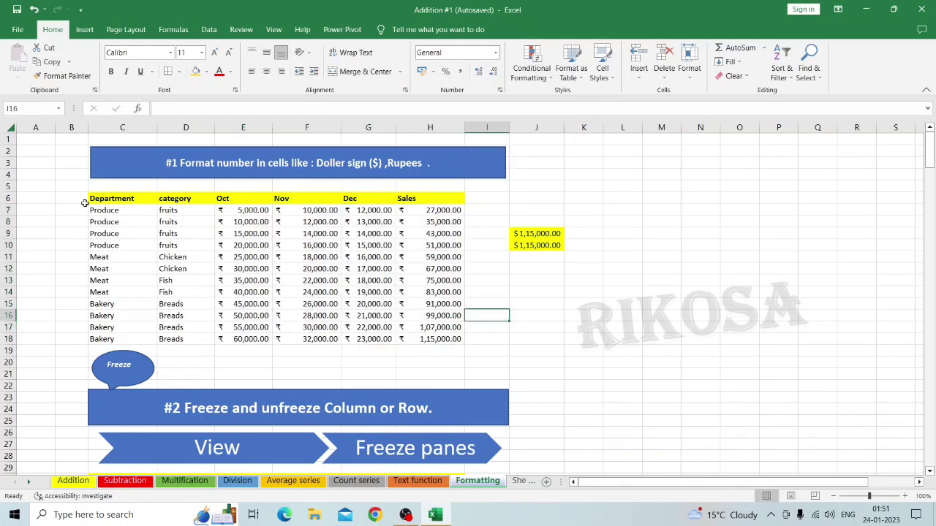
# - Apply the $ English (United States) accounting format to the Oct, Nov, Dec and Sales figures in E7:H18
pyautogui.click(235, 209)
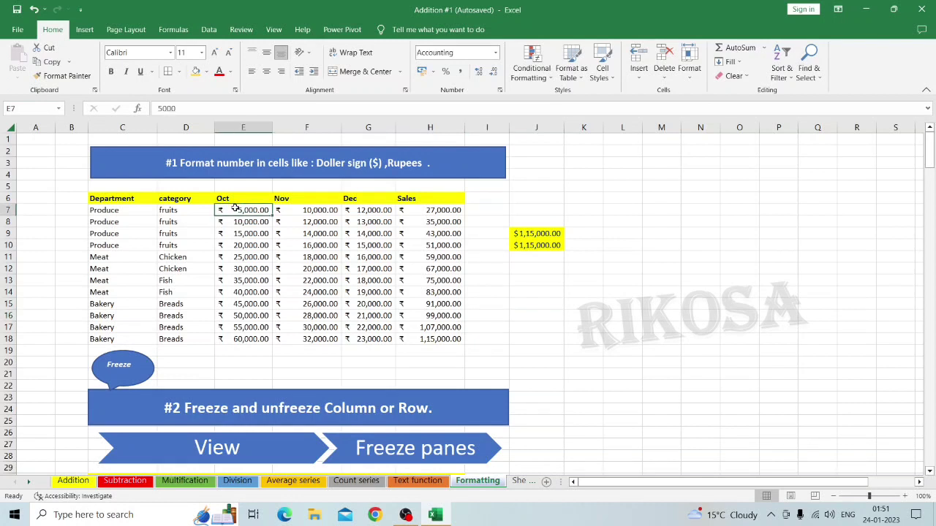
pyautogui.hotkey('ctrl', 'shift', 'Right')
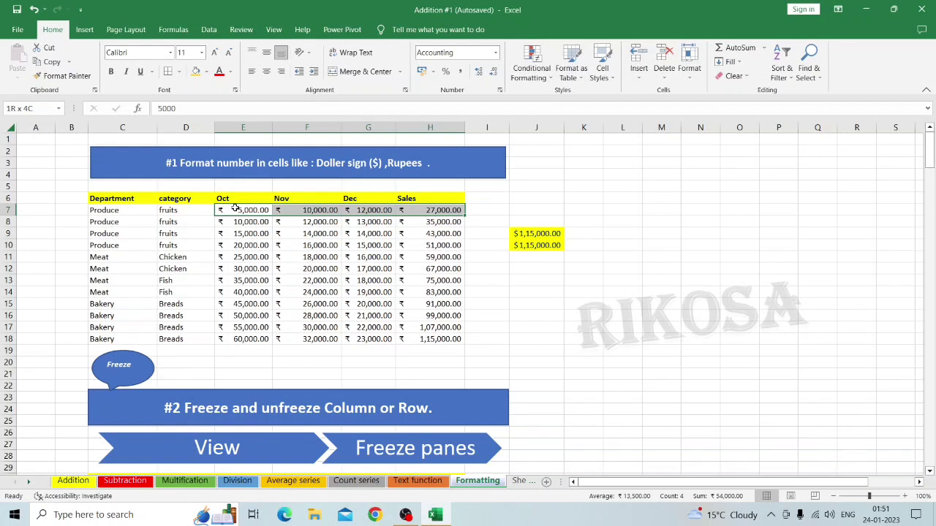
pyautogui.hotkey('ctrl', 'shift', 'Down')
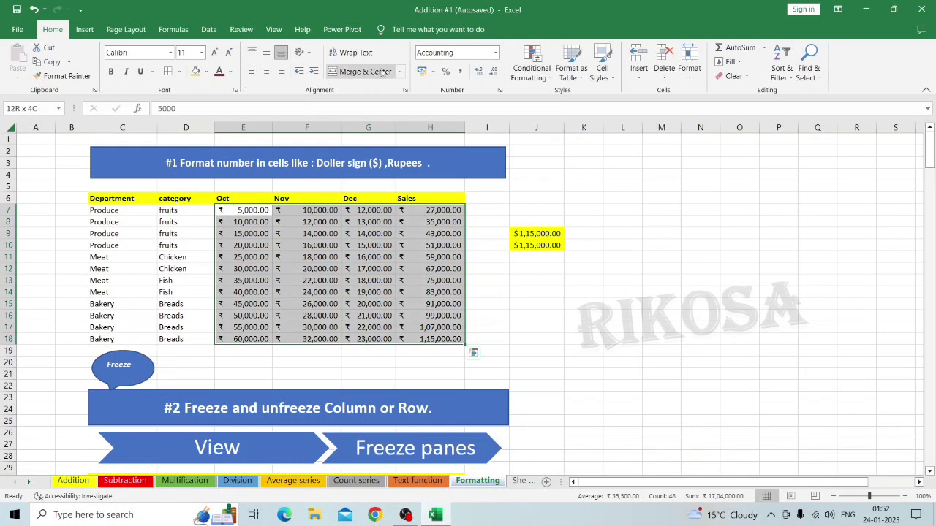
pyautogui.click(434, 72)
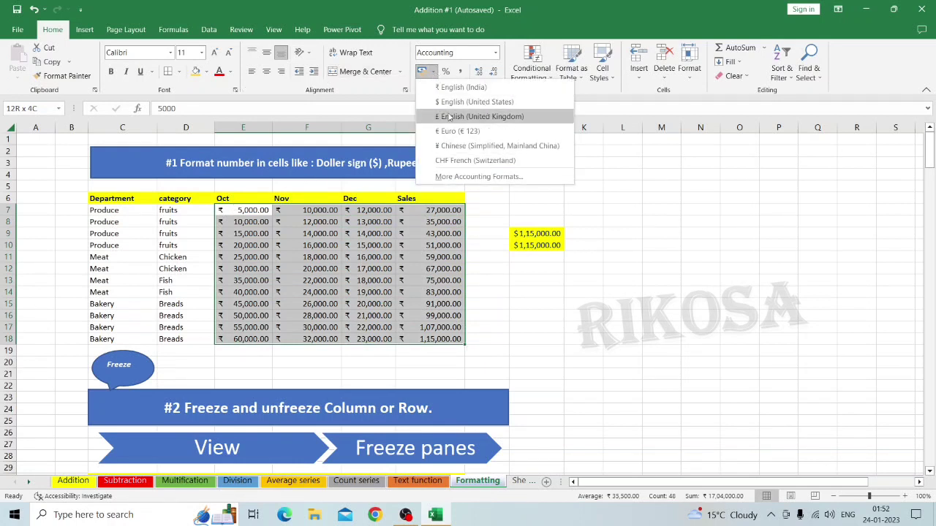
pyautogui.click(453, 104)
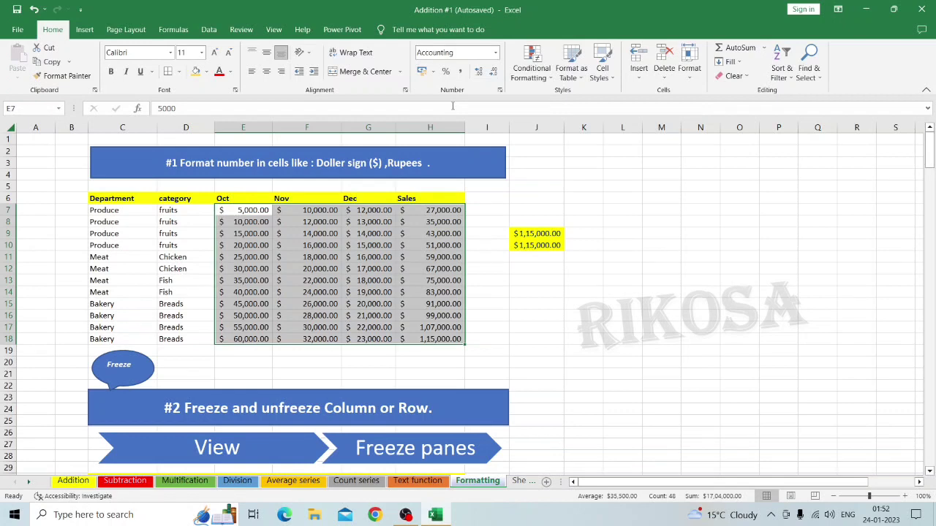
pyautogui.click(530, 288)
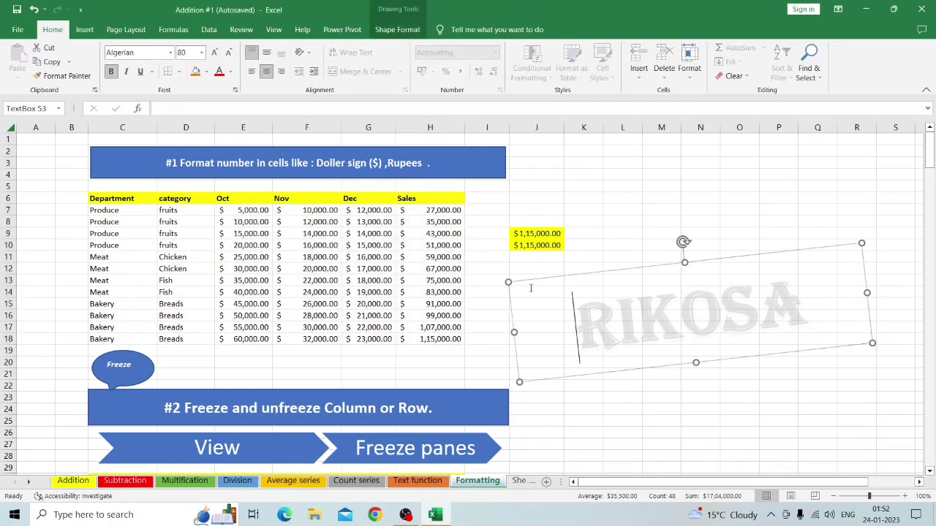
pyautogui.click(470, 359)
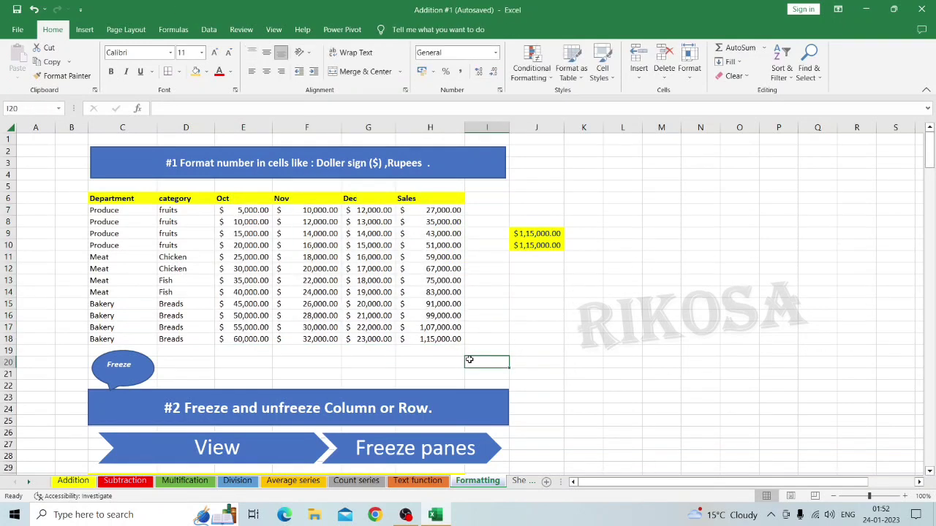
# - Freeze panes at cell B2 on the Formatting sheet so row 1 and column A stay fixed
pyautogui.scroll(-4, 469, 359)
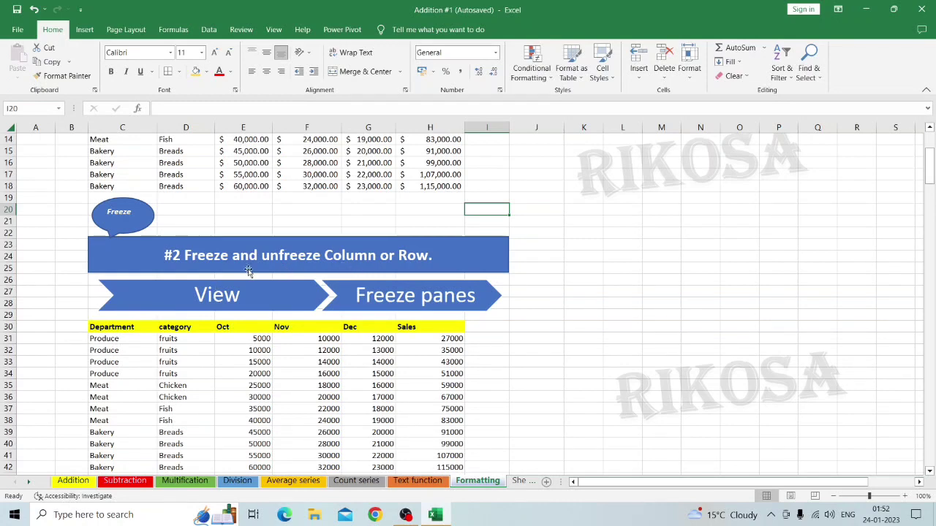
pyautogui.scroll(-3, 248, 271)
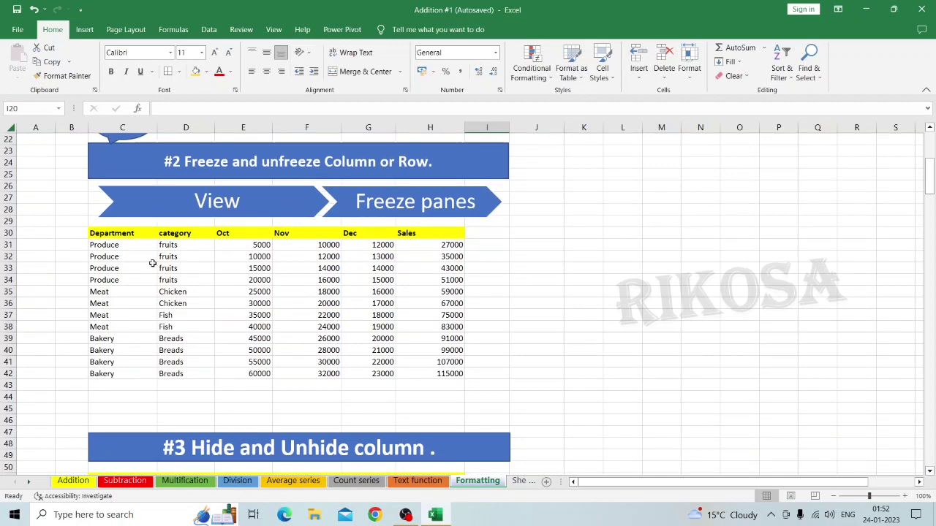
pyautogui.scroll(-2, 198, 290)
pyautogui.scroll(4, 198, 289)
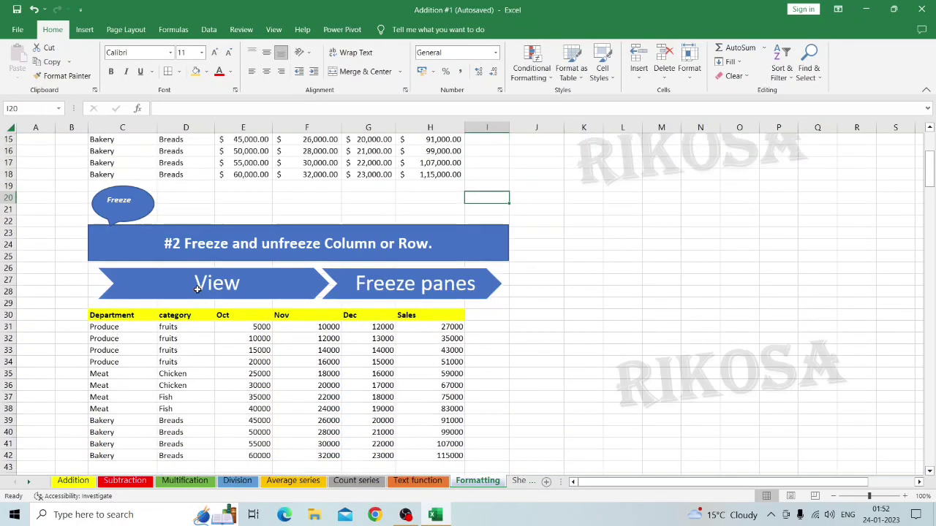
pyautogui.scroll(-3, 197, 290)
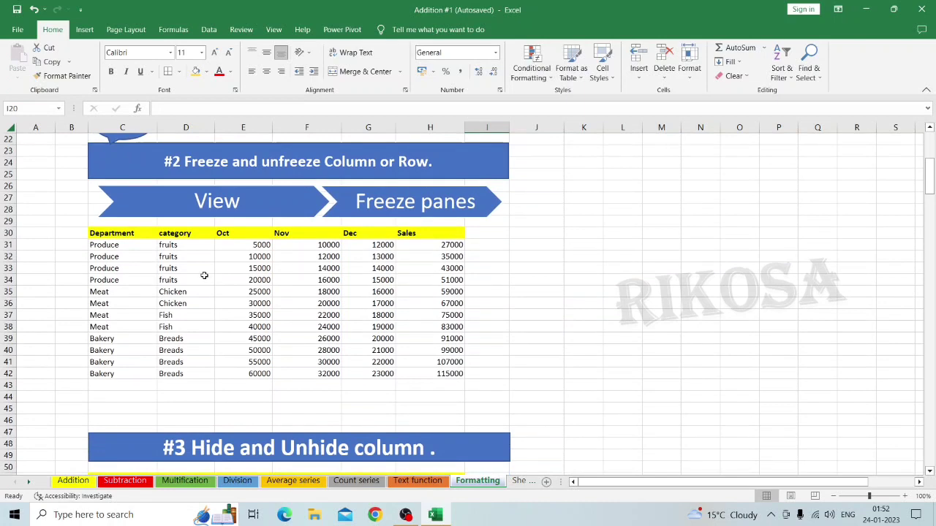
pyautogui.scroll(7, 194, 268)
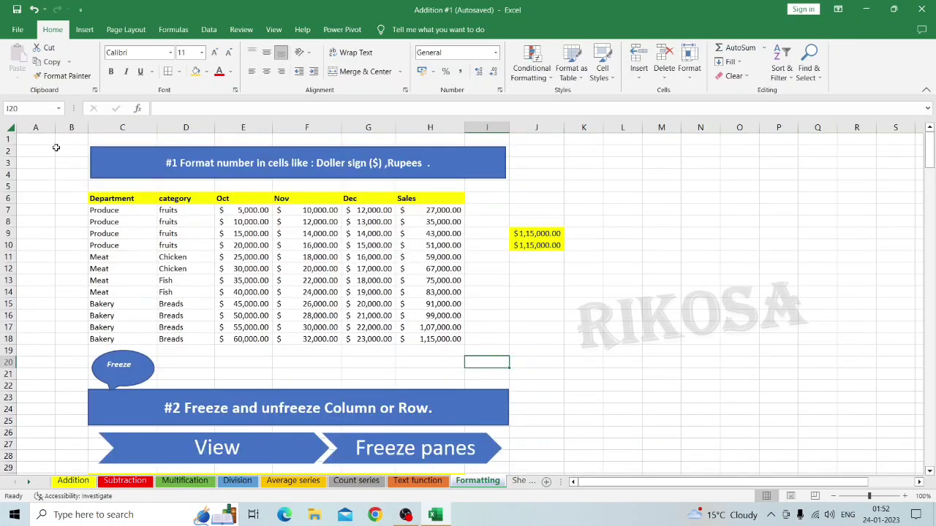
pyautogui.click(60, 151)
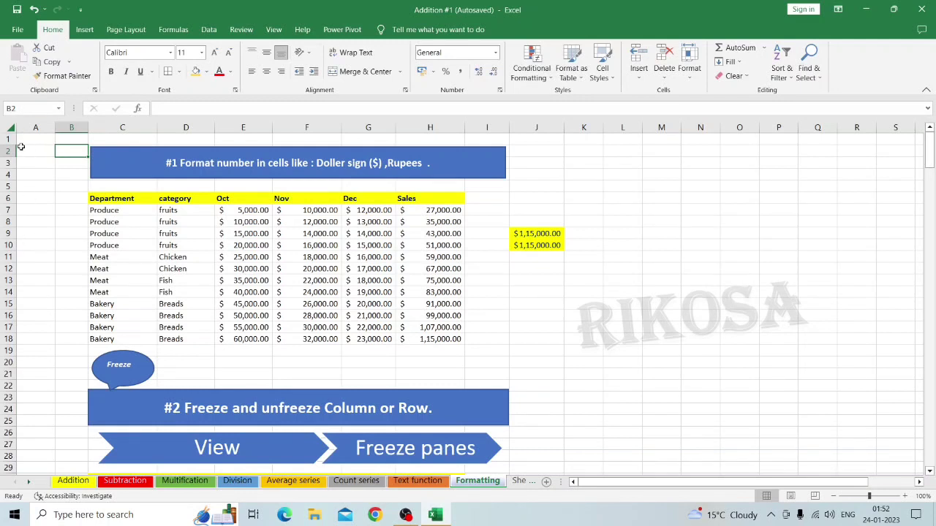
pyautogui.click(9, 139)
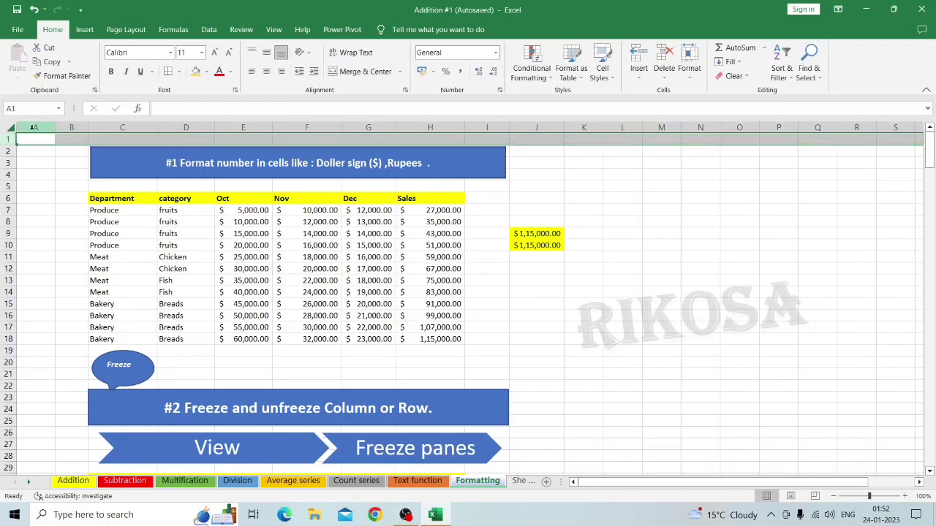
pyautogui.click(35, 128)
pyautogui.click(67, 148)
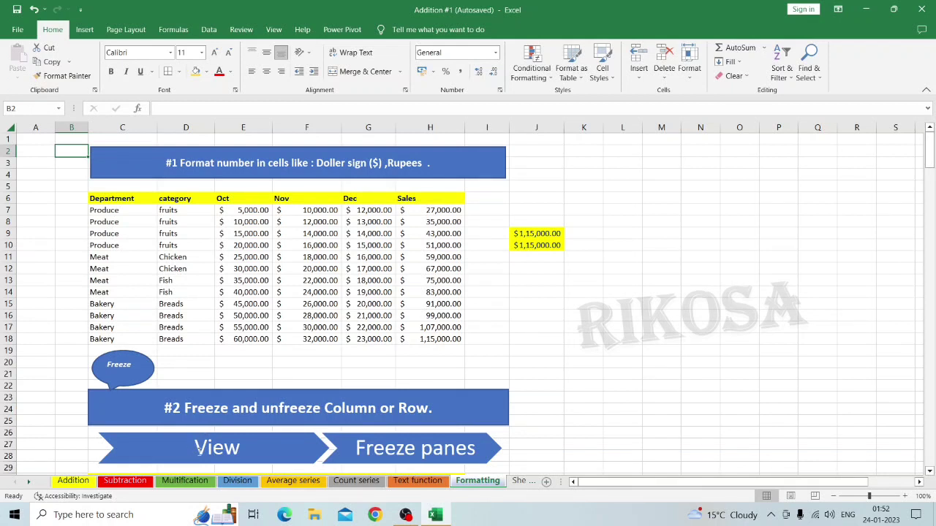
pyautogui.click(272, 30)
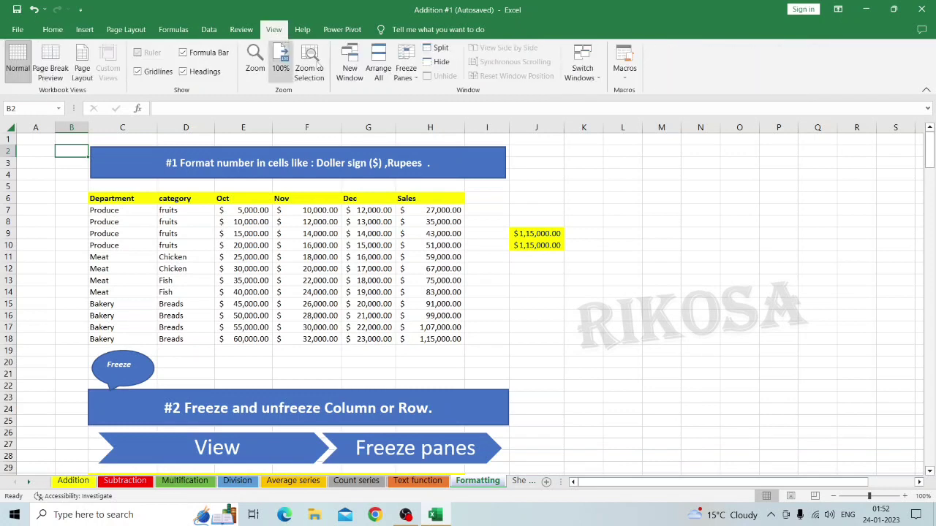
pyautogui.click(407, 82)
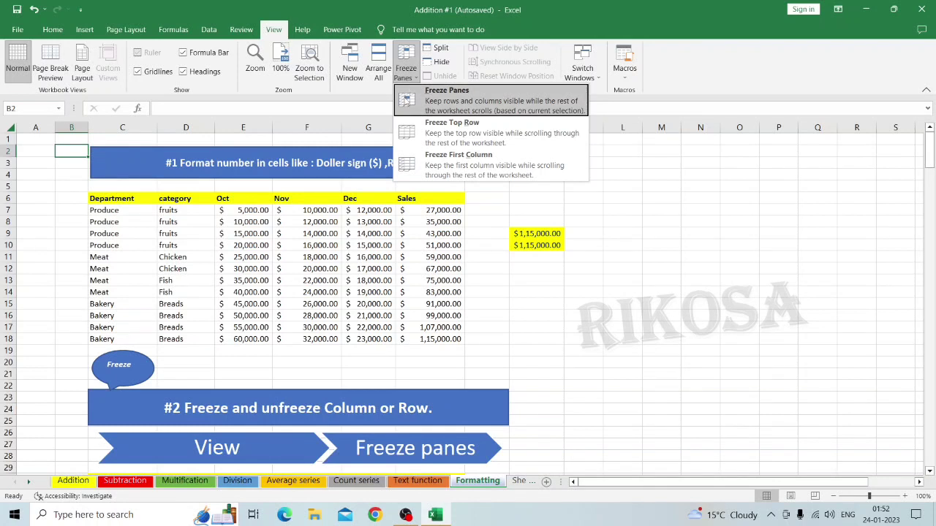
pyautogui.click(407, 103)
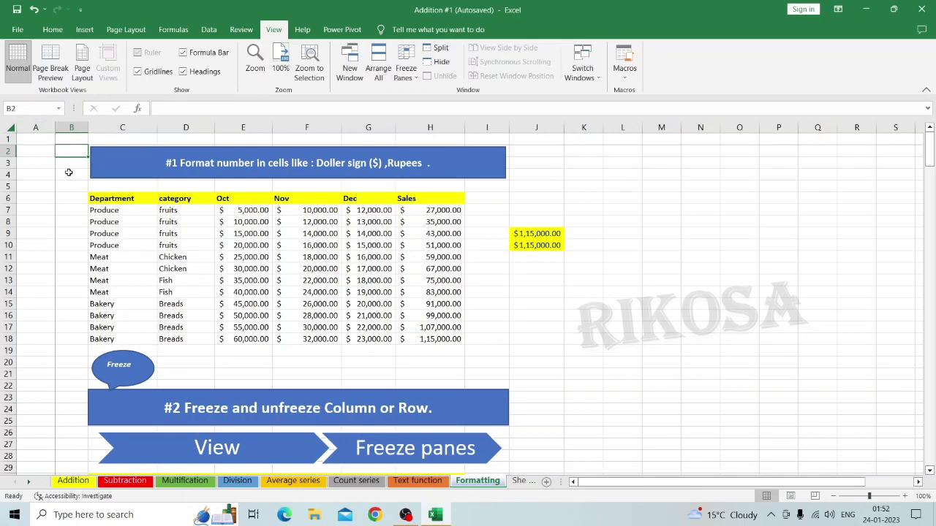
# - Examine how row 1 and column A behave while moving down through the tables and across the columns of the Formatting sheet
pyautogui.scroll(-1, 77, 198)
pyautogui.scroll(-3, 77, 198)
pyautogui.scroll(3, 77, 198)
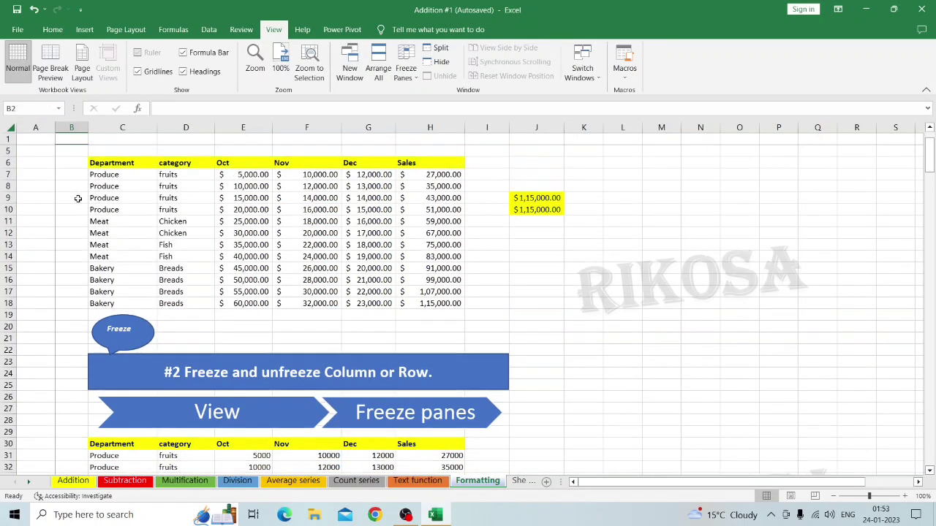
pyautogui.scroll(-4, 78, 198)
pyautogui.scroll(5, 77, 198)
pyautogui.scroll(-7, 77, 198)
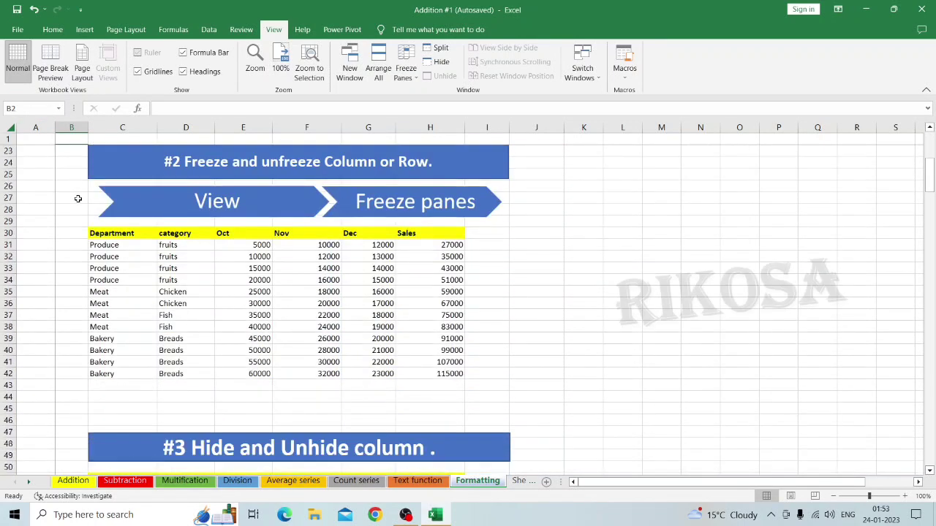
pyautogui.scroll(5, 77, 198)
pyautogui.hscroll(6, 77, 198)
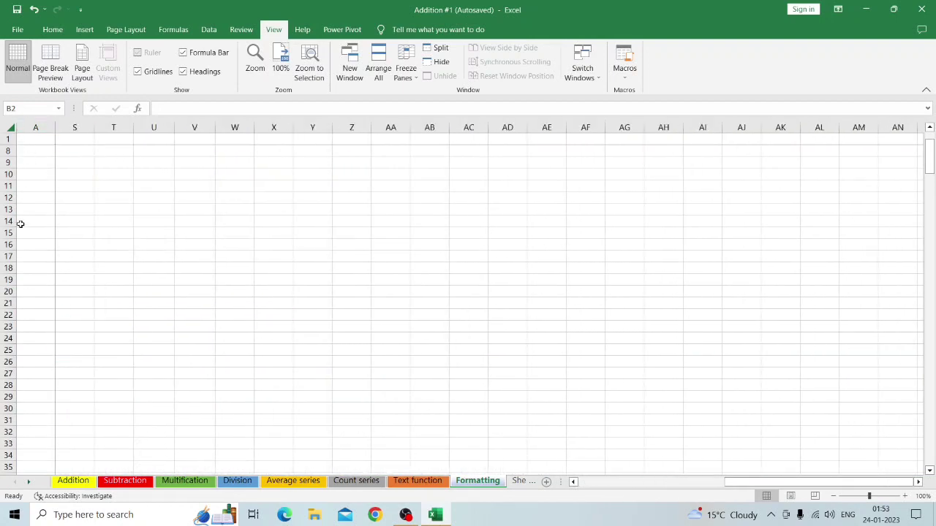
pyautogui.hscroll(10, 130, 230)
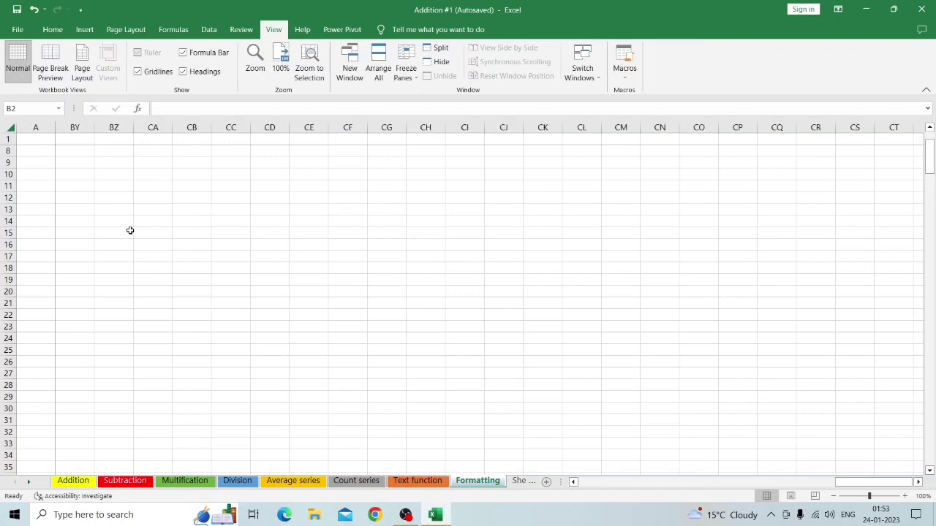
pyautogui.hscroll(-15, 129, 230)
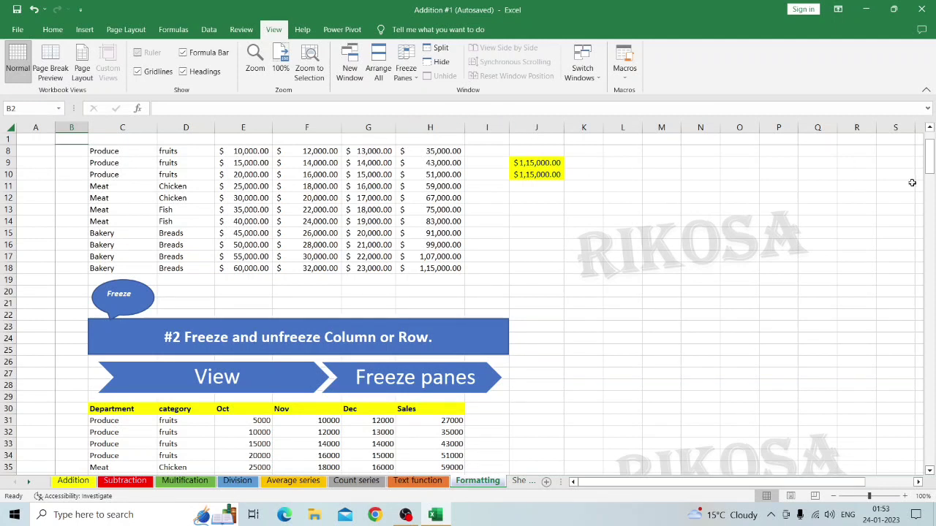
pyautogui.hscroll(10, 912, 183)
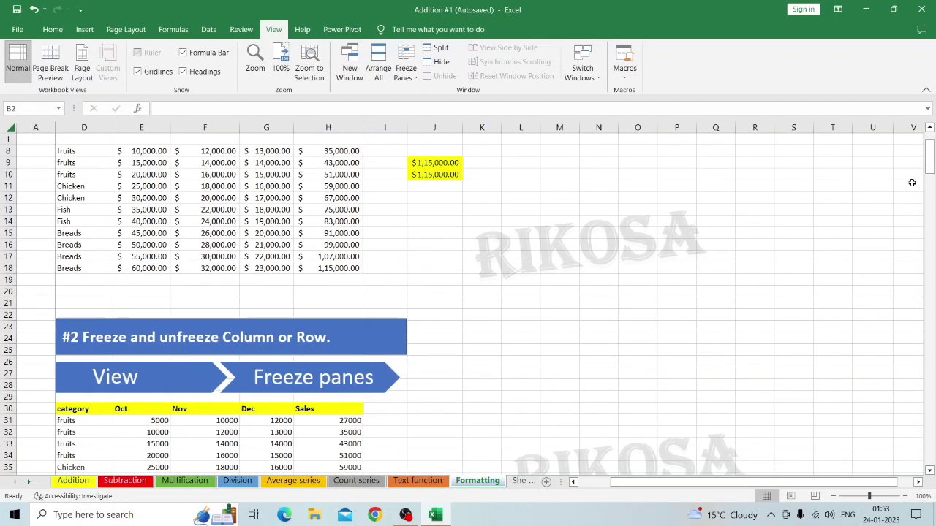
# - Examine how the frozen first column and top row behave while viewing the sheet's distant columns
pyautogui.hscroll(6, 912, 183)
pyautogui.hscroll(-16, 912, 183)
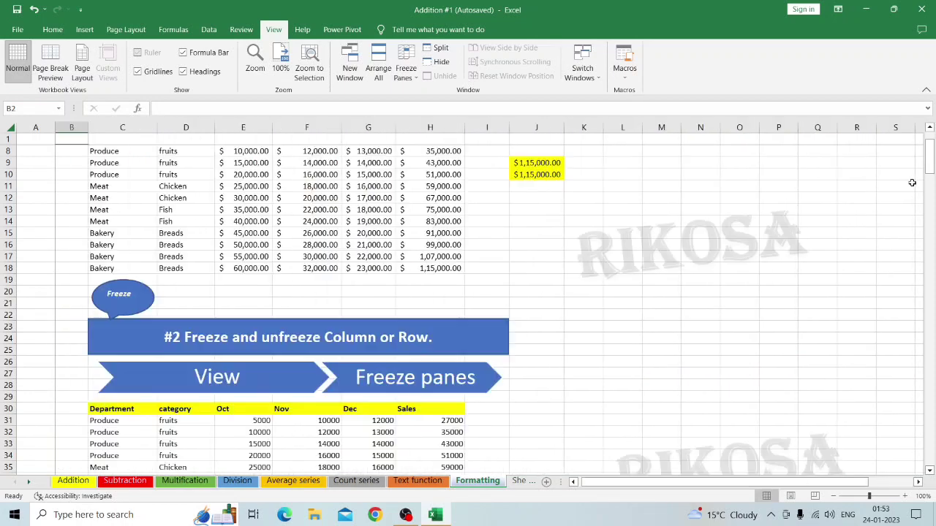
pyautogui.hscroll(4, 911, 183)
pyautogui.hscroll(2, 912, 183)
pyautogui.hscroll(-3, 912, 182)
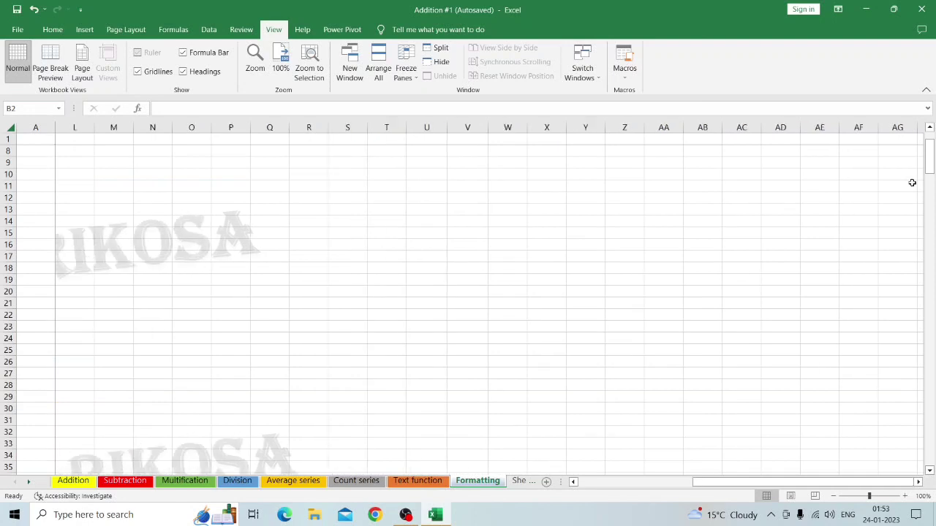
pyautogui.hscroll(-1, 911, 183)
pyautogui.hscroll(4, 912, 182)
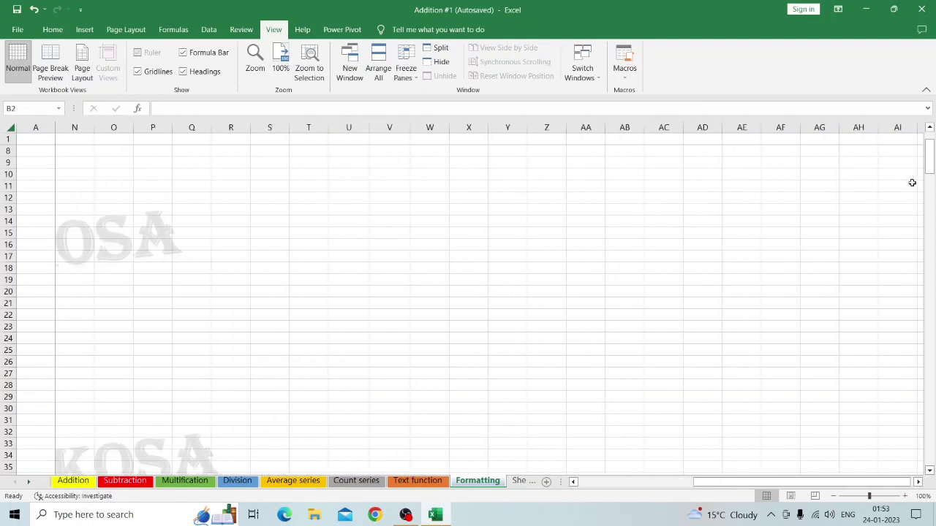
pyautogui.hscroll(1, 911, 183)
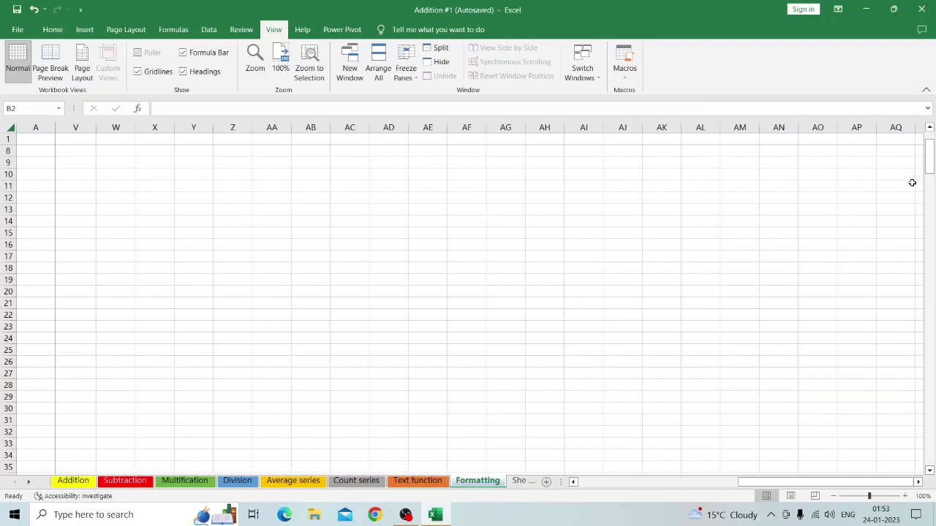
pyautogui.hscroll(-3, 911, 183)
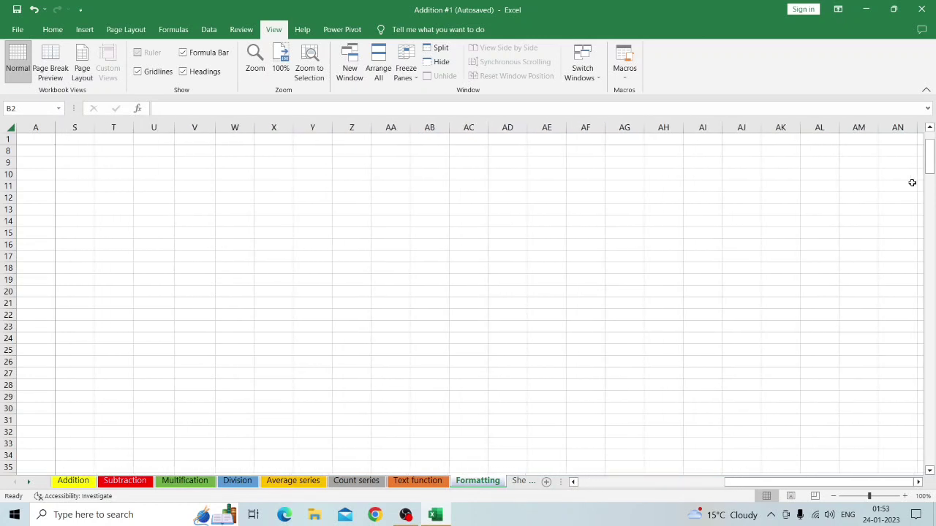
pyautogui.hscroll(-6, 911, 183)
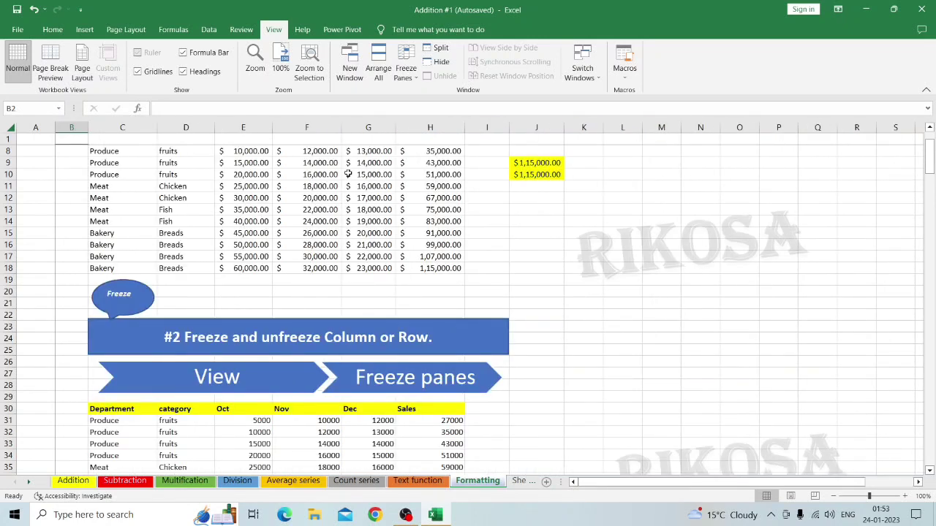
# - Unfreeze all panes on the Formatting sheet
pyautogui.click(406, 69)
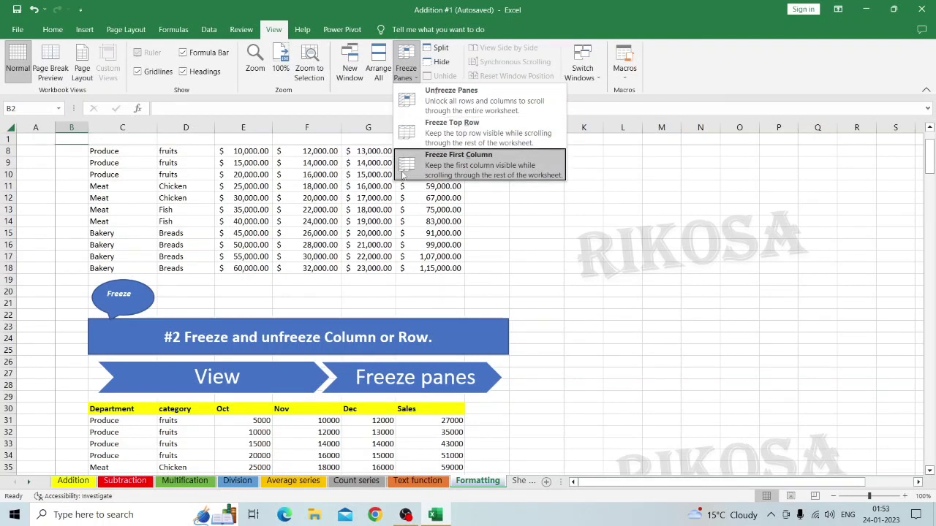
pyautogui.click(422, 100)
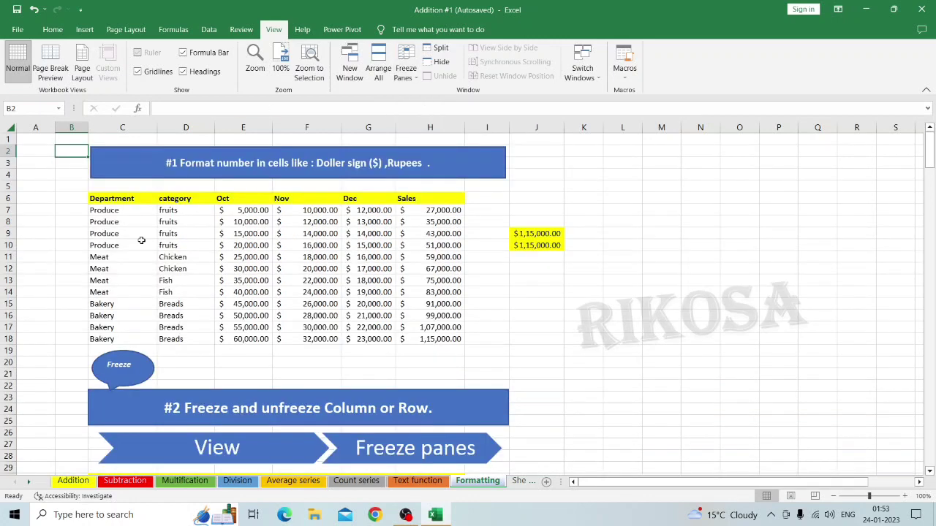
# - Hide the Sales column H in the Hide and Unhide section, and unhide it again
pyautogui.scroll(-9, 251, 283)
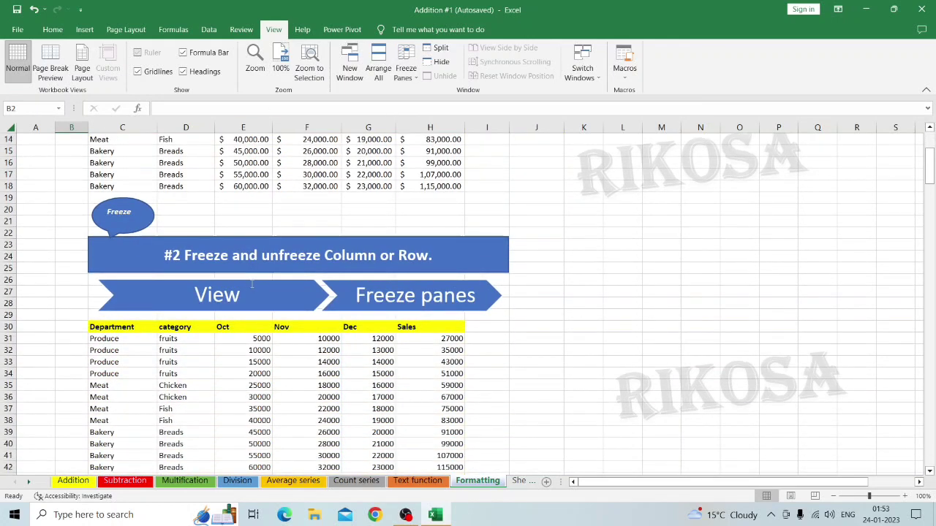
pyautogui.scroll(-2, 251, 283)
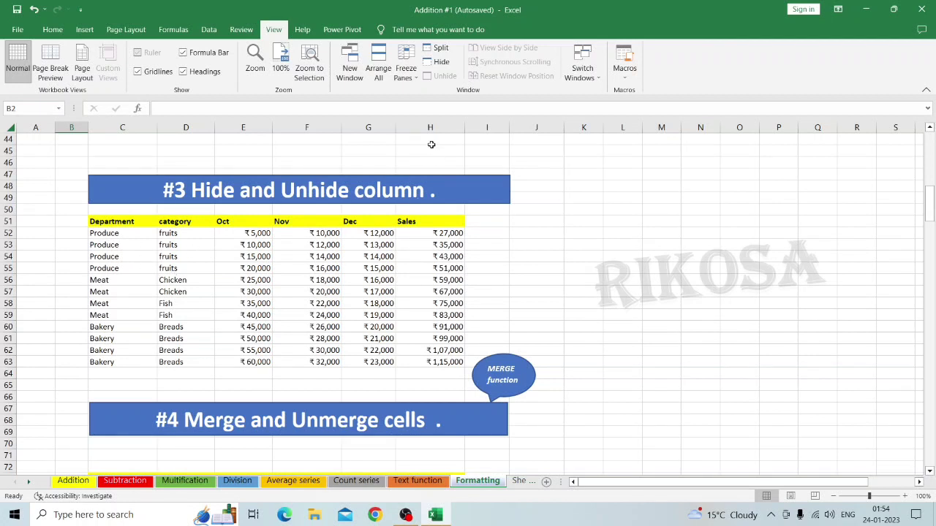
pyautogui.click(429, 126)
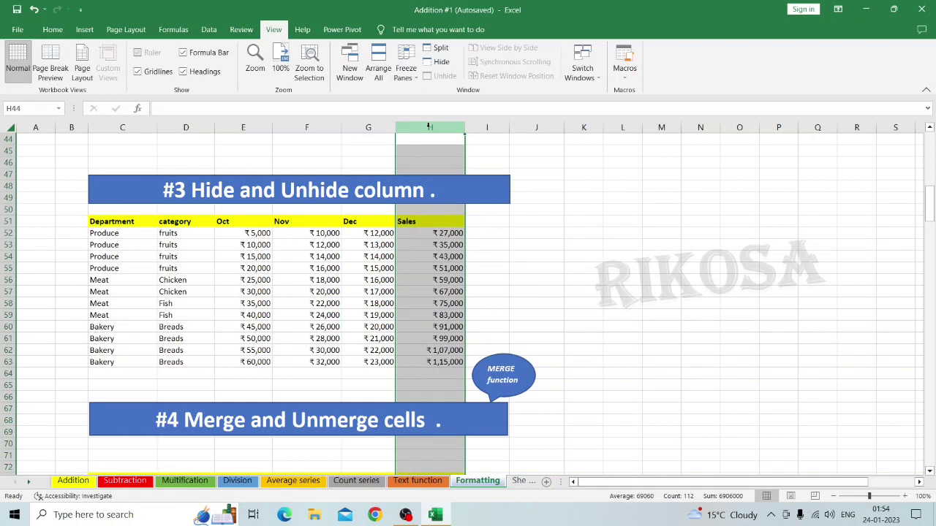
pyautogui.rightClick(429, 126)
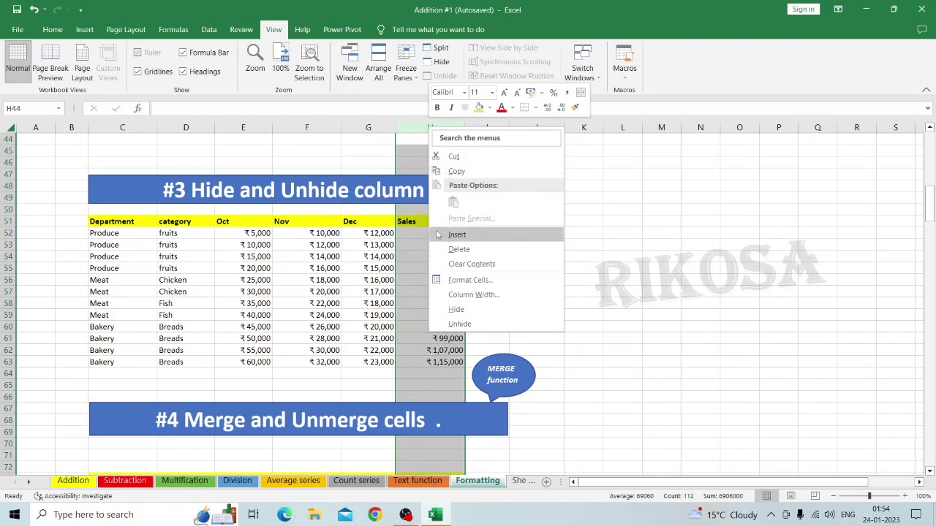
pyautogui.click(463, 313)
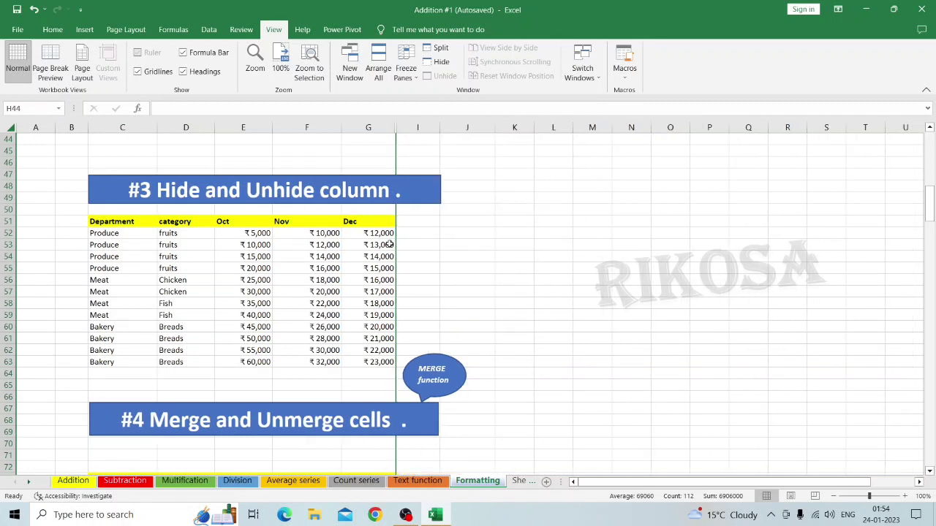
pyautogui.doubleClick(397, 125)
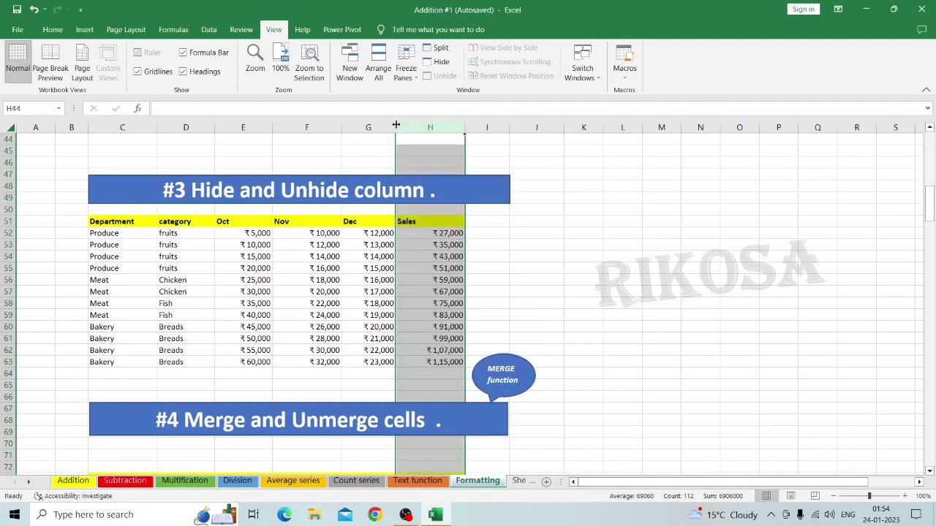
# - Hide the Dec column G between Nov and Sales, and unhide it again
pyautogui.rightClick(394, 125)
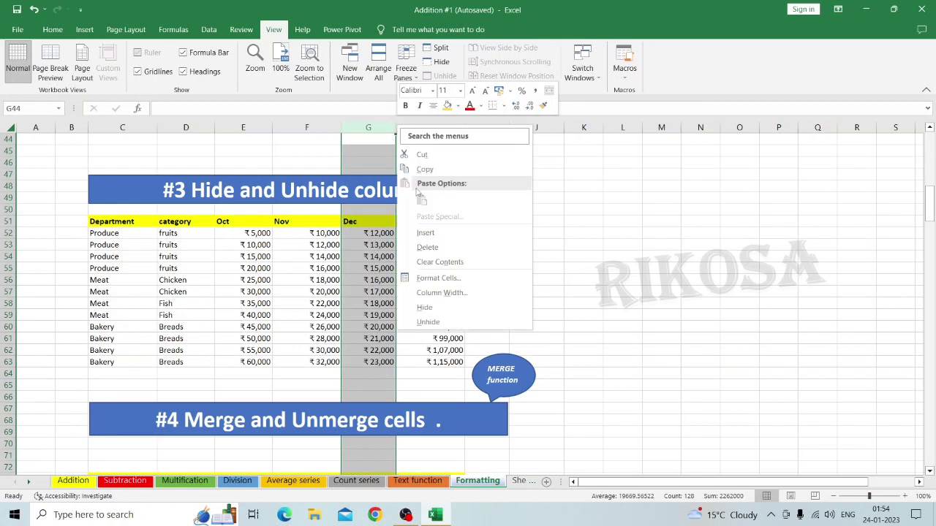
pyautogui.click(424, 307)
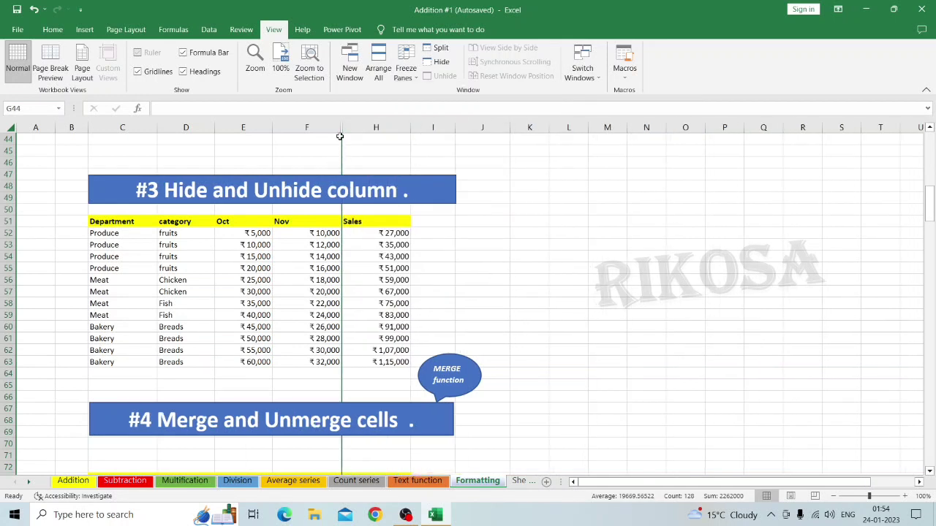
pyautogui.rightClick(339, 127)
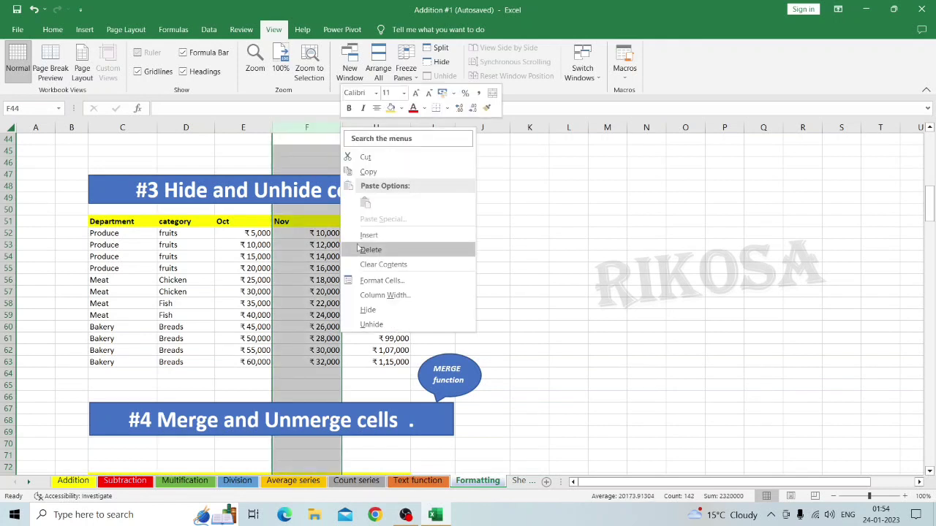
pyautogui.click(369, 326)
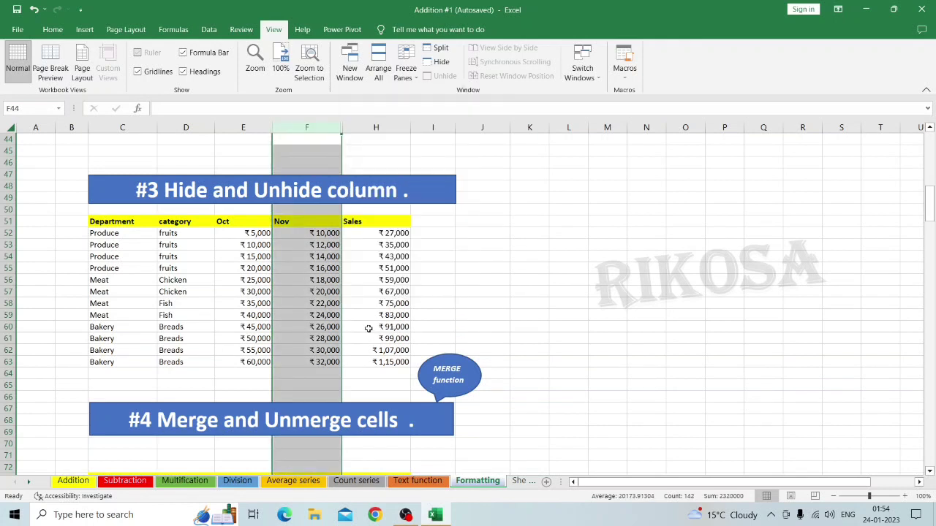
pyautogui.rightClick(342, 127)
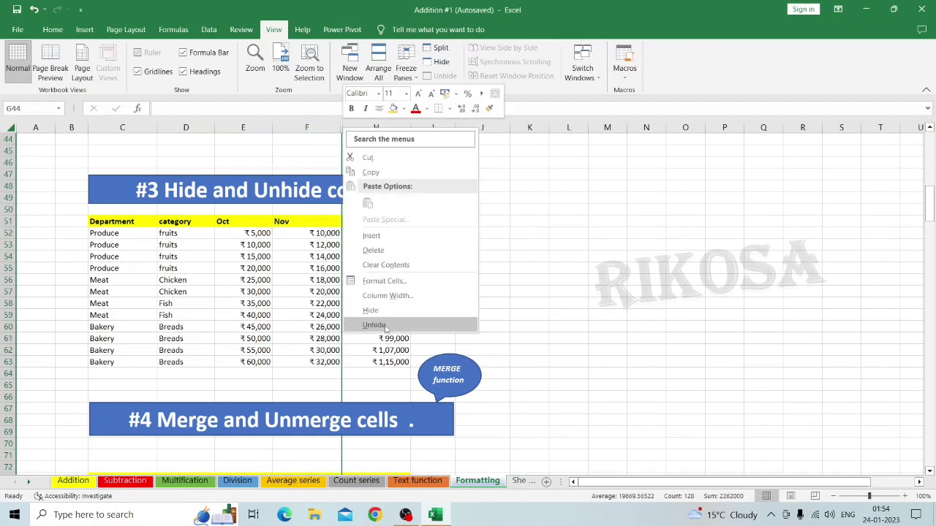
pyautogui.click(386, 326)
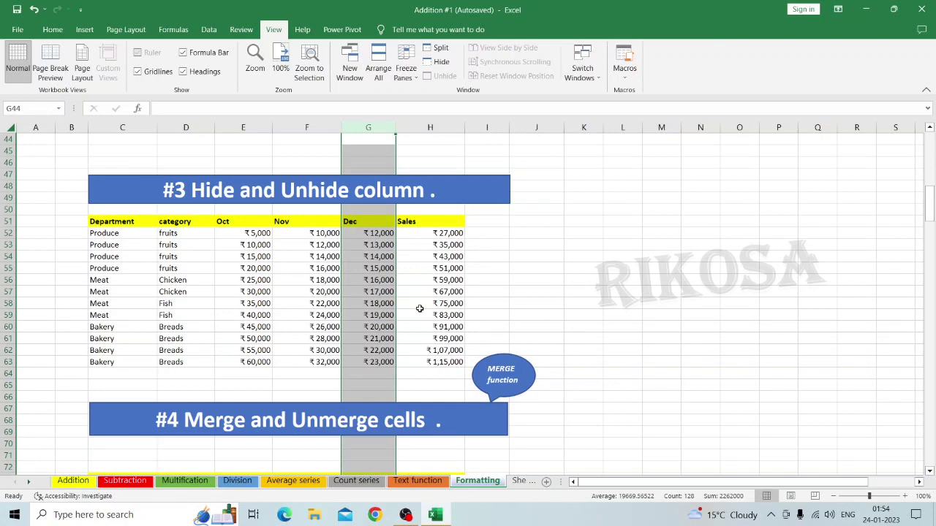
# - Merge and center cells E71:G71 above the Oct, Nov and Dec headers in the Merge and Unmerge section
pyautogui.scroll(-5, 420, 309)
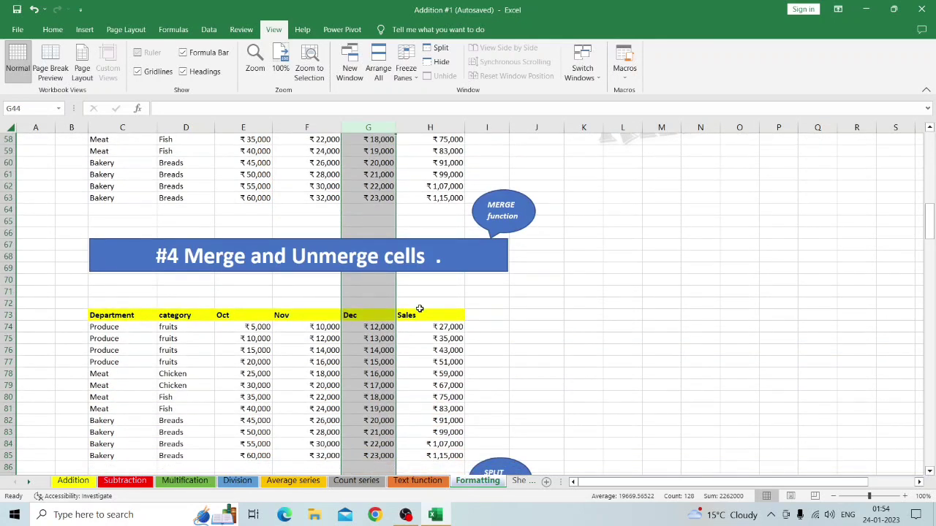
pyautogui.click(250, 300)
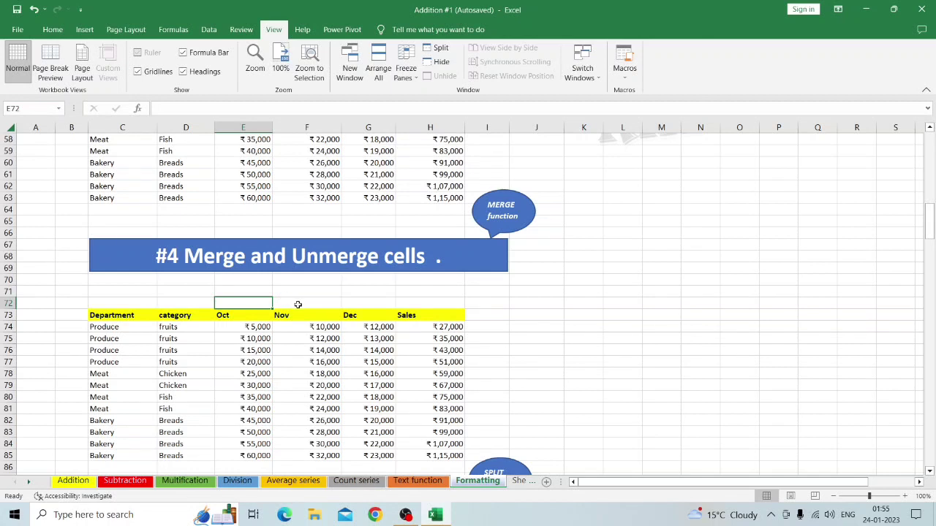
pyautogui.click(193, 289)
pyautogui.click(217, 296)
pyautogui.moveTo(217, 296); pyautogui.dragTo(360, 297)
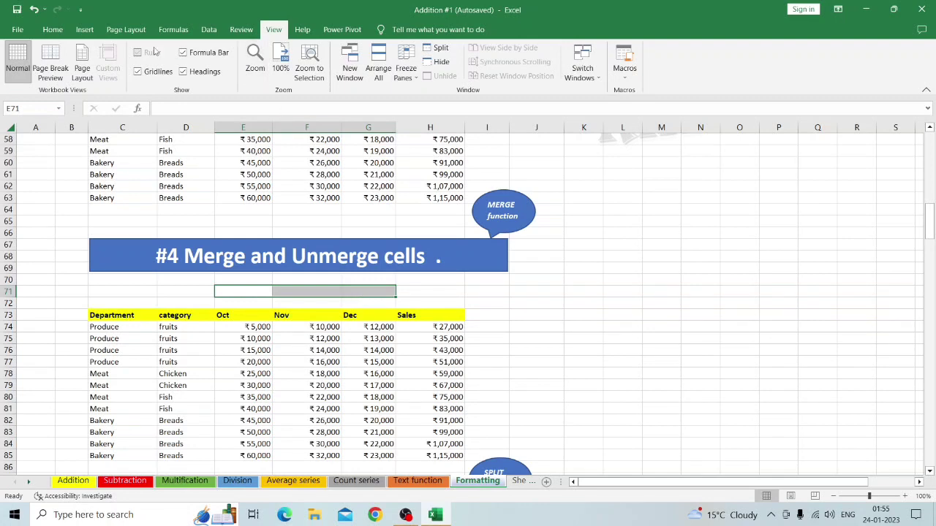
pyautogui.click(64, 31)
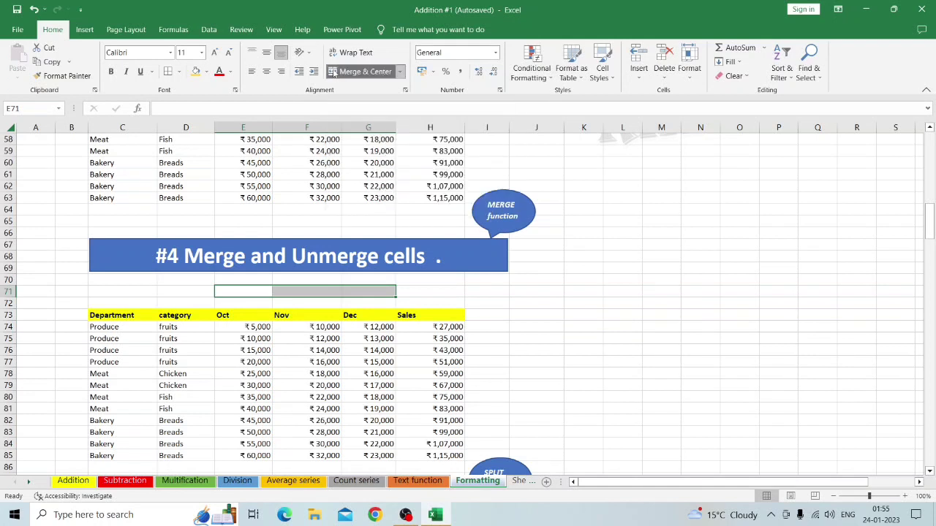
pyautogui.click(333, 72)
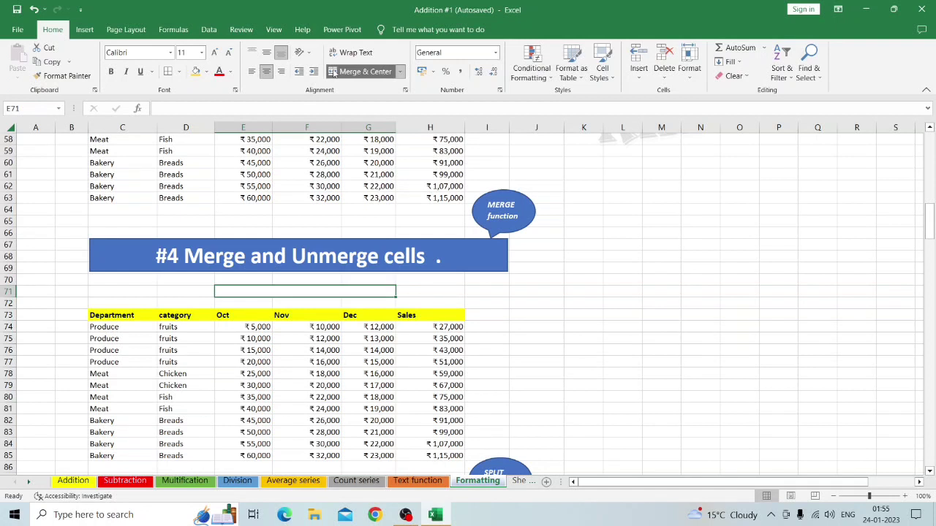
# - Enter the heading "QTR SALES" in the merged cell above the Oct to Dec columns
pyautogui.write('qtr')
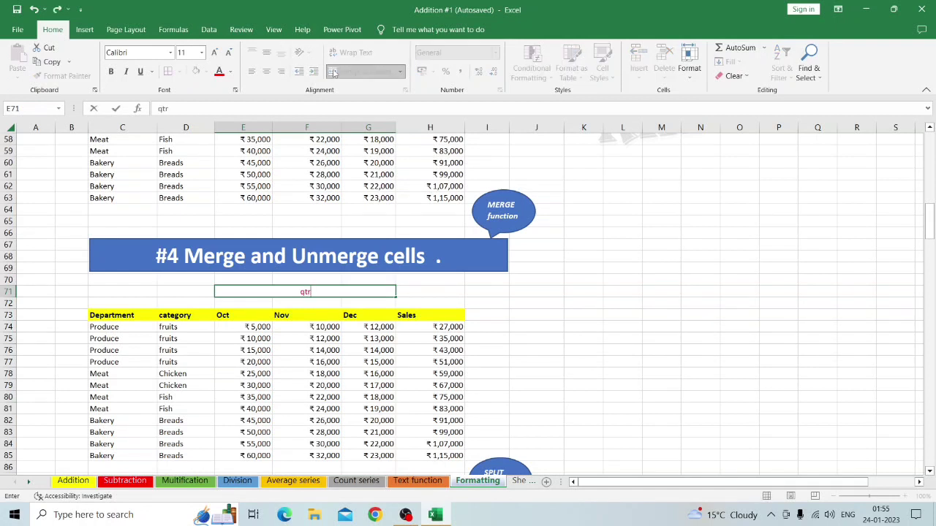
pyautogui.press('BackSpace')
pyautogui.press('BackSpace')
pyautogui.press('BackSpace')
pyautogui.write('QTR SALES')
pyautogui.press('Return')
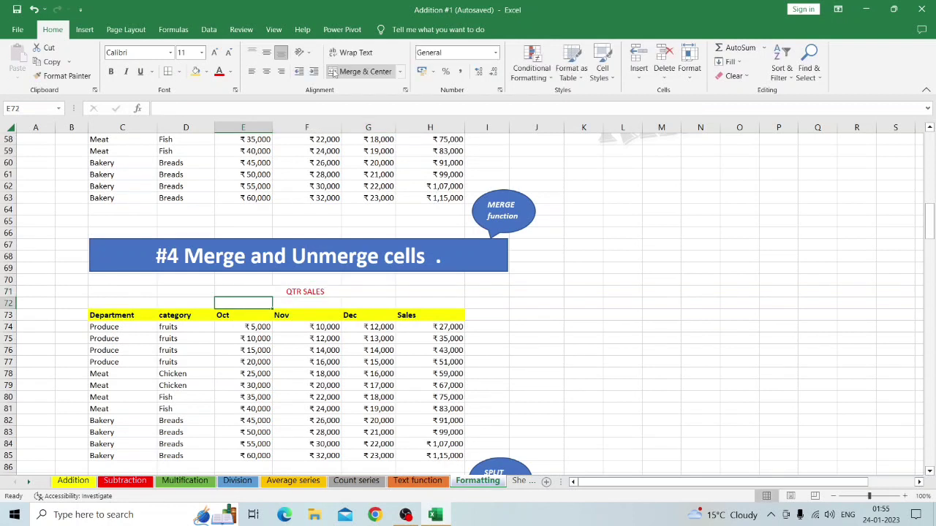
# - Unmerge the QTR SALES heading into the separate cells E71:G71 and select cell E71
pyautogui.click(238, 291)
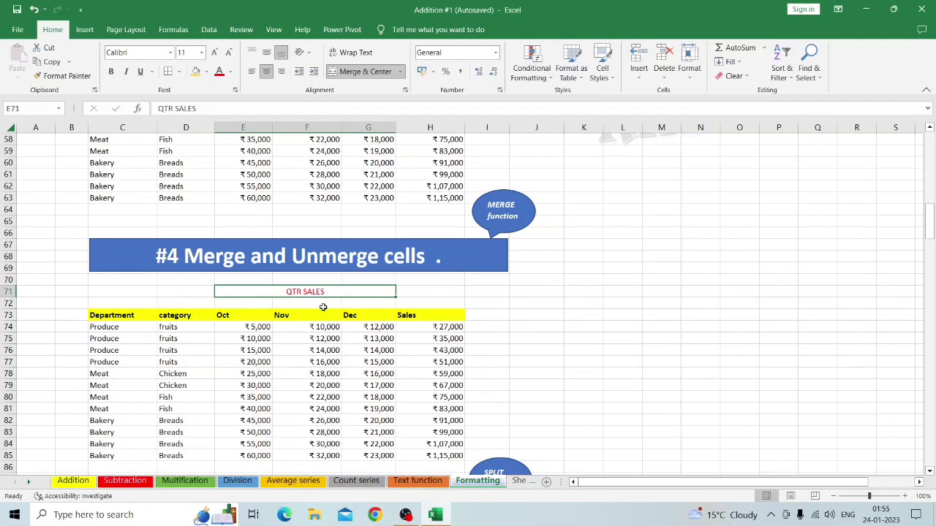
pyautogui.moveTo(322, 307); pyautogui.dragTo(307, 295)
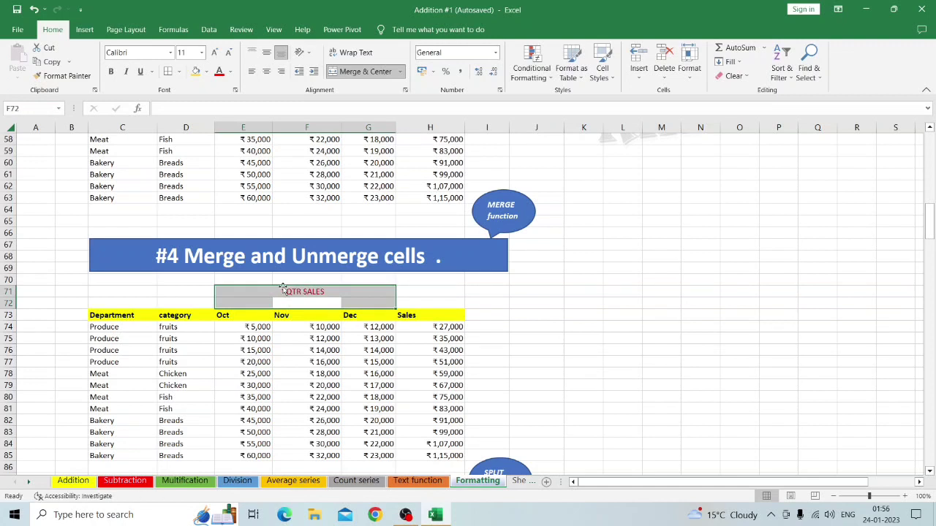
pyautogui.click(445, 291)
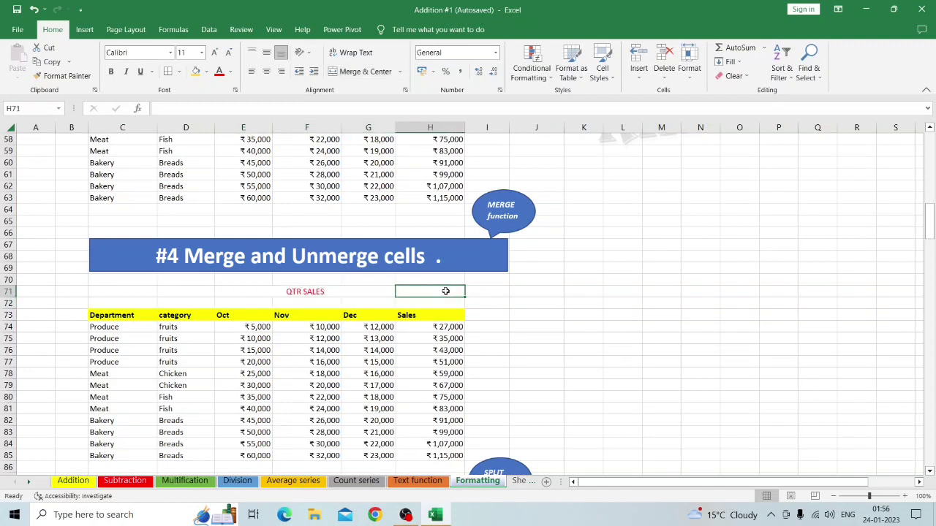
pyautogui.click(259, 290)
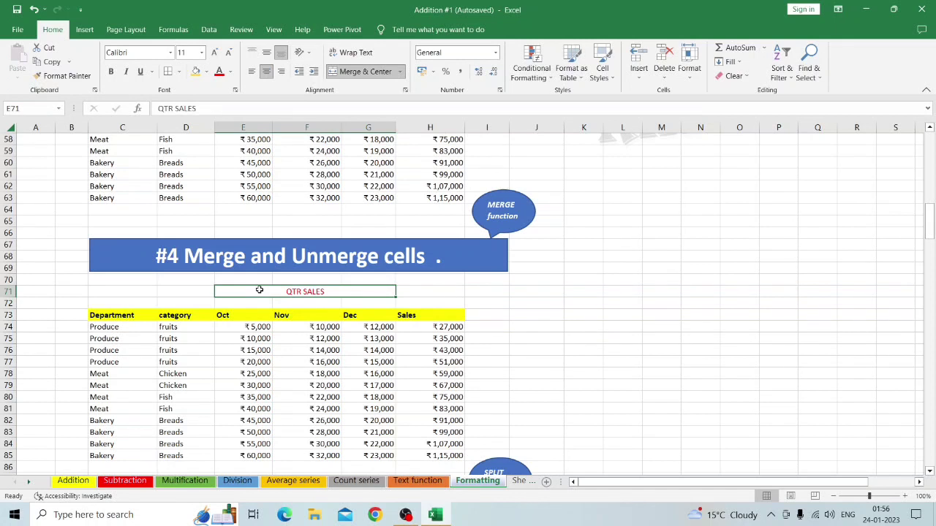
pyautogui.click(401, 72)
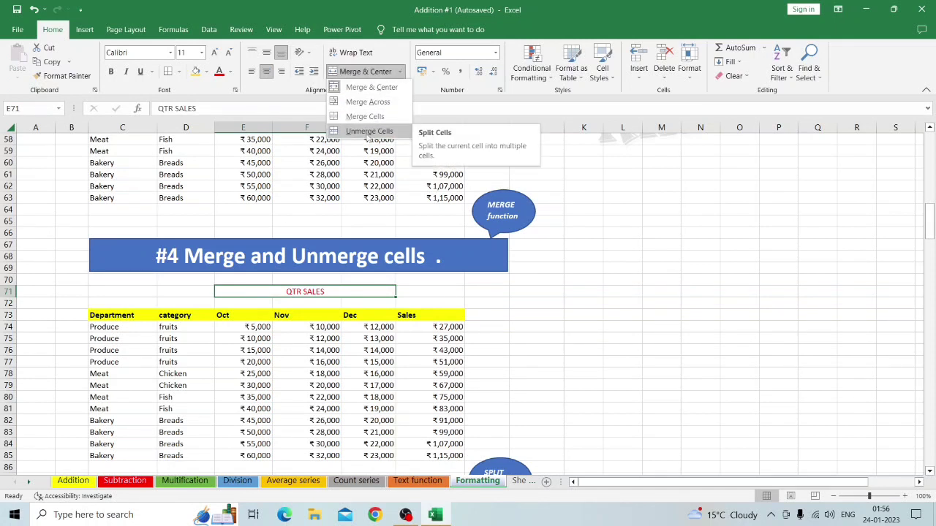
pyautogui.click(369, 132)
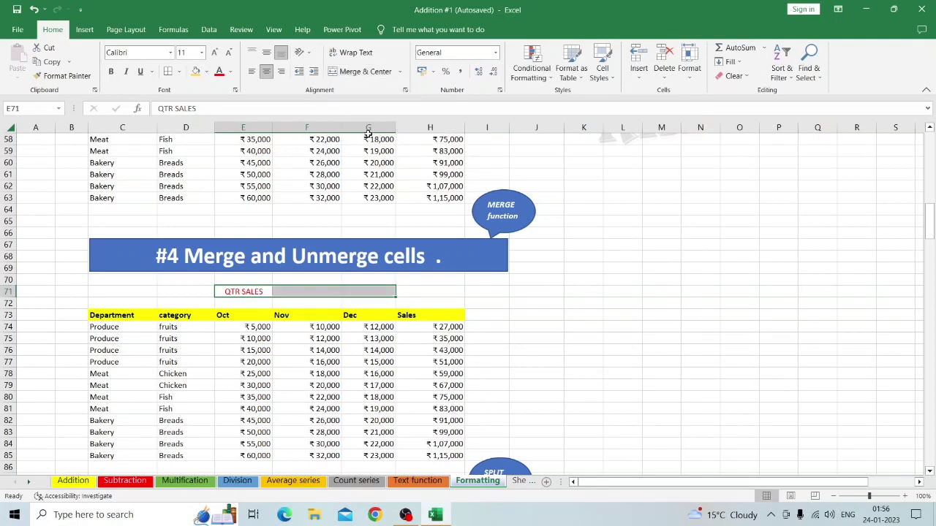
pyautogui.click(495, 289)
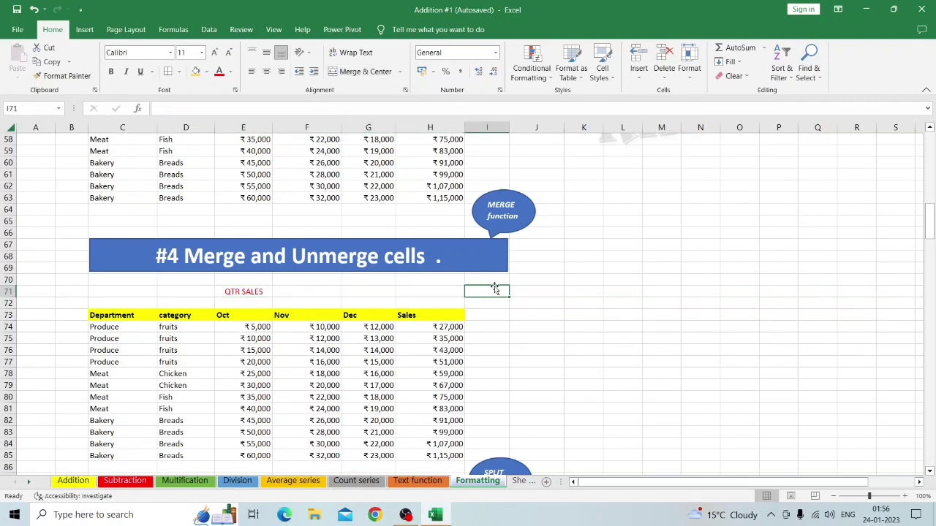
pyautogui.click(256, 290)
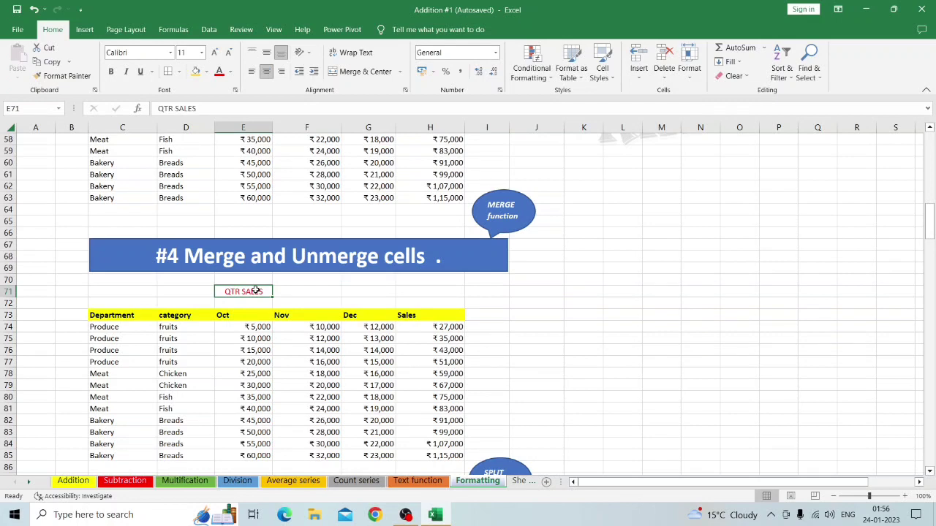
# - Clear the QTR SALES heading from cell E71 above the Oct column
pyautogui.press('BackSpace')
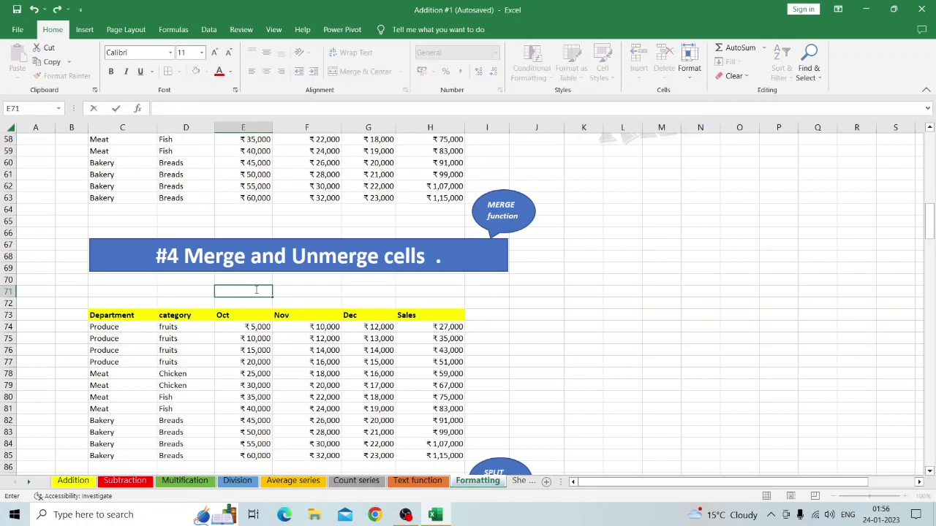
pyautogui.click(154, 290)
# - Clear the first, middle and last name entries in D100:F109 of the Split data section
pyautogui.scroll(-5, 155, 290)
pyautogui.scroll(-4, 155, 290)
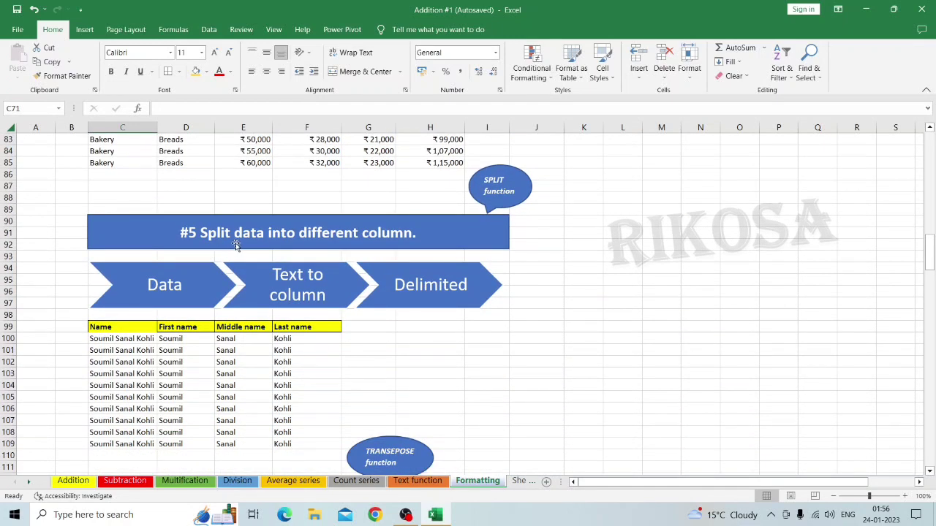
pyautogui.scroll(-3, 383, 232)
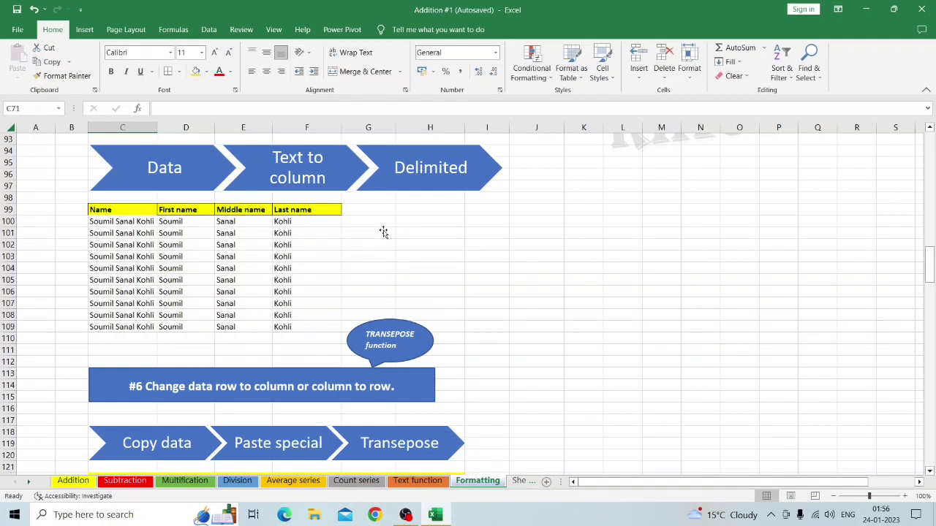
pyautogui.click(177, 221)
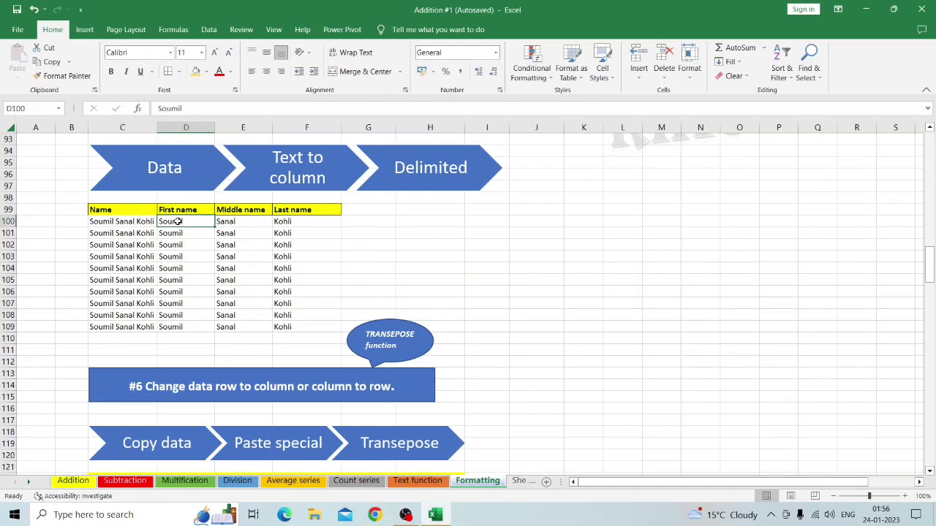
pyautogui.hotkey('shift', 'Down')
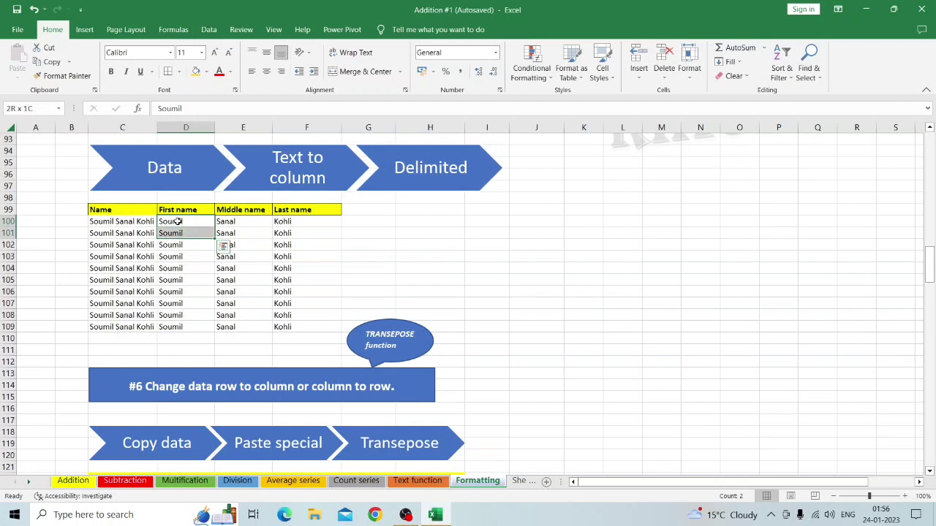
pyautogui.hotkey('shift', 'Right')
pyautogui.hotkey('shift', 'Down')
pyautogui.hotkey('shift', 'Right')
pyautogui.hotkey('shift', 'Down')
pyautogui.hotkey('shift', 'Down')
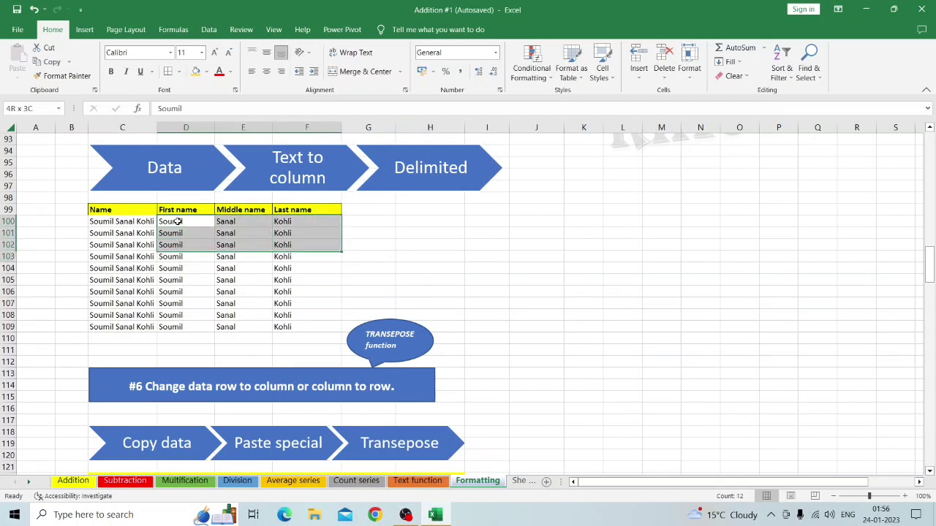
pyautogui.hotkey('ctrl', 'shift', 'Down')
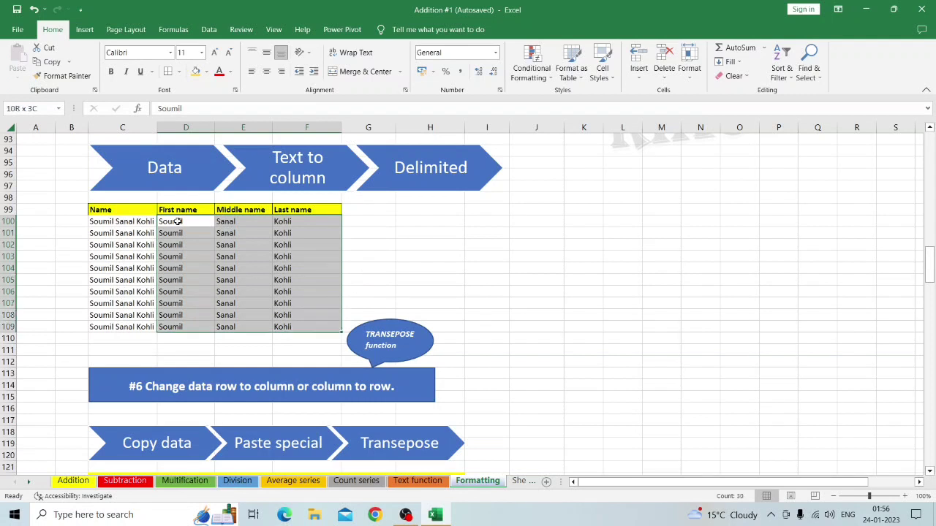
pyautogui.press('Delete')
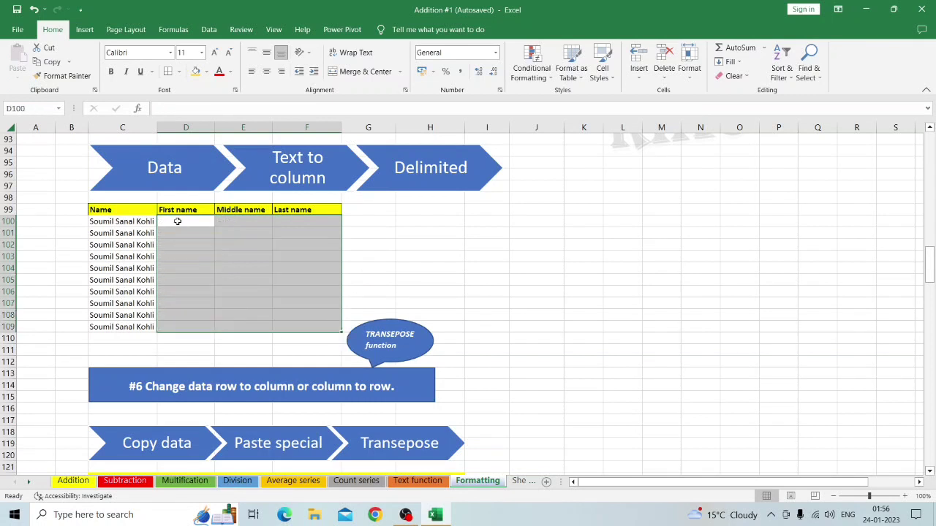
pyautogui.click(177, 221)
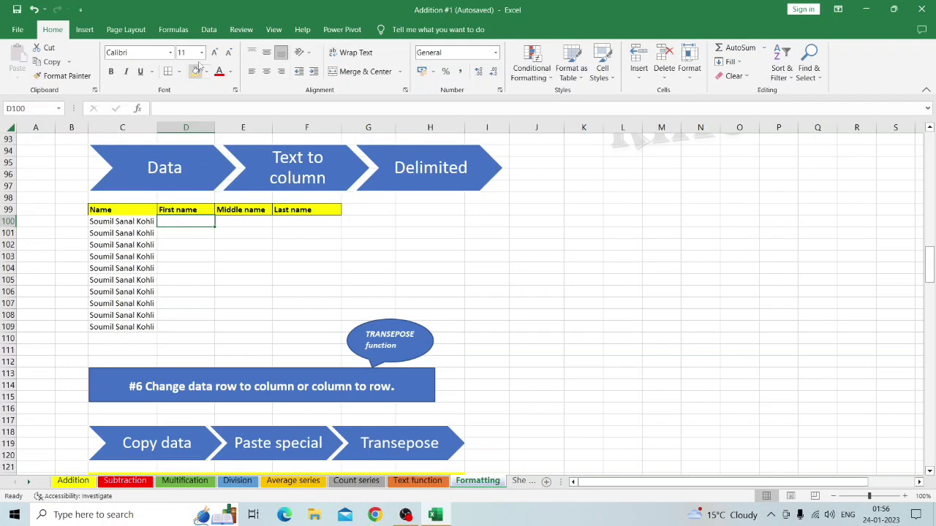
# - Start Text to Columns on the full names in C100:C109 and choose the Delimited data type
pyautogui.click(208, 31)
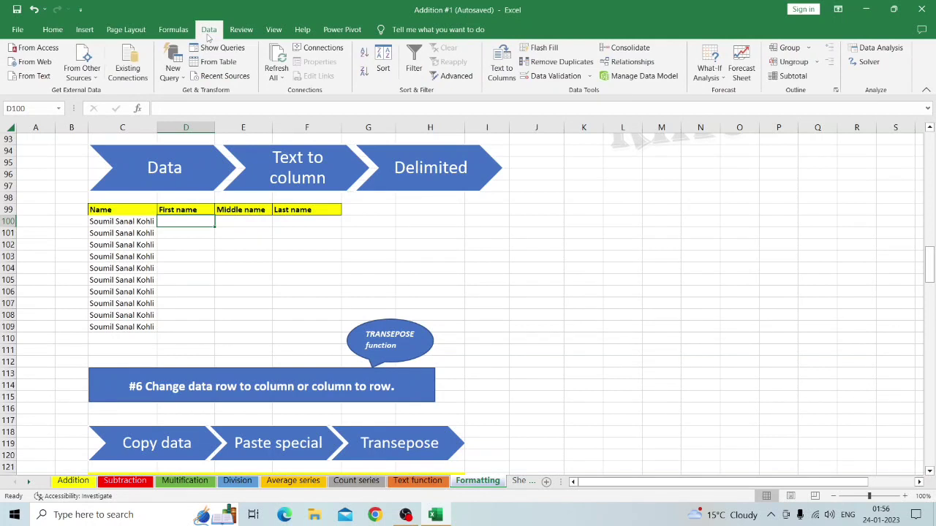
pyautogui.click(113, 226)
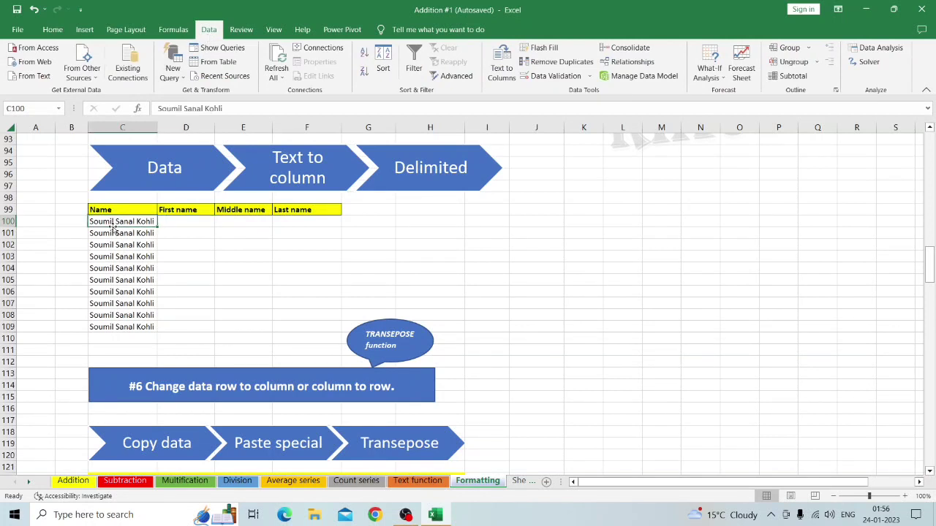
pyautogui.hotkey('ctrl', 'shift', 'Down')
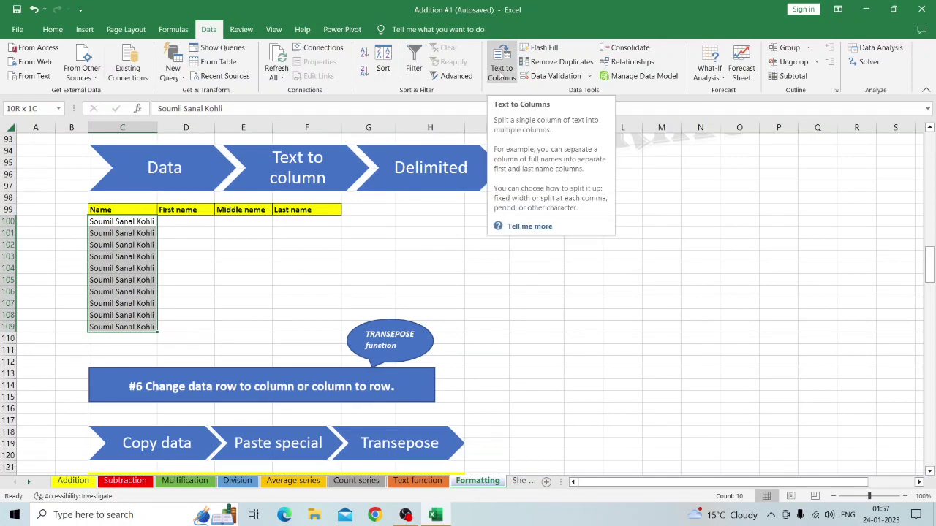
pyautogui.click(502, 70)
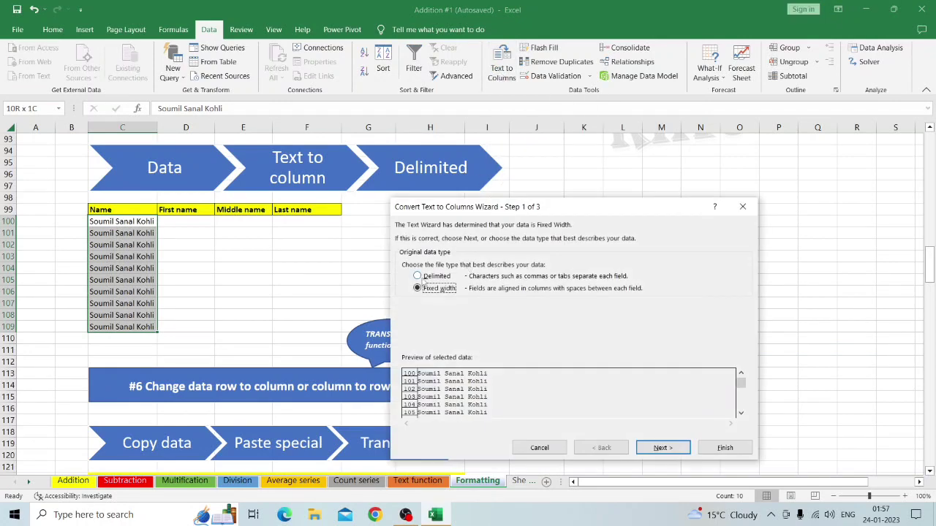
pyautogui.click(418, 276)
pyautogui.click(660, 449)
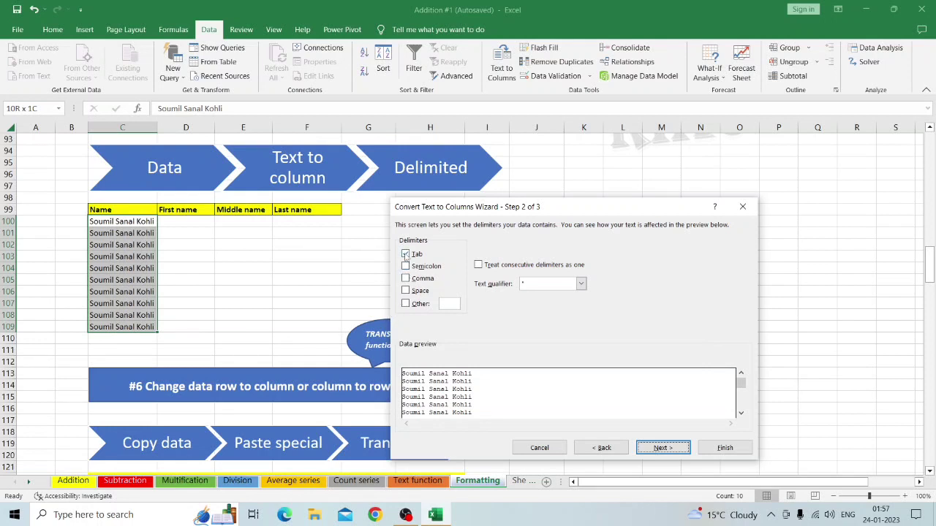
# - Set Space as the only delimiter, without Tab, and continue to the column format settings
pyautogui.click(406, 291)
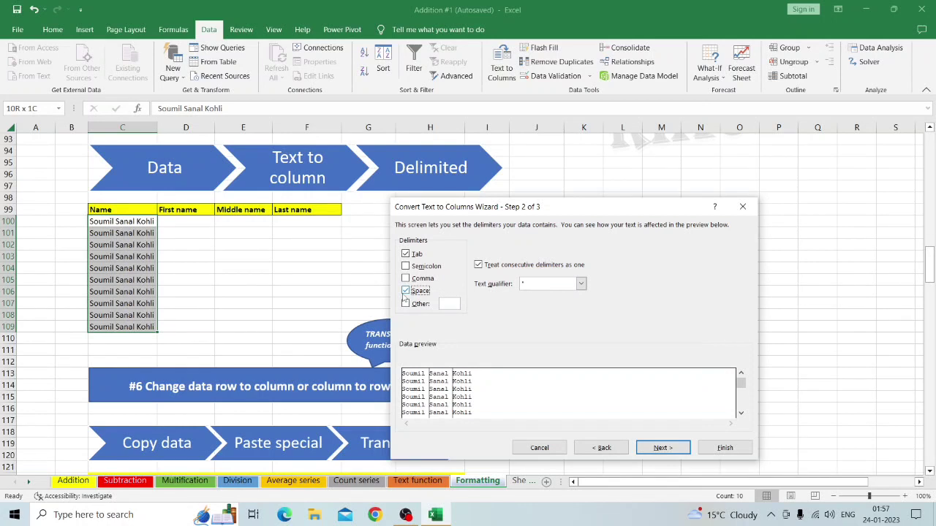
pyautogui.click(406, 254)
pyautogui.click(672, 449)
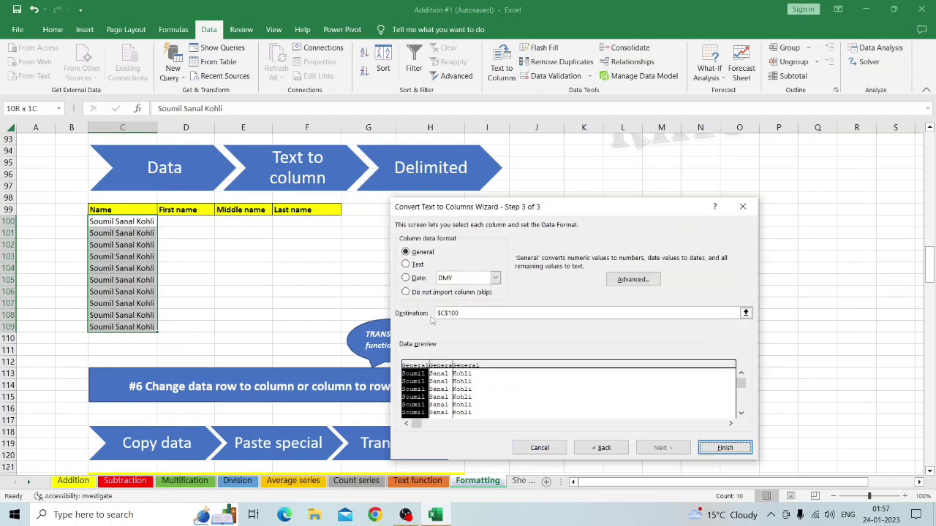
# - Set the split destination to cell D100 and finish the conversion into the First, Middle and Last name columns
pyautogui.click(609, 312)
pyautogui.press('BackSpace')
pyautogui.press('BackSpace')
pyautogui.press('BackSpace')
pyautogui.press('BackSpace')
pyautogui.press('BackSpace')
pyautogui.press('BackSpace')
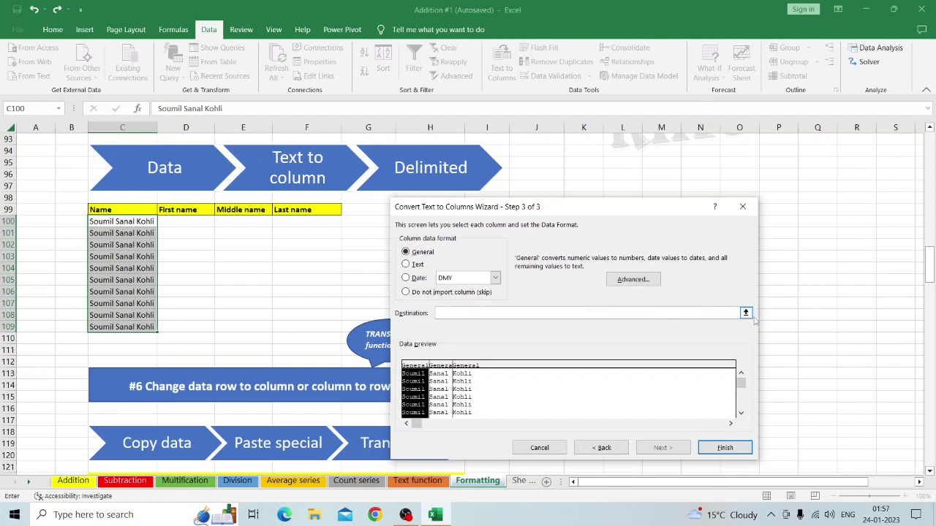
pyautogui.click(745, 313)
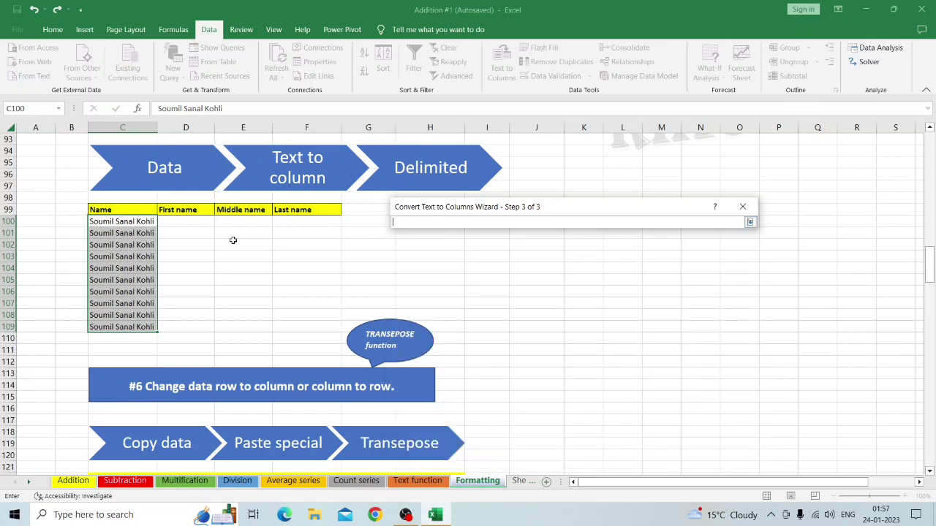
pyautogui.click(192, 221)
pyautogui.click(750, 221)
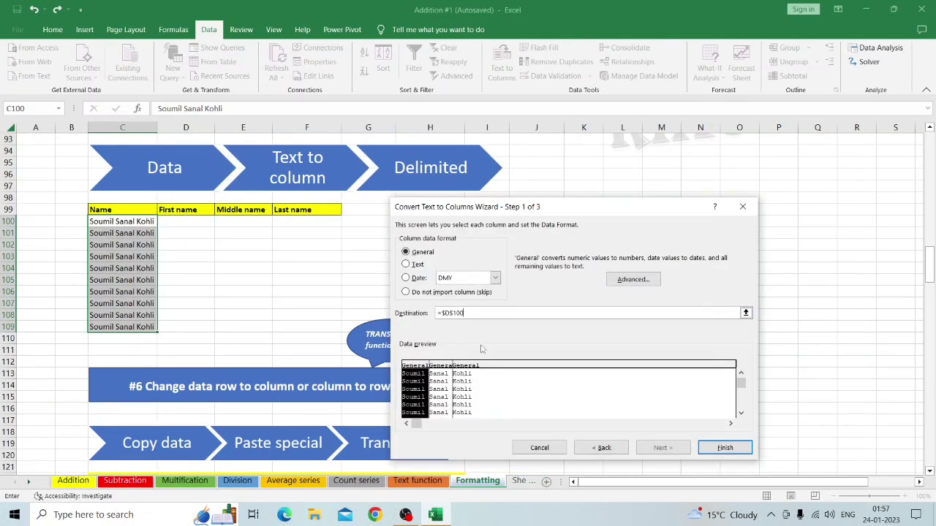
pyautogui.click(723, 449)
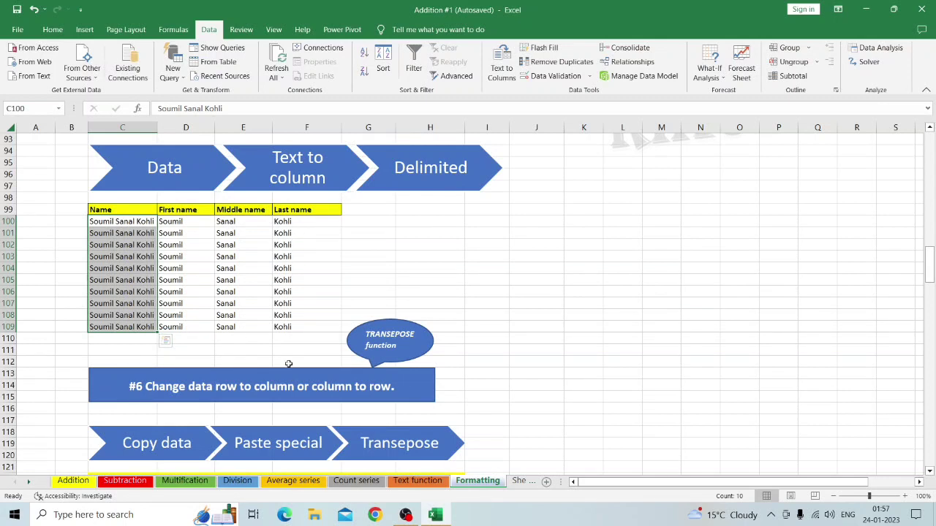
pyautogui.click(514, 244)
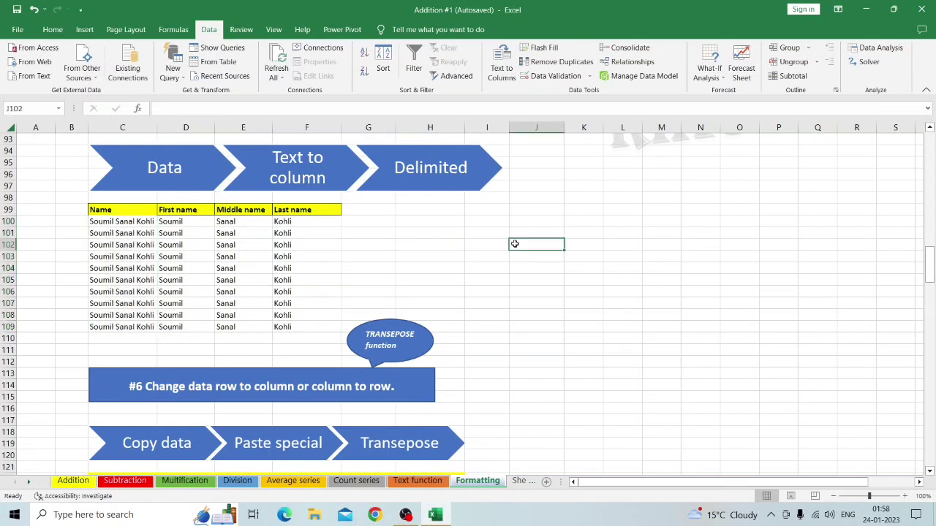
pyautogui.scroll(-3, 513, 244)
pyautogui.scroll(5, 514, 243)
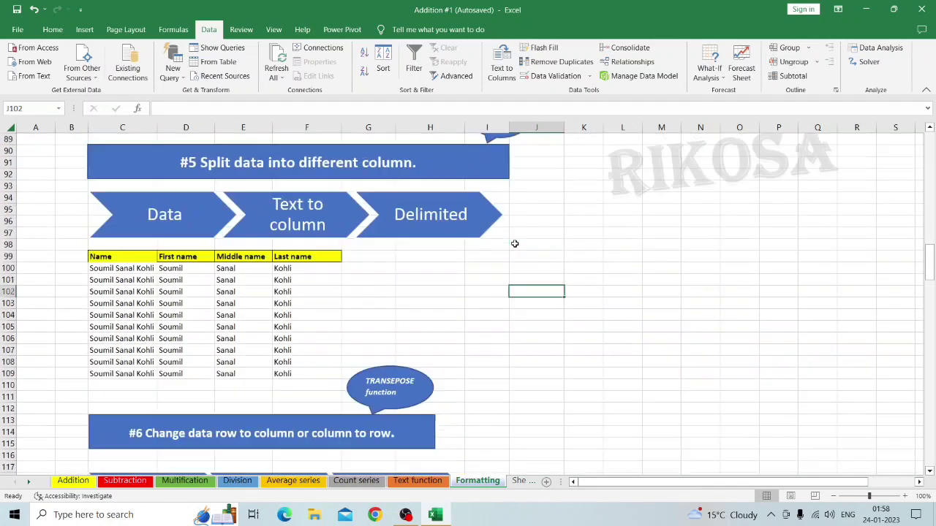
pyautogui.scroll(2, 513, 244)
pyautogui.scroll(-1, 514, 244)
pyautogui.scroll(2, 514, 244)
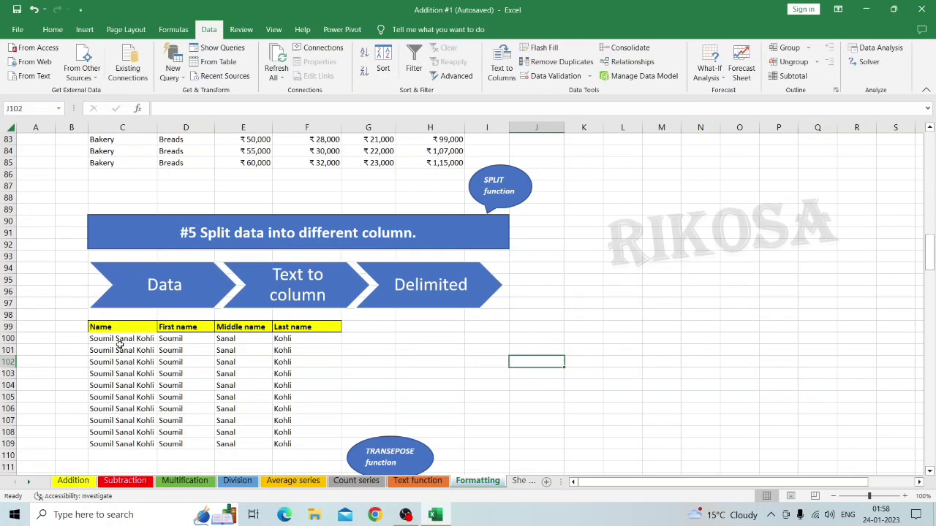
# - Examine the row and column layout of the sales table in section #6, highlighting columns C to H and rows 122 and 123
pyautogui.scroll(-8, 120, 344)
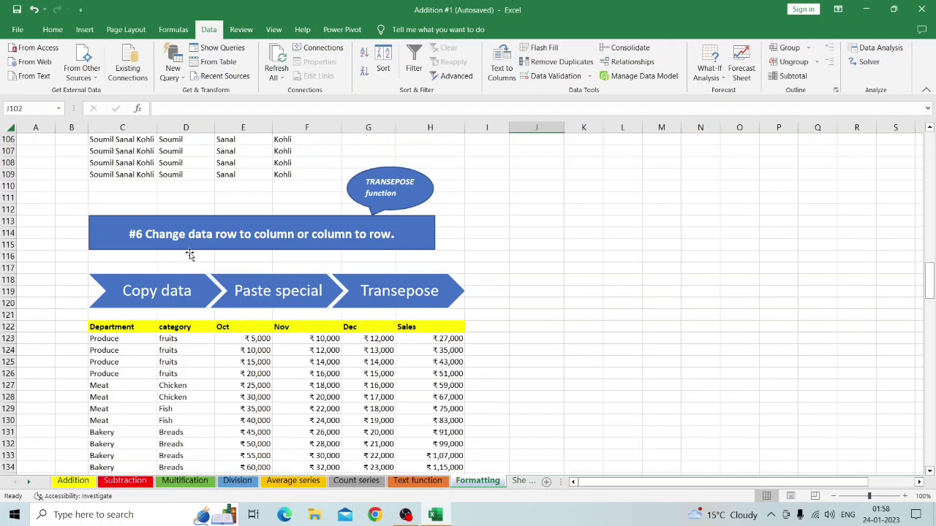
pyautogui.scroll(-3, 290, 245)
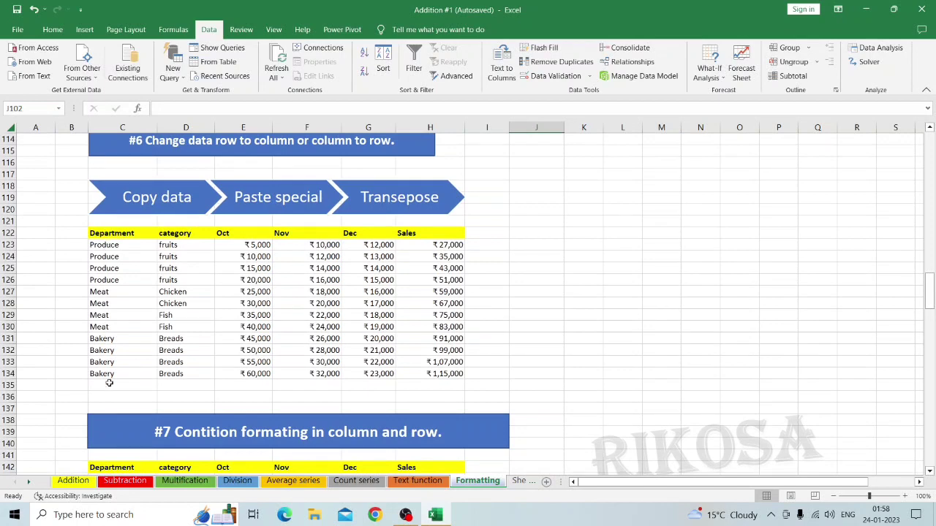
pyautogui.click(122, 125)
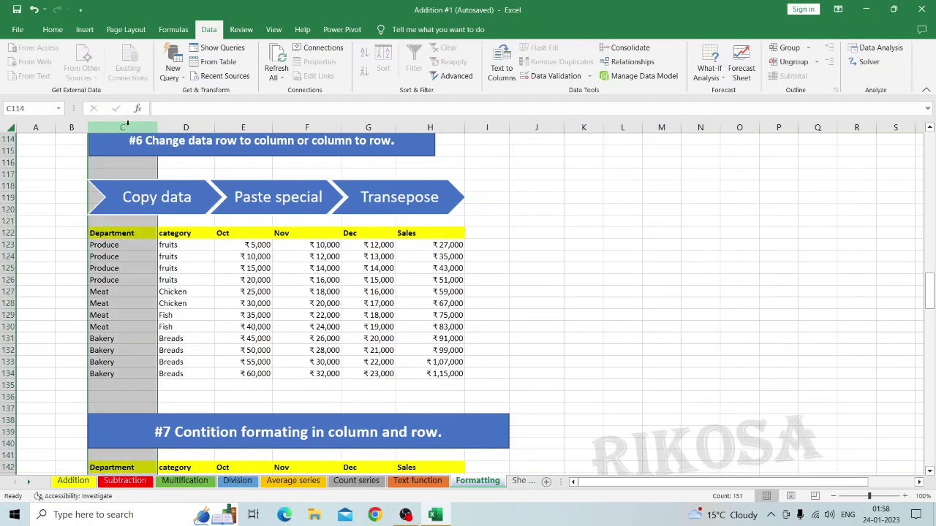
pyautogui.click(182, 126)
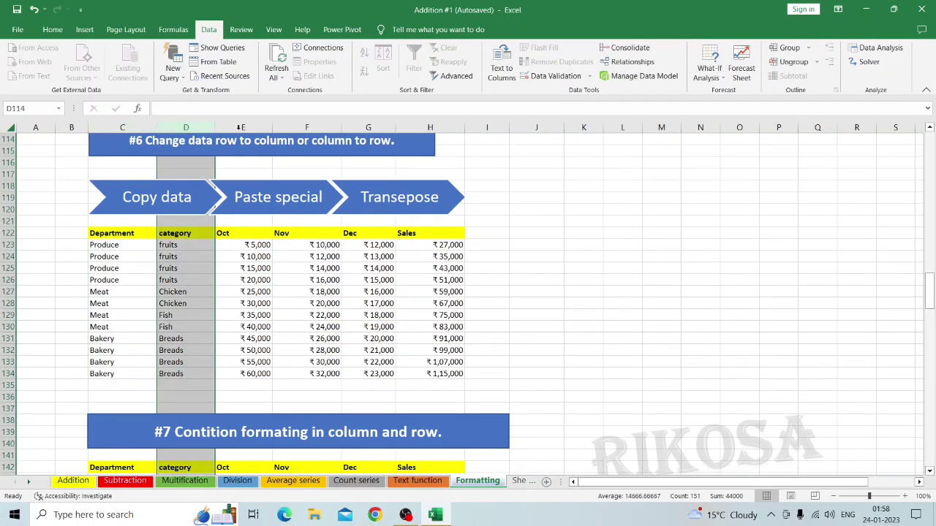
pyautogui.click(251, 128)
pyautogui.click(296, 126)
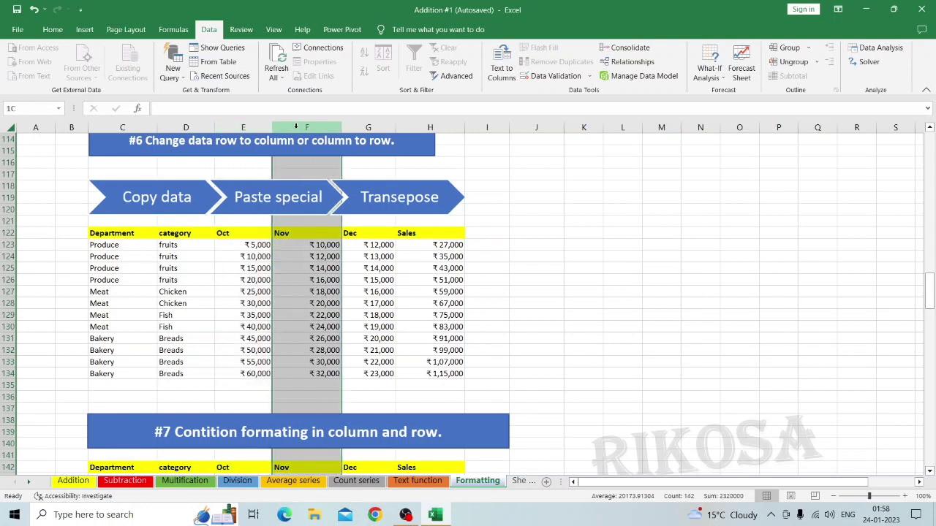
pyautogui.click(367, 127)
pyautogui.click(434, 127)
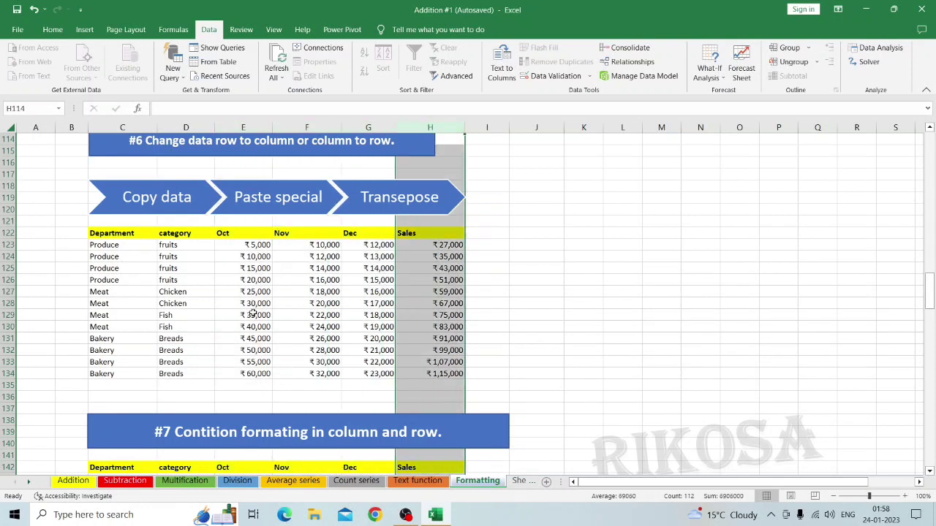
pyautogui.click(99, 233)
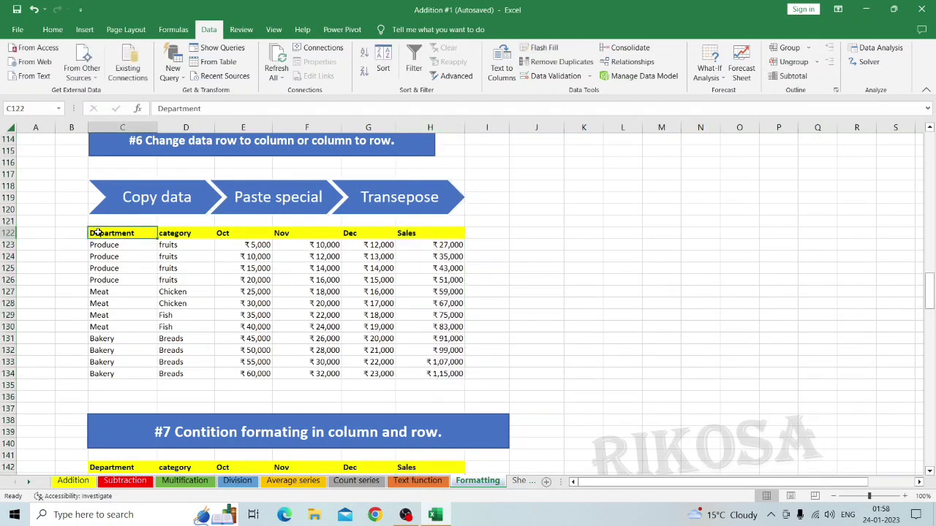
pyautogui.click(7, 232)
pyautogui.click(8, 245)
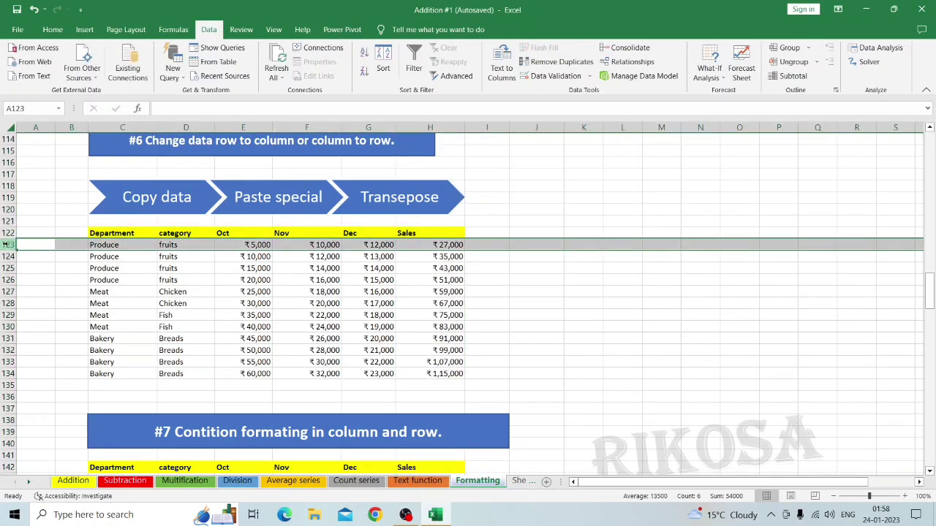
# - Copy the whole sales table C122:H134, headers included, in the row-to-column section
pyautogui.click(103, 232)
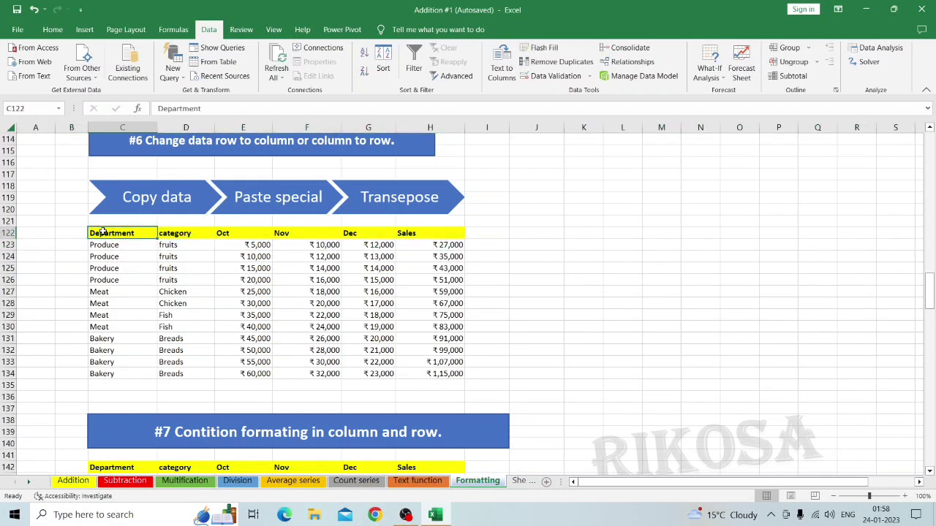
pyautogui.hotkey('ctrl', 'shift', 'Right')
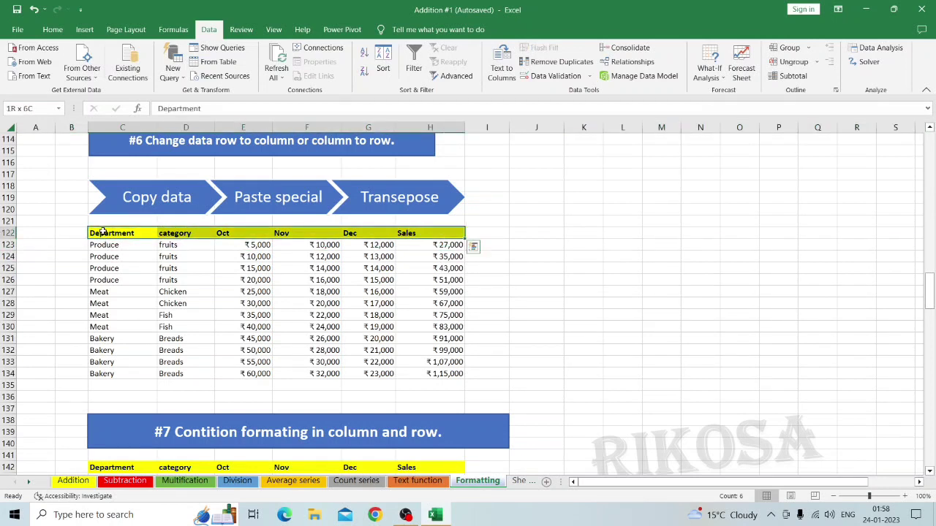
pyautogui.hotkey('ctrl', 'shift', 'Down')
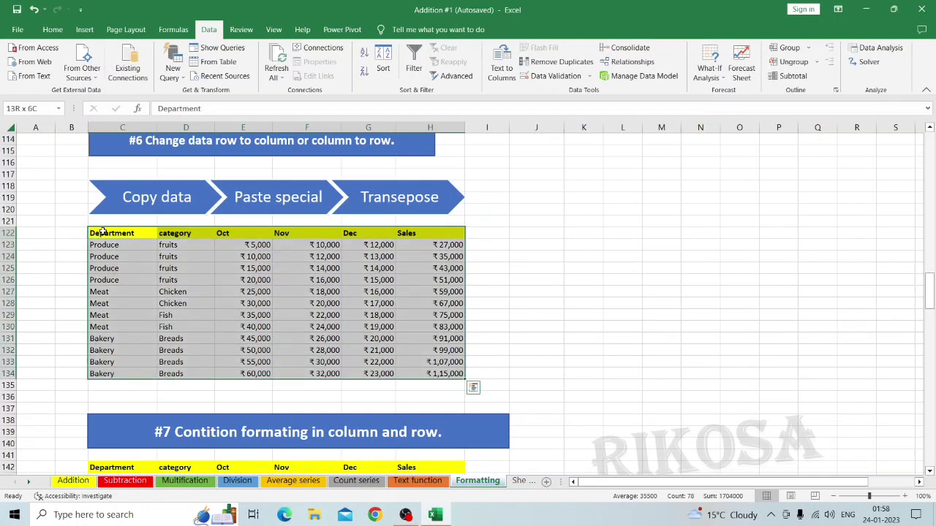
pyautogui.hotkey('ctrl', 'c')
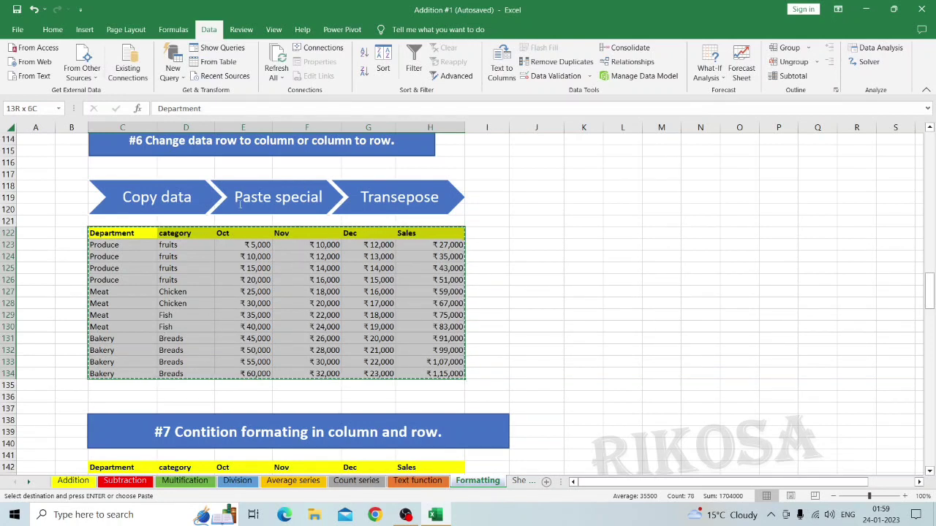
pyautogui.click(52, 31)
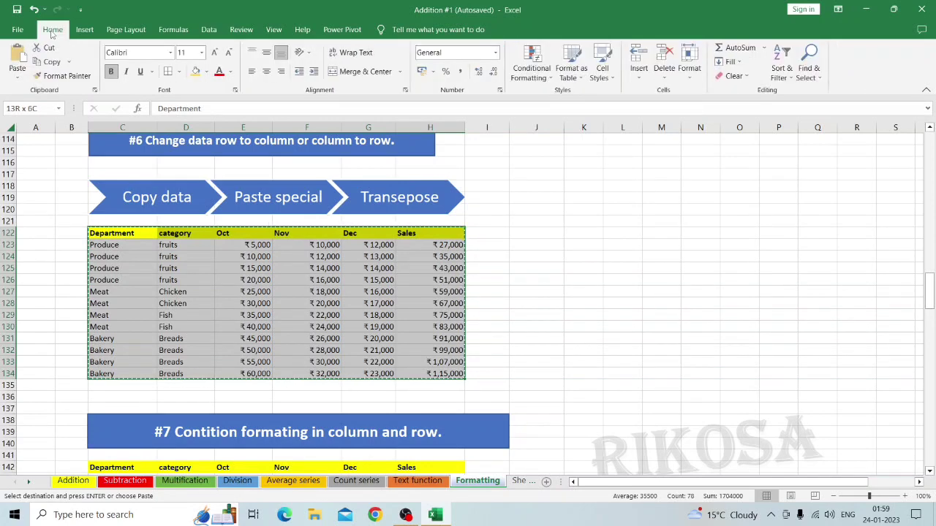
pyautogui.click(14, 78)
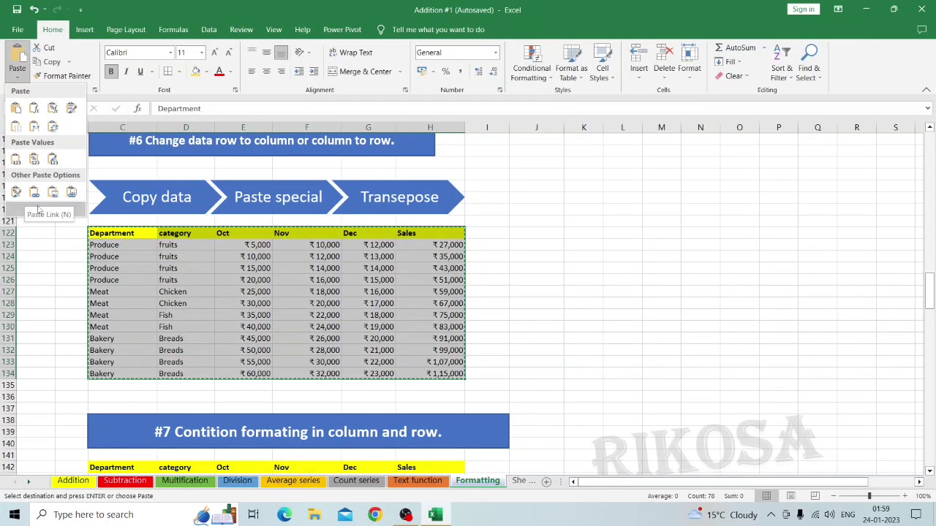
pyautogui.click(44, 210)
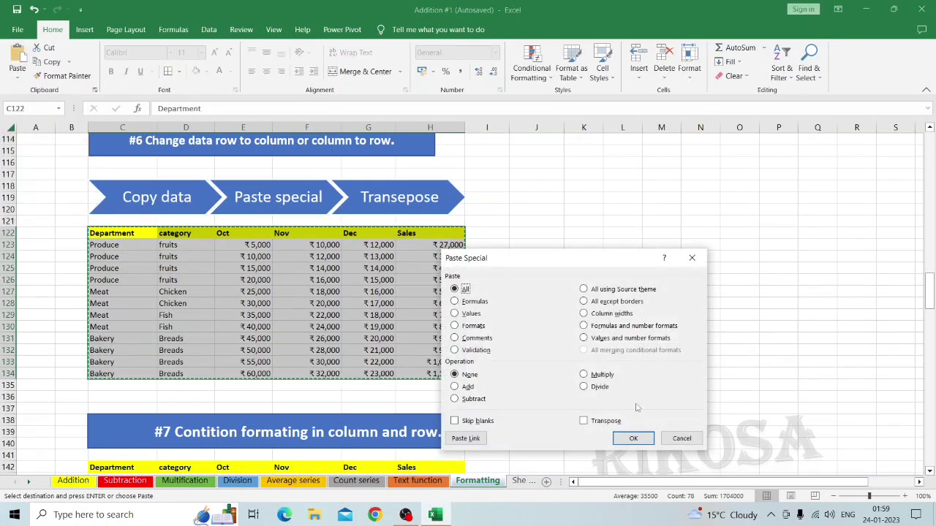
pyautogui.click(680, 439)
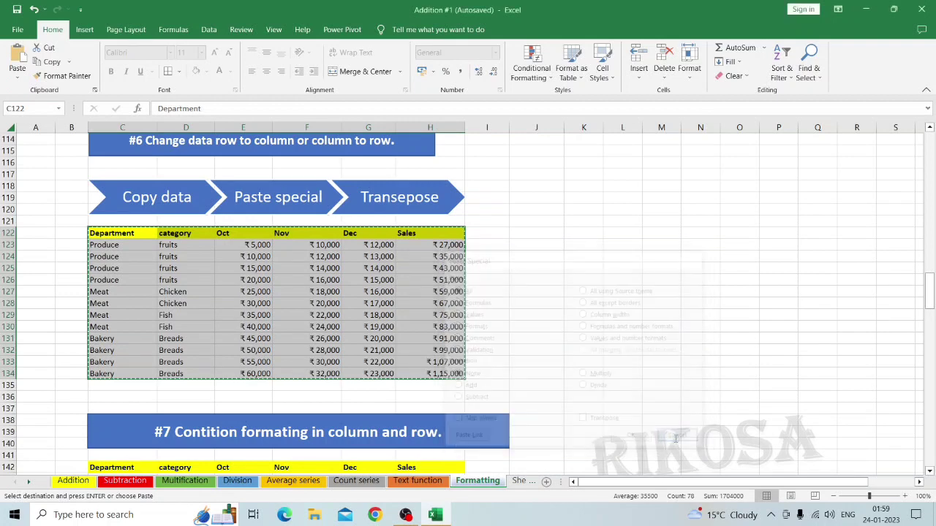
# - Paste the copied table transposed at cell K122 using Paste Special
pyautogui.click(585, 232)
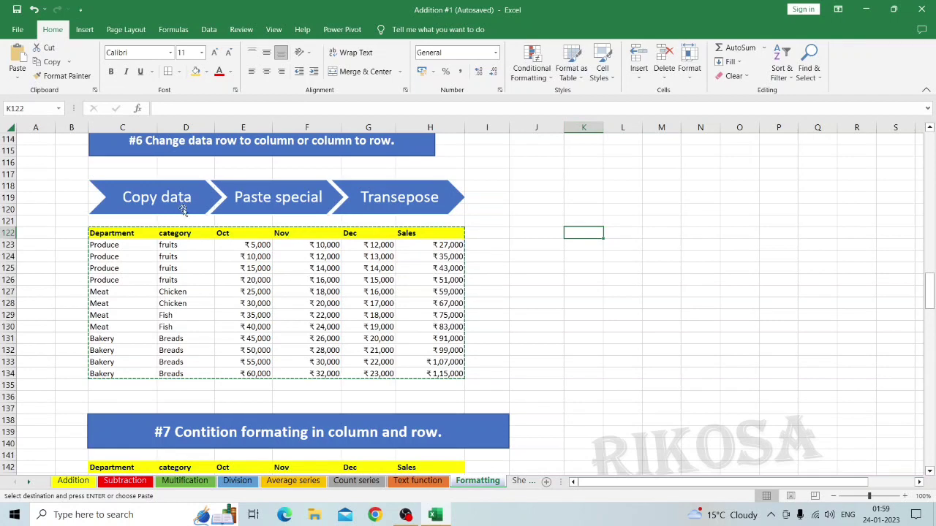
pyautogui.click(19, 80)
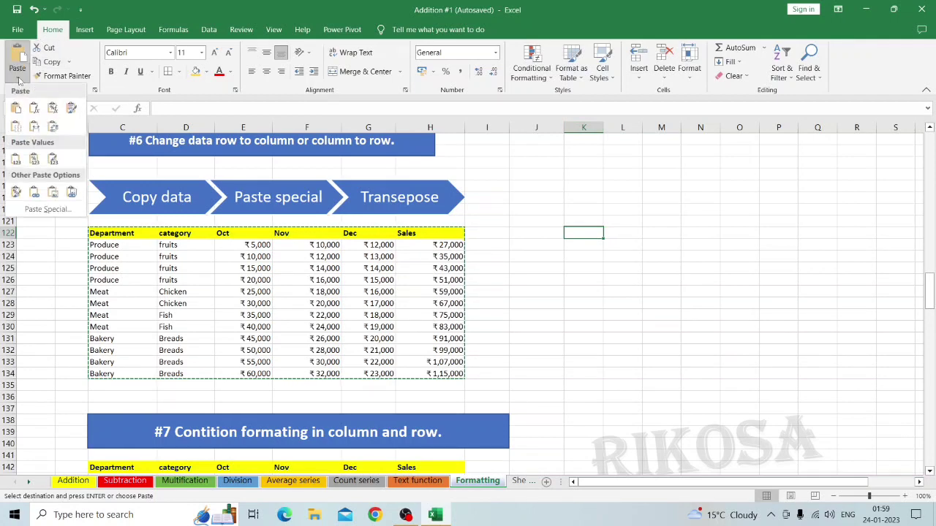
pyautogui.click(40, 211)
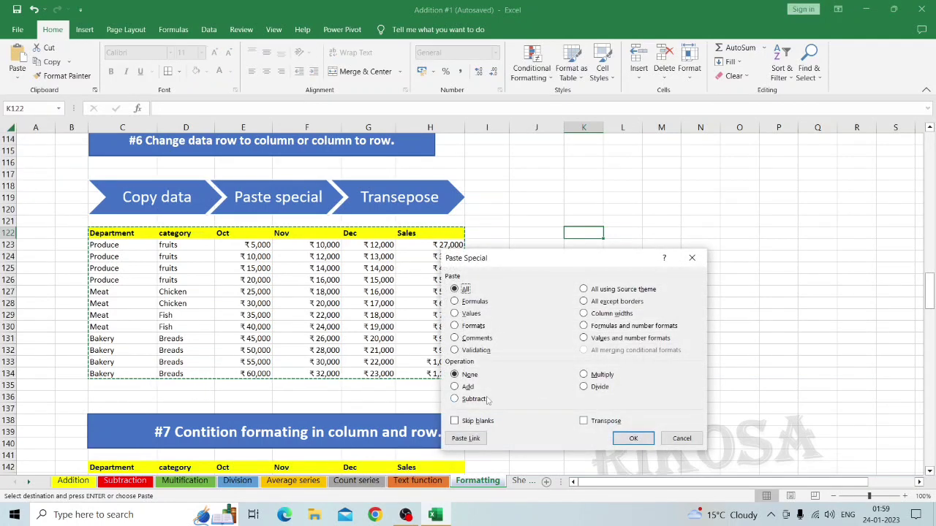
pyautogui.click(583, 421)
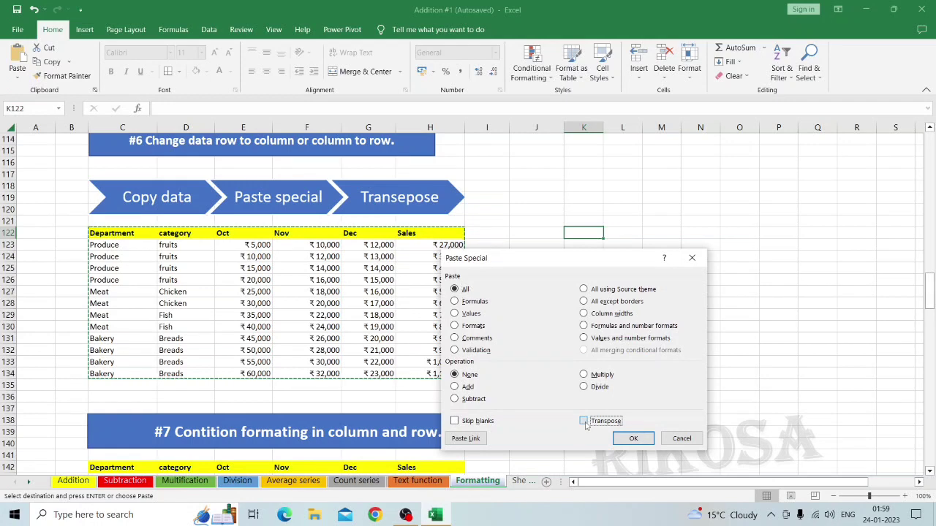
pyautogui.click(633, 438)
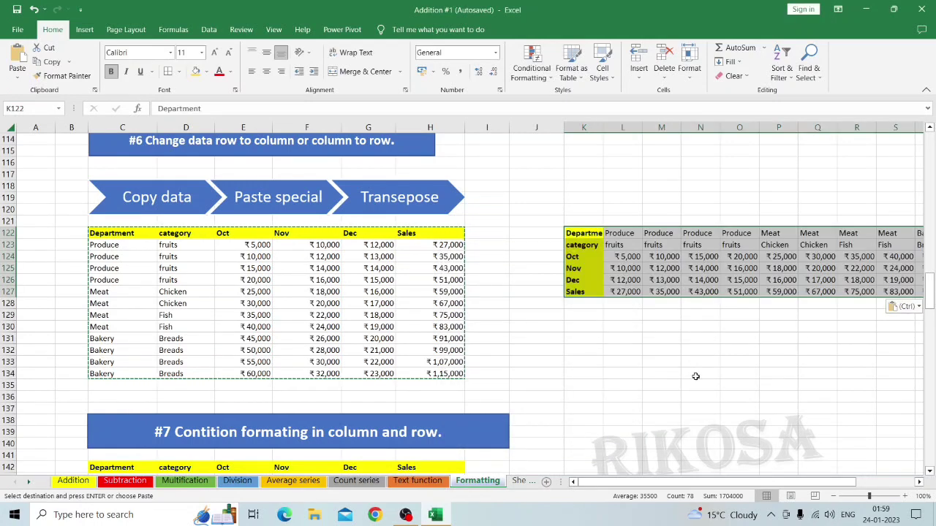
# - Examine the transposed table in K122:W127 by highlighting rows 122 and 124, and compare it with the source table after clearing the copy selection
pyautogui.hscroll(5, 695, 376)
pyautogui.hscroll(-1, 695, 376)
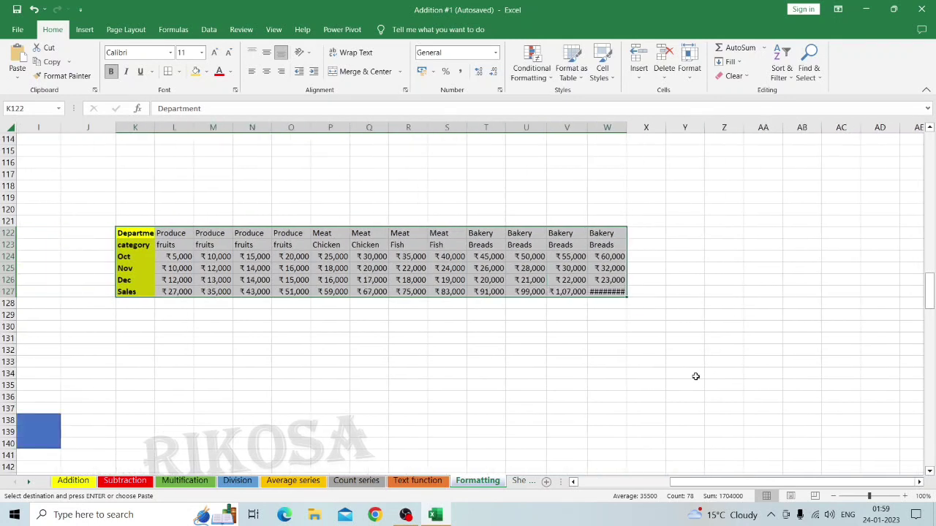
pyautogui.click(7, 233)
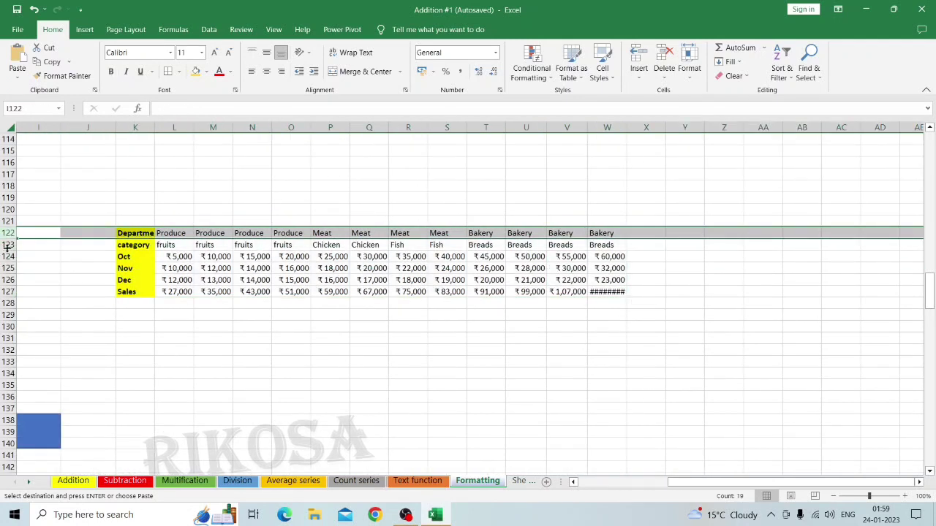
pyautogui.click(7, 256)
pyautogui.scroll(3, 177, 323)
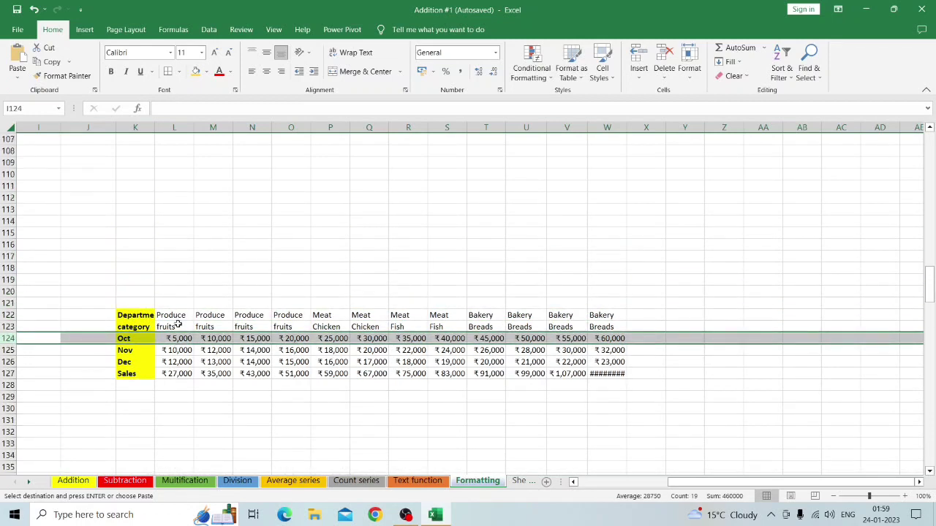
pyautogui.hscroll(-3, 177, 323)
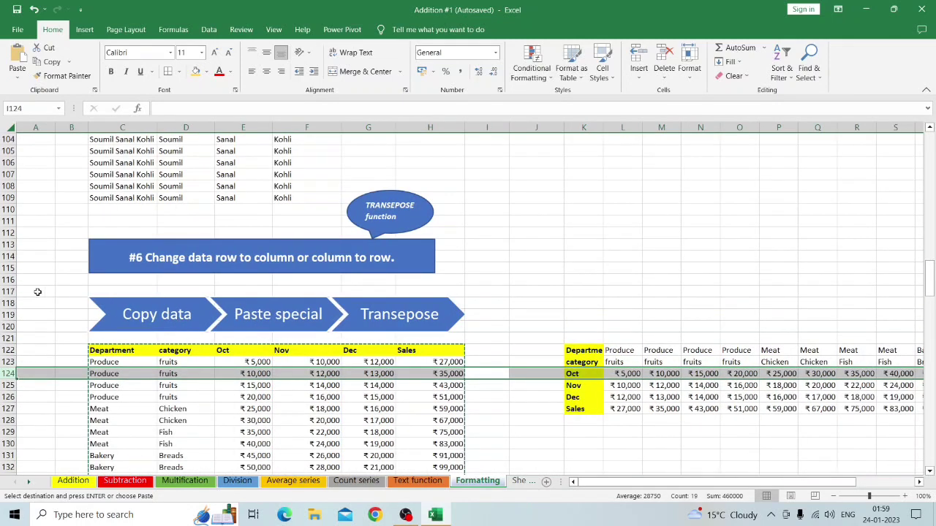
pyautogui.click(106, 351)
pyautogui.press('Escape')
pyautogui.hotkey('ctrl', 'a')
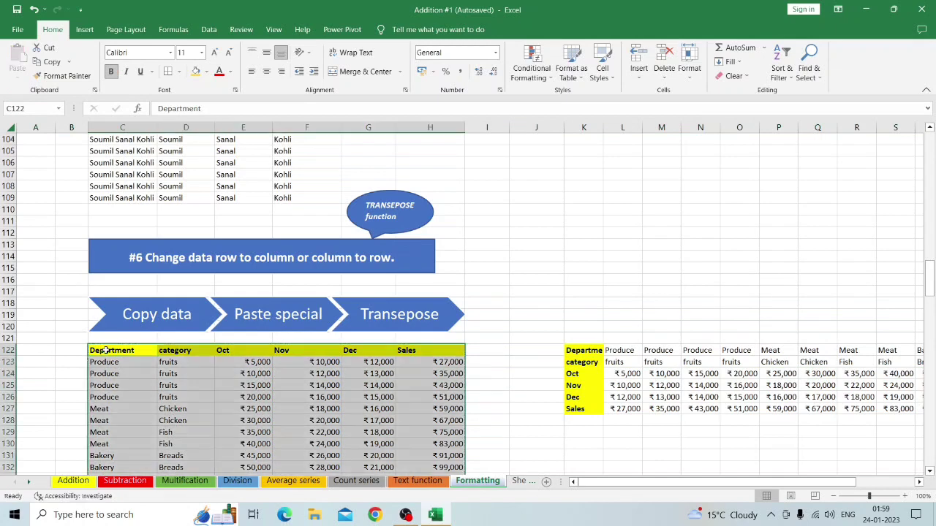
# - Select the whole sales table C142:H154 under section #7 to review its extent
pyautogui.scroll(-5, 236, 344)
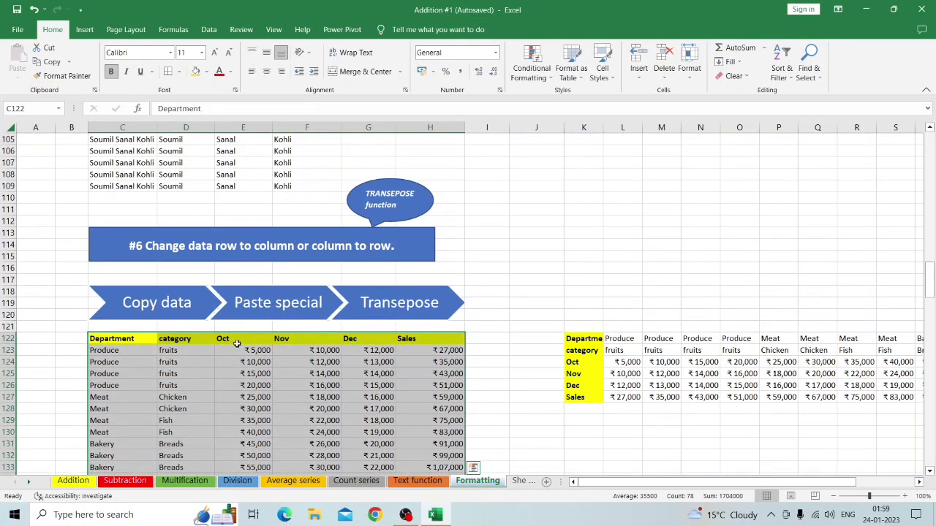
pyautogui.scroll(-5, 237, 344)
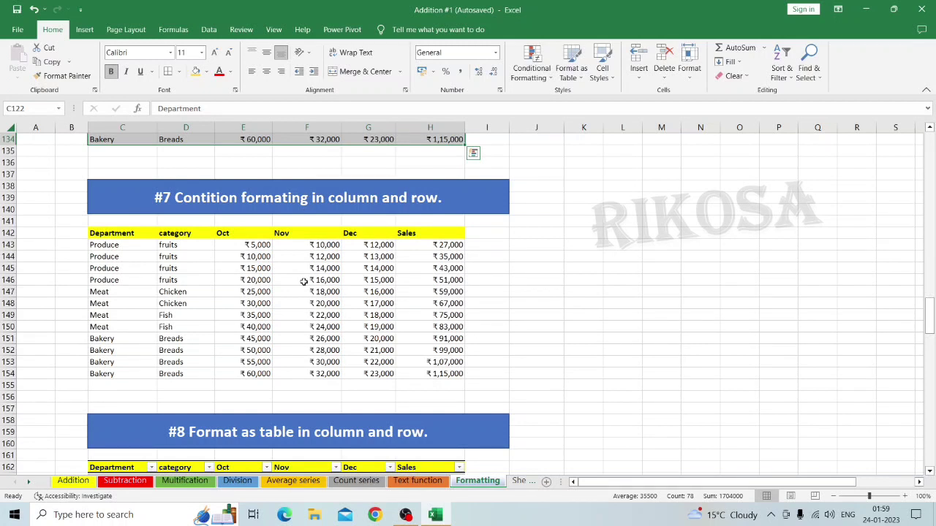
pyautogui.click(111, 233)
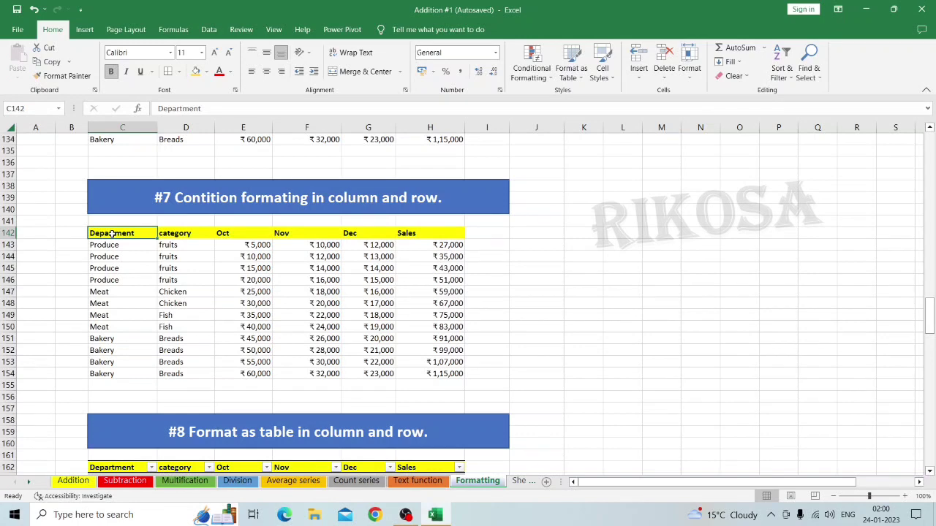
pyautogui.hotkey('ctrl', 'shift', 'Right')
pyautogui.hotkey('ctrl', 'shift', 'Down')
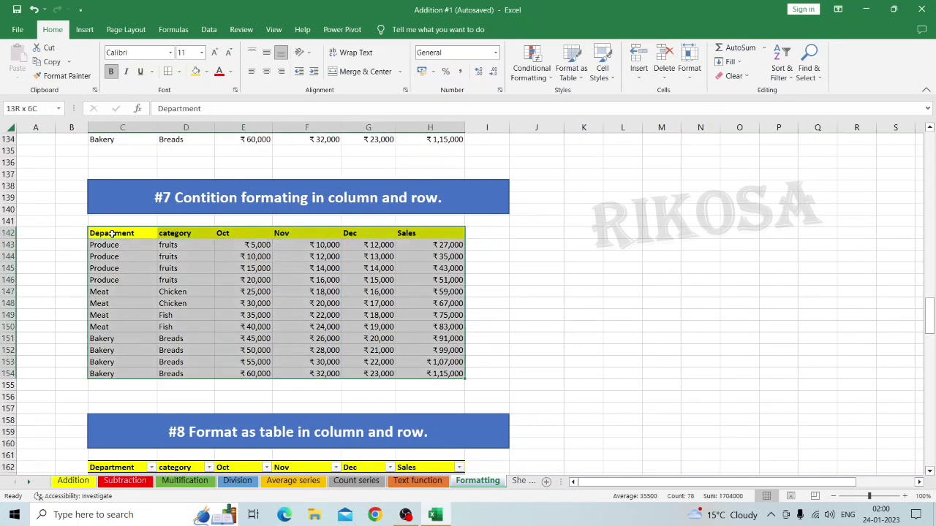
# - Select the Sales values H143:H154 in the section #7 table
pyautogui.click(430, 244)
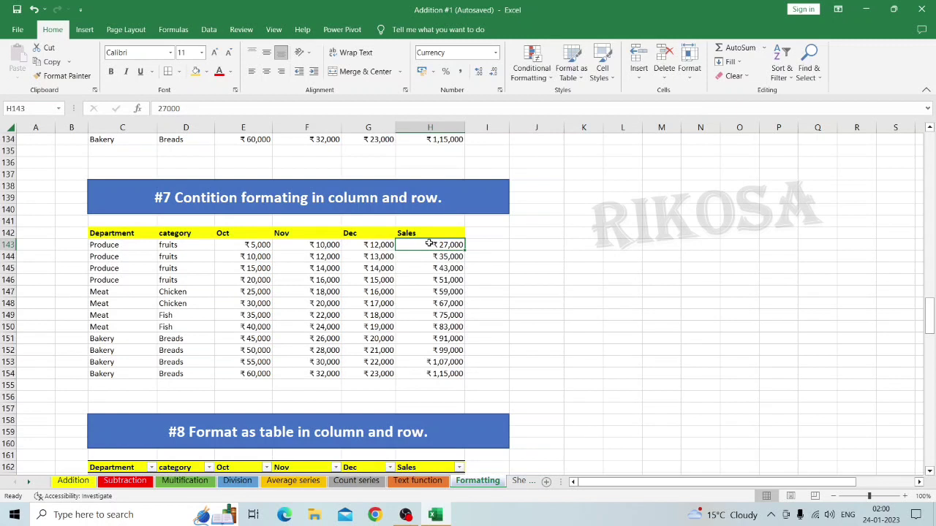
pyautogui.hotkey('shift', 'Down')
pyautogui.hotkey('shift', 'Down')
pyautogui.hotkey('shift', 'Down')
pyautogui.hotkey('shift', 'Down')
pyautogui.hotkey('shift', 'Down')
pyautogui.hotkey('shift', 'Down')
pyautogui.hotkey('shift', 'Down')
pyautogui.hotkey('shift', 'Down')
pyautogui.hotkey('shift', 'Down')
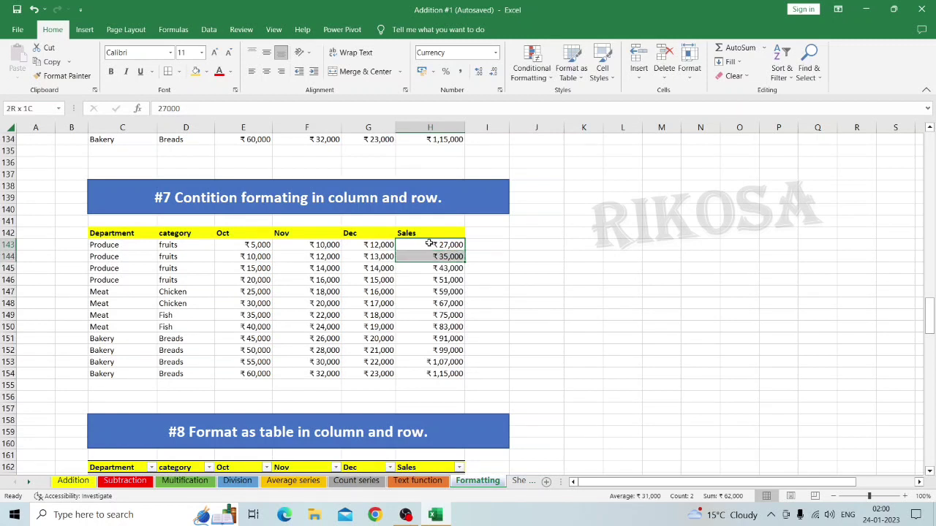
pyautogui.hotkey('shift', 'Down')
pyautogui.hotkey('shift', 'Down')
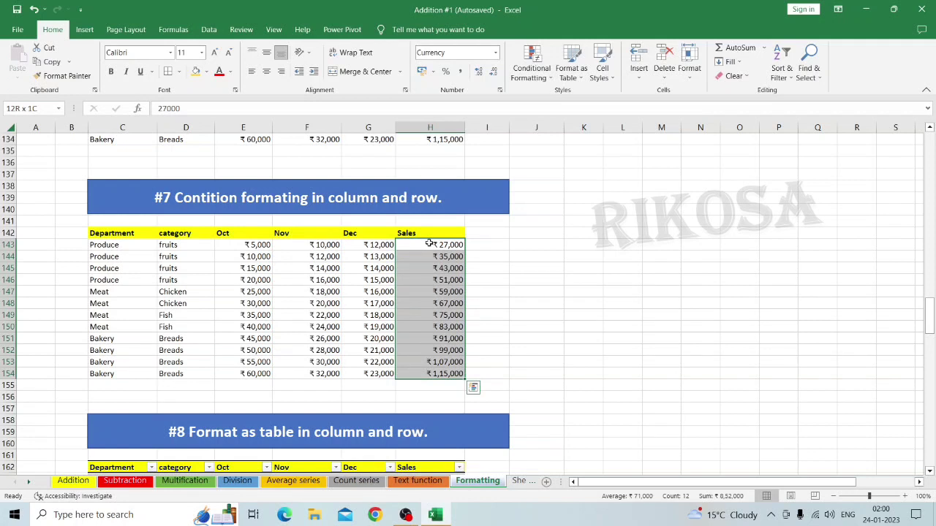
# - Try a Greater Than highlight rule on the Sales values with threshold ₹ 100,000 and Light Red Fill with Dark Red Text
pyautogui.click(545, 84)
pyautogui.moveTo(541, 106)
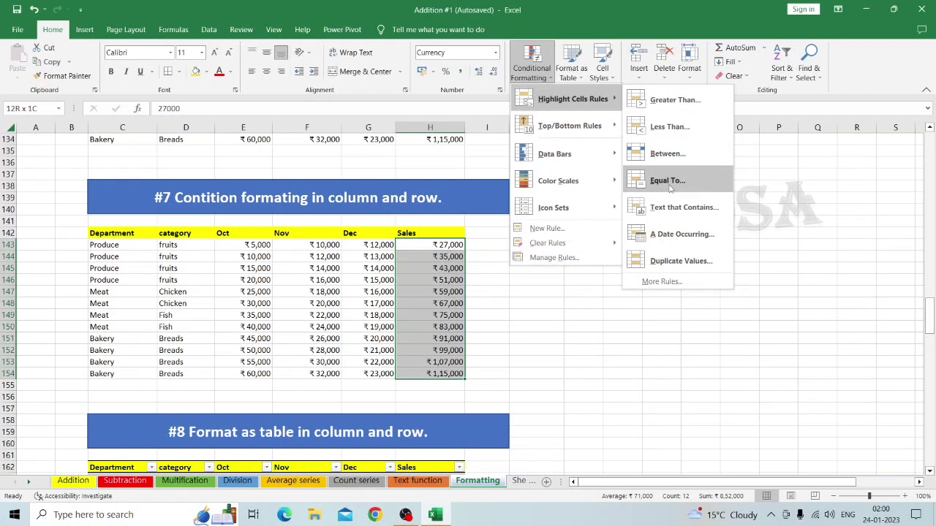
pyautogui.click(653, 101)
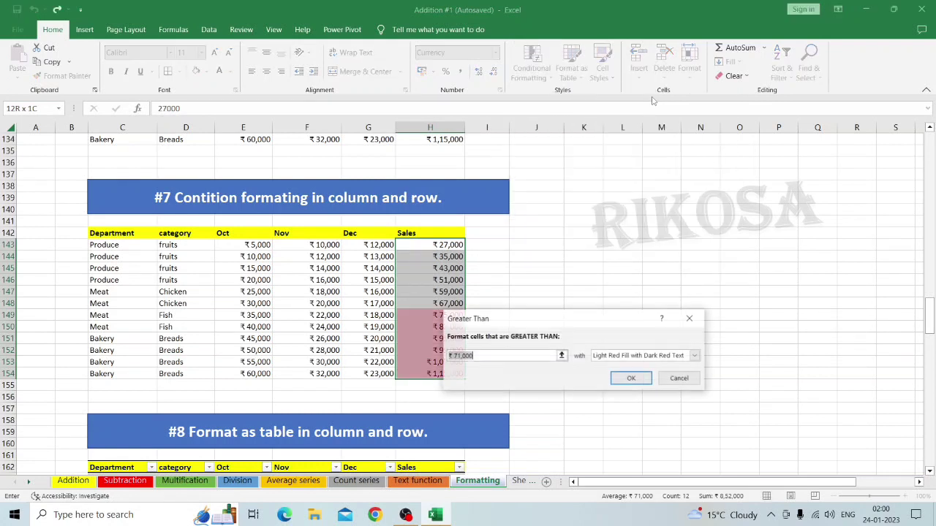
pyautogui.click(460, 356)
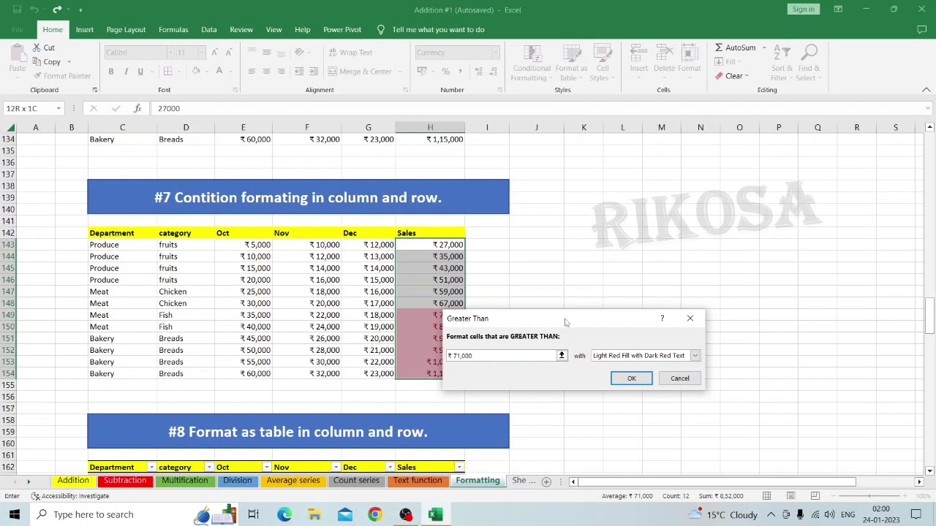
pyautogui.moveTo(565, 323); pyautogui.dragTo(656, 293)
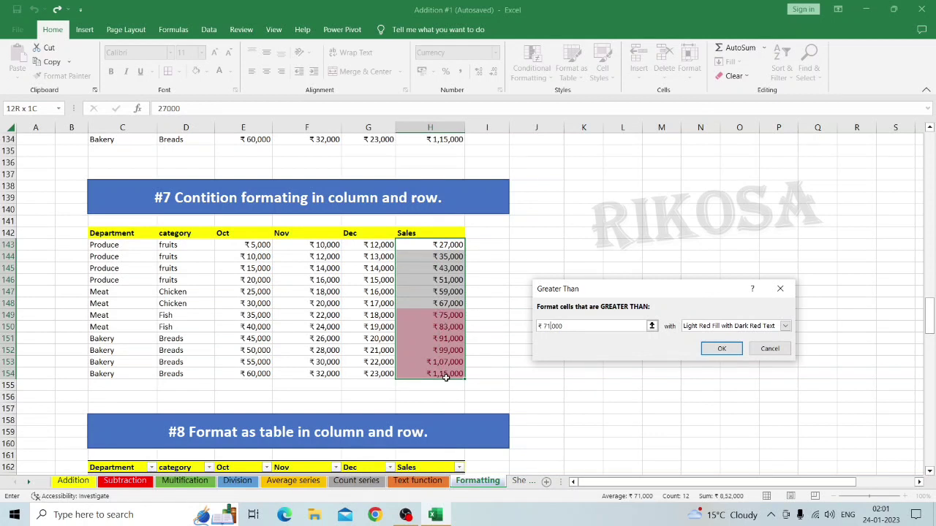
pyautogui.press('BackSpace')
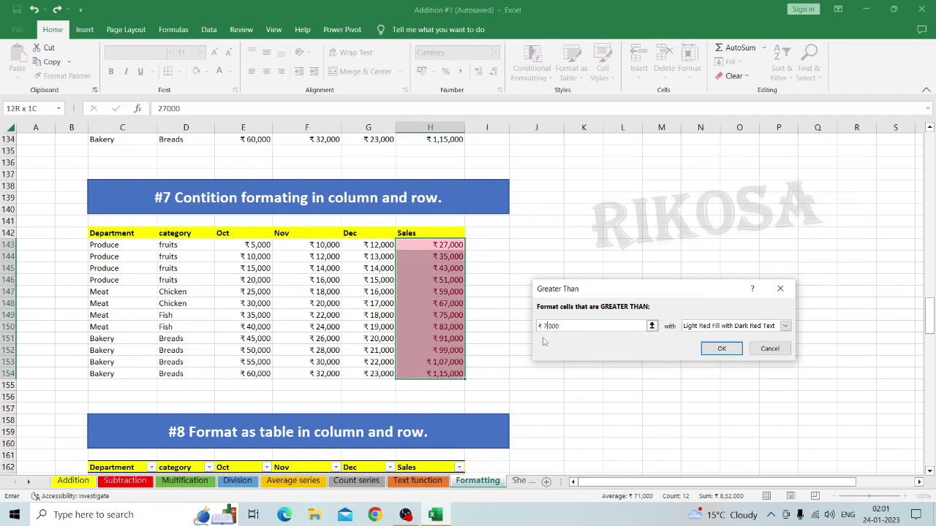
pyautogui.press('BackSpace')
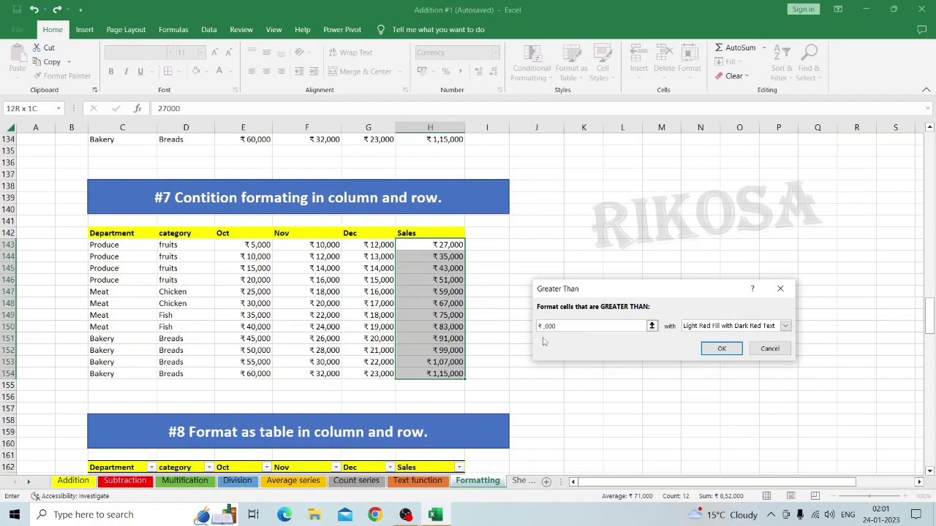
pyautogui.write('1')
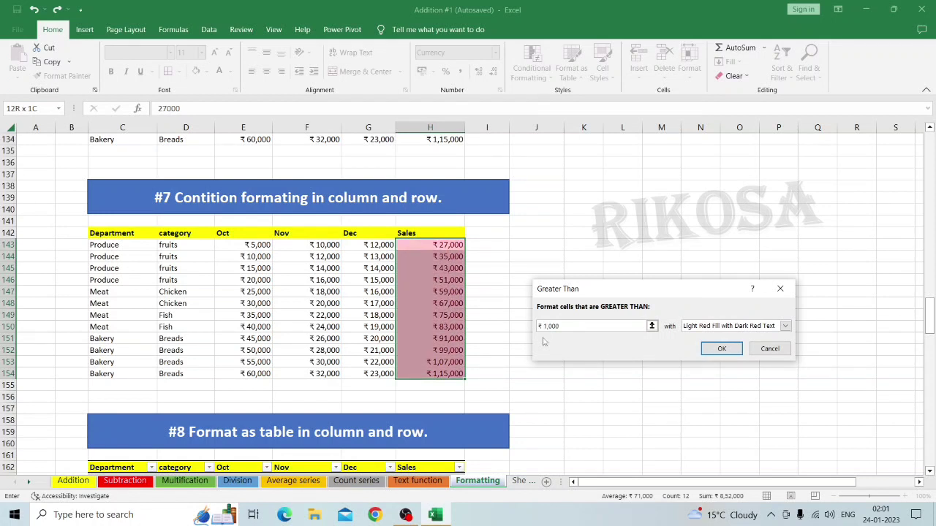
pyautogui.write('00')
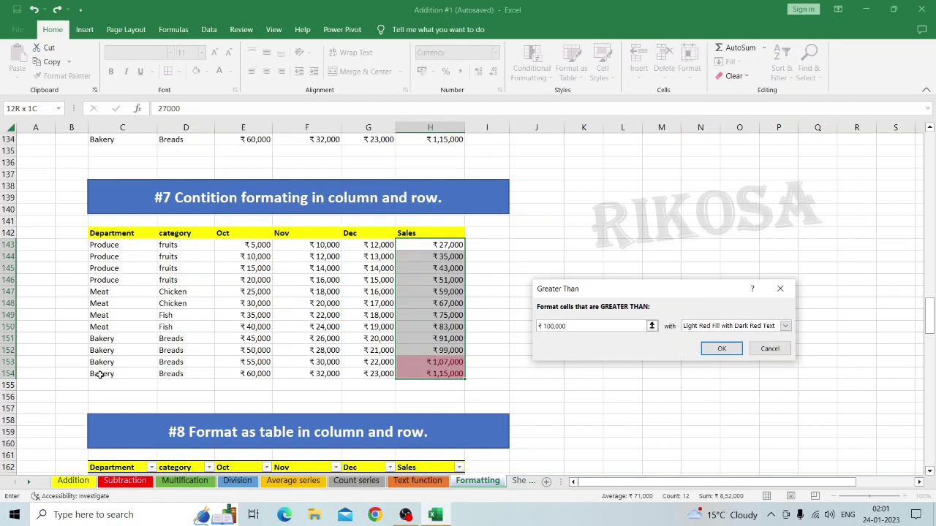
# - Clear the threshold of the Greater Than rule and cancel the rule without applying it
pyautogui.moveTo(99, 375); pyautogui.dragTo(293, 385)
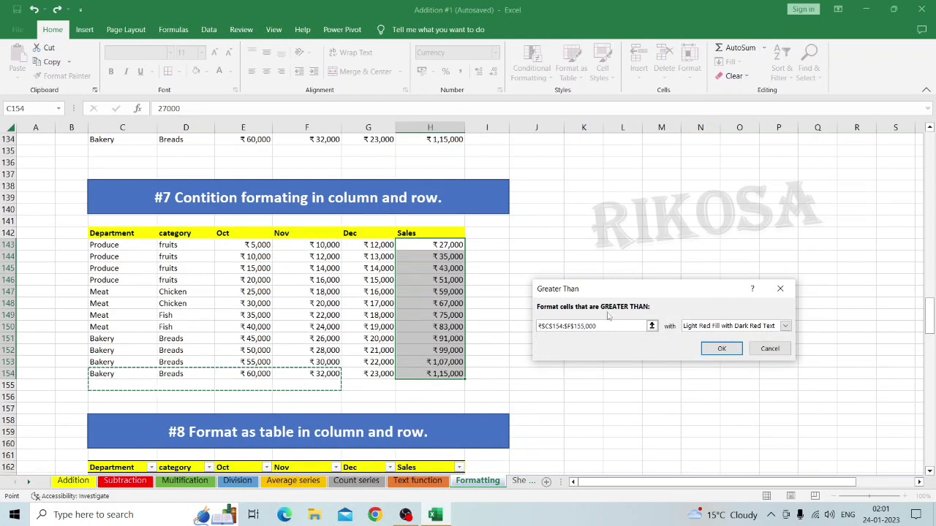
pyautogui.click(602, 328)
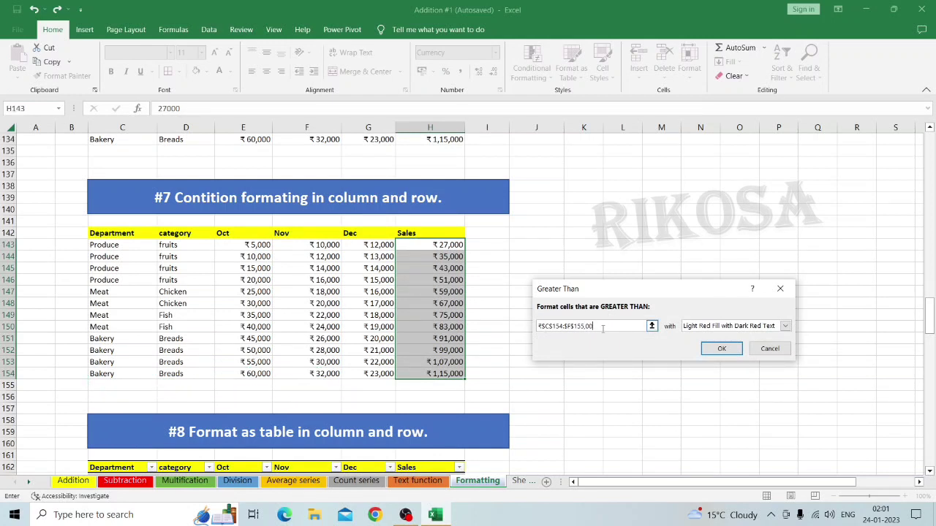
pyautogui.press('BackSpace')
pyautogui.press('BackSpace')
pyautogui.press('BackSpace')
pyautogui.press('BackSpace')
pyautogui.press('BackSpace')
pyautogui.press('BackSpace')
pyautogui.press('BackSpace')
pyautogui.press('BackSpace')
pyautogui.press('BackSpace')
pyautogui.press('BackSpace')
pyautogui.press('BackSpace')
pyautogui.press('BackSpace')
pyautogui.press('BackSpace')
pyautogui.press('BackSpace')
pyautogui.press('BackSpace')
pyautogui.press('BackSpace')
pyautogui.press('BackSpace')
pyautogui.click(764, 348)
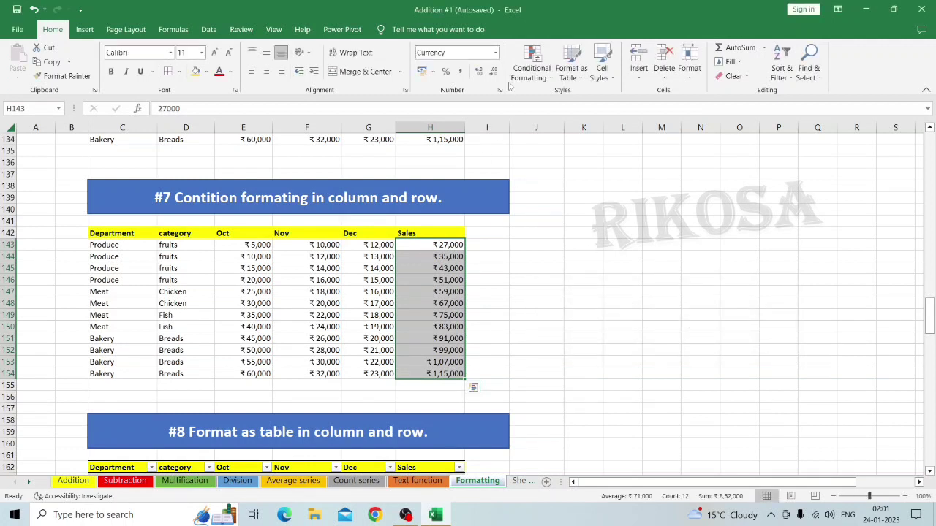
# - Try a Top 10 Items rule on the Sales values, limited to the top 5 with Light Red Fill with Dark Red Text, and cancel it
pyautogui.click(528, 70)
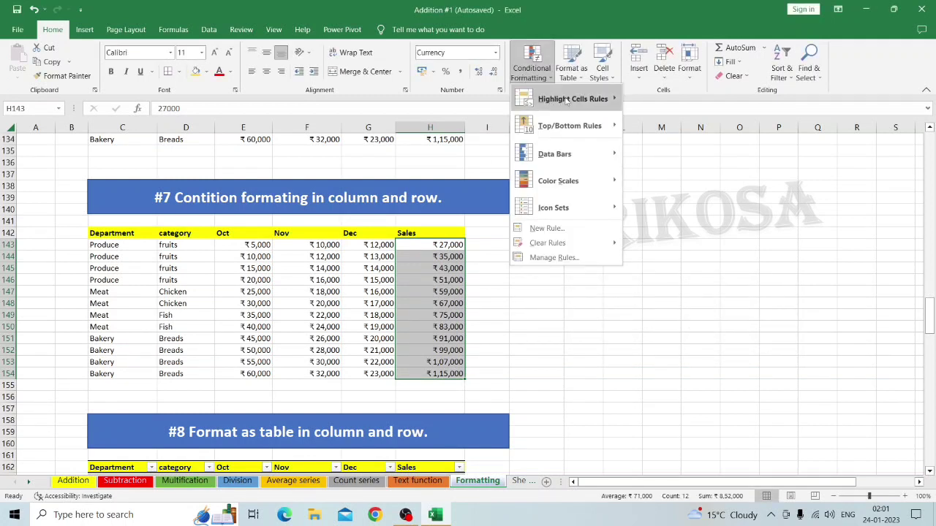
pyautogui.moveTo(571, 99)
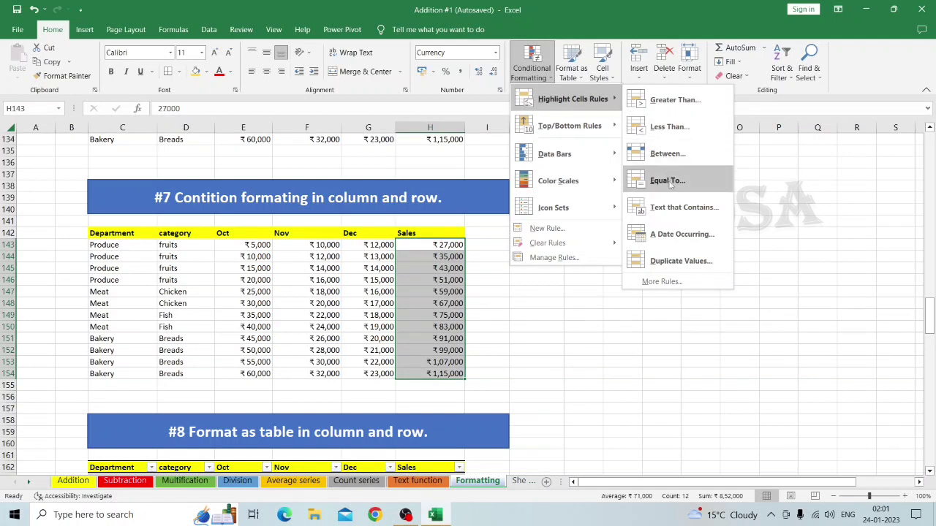
pyautogui.moveTo(542, 123)
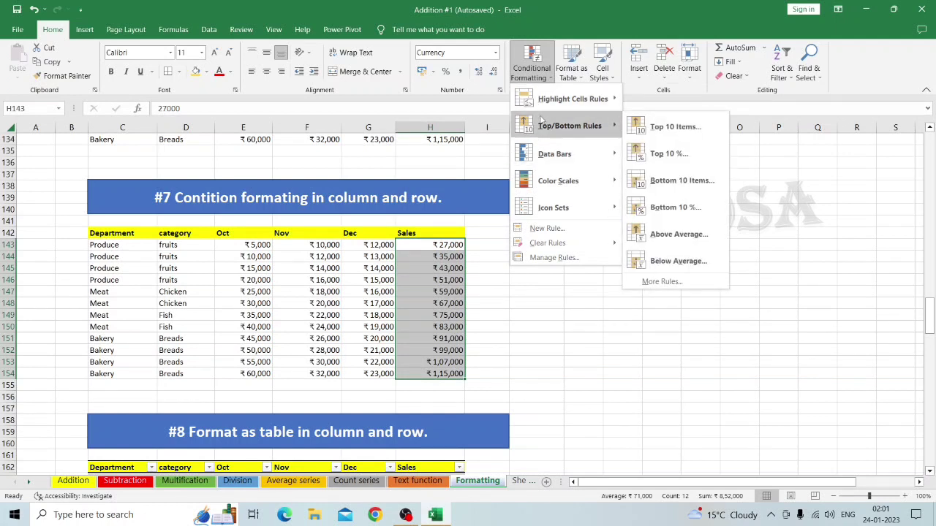
pyautogui.click(661, 128)
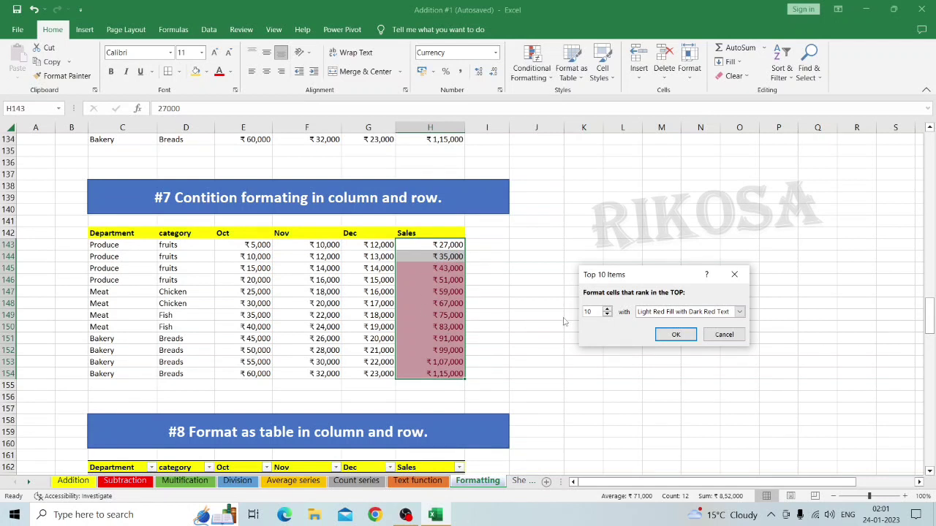
pyautogui.click(606, 316)
pyautogui.click(606, 315)
pyautogui.click(606, 315)
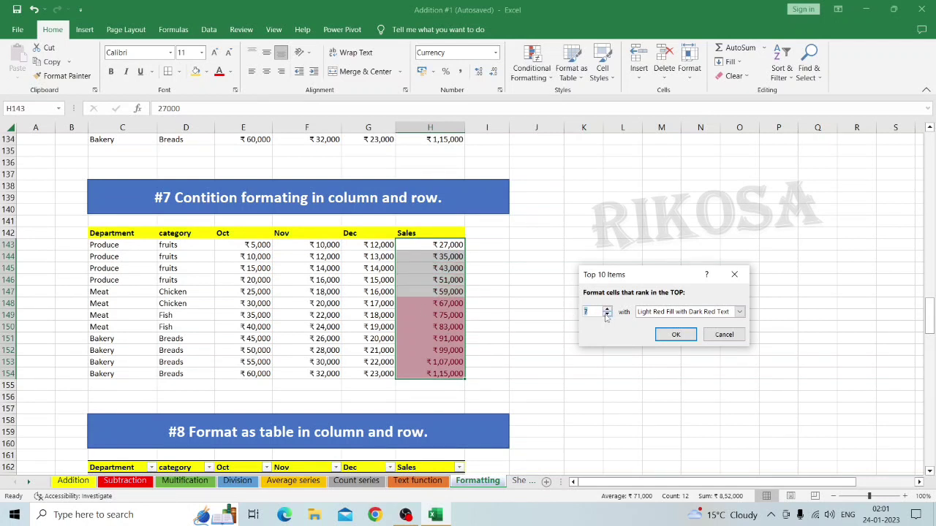
pyautogui.click(606, 316)
pyautogui.click(605, 316)
pyautogui.click(606, 316)
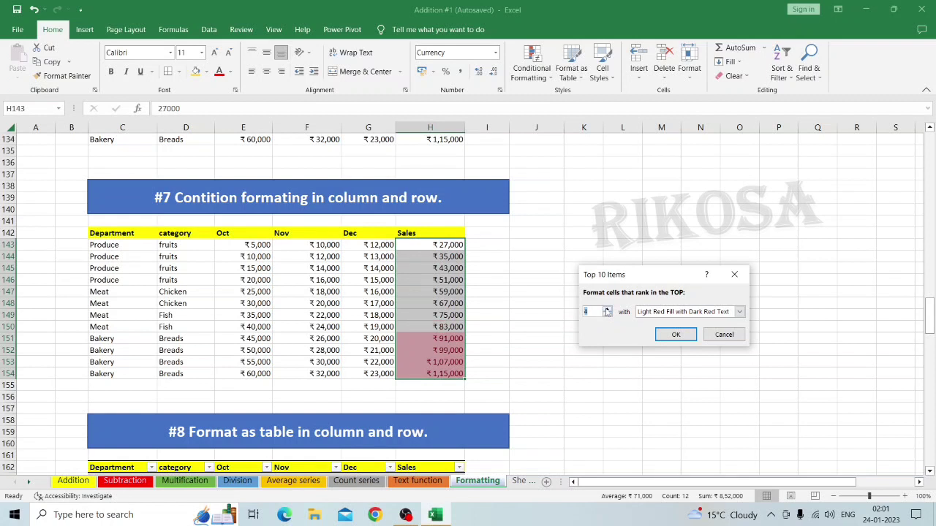
pyautogui.click(607, 309)
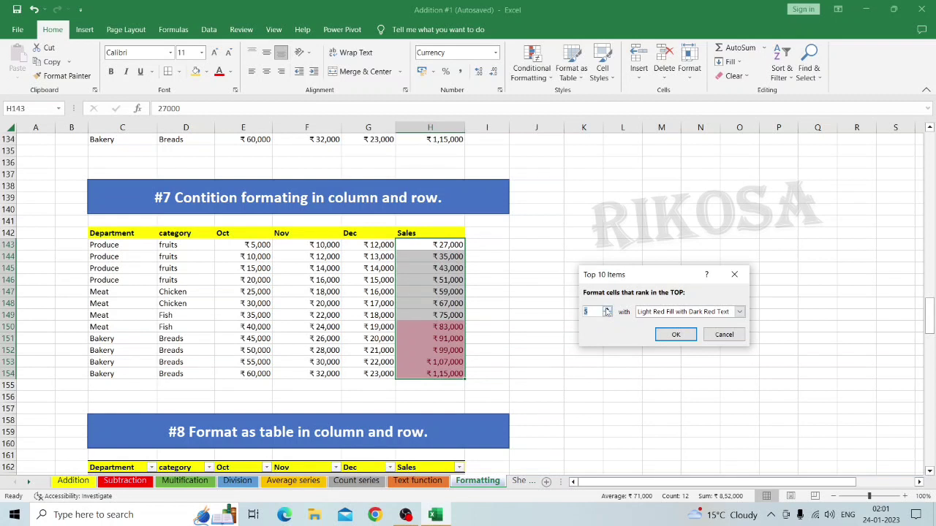
pyautogui.click(720, 335)
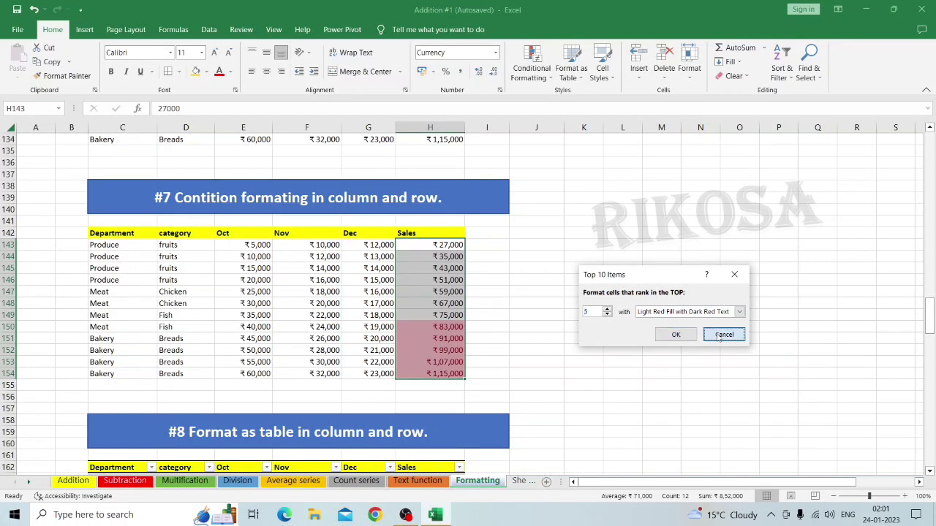
# - Apply purple Gradient Fill data bars to the Sales values H143:H154
pyautogui.click(529, 73)
pyautogui.moveTo(550, 156)
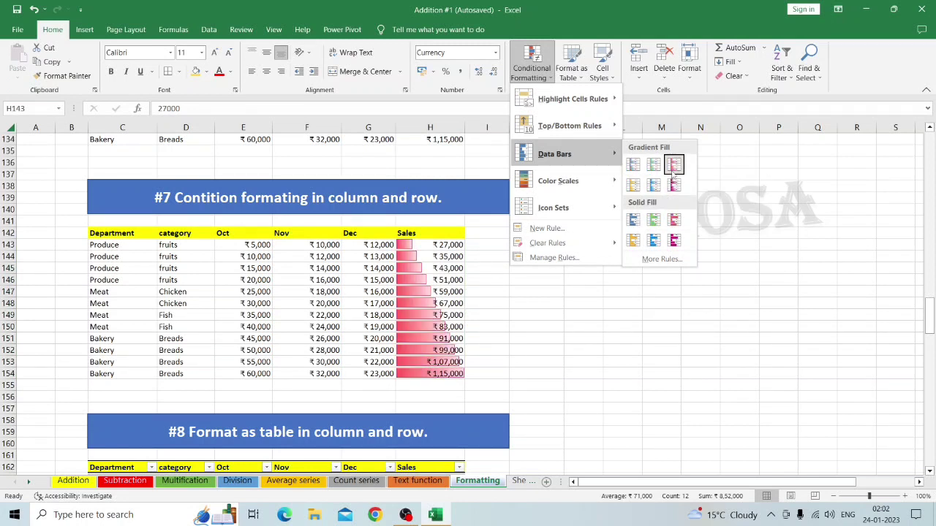
pyautogui.click(674, 187)
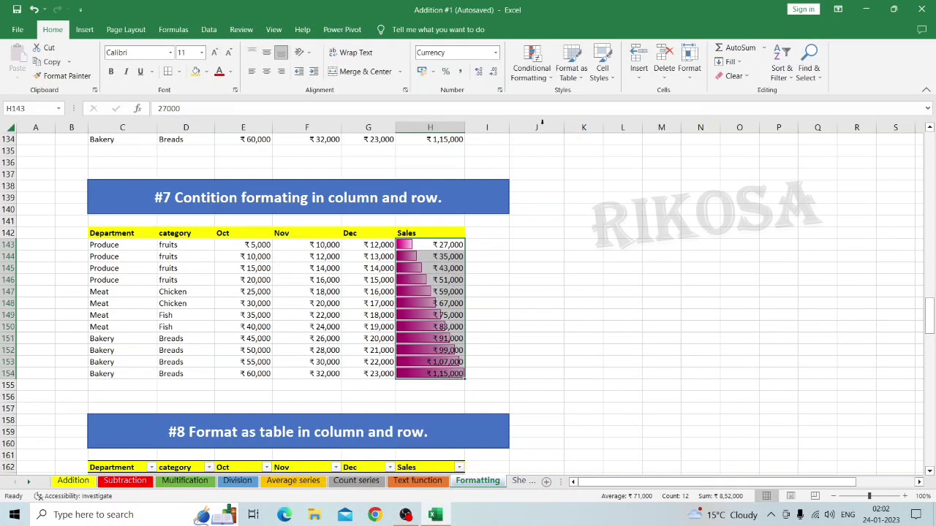
# - Sort the Sales values from largest to smallest, expanding the selection so the whole rows of the #7 table move together
pyautogui.click(781, 71)
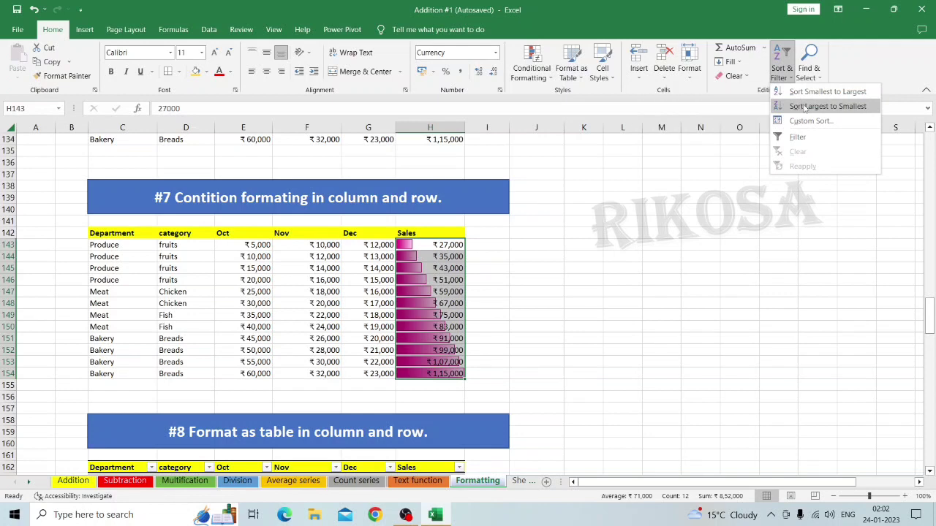
pyautogui.click(804, 107)
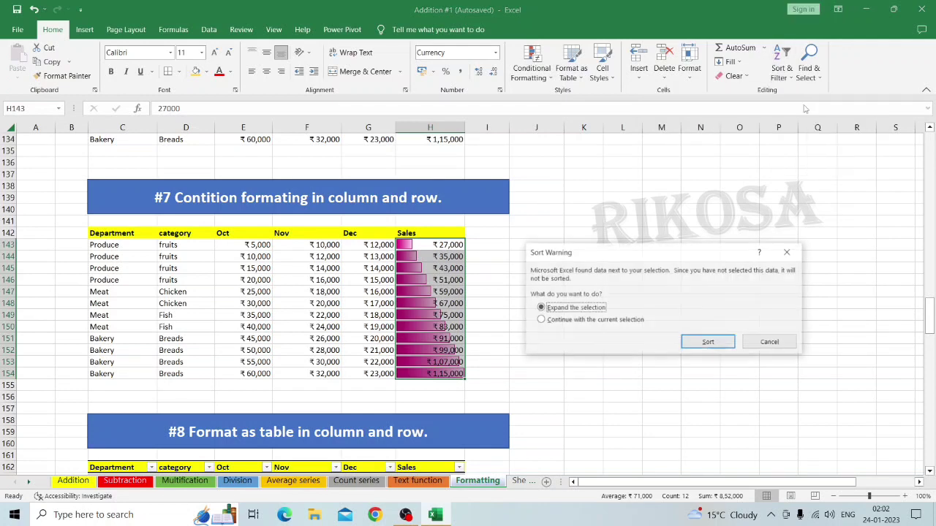
pyautogui.click(709, 342)
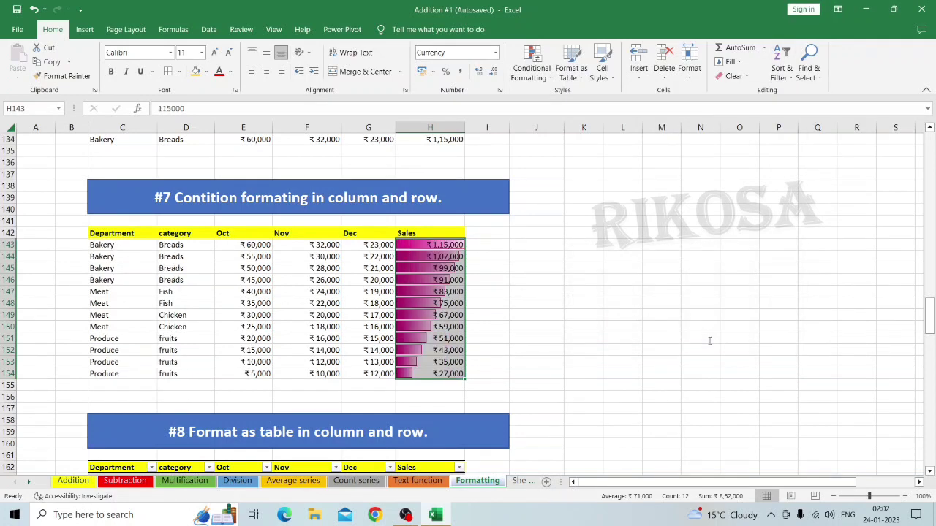
pyautogui.click(439, 242)
pyautogui.click(531, 283)
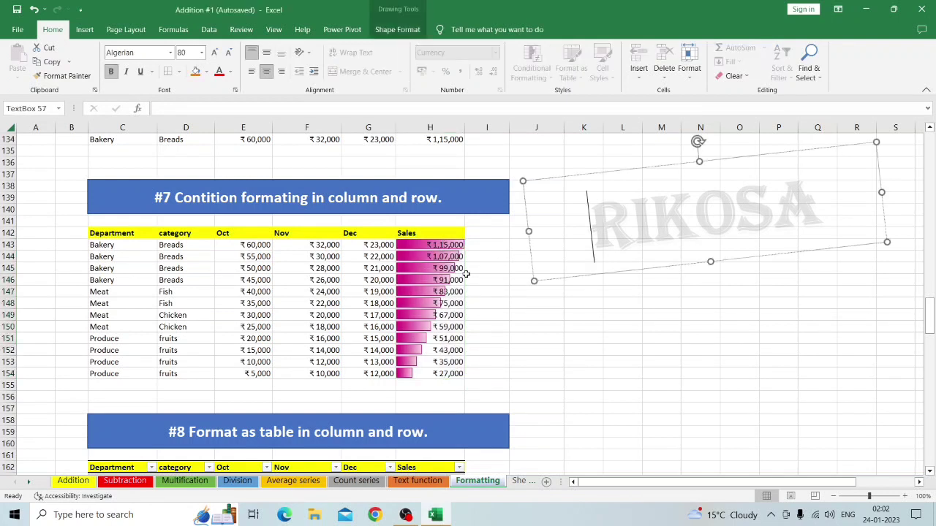
pyautogui.click(538, 368)
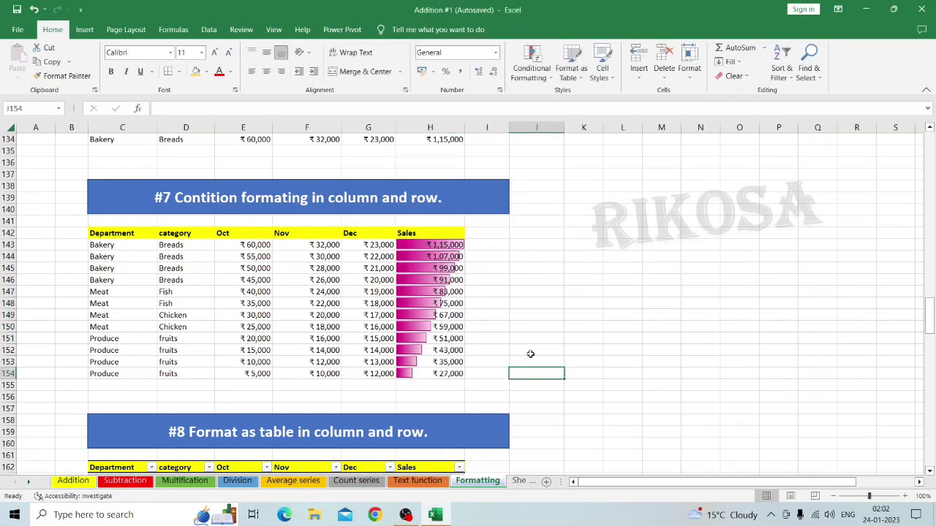
pyautogui.click(422, 248)
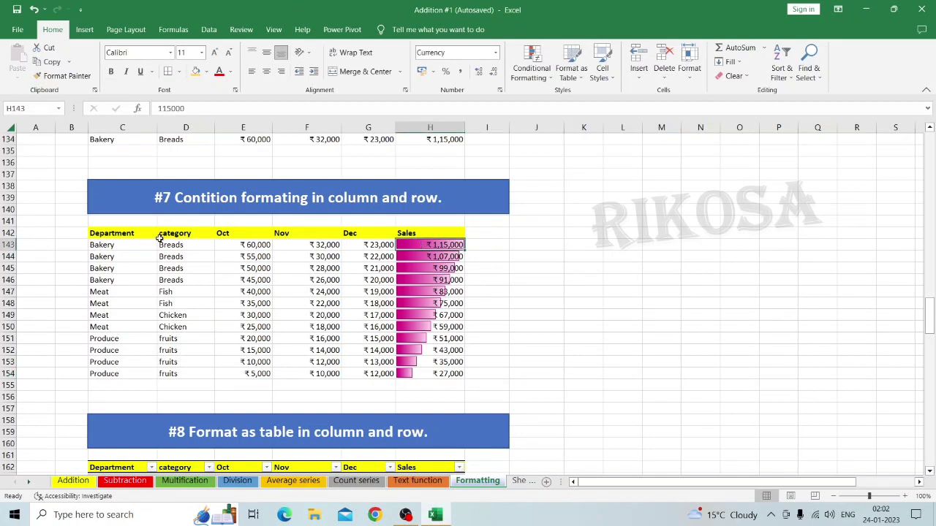
# - Apply the Directional icon set with three coloured arrows to the whole #7 table C142:H154
pyautogui.click(96, 233)
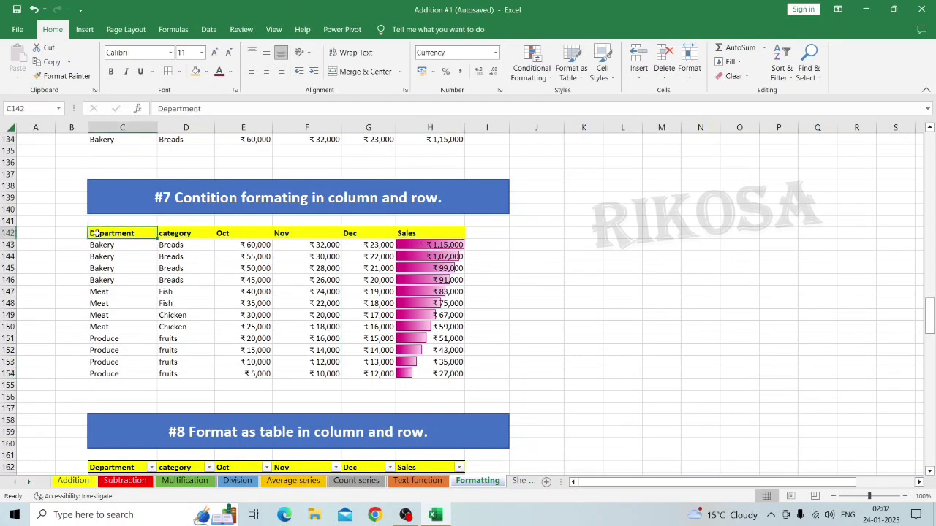
pyautogui.hotkey('ctrl', 'shift', 'Right')
pyautogui.hotkey('ctrl', 'shift', 'Down')
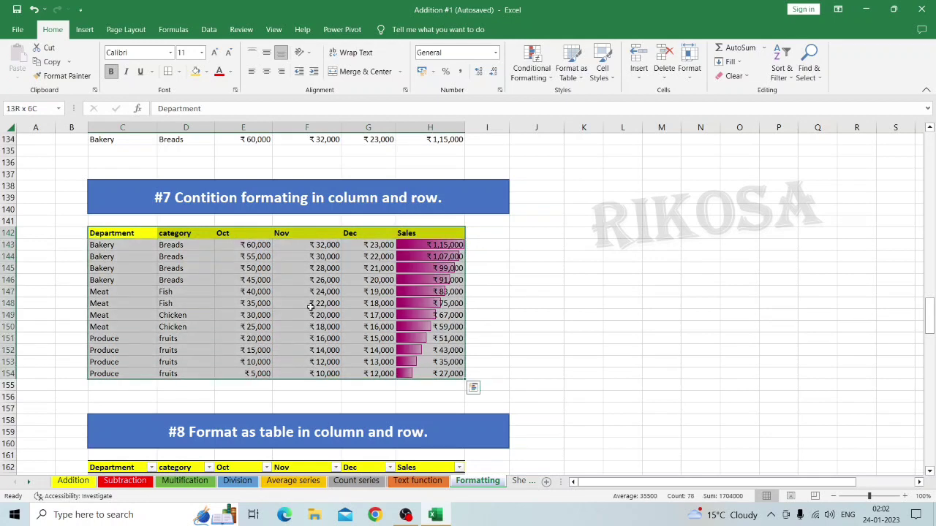
pyautogui.click(529, 69)
pyautogui.moveTo(550, 184)
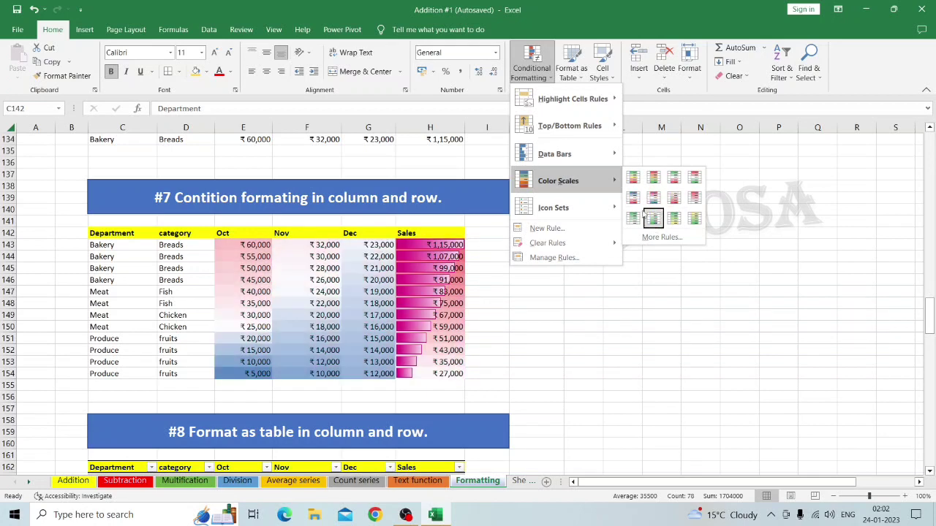
pyautogui.moveTo(601, 209)
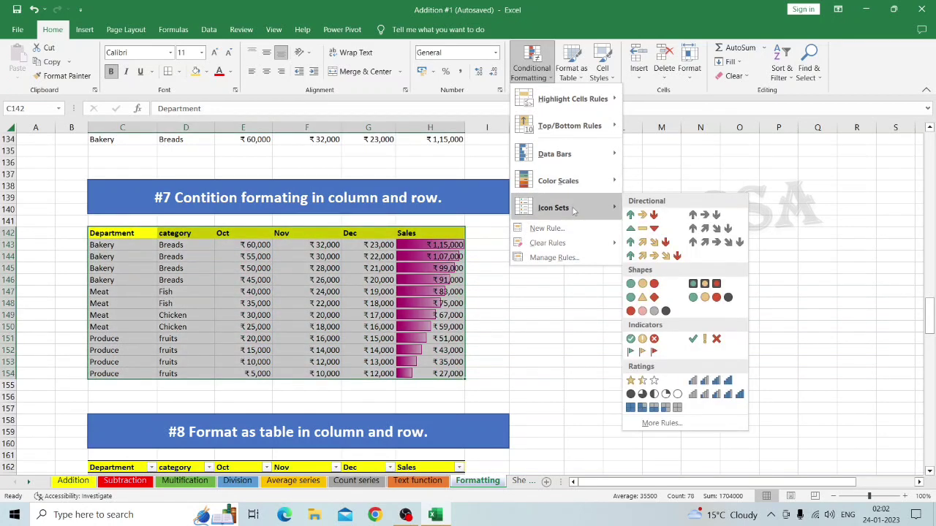
pyautogui.click(643, 215)
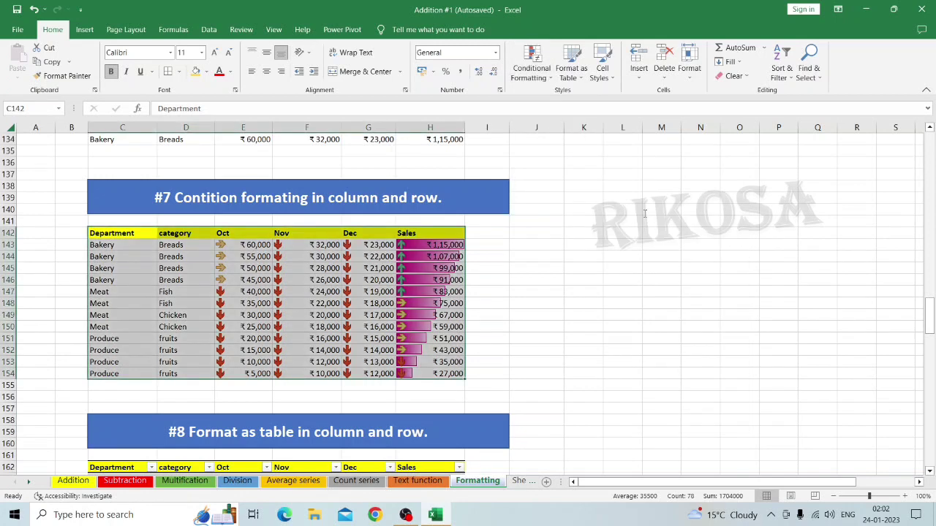
pyautogui.click(459, 313)
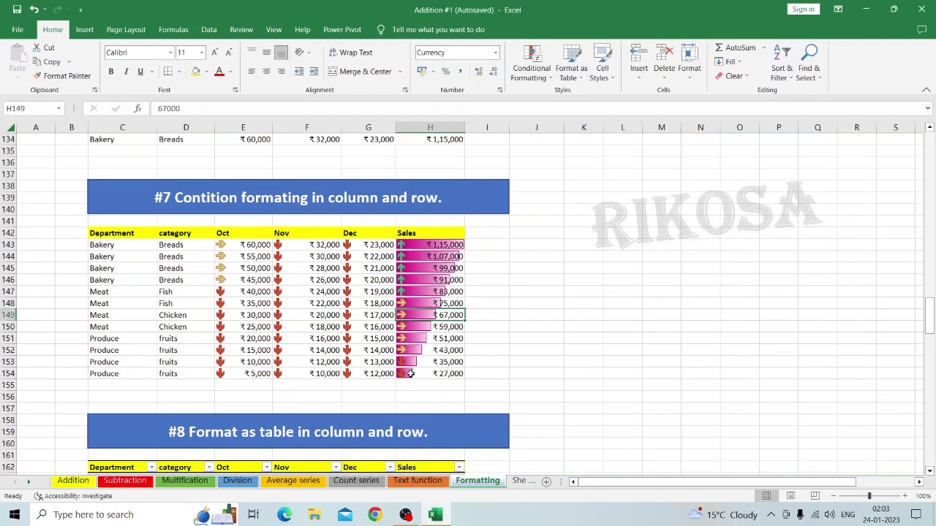
pyautogui.scroll(-8, 410, 374)
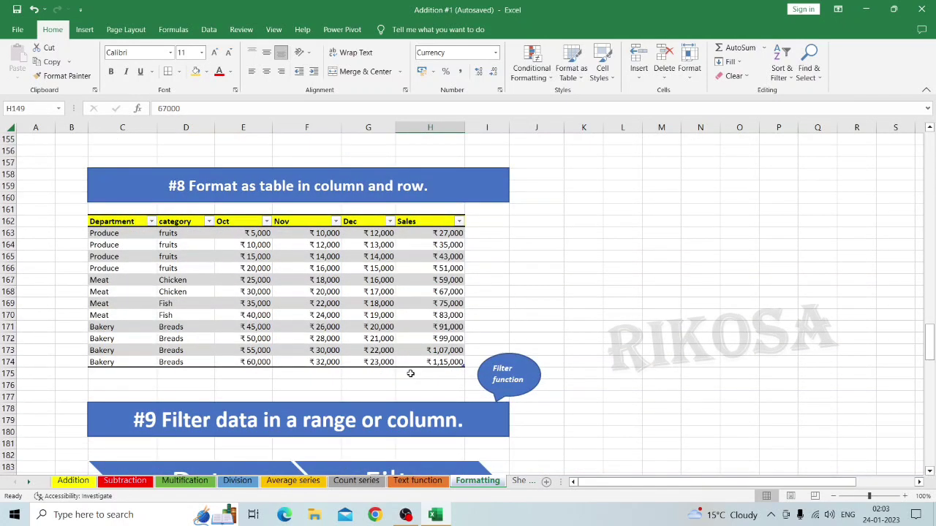
pyautogui.scroll(1, 410, 373)
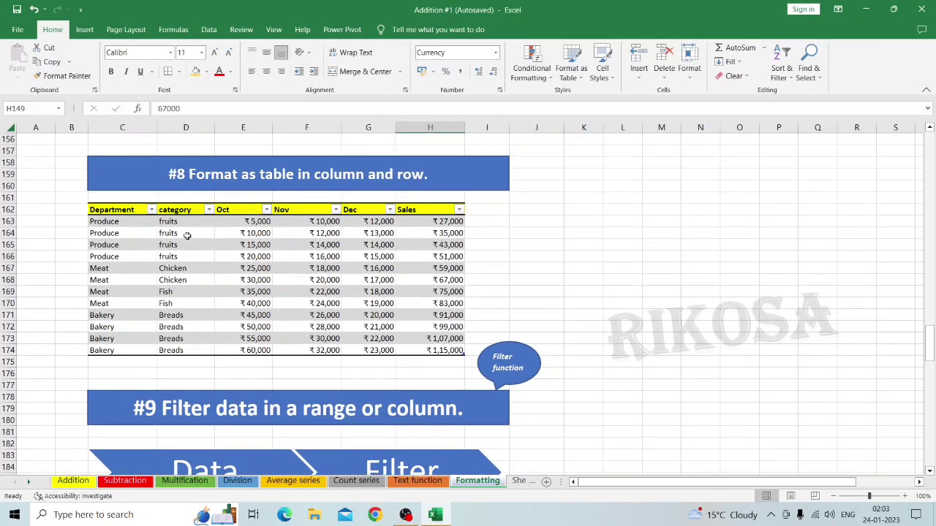
pyautogui.click(100, 210)
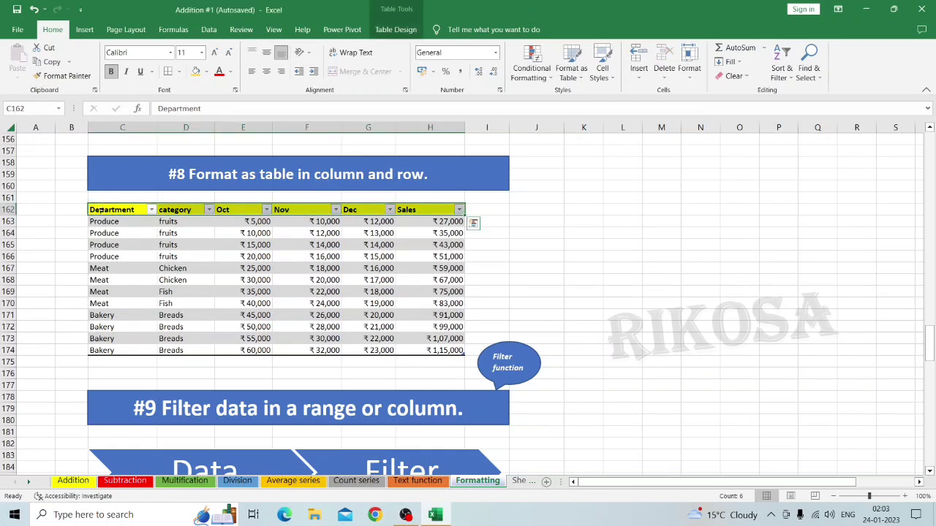
pyautogui.hotkey('ctrl', 'shift', 'Right')
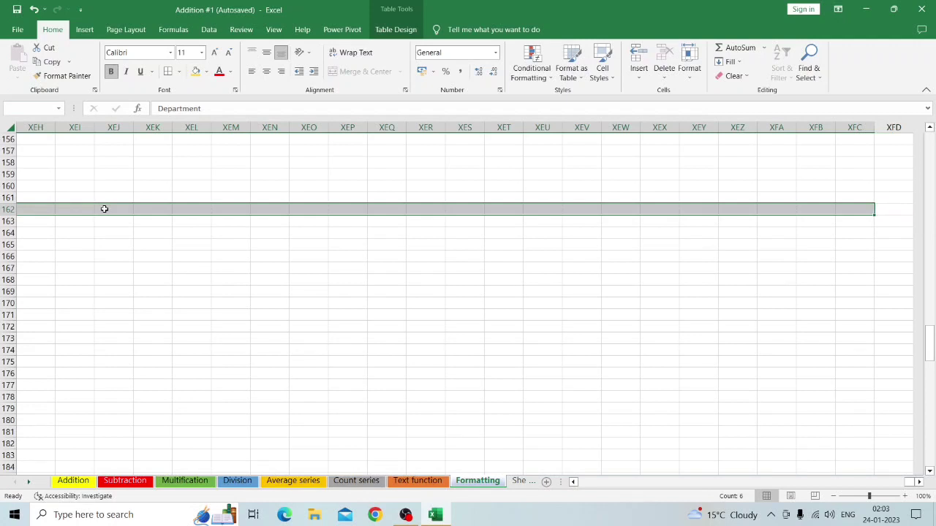
pyautogui.click(117, 271)
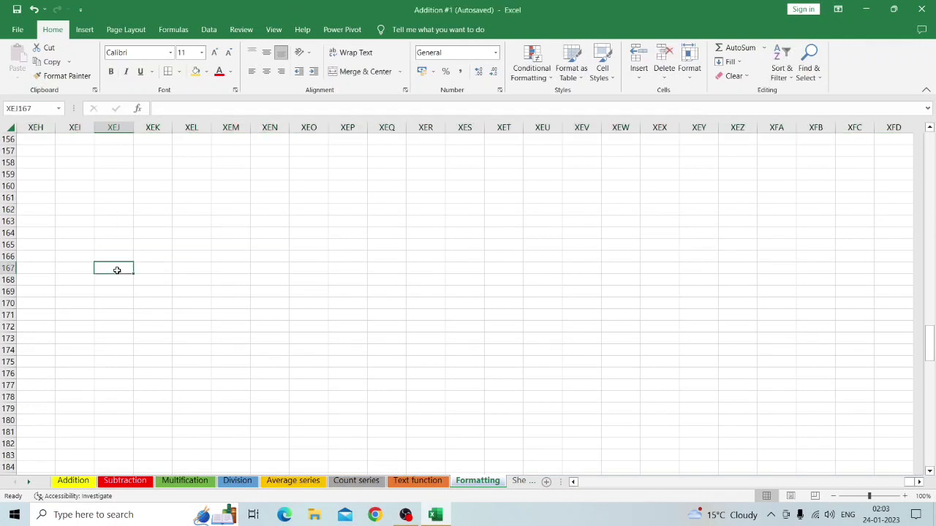
pyautogui.hotkey('ctrl', 'Left')
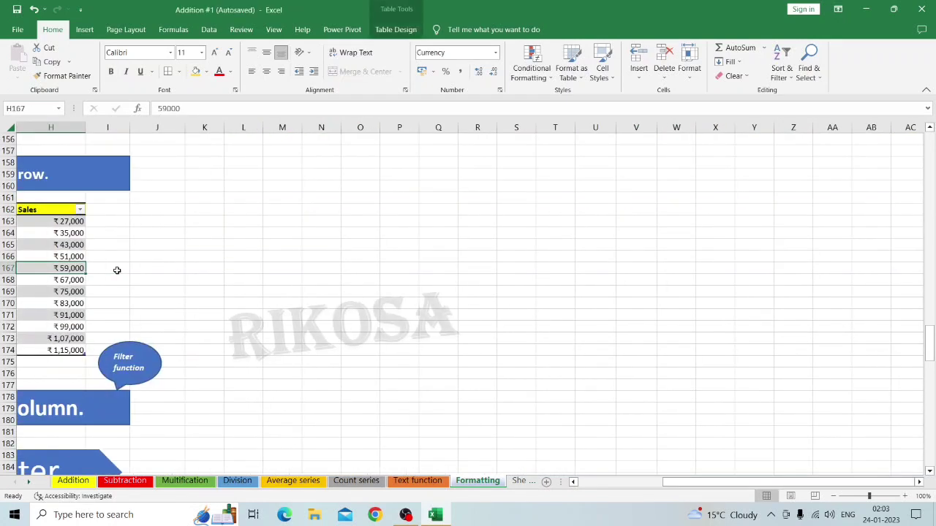
pyautogui.hotkey('ctrl', 'Left')
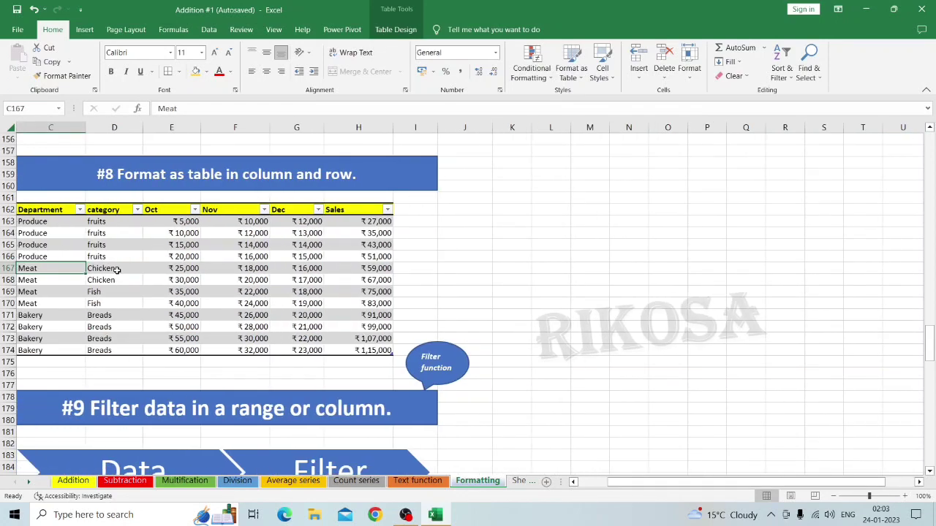
pyautogui.hotkey('ctrl', 'Left')
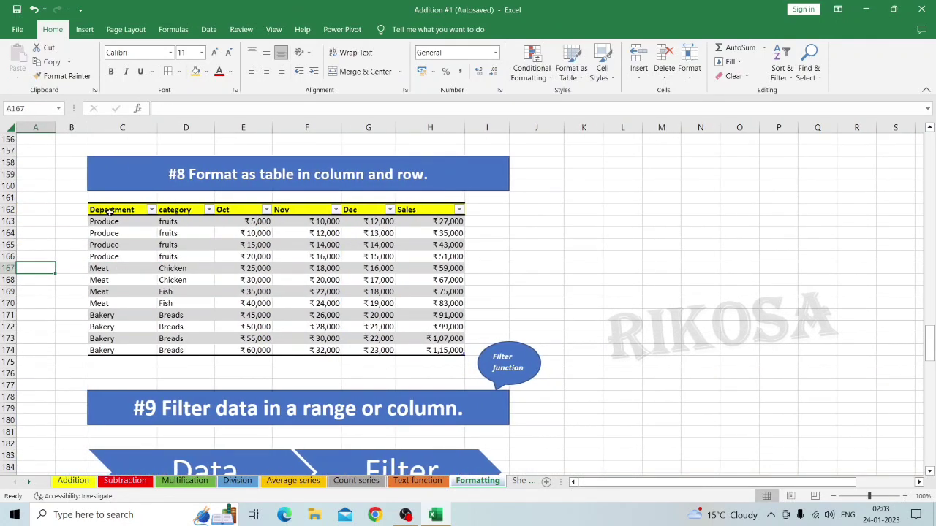
# - Format the #8 sales table C162:H174 with the green banded style from the last row of the Medium table styles
pyautogui.click(110, 210)
pyautogui.hotkey('ctrl', 'shift', 'Right')
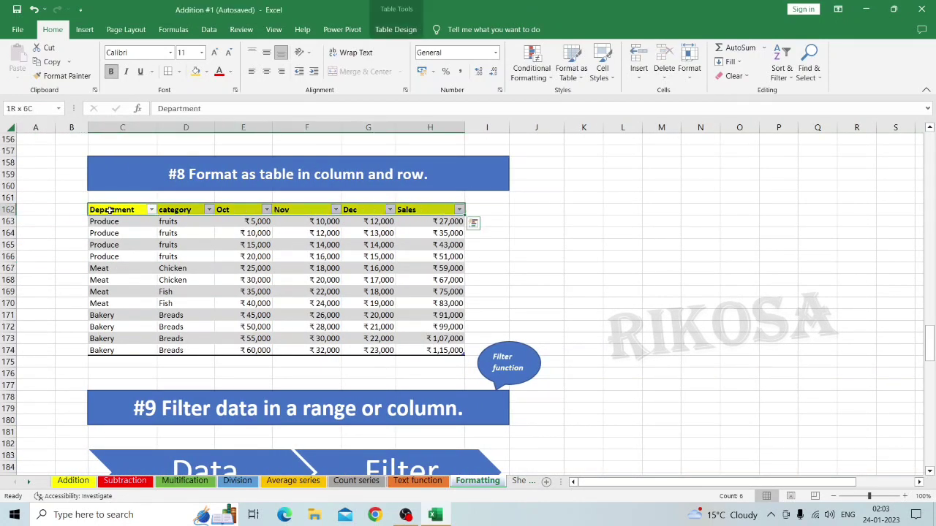
pyautogui.hotkey('ctrl', 'shift', 'Down')
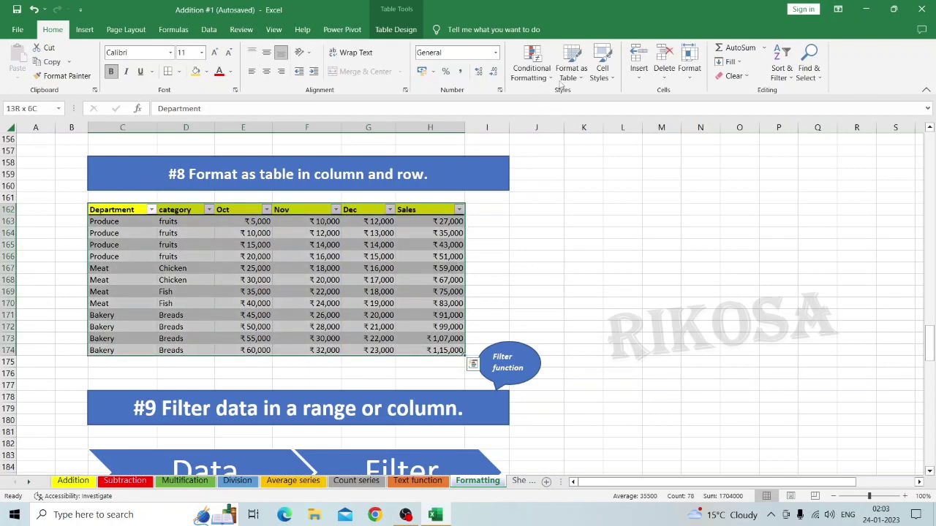
pyautogui.click(571, 62)
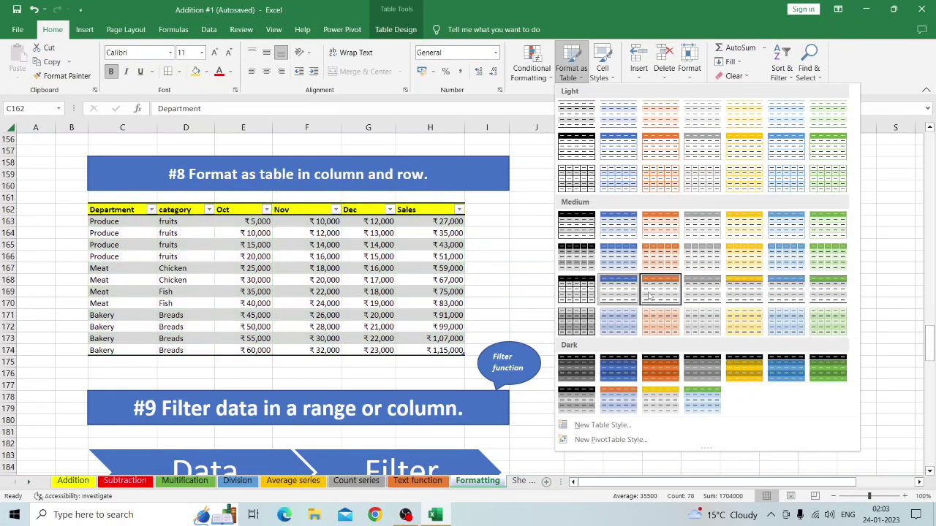
pyautogui.click(828, 325)
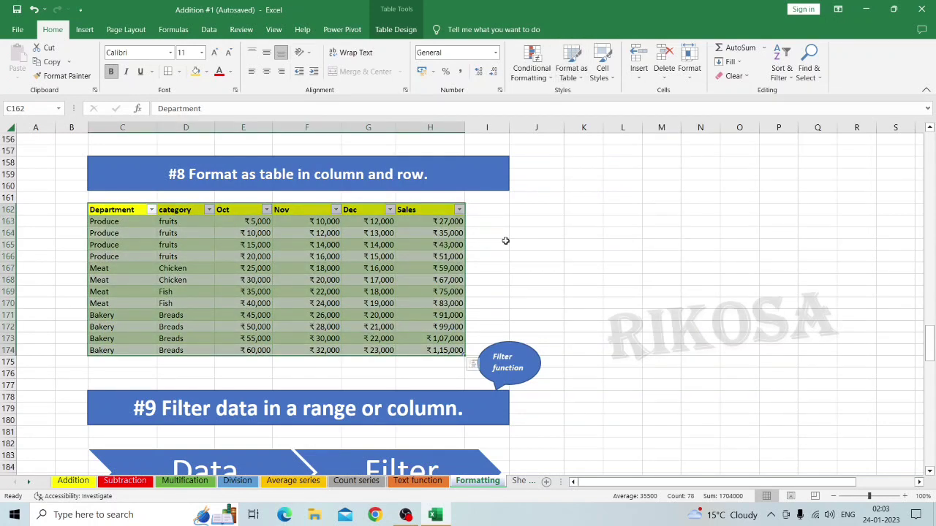
pyautogui.click(505, 241)
pyautogui.click(96, 210)
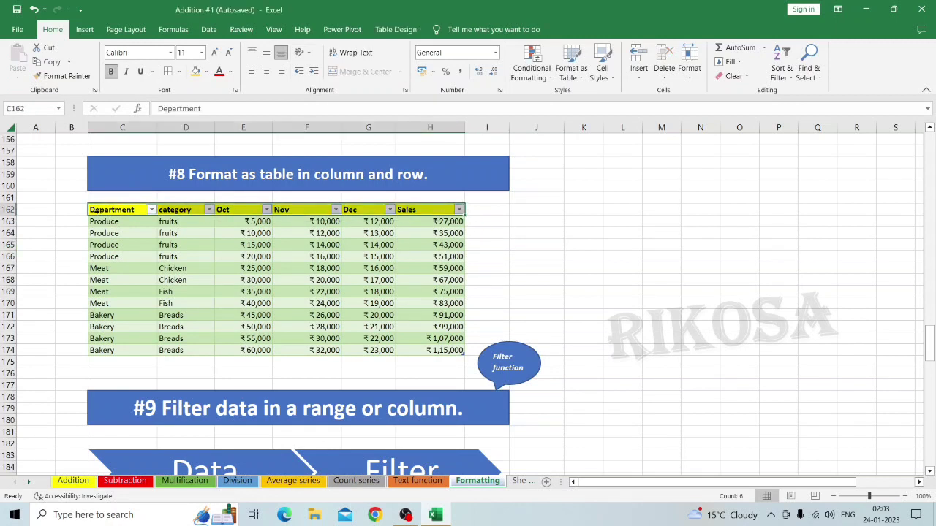
# - Fill the header row C162:H162 of the #8 table with the orange theme colour
pyautogui.click(206, 71)
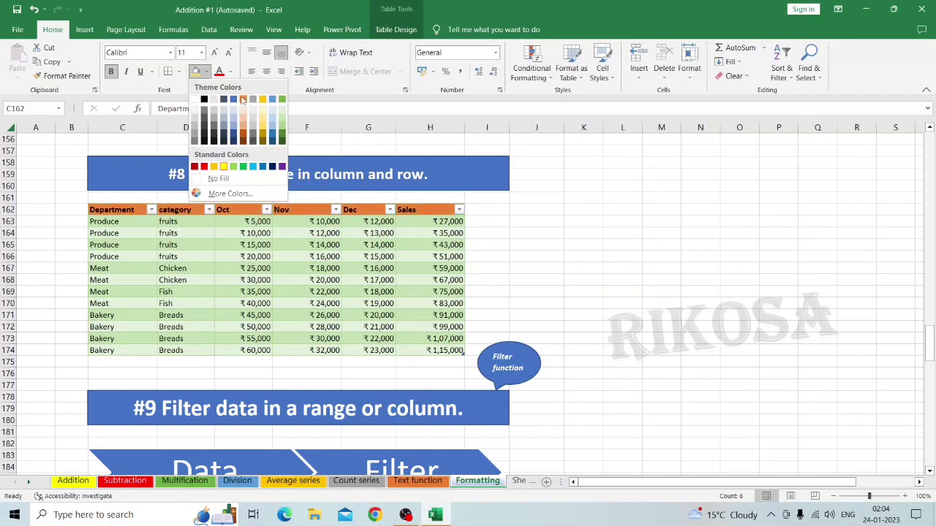
pyautogui.click(243, 99)
pyautogui.click(307, 336)
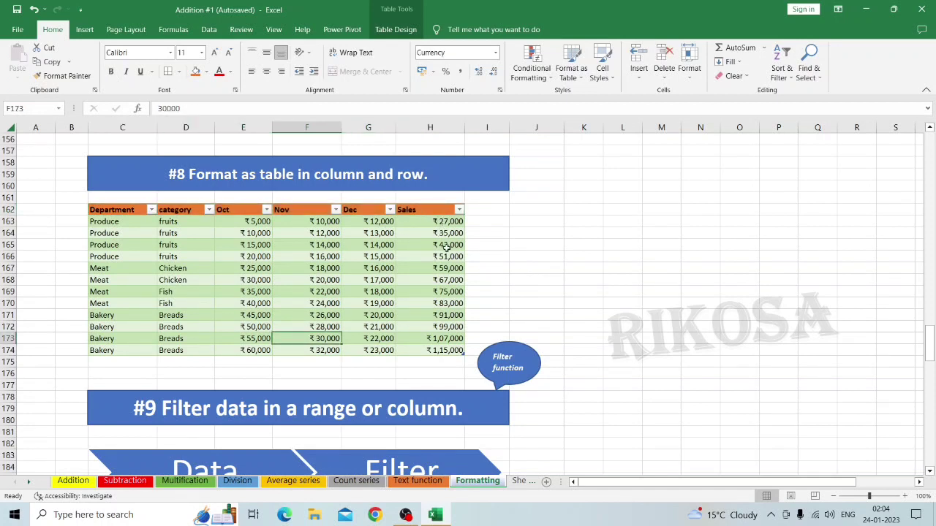
# - Filter the #8 table's Sales column to show only ₹1,07,000 and ₹1,15,000
pyautogui.click(459, 209)
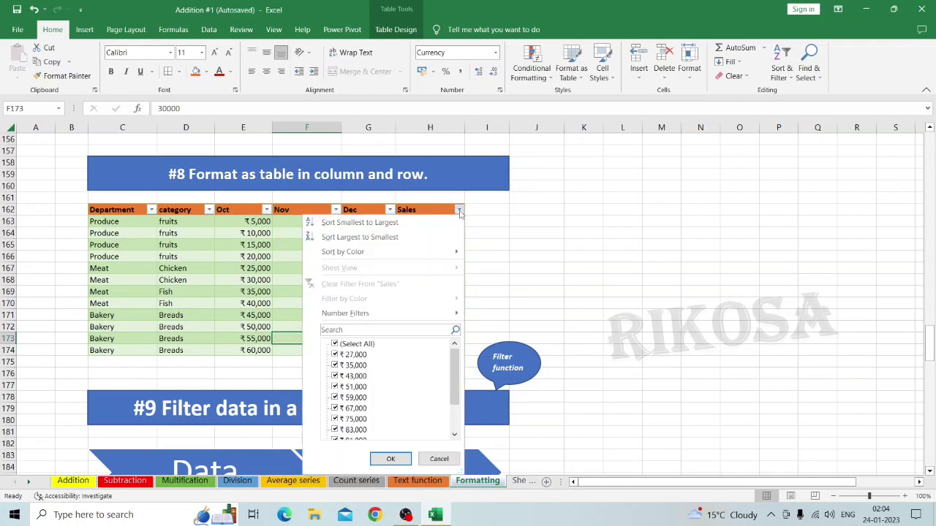
pyautogui.click(334, 344)
pyautogui.scroll(-2, 333, 351)
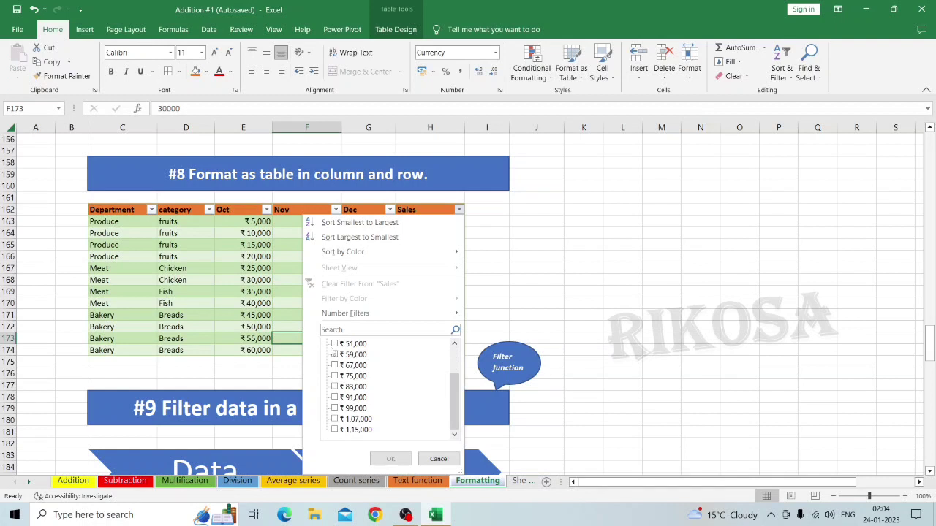
pyautogui.click(334, 419)
pyautogui.click(334, 430)
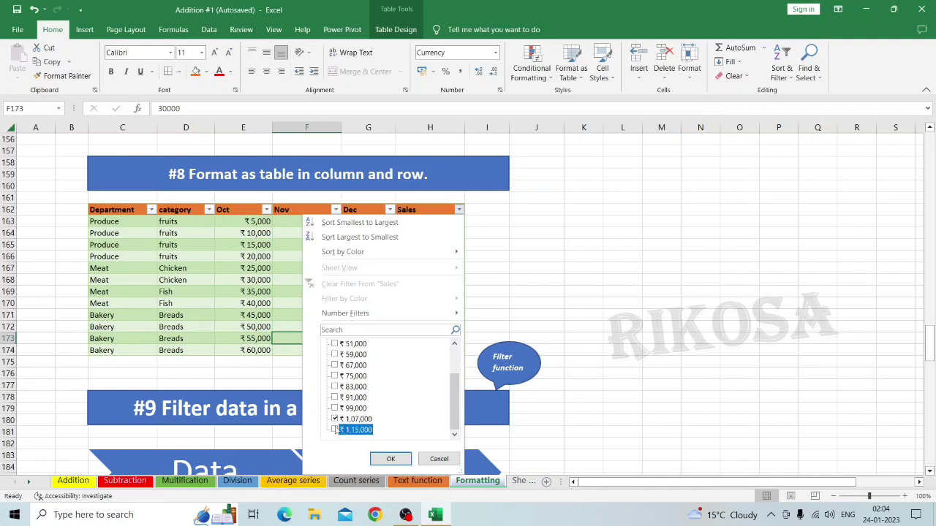
pyautogui.click(388, 459)
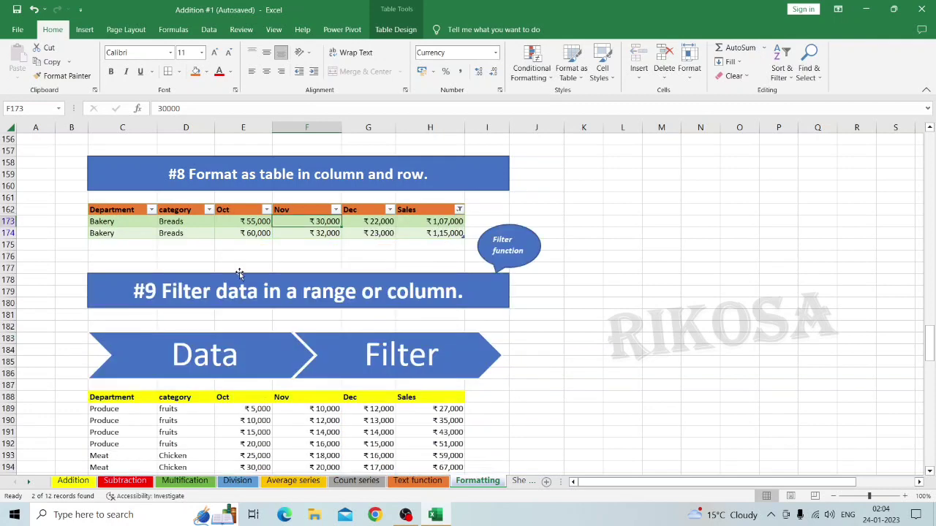
# - Move the #9 heading banner down to just above the Data and Filter arrows
pyautogui.moveTo(241, 275)
pyautogui.mouseDown()
pyautogui.moveTo(150, 243)
pyautogui.moveTo(206, 289)
pyautogui.moveTo(239, 292)
pyautogui.mouseUp()
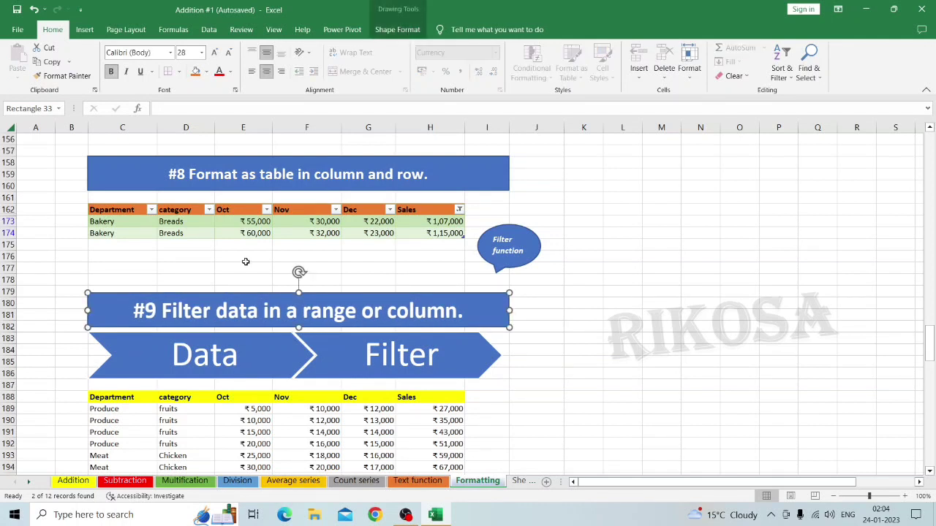
pyautogui.click(246, 261)
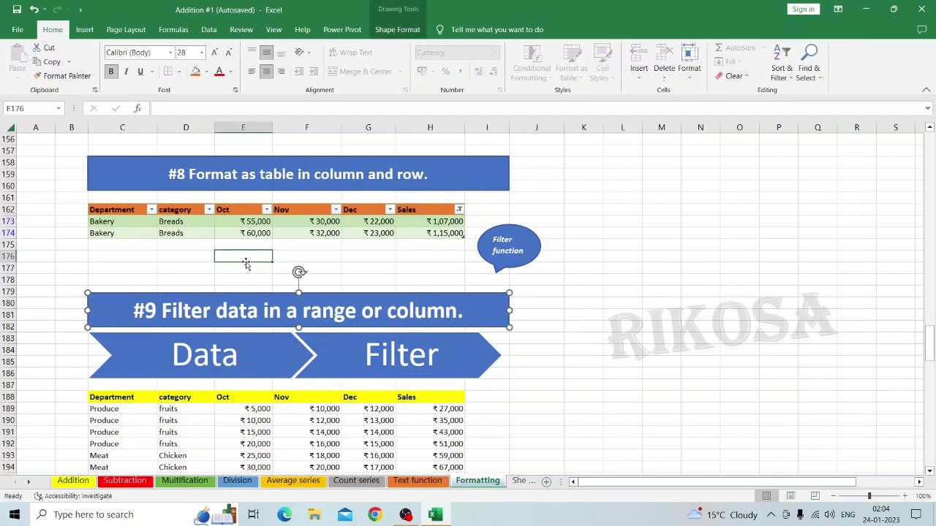
# - Reselect all values in the Sales filter so every row of the #8 table shows
pyautogui.click(460, 210)
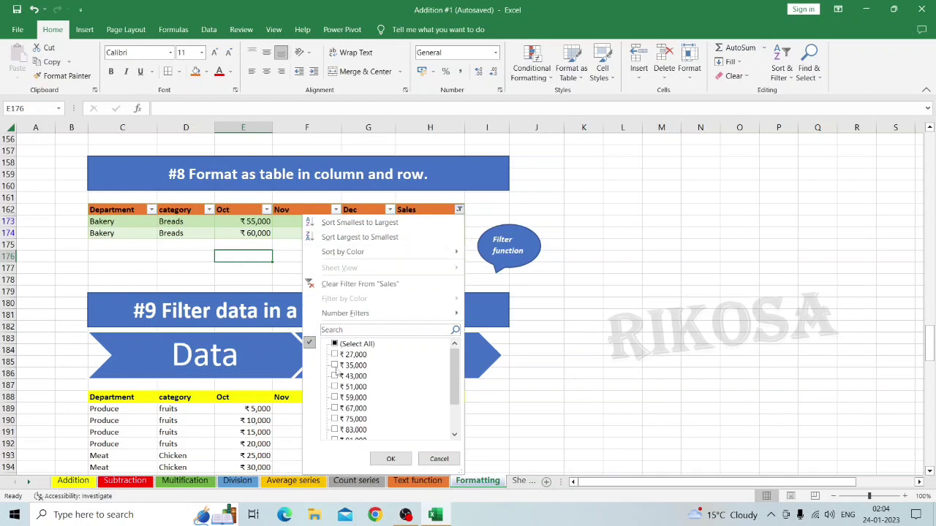
pyautogui.click(336, 344)
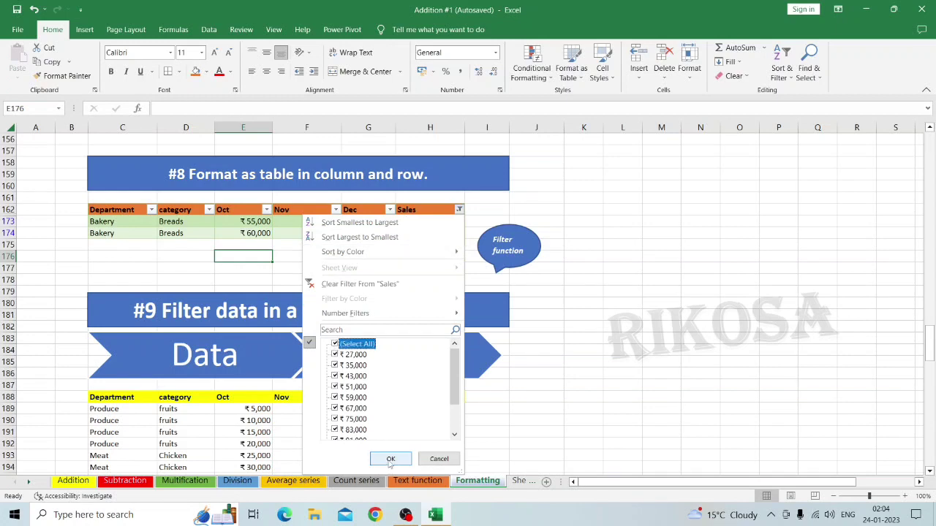
pyautogui.click(391, 459)
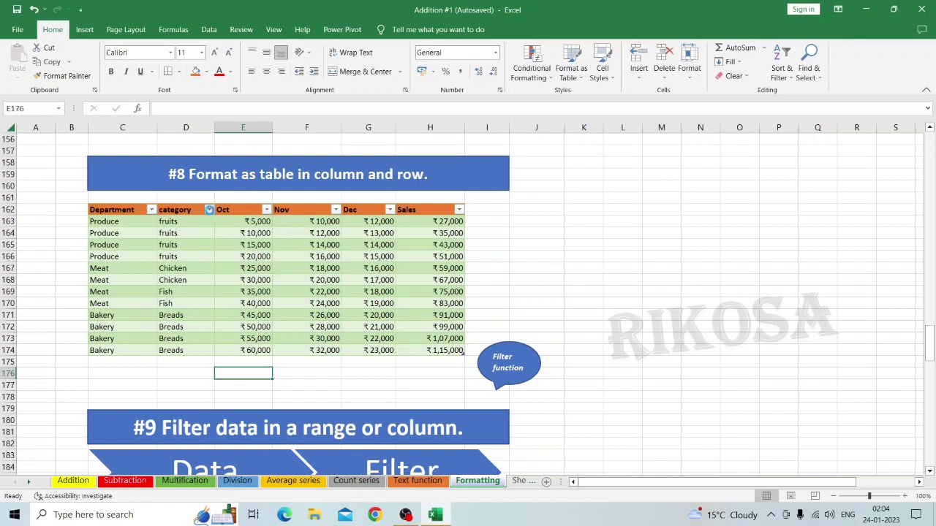
# - Filter the #8 table's category column to show only fruits
pyautogui.click(210, 211)
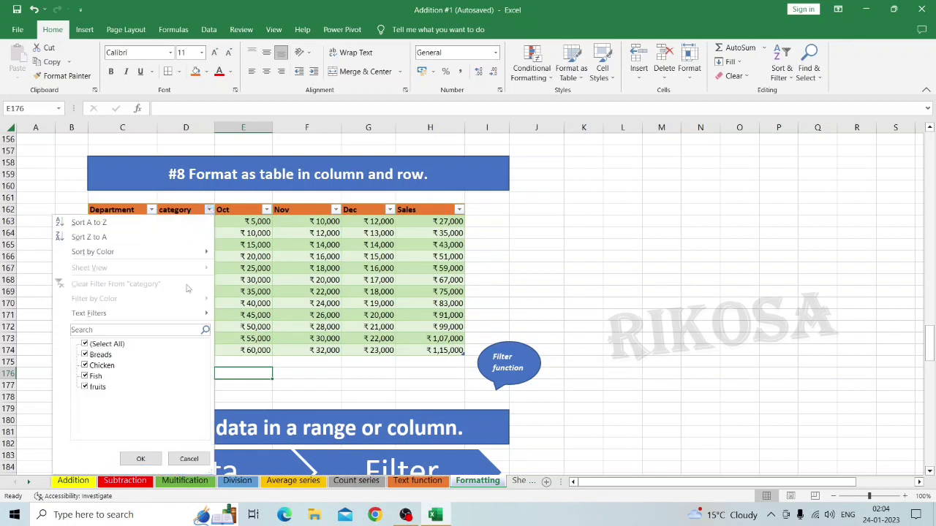
pyautogui.click(85, 343)
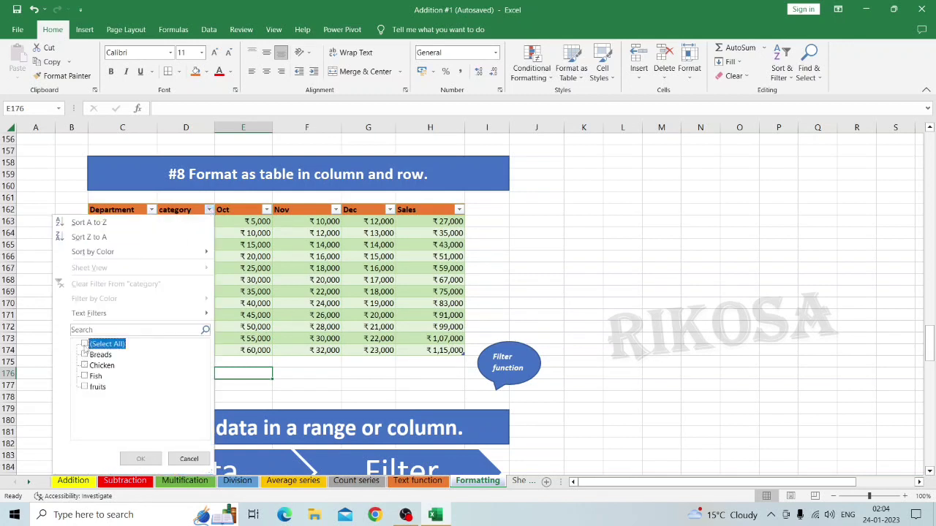
pyautogui.click(84, 386)
pyautogui.click(142, 458)
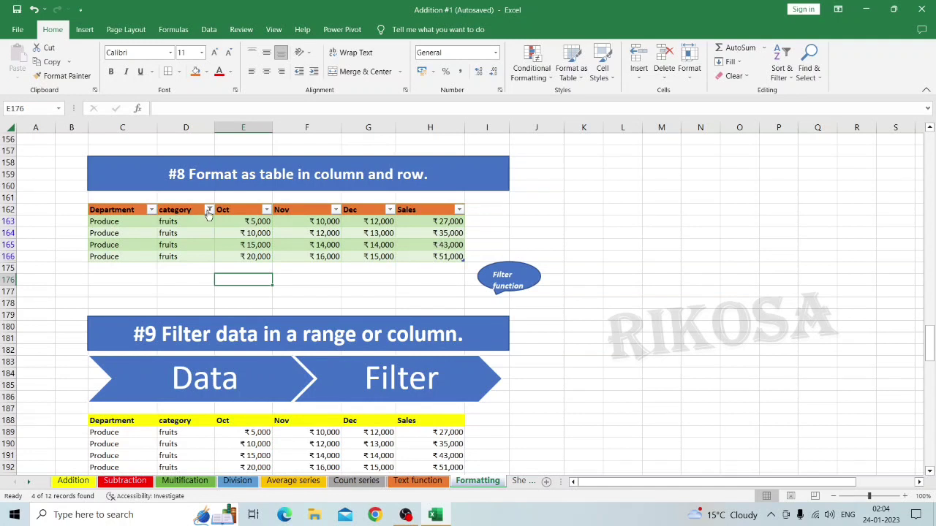
# - Reselect all categories in the #8 table's category filter
pyautogui.click(209, 210)
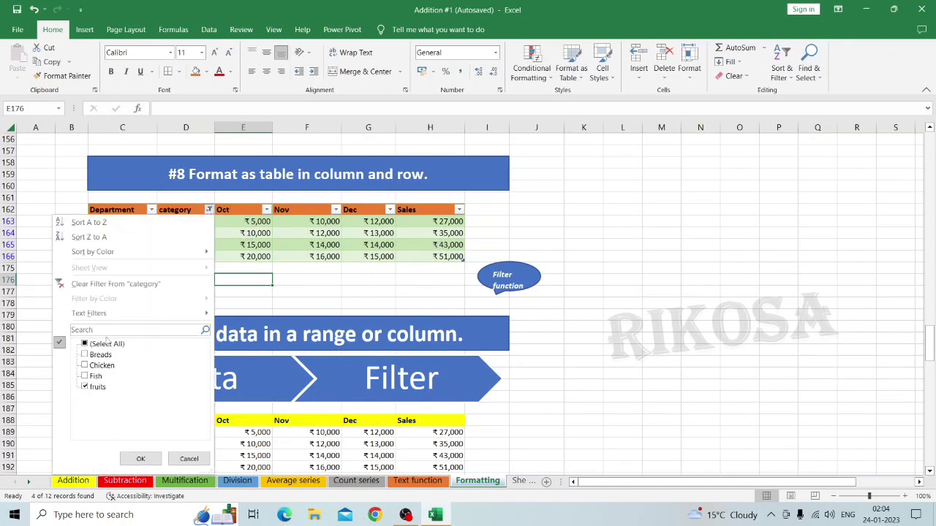
pyautogui.click(84, 344)
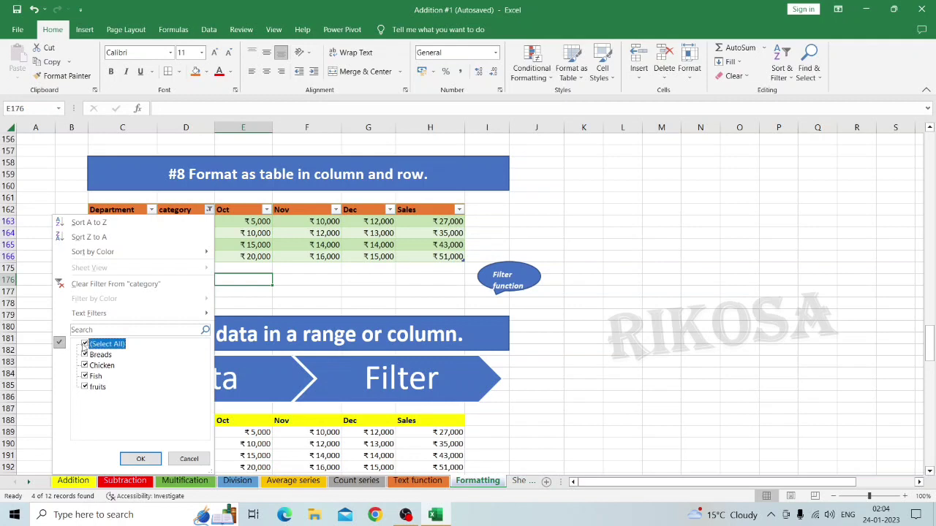
pyautogui.click(138, 460)
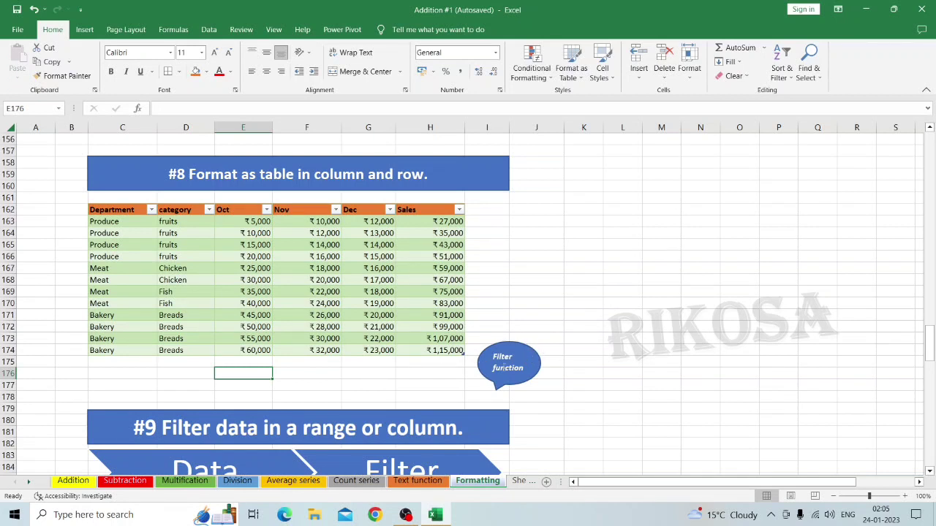
# - Move the Filter function callout slightly down so it points at the #9 heading banner
pyautogui.moveTo(483, 366); pyautogui.dragTo(476, 385)
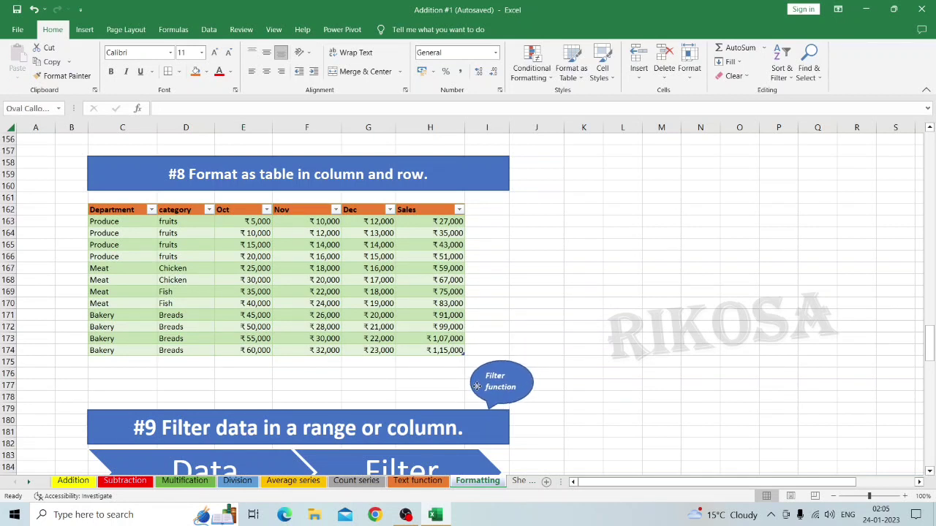
pyautogui.click(411, 410)
# - Select the Department header C188 of the #9 data and compare that range with the formatted #8 table
pyautogui.scroll(-5, 412, 410)
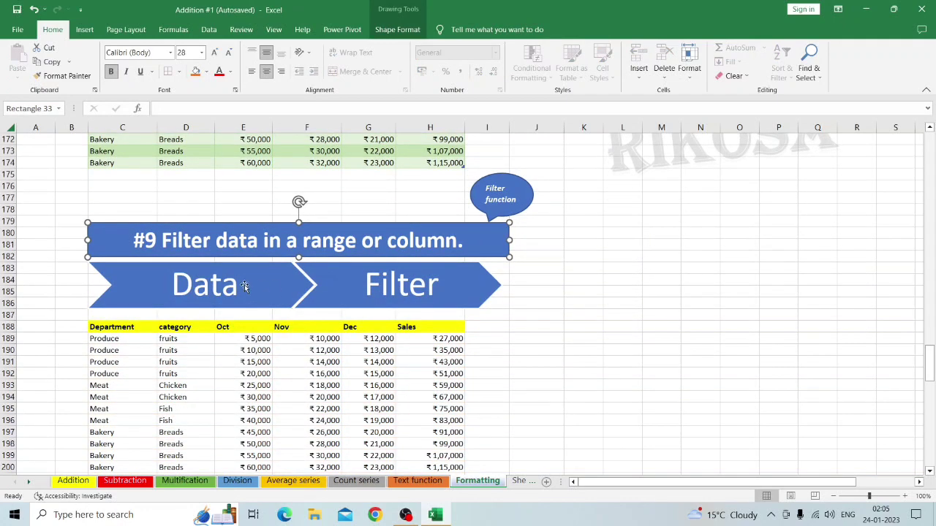
pyautogui.scroll(-3, 235, 258)
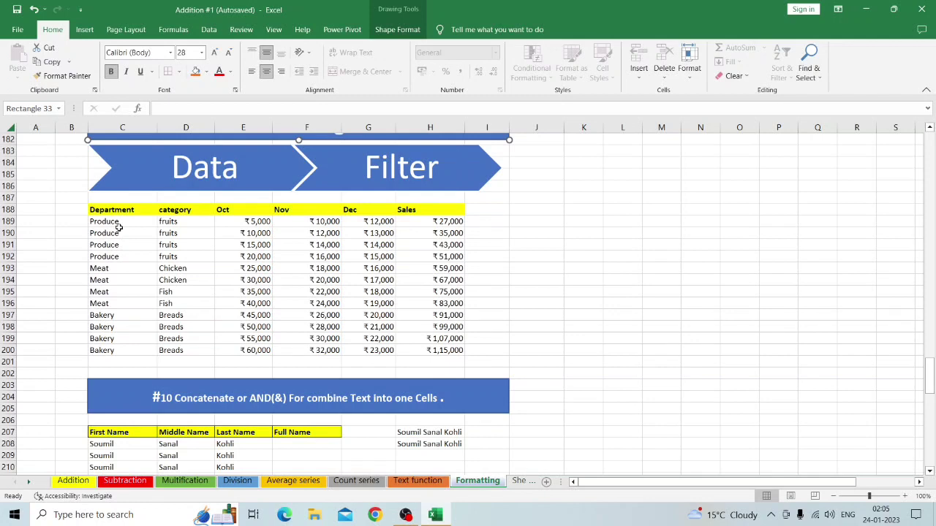
pyautogui.scroll(1, 119, 228)
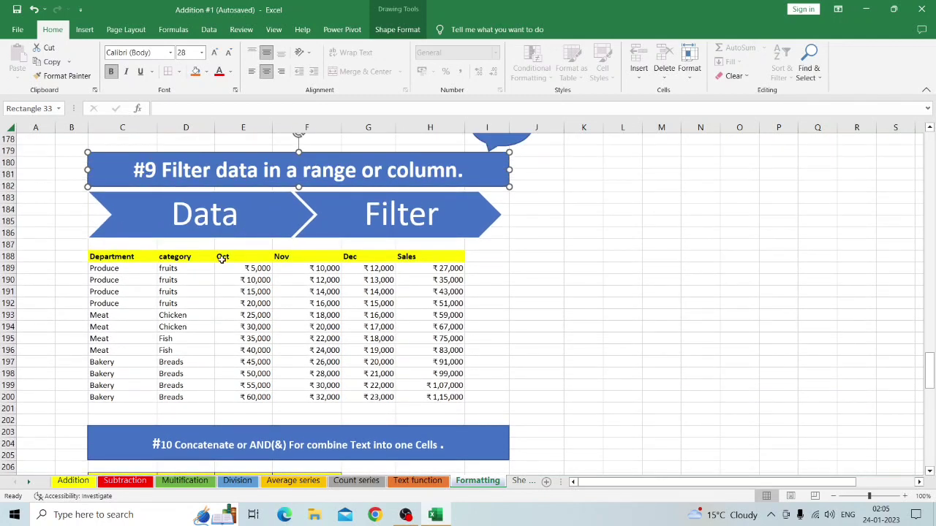
pyautogui.click(107, 258)
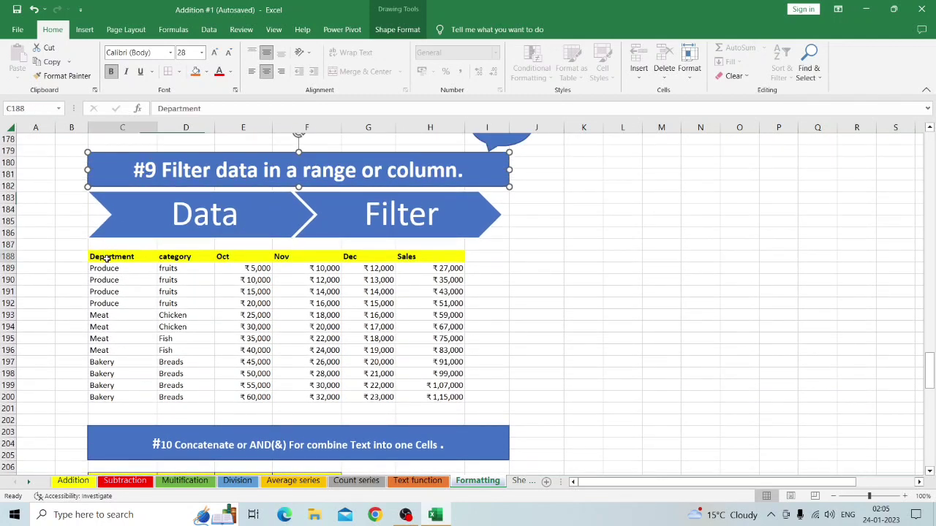
pyautogui.scroll(7, 107, 258)
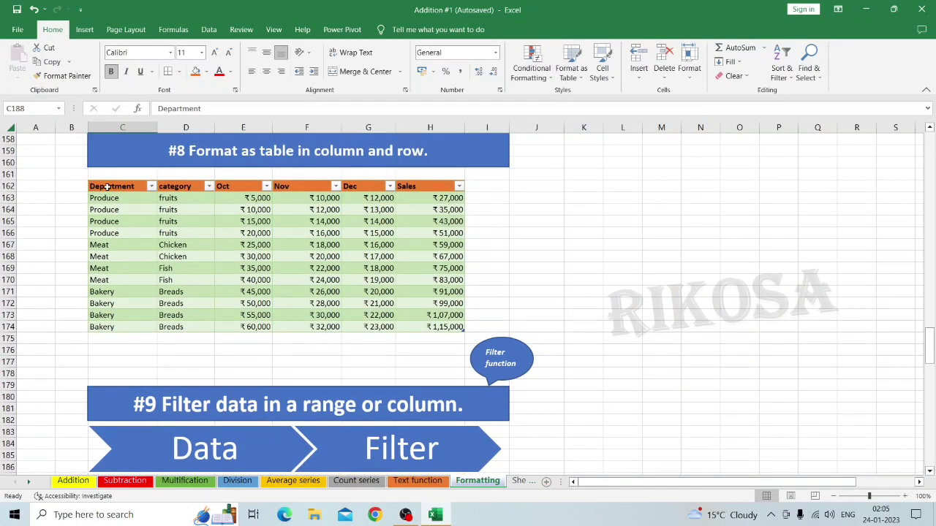
pyautogui.scroll(-4, 119, 279)
pyautogui.scroll(-5, 119, 278)
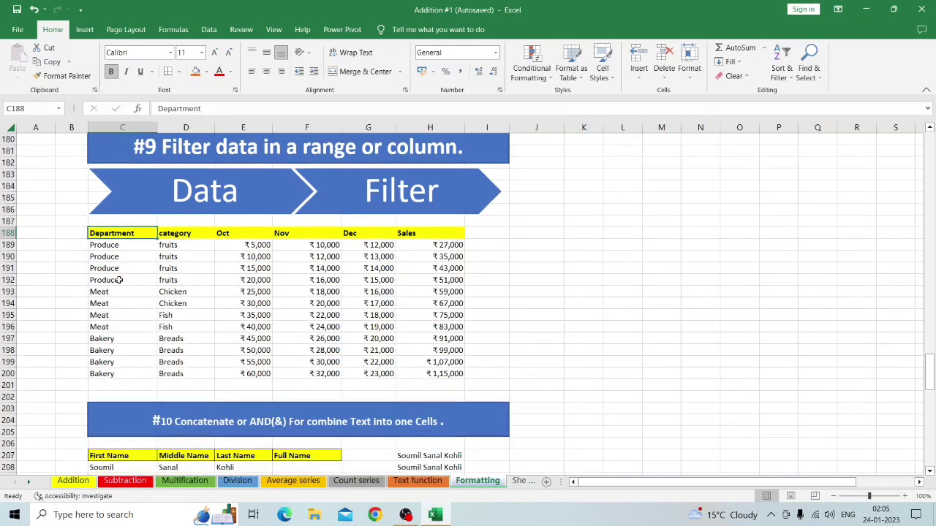
pyautogui.scroll(1, 118, 278)
pyautogui.scroll(6, 385, 325)
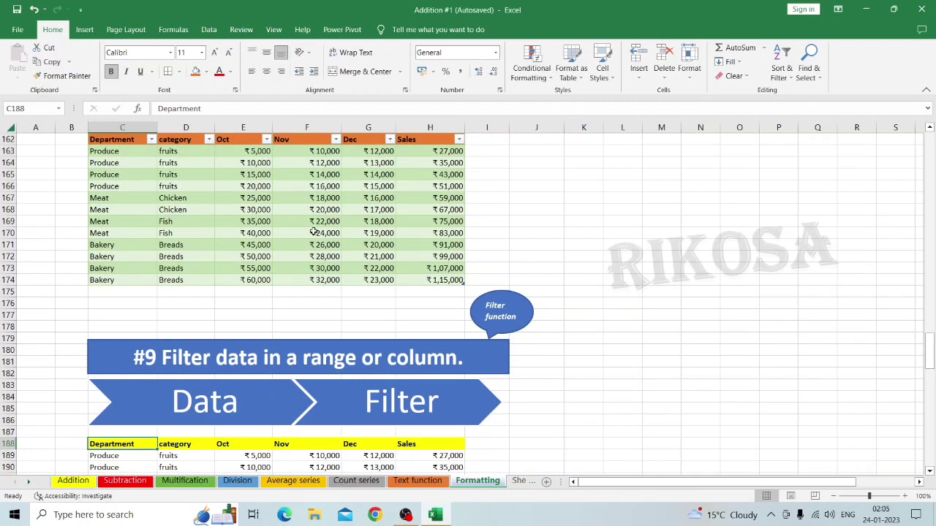
pyautogui.scroll(-7, 312, 230)
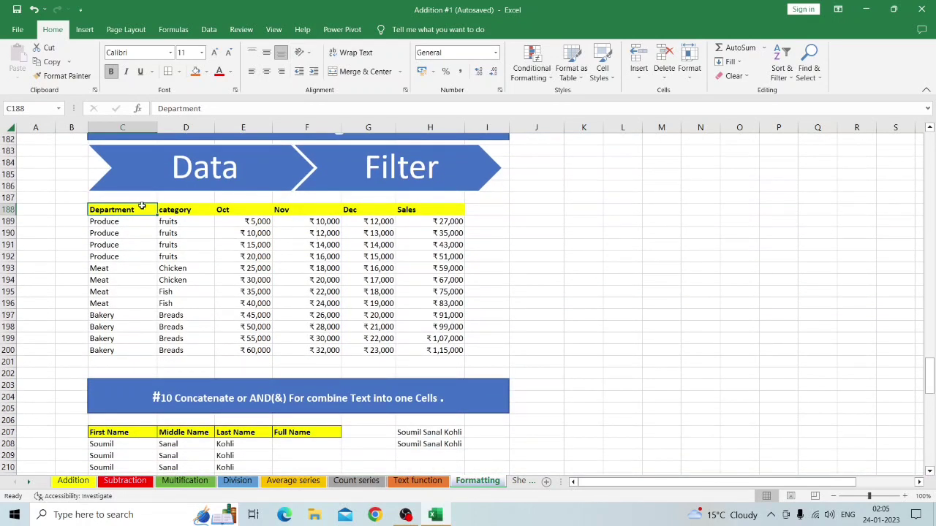
# - Turn on filtering for the #9 data's header row C188:H188
pyautogui.hotkey('shift', 'Right')
pyautogui.hotkey('shift', 'Right')
pyautogui.hotkey('shift', 'Right')
pyautogui.hotkey('shift', 'Right')
pyautogui.hotkey('shift', 'Right')
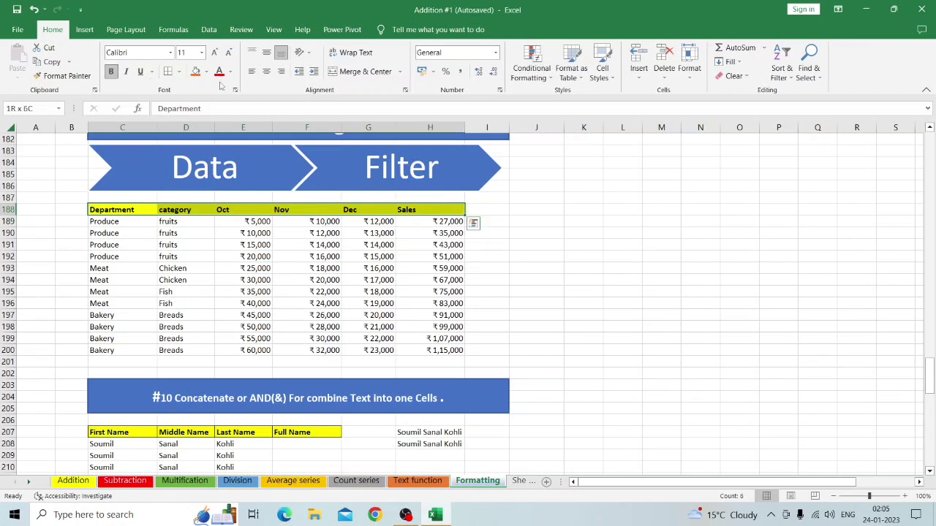
pyautogui.click(209, 29)
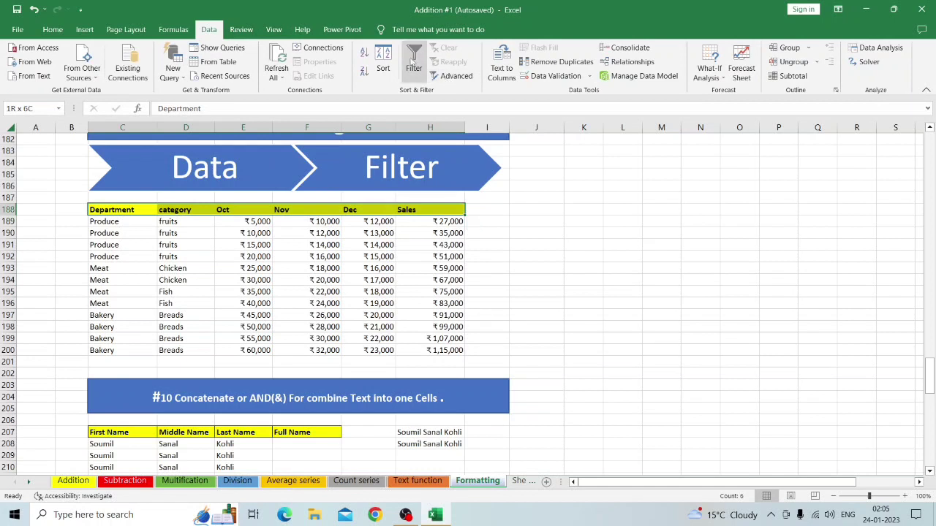
pyautogui.click(413, 66)
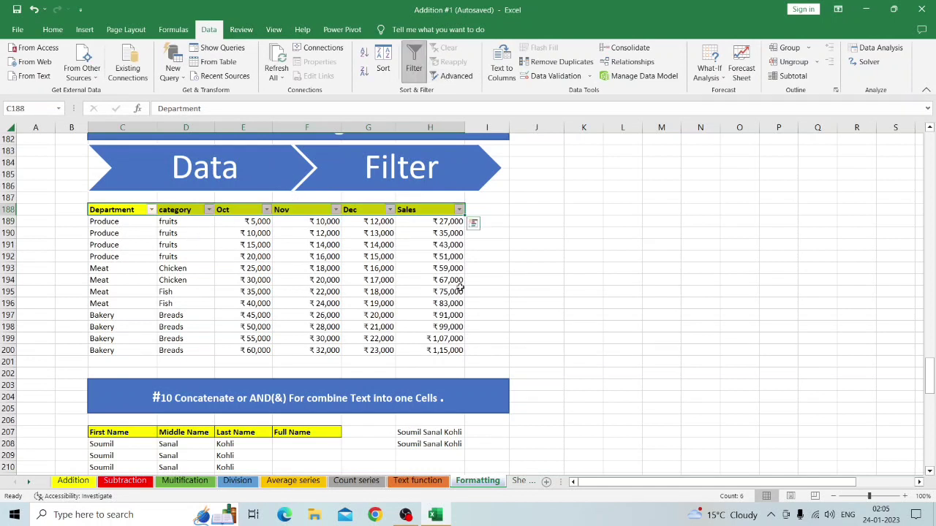
# - Fill the #9 data's header row C188:H188 with a light orange theme shade
pyautogui.click(53, 29)
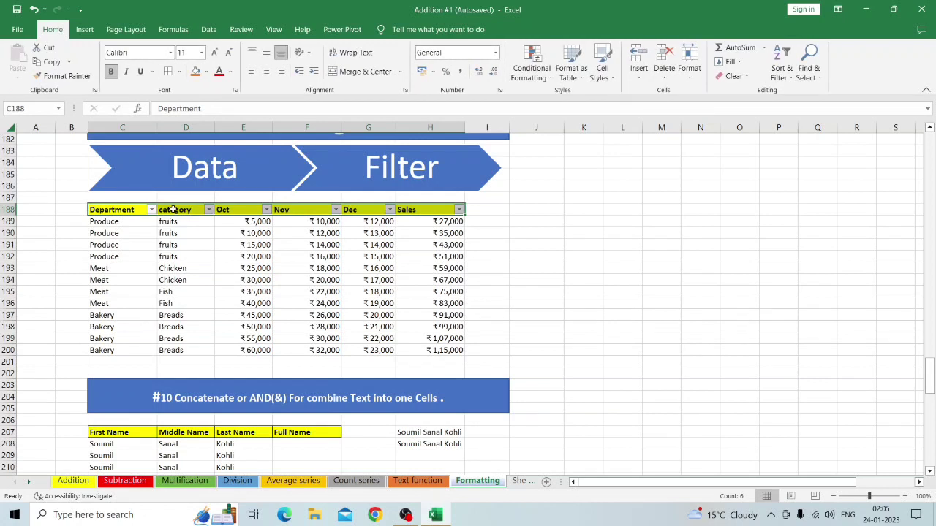
pyautogui.click(207, 73)
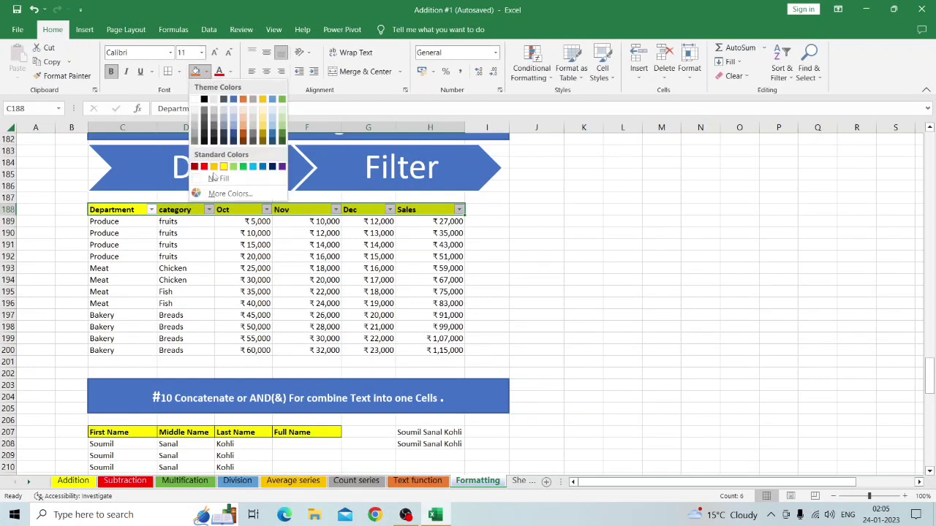
pyautogui.click(245, 126)
pyautogui.click(503, 284)
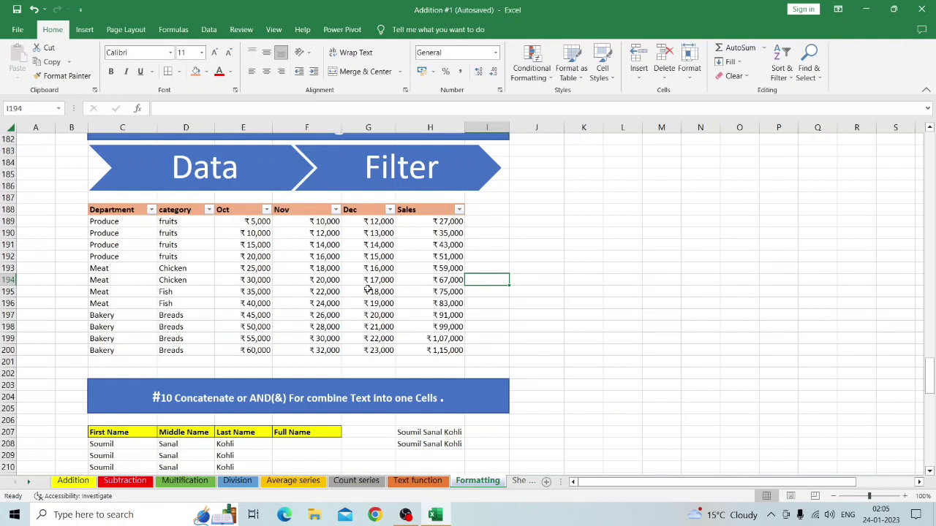
# - Try a red font colour on the Nov header in F188, and undo it
pyautogui.click(291, 212)
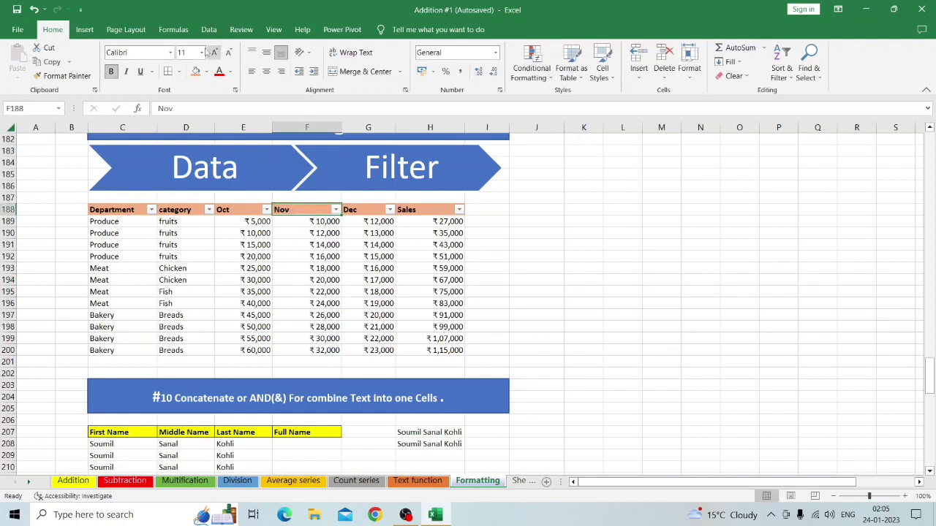
pyautogui.click(608, 279)
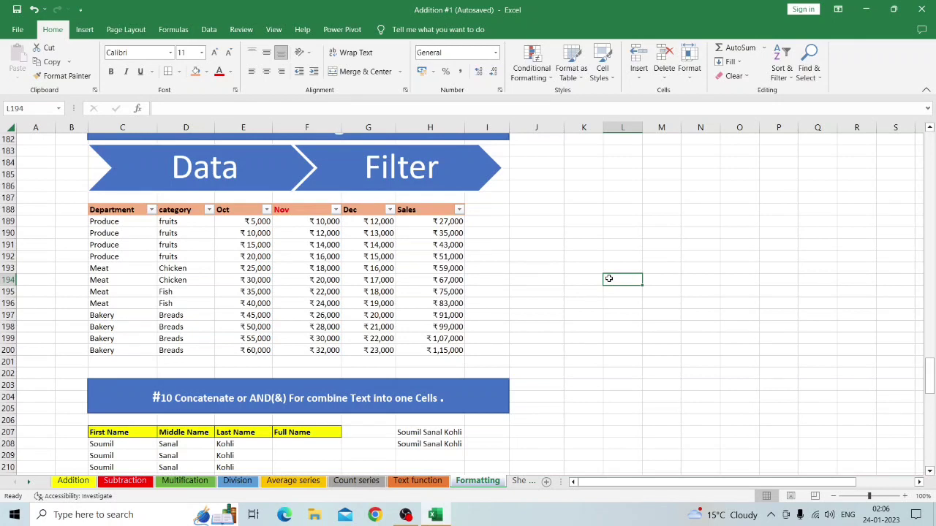
pyautogui.hotkey('ctrl', 'z')
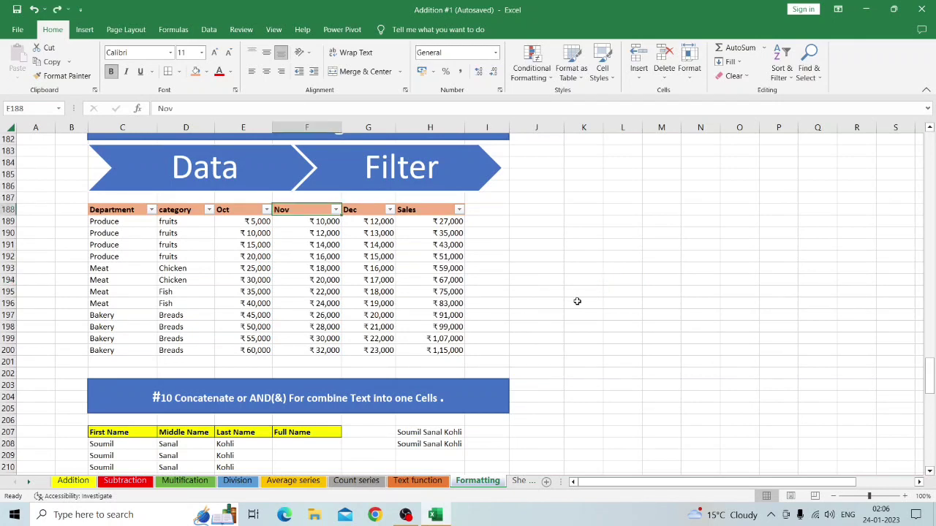
# - Combine the #10 name parts in F208 with =CONCATENATE(C208," ",D208," ",E208) and fill the formula down to F218
pyautogui.scroll(-5, 576, 302)
pyautogui.scroll(-1, 576, 302)
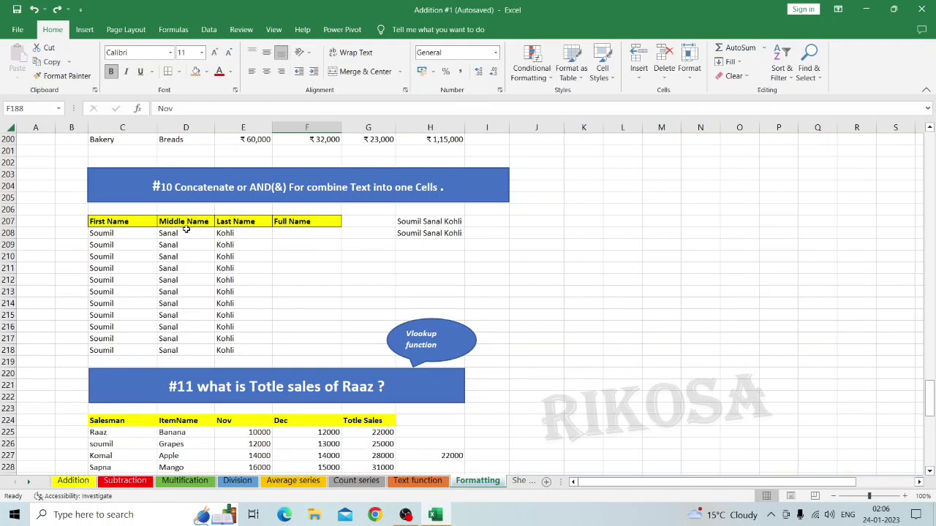
pyautogui.click(303, 232)
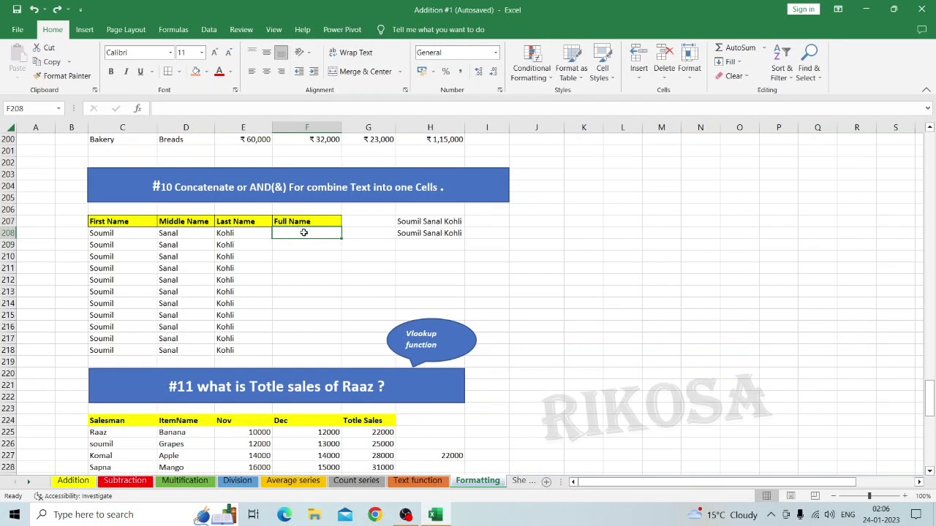
pyautogui.write('=')
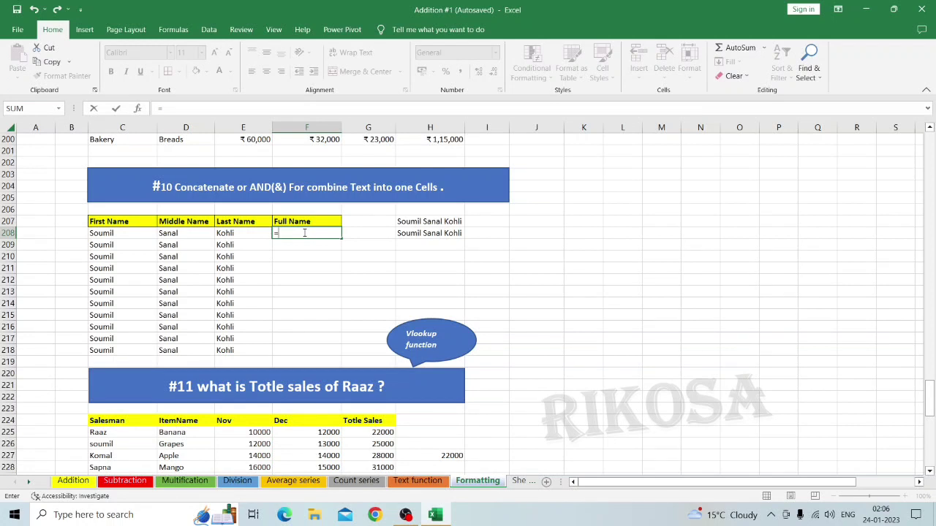
pyautogui.write('CO')
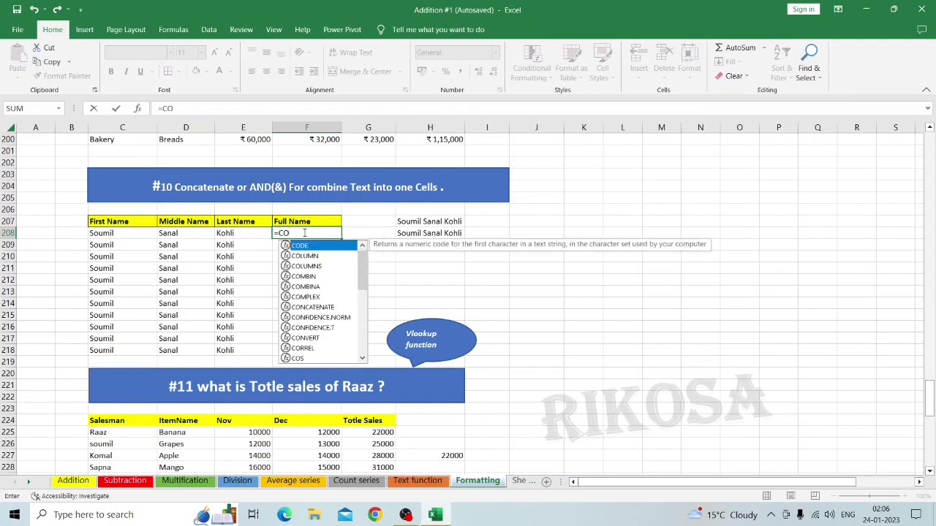
pyautogui.write('N')
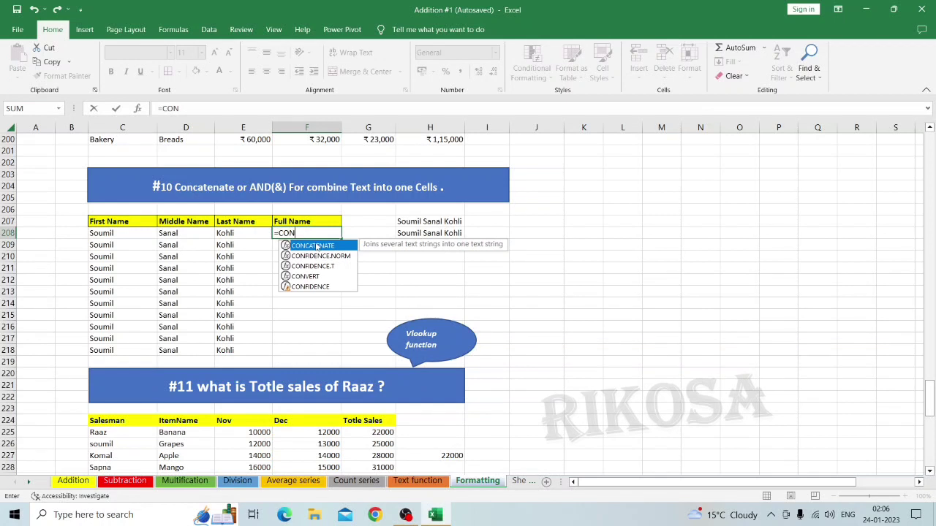
pyautogui.doubleClick(315, 246)
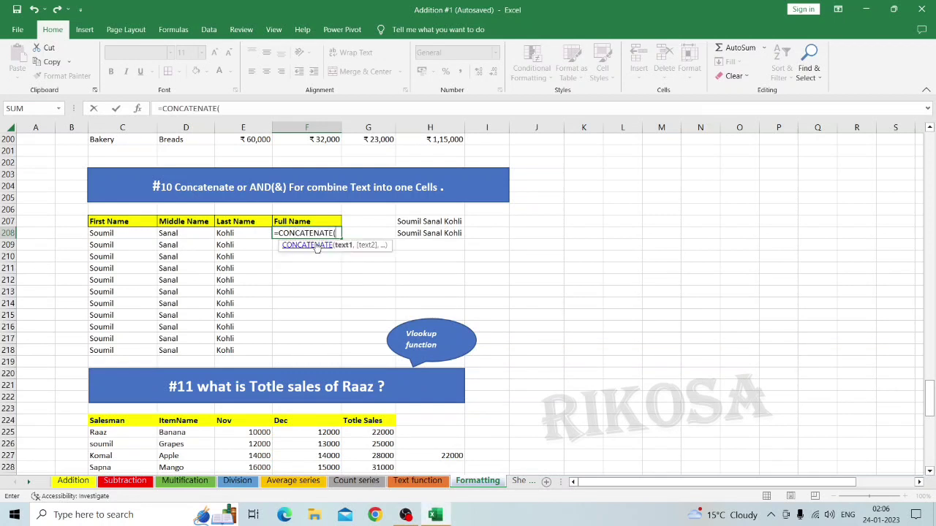
pyautogui.click(110, 233)
pyautogui.write(',')
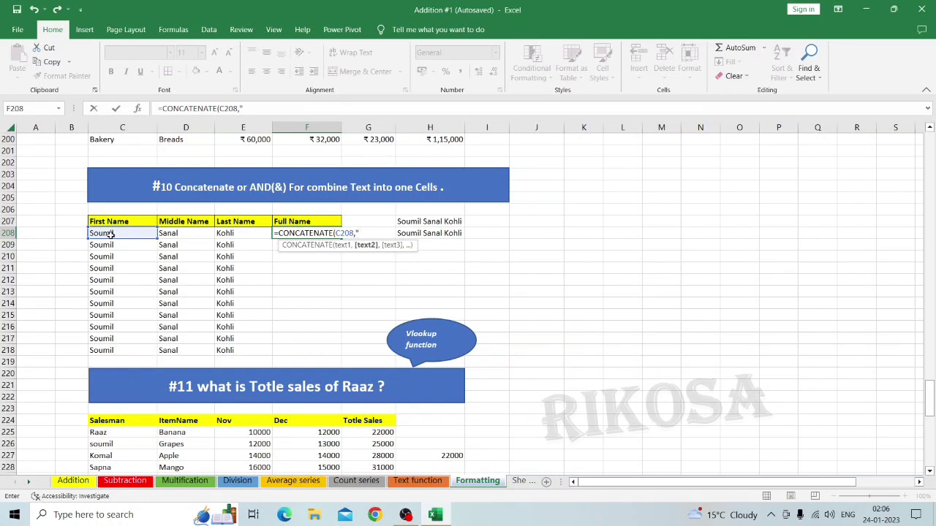
pyautogui.write('" ",')
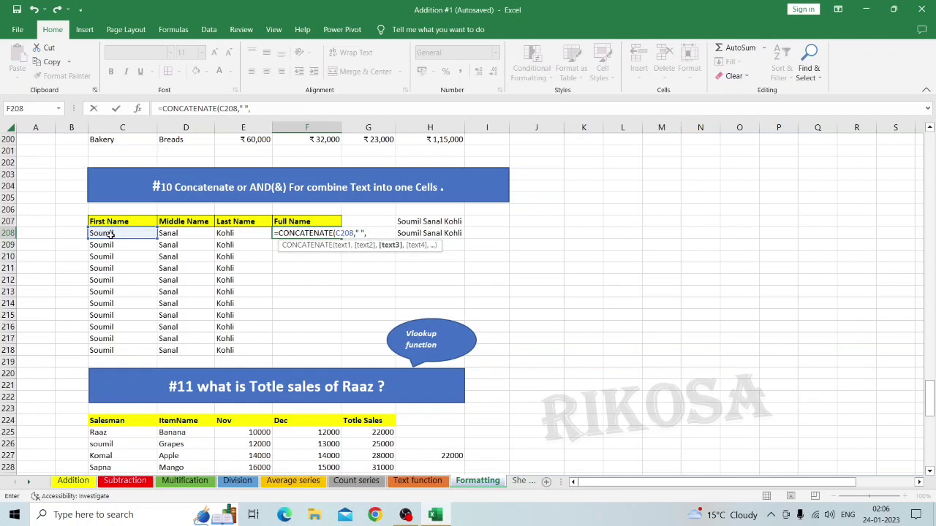
pyautogui.click(163, 232)
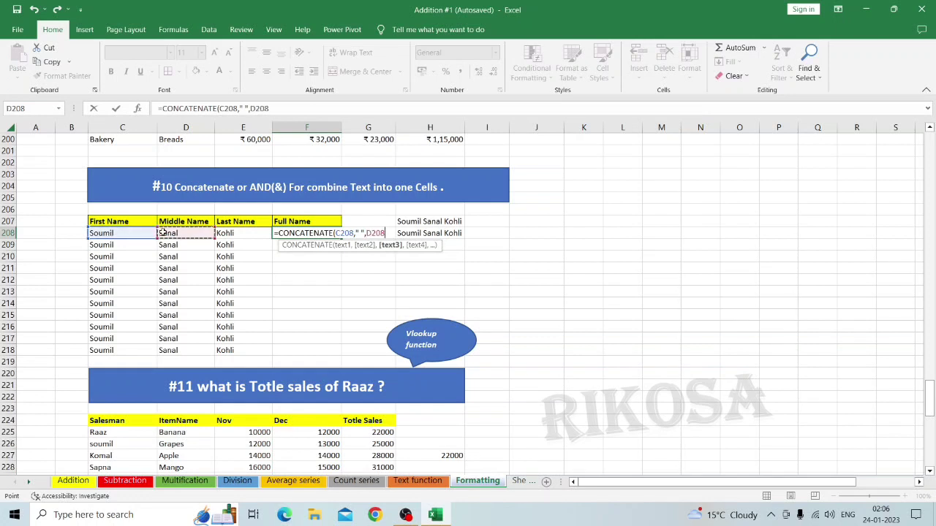
pyautogui.write('",')
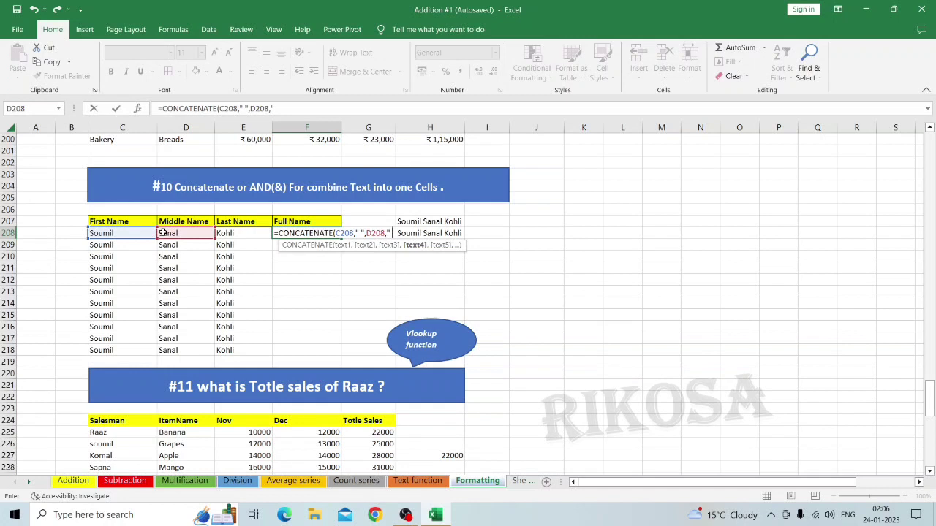
pyautogui.write(' ",')
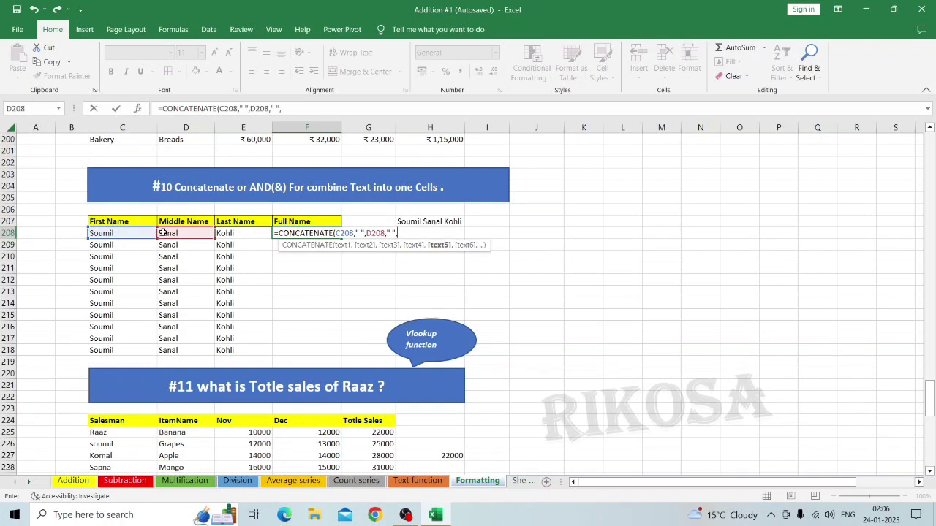
pyautogui.click(225, 231)
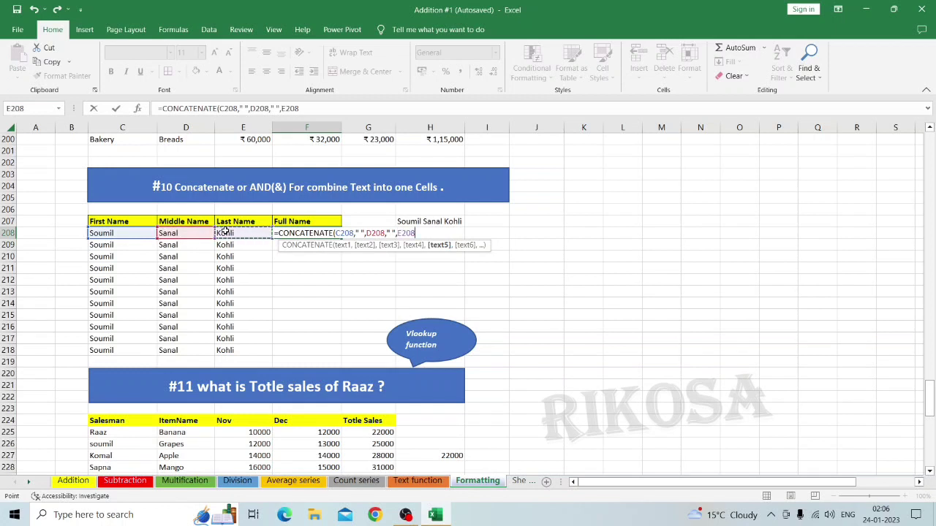
pyautogui.write(')')
pyautogui.press('Return')
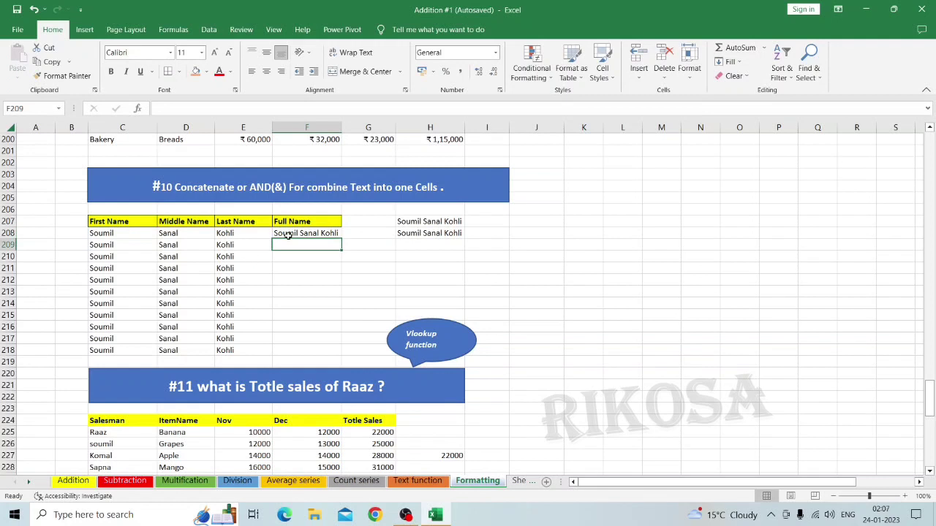
pyautogui.click(296, 232)
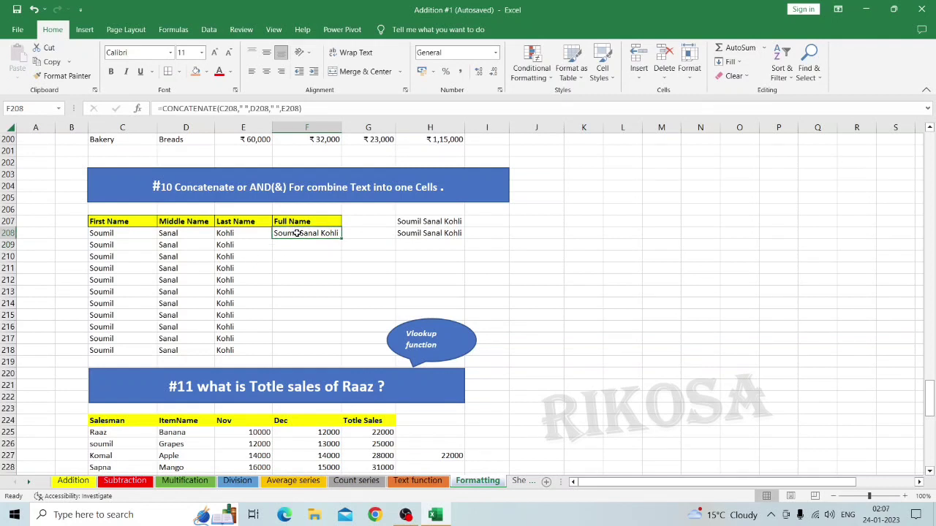
pyautogui.doubleClick(341, 237)
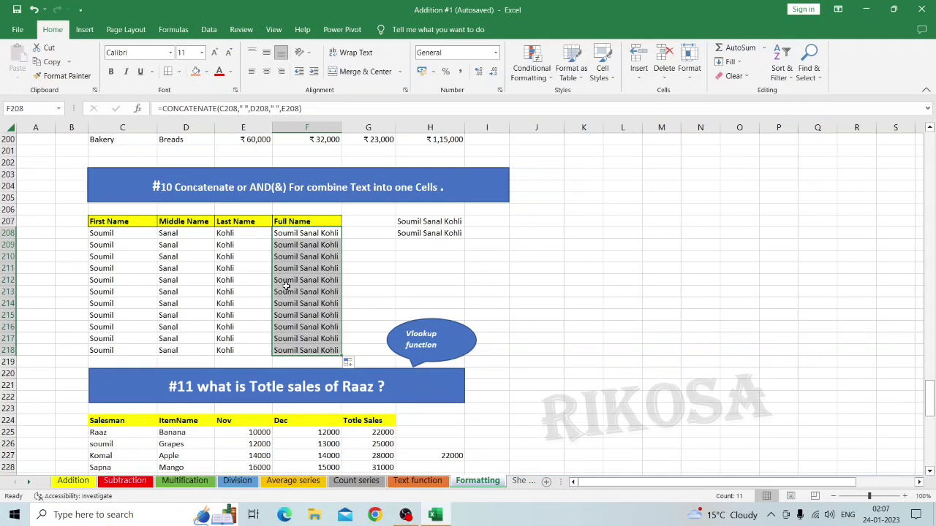
# - Look up the #11 salesman's total sales in G234 with =VLOOKUP(F234,C224:G232,5,0)
pyautogui.scroll(-4, 412, 264)
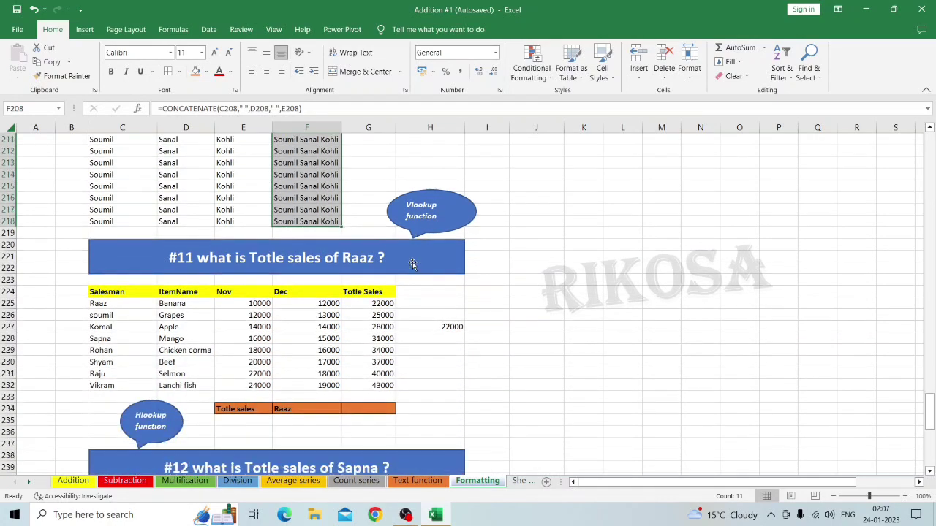
pyautogui.scroll(-2, 413, 264)
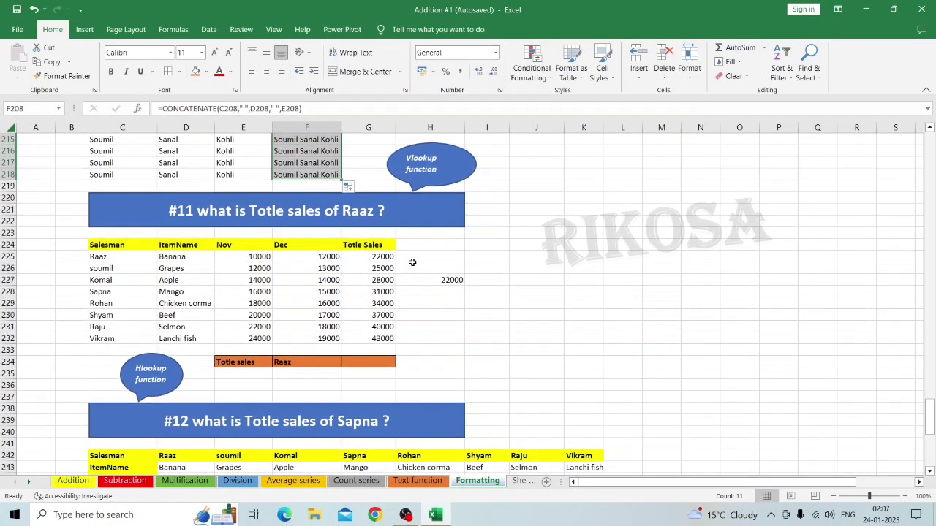
pyautogui.click(366, 362)
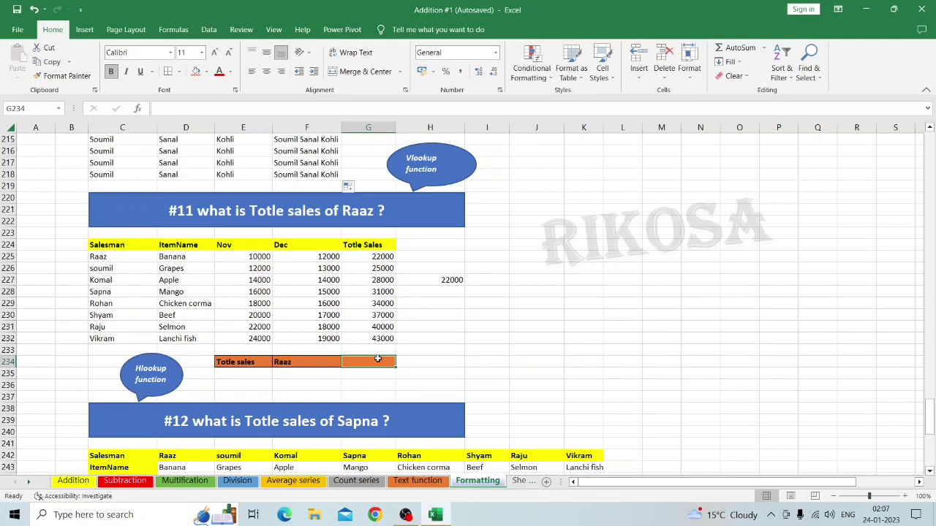
pyautogui.write('=V')
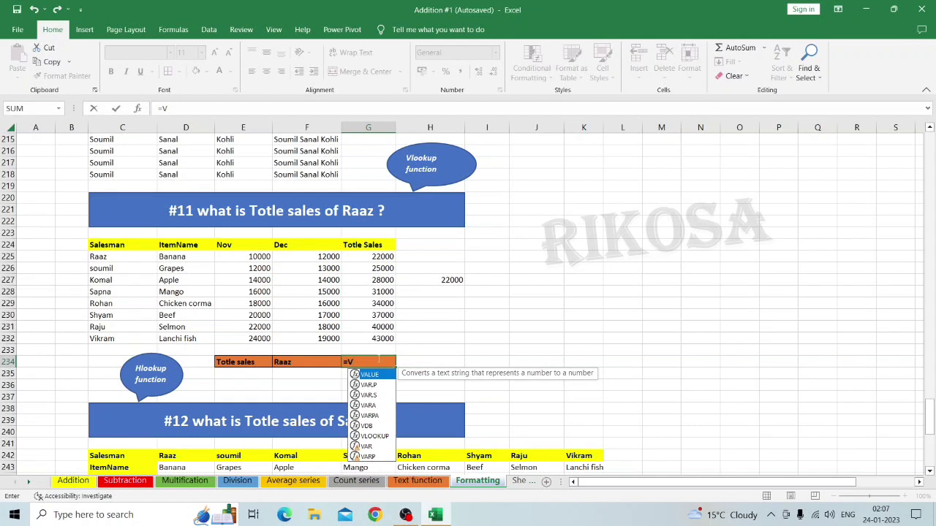
pyautogui.write('LOO')
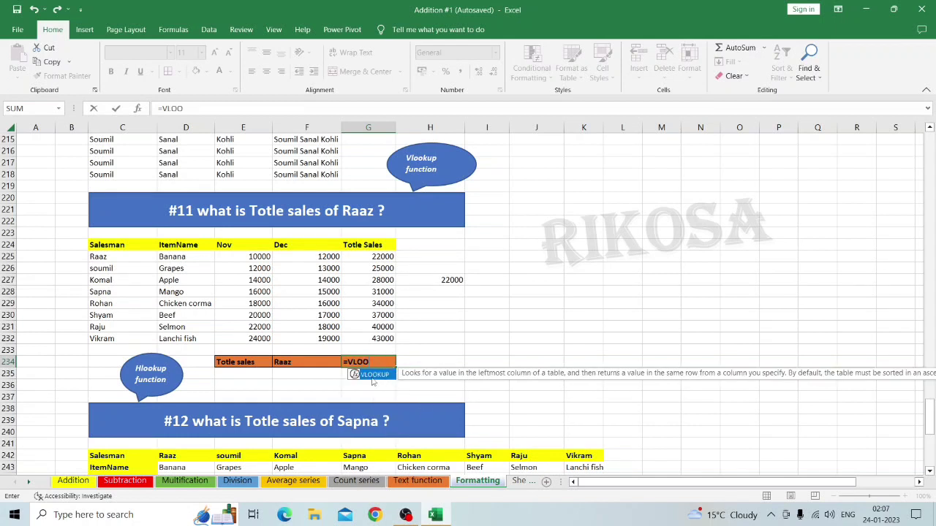
pyautogui.doubleClick(372, 375)
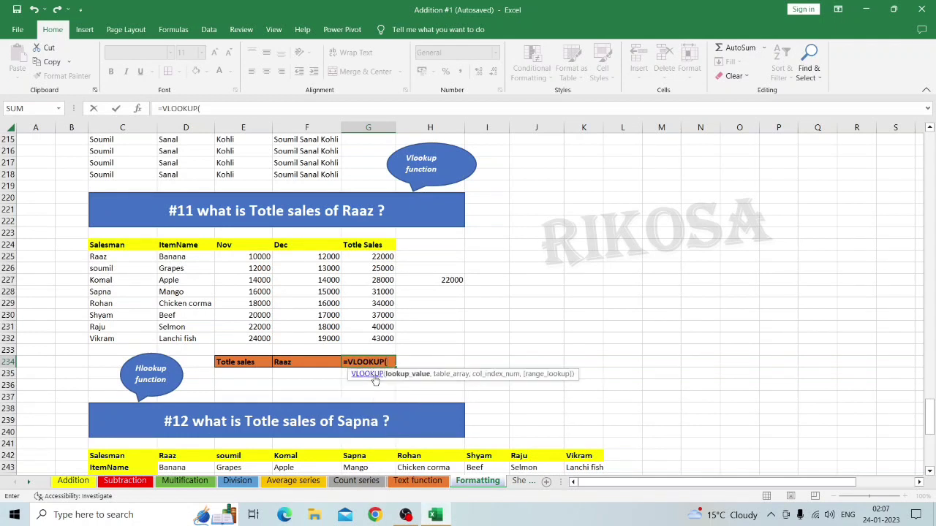
pyautogui.click(290, 362)
pyautogui.write(',')
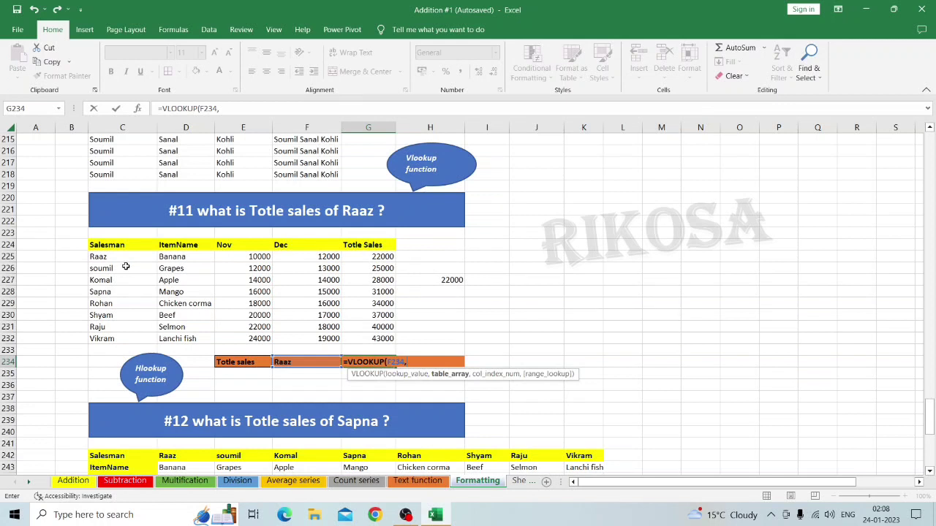
pyautogui.click(108, 246)
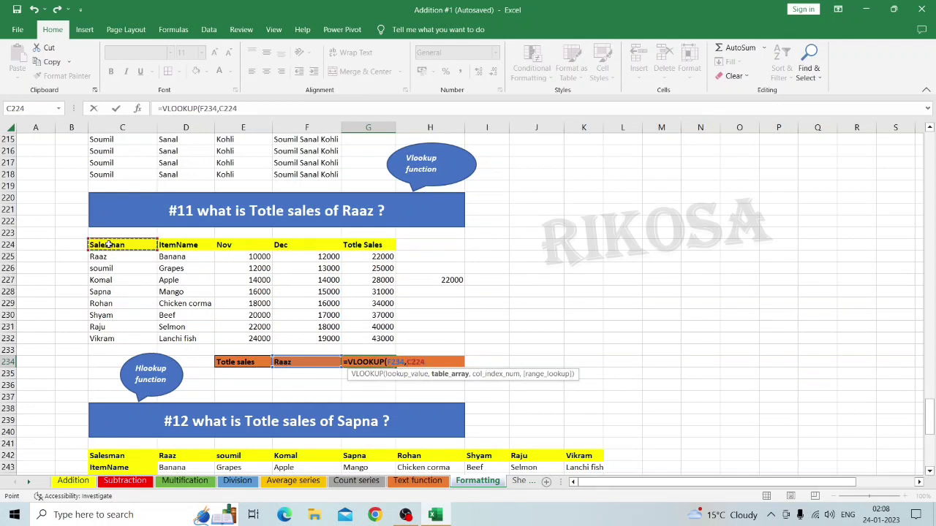
pyautogui.hotkey('ctrl', 'shift', 'Right')
pyautogui.hotkey('ctrl', 'shift', 'Down')
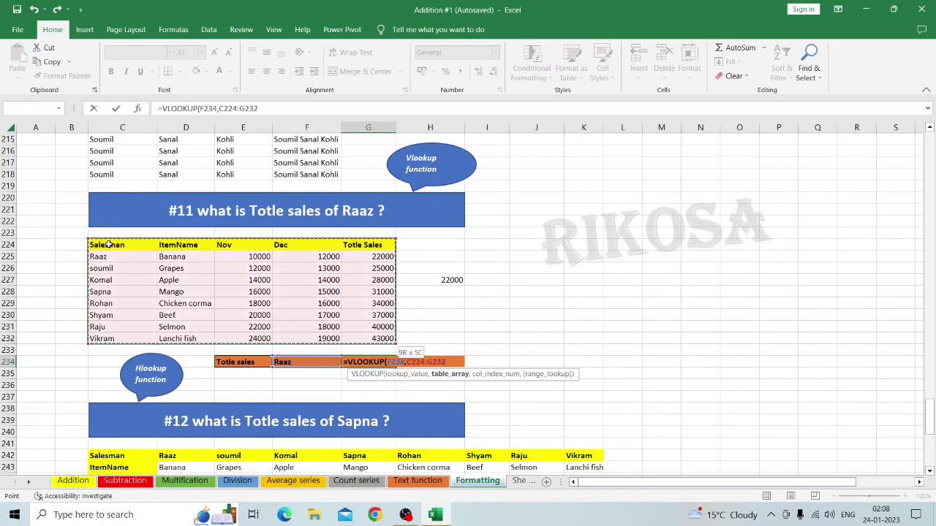
pyautogui.write(',5')
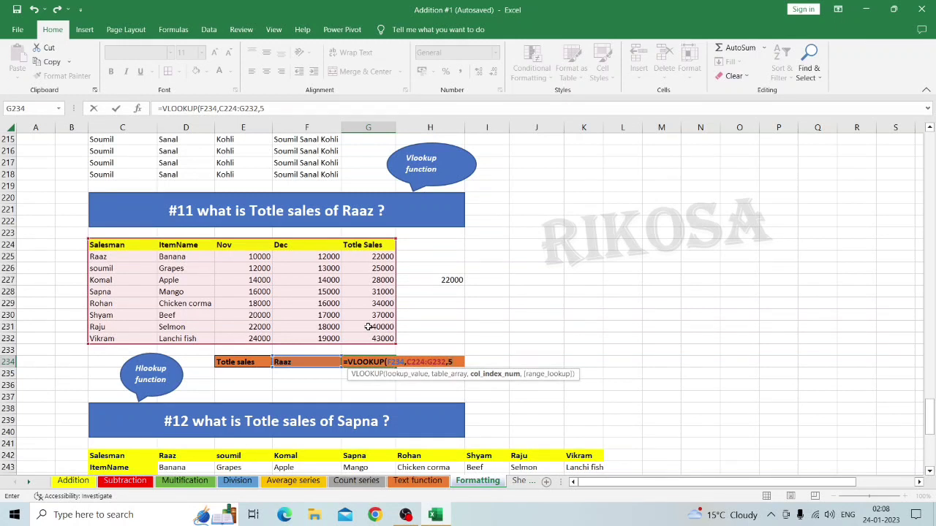
pyautogui.write(',0')
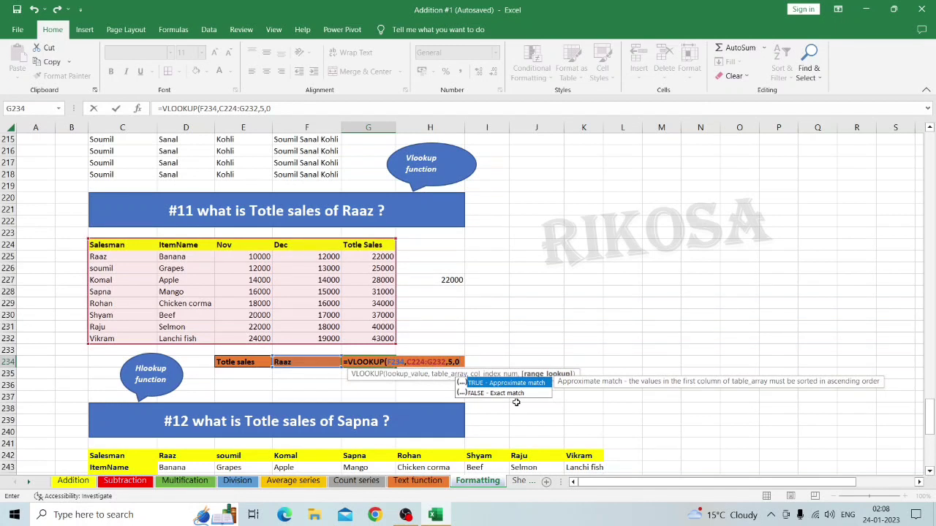
pyautogui.write(')')
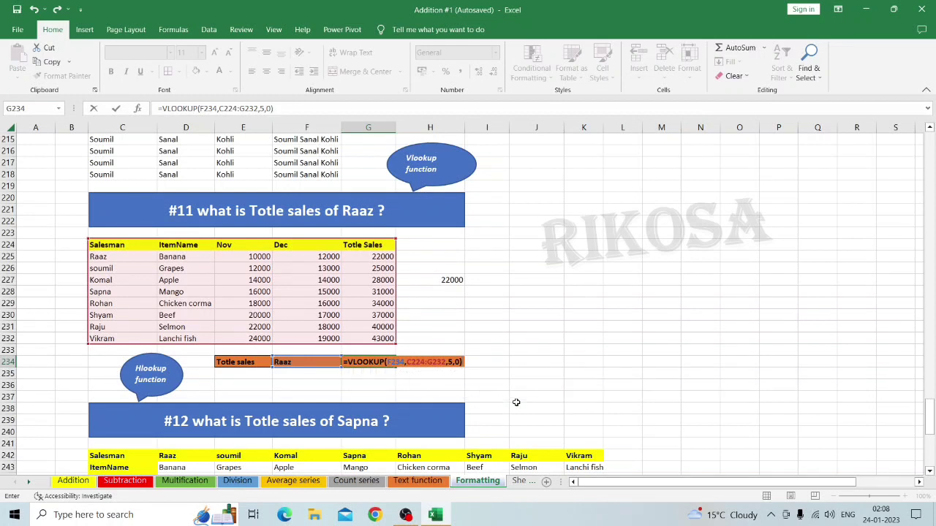
pyautogui.press('Return')
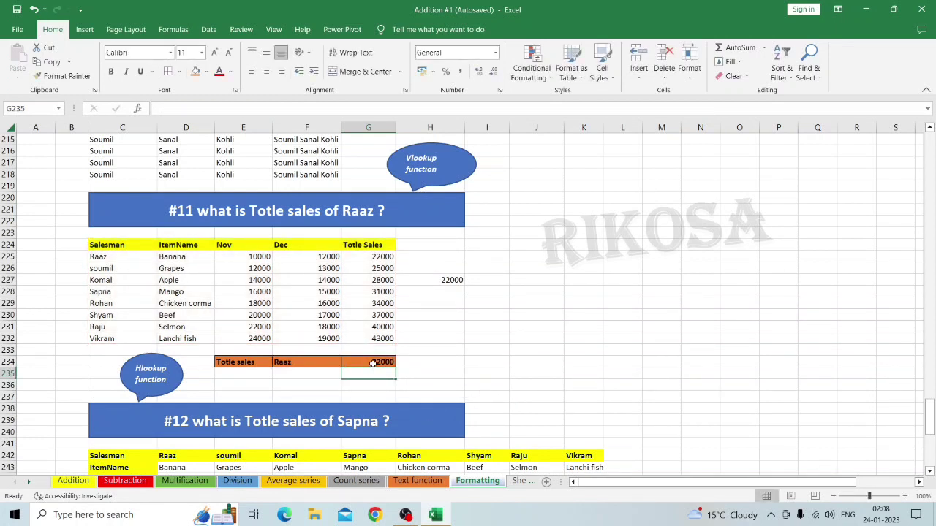
# - Compare the lookup result in G234 with the first salesman's total in G225, and check the name in F234 against the Salesman column
pyautogui.click(372, 363)
pyautogui.click(367, 257)
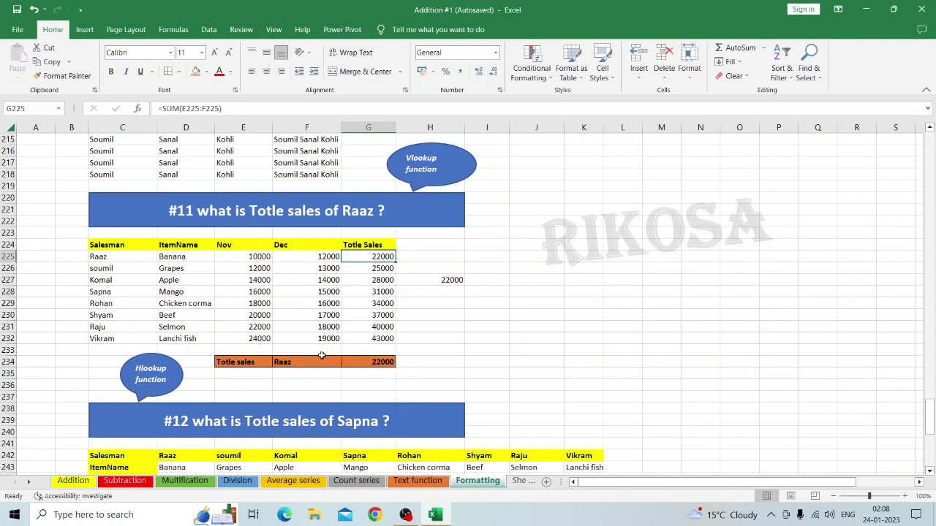
pyautogui.click(286, 371)
pyautogui.click(299, 364)
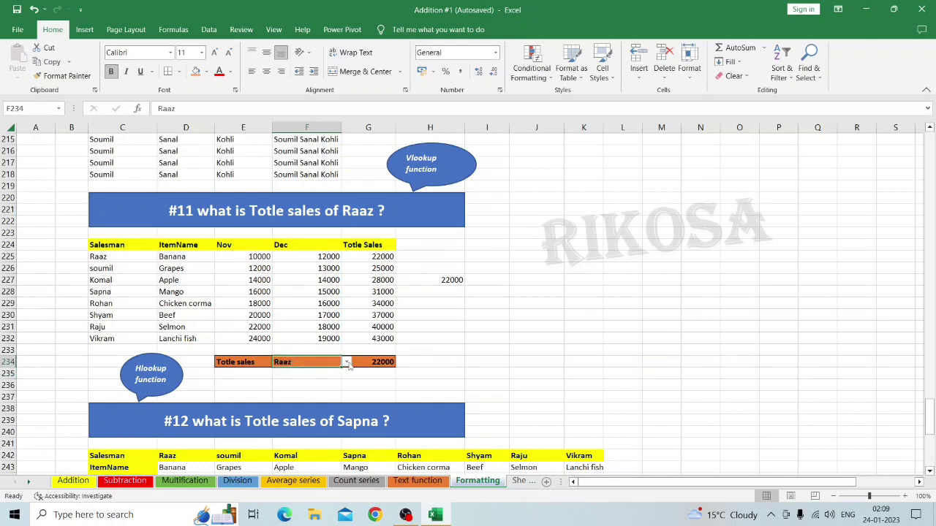
pyautogui.click(129, 267)
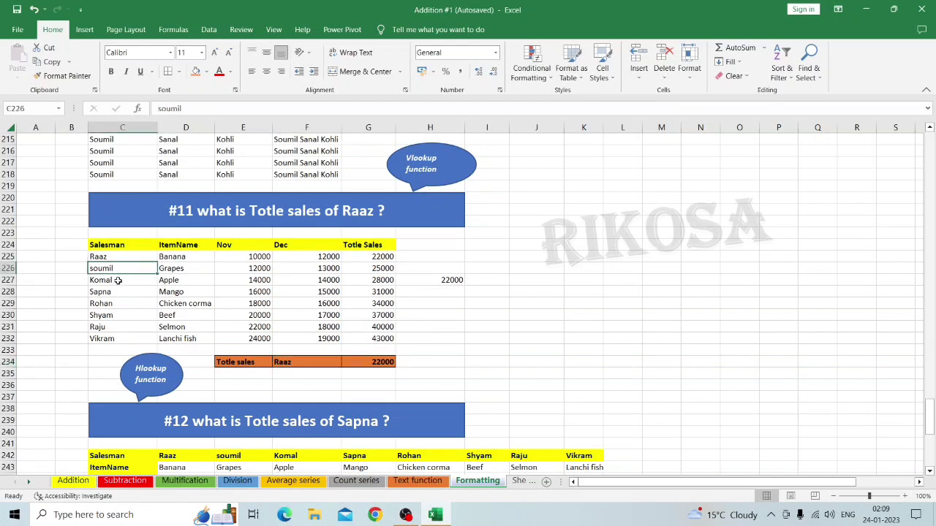
pyautogui.click(118, 280)
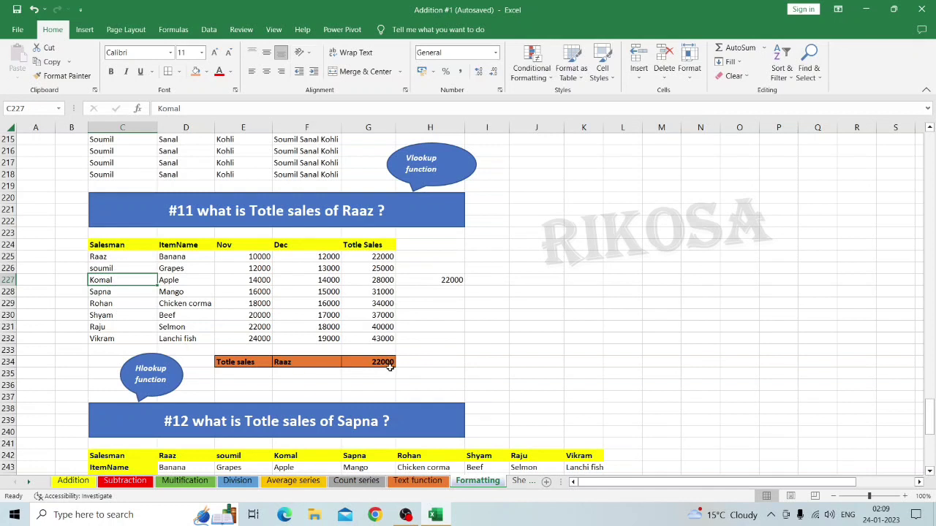
# - Switch the lookup name in F234 to the second salesman, the one listed in C226
pyautogui.click(316, 361)
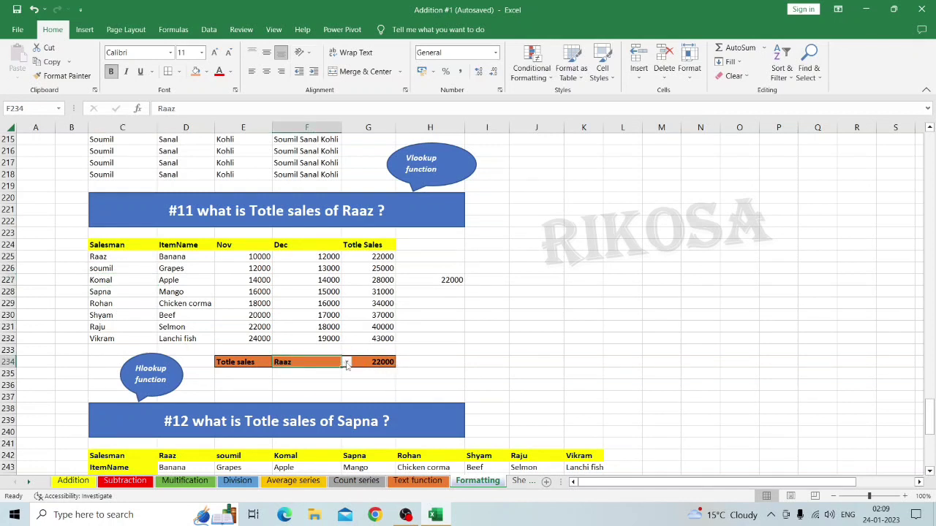
pyautogui.click(346, 362)
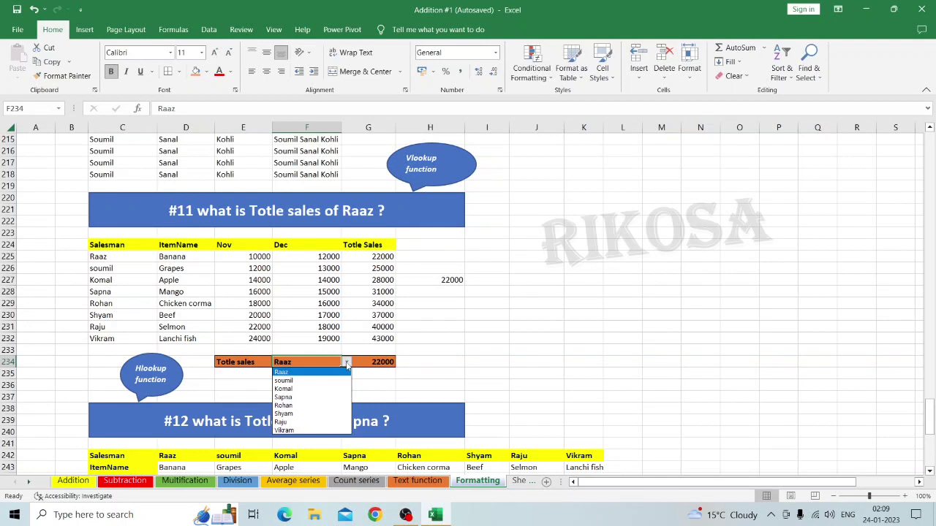
pyautogui.click(289, 381)
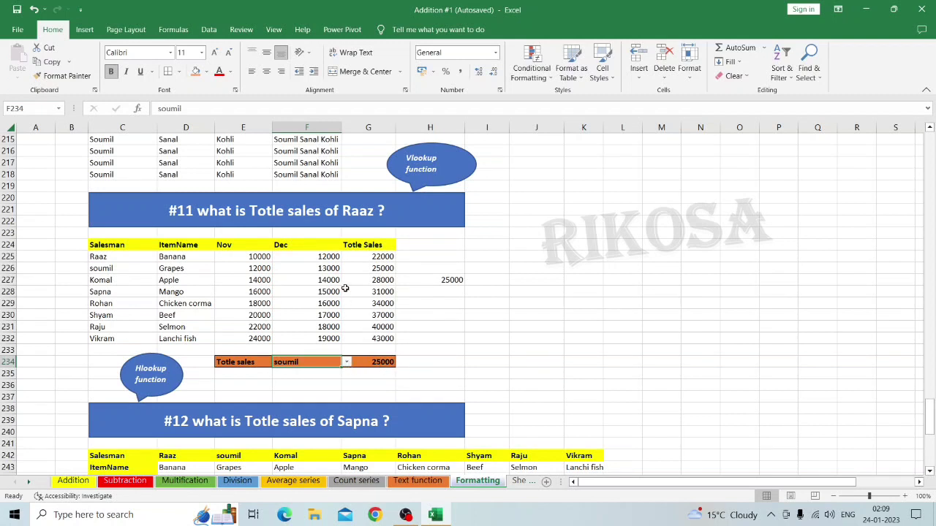
# - Check the second salesman's total in G226 and select row 226 of the #11 table
pyautogui.click(372, 269)
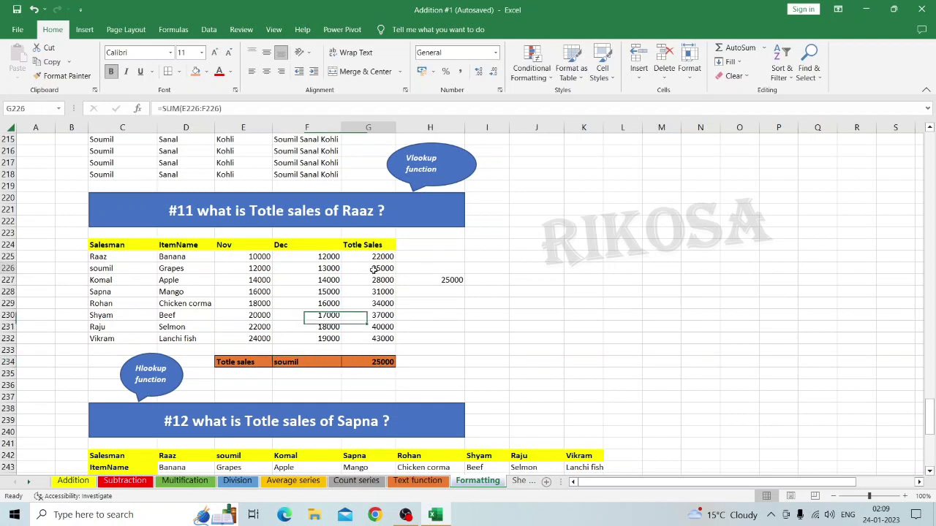
pyautogui.click(6, 269)
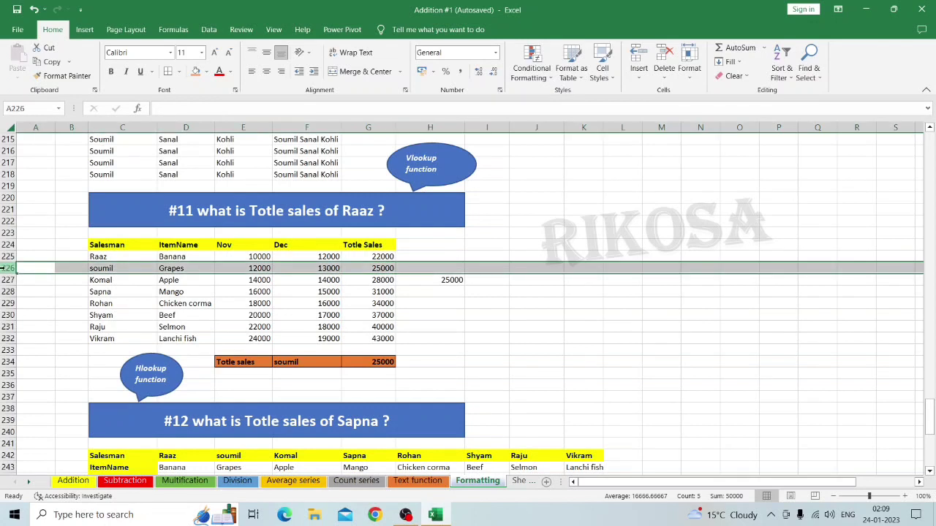
# - Switch the lookup name in F234 to the last salesman, listed in C232, and return it to the first one, listed in C225
pyautogui.click(317, 361)
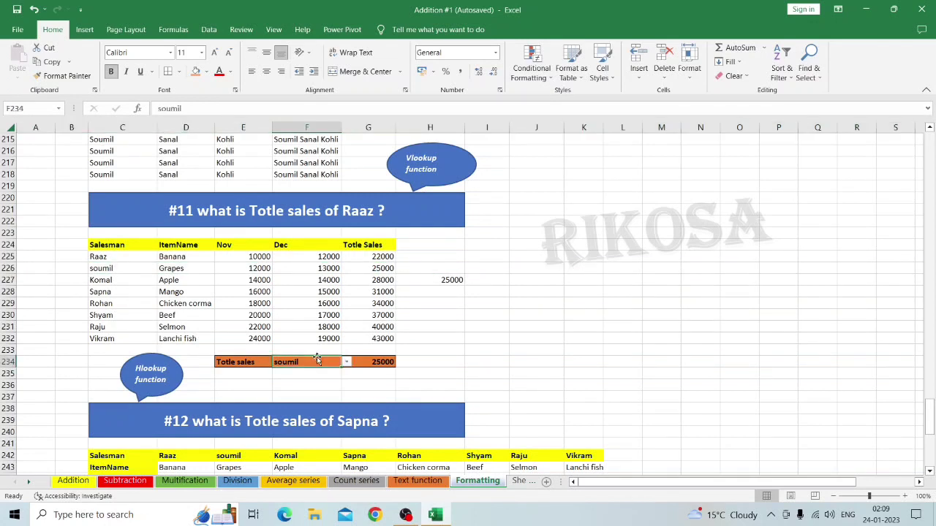
pyautogui.click(347, 362)
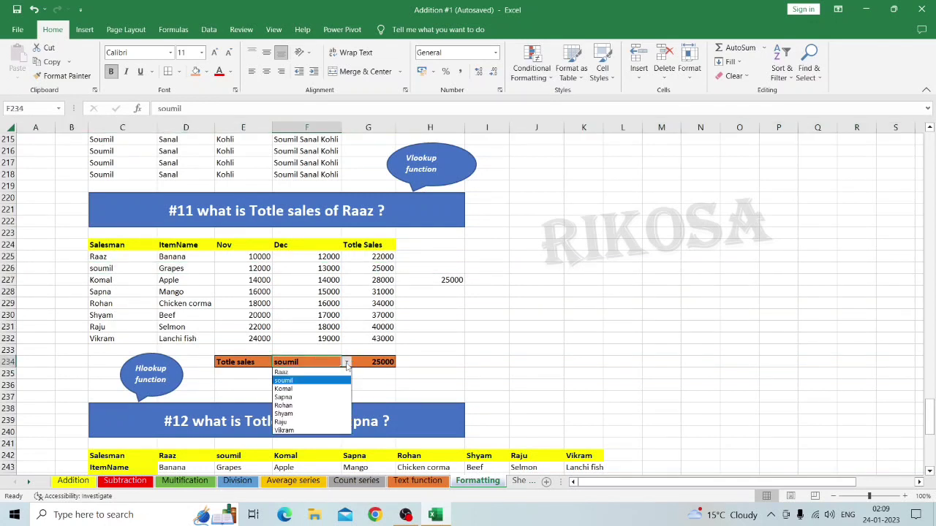
pyautogui.click(282, 431)
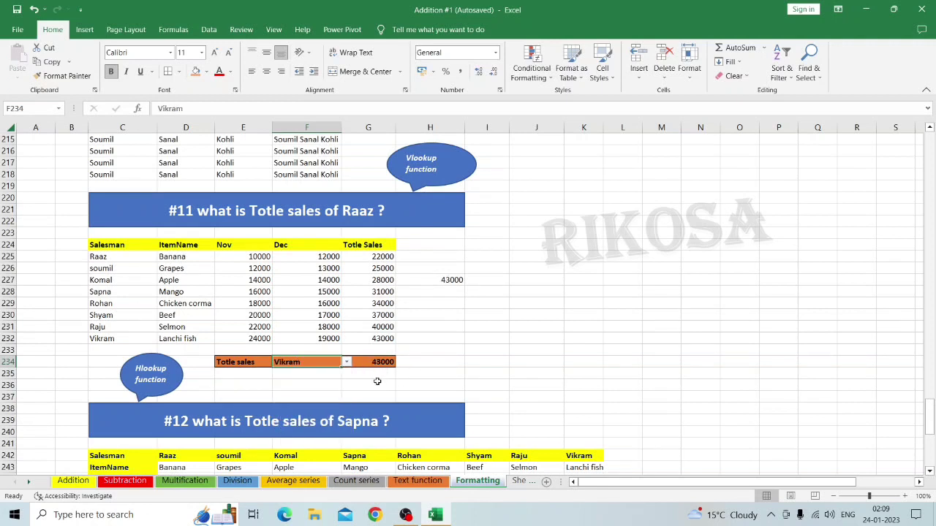
pyautogui.click(346, 362)
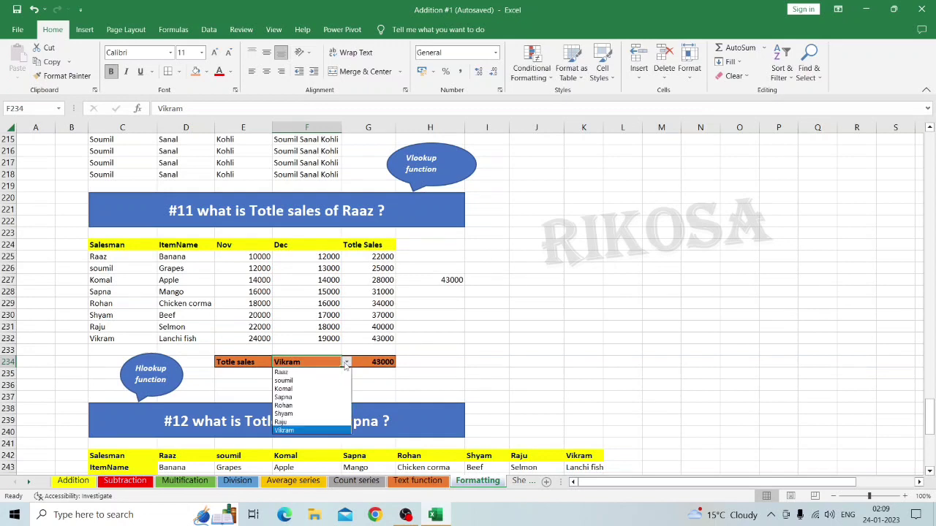
pyautogui.click(301, 372)
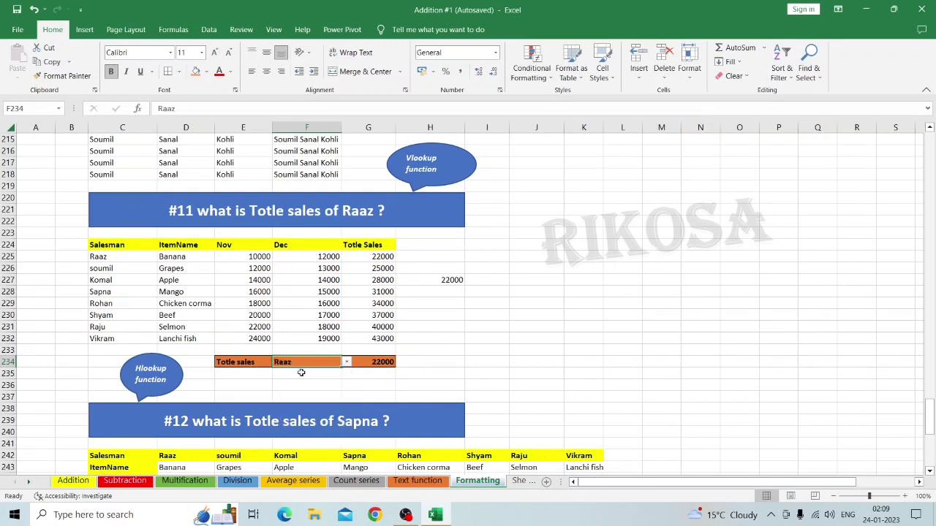
# - Compare the column layout of the #11 table, columns C to F, with the row layout of the #12 table, rows 242 to 244
pyautogui.scroll(-5, 301, 373)
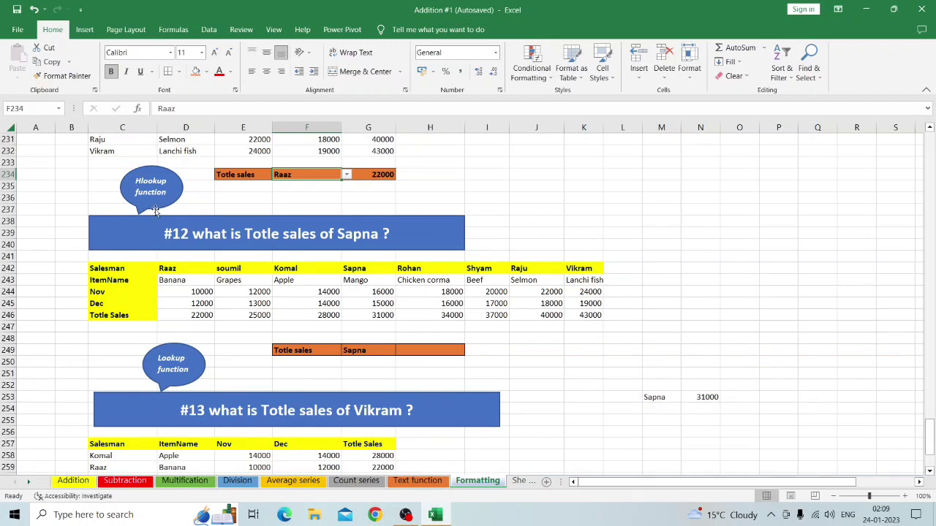
pyautogui.scroll(4, 341, 224)
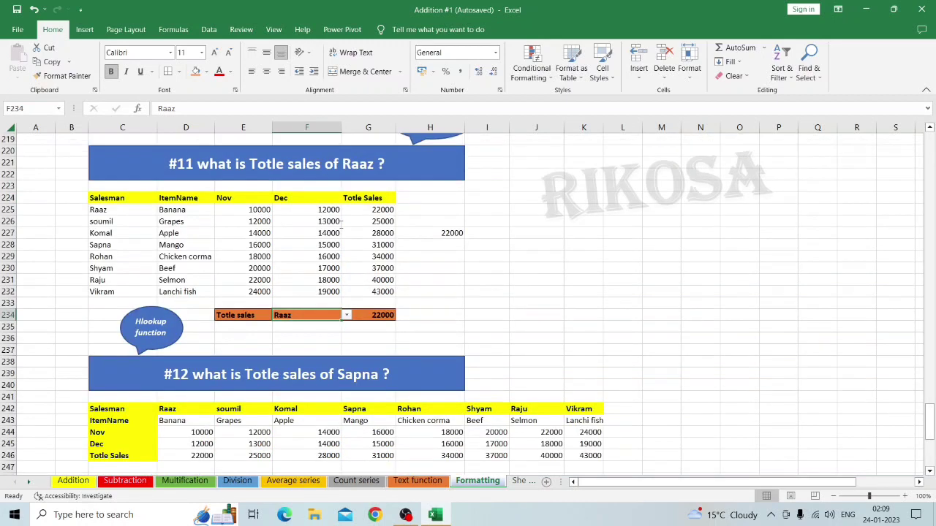
pyautogui.click(130, 128)
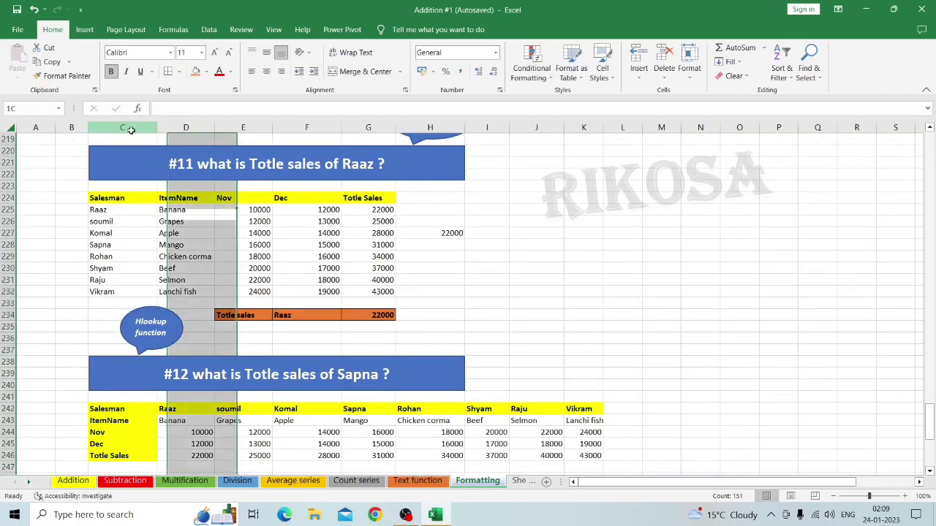
pyautogui.click(231, 128)
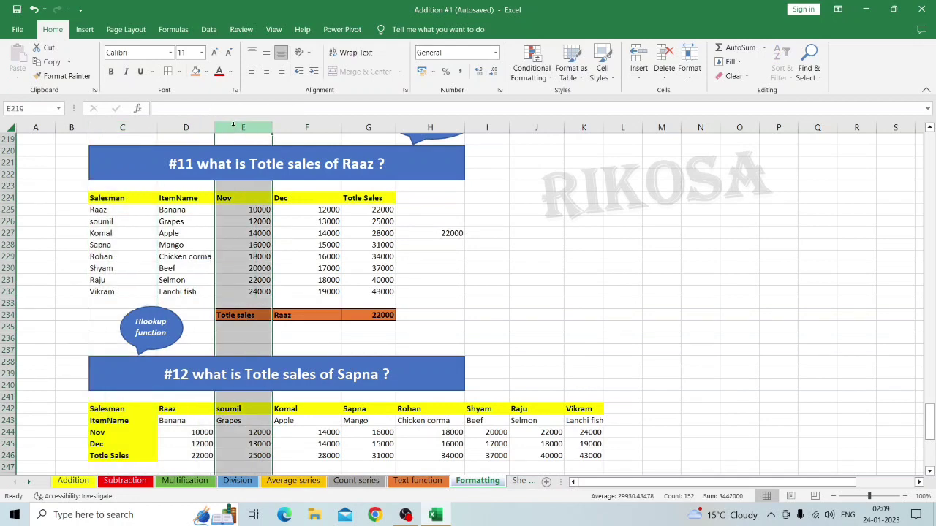
pyautogui.click(198, 127)
pyautogui.click(245, 127)
pyautogui.click(294, 127)
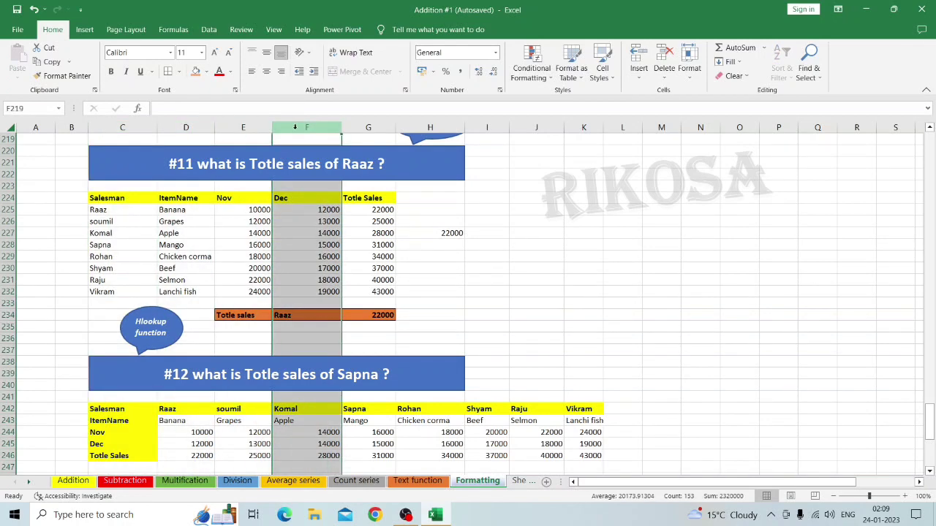
pyautogui.scroll(-5, 182, 220)
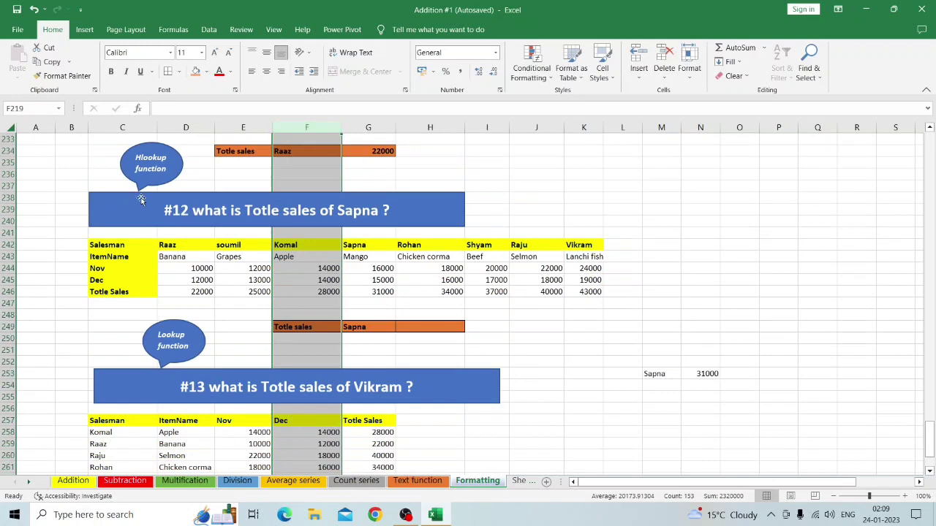
pyautogui.click(9, 245)
pyautogui.click(7, 255)
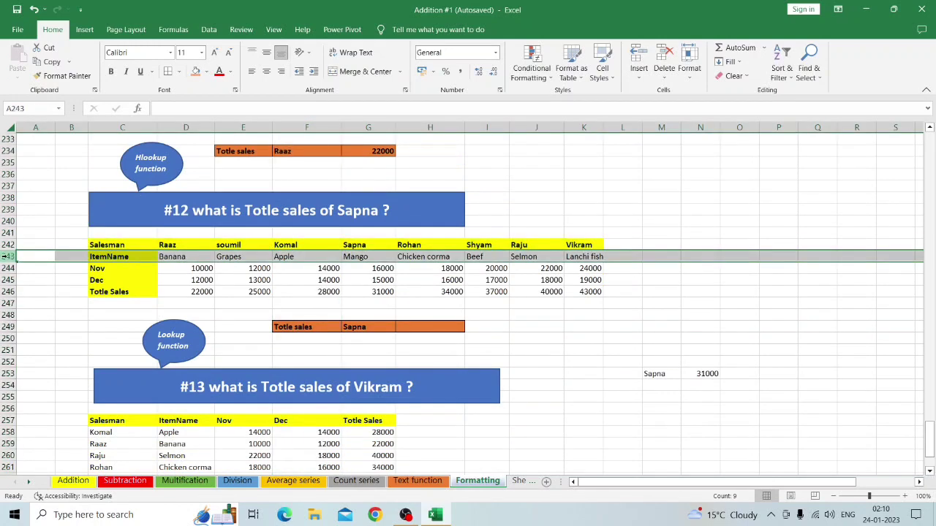
pyautogui.click(8, 268)
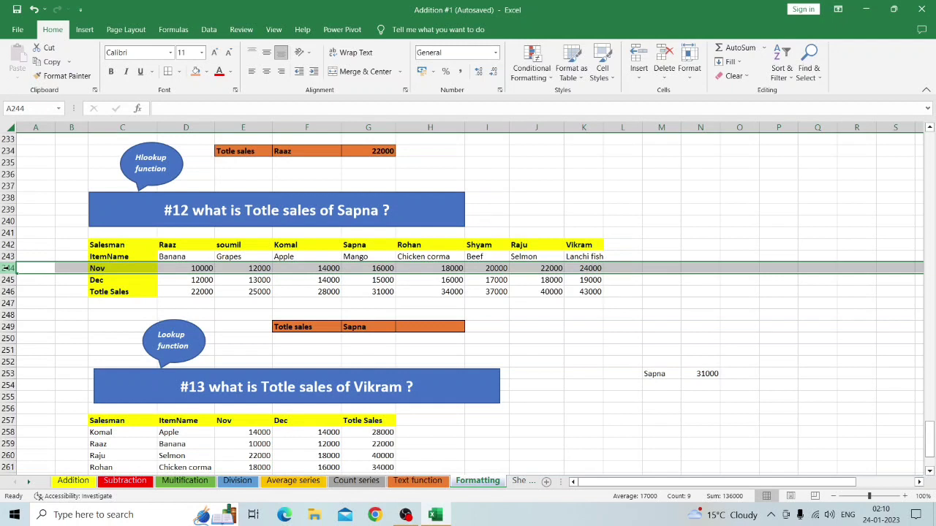
# - Look up the #12 salesman's total sales in H249 with =HLOOKUP(G249,C242:K246,5,0)
pyautogui.click(419, 327)
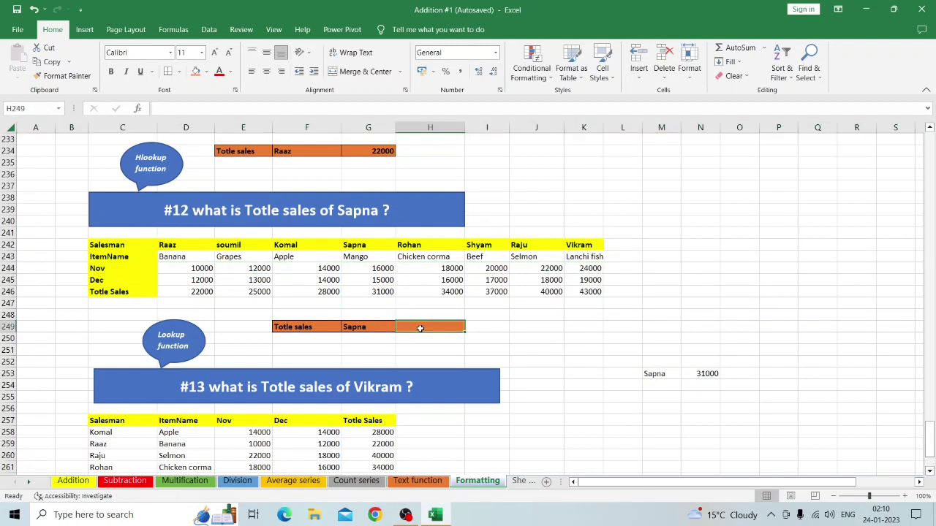
pyautogui.write('=H')
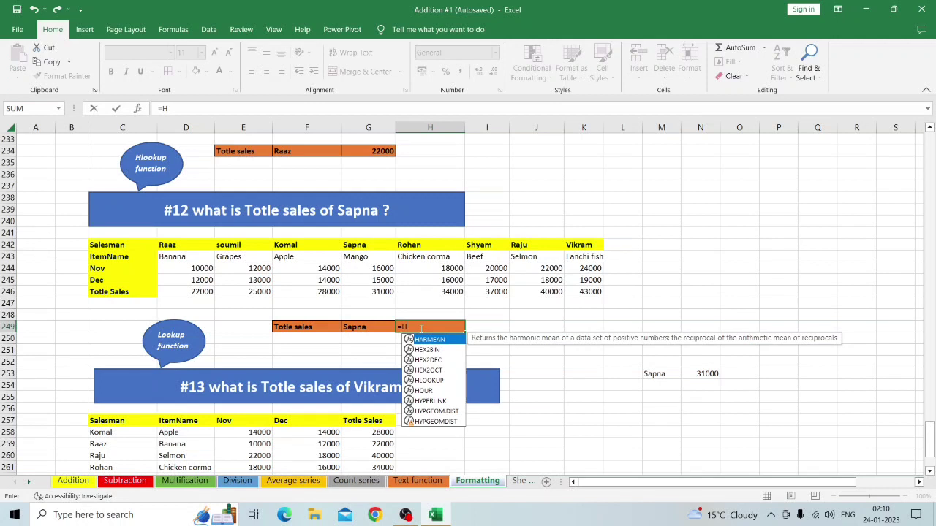
pyautogui.write('LOO')
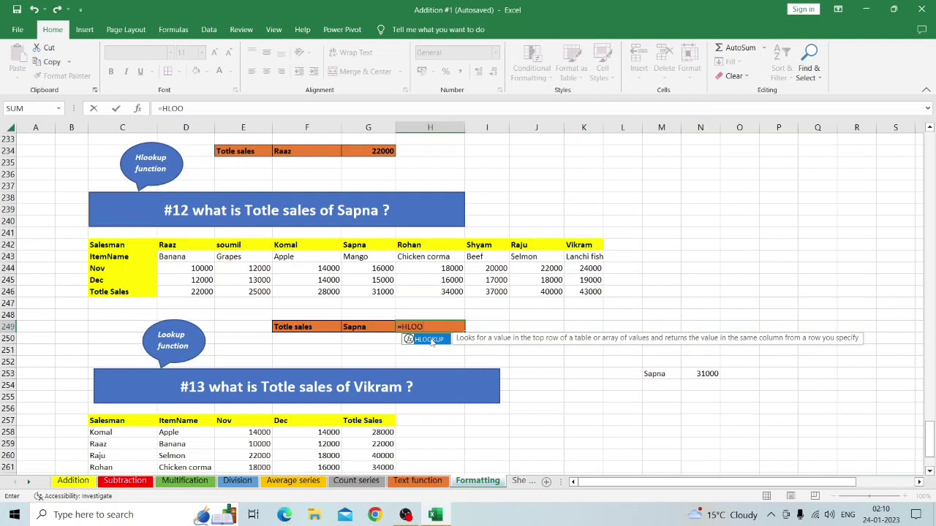
pyautogui.doubleClick(430, 340)
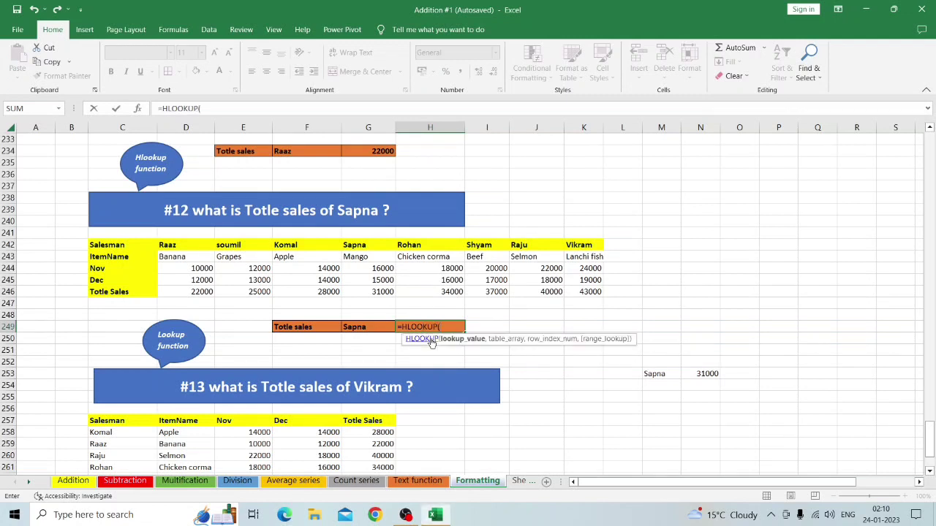
pyautogui.click(356, 329)
pyautogui.write(',')
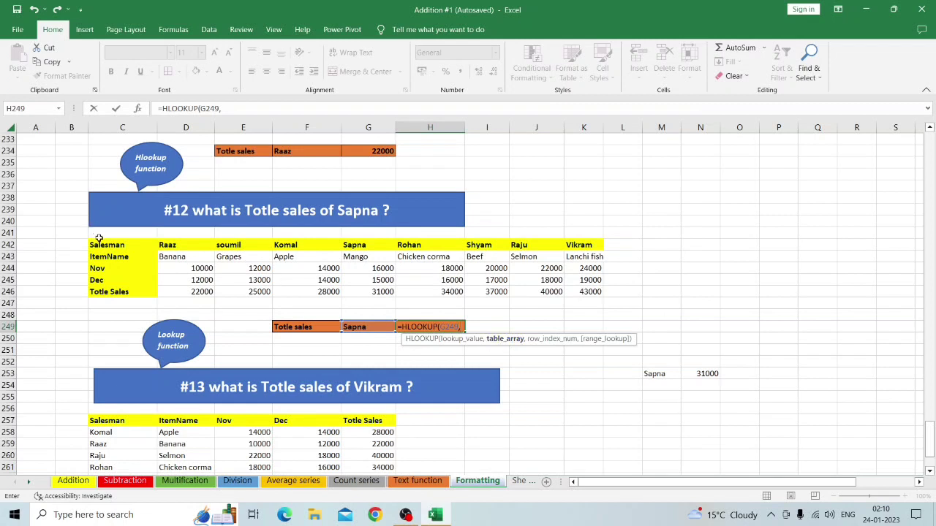
pyautogui.moveTo(101, 244); pyautogui.dragTo(604, 295)
pyautogui.write(',')
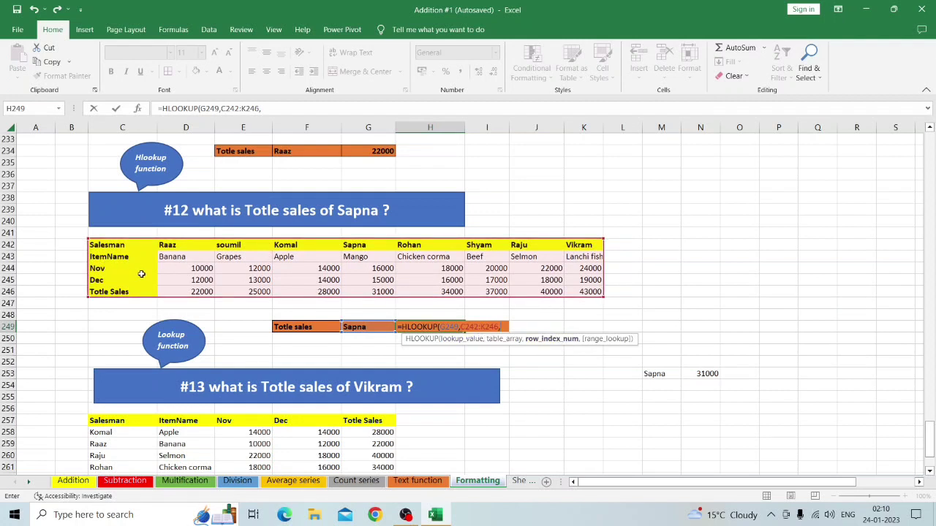
pyautogui.write('5,')
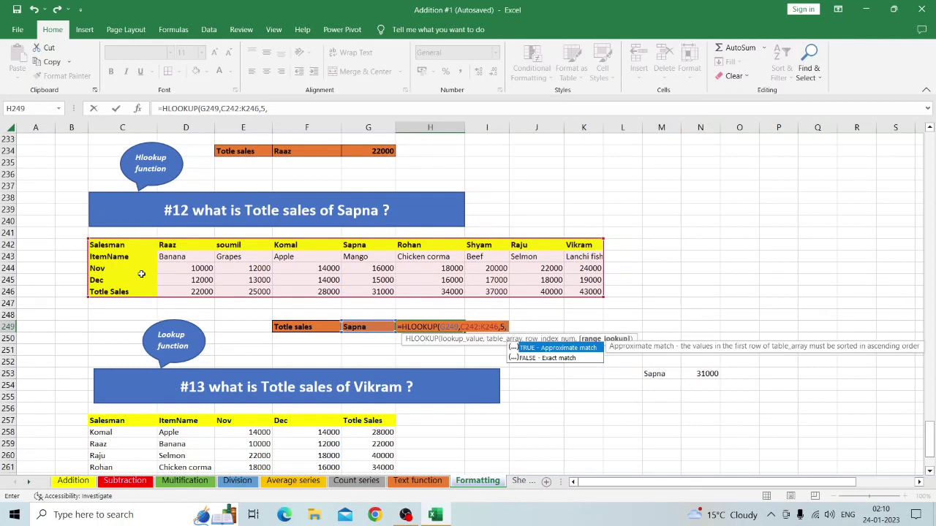
pyautogui.write('0')
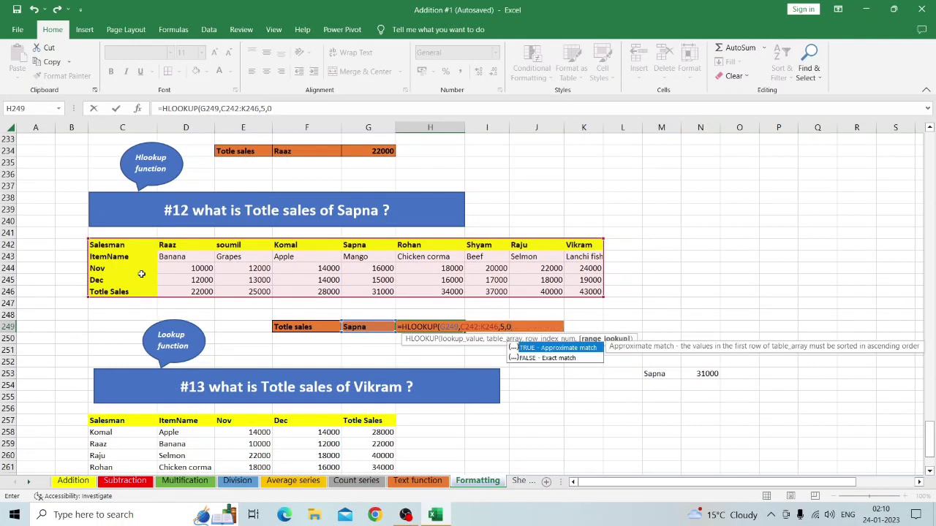
pyautogui.write(')')
pyautogui.press('Return')
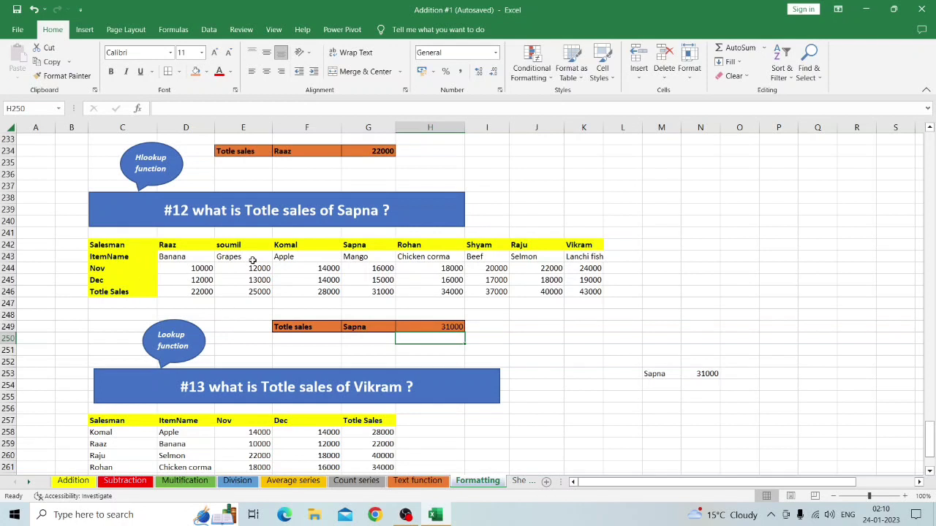
# - Check the HLOOKUP result in H249 against the name in G242 and the total in G246
pyautogui.click(363, 246)
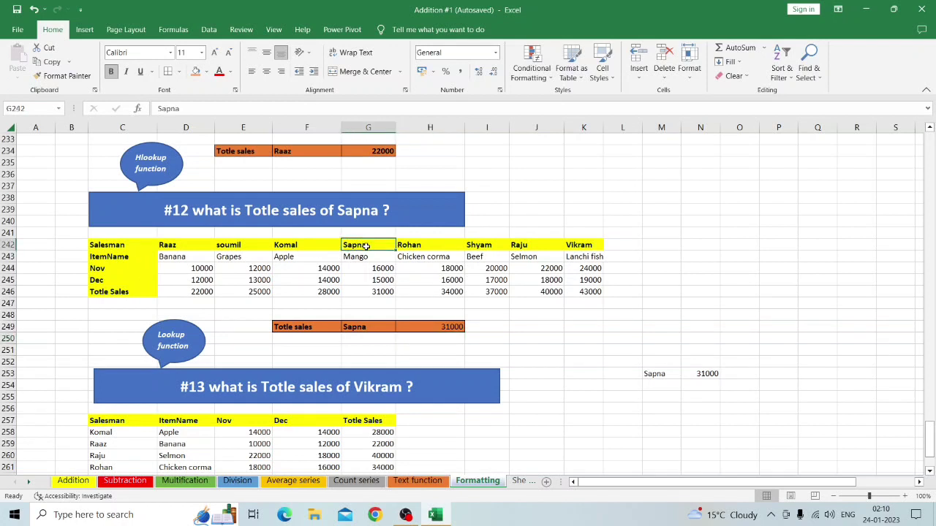
pyautogui.click(379, 291)
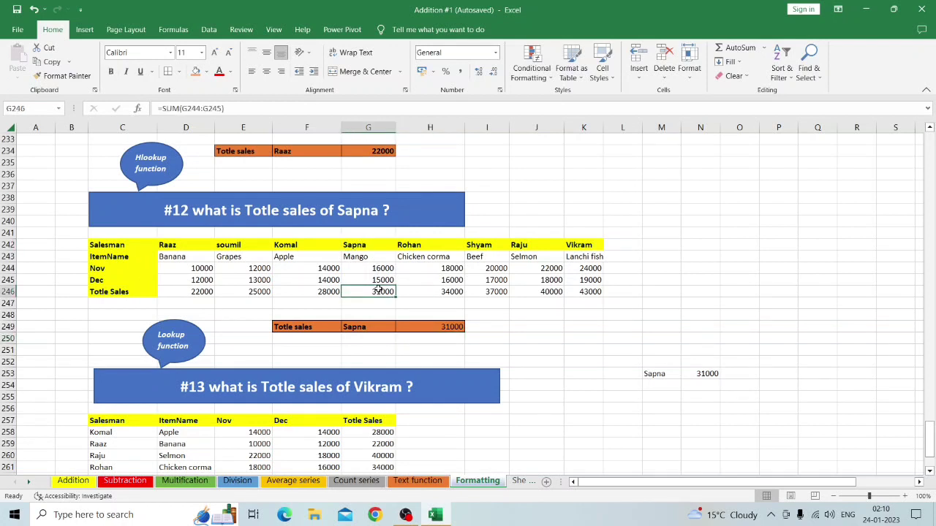
pyautogui.click(431, 324)
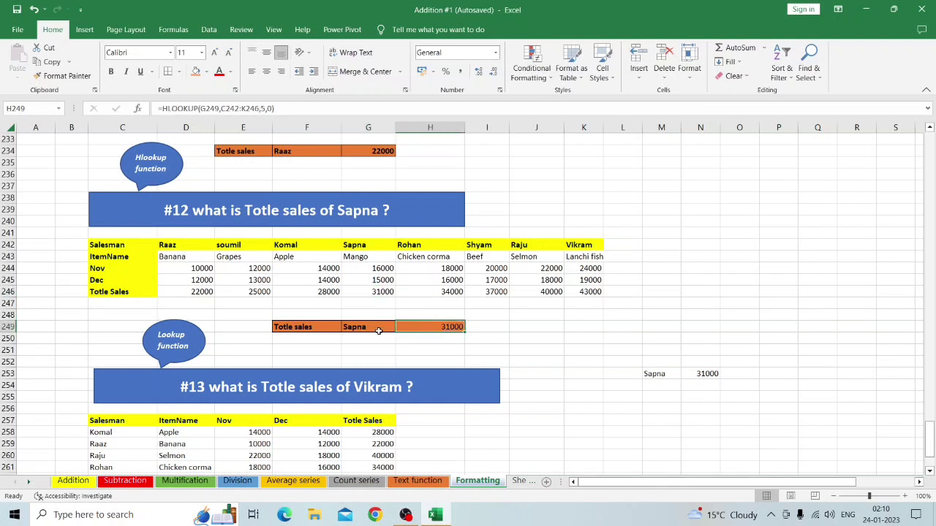
# - Switch the lookup name in G249 to the salesman listed in I242 and check the result against the total in I246
pyautogui.click(377, 327)
pyautogui.click(400, 326)
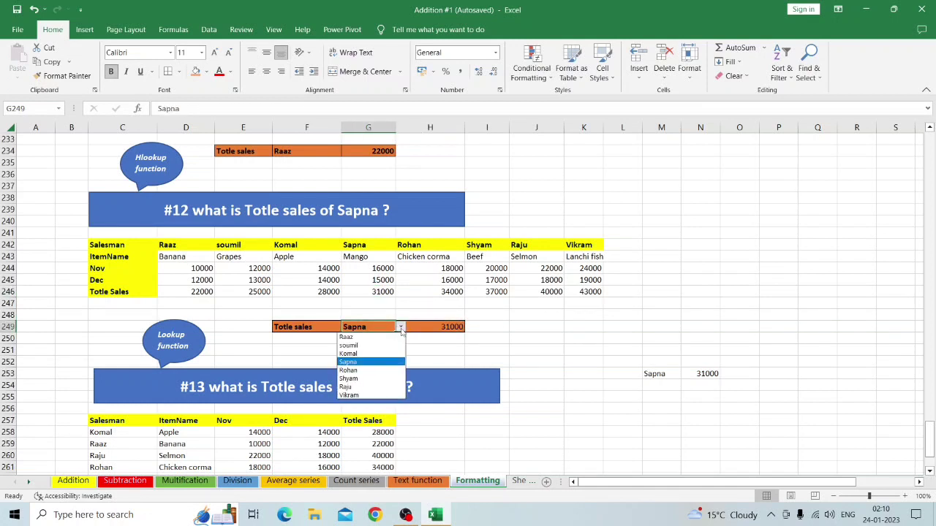
pyautogui.click(372, 379)
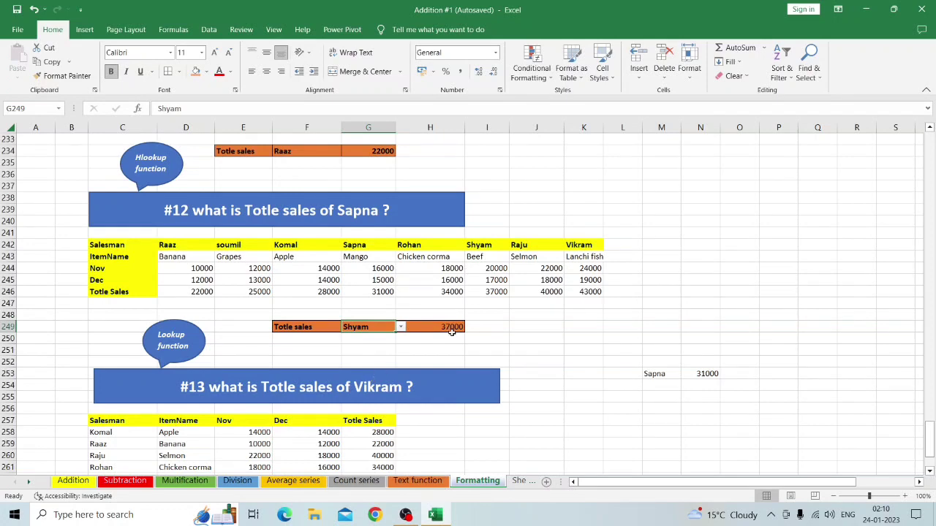
pyautogui.click(490, 292)
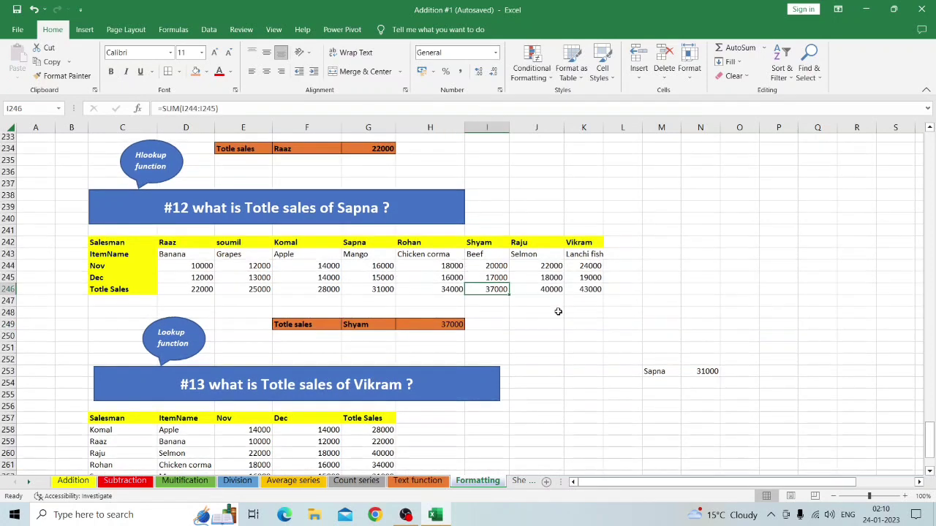
# - Begin a LOOKUP formula in G267, the empty total sales cell below the #13 table
pyautogui.scroll(-3, 558, 312)
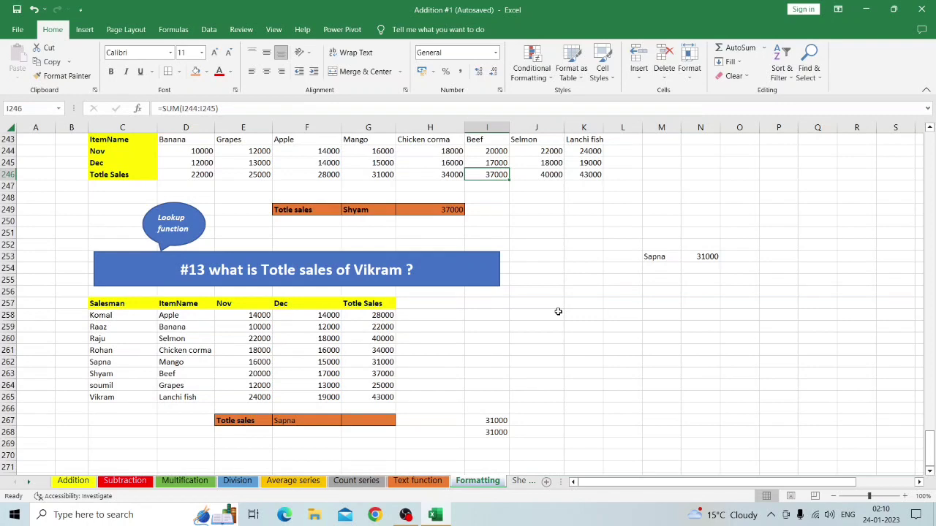
pyautogui.scroll(-2, 558, 312)
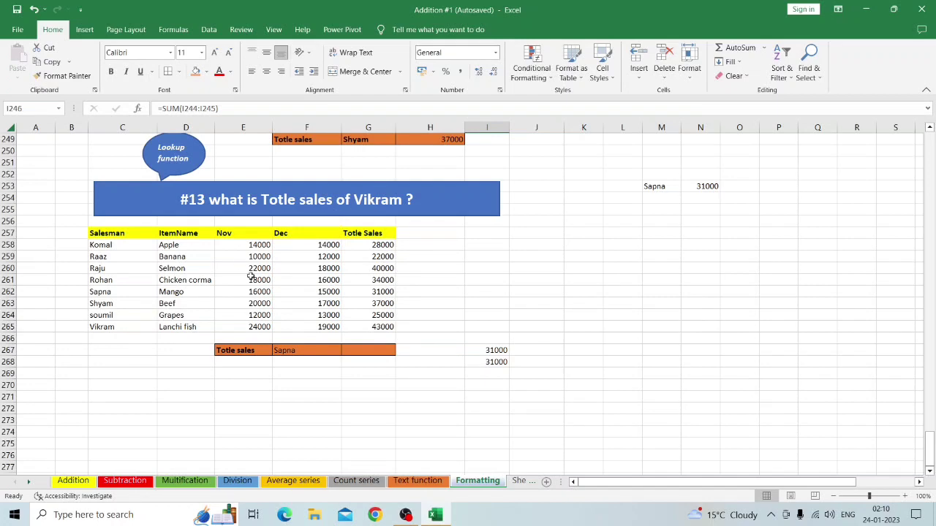
pyautogui.scroll(2, 394, 199)
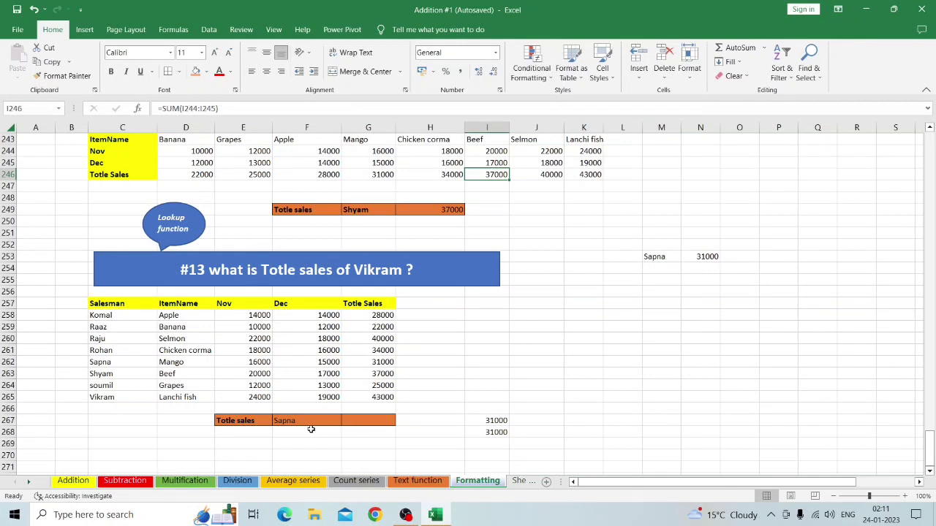
pyautogui.click(359, 422)
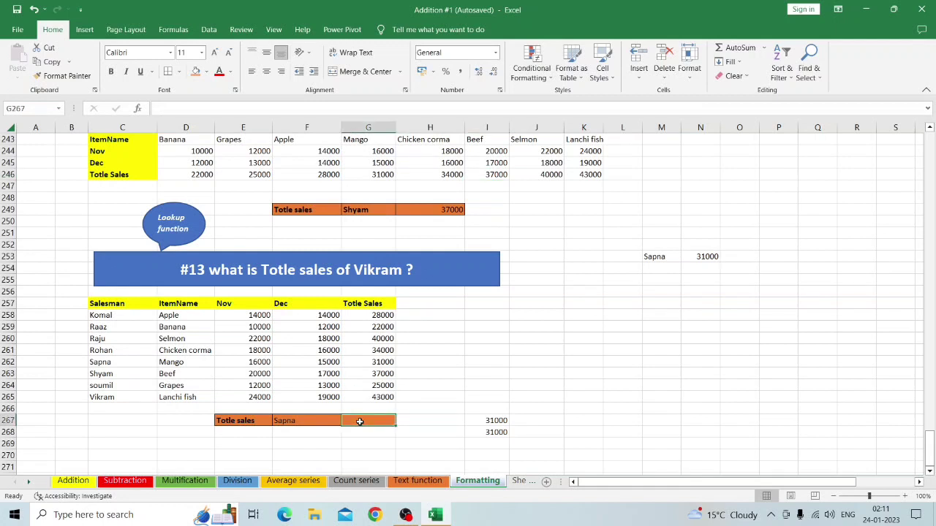
pyautogui.write('=')
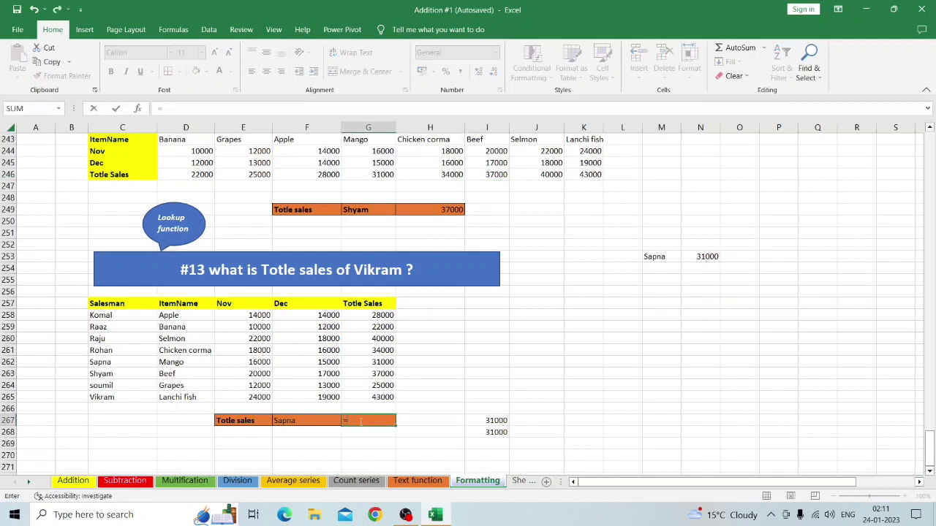
pyautogui.write('LOO')
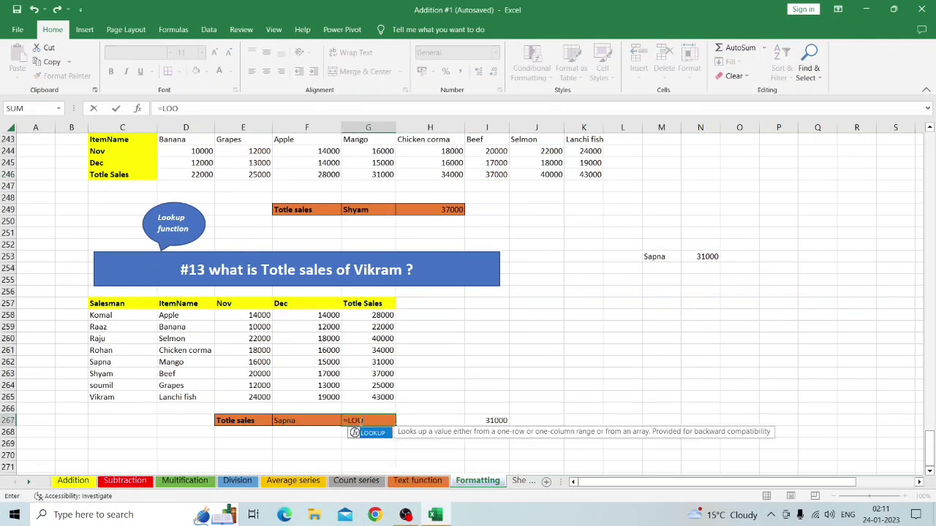
pyautogui.doubleClick(372, 433)
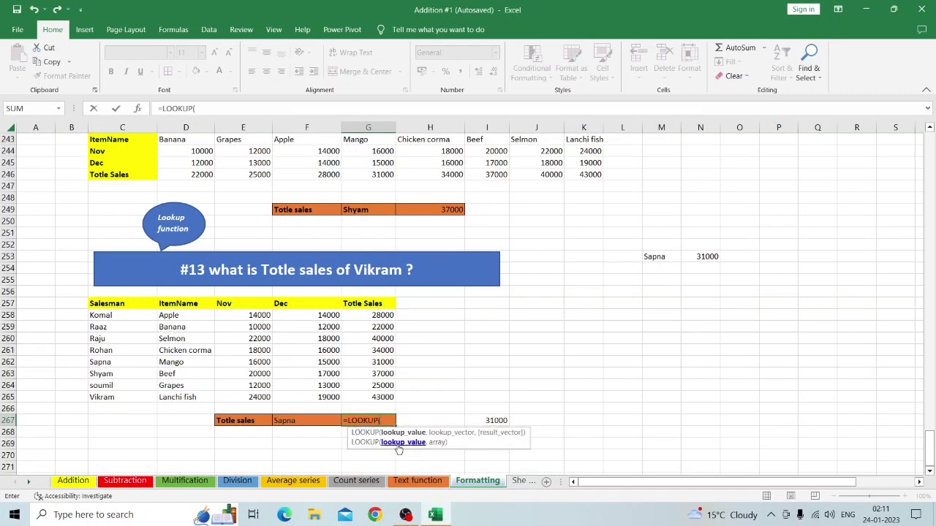
pyautogui.click(313, 423)
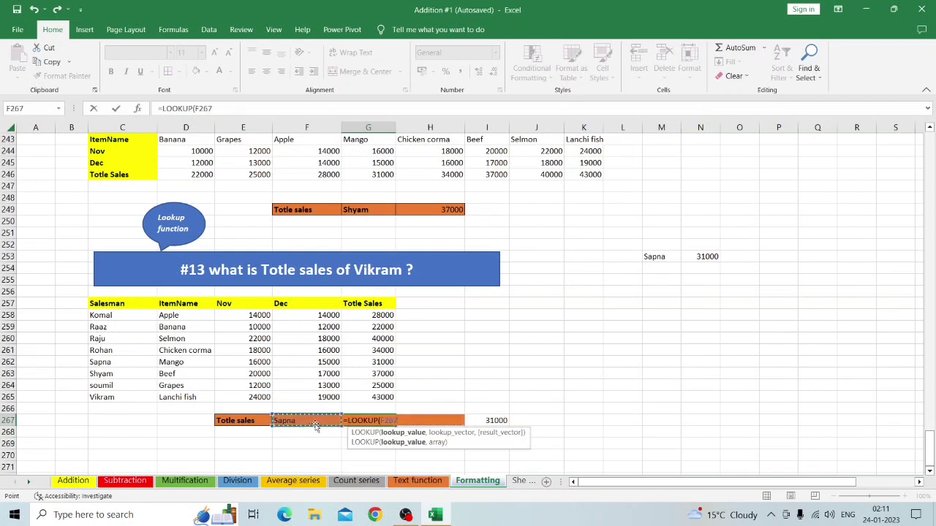
pyautogui.click(93, 304)
pyautogui.moveTo(93, 304); pyautogui.dragTo(395, 402)
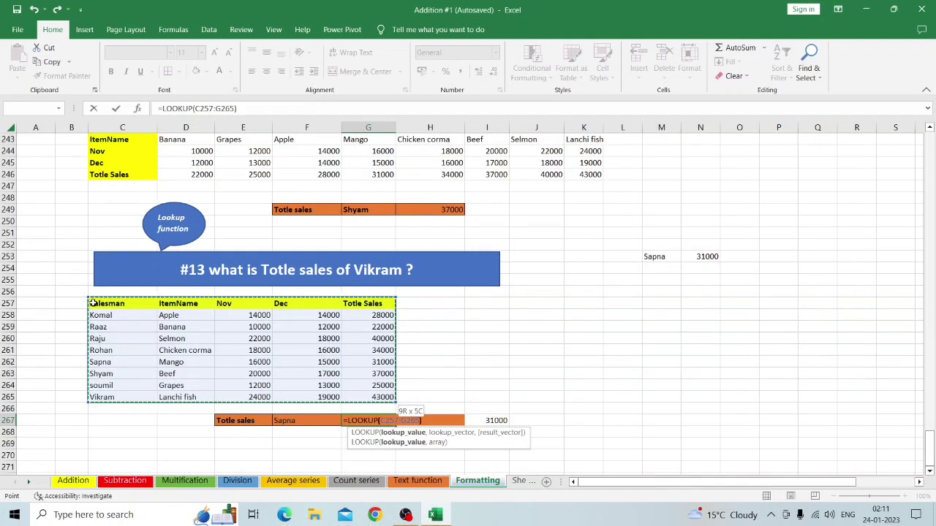
pyautogui.press('Return')
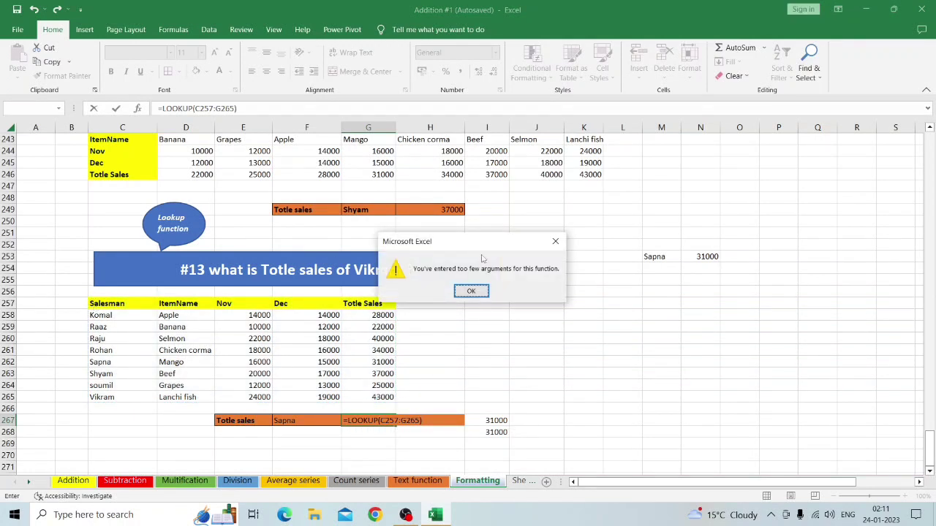
pyautogui.click(556, 242)
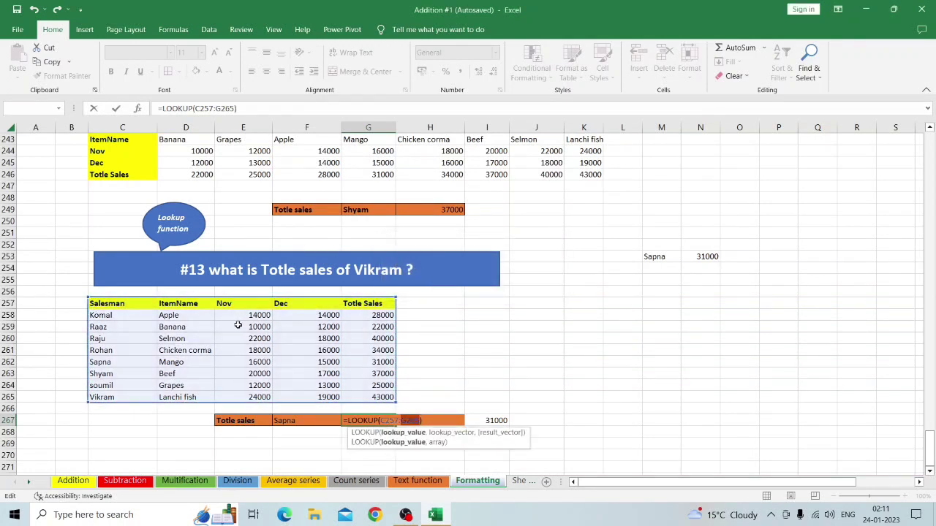
pyautogui.keyDown('shift'); pyautogui.click(101, 315); pyautogui.keyUp('shift')
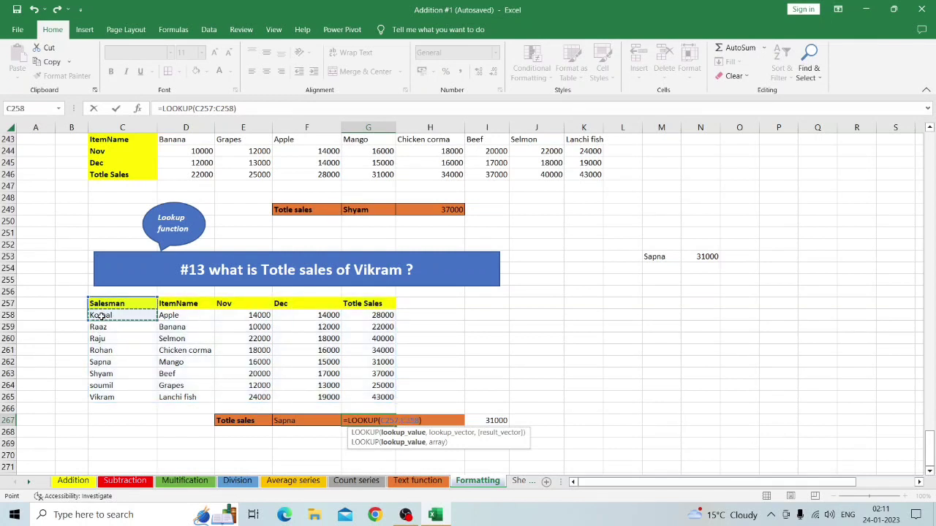
pyautogui.hotkey('ctrl', 'shift', 'Right')
pyautogui.hotkey('ctrl', 'shift', 'Down')
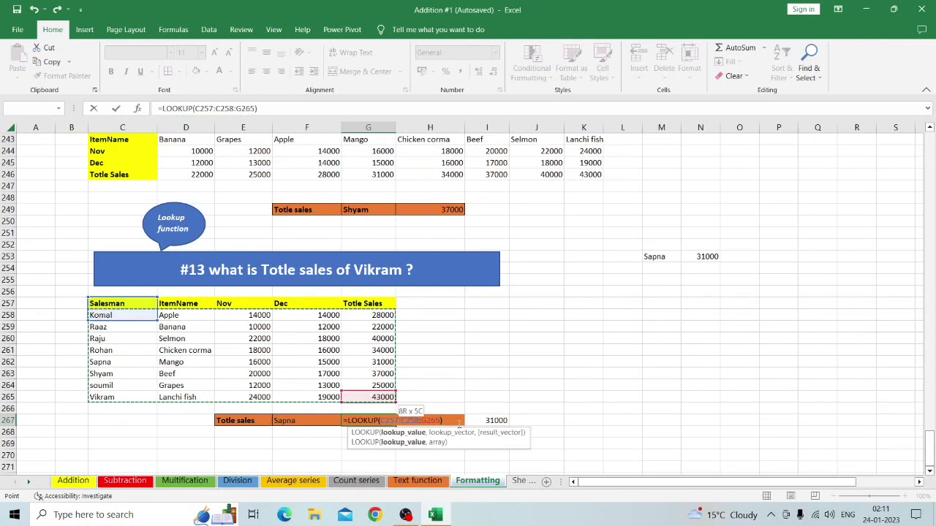
pyautogui.click(456, 422)
pyautogui.press('BackSpace')
pyautogui.press('BackSpace')
pyautogui.press('BackSpace')
pyautogui.press('BackSpace')
pyautogui.press('BackSpace')
pyautogui.press('BackSpace')
pyautogui.press('BackSpace')
pyautogui.press('BackSpace')
pyautogui.press('BackSpace')
pyautogui.press('BackSpace')
pyautogui.press('BackSpace')
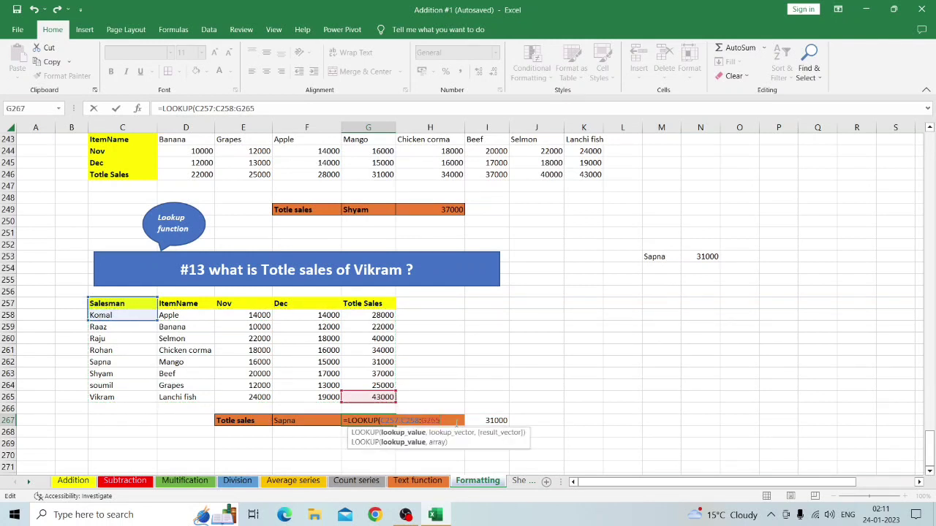
pyautogui.press('BackSpace')
pyautogui.press('BackSpace')
pyautogui.press('BackSpace')
pyautogui.press('BackSpace')
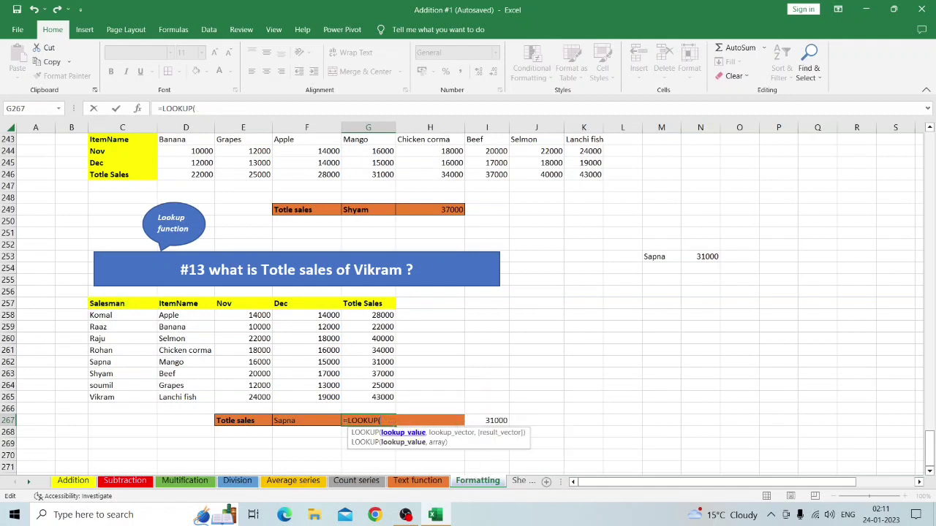
# - Complete the formula in G267 as =LOOKUP(F267,C258:C265,G258:G265) to return the salesman's total sales
pyautogui.click(288, 421)
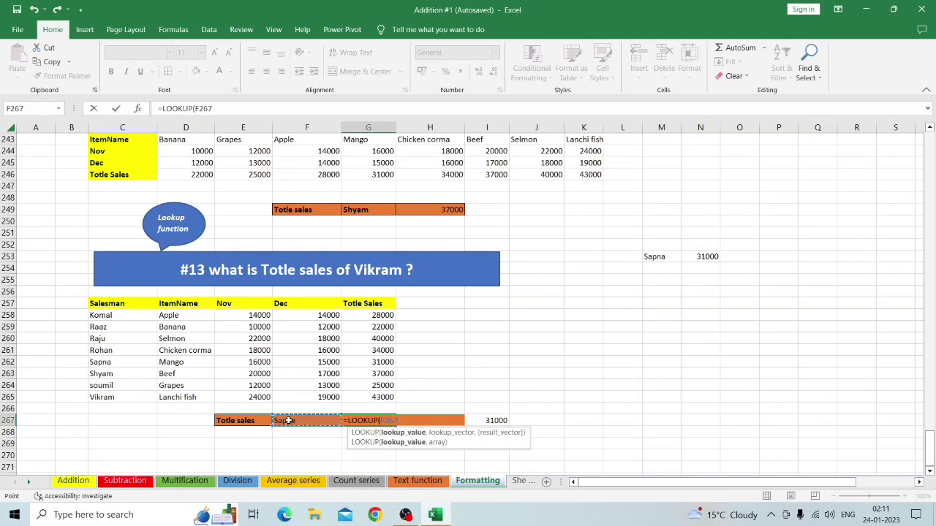
pyautogui.write(',')
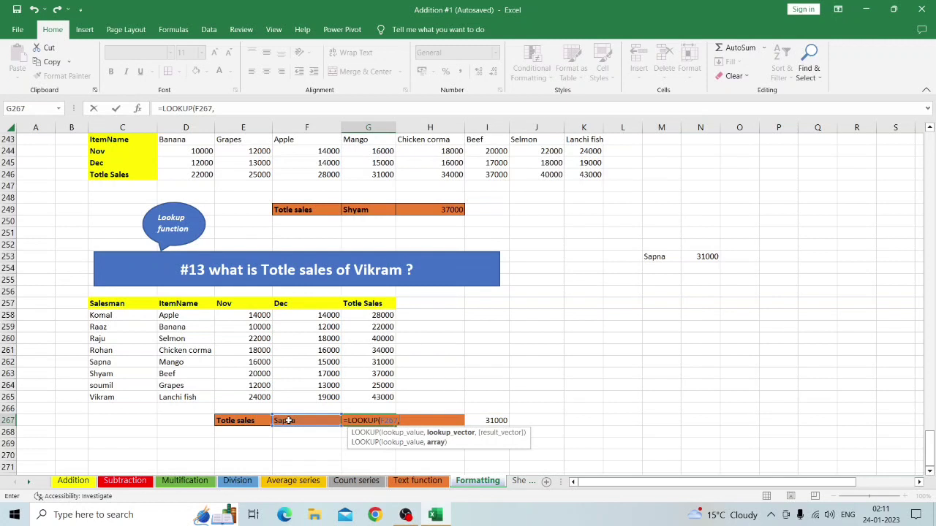
pyautogui.click(97, 315)
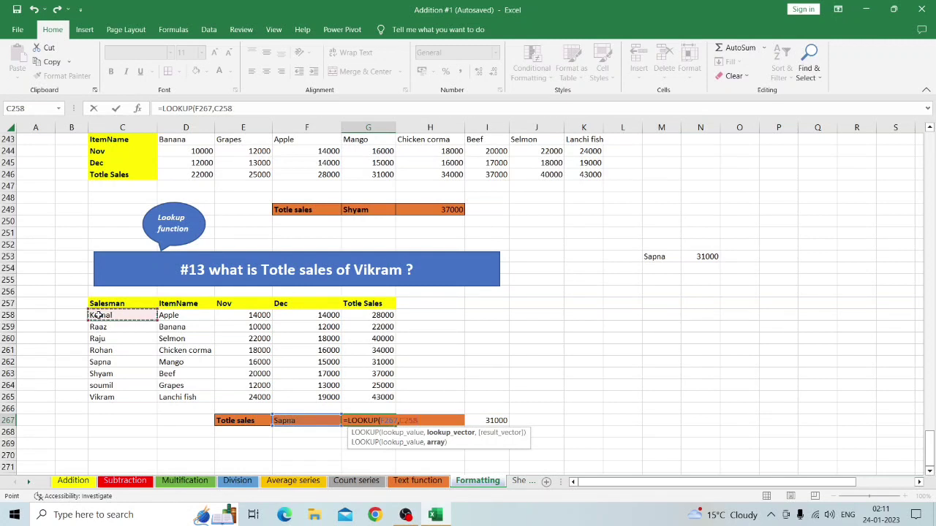
pyautogui.hotkey('ctrl', 'shift', 'Down')
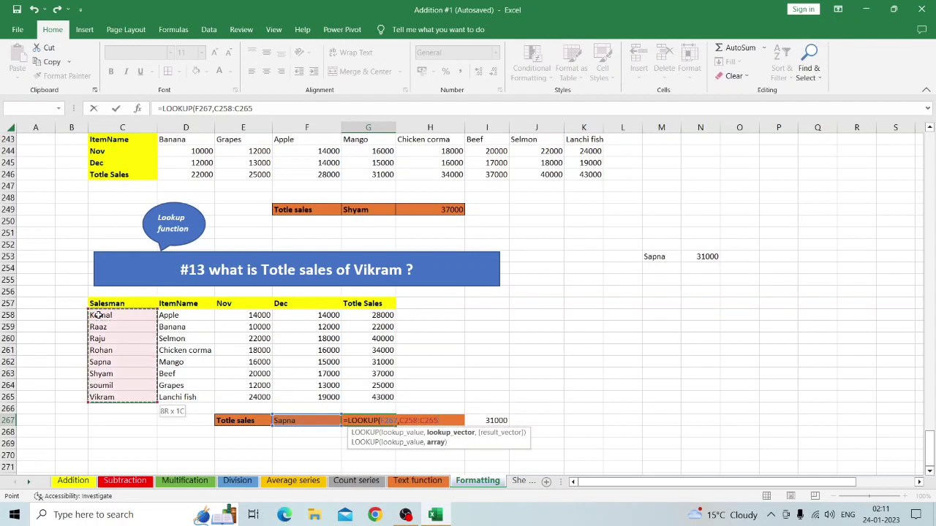
pyautogui.write(',')
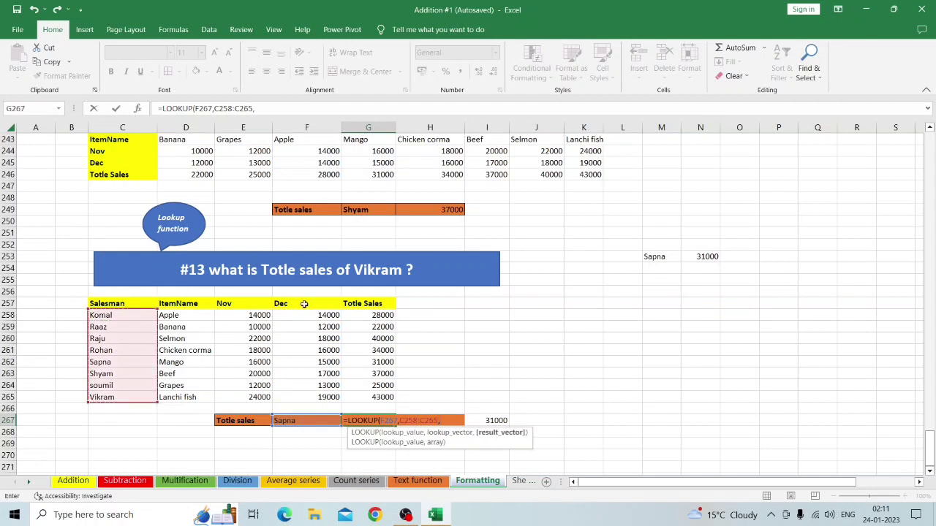
pyautogui.click(366, 315)
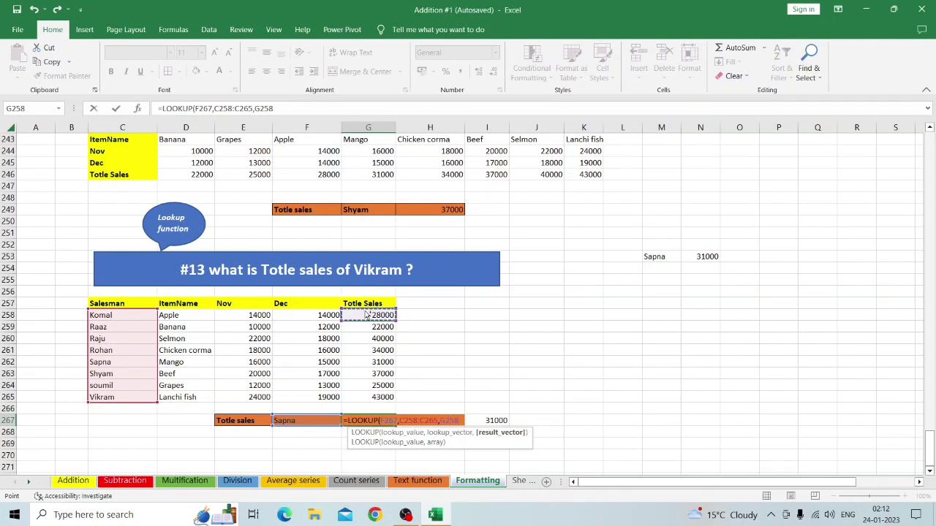
pyautogui.hotkey('ctrl', 'shift', 'Down')
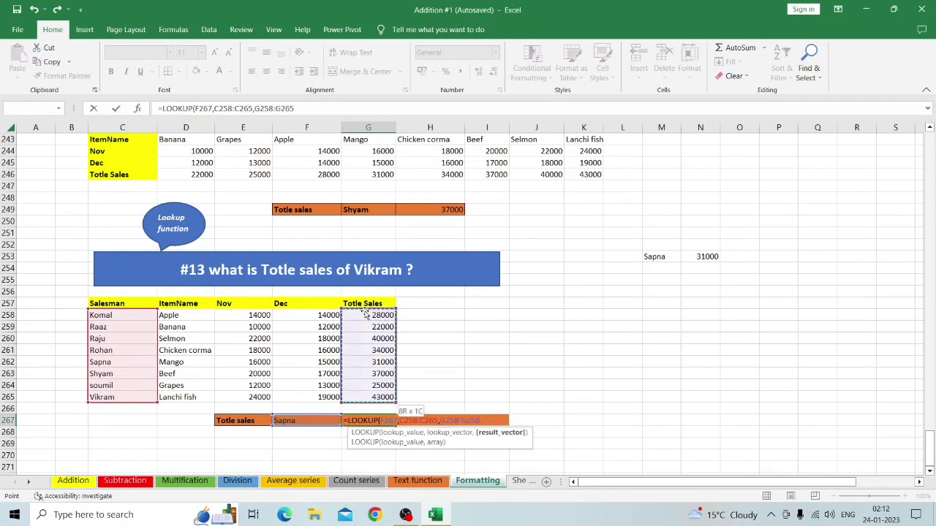
pyautogui.write(')')
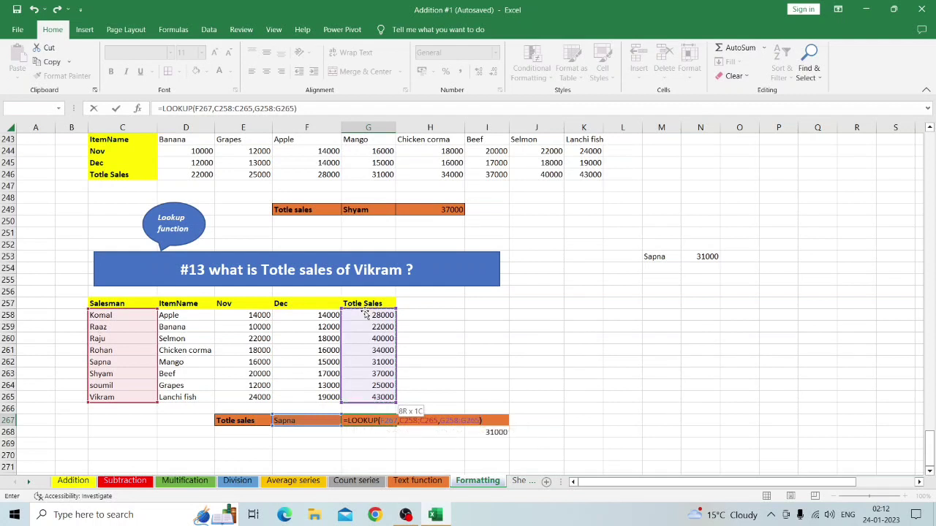
pyautogui.press('Return')
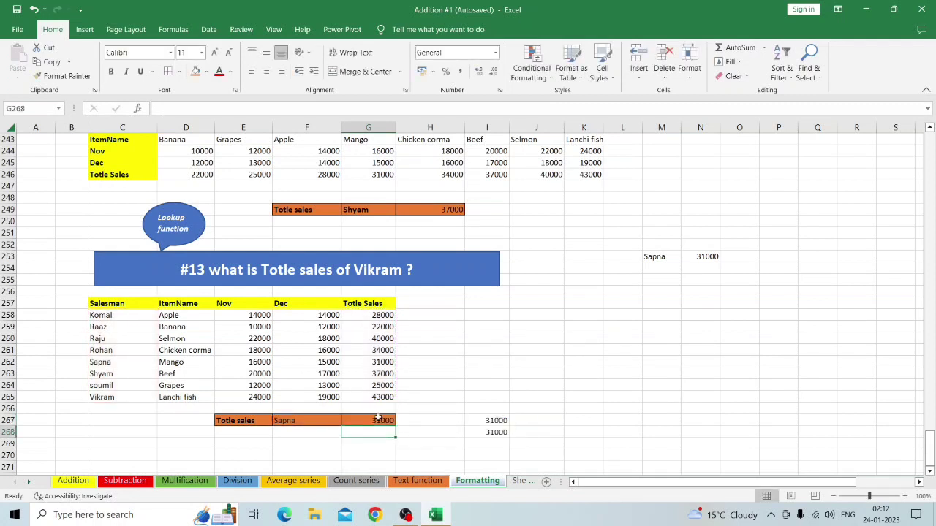
pyautogui.click(373, 419)
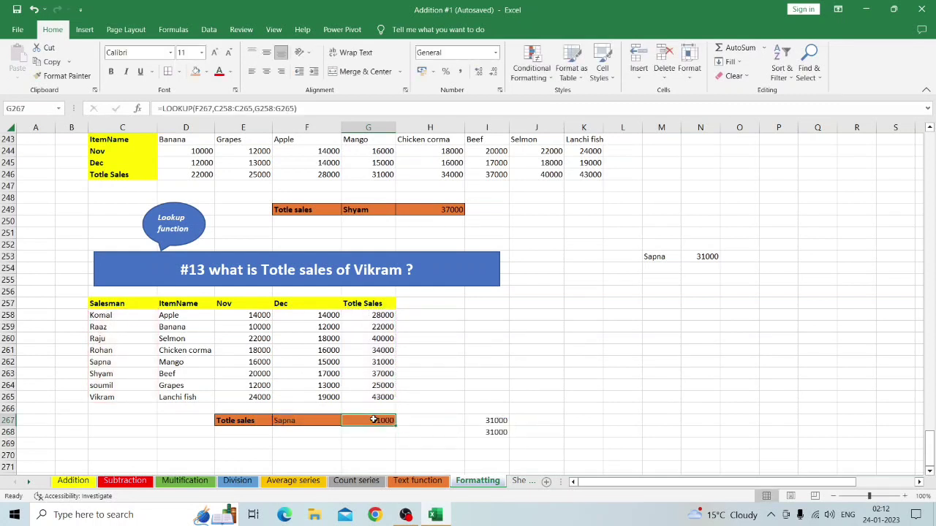
# - Switch the lookup name in F267 to the salesman listed in C260 and check the result against row 260
pyautogui.click(303, 418)
pyautogui.click(345, 421)
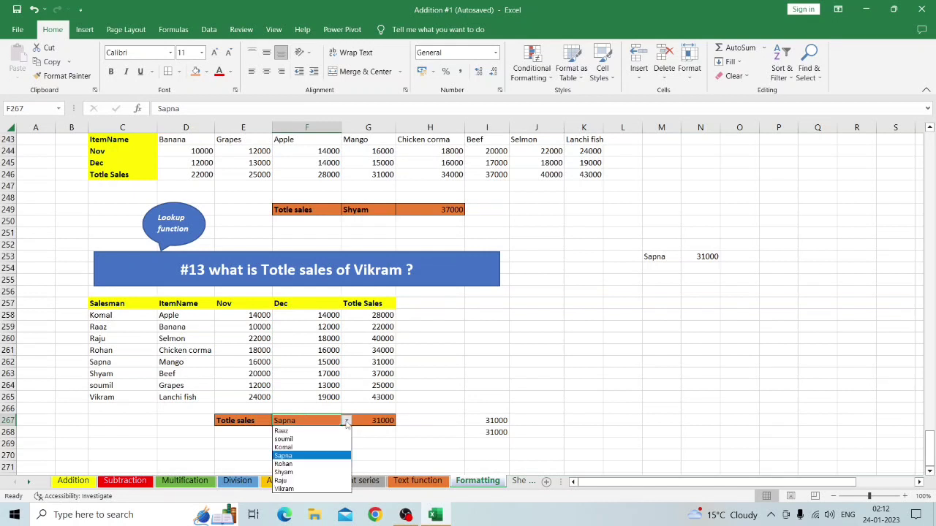
pyautogui.click(314, 480)
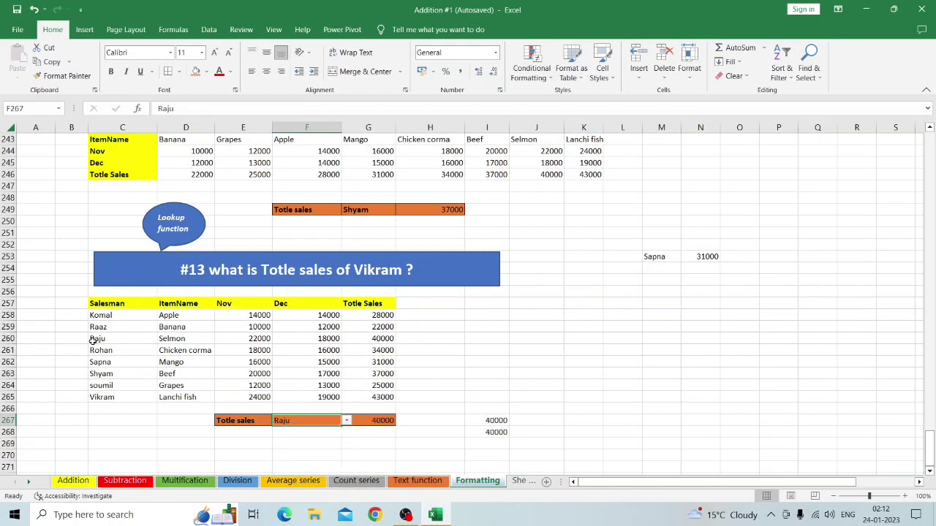
pyautogui.click(8, 338)
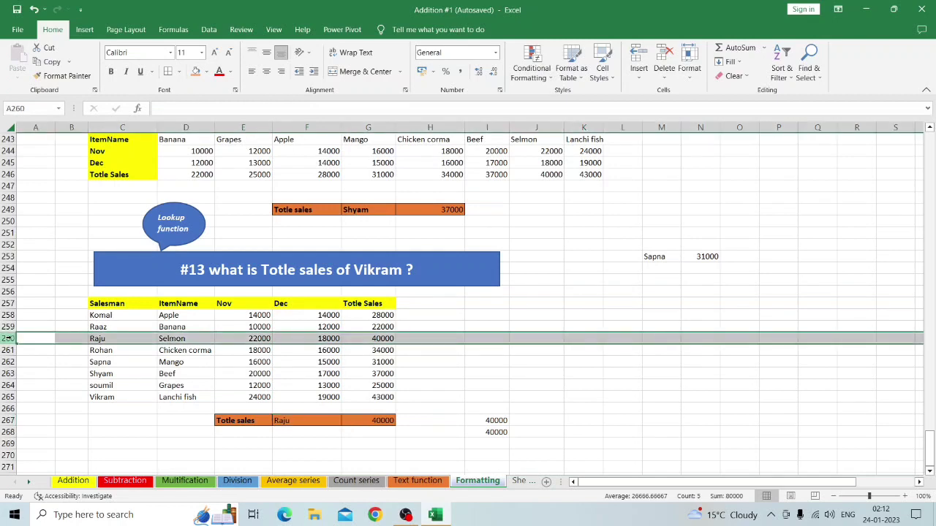
pyautogui.click(330, 431)
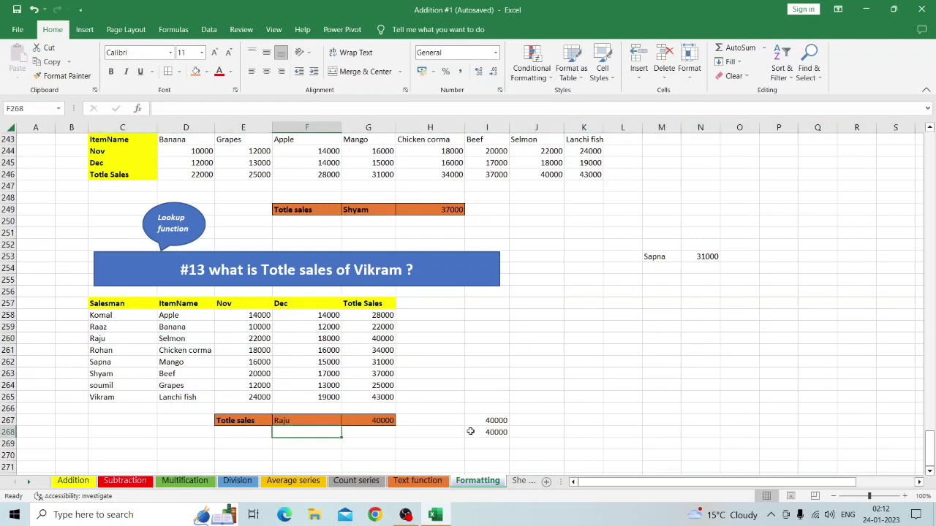
pyautogui.scroll(-5, 470, 432)
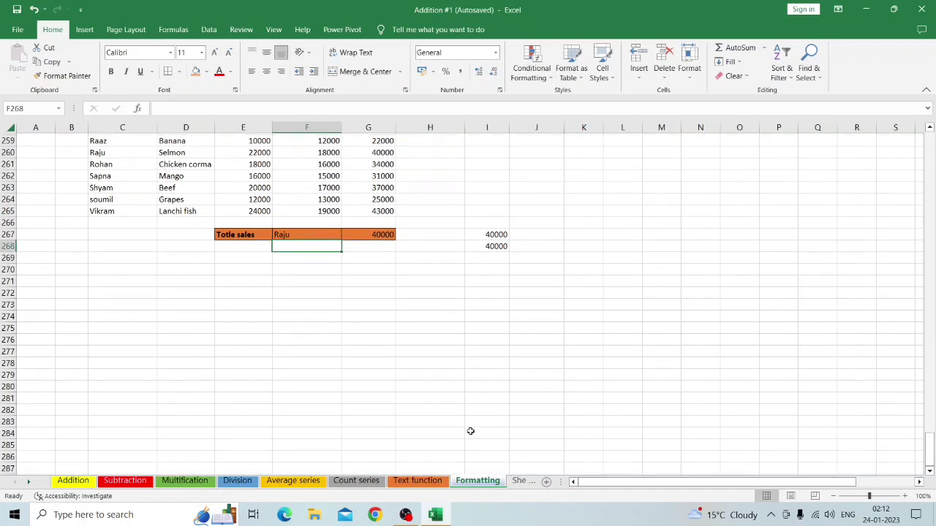
pyautogui.scroll(6, 470, 431)
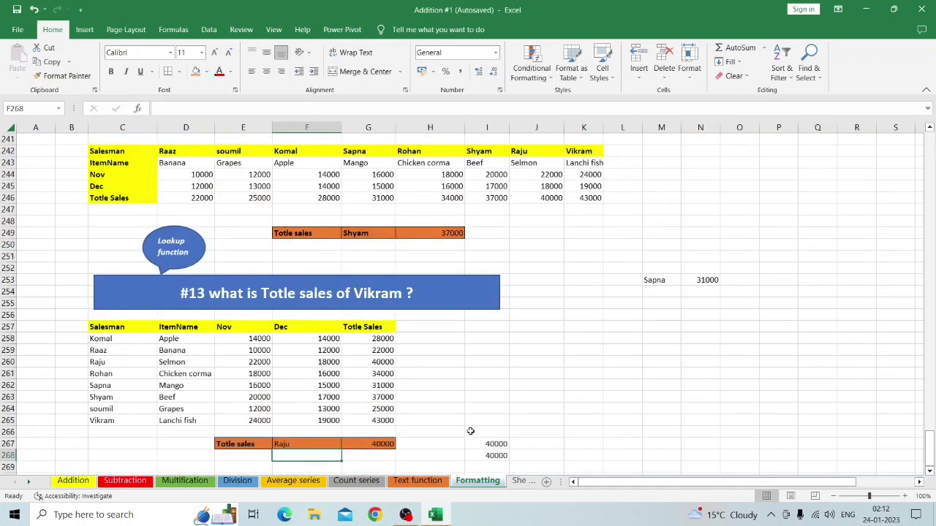
pyautogui.scroll(4, 470, 431)
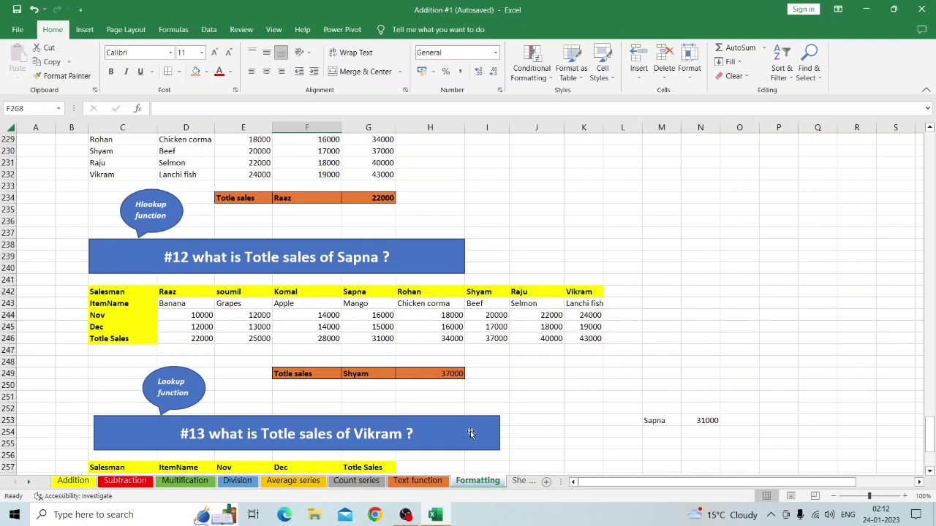
pyautogui.scroll(-4, 470, 433)
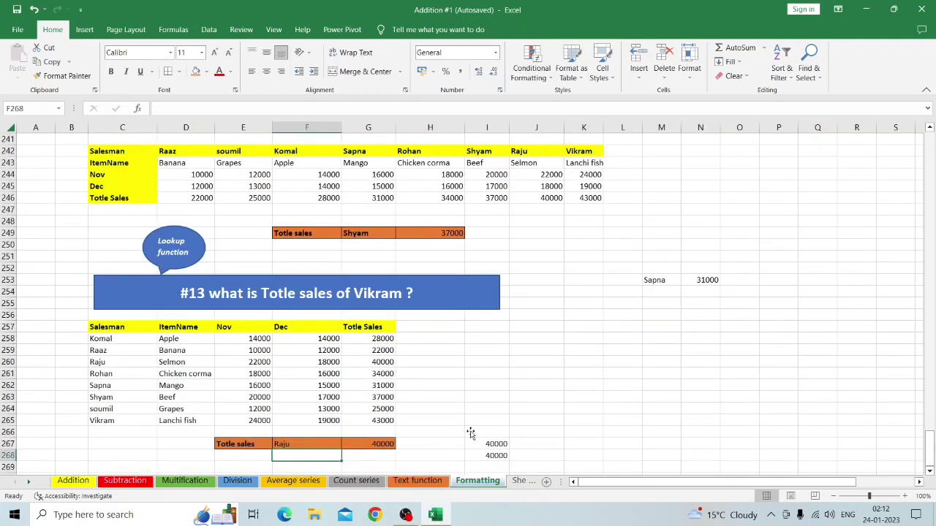
pyautogui.scroll(-3, 470, 432)
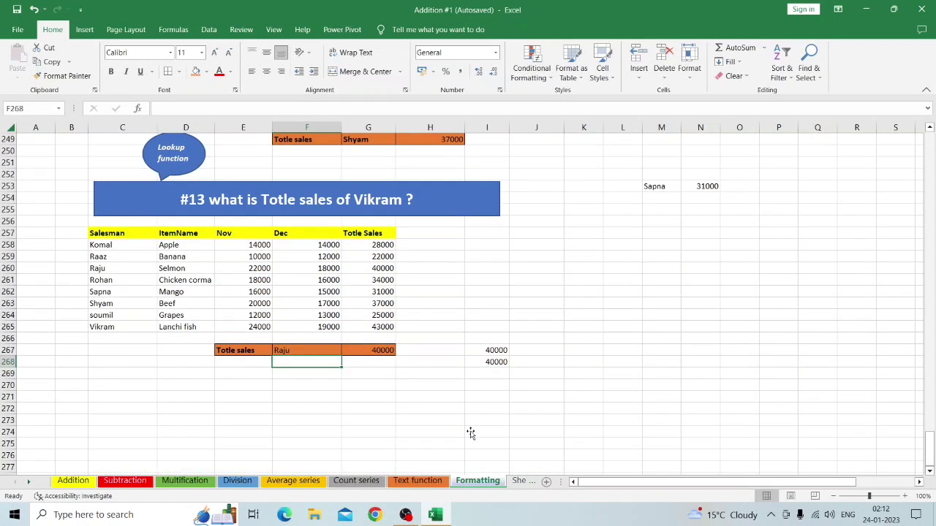